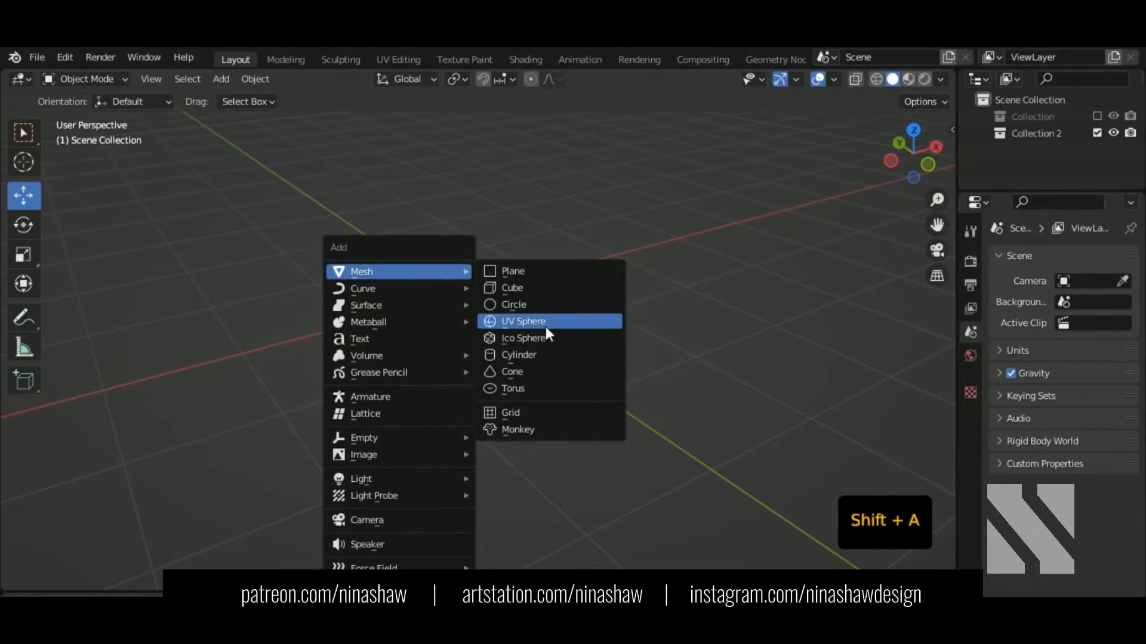
Step: Add a cylinder with a 0.58 m radius and lift it 0.5 m so its base sits on the grid
click(544, 355)
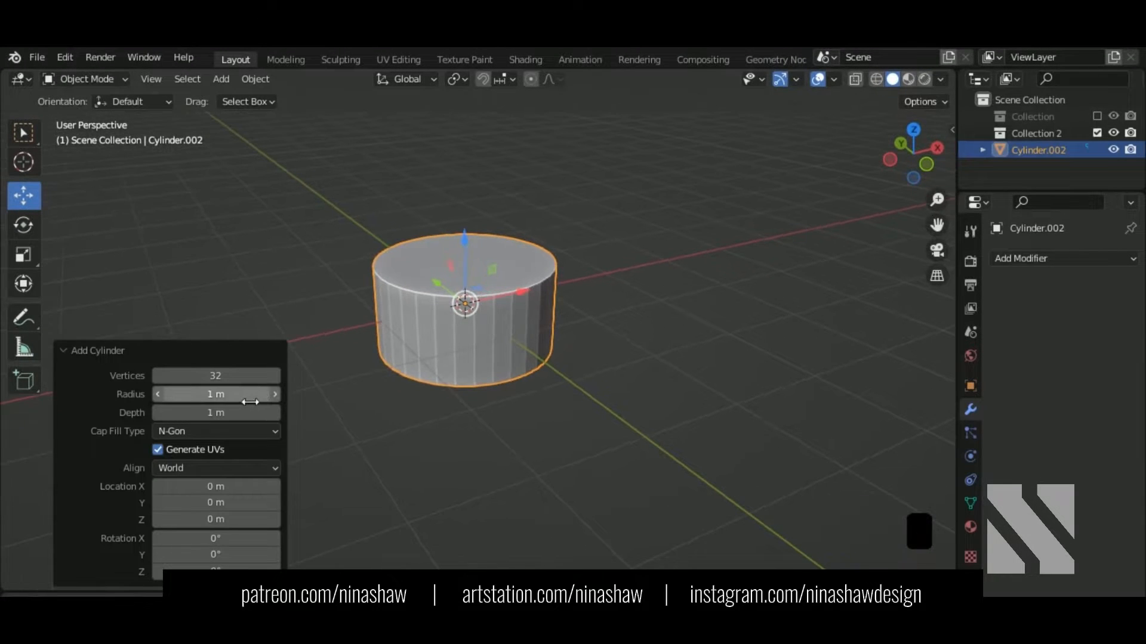
key(Return)
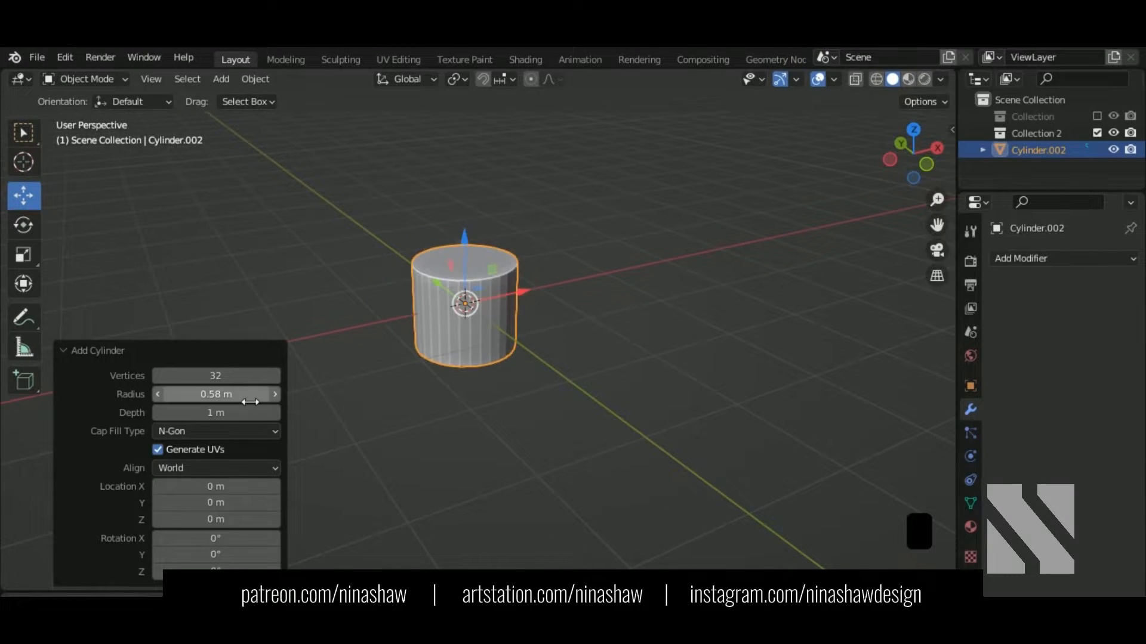
middle_drag(533, 398, 491, 365)
ctrl+drag(488, 272, 503, 211)
key(ctrl+z)
key(KP_1)
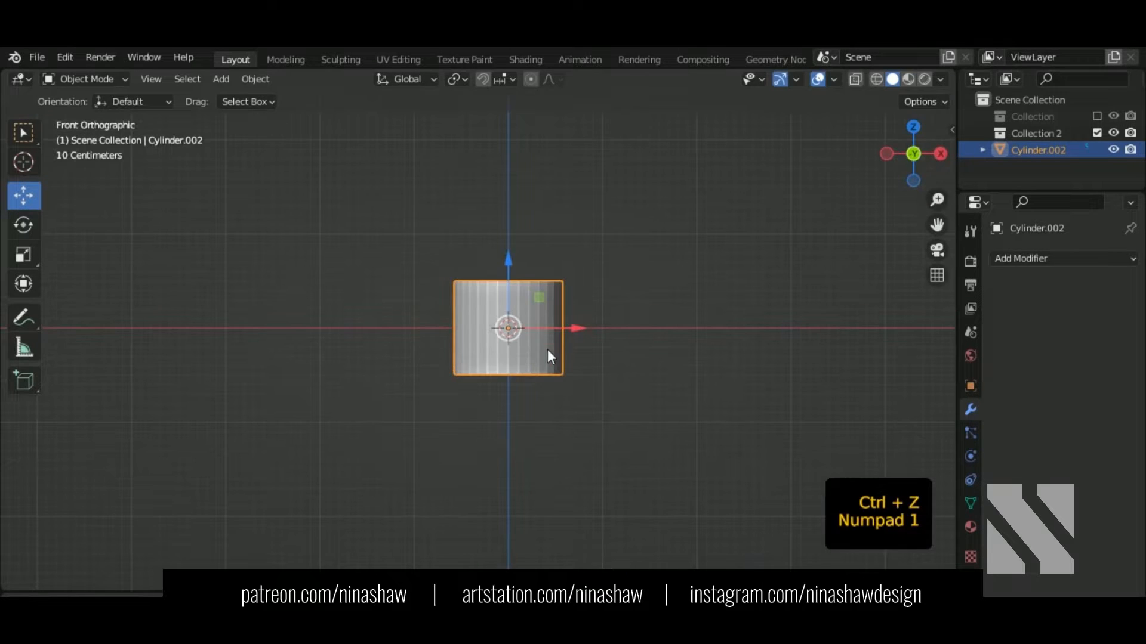
ctrl+drag(547, 349, 519, 245)
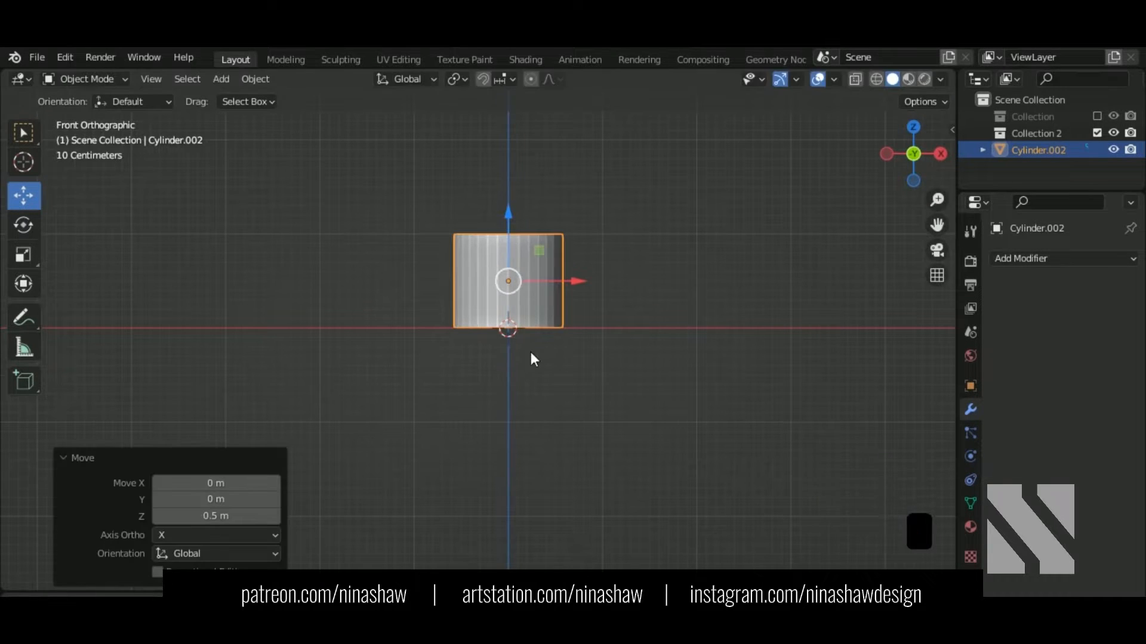
Step: Set the cylinder's origin to the 3D cursor at its base and enter Edit Mode
right_click(532, 344)
mouse_move(533, 310)
click(611, 347)
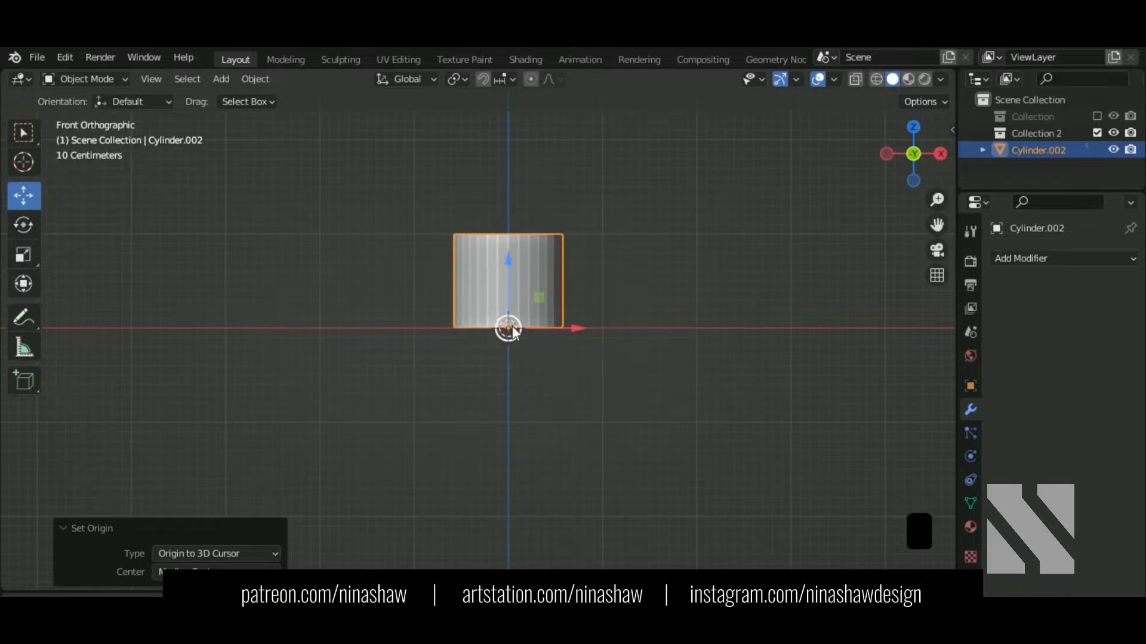
middle_drag(507, 328, 494, 243)
key(Tab)
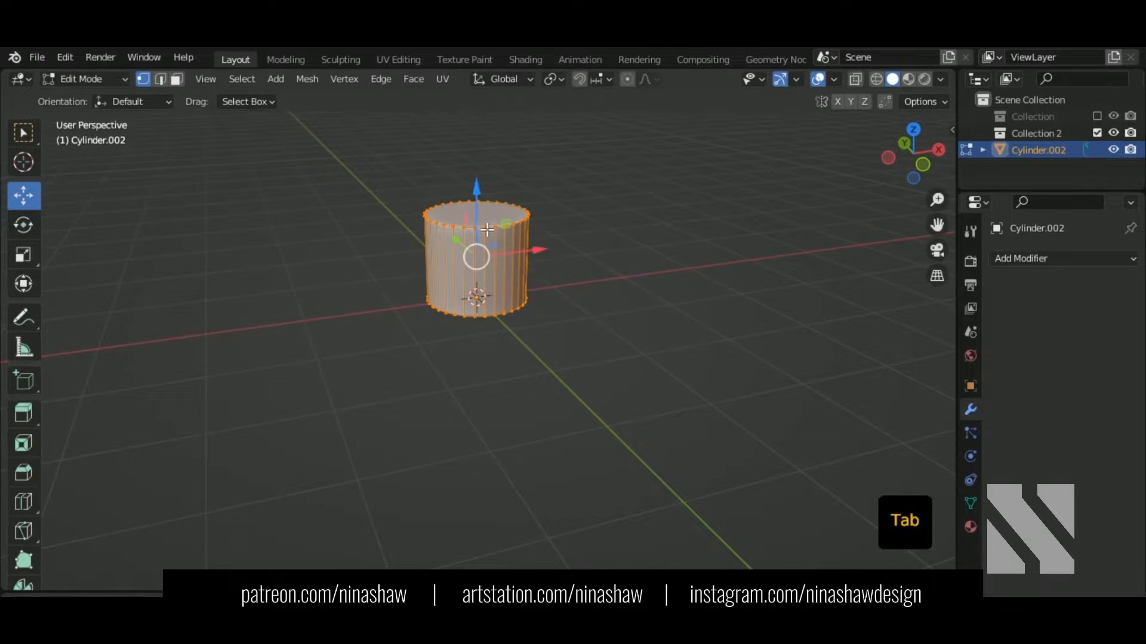
Step: Raise the cylinder's top face and scale it by 1.729 to form a tapered cup
key(3)
click(486, 221)
middle_drag(527, 281, 516, 369)
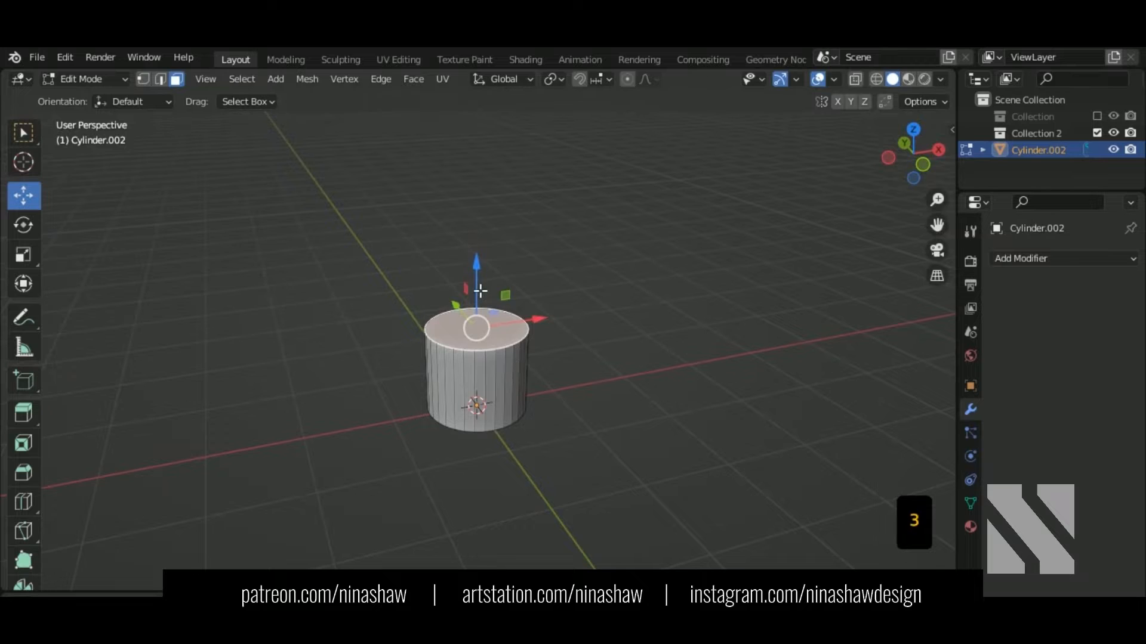
drag(481, 291, 481, 190)
middle_drag(473, 562, 525, 466)
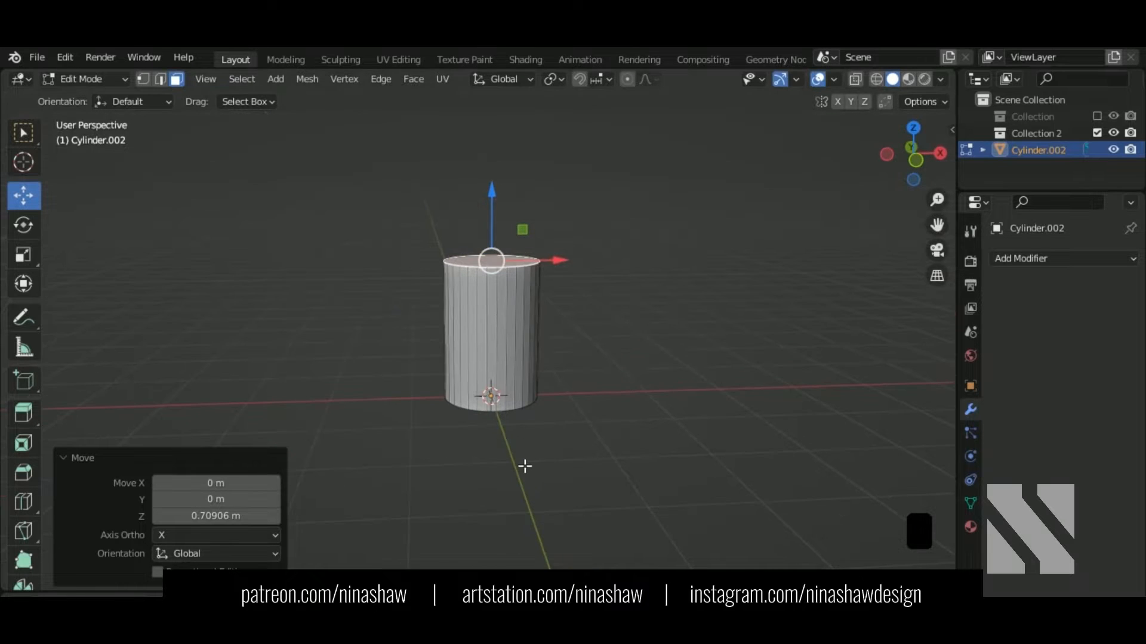
key(s)
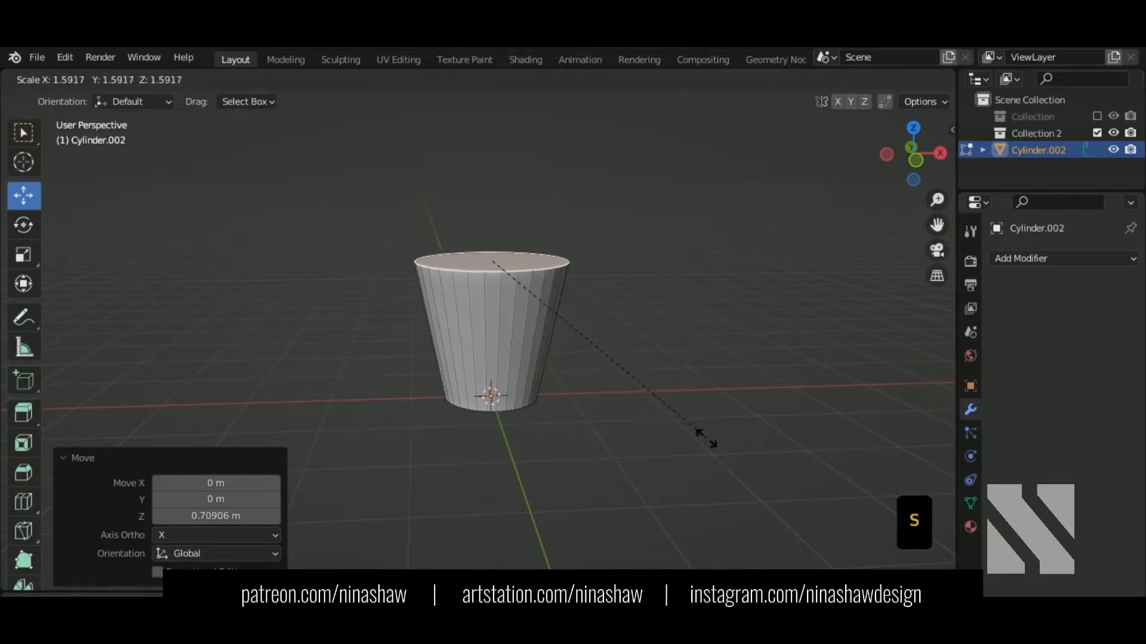
click(720, 456)
middle_drag(618, 458, 582, 508)
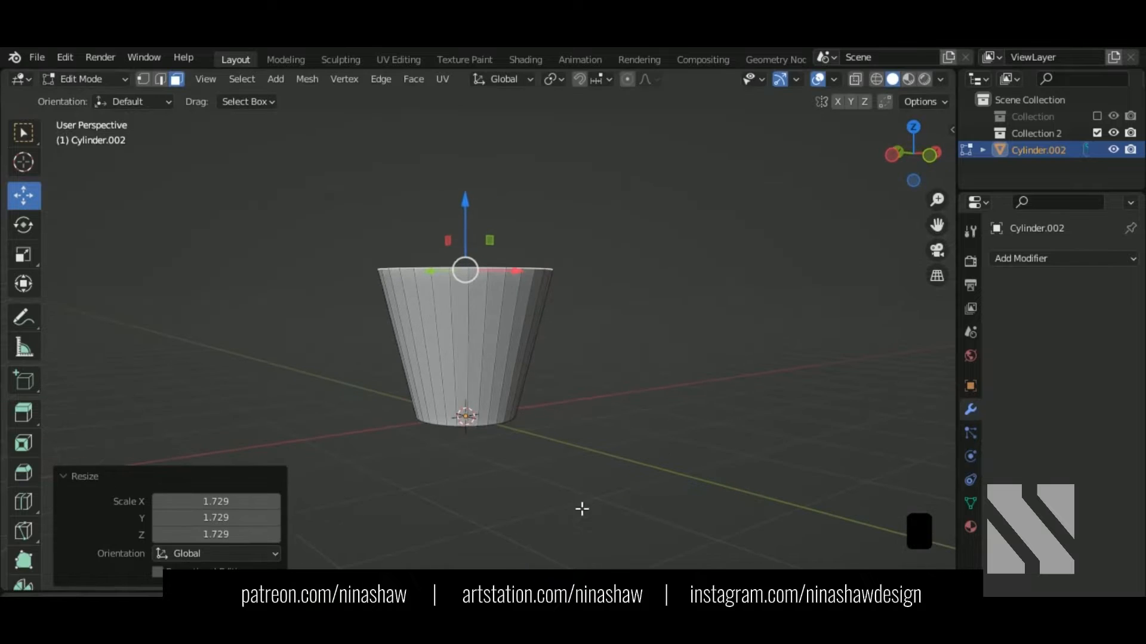
middle_drag(532, 425, 528, 459)
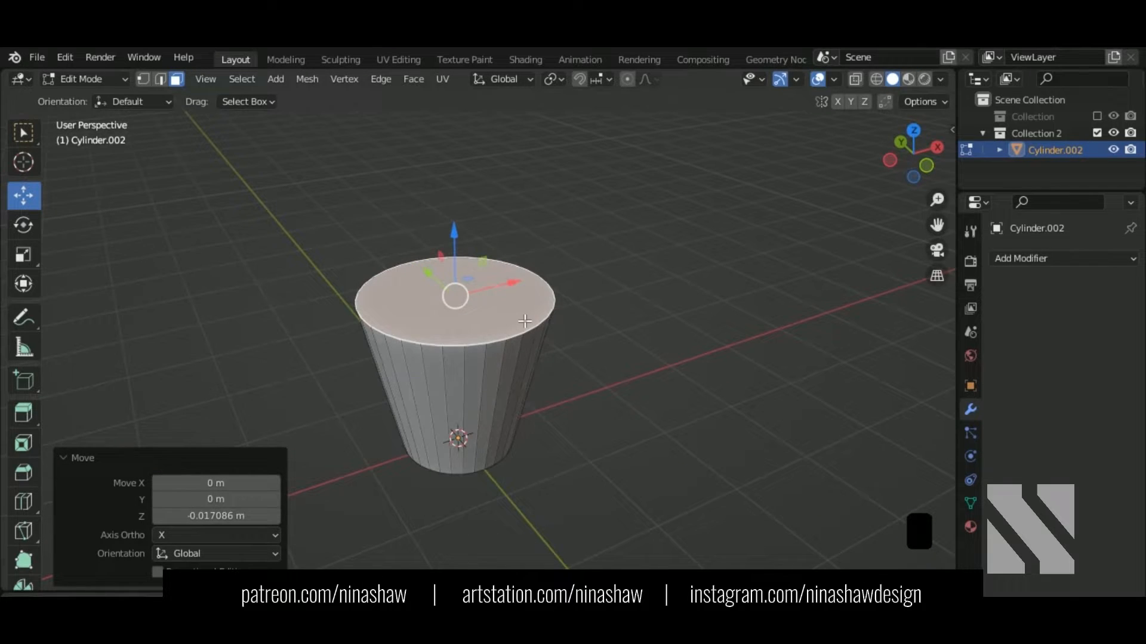
Step: Delete the top face to open the cup, then extrude a new loop from the rim
key(Delete)
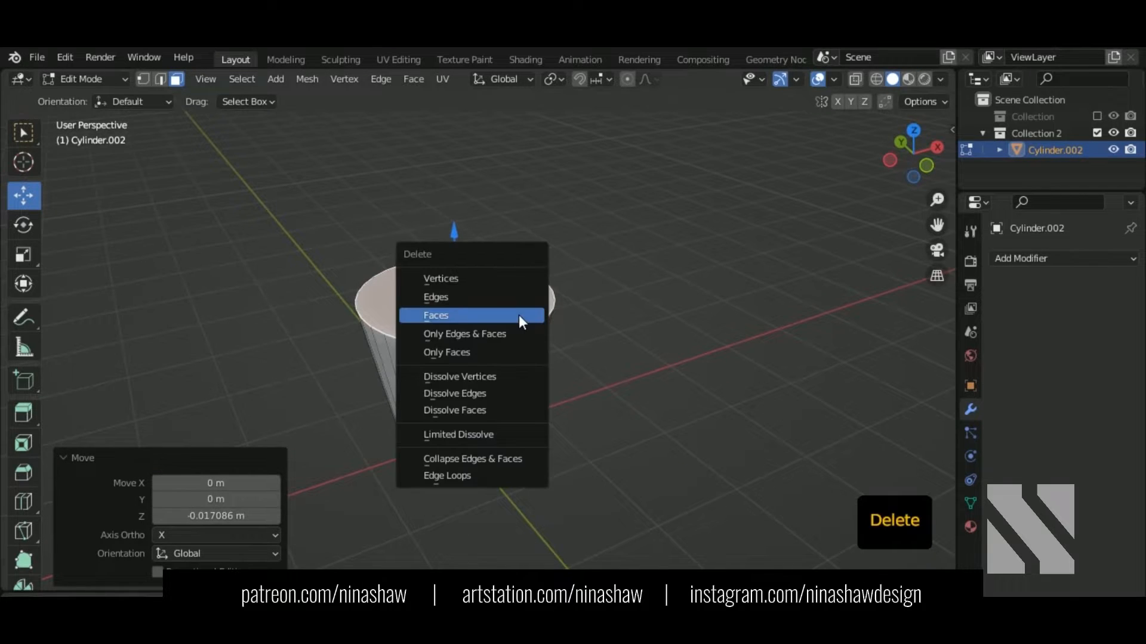
click(518, 316)
key(2)
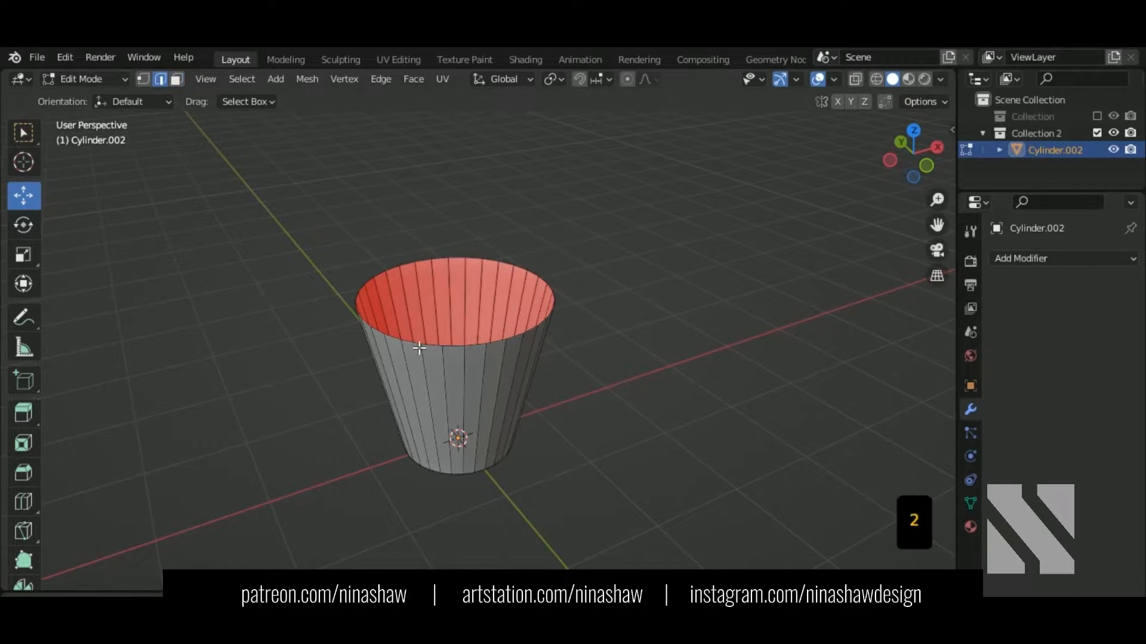
alt+shift+click(418, 346)
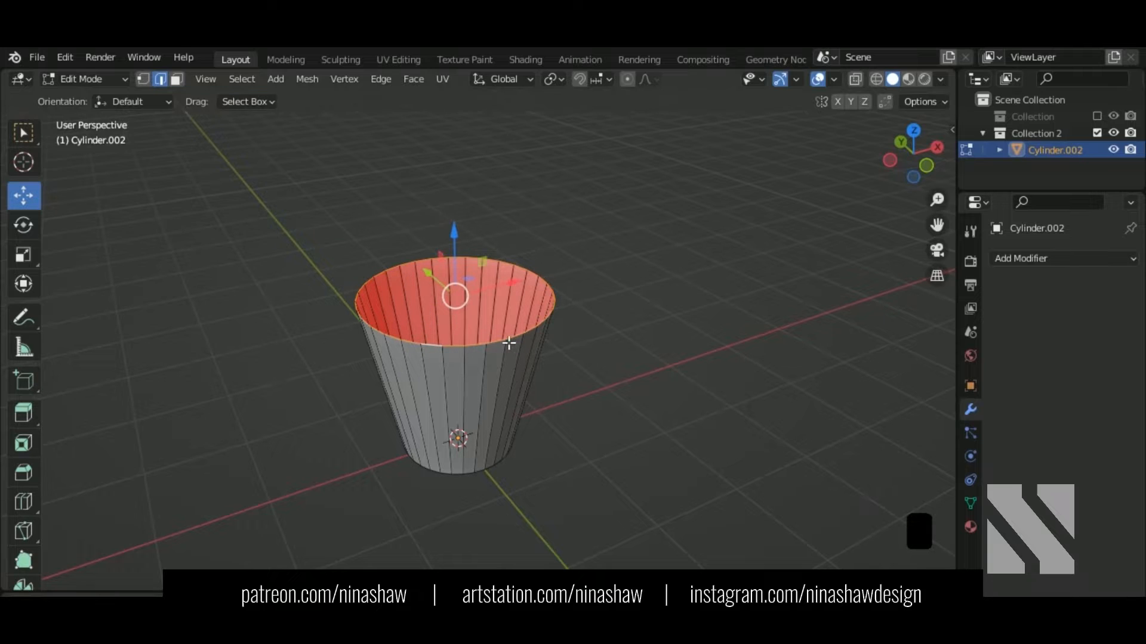
key(e)
right_click(560, 287)
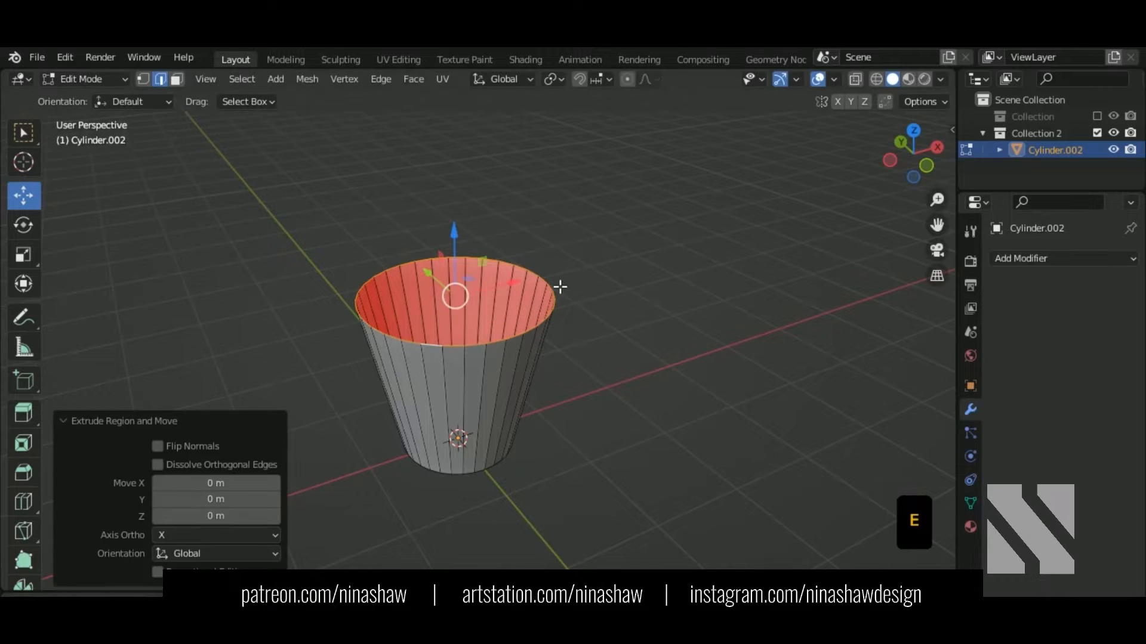
Step: Scale the extruded rim loop out by 1.081 and lift it 0.042 m into a flared lip
key(s)
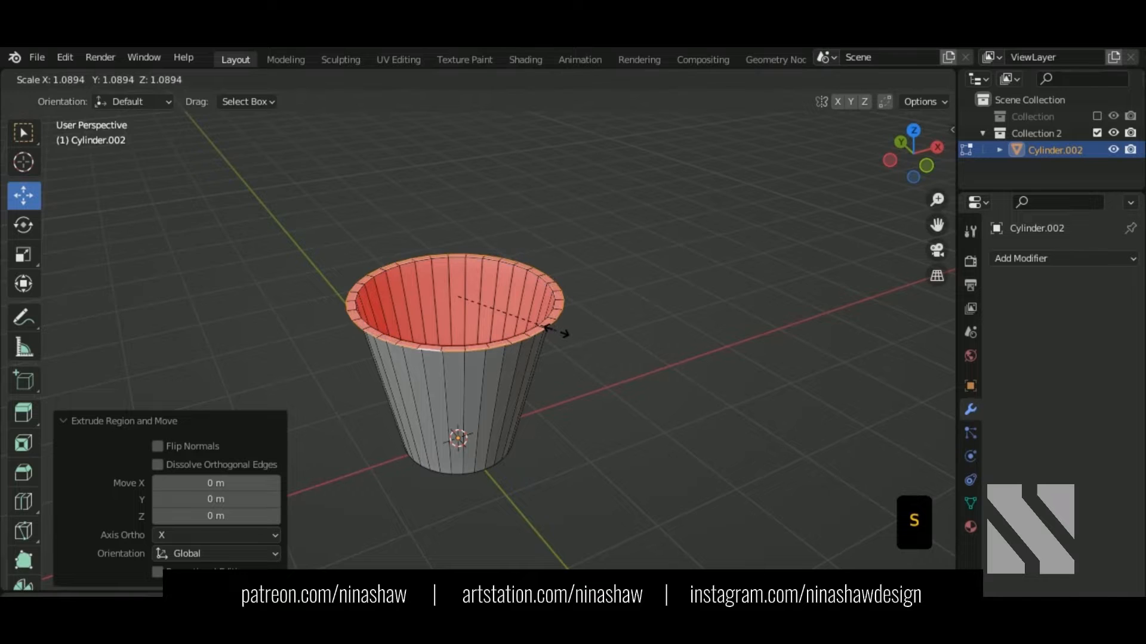
click(556, 331)
scroll(524, 374, up, 1)
middle_drag(524, 374, 541, 349)
drag(443, 264, 436, 257)
mouse_move(506, 385)
middle_down()
mouse_move(466, 374)
mouse_move(491, 394)
middle_up()
scroll(493, 395, down, 2)
shift+middle_drag(604, 453, 611, 394)
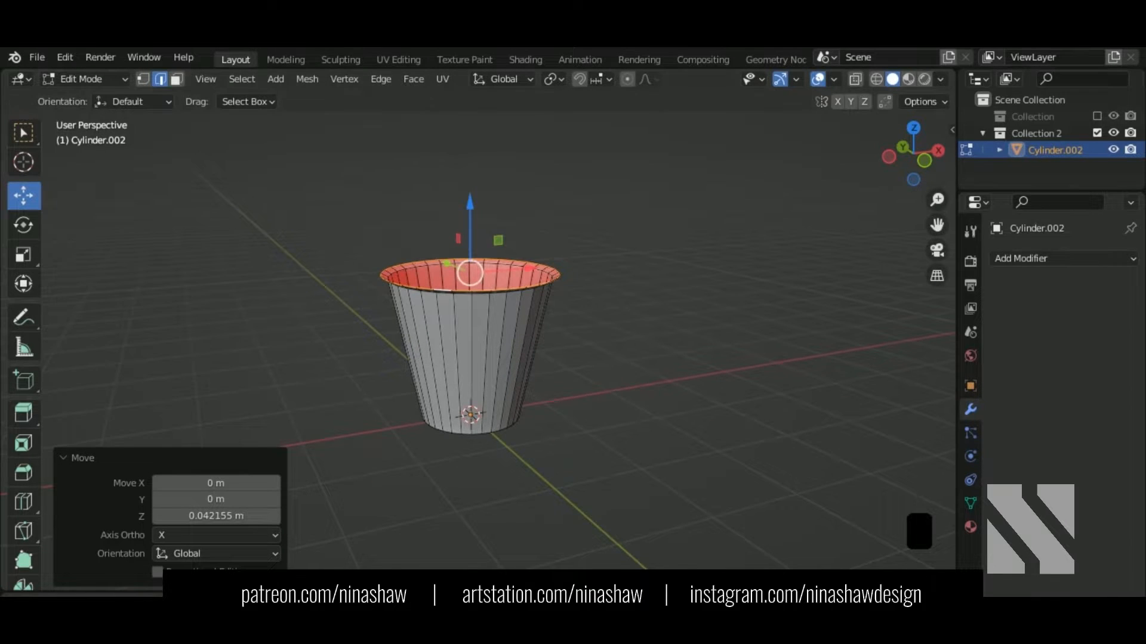
scroll(558, 389, up, 1)
scroll(558, 390, up, 1)
scroll(560, 391, down, 1)
middle_drag(504, 351, 478, 328)
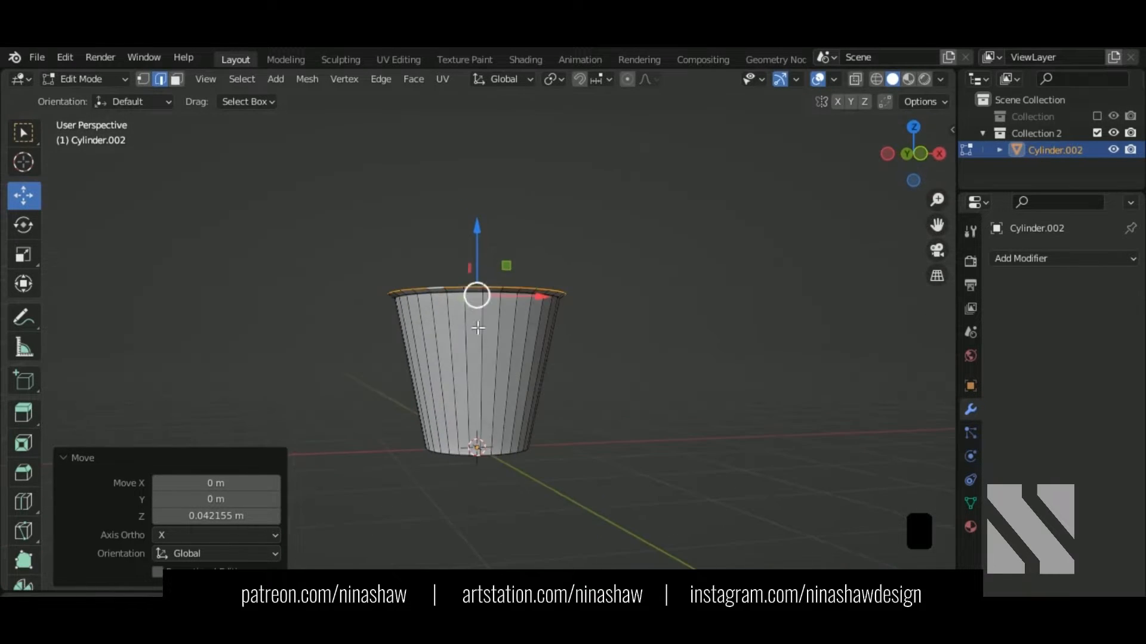
Step: Add two loop cuts around the cup just below the rim
key(ctrl+r)
click(489, 347)
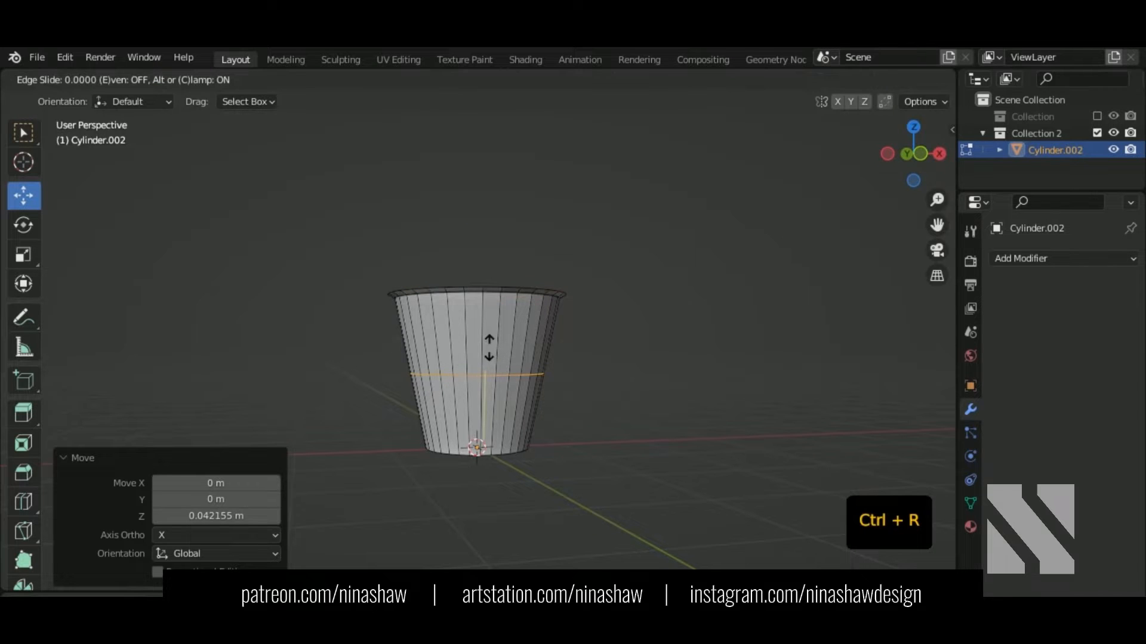
click(471, 282)
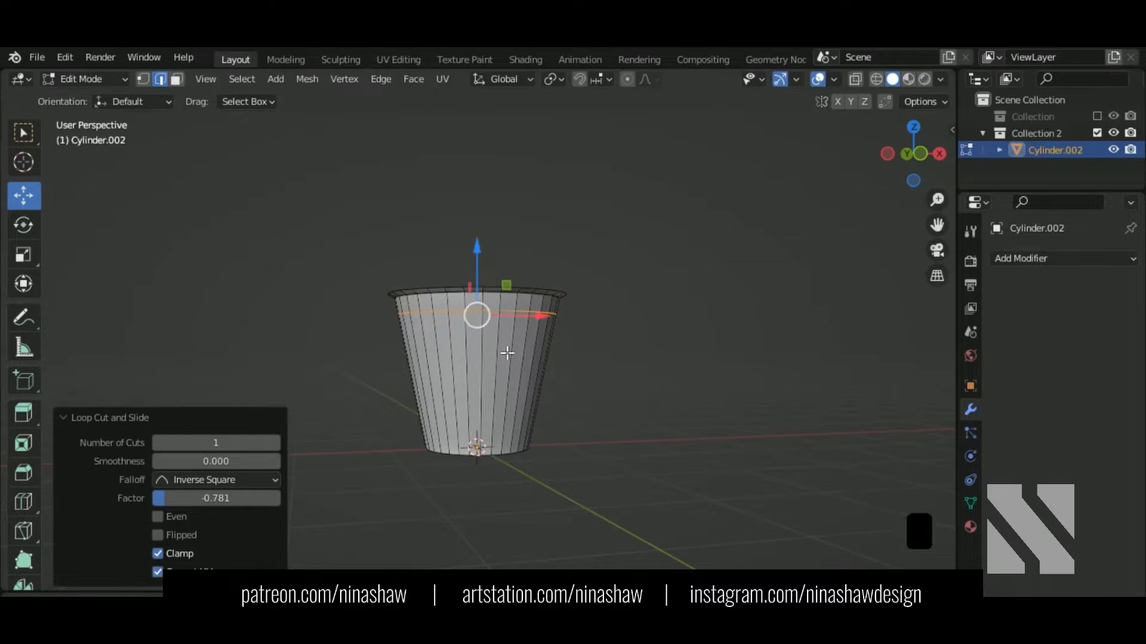
scroll(501, 356, up, 2)
scroll(501, 356, up, 2)
key(ctrl+r)
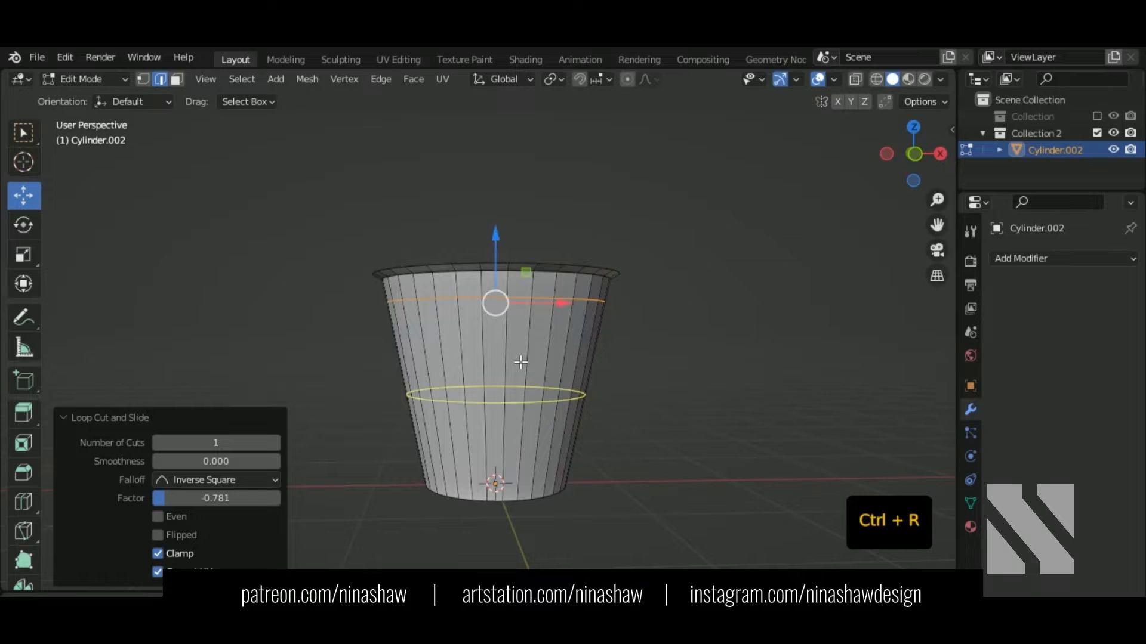
click(519, 376)
click(500, 274)
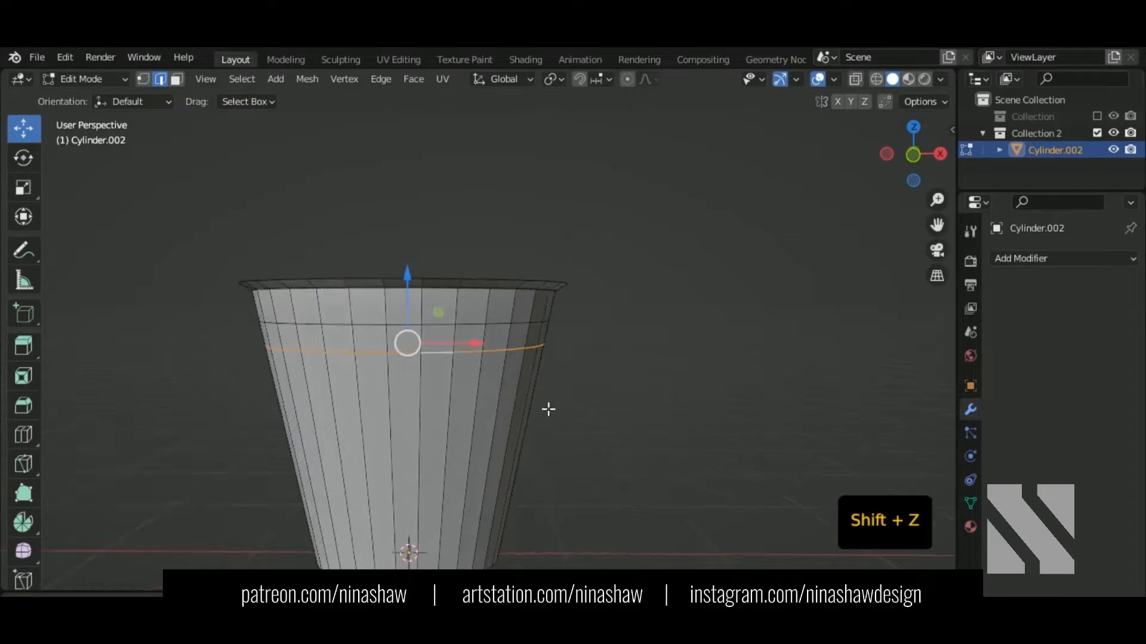
Step: Use the Edge Slide tool to slide the lower loop down with factor 0.289
shift+middle_drag(547, 410, 513, 424)
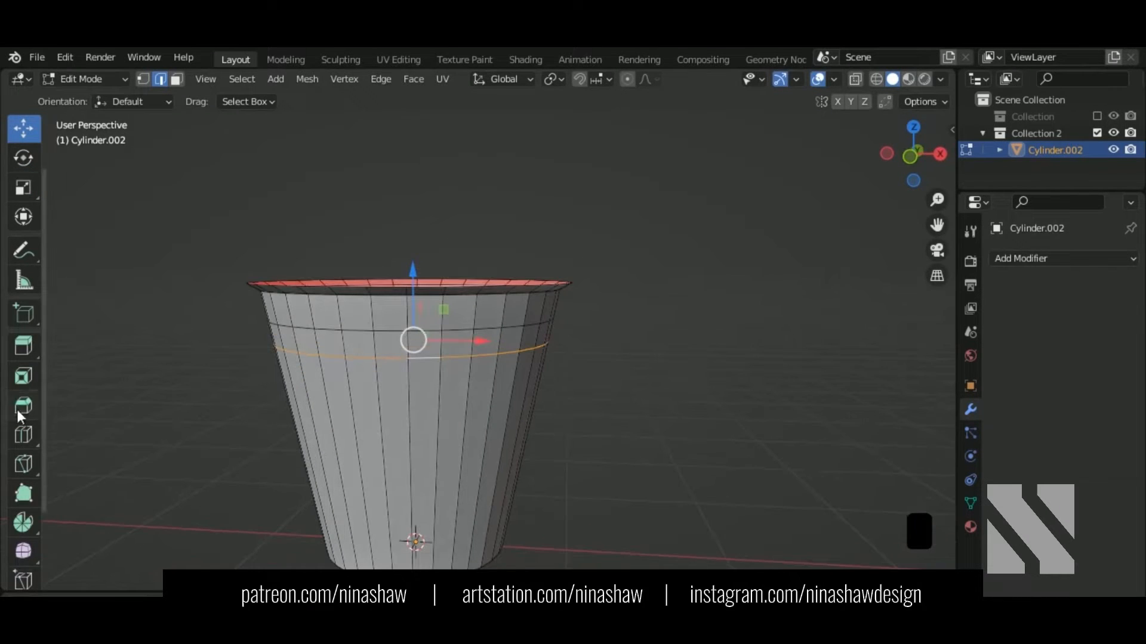
scroll(27, 466, down, 4)
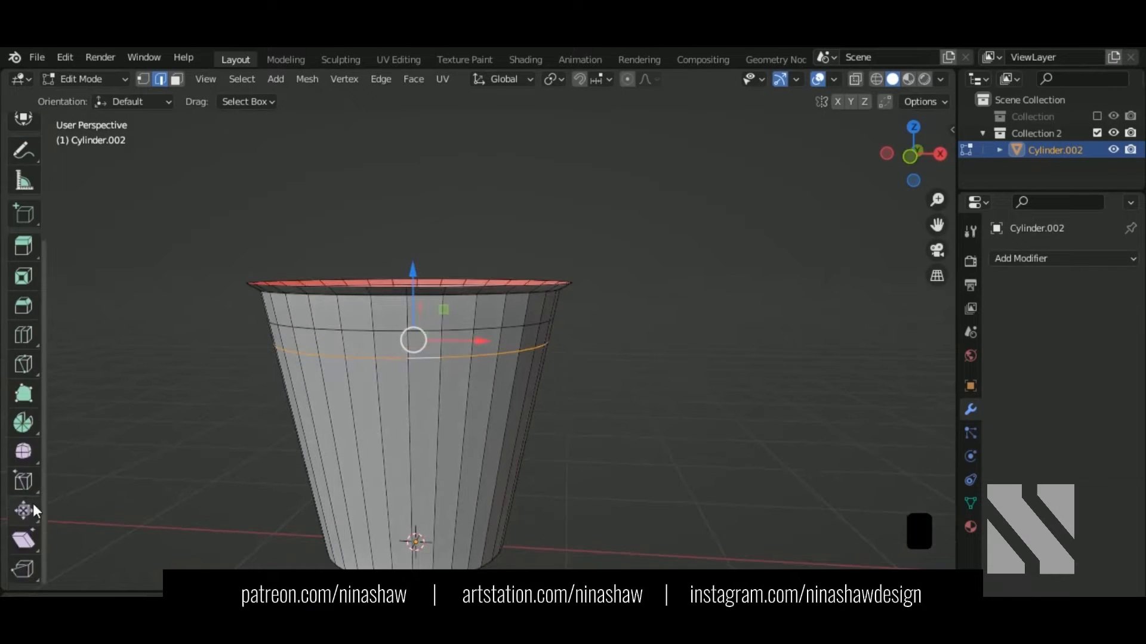
click(16, 533)
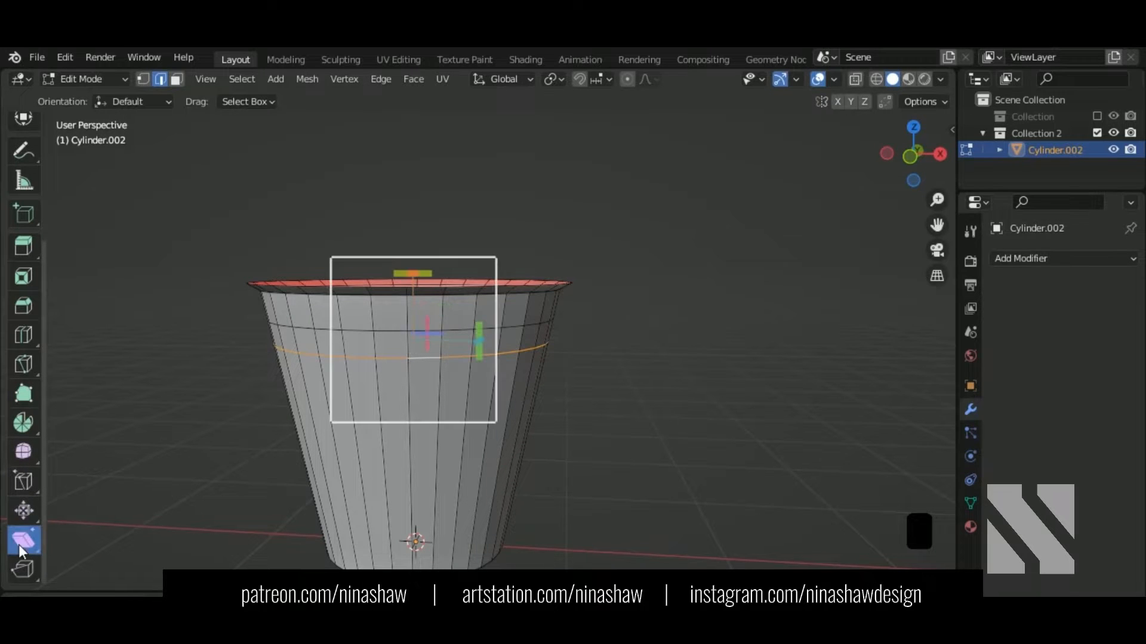
drag(24, 482, 74, 487)
click(74, 487)
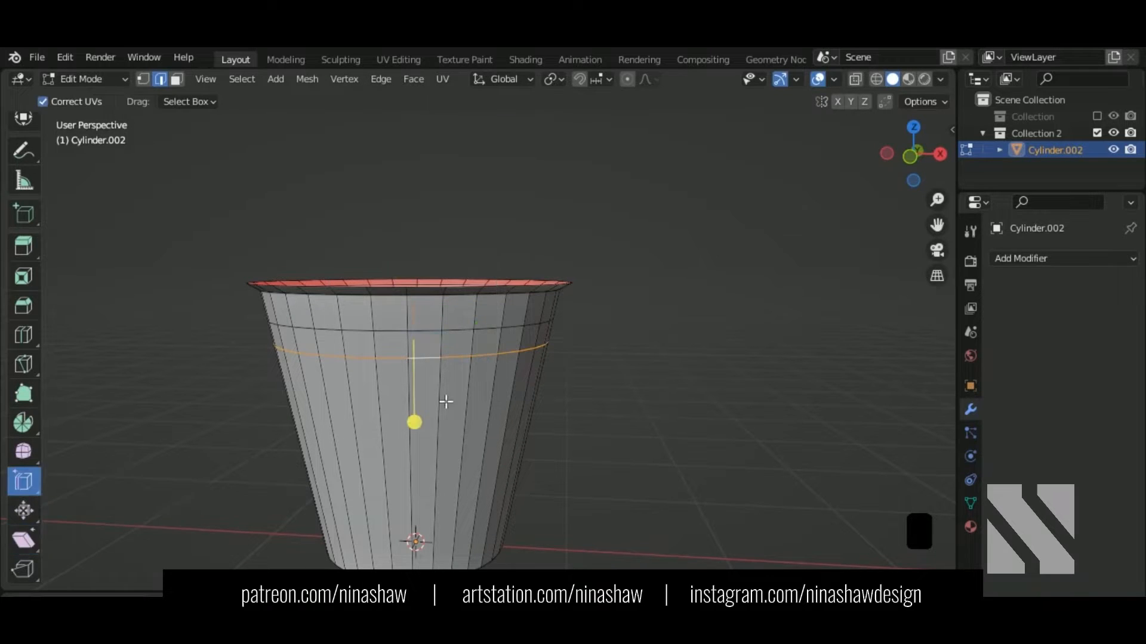
shift+middle_drag(468, 376, 522, 339)
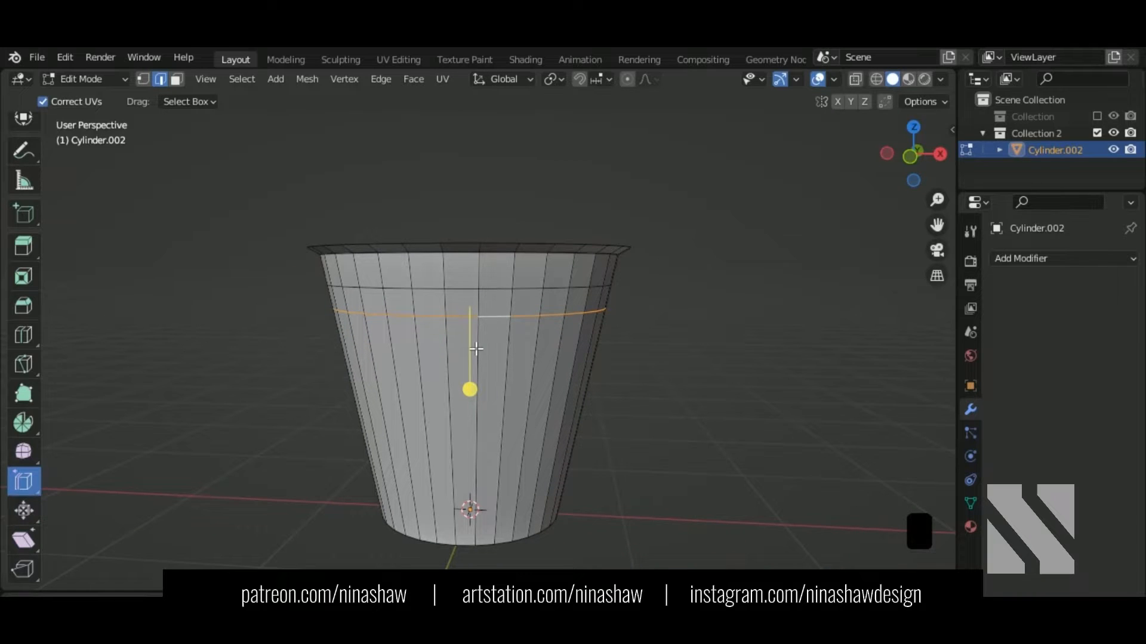
mouse_move(476, 395)
mouse_down()
mouse_move(467, 403)
mouse_move(467, 374)
mouse_move(459, 383)
mouse_up()
click(475, 293)
Step: Select both new edge loops from a see-through front view, then return to solid shading
alt+shift+click(499, 293)
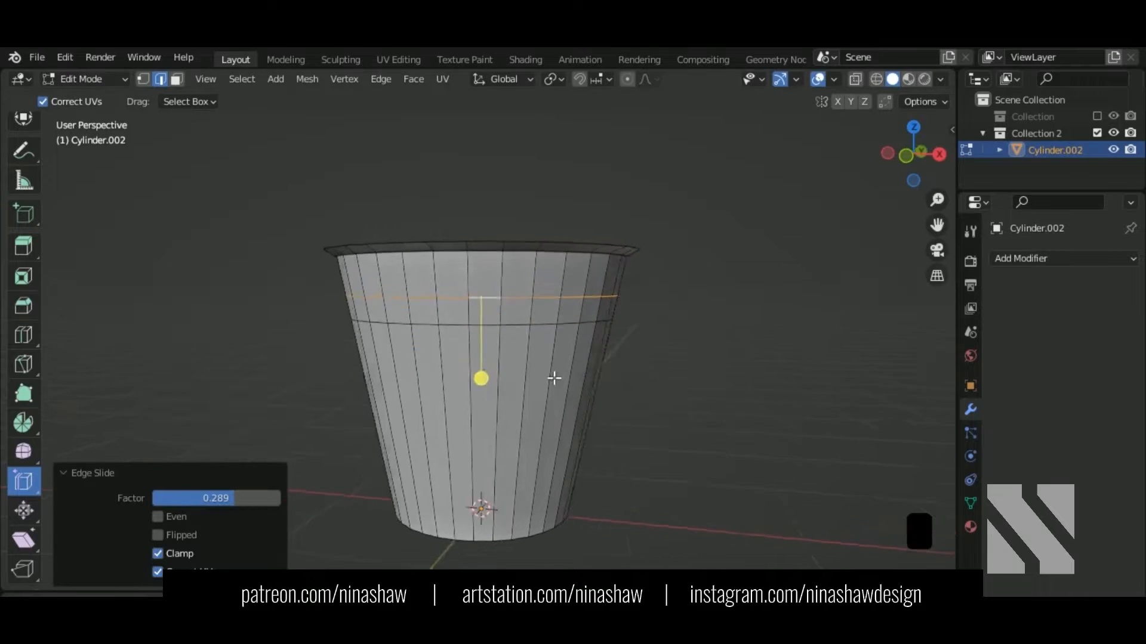
key(shift+z)
key(KP_1)
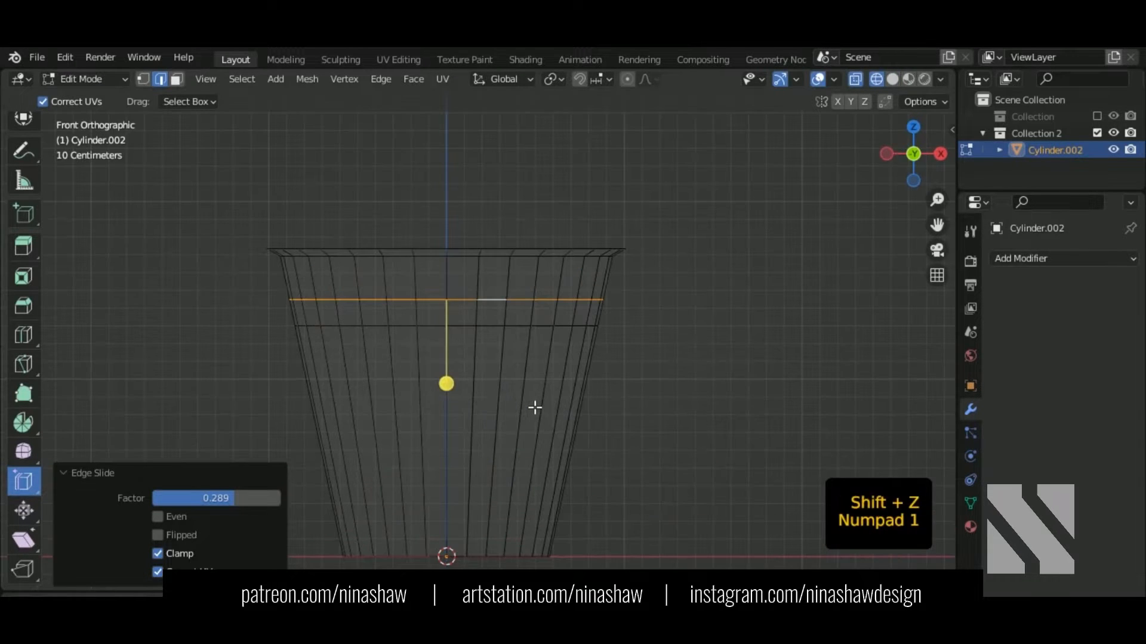
alt+shift+click(433, 334)
scroll(17, 195, up, 5)
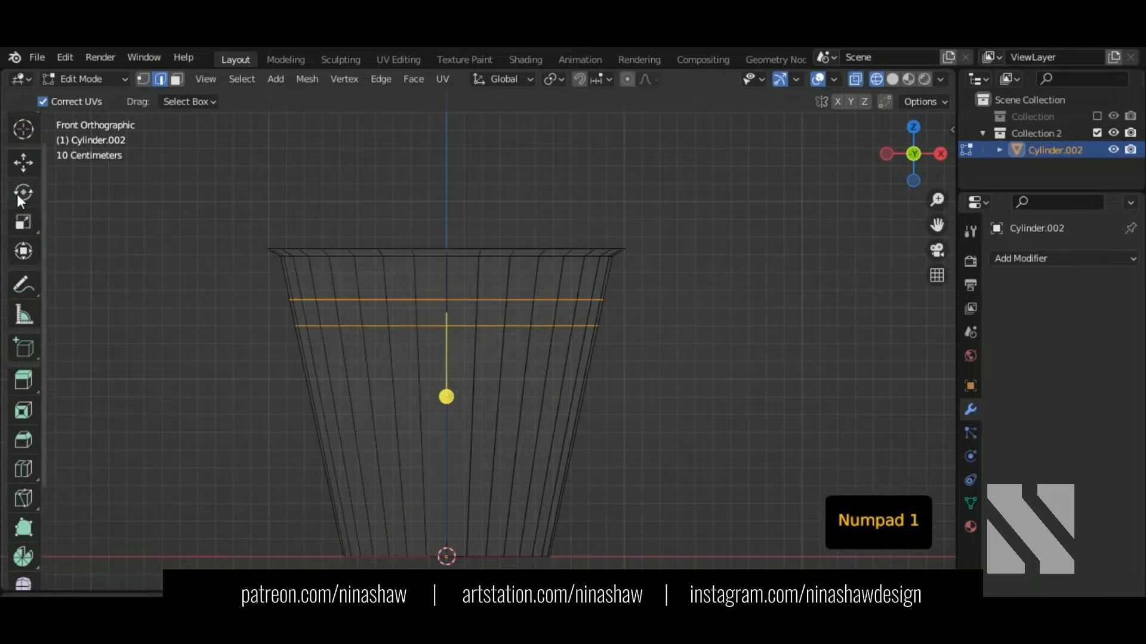
click(25, 163)
middle_drag(428, 336, 478, 371)
key(shift+z)
scroll(471, 360, up, 2)
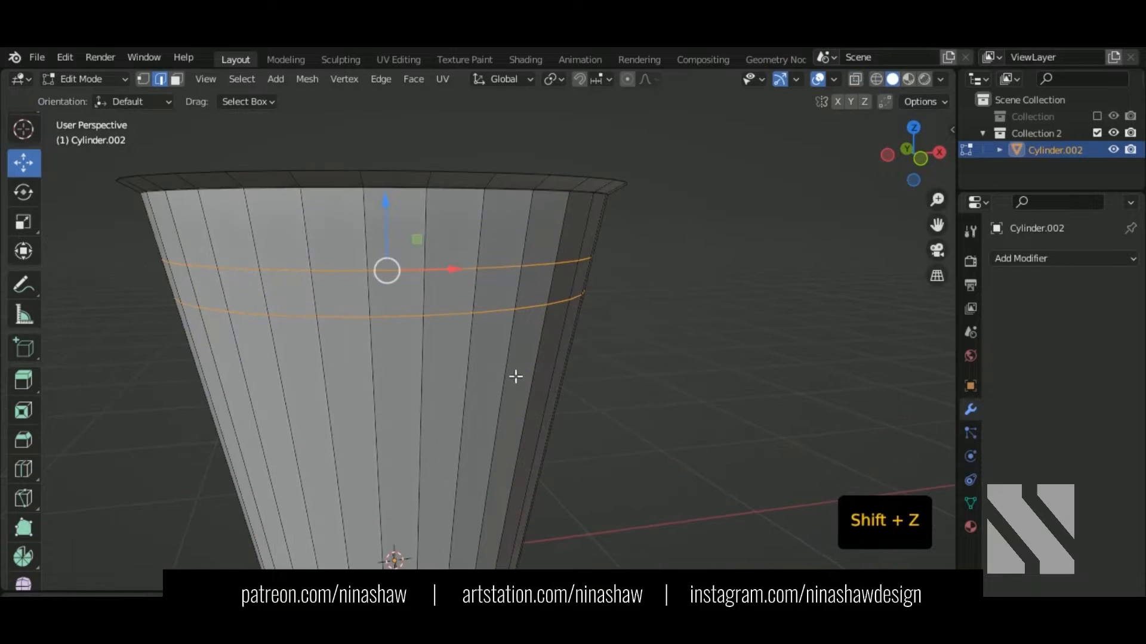
Step: Bevel the two selected edge loops into bands
key(ctrl+b)
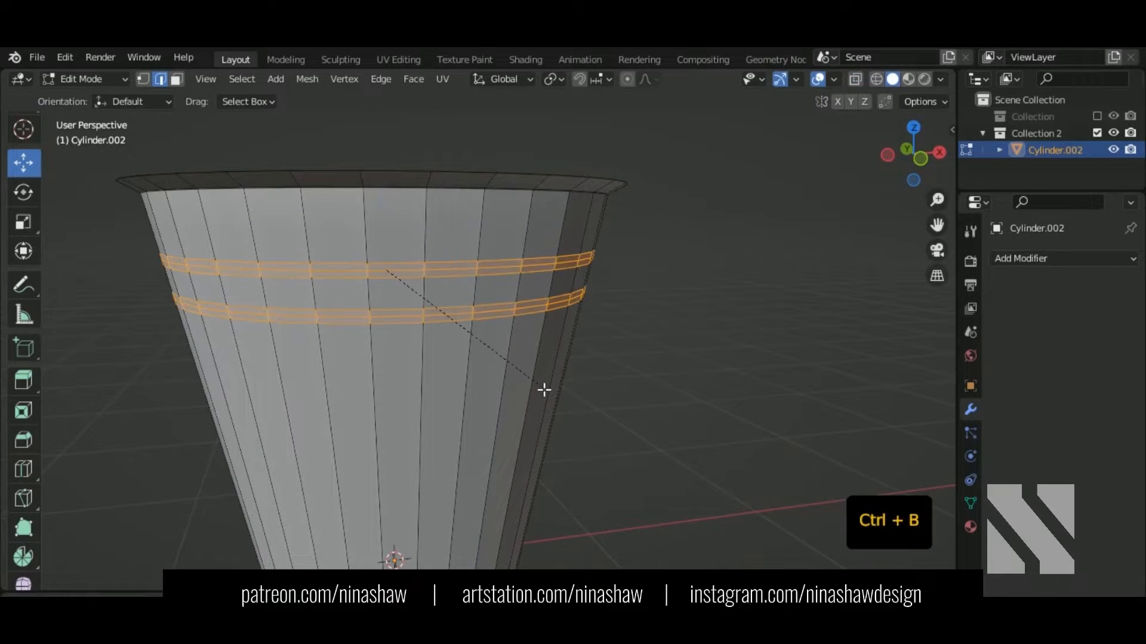
key(shift)
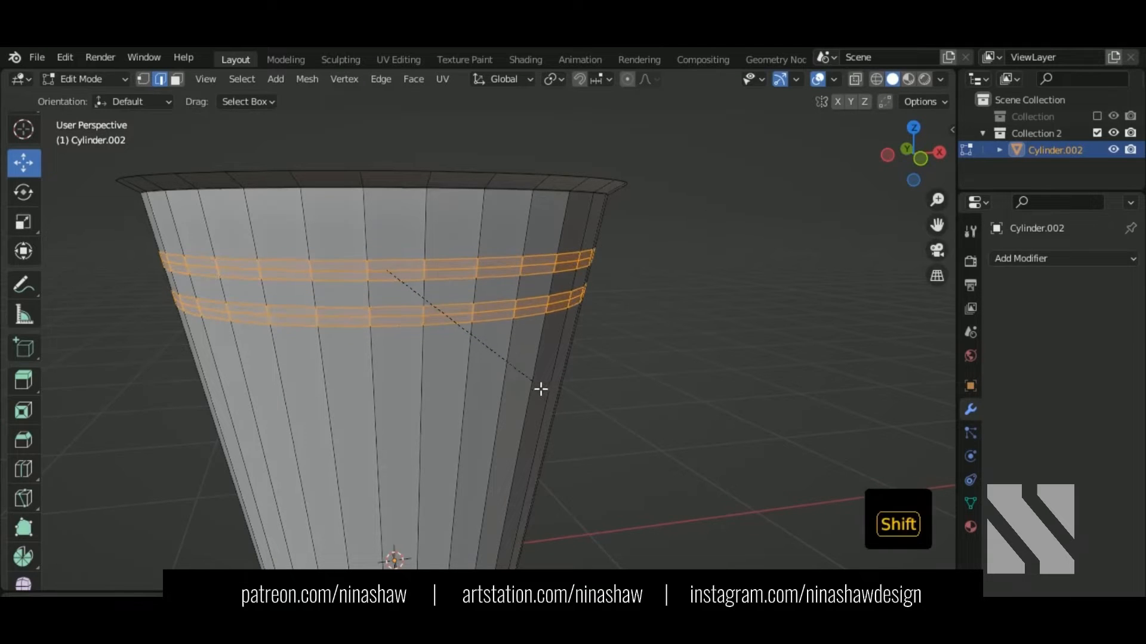
click(528, 382)
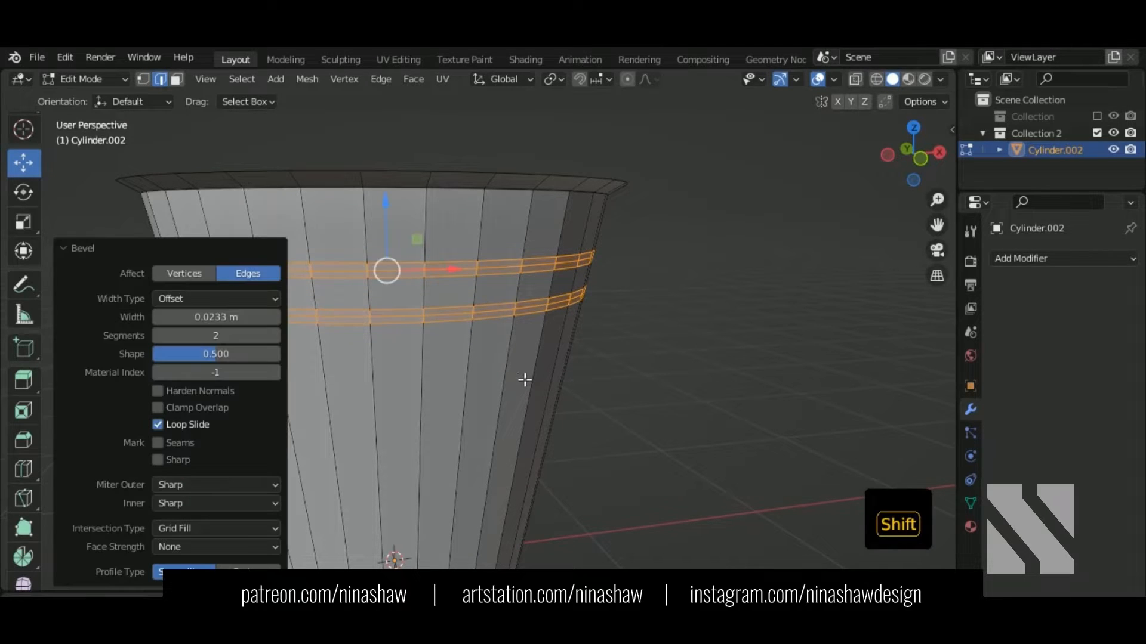
Step: Select the middle loop of each band and scale them outward by 1.047
click(411, 275)
alt+shift+click(452, 320)
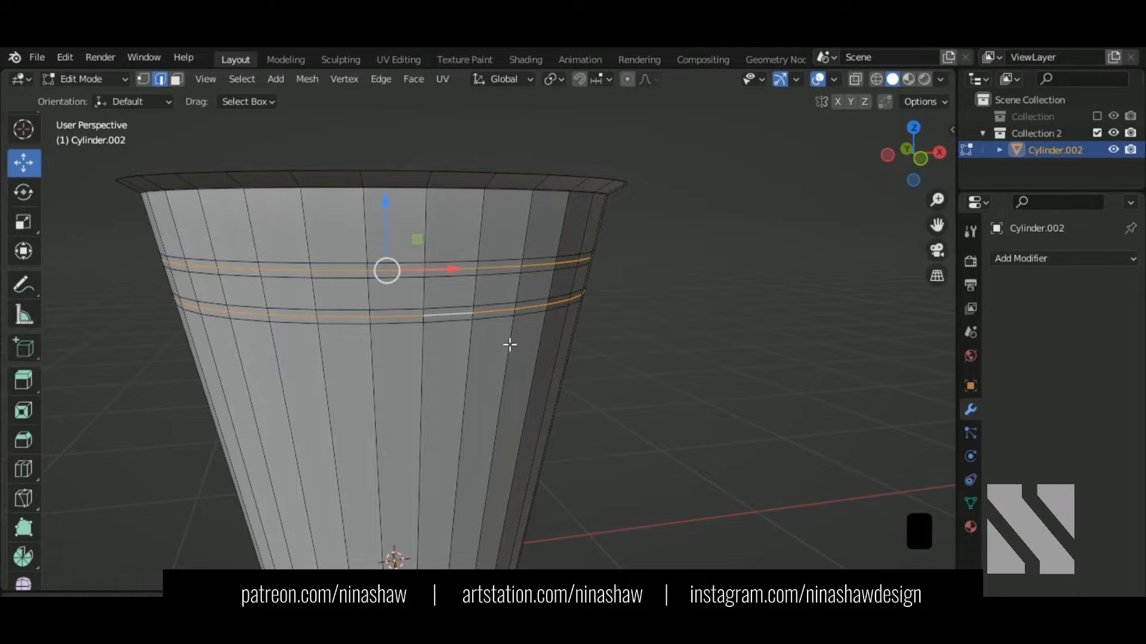
key(s)
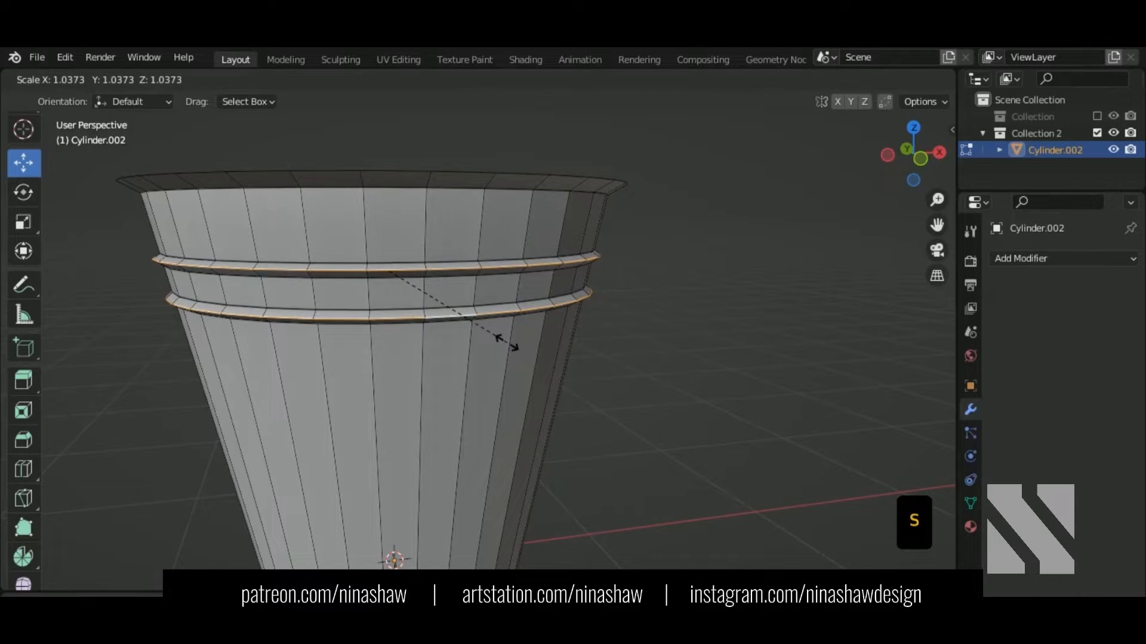
right_click(513, 348)
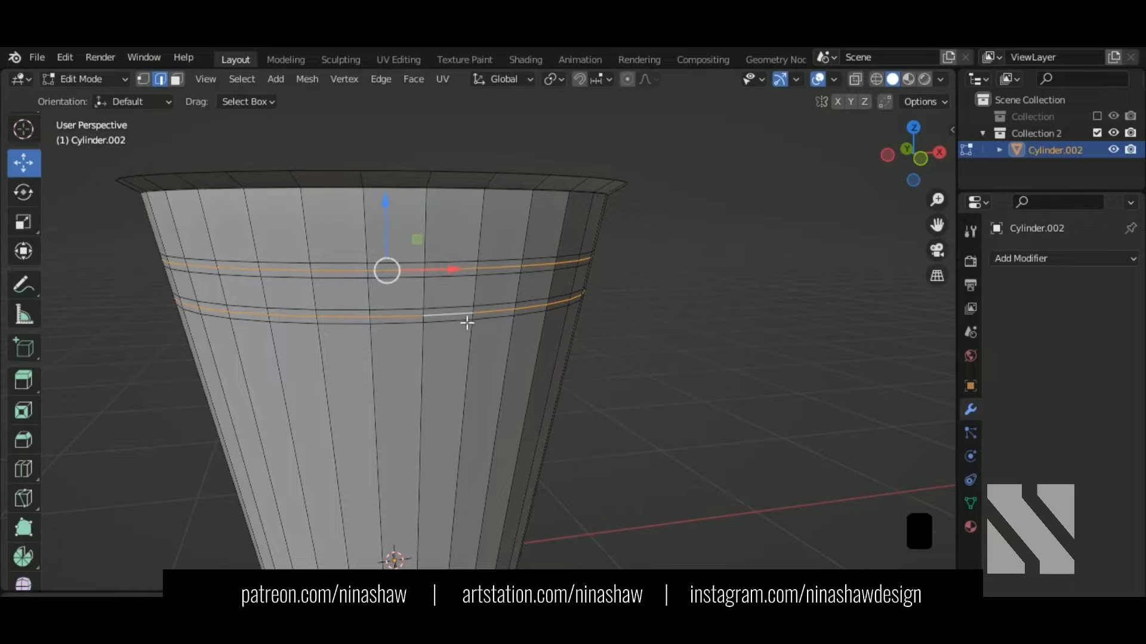
key(s)
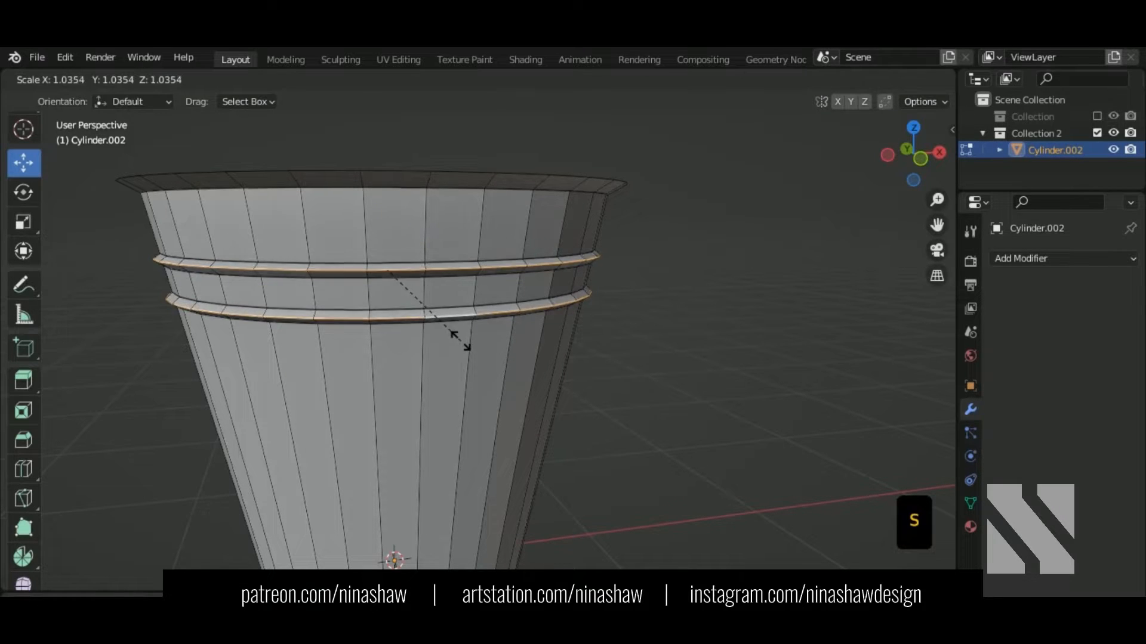
click(461, 337)
Step: Bevel the raised loops with 0.0266 m width and 2 segments to round the rings
middle_drag(471, 362, 407, 296)
scroll(412, 328, up, 2)
key(ctrl+b)
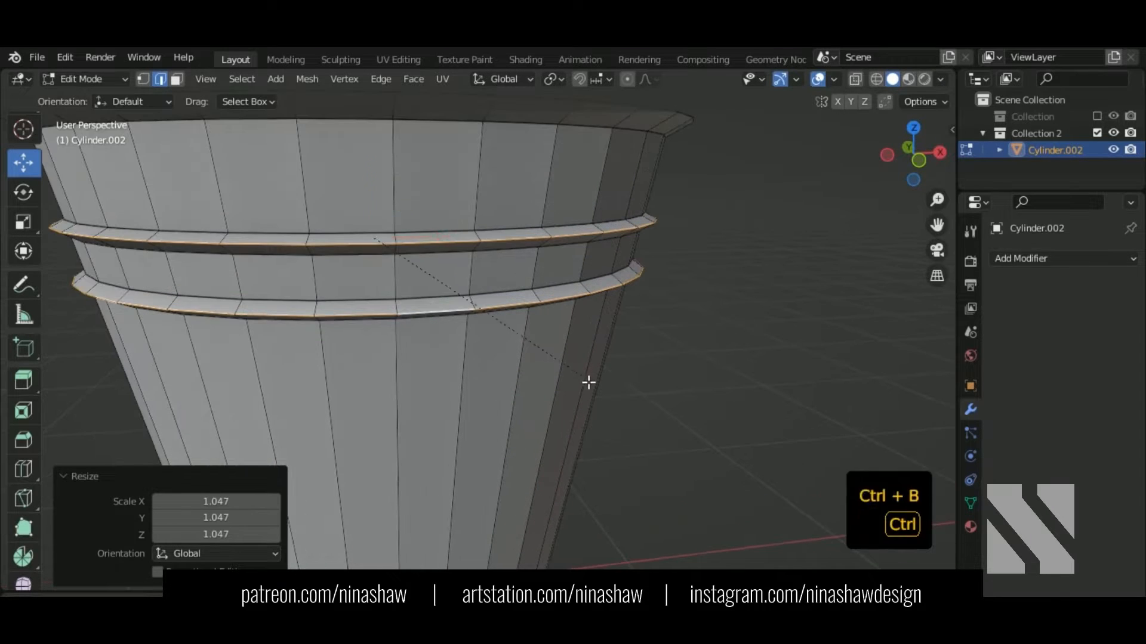
click(598, 389)
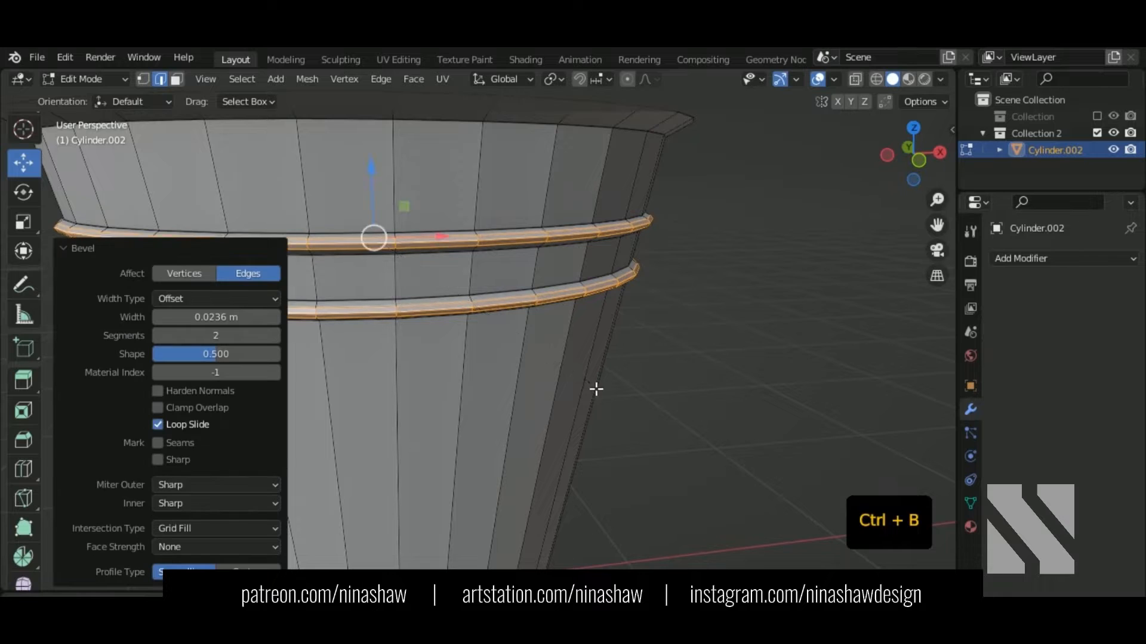
scroll(593, 393, up, 2)
scroll(592, 393, down, 2)
middle_drag(573, 386, 585, 395)
scroll(460, 327, up, 2)
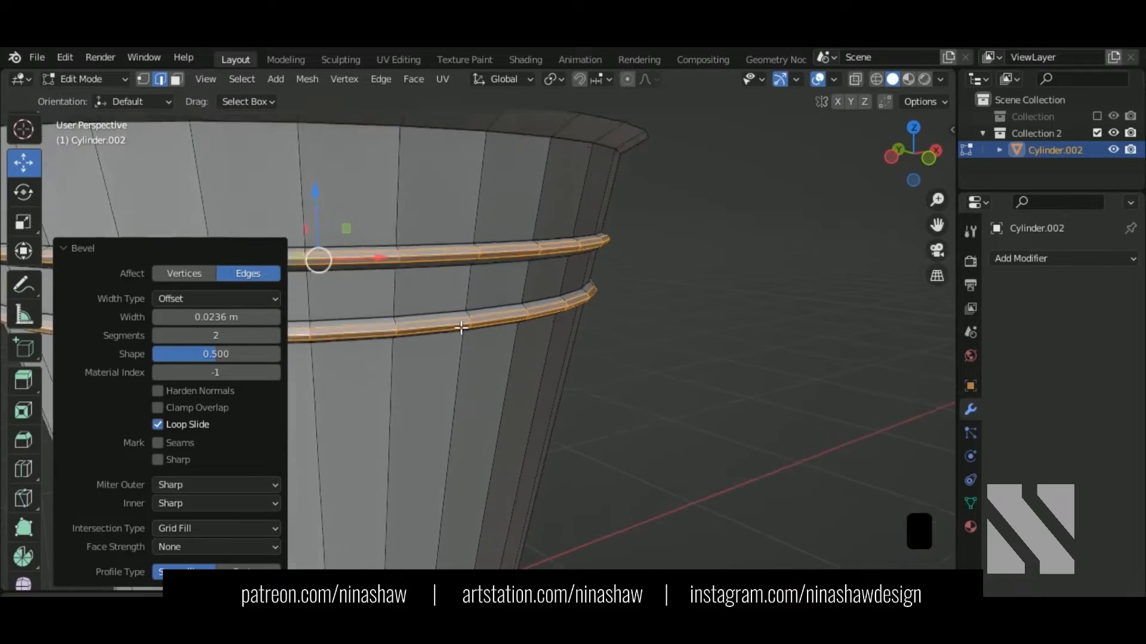
shift+drag(216, 317, 224, 317)
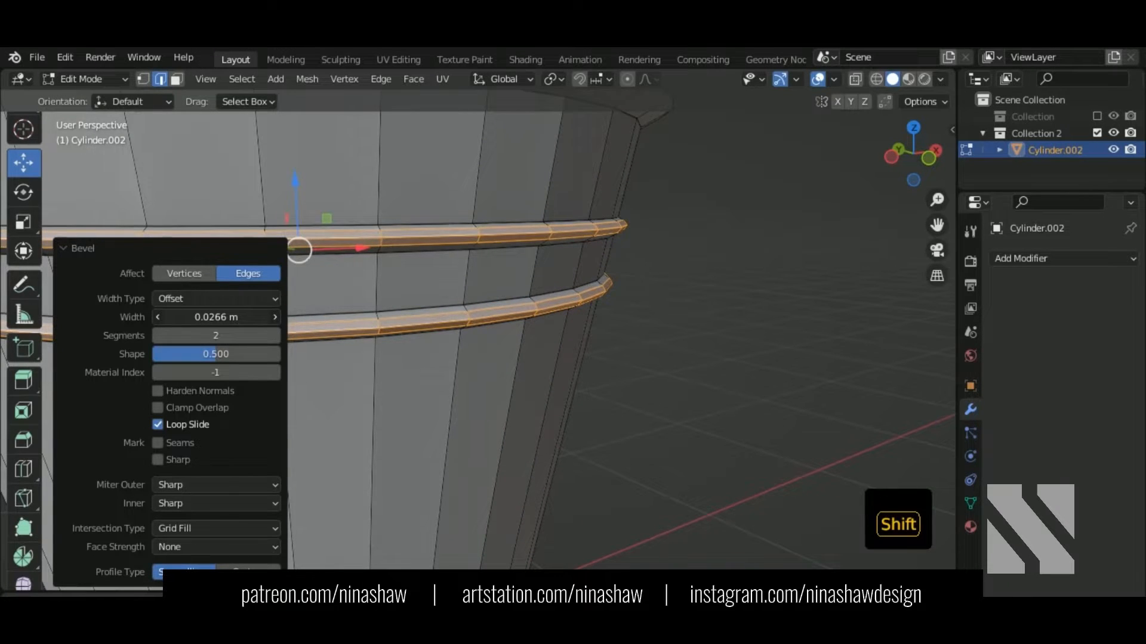
scroll(481, 388, down, 1)
Step: Shade the bucket smooth and enable Auto Smooth at 60°
key(Tab)
scroll(455, 379, up, 2)
right_click(447, 370)
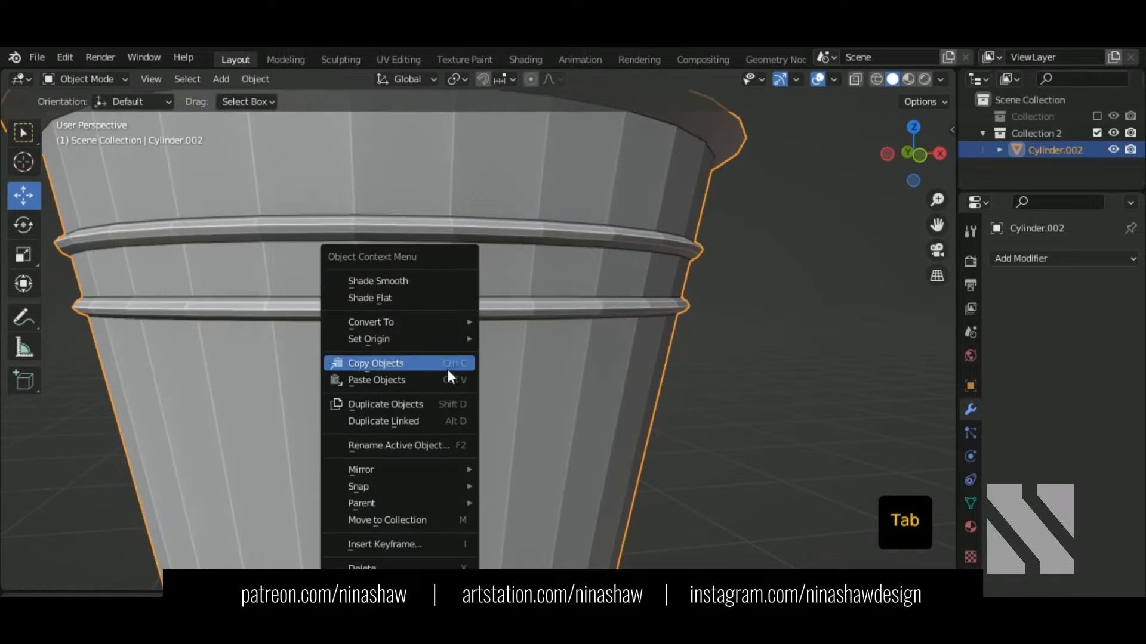
click(387, 278)
click(971, 503)
scroll(1039, 535, down, 4)
click(1052, 507)
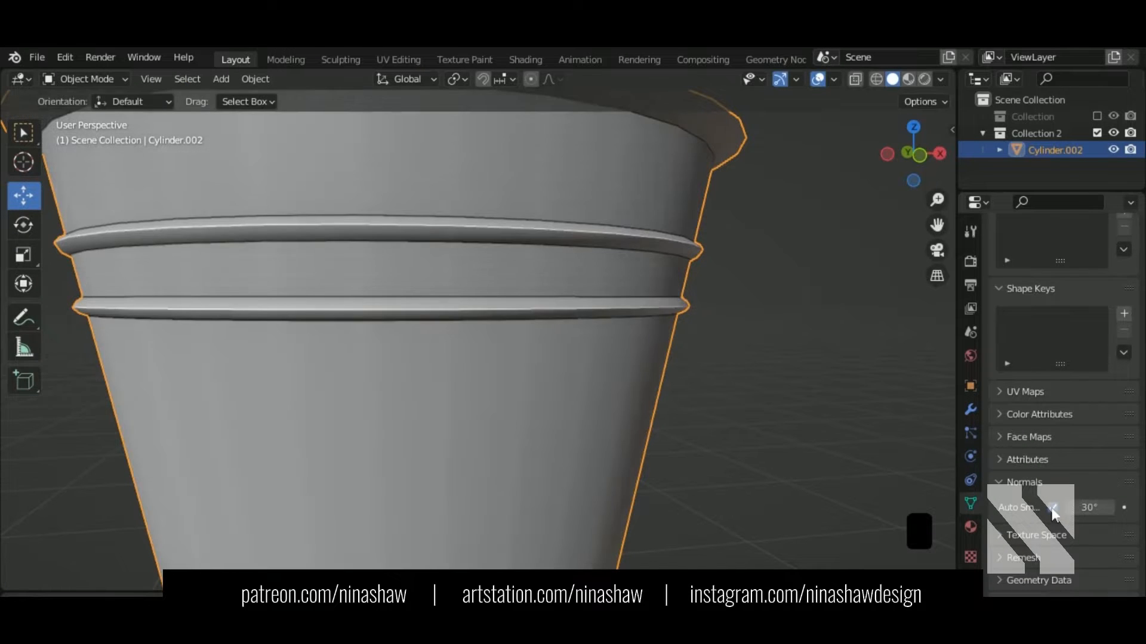
text(60)
key(Return)
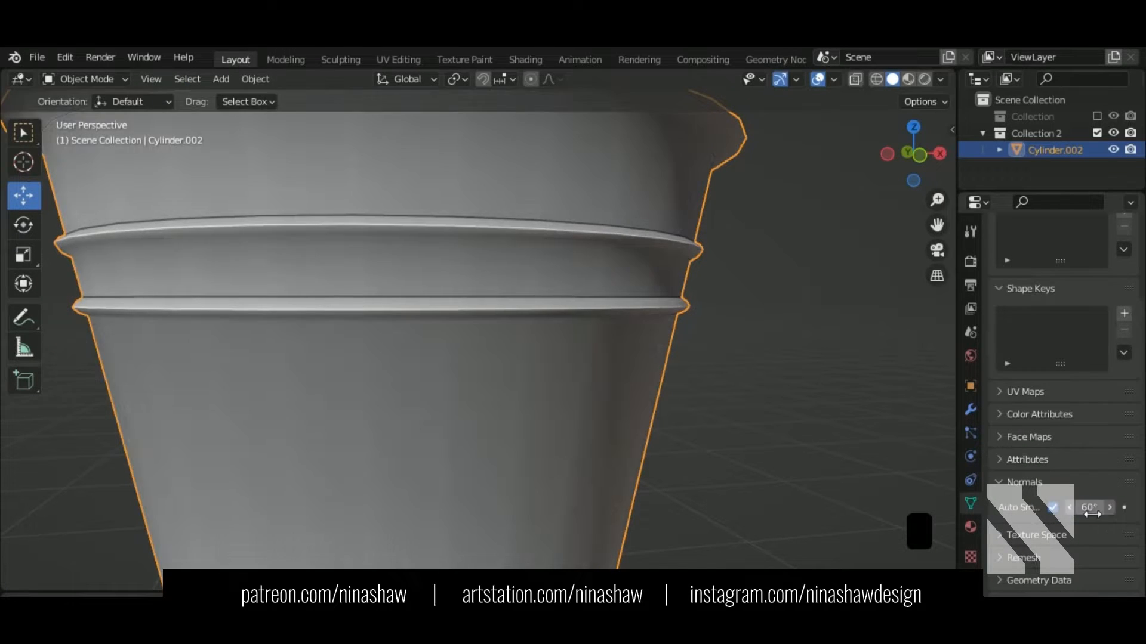
scroll(424, 335, down, 1)
Step: Select both ring edge loops and scale them in slightly to 0.996
key(Tab)
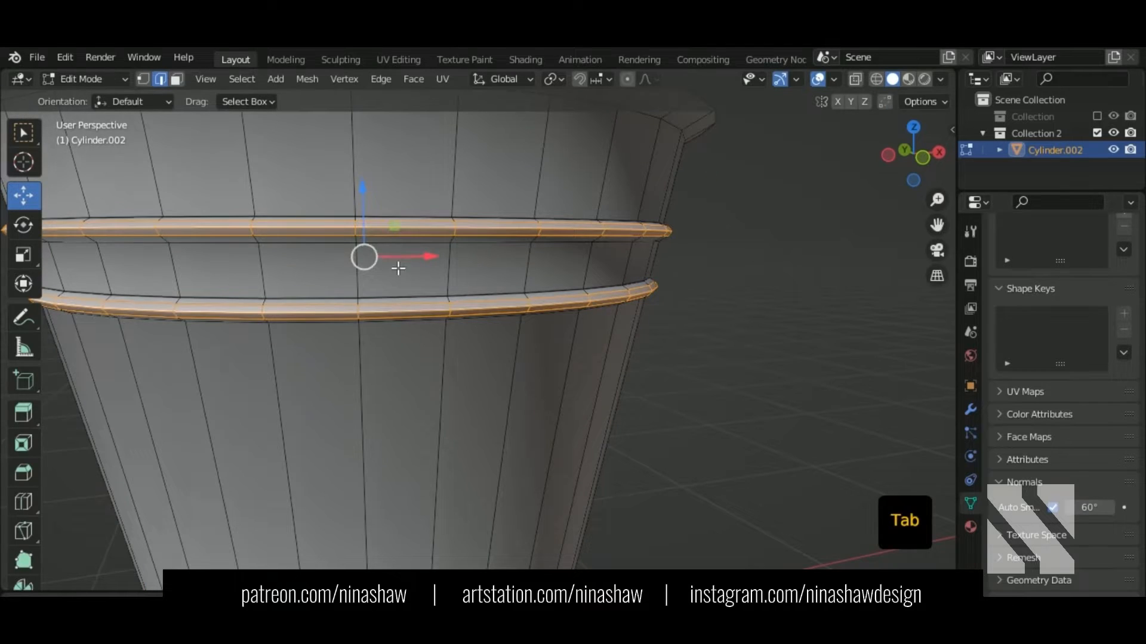
click(336, 234)
alt+shift+click(394, 233)
alt+shift+click(398, 318)
middle_drag(433, 350, 495, 348)
key(s)
click(465, 370)
Step: Select the top and bottom border loops of both rings
middle_drag(473, 311, 437, 319)
click(446, 283)
alt+shift+click(500, 277)
alt+shift+click(456, 347)
alt+shift+click(437, 301)
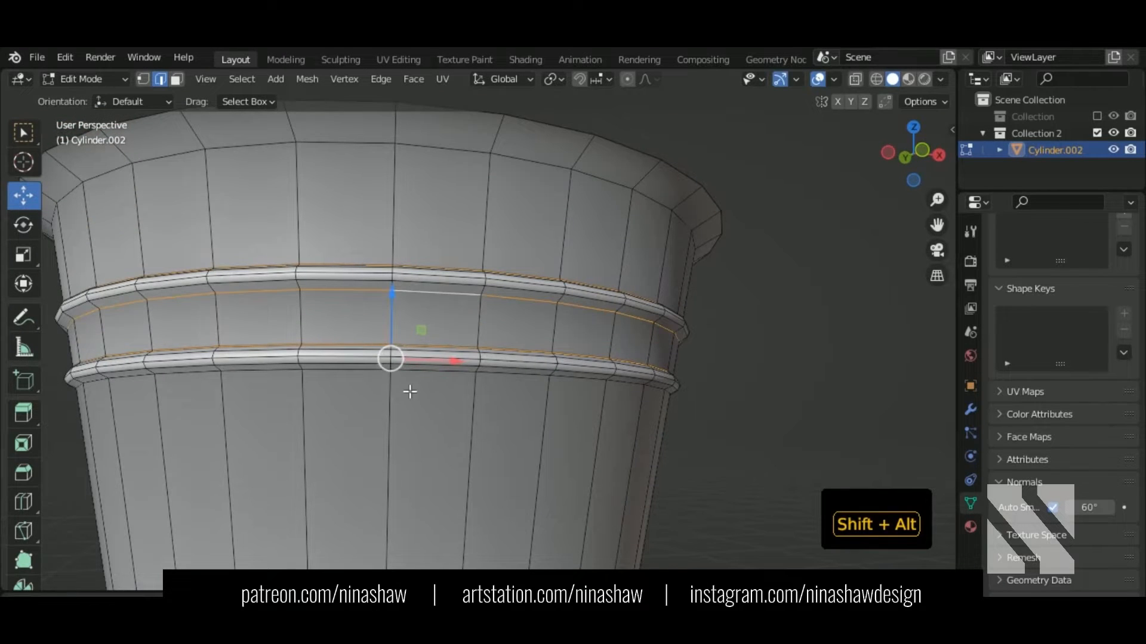
alt+shift+click(407, 383)
middle_drag(441, 408, 466, 450)
Step: Bevel the ring border edges tightly at 0.00492 m with 2 segments
key(ctrl+b)
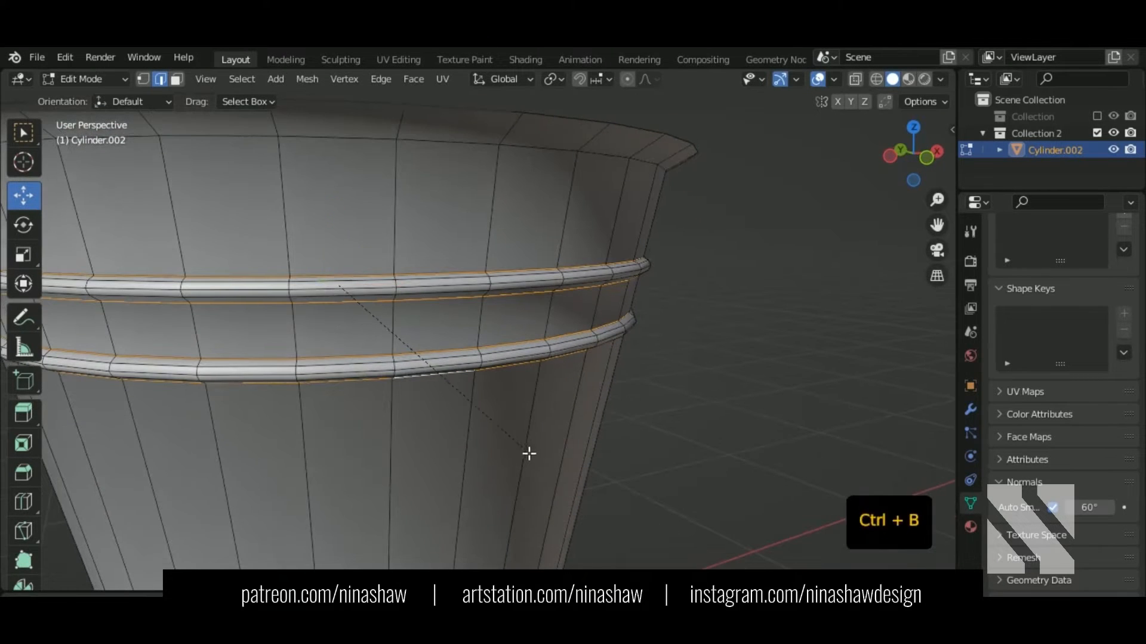
key(shift)
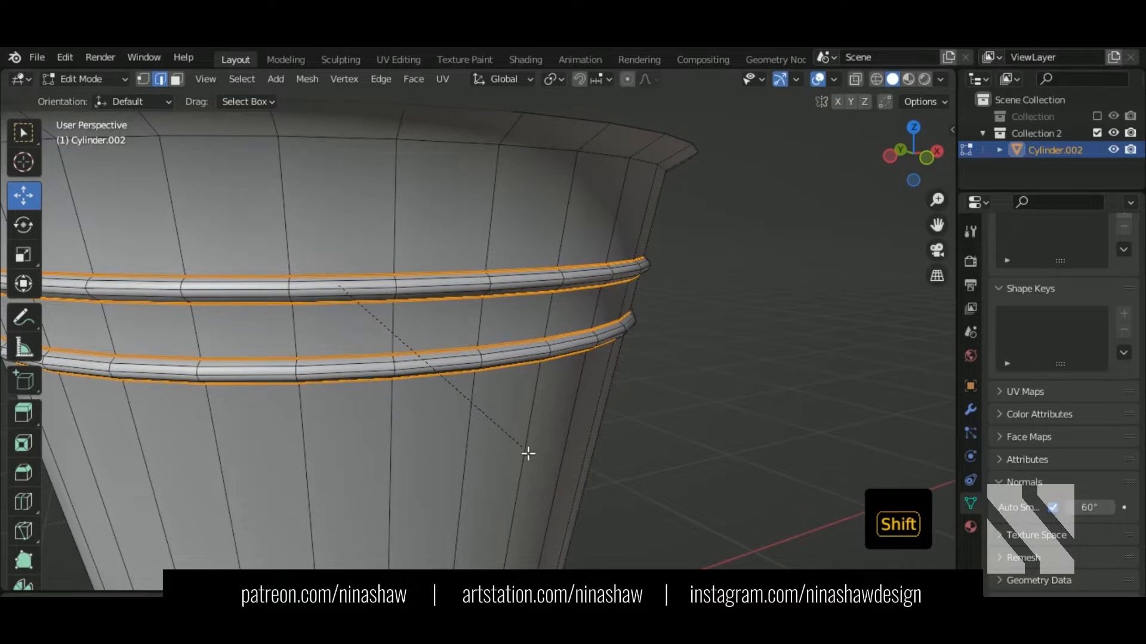
click(533, 457)
middle_drag(524, 453, 520, 342)
Step: Check the smoothing in Object Mode, then add a loop cut near the bucket's base
key(Tab)
scroll(545, 314, down, 5)
key(shift)
scroll(488, 412, up, 2)
key(Tab)
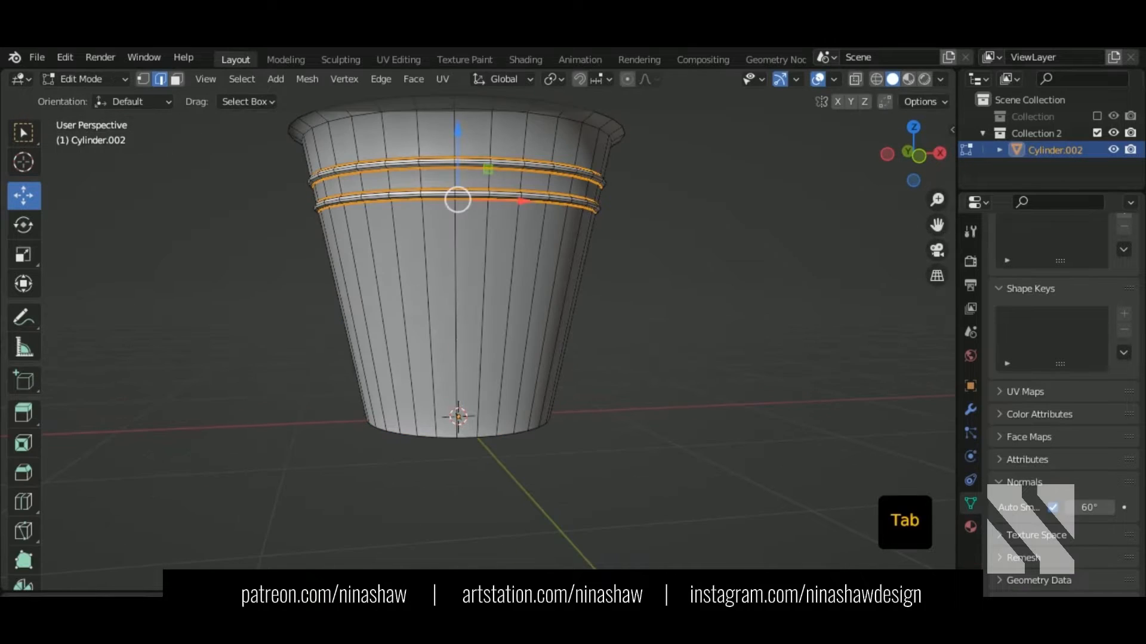
key(ctrl+r)
click(445, 358)
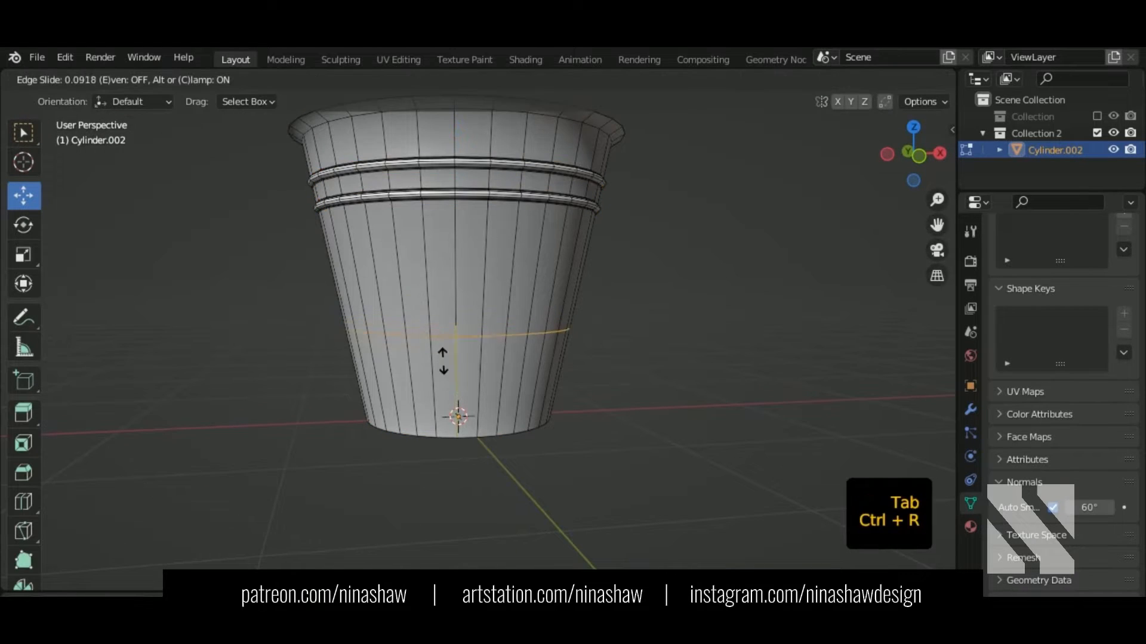
Step: Place the loop cut near the base and switch to a front wireframe view
click(415, 463)
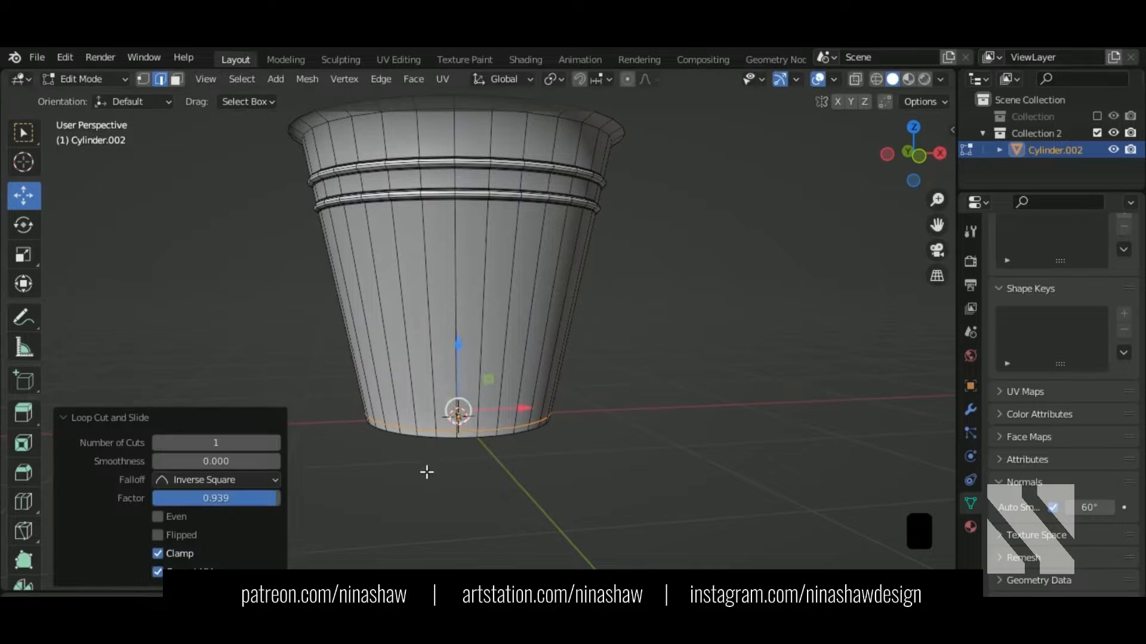
middle_drag(425, 471, 638, 354)
key(KP_1)
scroll(437, 407, up, 6)
key(shift+z)
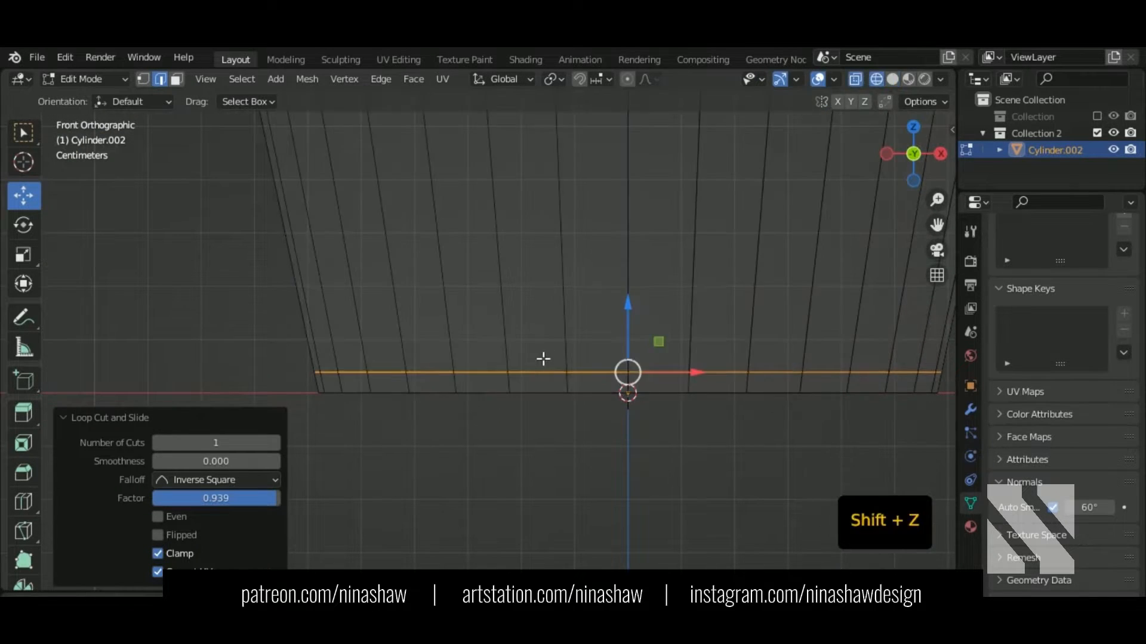
shift+middle_drag(606, 409, 494, 414)
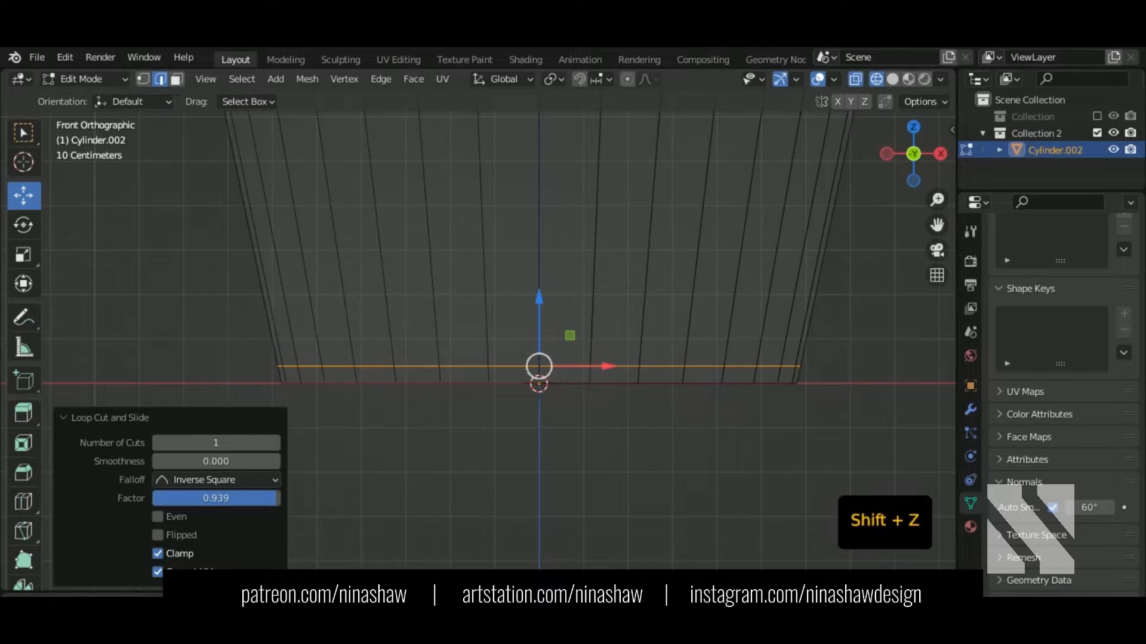
Step: Extrude the base row of faces along normals 0.0189 m, then nudge them up 0.003277 m
click(176, 78)
drag(255, 371, 861, 382)
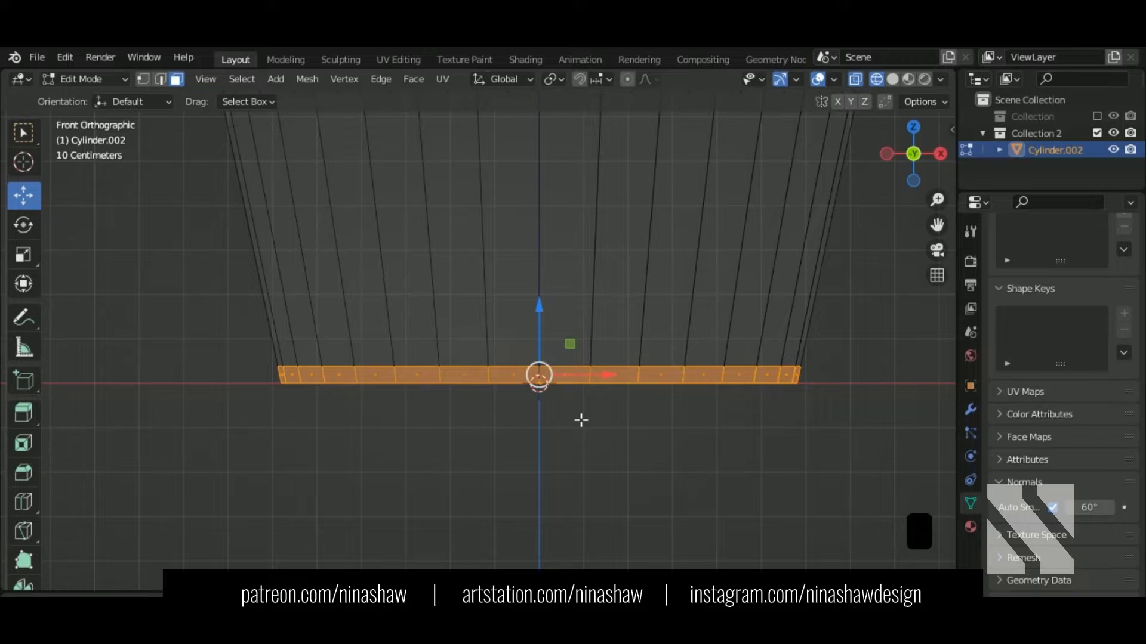
key(alt+e)
click(483, 411)
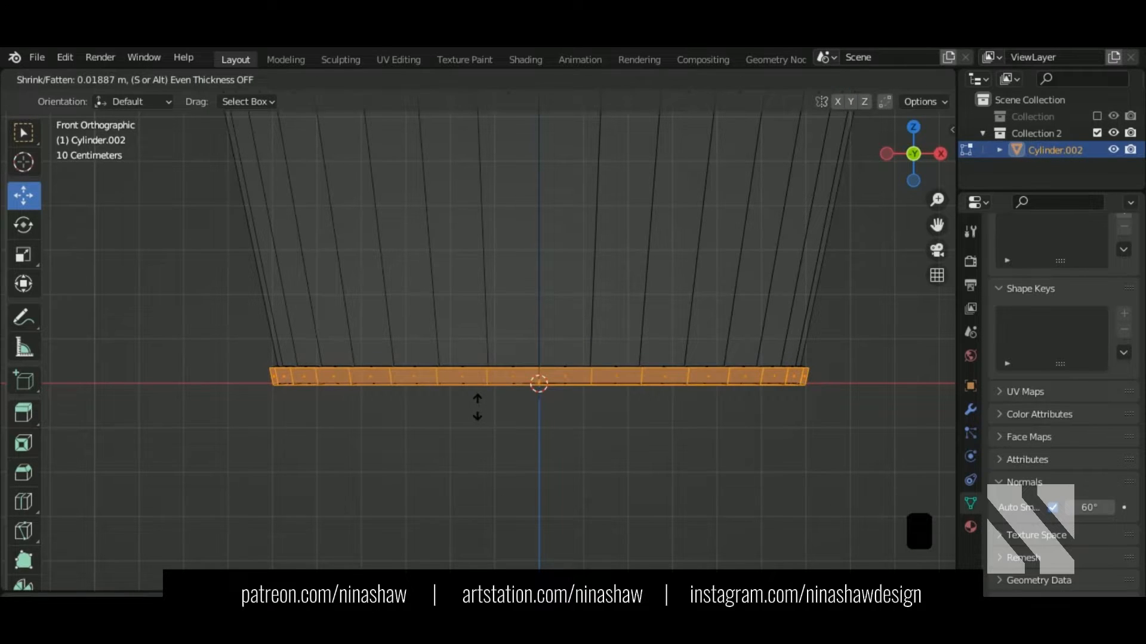
click(477, 407)
scroll(563, 382, up, 3)
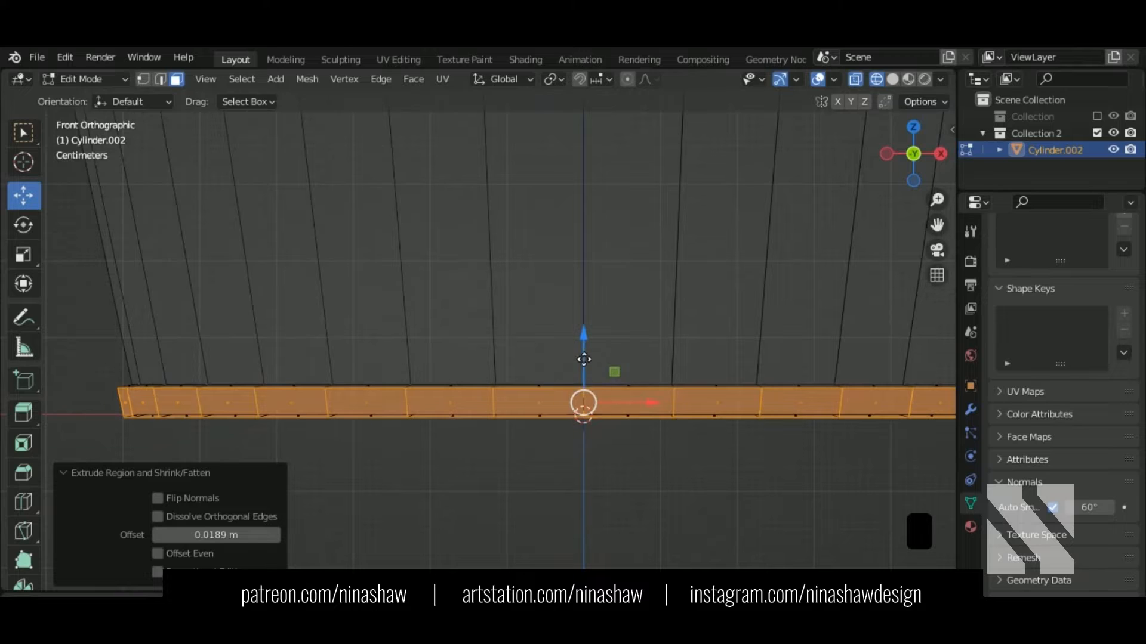
drag(584, 358, 582, 356)
scroll(519, 409, down, 3)
Step: Back in solid shading, select the edge loop of the new base band
middle_drag(519, 410, 570, 445)
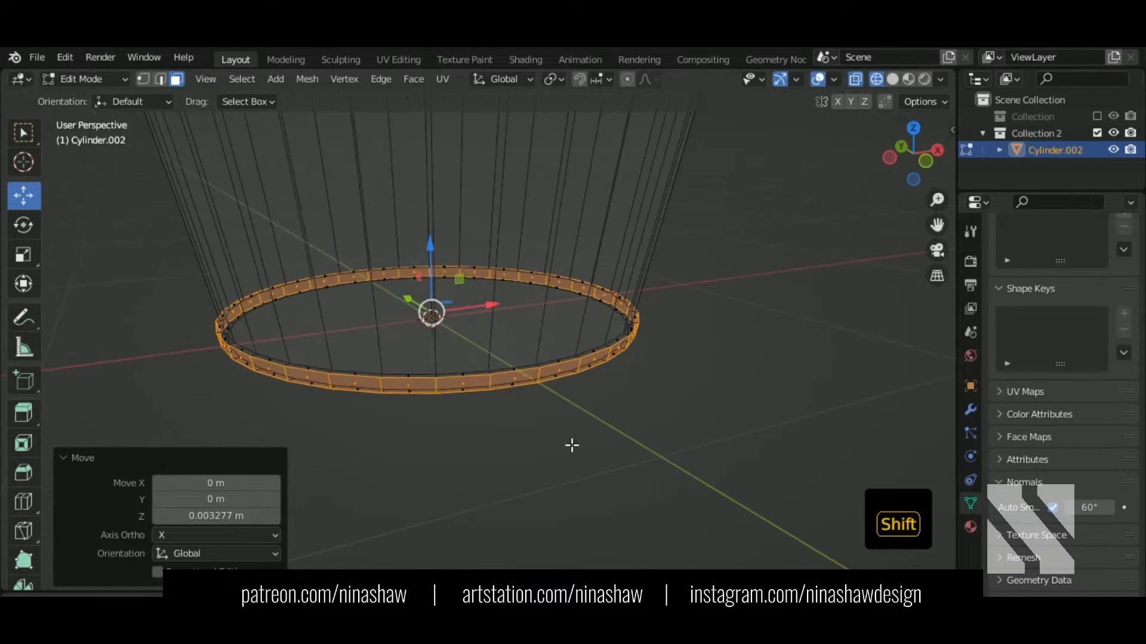
key(shift+z)
scroll(381, 414, up, 4)
key(2)
scroll(332, 386, up, 2)
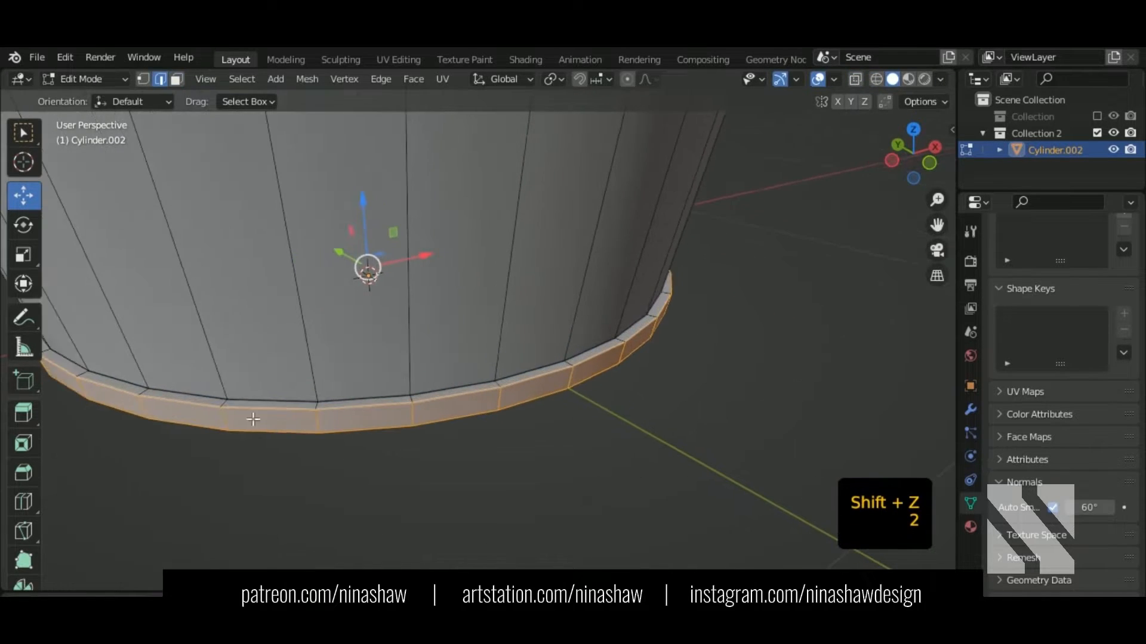
click(214, 410)
alt+shift+click(241, 414)
Step: Try a rounded bevel on the base band loop, leave Edit Mode, then undo it
middle_drag(265, 440, 585, 491)
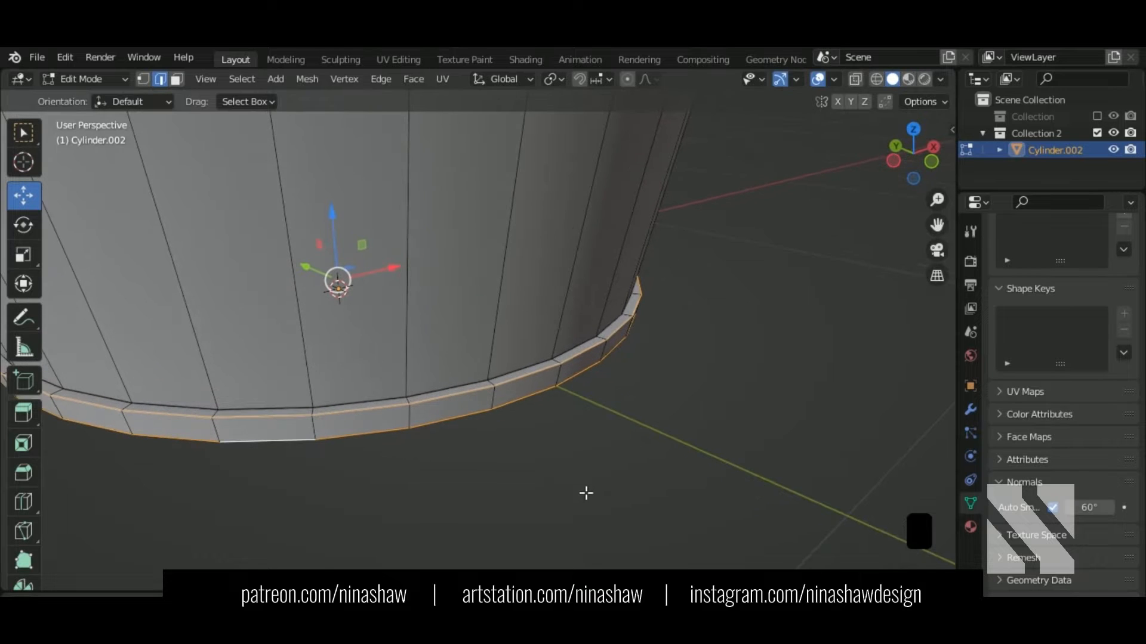
key(ctrl+b)
scroll(592, 499, up, 3)
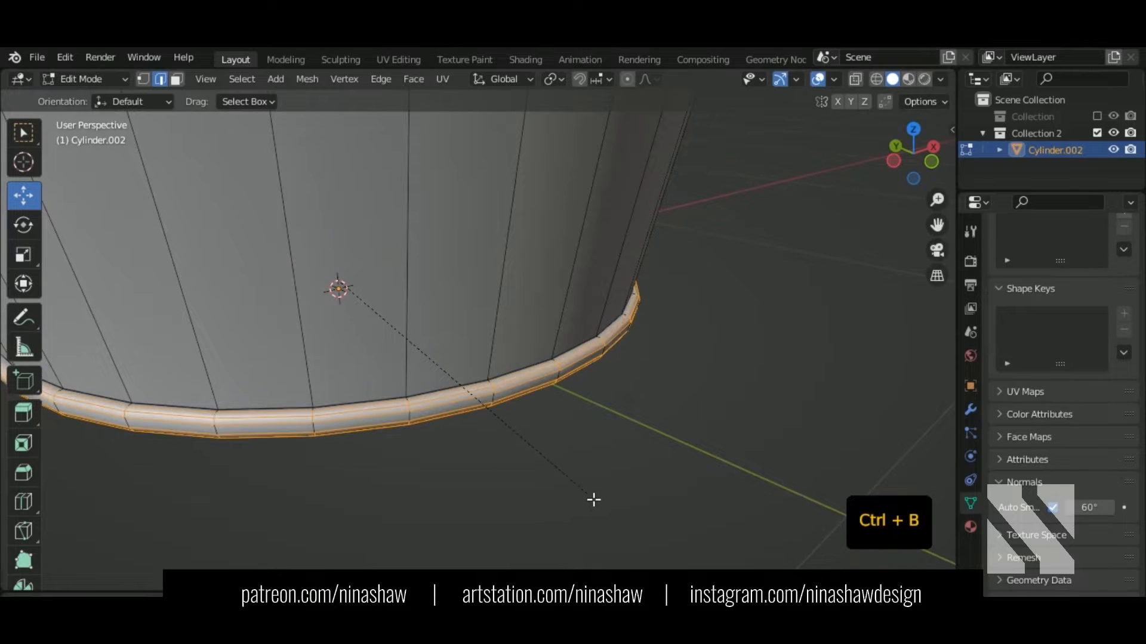
click(594, 500)
middle_drag(594, 499, 534, 468)
key(Tab)
key(ctrl+z)
key(ctrl+z)
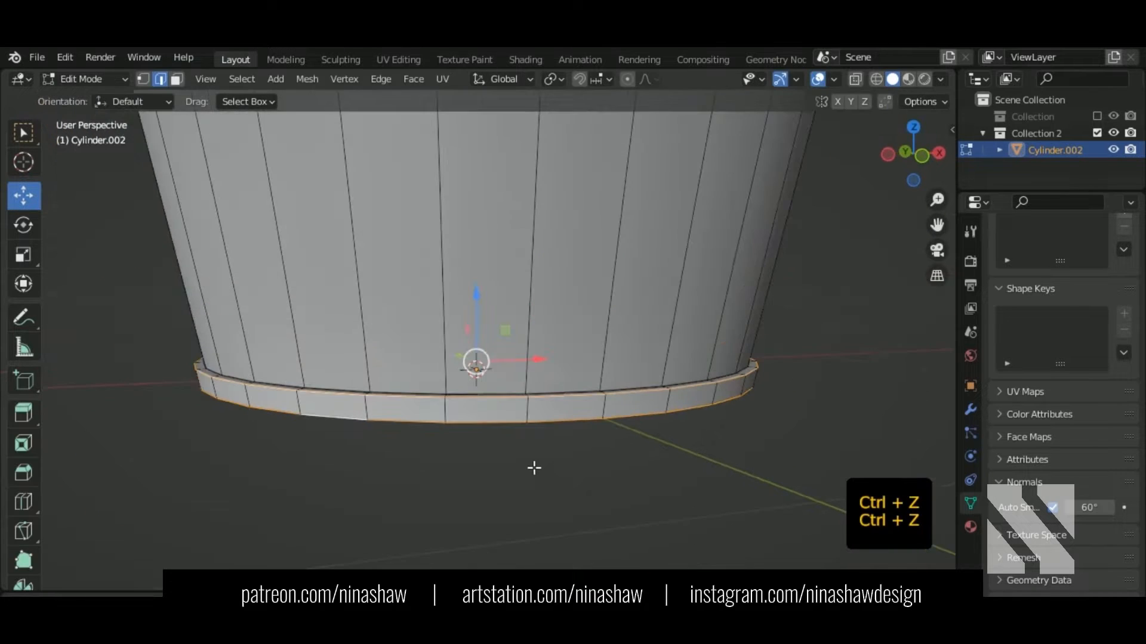
Step: In front X-ray view, lower the base band's upper vertex row slightly
key(KP_1)
key(shift+z)
scroll(428, 376, down, 2)
click(142, 79)
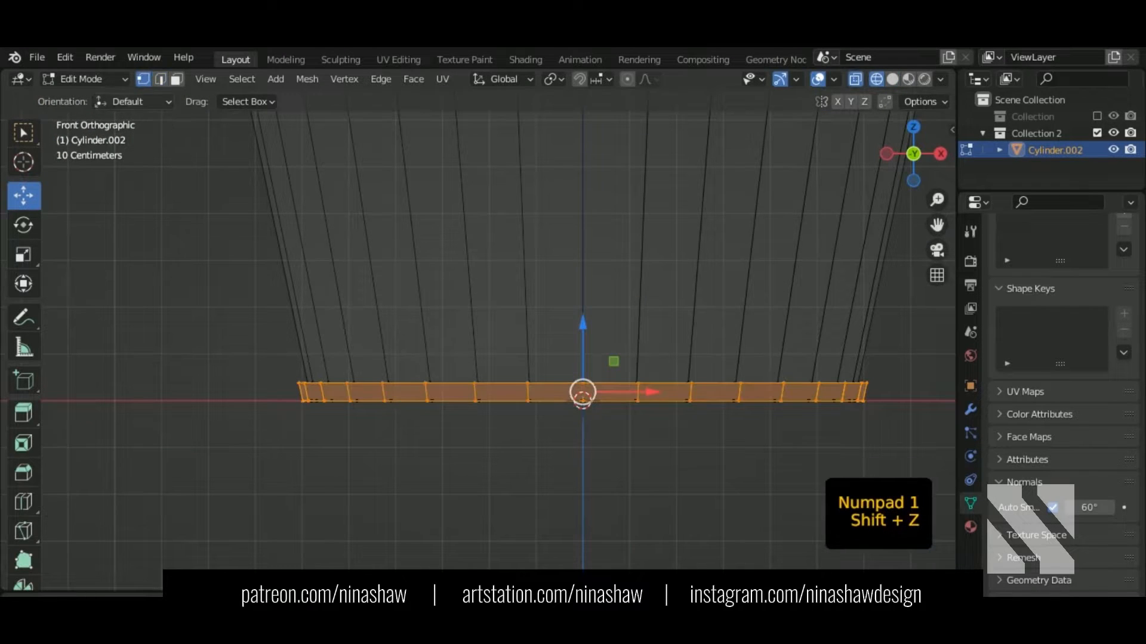
shift+middle_drag(245, 343, 238, 343)
drag(238, 342, 907, 394)
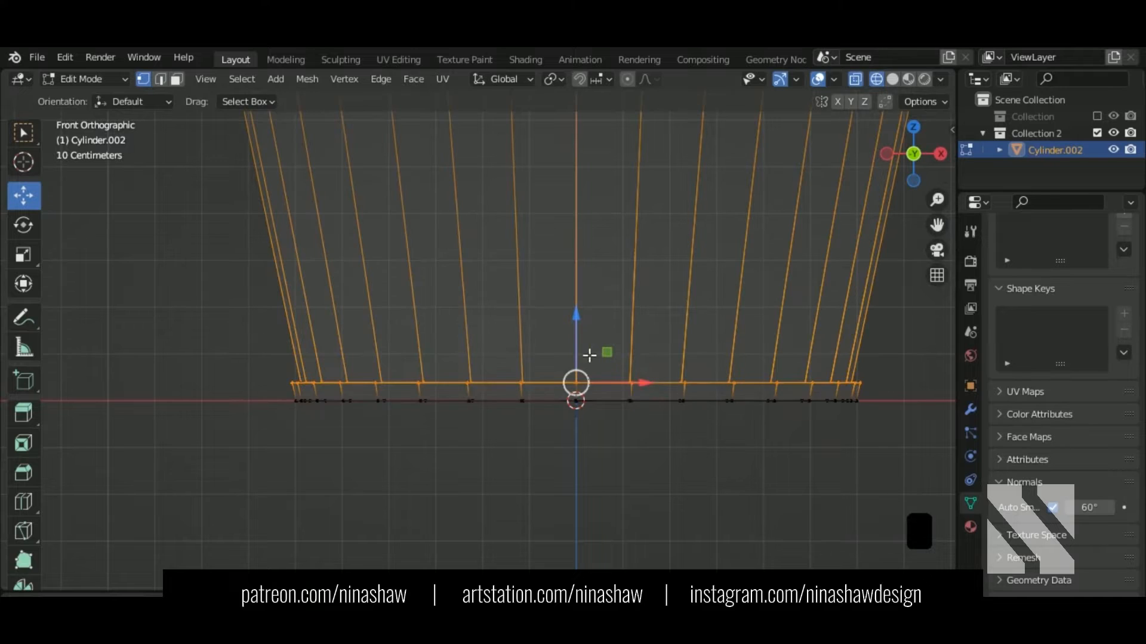
drag(575, 354, 575, 361)
Step: Bevel the band's bottom edge loop to 0.0115 m with 2 segments
click(159, 79)
middle_drag(339, 392, 375, 419)
click(358, 401)
key(shift+z)
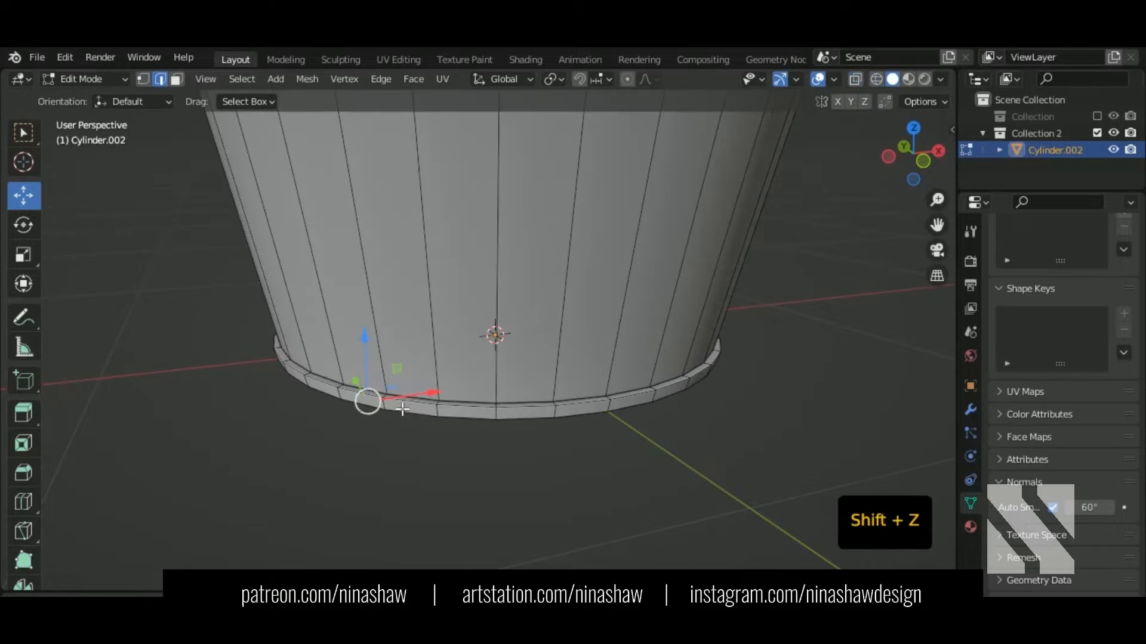
alt+shift+click(460, 413)
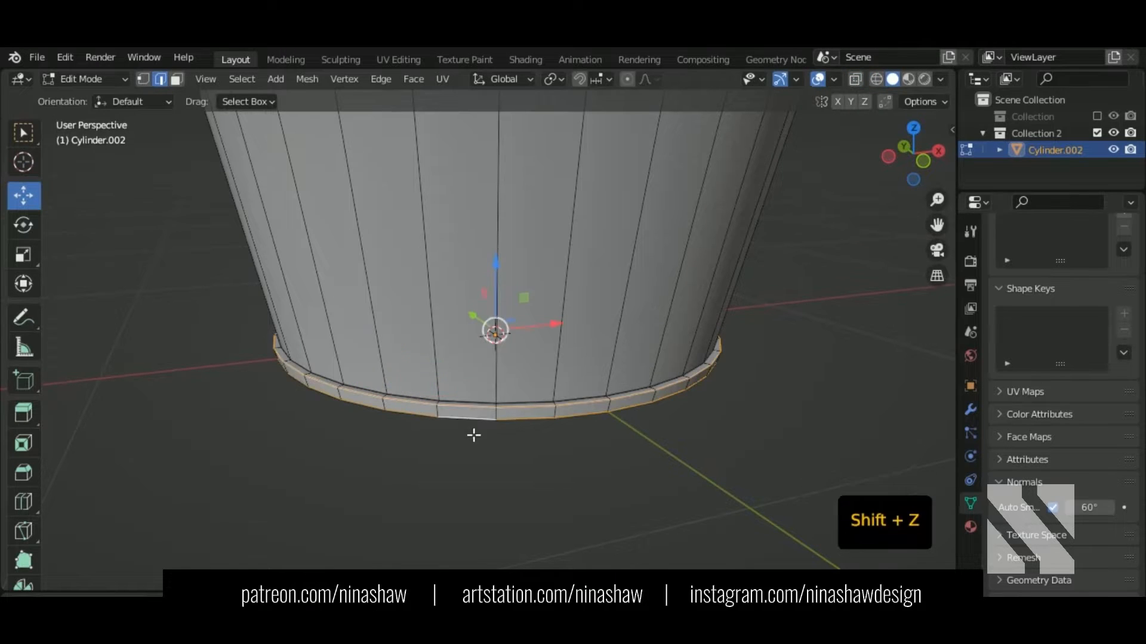
scroll(477, 442, up, 3)
key(ctrl+b)
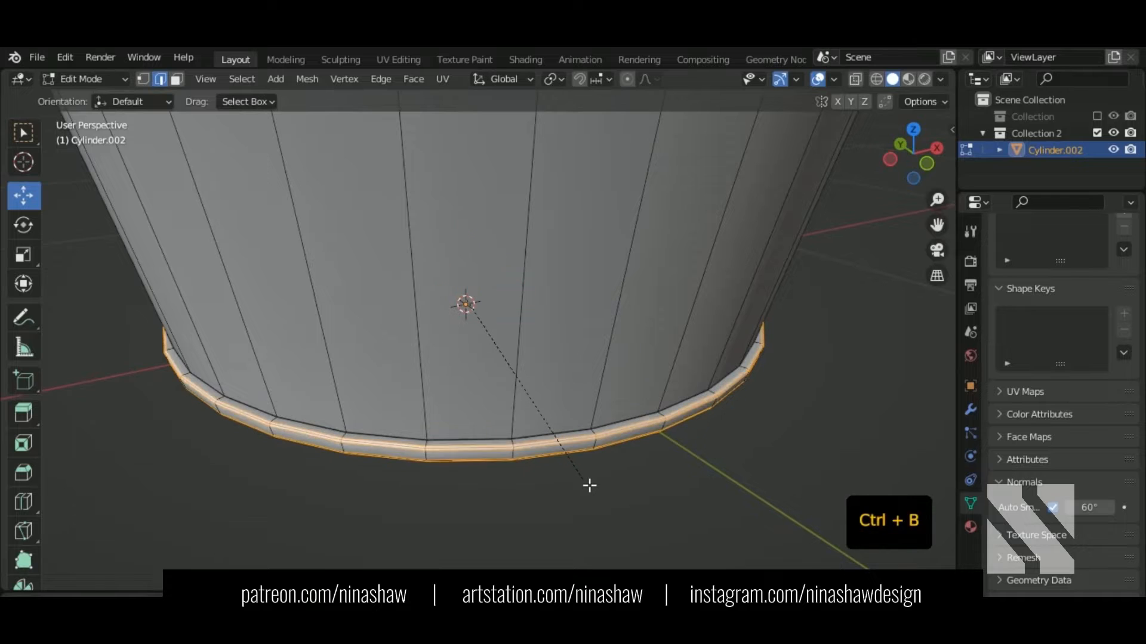
click(591, 487)
Step: Select the bucket's bottom cap face from below
middle_drag(591, 487, 611, 325)
key(3)
click(554, 499)
middle_drag(555, 499, 691, 399)
Step: Inset the bottom cap and extrude it 0.0138 m inward to recess the base
key(i)
click(690, 402)
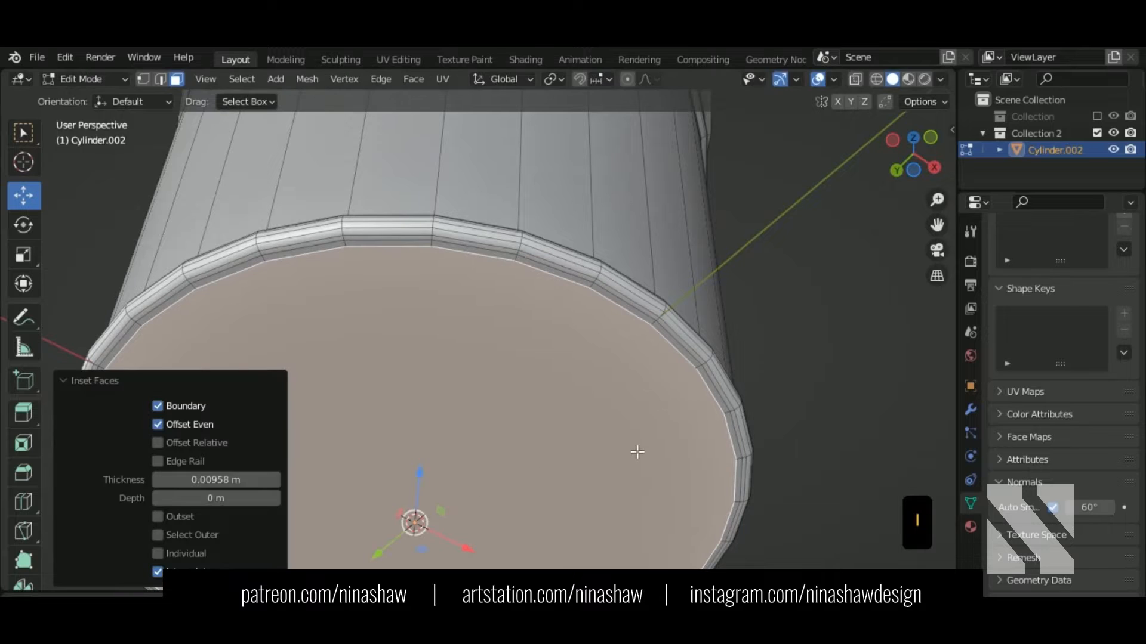
key(e)
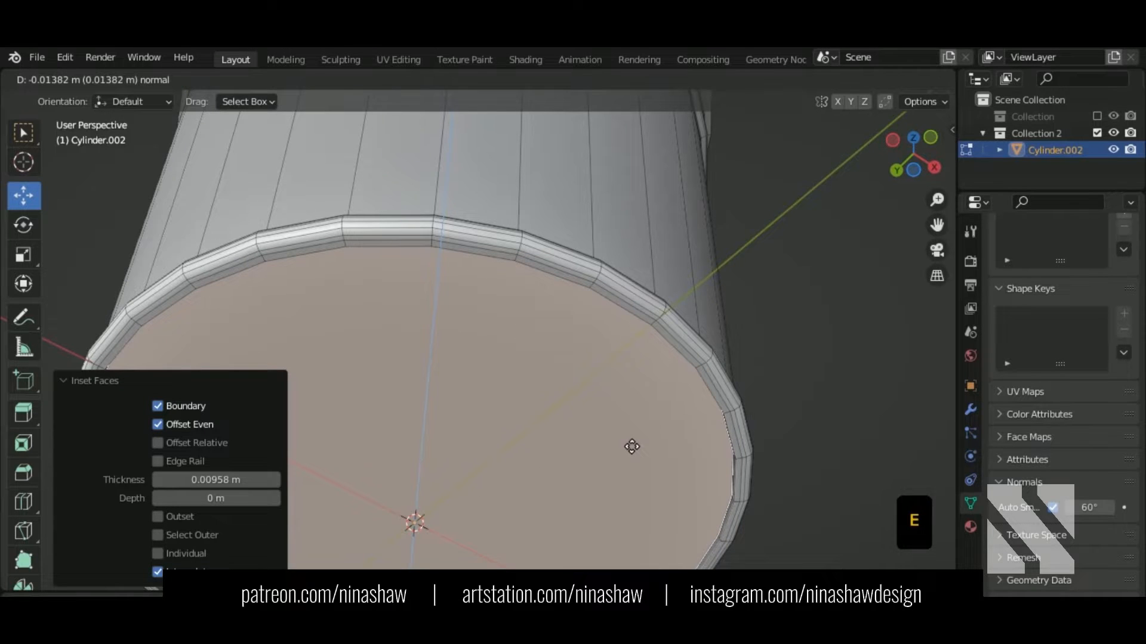
click(632, 447)
shift+middle_drag(634, 453, 477, 394)
middle_drag(478, 394, 508, 303)
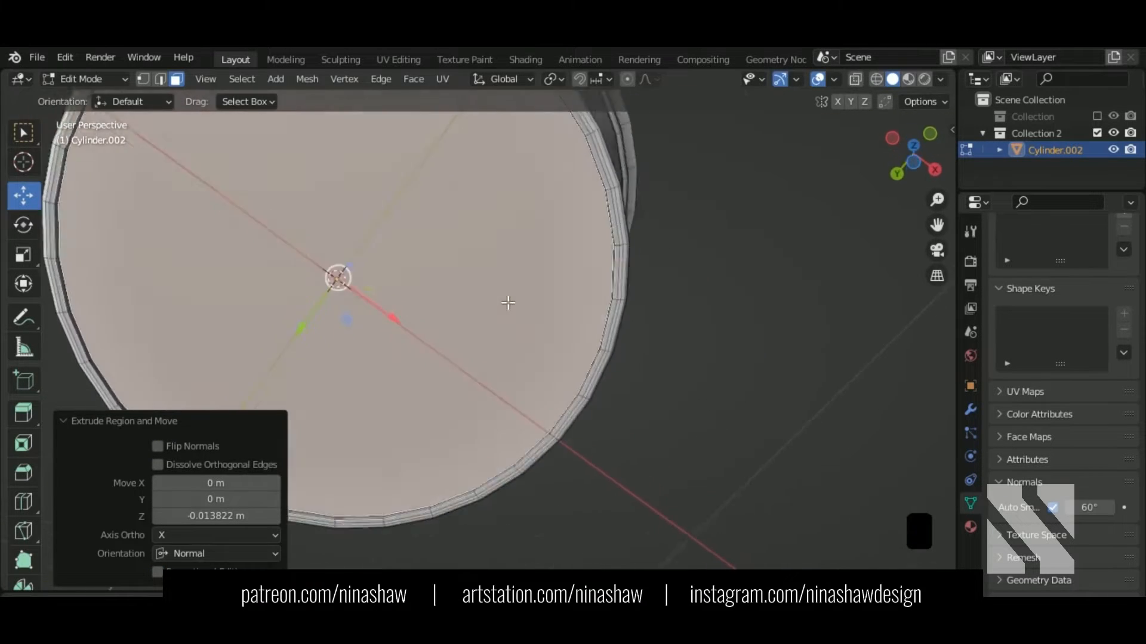
scroll(508, 303, up, 3)
middle_drag(692, 447, 609, 415)
Step: Dissolve the spare edge loop on the bottom rim
key(2)
click(662, 336)
middle_drag(660, 370, 567, 381)
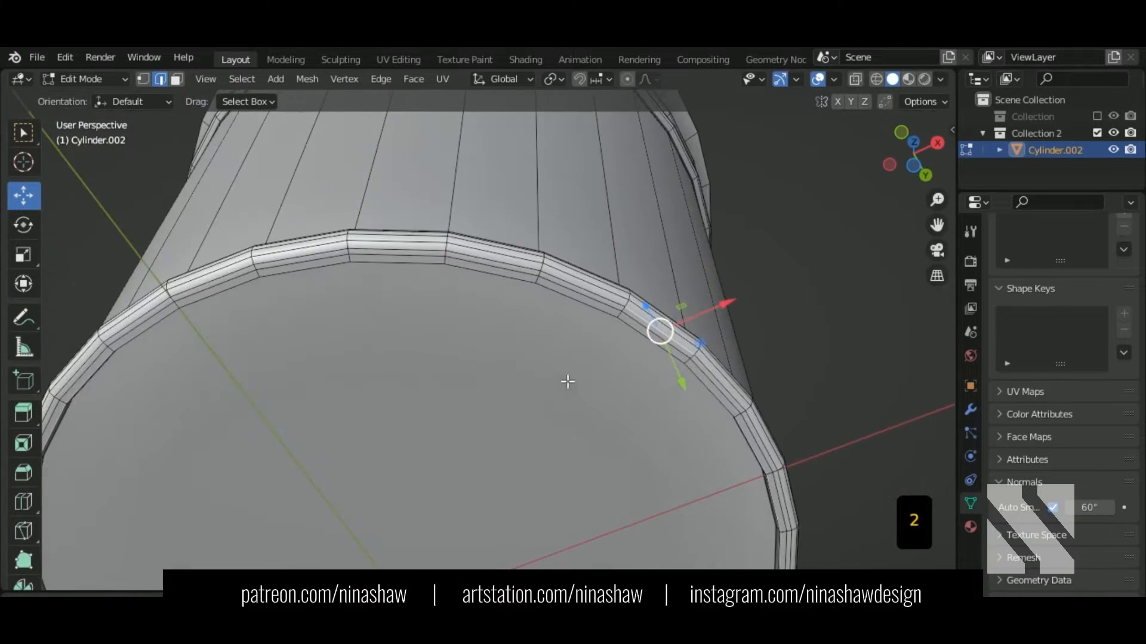
alt+shift+click(627, 321)
key(ctrl+Delete)
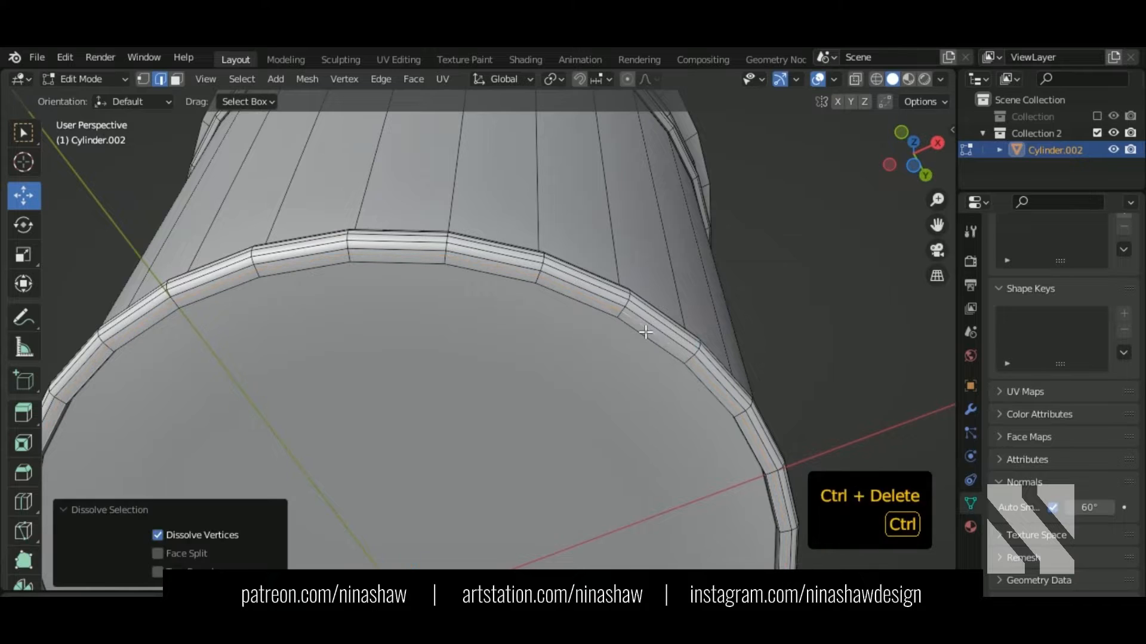
Step: Bevel the inner rim edge loop of the recess and return to Object Mode
click(617, 319)
alt+shift+click(648, 338)
middle_drag(731, 453, 670, 447)
key(ctrl+b)
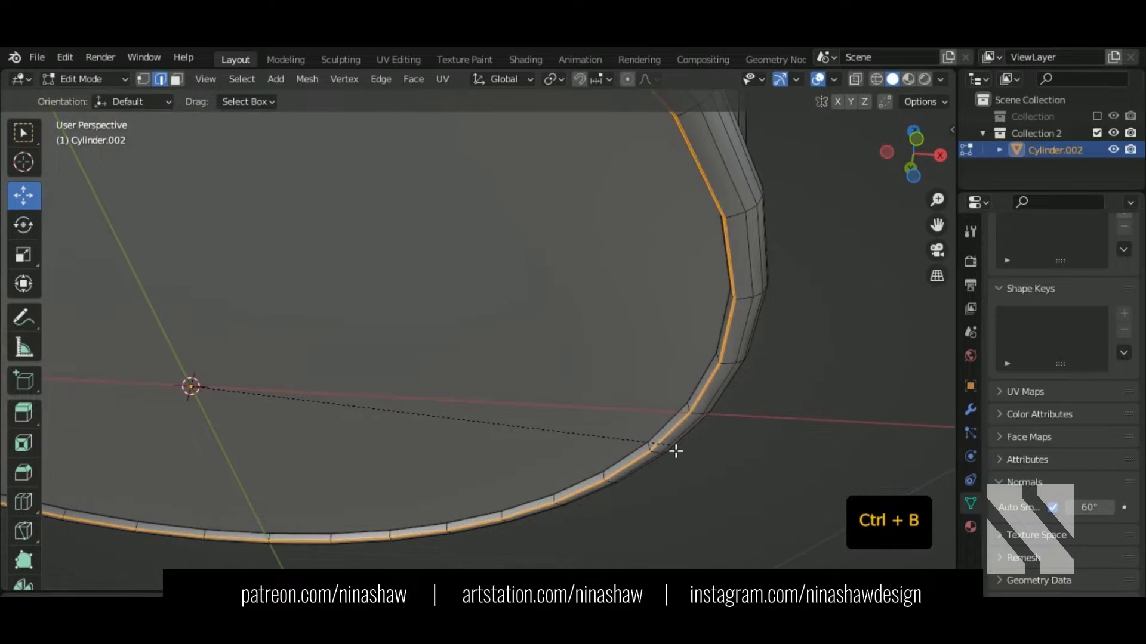
click(678, 453)
key(Tab)
scroll(674, 449, down, 5)
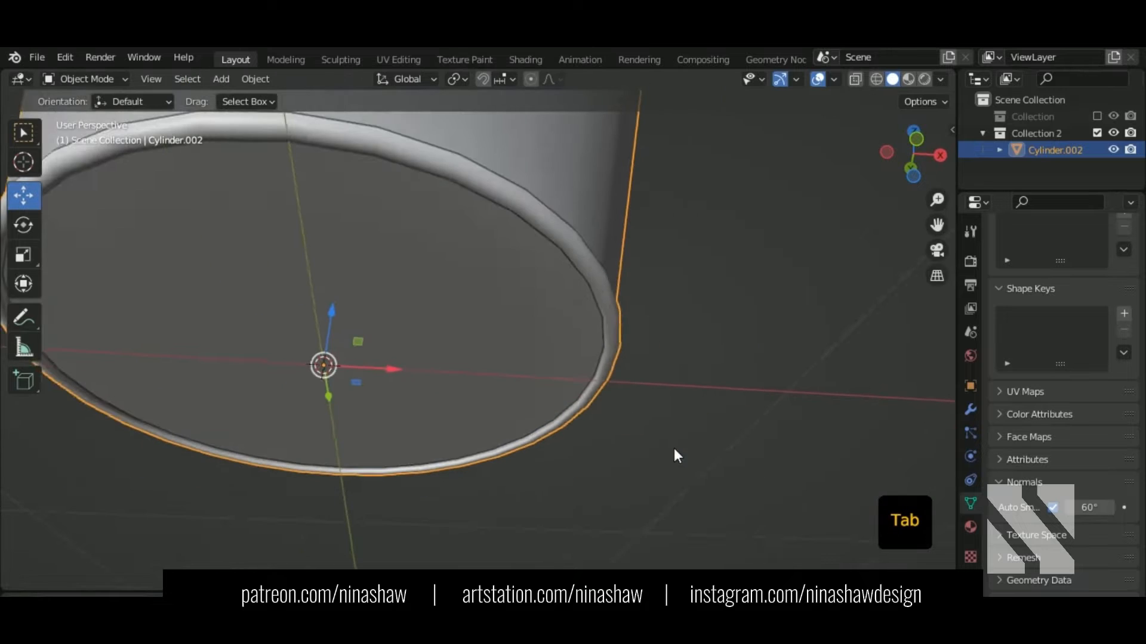
Step: Enter Edit Mode and select the edge loop at the flared top rim
middle_drag(674, 449, 641, 371)
middle_drag(685, 378, 667, 326)
shift+middle_drag(498, 234, 510, 271)
scroll(501, 263, up, 1)
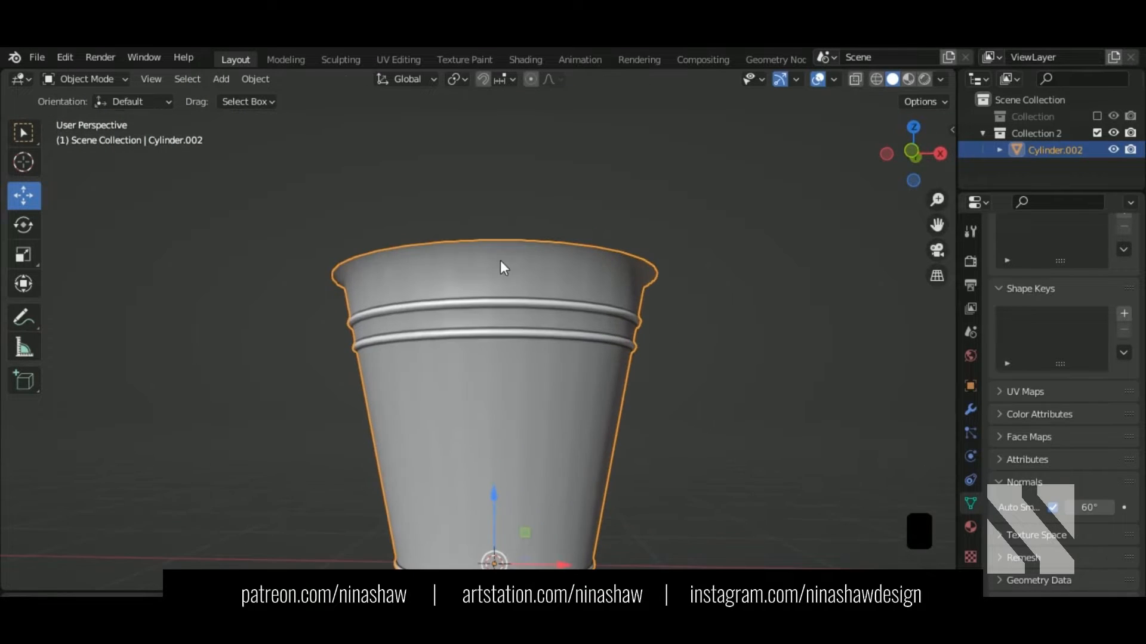
key(Tab)
scroll(501, 263, up, 3)
alt+shift+click(503, 303)
alt+shift+click(503, 304)
Step: Bevel the top rim loop into a narrow band and return to Object Mode
mouse_move(562, 322)
middle_down()
mouse_move(528, 300)
mouse_move(552, 321)
middle_up()
scroll(597, 362, up, 1)
key(ctrl+b)
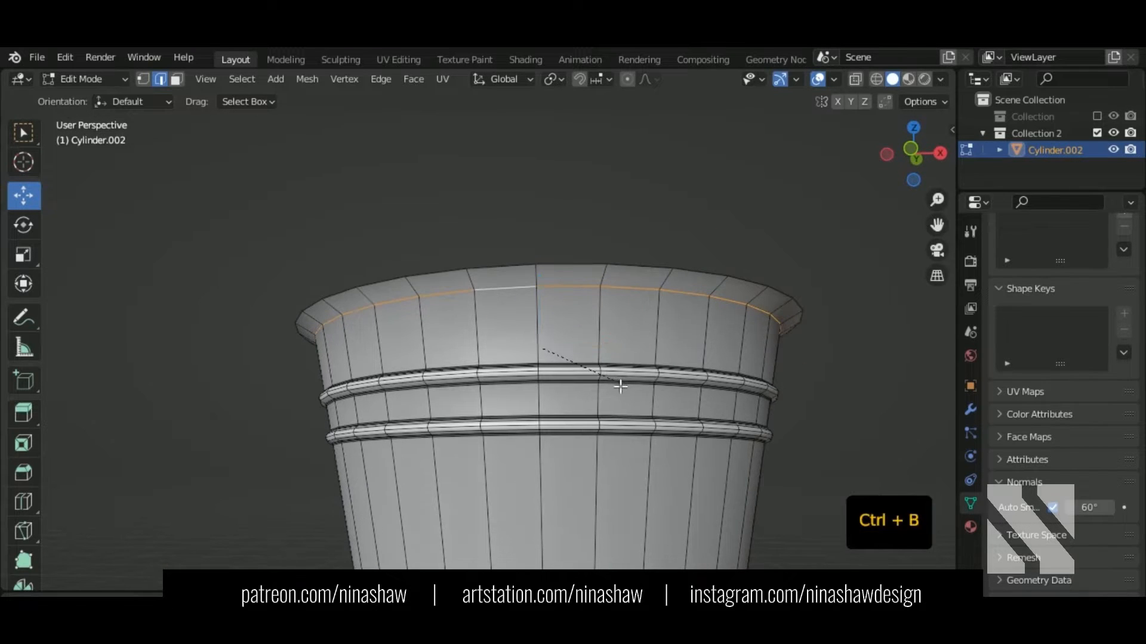
click(621, 386)
middle_drag(621, 386, 634, 360)
key(Tab)
scroll(634, 361, down, 2)
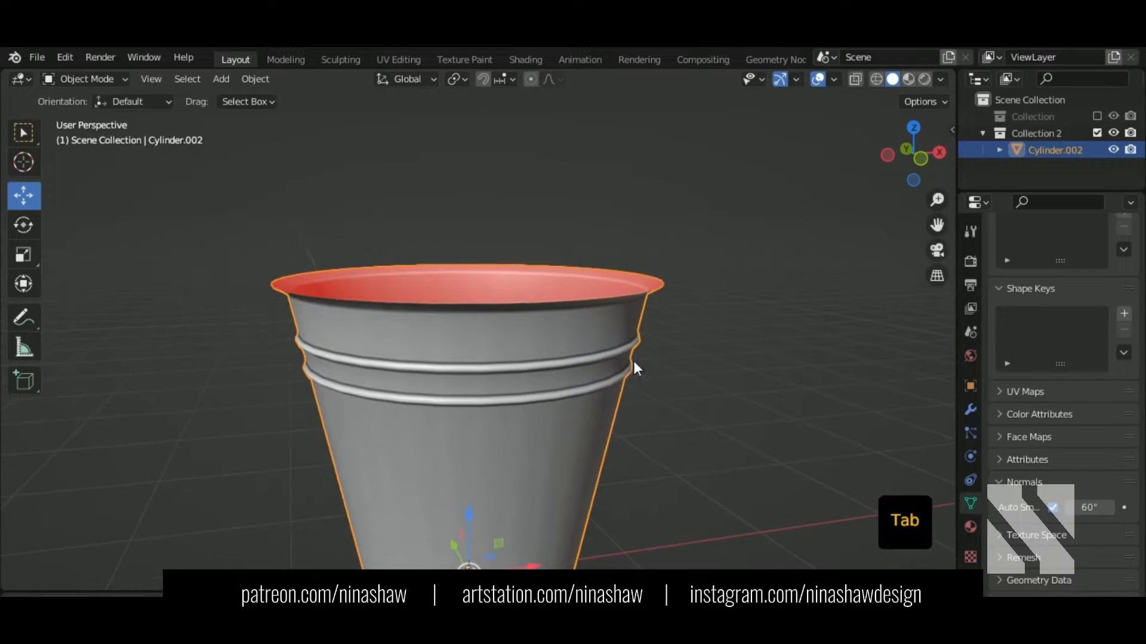
Step: Add a Solidify modifier to the bucket
click(969, 410)
click(1038, 257)
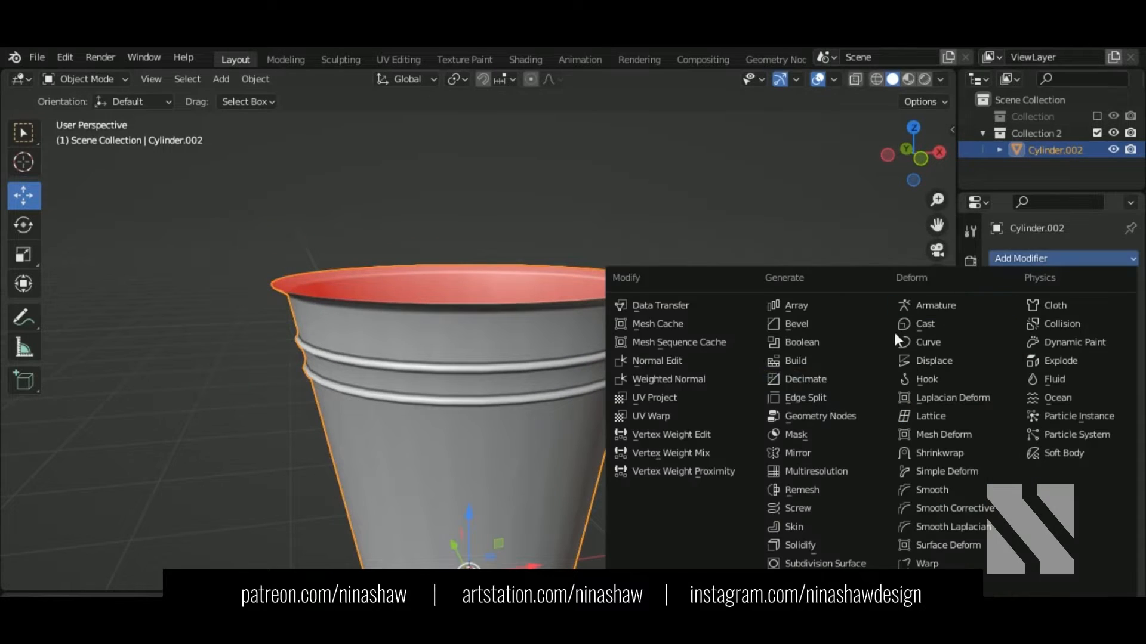
click(815, 543)
middle_drag(815, 542, 755, 394)
scroll(754, 394, up, 2)
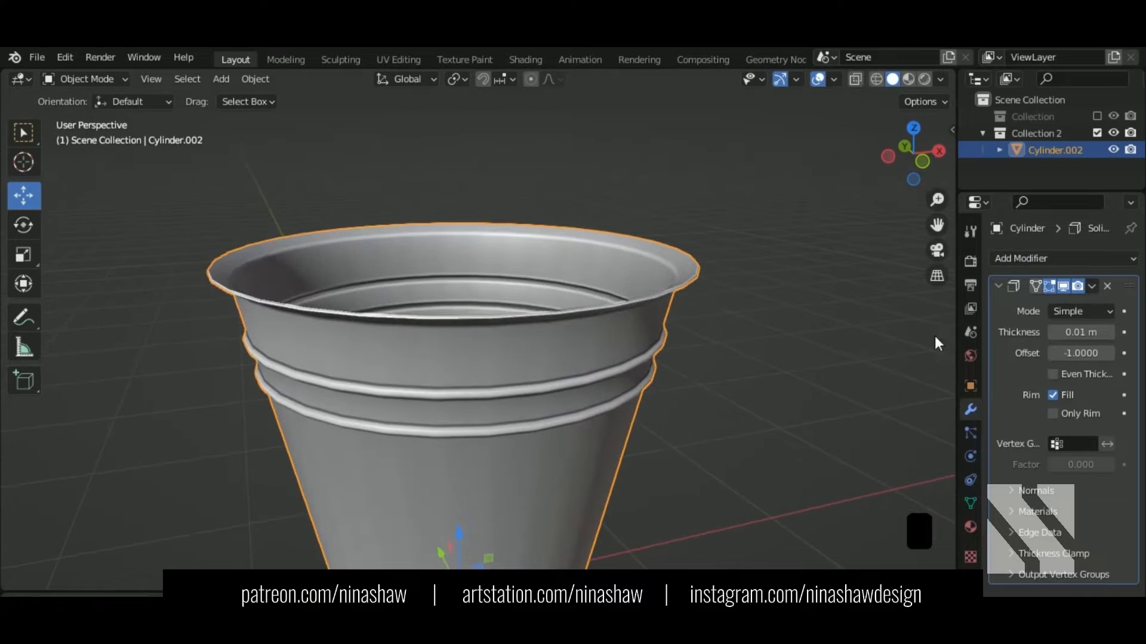
Step: Try a -0.012 m Solidify thickness and toggle its viewport display off and on
click(1052, 331)
click(1052, 332)
click(1052, 332)
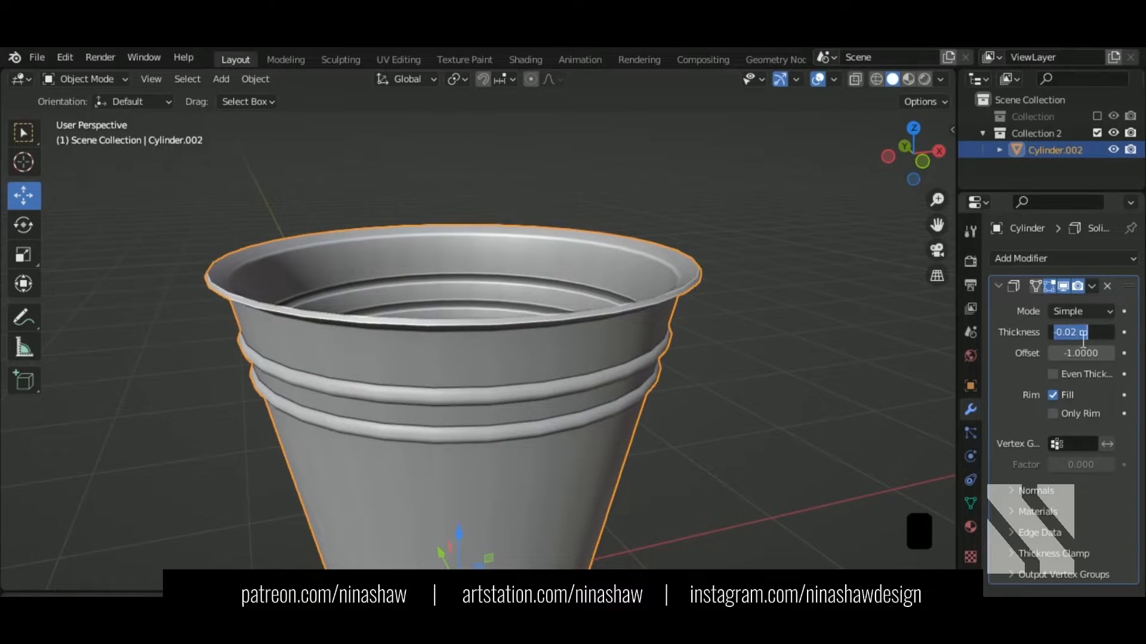
text(2)
key(Return)
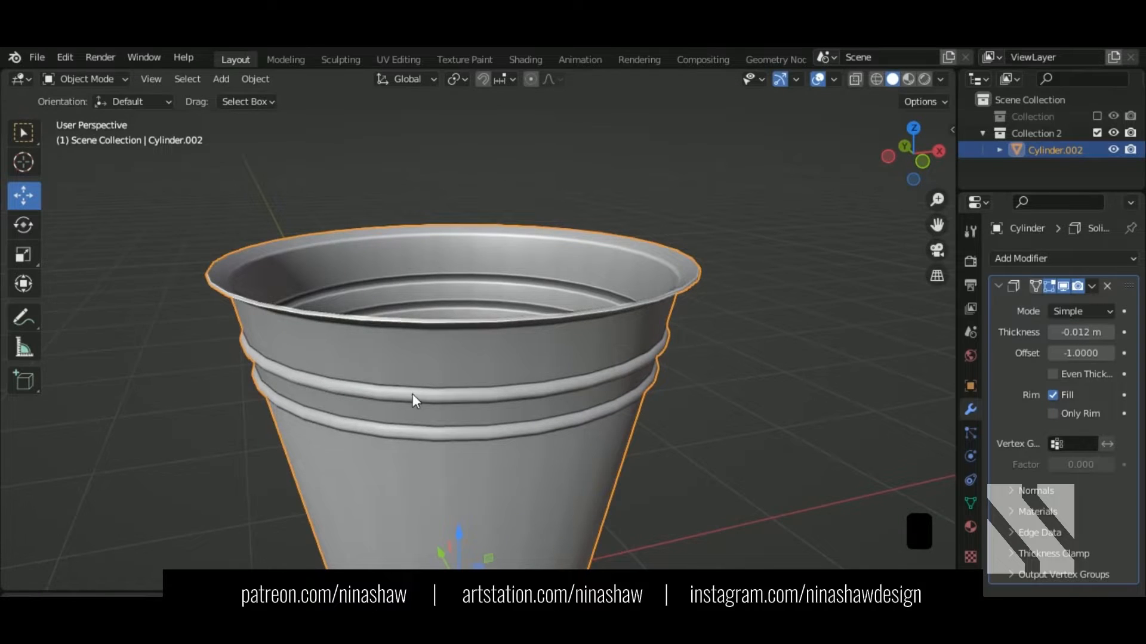
middle_drag(413, 394, 427, 349)
click(1063, 286)
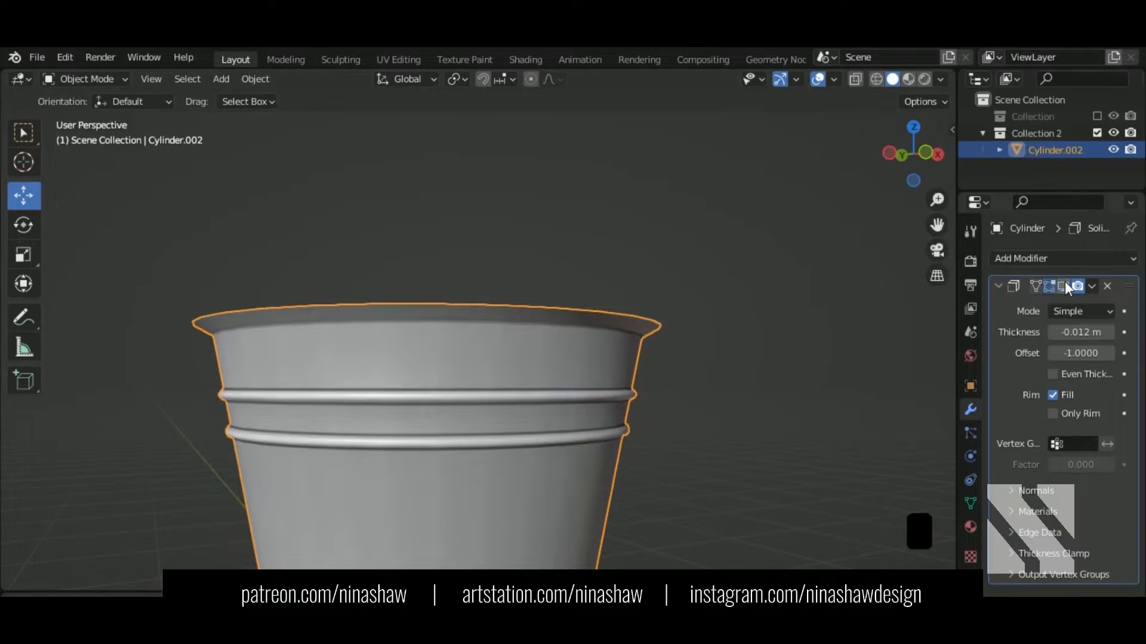
click(1065, 287)
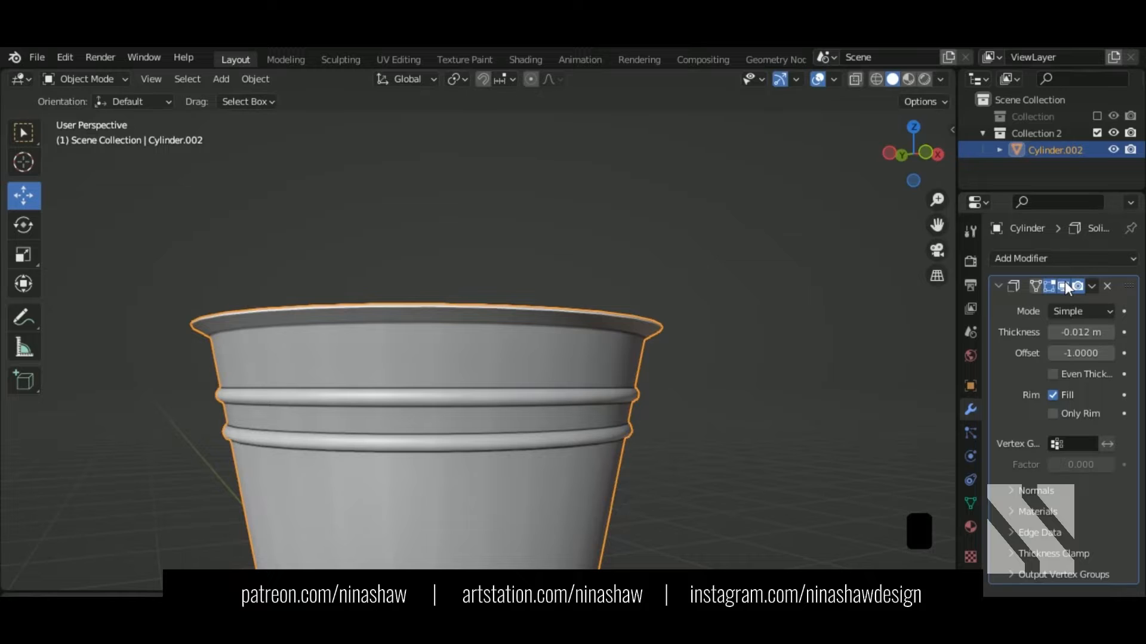
middle_drag(734, 352, 1007, 343)
Step: Set the Solidify thickness to 0.012 m
drag(1071, 337, 1069, 337)
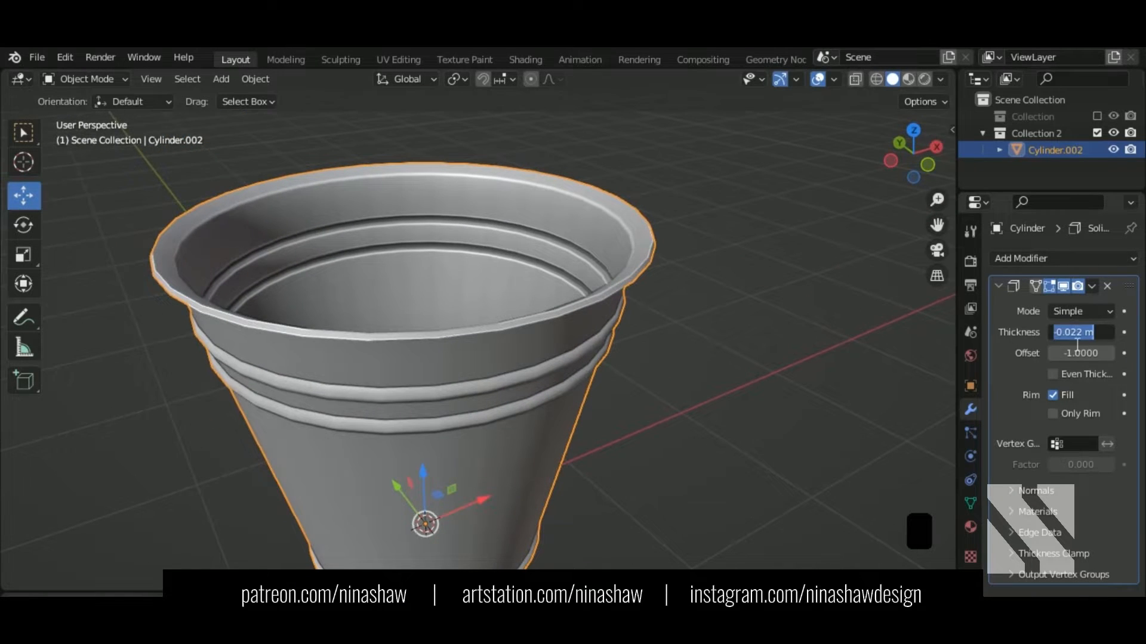
click(1111, 332)
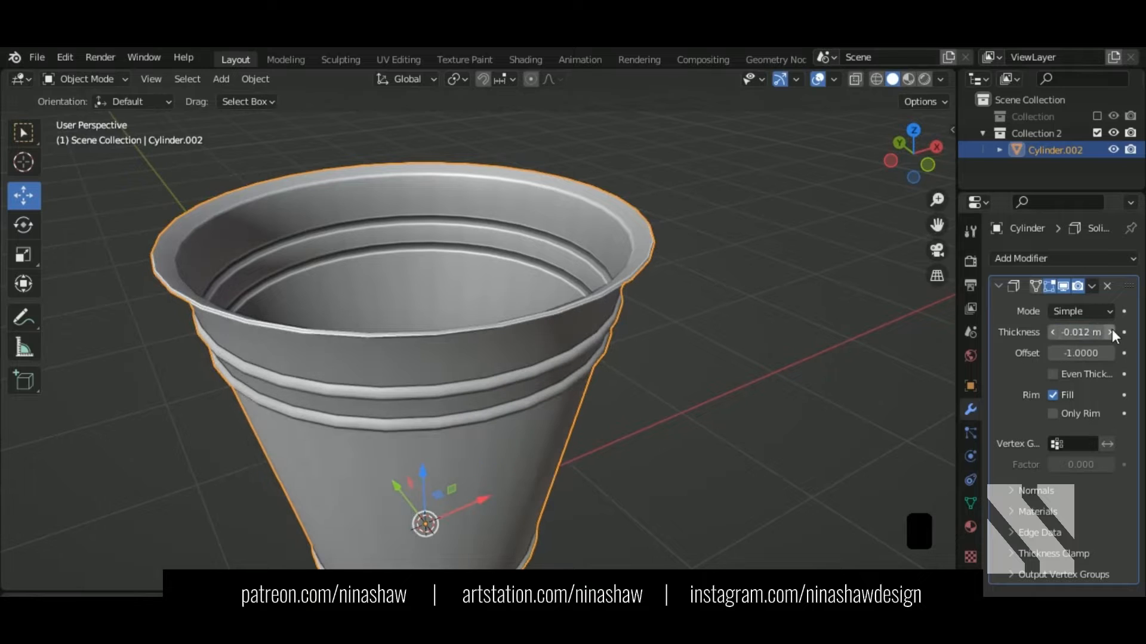
click(1111, 331)
click(1111, 332)
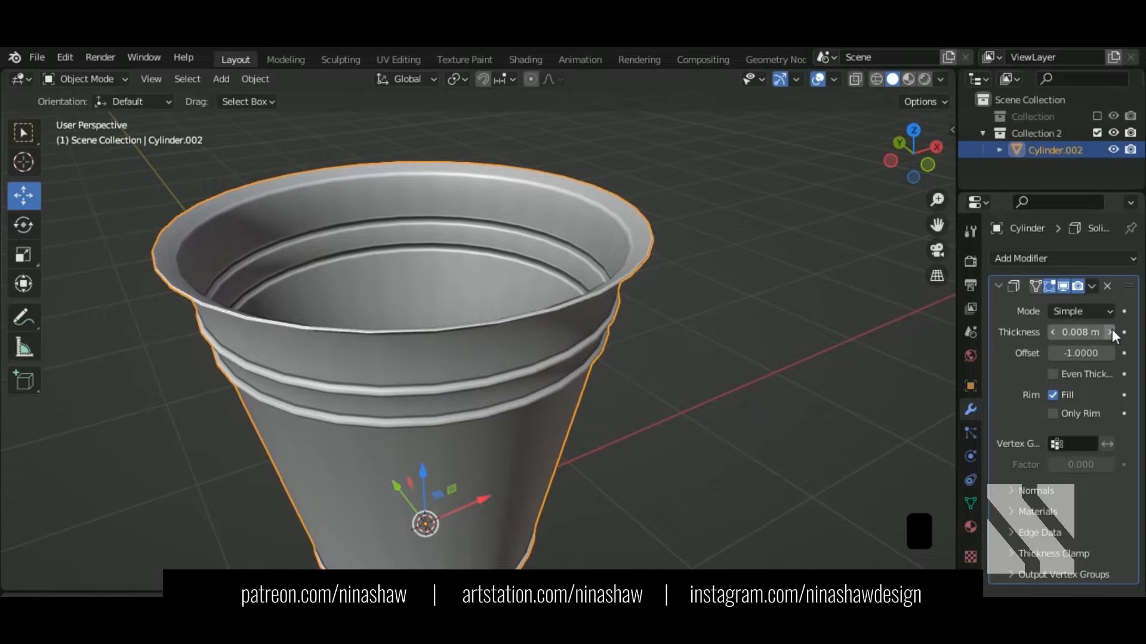
click(1111, 332)
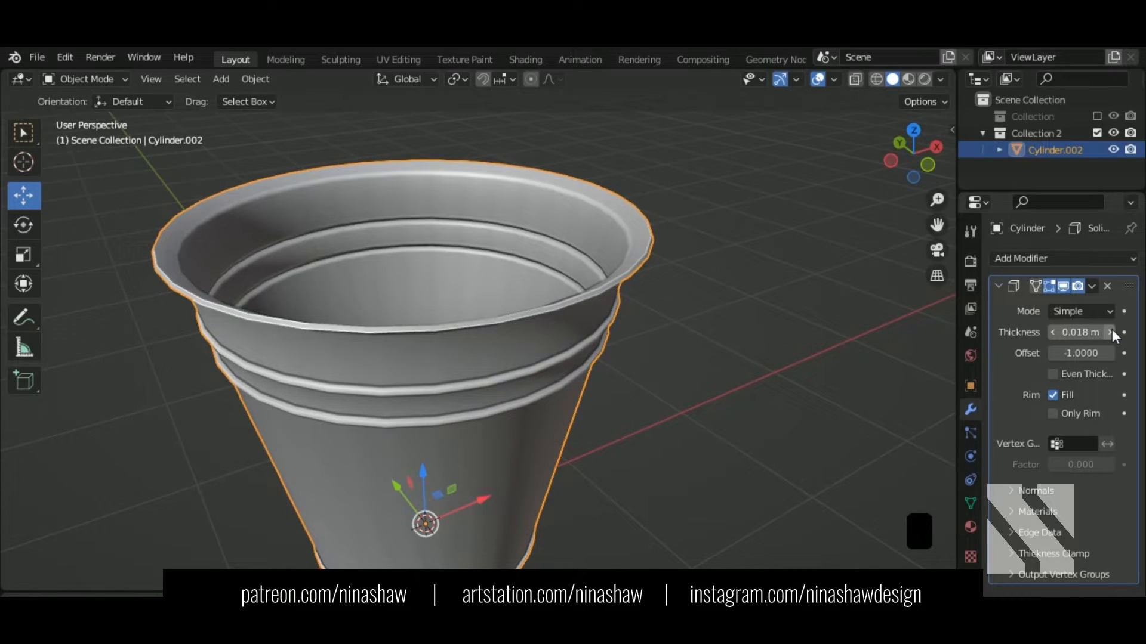
double_click(1080, 332)
text(0.012)
key(Return)
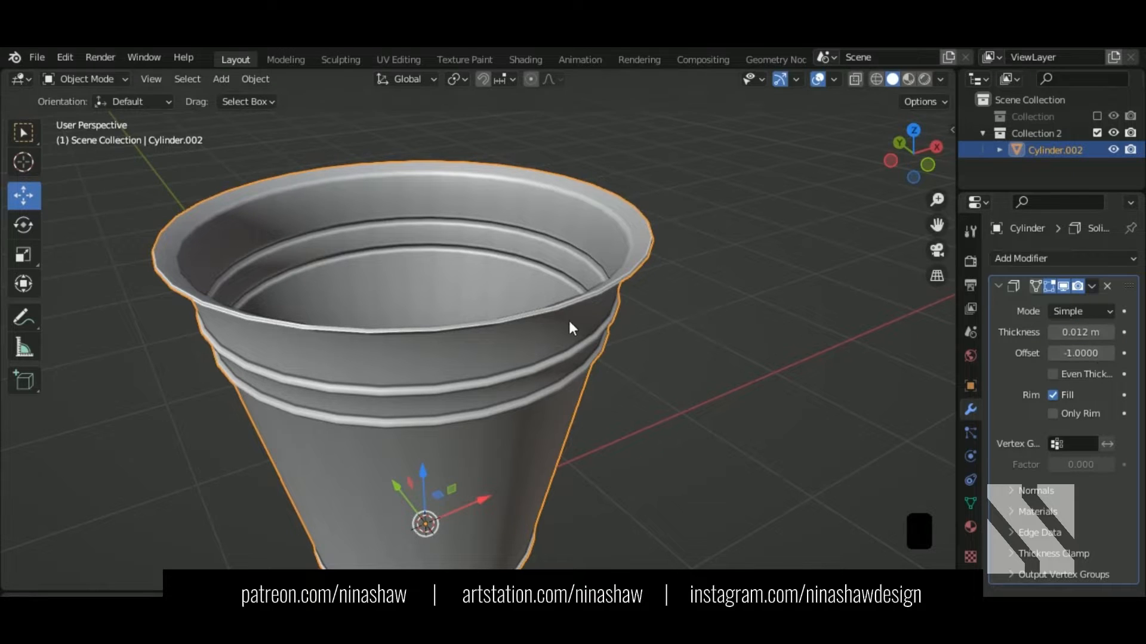
Step: Apply the Solidify modifier to the bucket mesh
middle_drag(568, 320, 600, 354)
click(1092, 286)
click(1050, 305)
scroll(598, 347, up, 3)
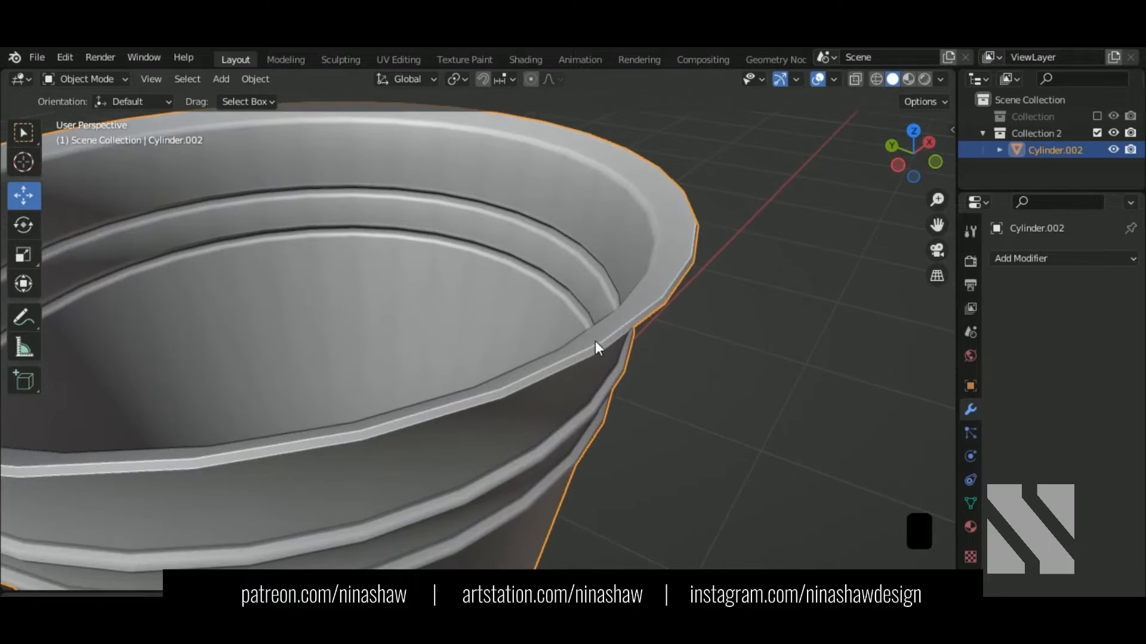
Step: Bevel the two outer rim edge loops into a rounded lip
key(Tab)
alt+shift+click(626, 343)
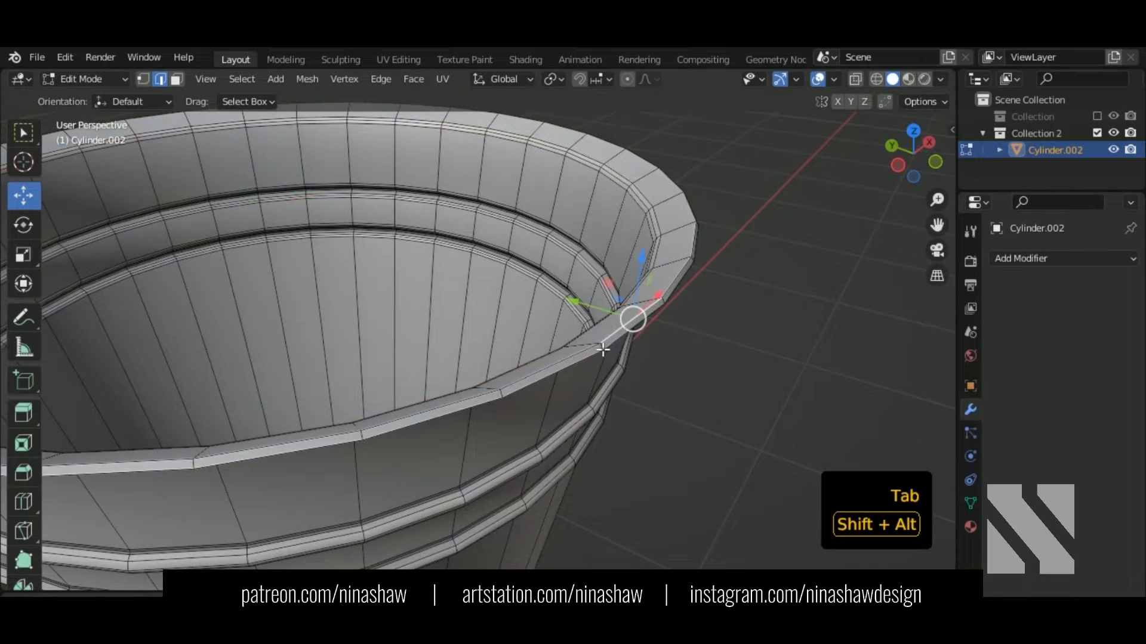
alt+shift+click(603, 351)
alt+shift+click(598, 361)
middle_drag(693, 353, 694, 325)
scroll(688, 325, up, 2)
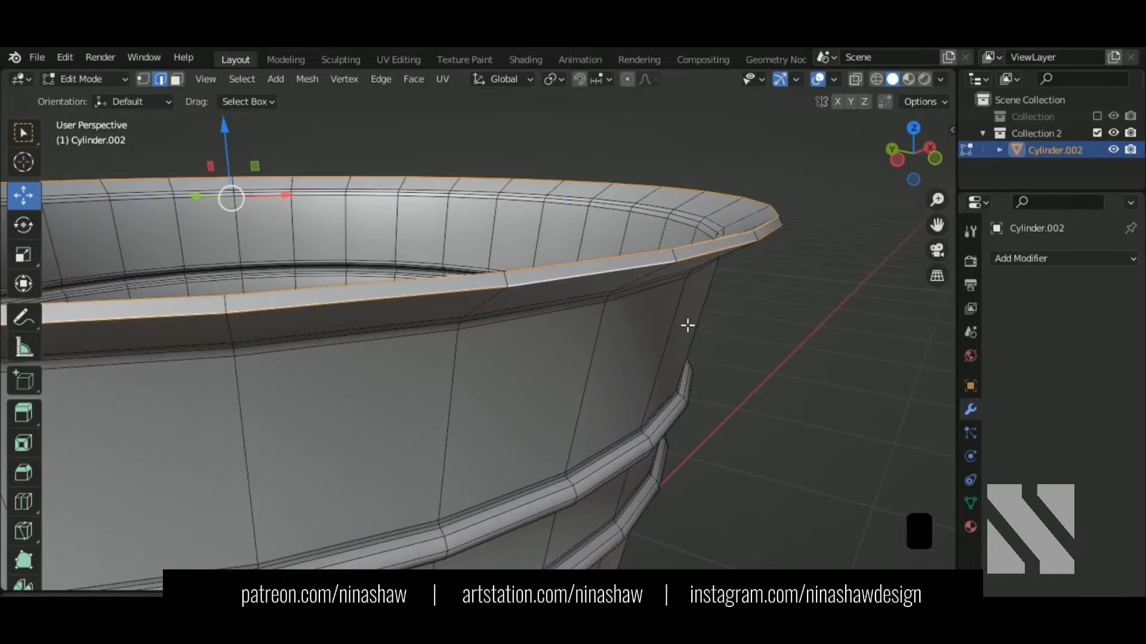
key(ctrl+b)
click(738, 345)
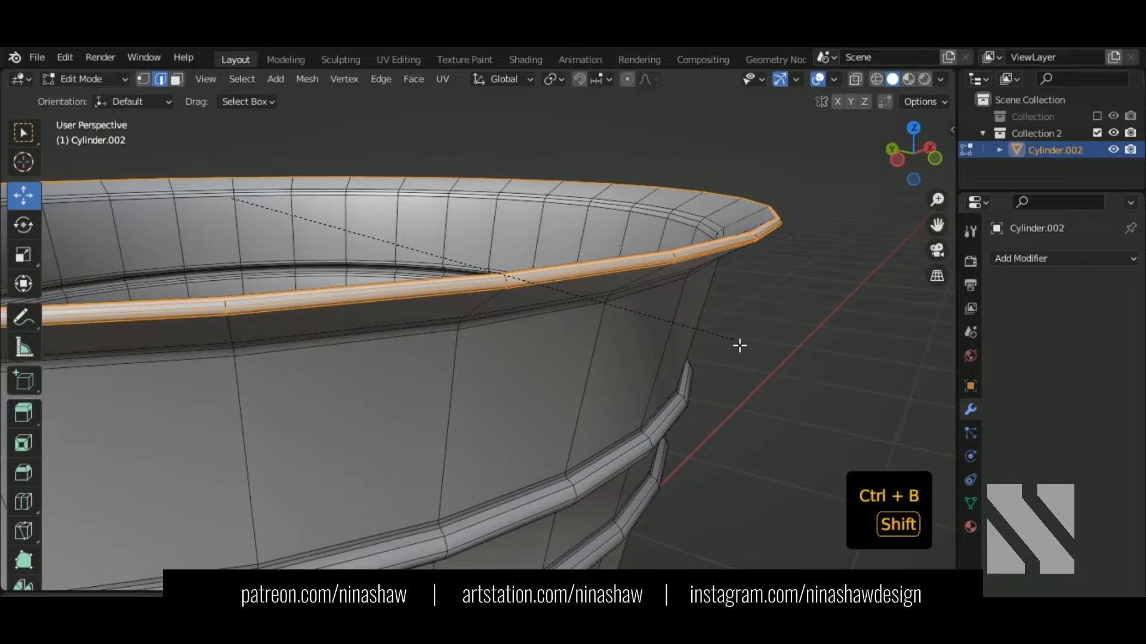
Step: Leave Edit Mode and view the whole bucket from the right side
key(Tab)
scroll(733, 343, down, 4)
middle_drag(734, 342, 524, 328)
key(KP_3)
scroll(619, 268, up, 2)
Step: Back in Edit Mode, select two neighbouring wall faces just below the rim
key(Tab)
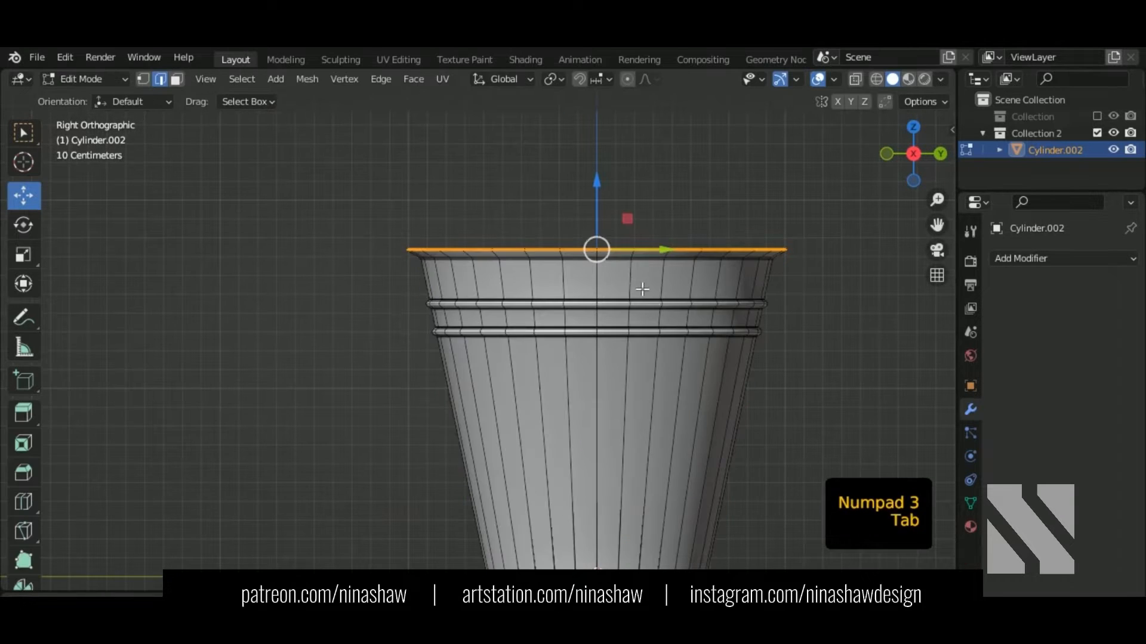
shift+middle_drag(620, 274, 545, 307)
scroll(545, 307, up, 2)
click(500, 236)
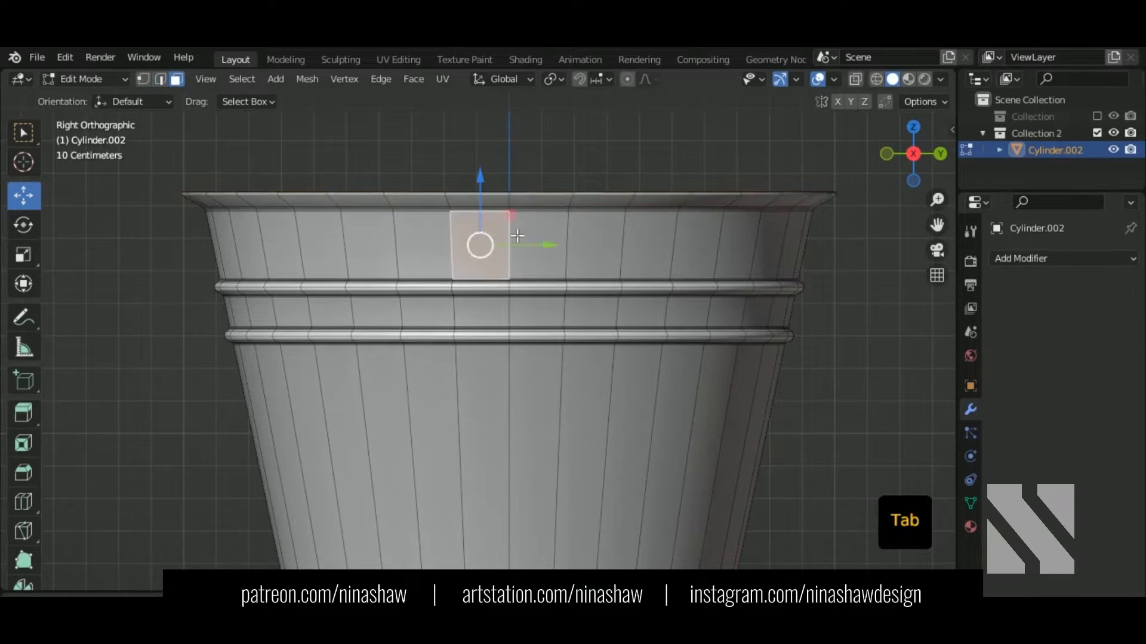
shift+click(554, 252)
Step: Duplicate the two wall faces in place and separate them into a new object
key(shift+d)
right_click(582, 282)
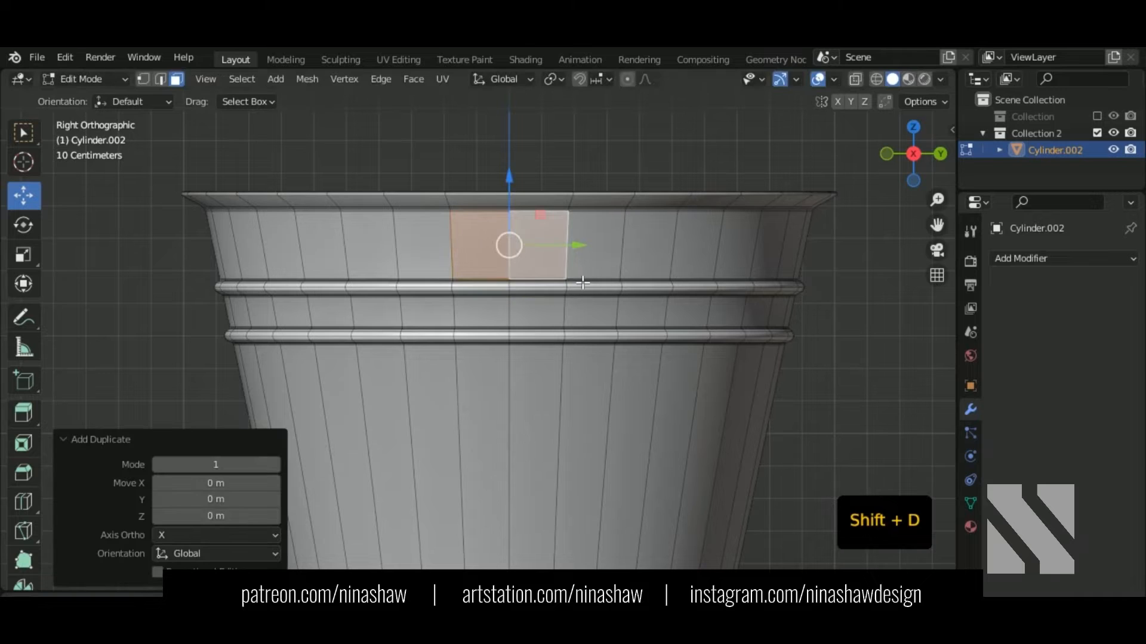
key(p)
click(576, 277)
key(Tab)
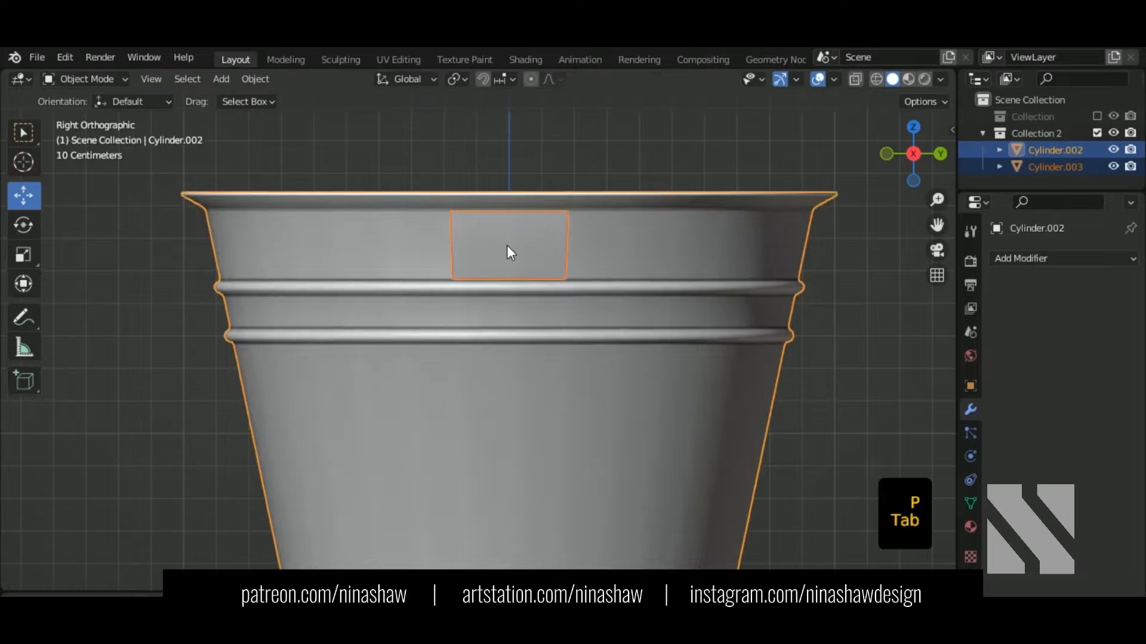
Step: Select all of Cylinder.003's faces in Edit Mode with Normal transform orientation
click(507, 245)
key(Tab)
key(a)
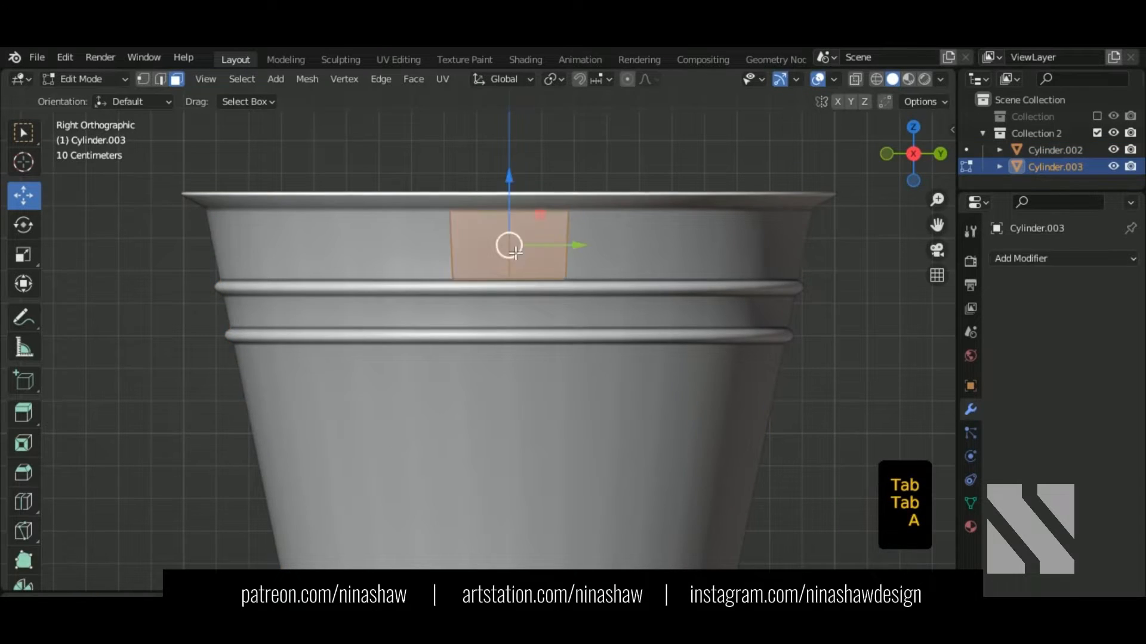
scroll(522, 274, up, 3)
scroll(522, 274, down, 2)
middle_drag(506, 389, 629, 359)
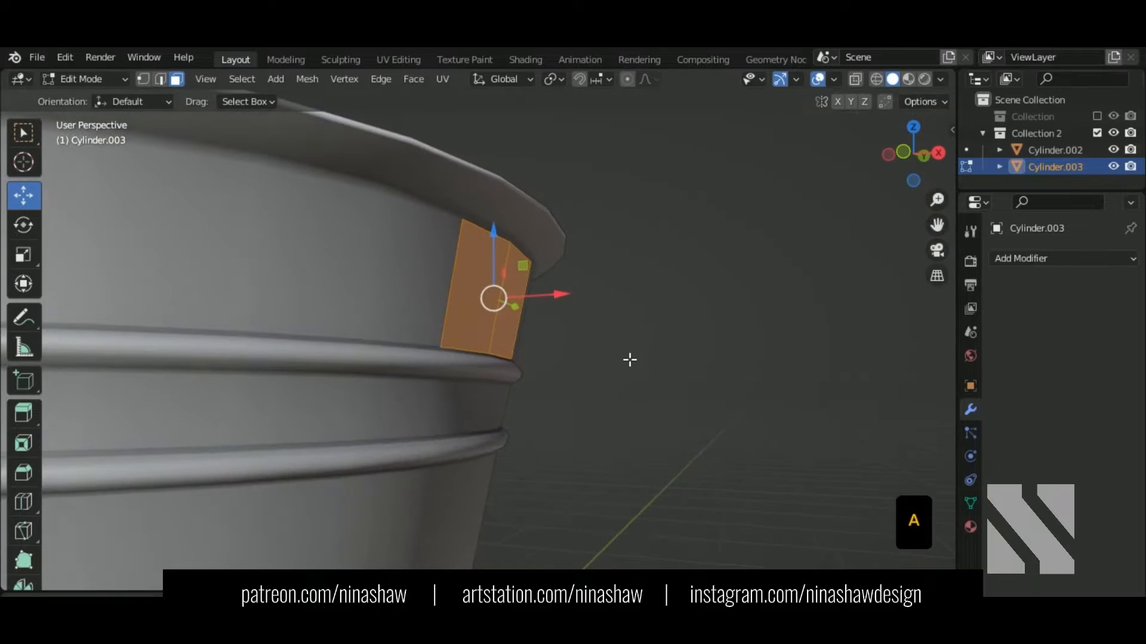
click(504, 78)
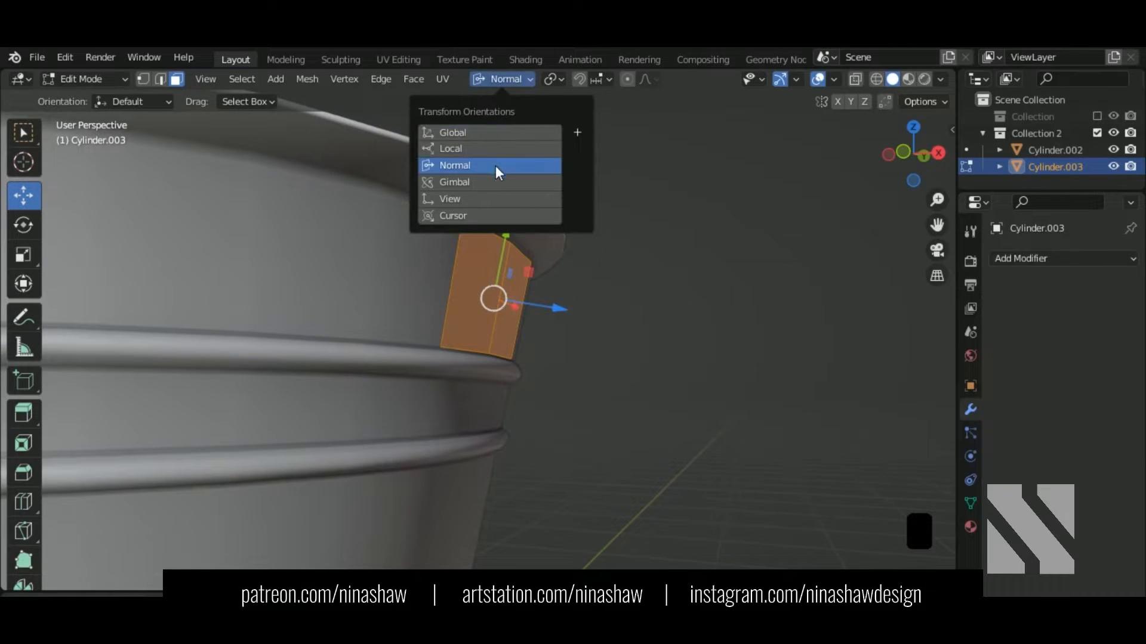
click(496, 167)
middle_drag(595, 319, 614, 332)
Step: Shrink the patch to 0.741 along its normal Y and push it outward along X
key(s)
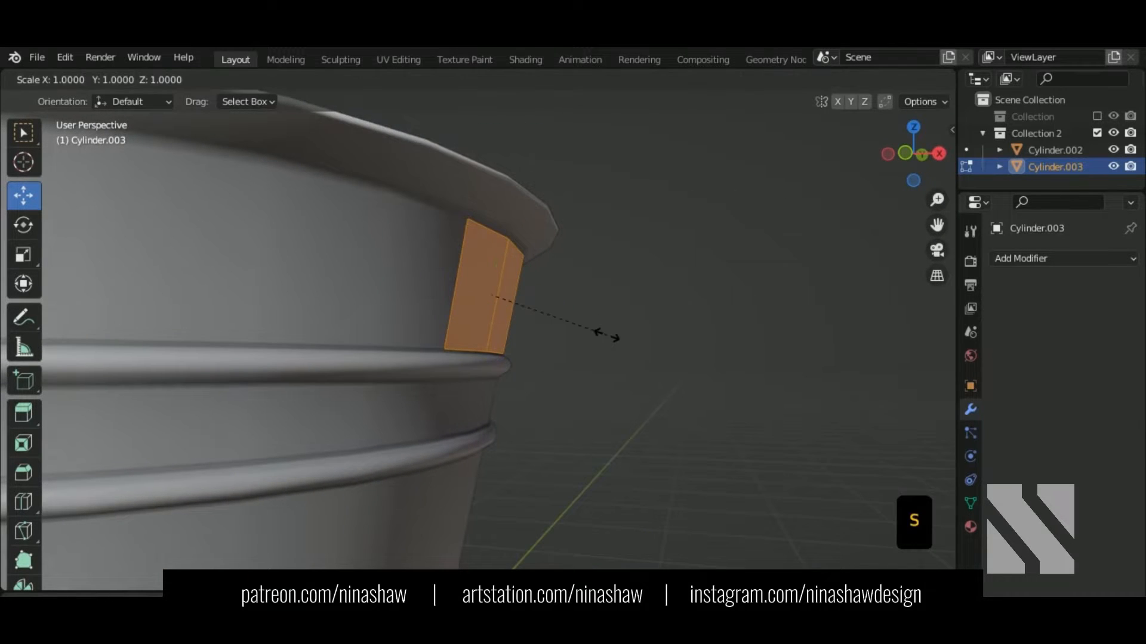
key(y)
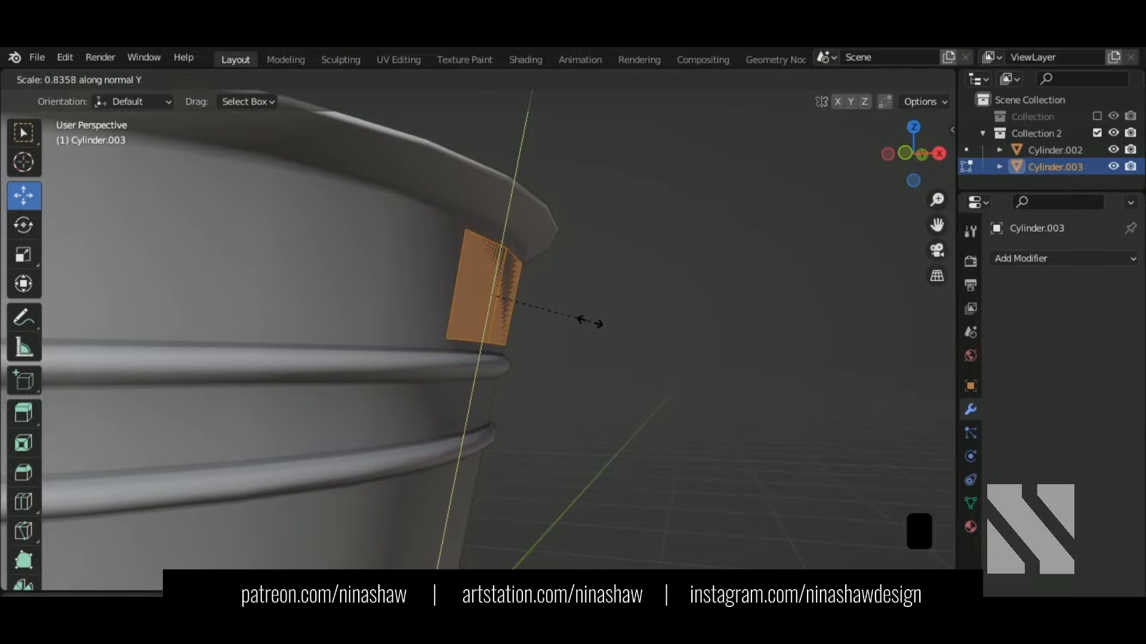
click(584, 320)
key(g)
key(x)
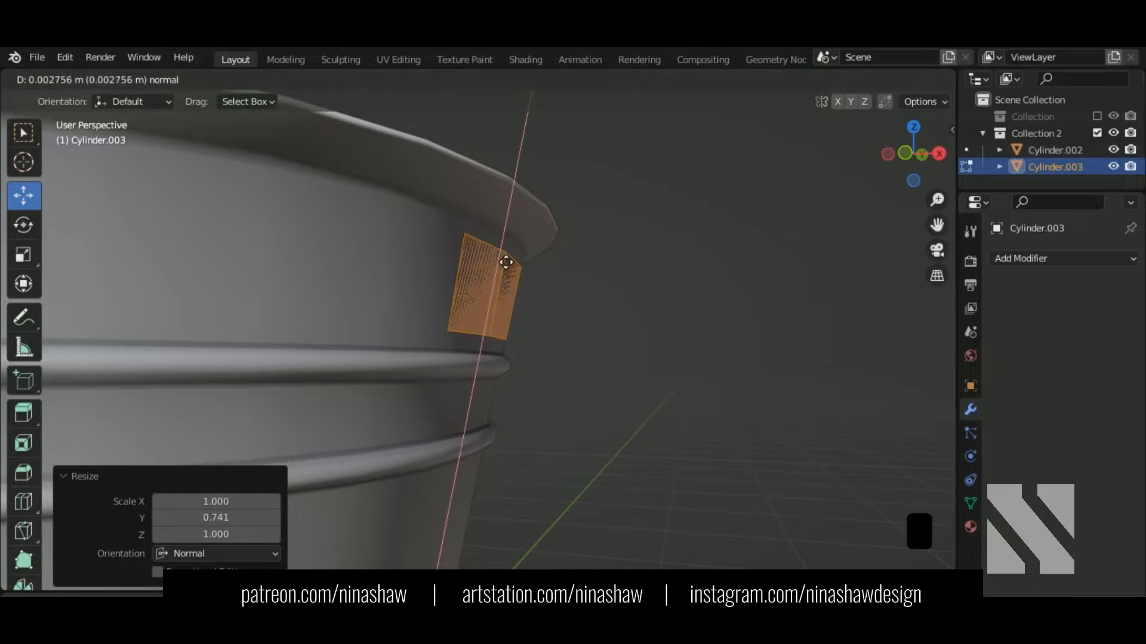
click(508, 260)
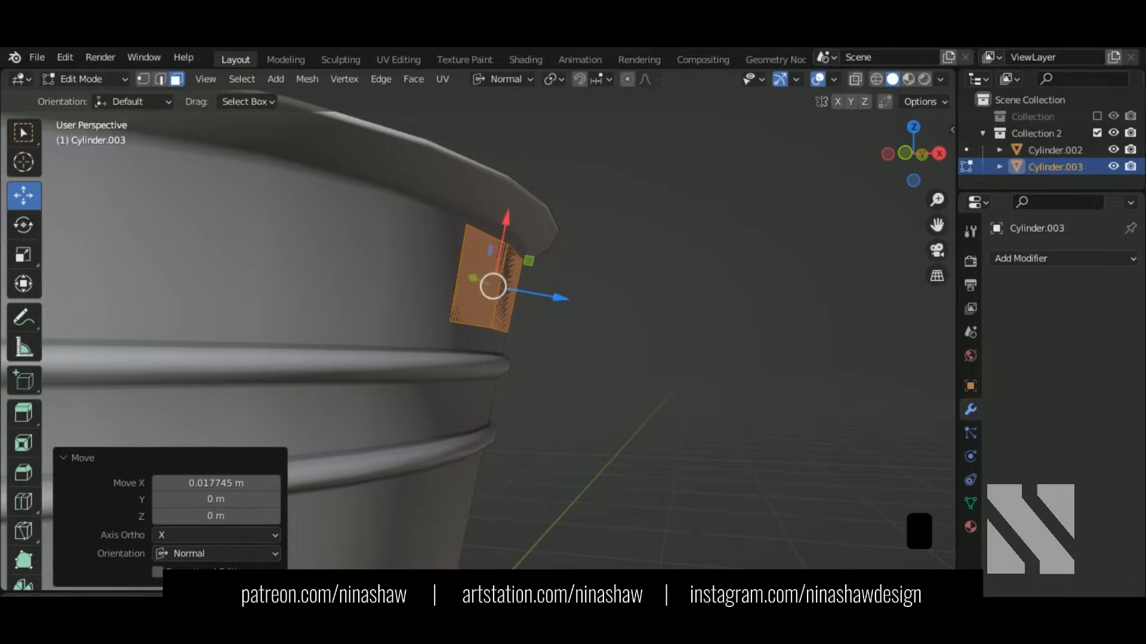
Step: Narrow the patch to 0.879 along its normal X and nudge it further outward
key(s)
key(y)
right_click(550, 314)
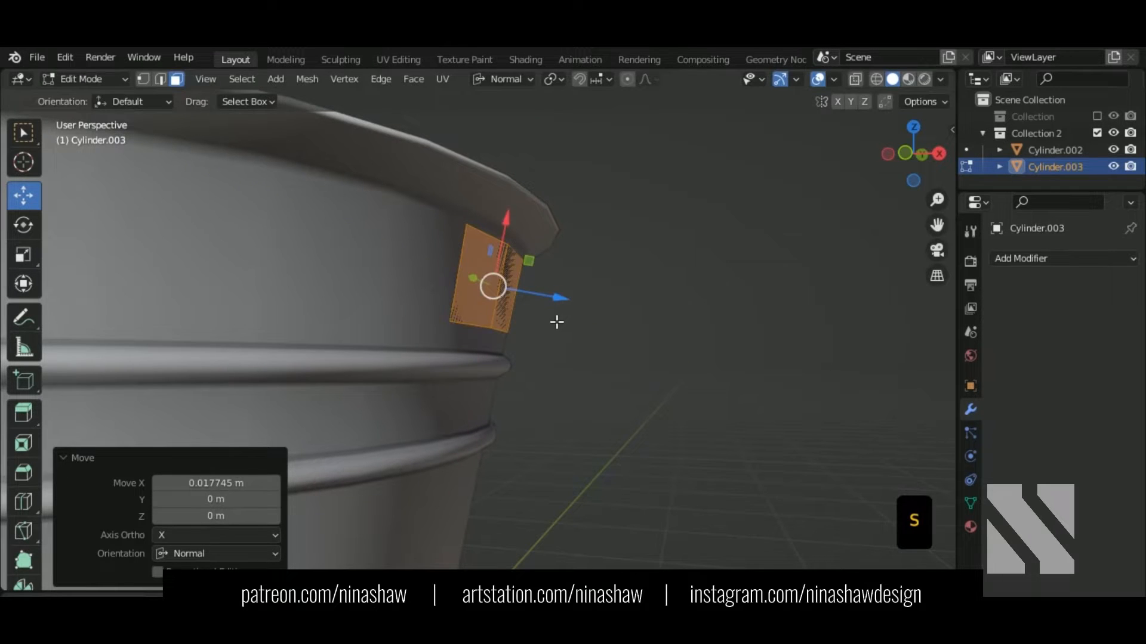
key(s)
key(x)
click(544, 322)
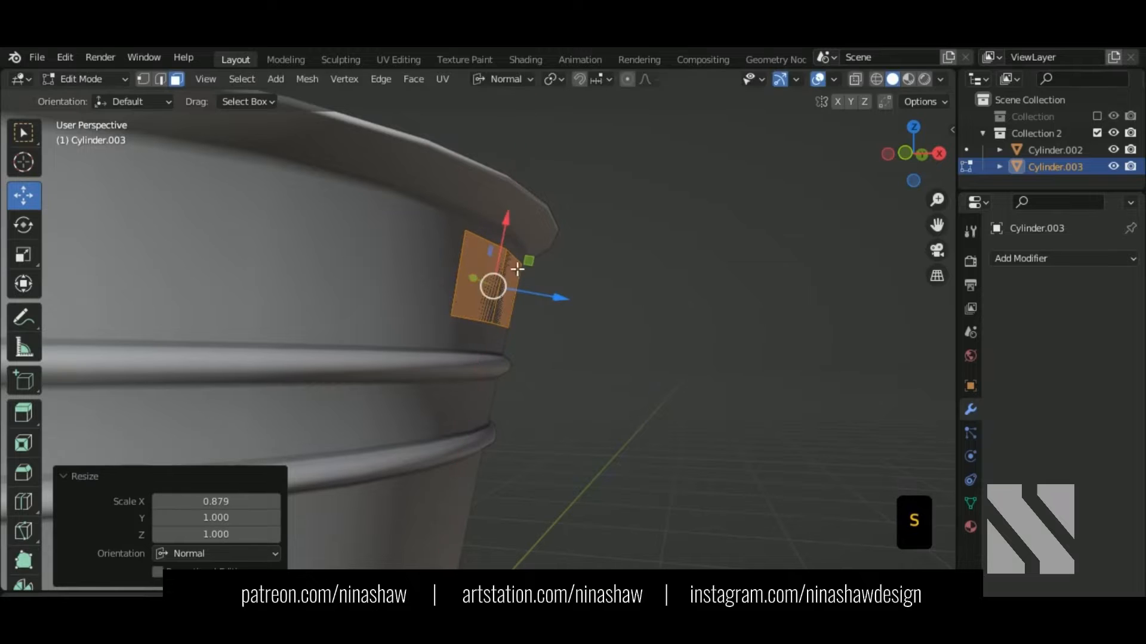
key(g)
key(x)
click(507, 252)
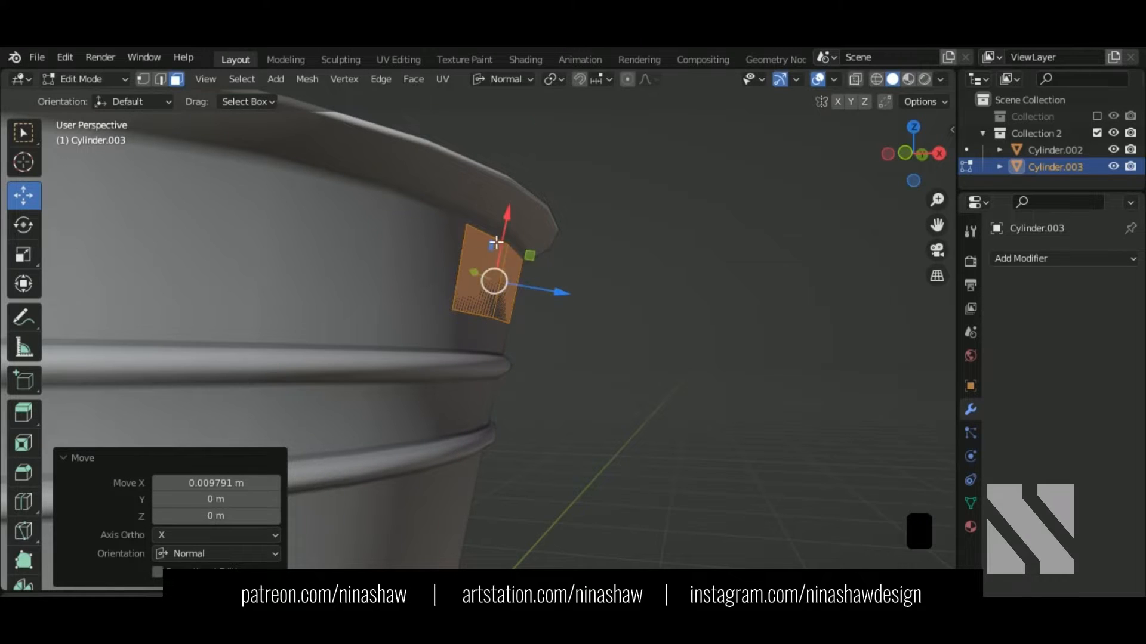
Step: Select the patch's two top edges and view it from the front
click(159, 79)
click(507, 252)
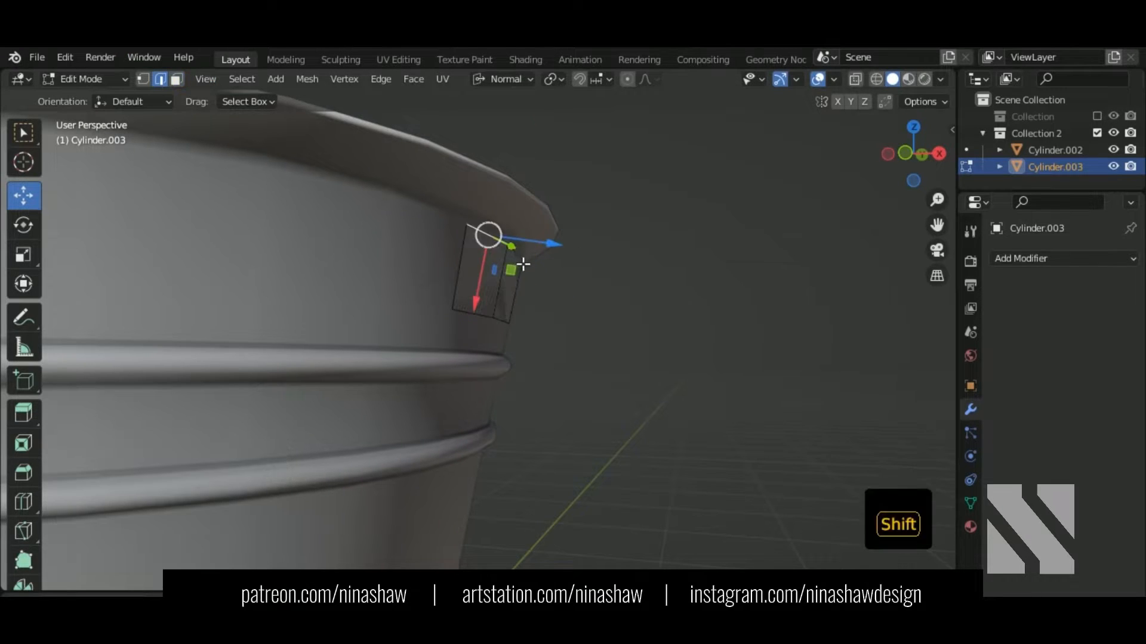
shift+click(525, 265)
click(526, 254)
shift+click(509, 246)
key(KP_1)
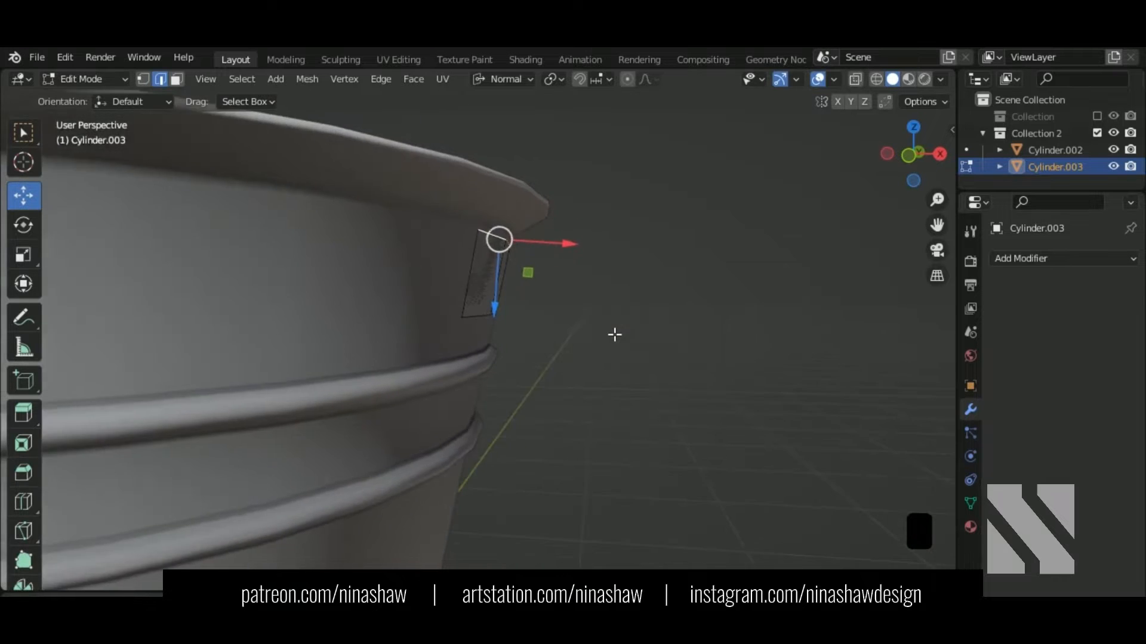
scroll(579, 243, up, 1)
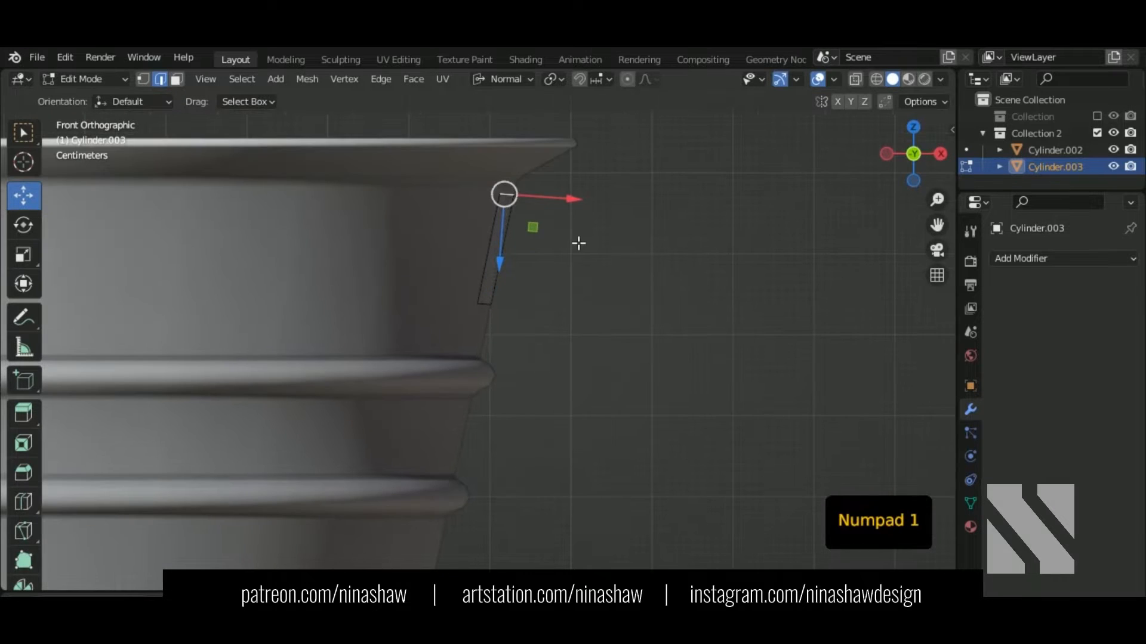
Step: With Global orientation, extrude the top edge out over the rim and flatten it with S X 0
click(510, 79)
click(513, 133)
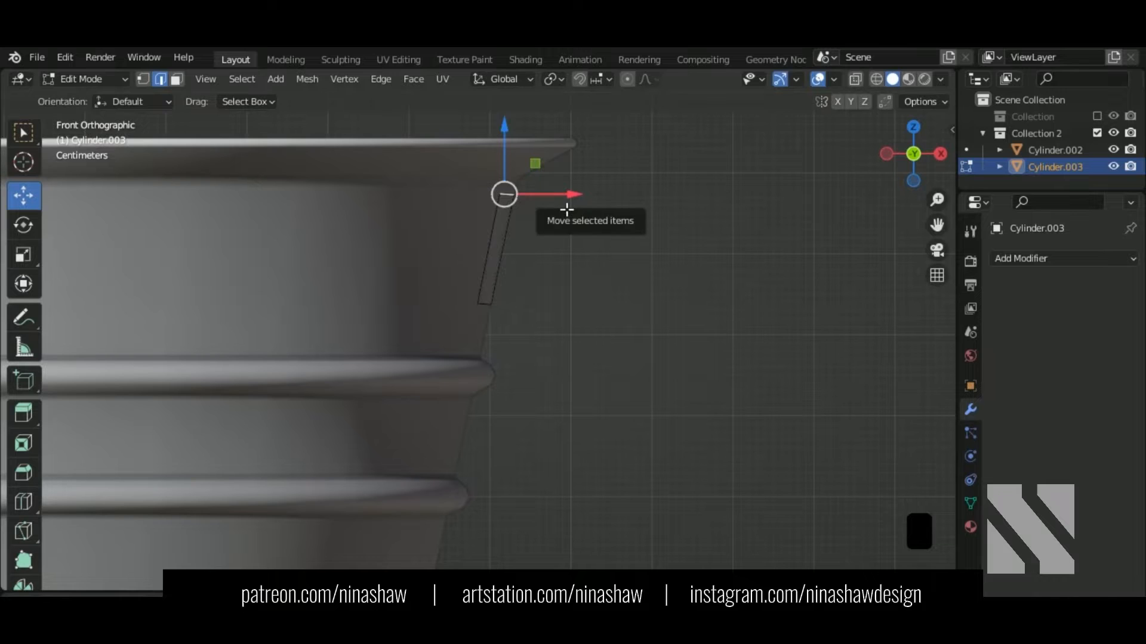
key(e)
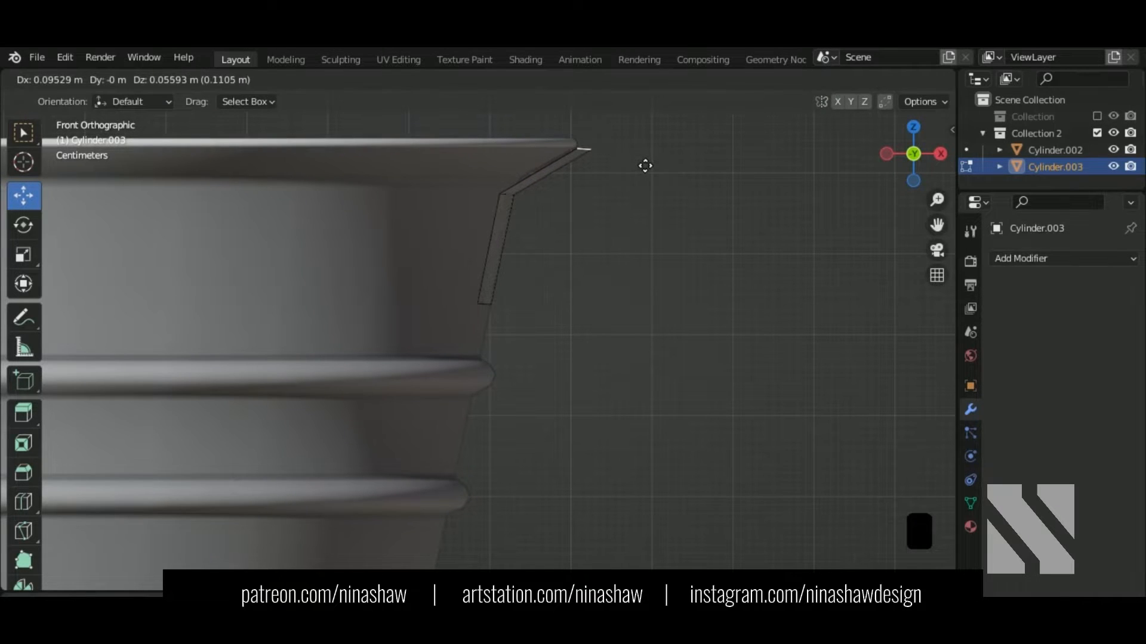
click(645, 166)
shift+middle_drag(644, 217, 580, 359)
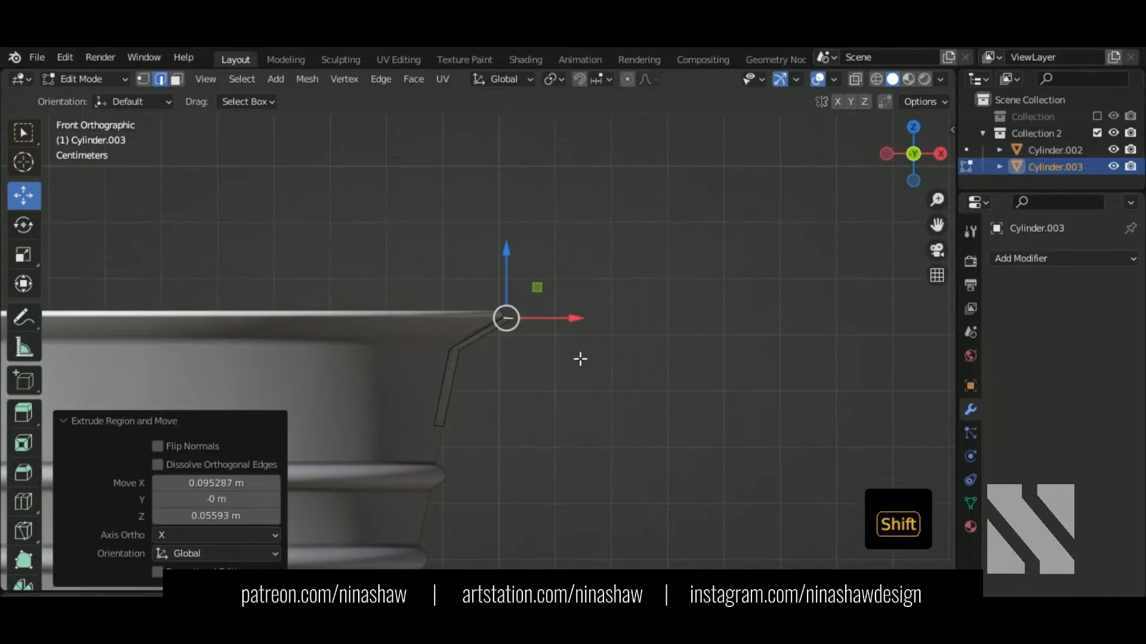
key(KP_7)
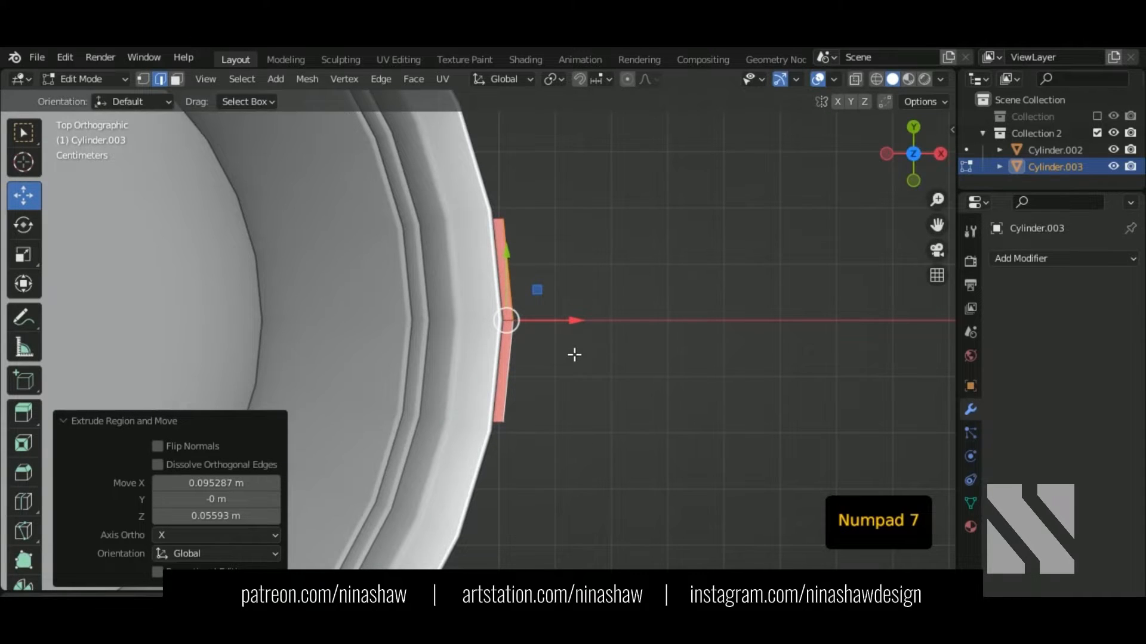
text(sx)
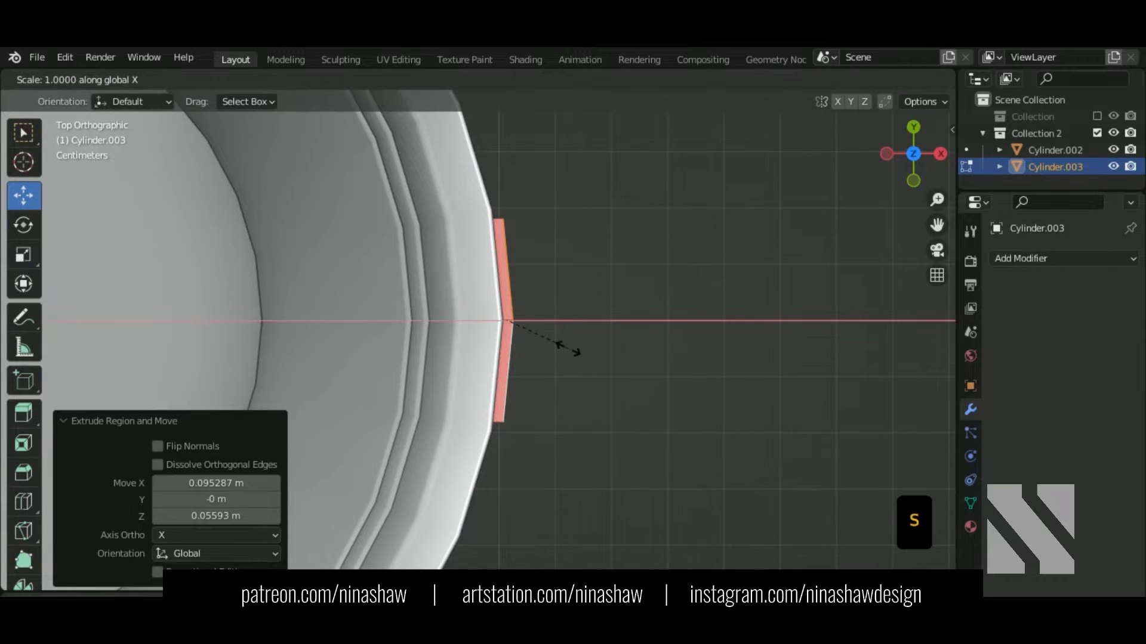
text(0)
key(Return)
key(KP_1)
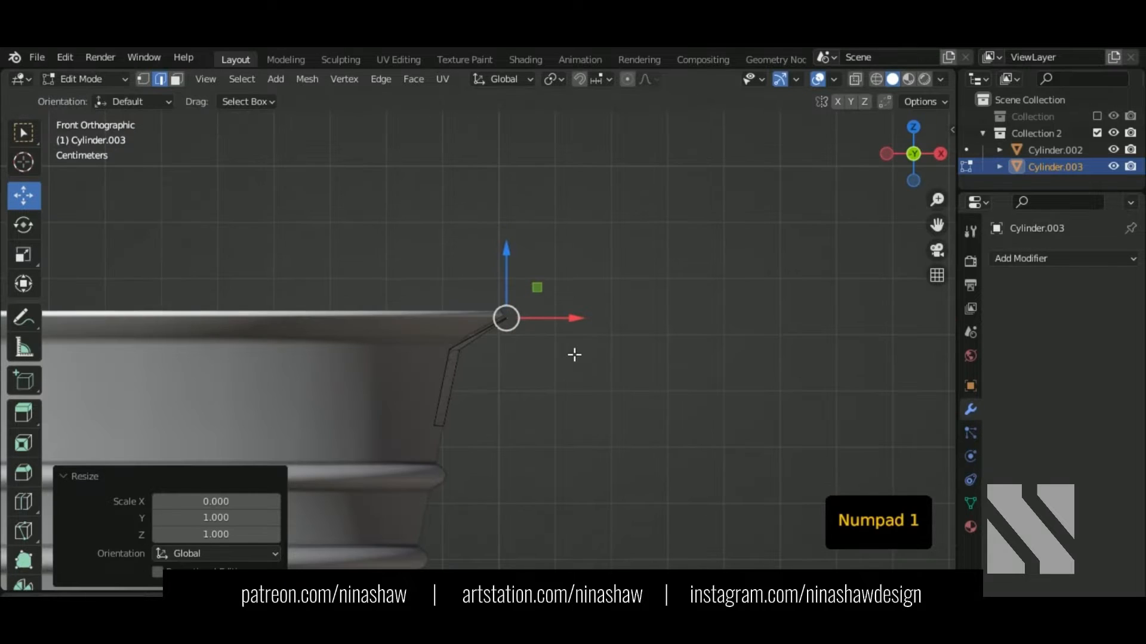
Step: Extrude the outer edge 0.19091 m straight up and select the bracket's left boundary loop
key(e)
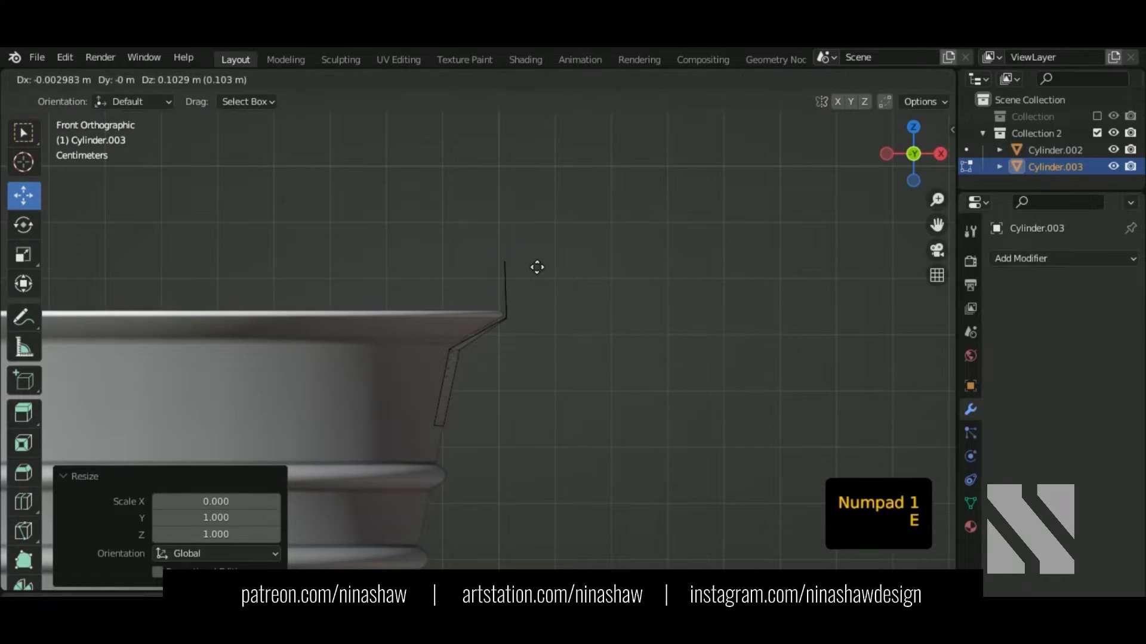
right_click(542, 283)
drag(508, 266, 510, 167)
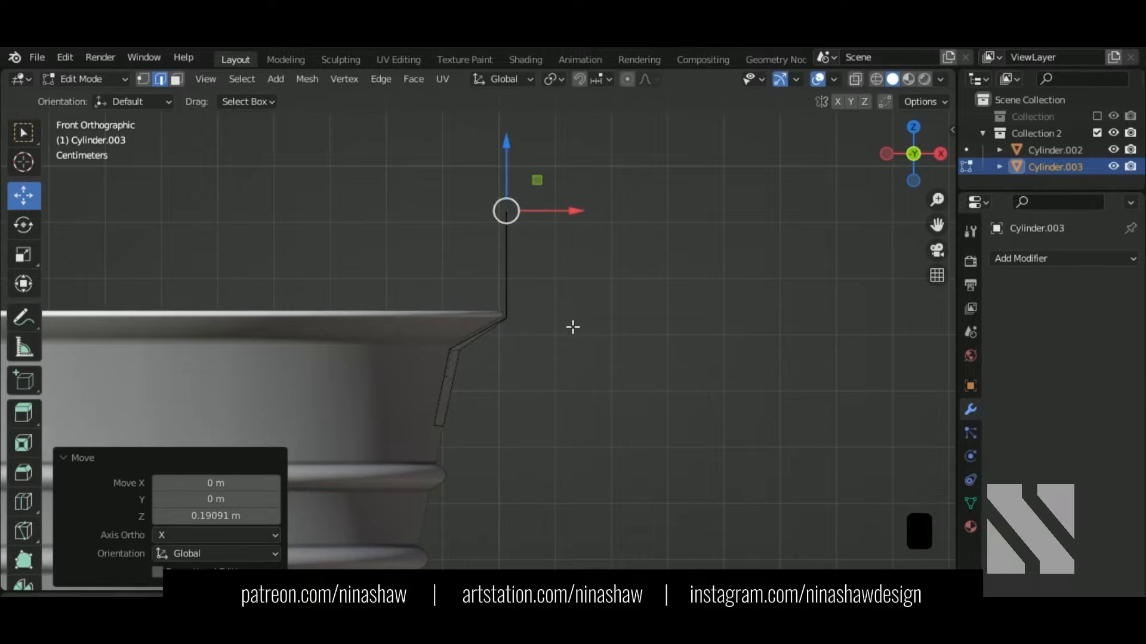
middle_drag(573, 328, 431, 376)
click(425, 250)
alt+shift+click(424, 315)
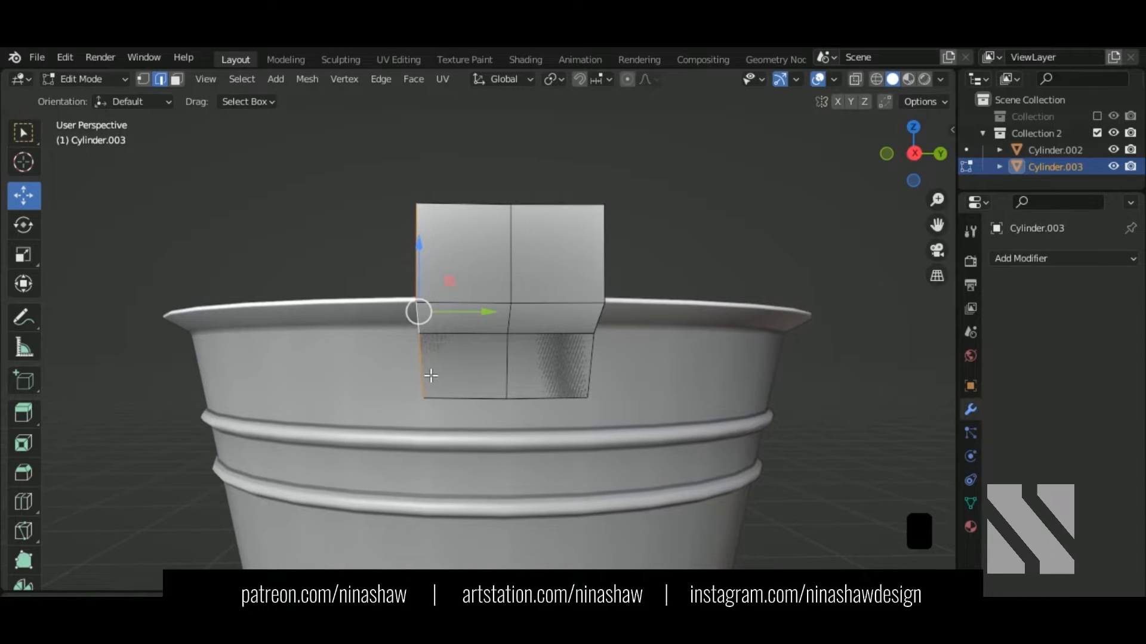
Step: Flatten the bracket's left and right boundary loops by scaling them to 0 on Y
key(s)
key(y)
key(0)
key(Return)
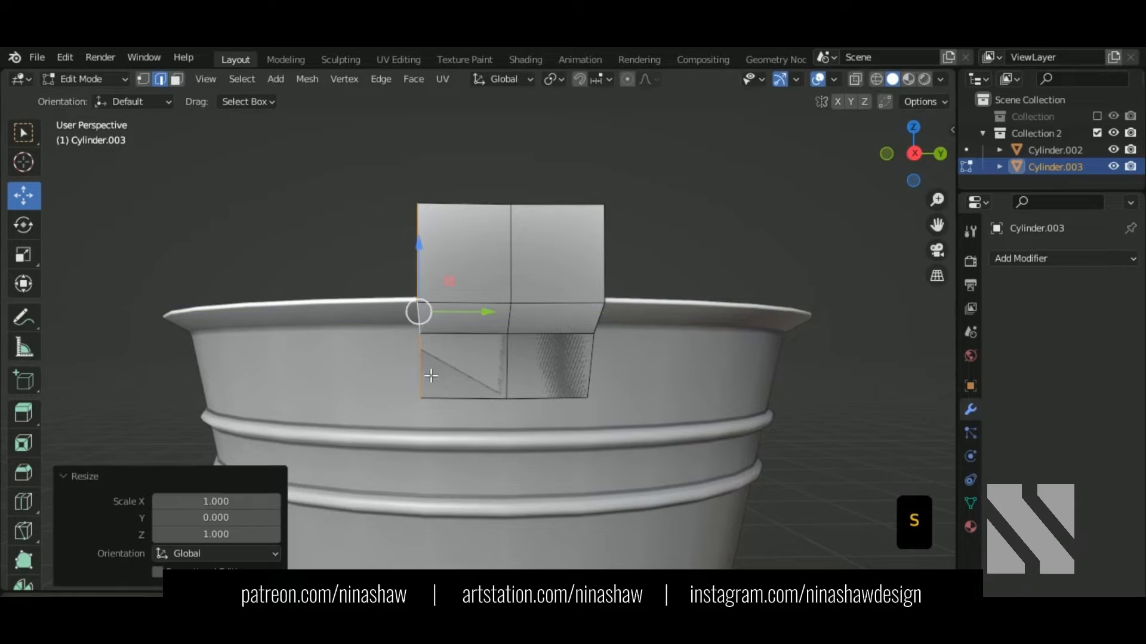
click(604, 258)
alt+shift+click(604, 281)
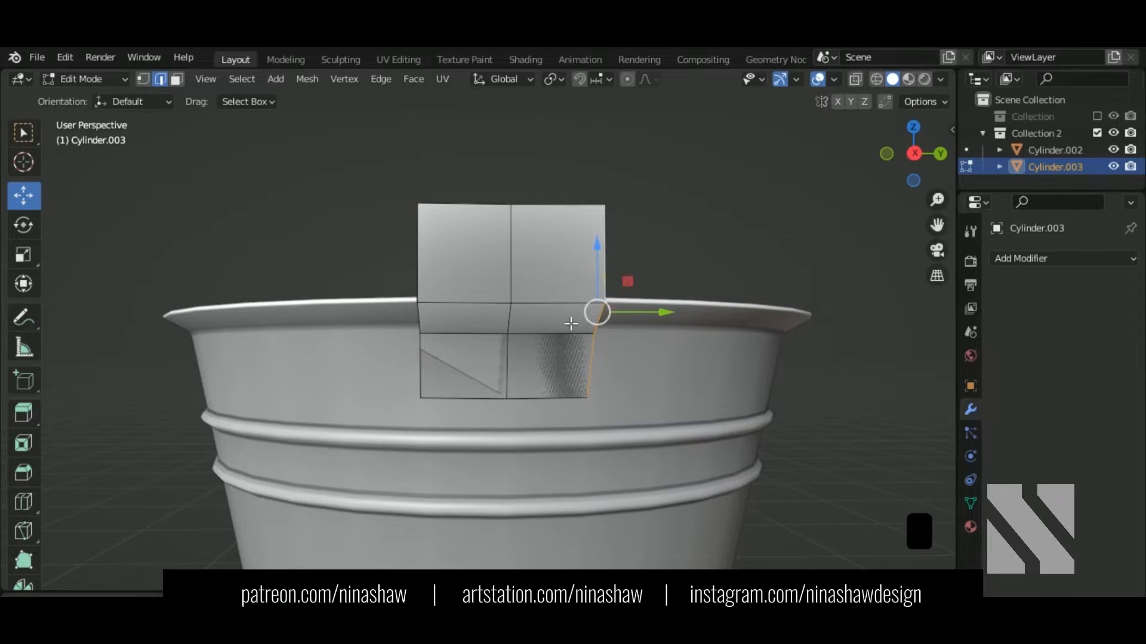
key(s)
key(y)
key(0)
key(Return)
mouse_move(519, 391)
middle_down()
mouse_move(560, 401)
mouse_move(526, 398)
middle_up()
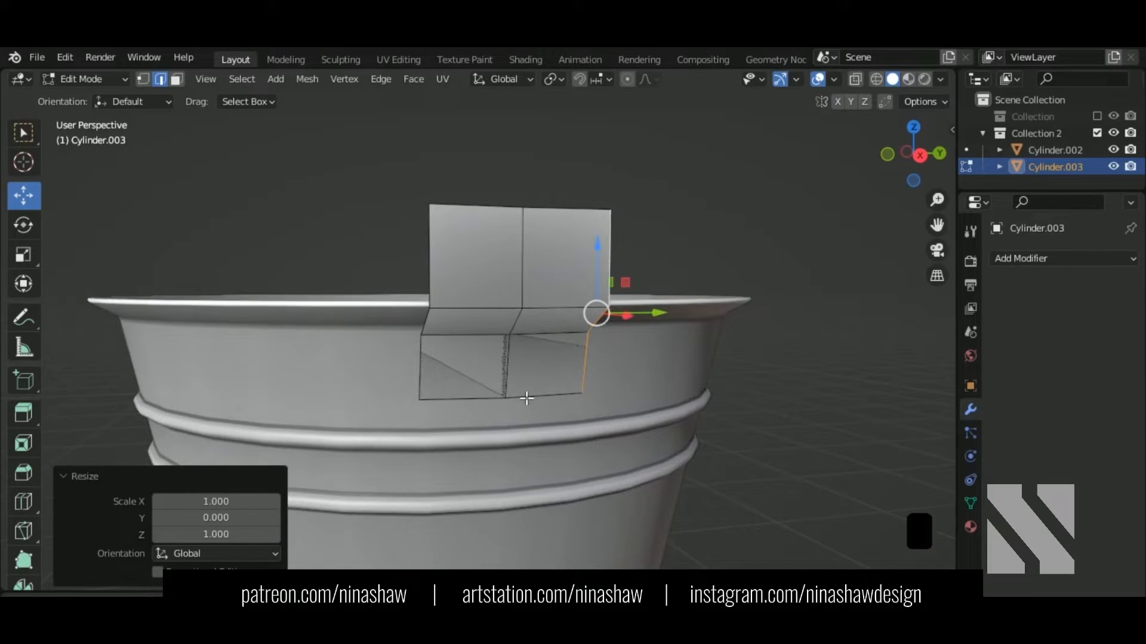
Step: Select the strap's left edge loop and move it along Y
click(431, 250)
alt+shift+click(423, 351)
middle_drag(422, 351, 480, 321)
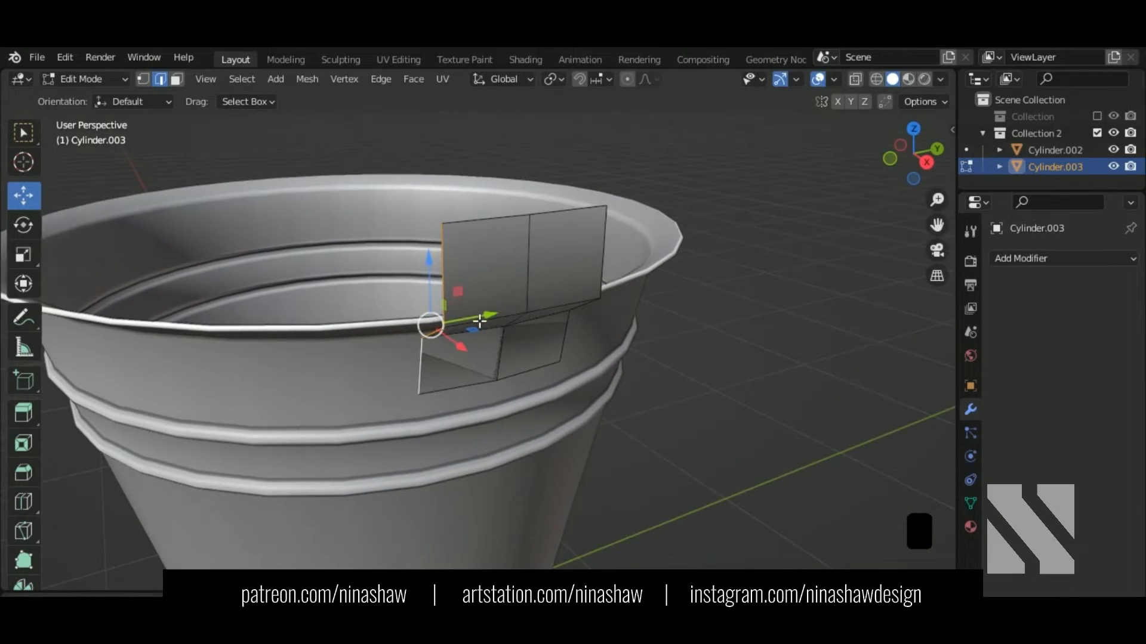
drag(480, 321, 513, 312)
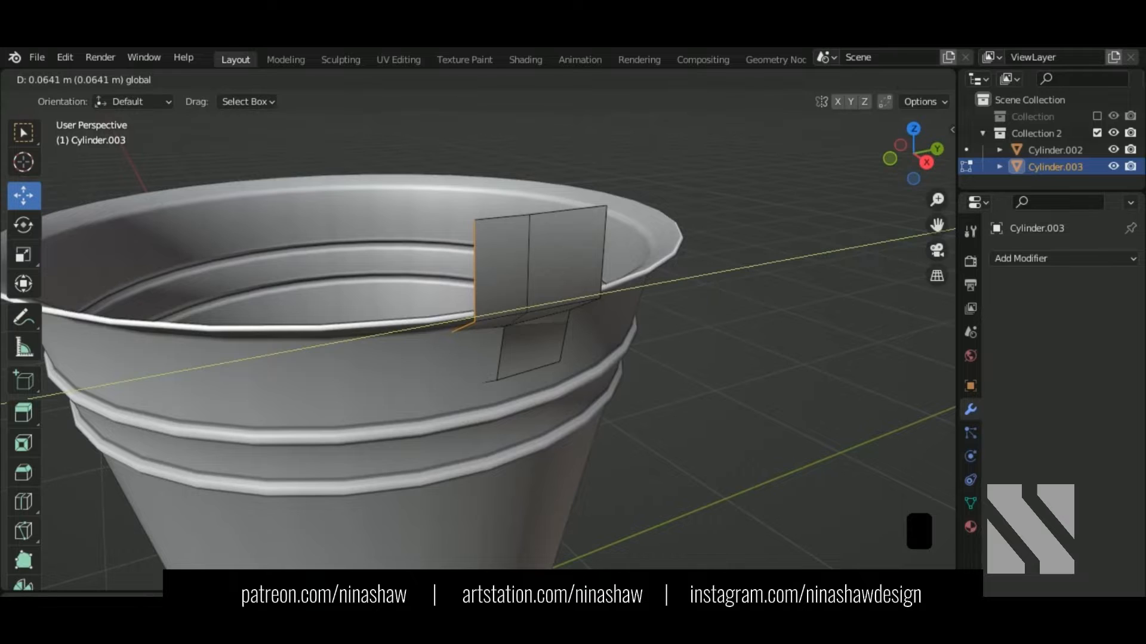
middle_drag(607, 361, 571, 351)
Step: Delete the right column of vertices and nudge the two lower vertices slightly along X
click(143, 78)
drag(596, 159, 519, 358)
key(Delete)
click(514, 360)
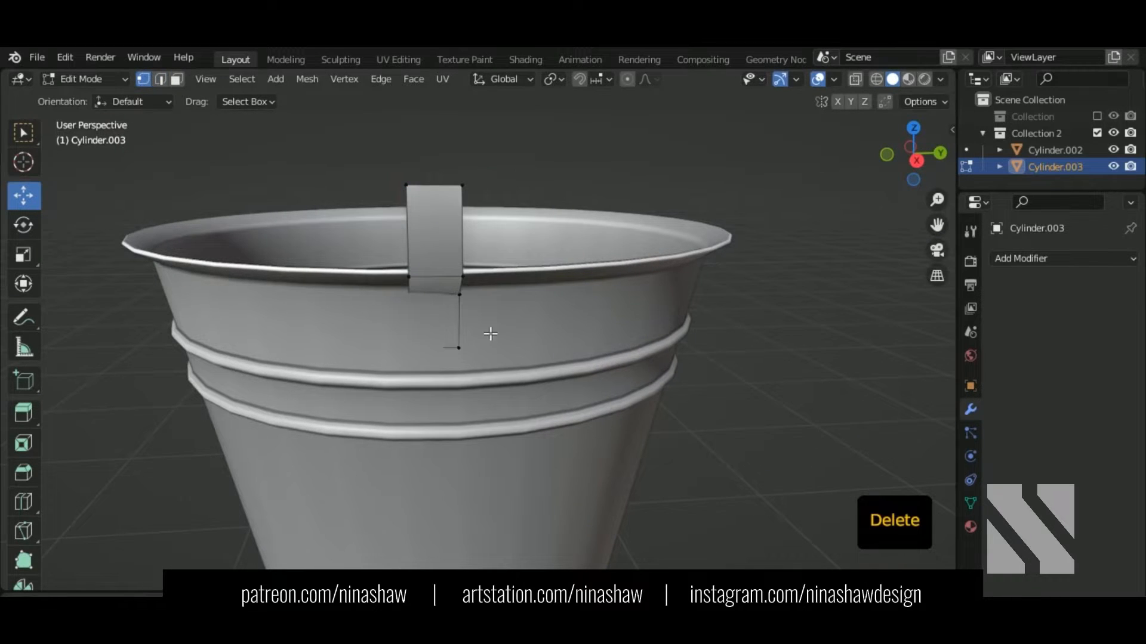
middle_drag(433, 312, 464, 374)
shift+click(419, 357)
drag(460, 338, 468, 347)
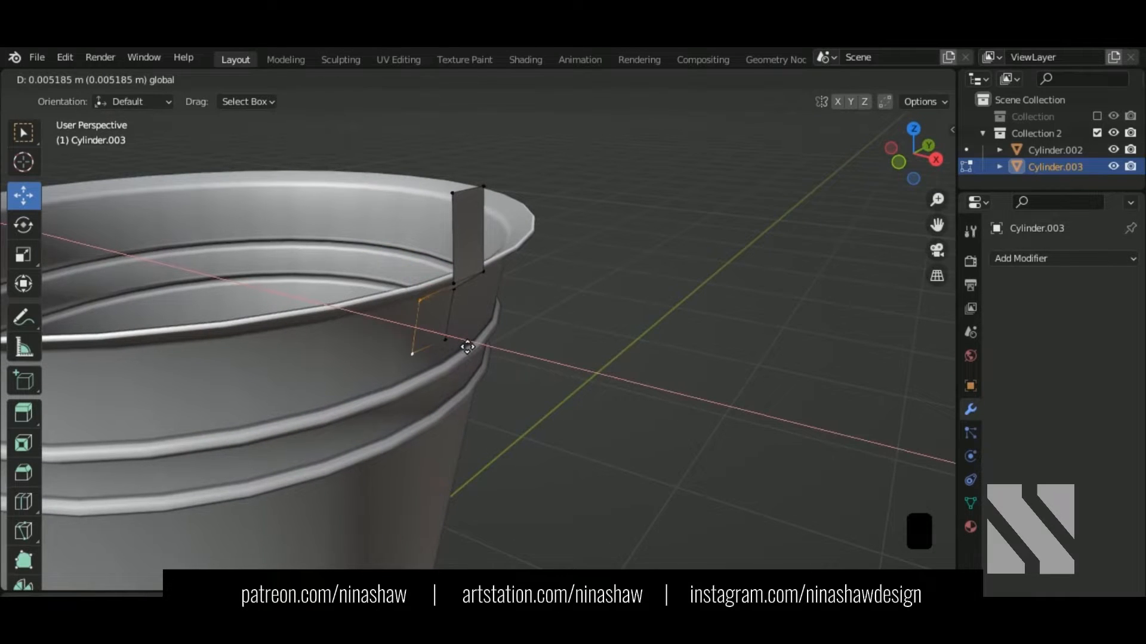
click(467, 347)
middle_drag(467, 347, 346, 343)
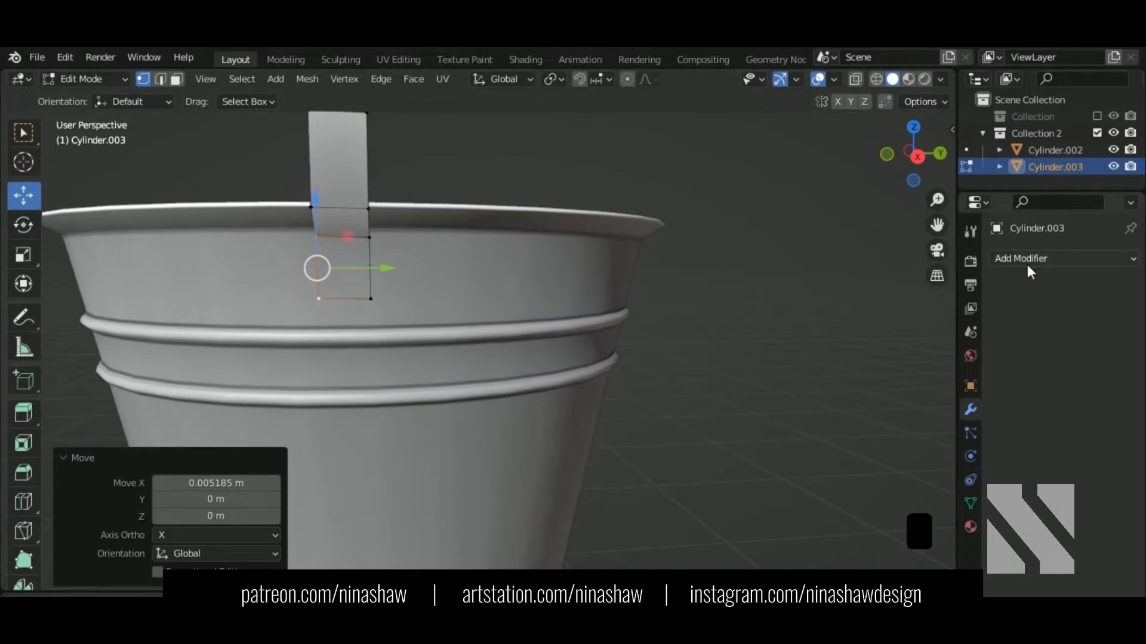
Step: Add a Mirror modifier on the Y axis, nudge the centre vertices along X, and return to Object Mode
click(1028, 267)
click(822, 456)
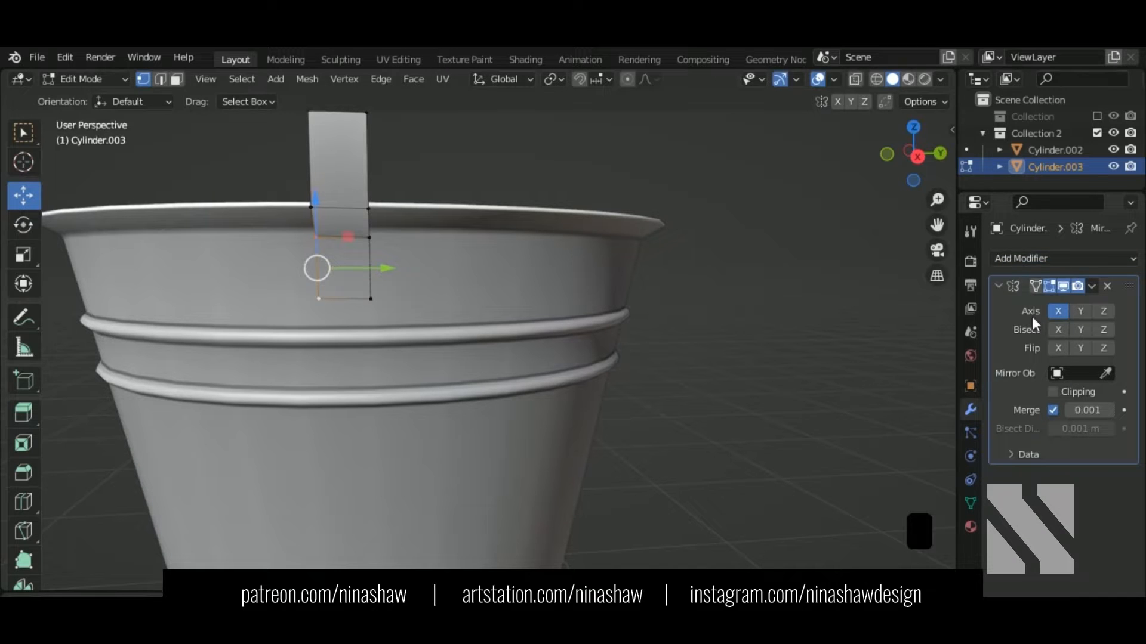
click(1079, 312)
middle_drag(604, 269, 534, 271)
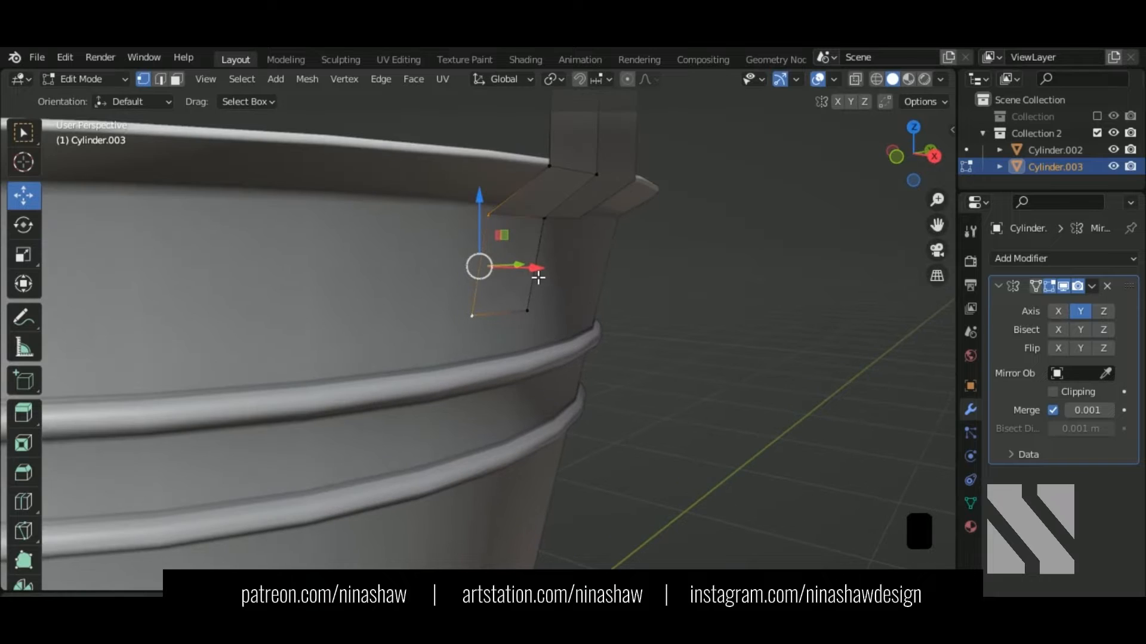
drag(535, 271, 535, 285)
middle_drag(558, 310, 328, 314)
middle_drag(552, 267, 618, 244)
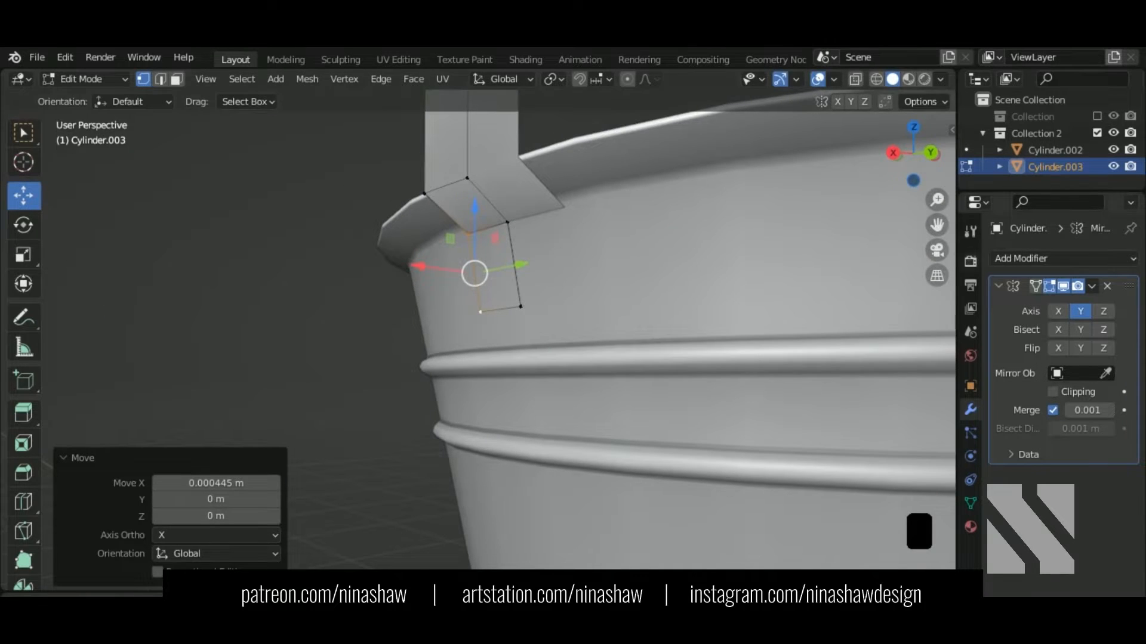
key(Tab)
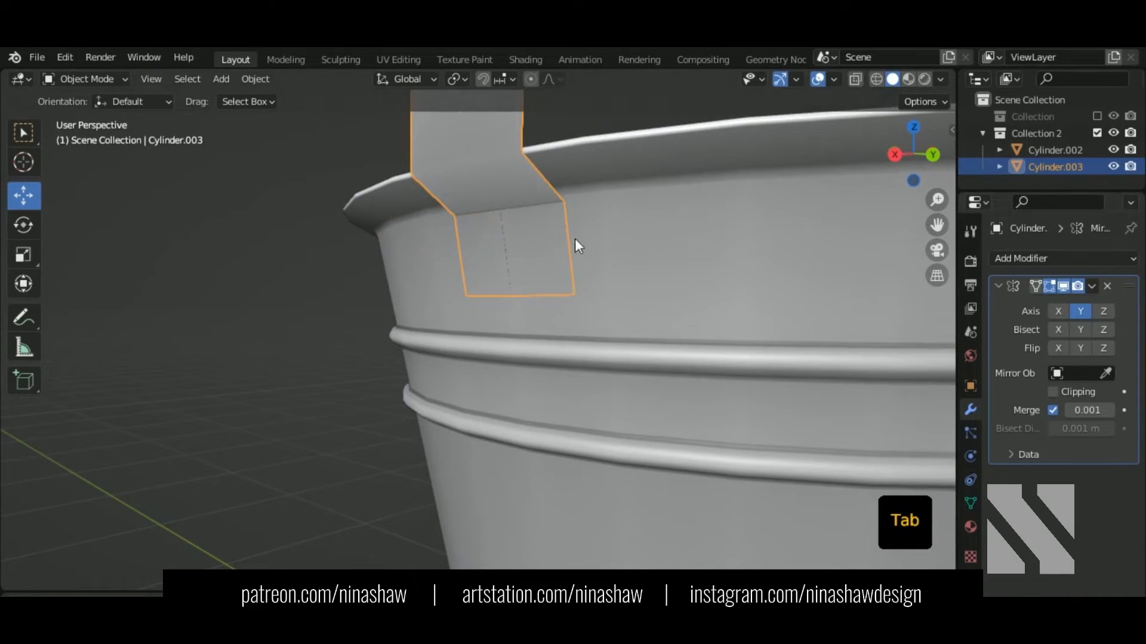
Step: Isolate the strap and apply its Mirror modifier
mouse_move(575, 238)
middle_down()
mouse_move(646, 235)
mouse_move(570, 245)
middle_up()
key(KP_Divide)
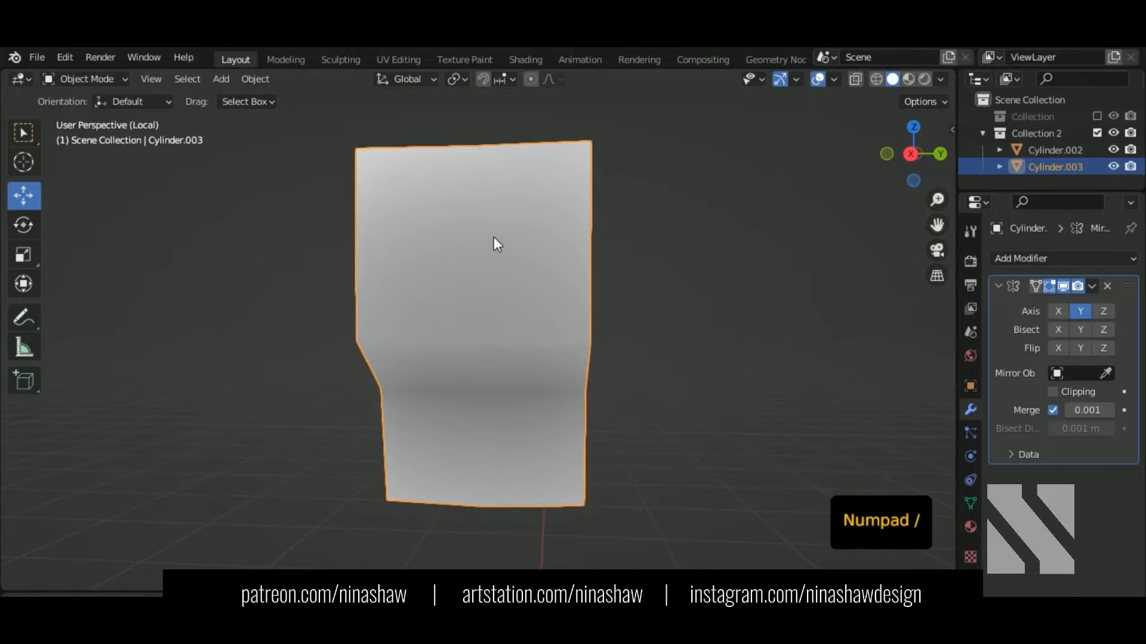
middle_drag(493, 242, 540, 310)
click(1092, 286)
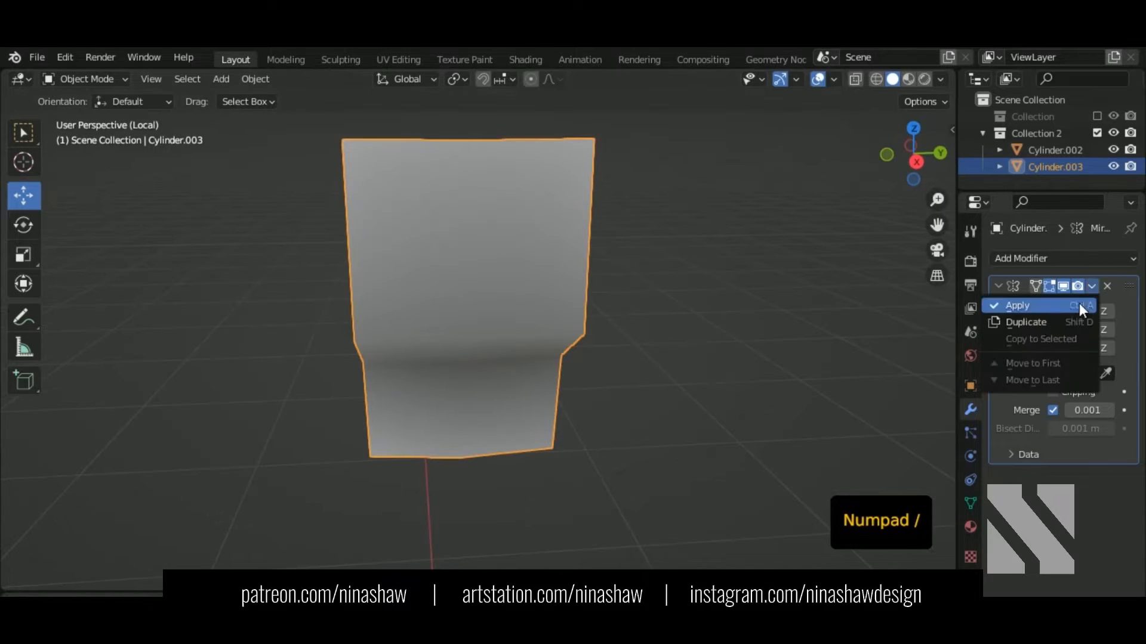
click(1079, 304)
Step: Add a Solidify modifier with thickness -0.01 m so the strap thickens inward
click(1027, 259)
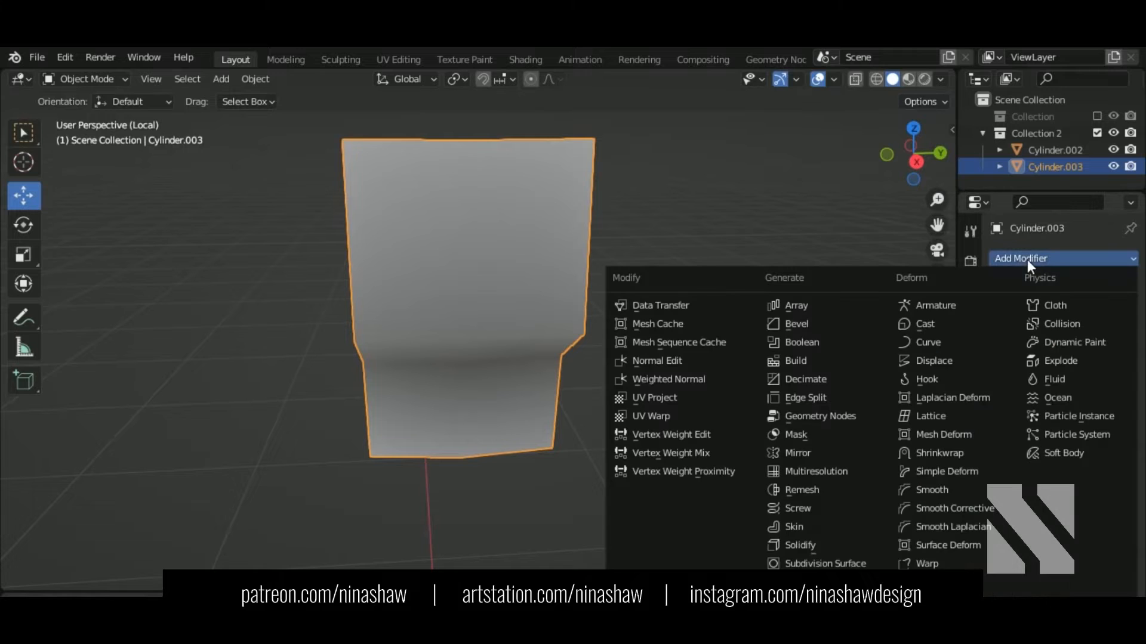
click(830, 545)
middle_drag(635, 375, 705, 368)
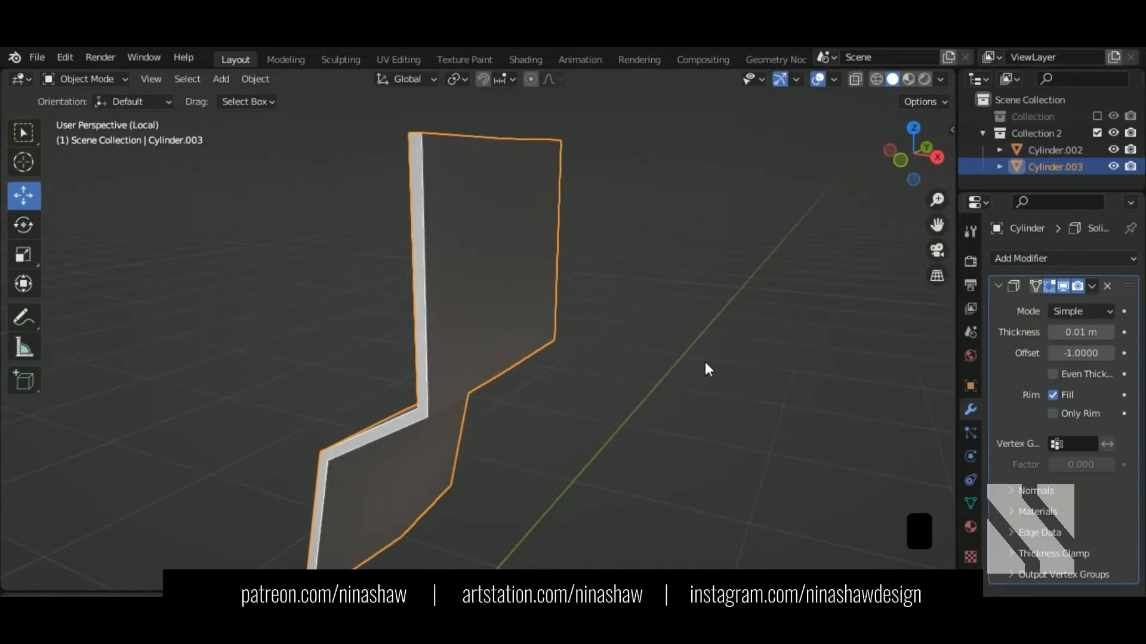
key(KP_Divide)
middle_drag(591, 275, 704, 298)
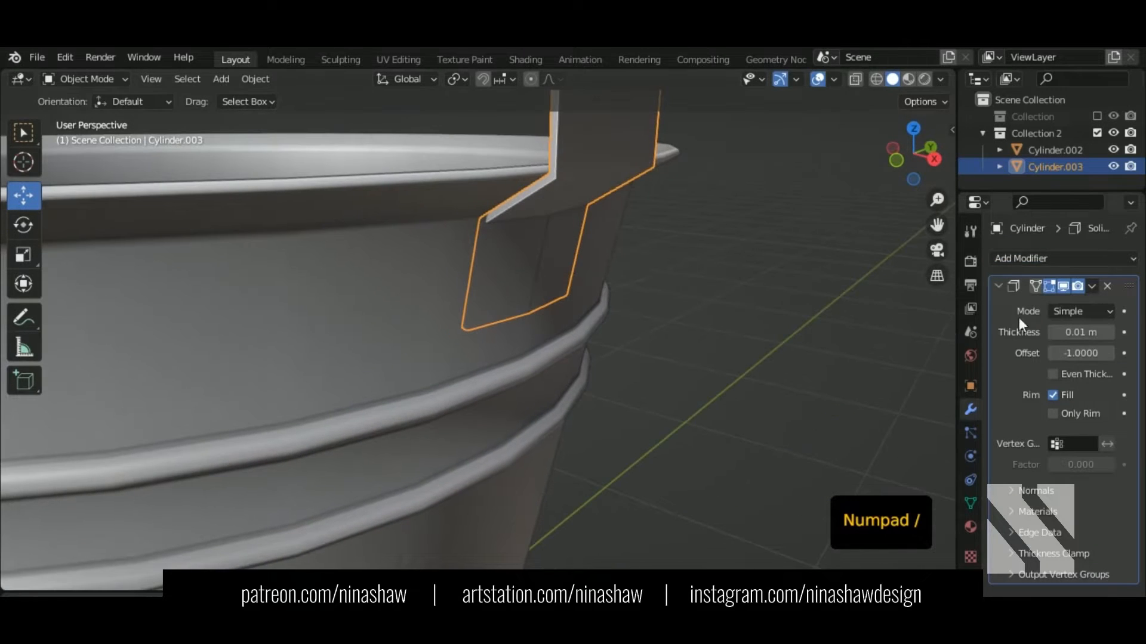
click(1054, 333)
click(1054, 332)
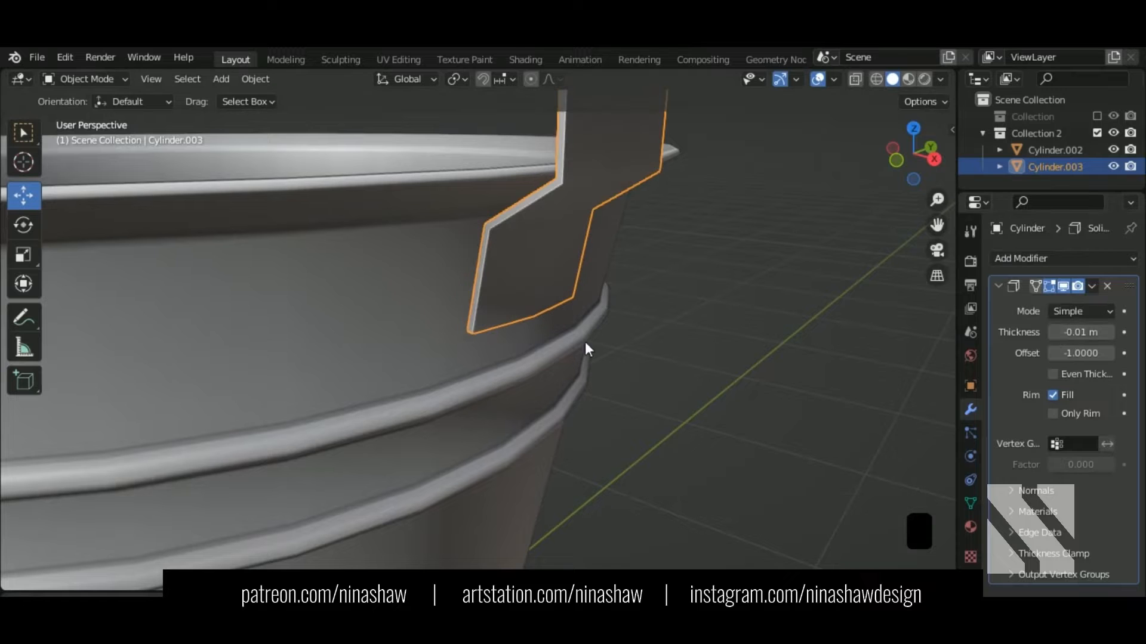
middle_drag(588, 343, 576, 317)
Step: Select the edge loop along the rim bend and bevel it 0.00695 m with 2 segments
key(Tab)
scroll(716, 388, up, 3)
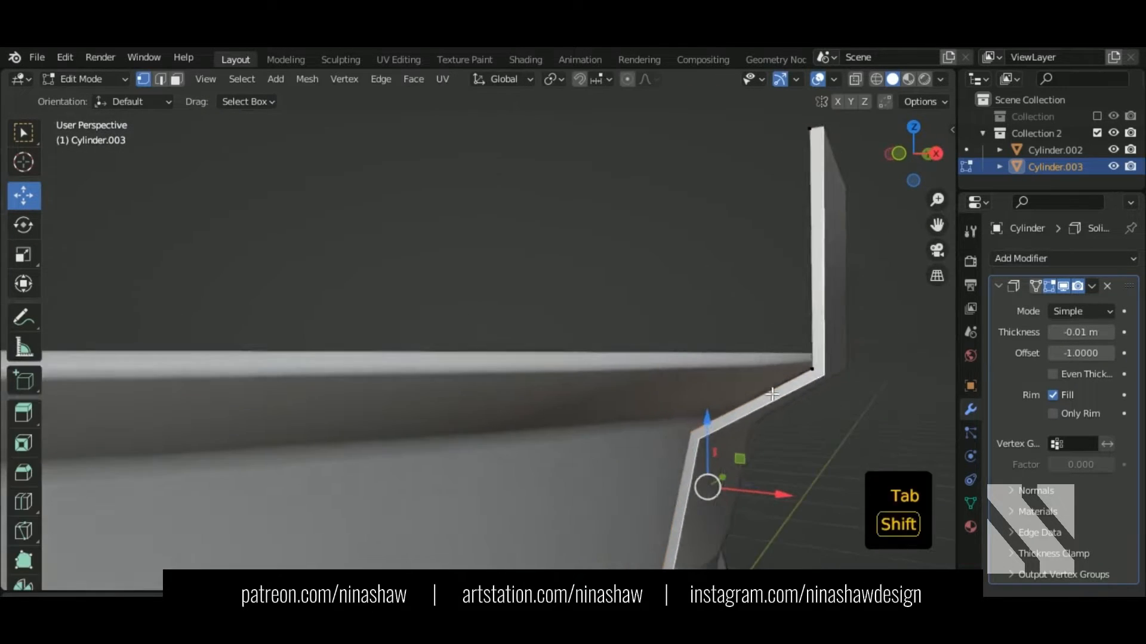
key(shift+z)
middle_drag(803, 419, 828, 442)
click(162, 79)
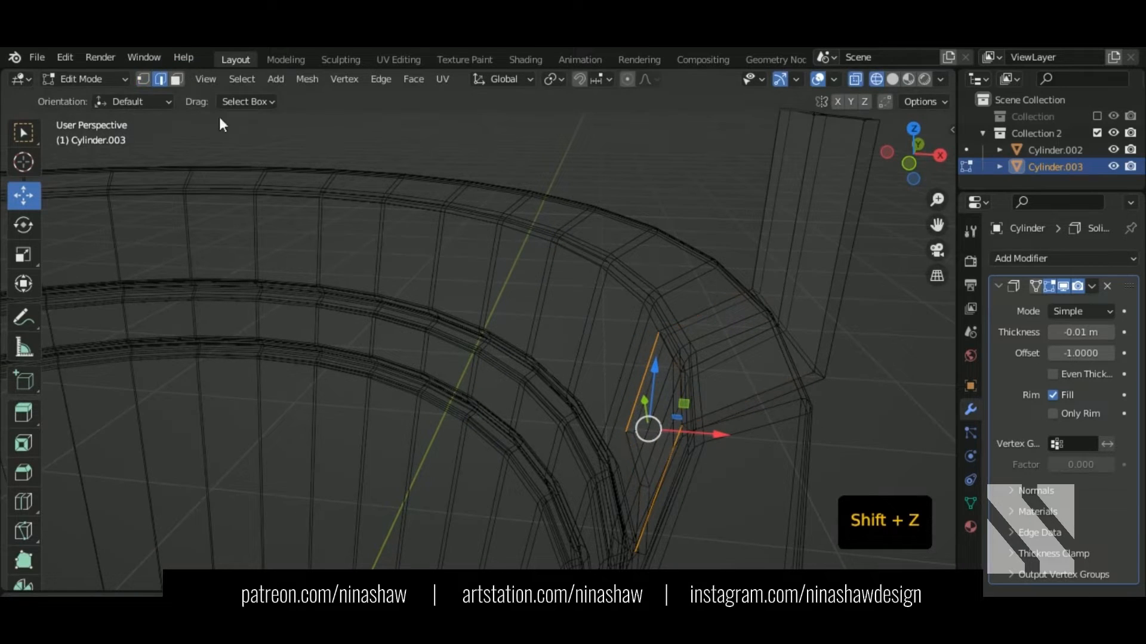
alt+shift+click(793, 333)
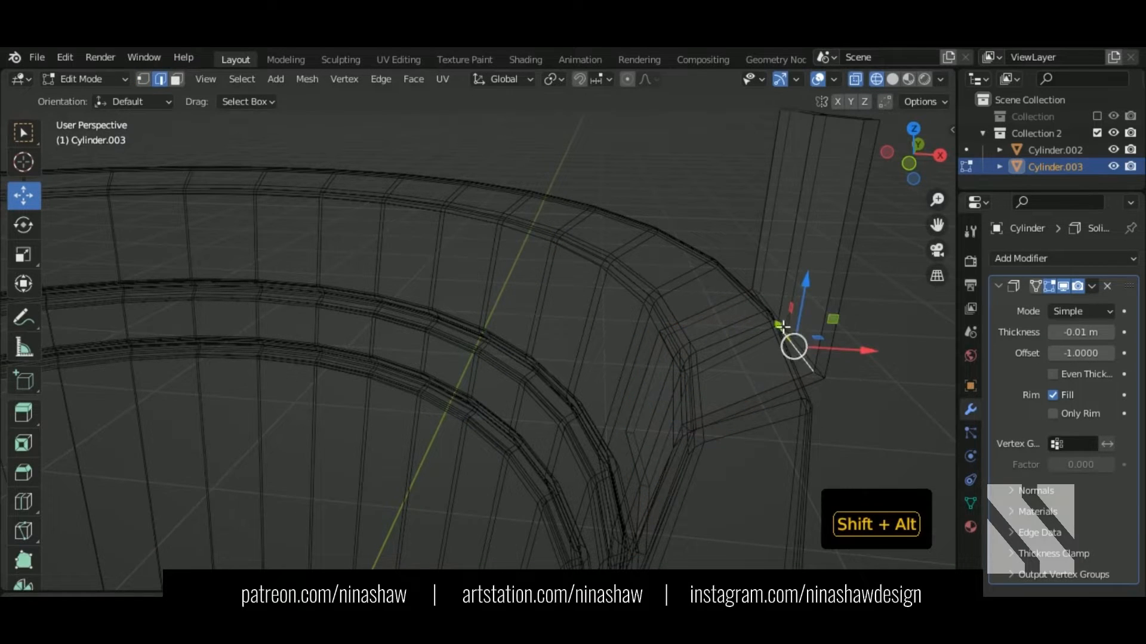
alt+shift+click(682, 404)
key(ctrl+z)
alt+shift+click(683, 405)
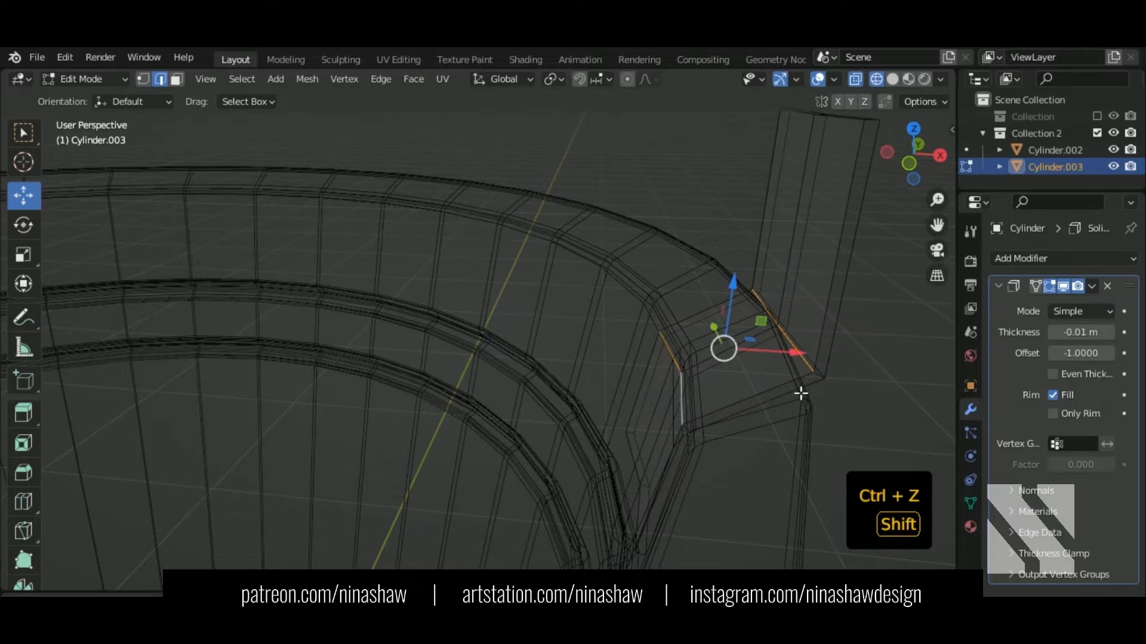
mouse_move(801, 393)
shift+middle_down()
mouse_move(728, 268)
mouse_move(765, 305)
shift+middle_up()
key(shift+z)
shift+middle_drag(801, 337, 615, 209)
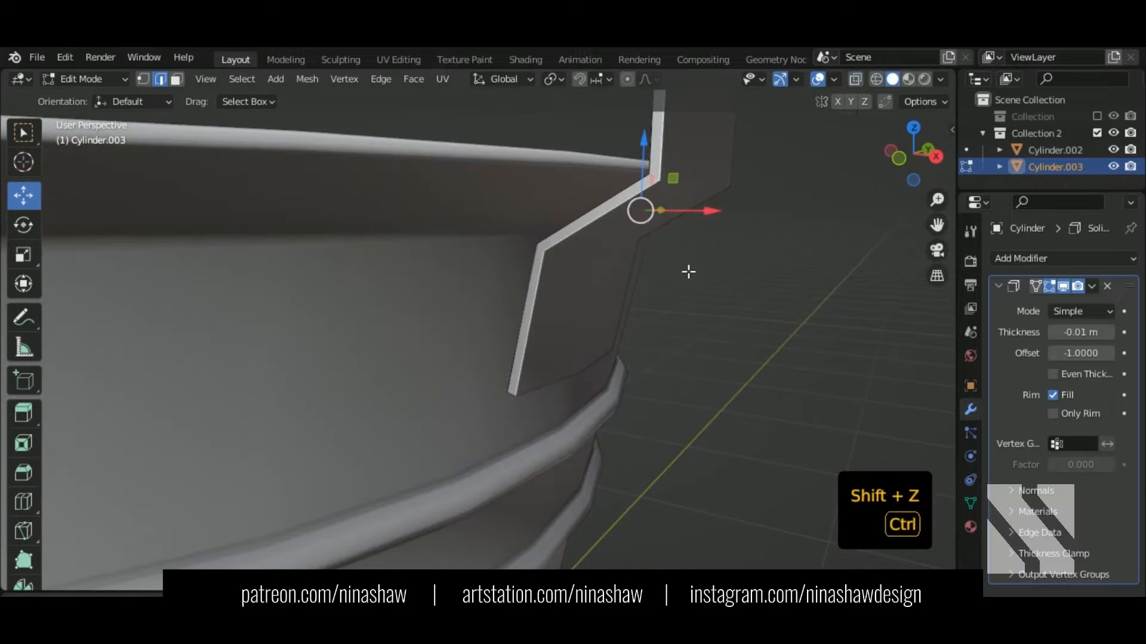
key(ctrl+b)
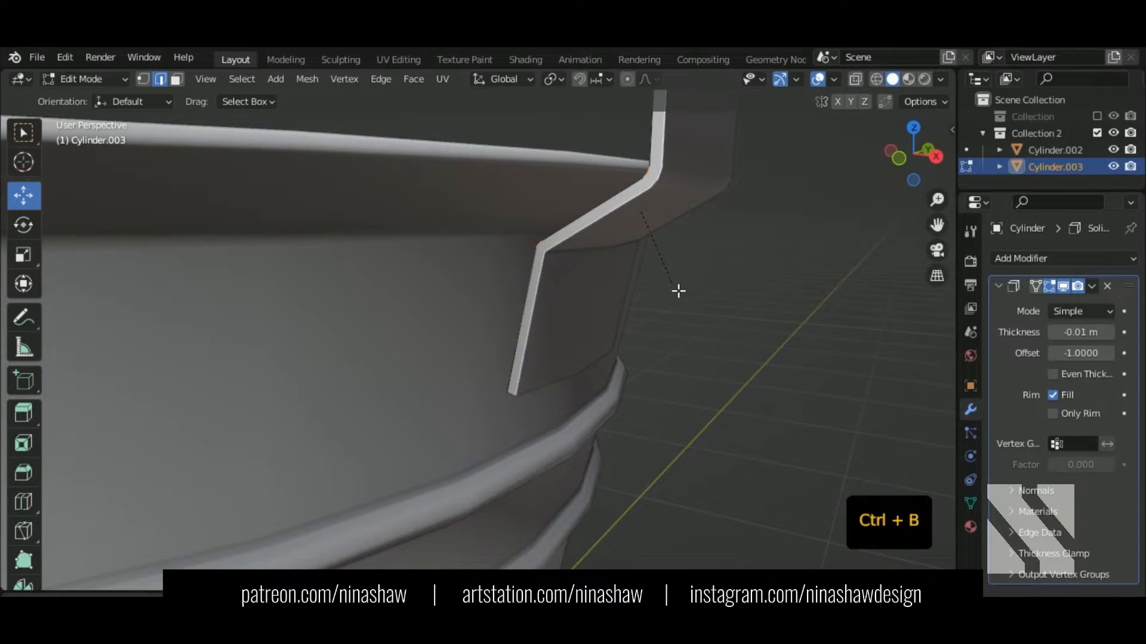
click(670, 328)
middle_drag(670, 330, 603, 358)
Step: Back in Edit Mode, select the bracket's two top corner vertices
key(Tab)
scroll(608, 312, down, 5)
key(Tab)
key(1)
shift+click(591, 280)
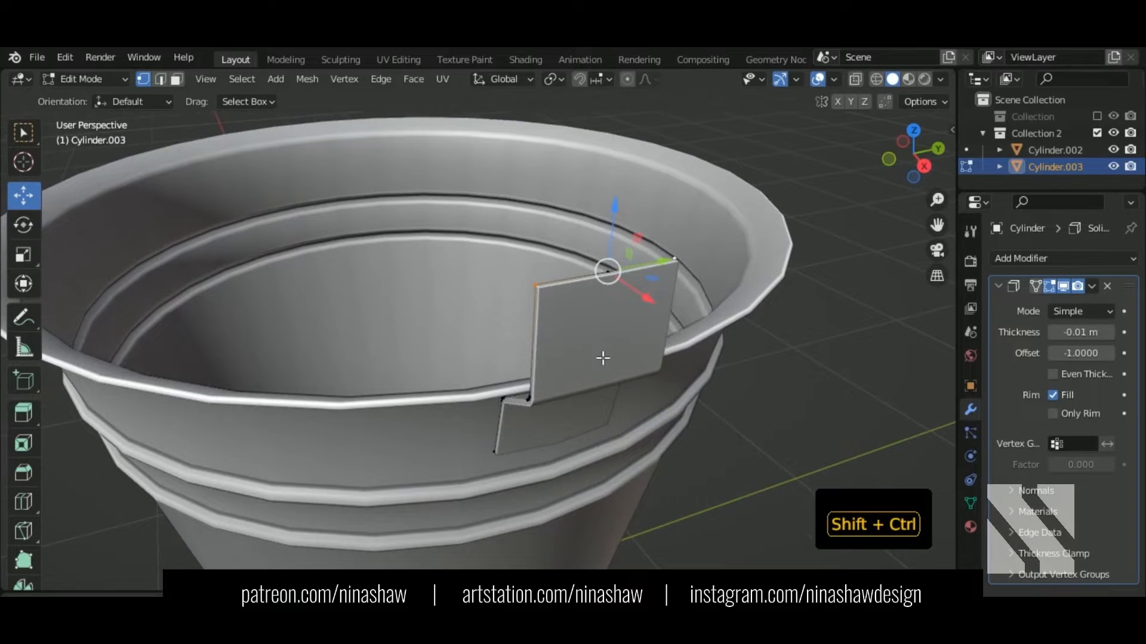
Step: Vertex-bevel the top corners into an arch with 8 segments and width 0.305 m
key(shift+ctrl+b)
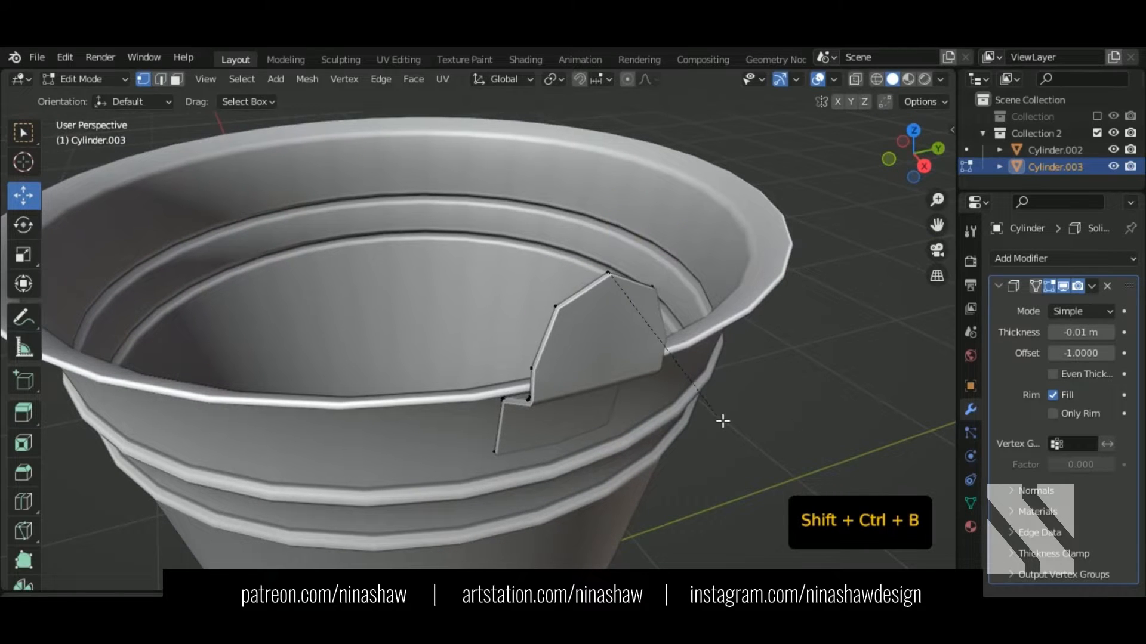
click(724, 427)
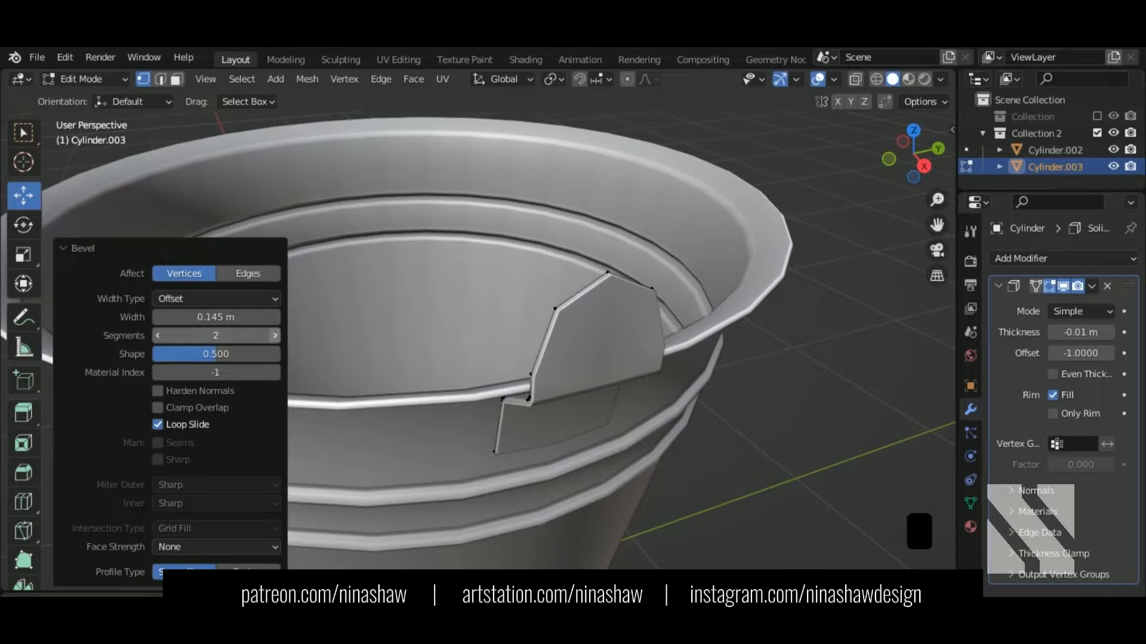
click(273, 335)
click(273, 335)
click(273, 336)
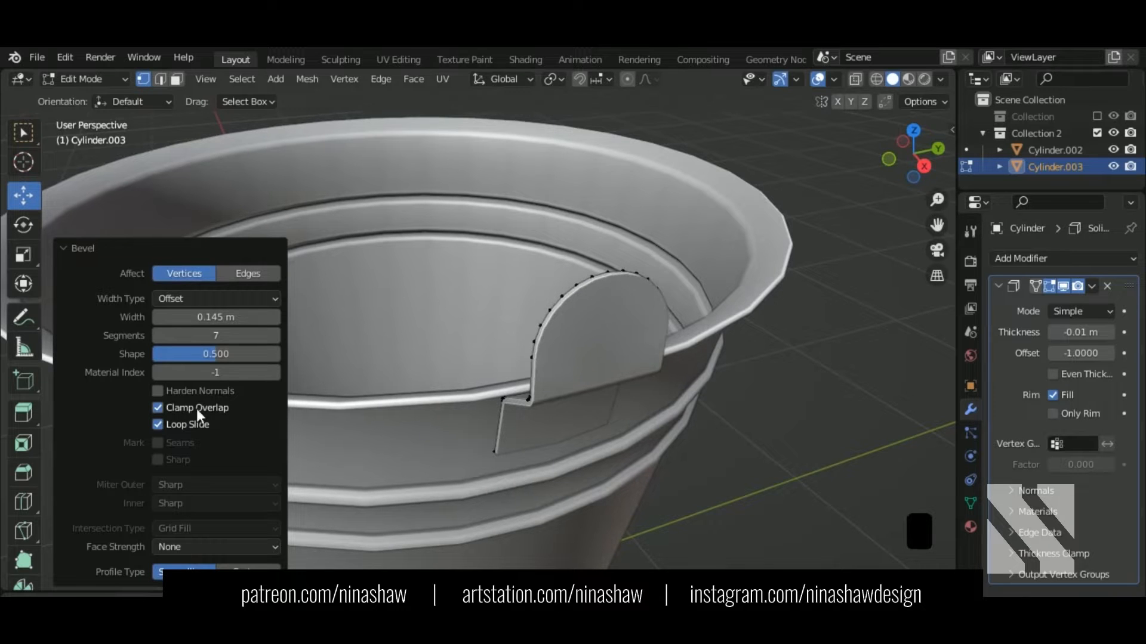
middle_drag(546, 385, 471, 318)
scroll(583, 348, up, 2)
click(278, 336)
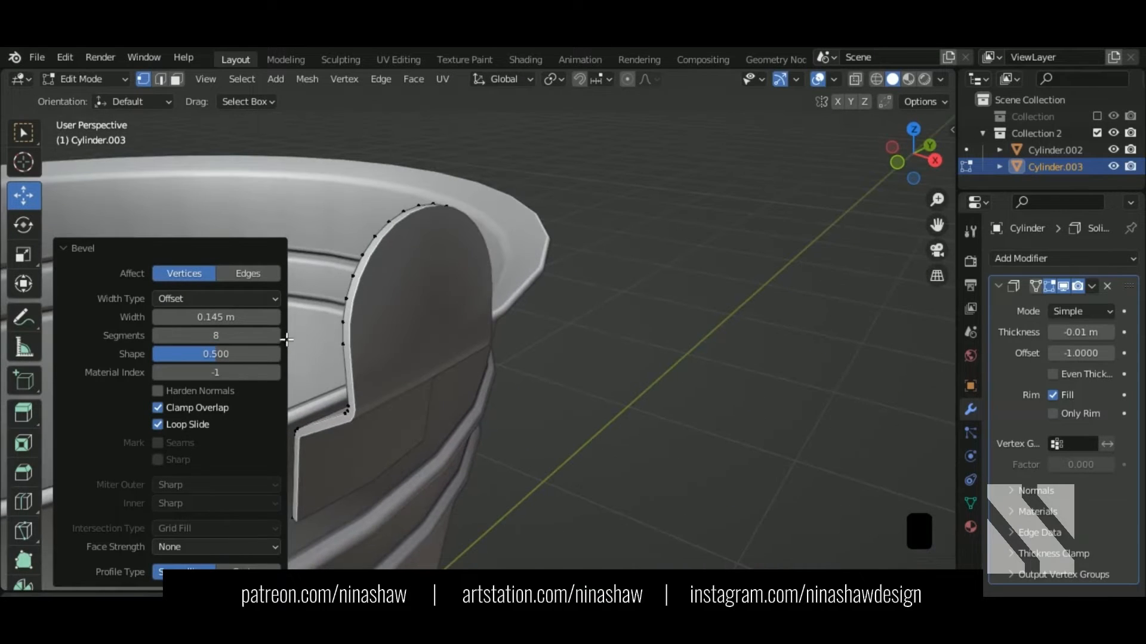
mouse_move(241, 320)
mouse_down()
mouse_move(286, 320)
mouse_move(247, 320)
mouse_up()
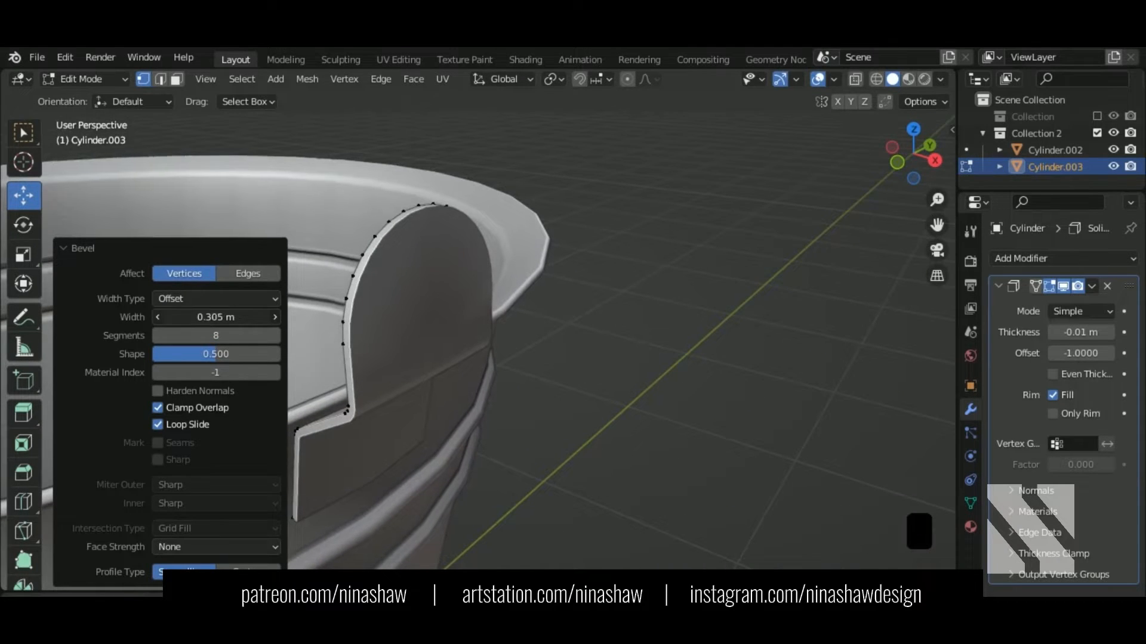
middle_drag(406, 299, 580, 293)
Step: Apply the Solidify modifier to the bracket mesh and re-enter Edit Mode
key(Tab)
click(1090, 287)
click(1067, 301)
key(Tab)
Step: Undo the Solidify thickness and return to editing the bracket plate's mesh
key(ctrl+z)
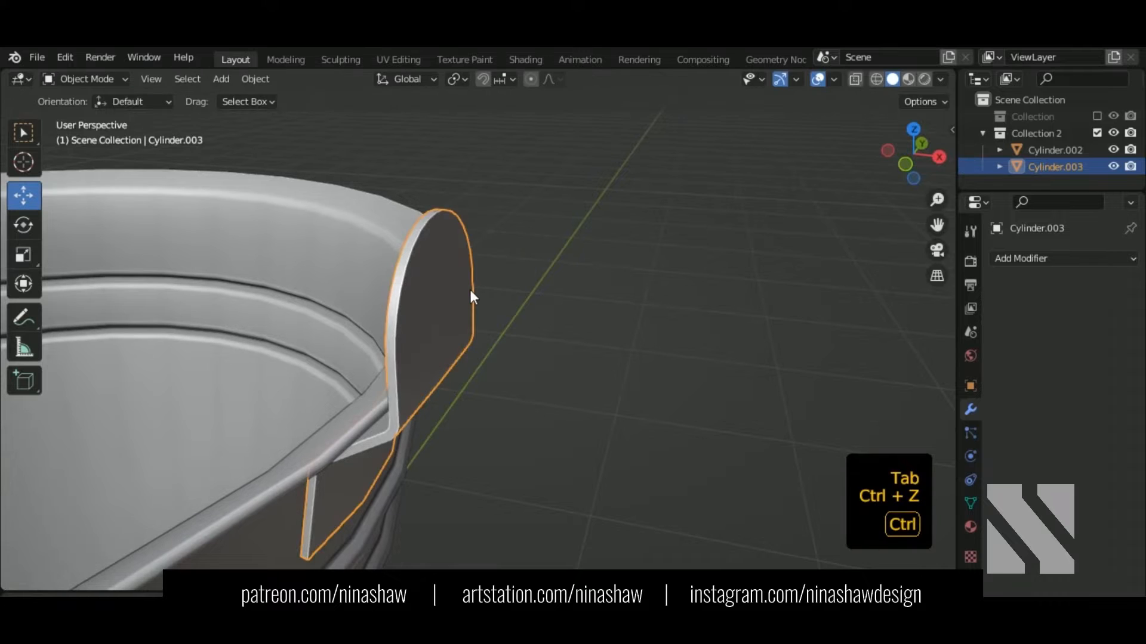
key(ctrl+z)
key(Tab)
middle_drag(497, 340, 540, 358)
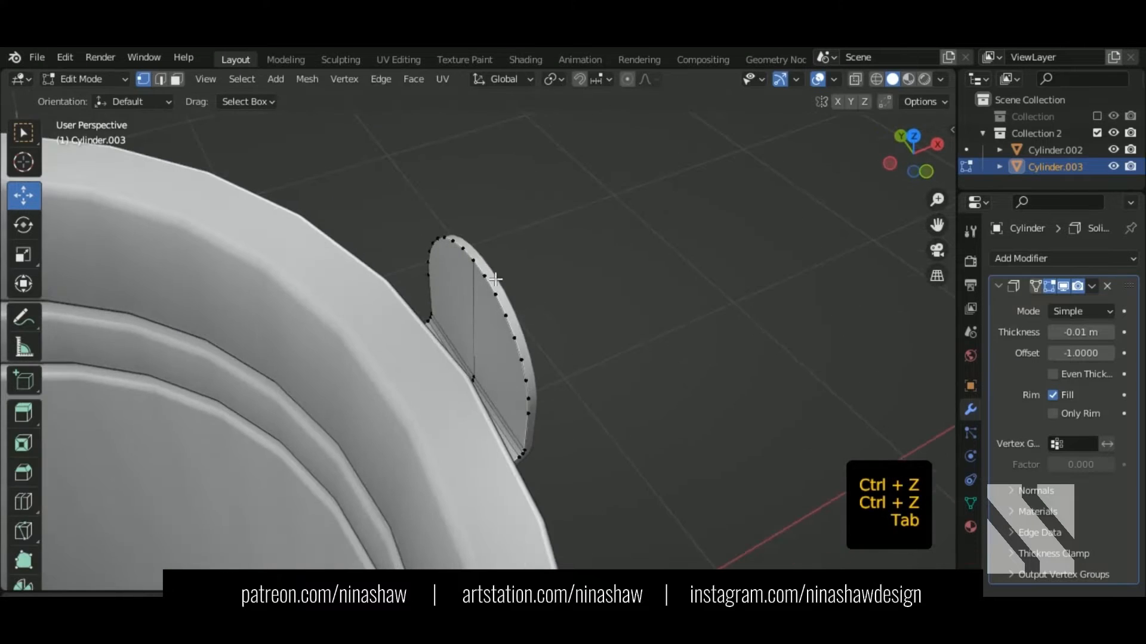
Step: Raise the plate's top-centre vertex into a trial peak, then merge it back to restore the round top
click(467, 245)
middle_drag(471, 246, 588, 209)
drag(459, 210, 462, 198)
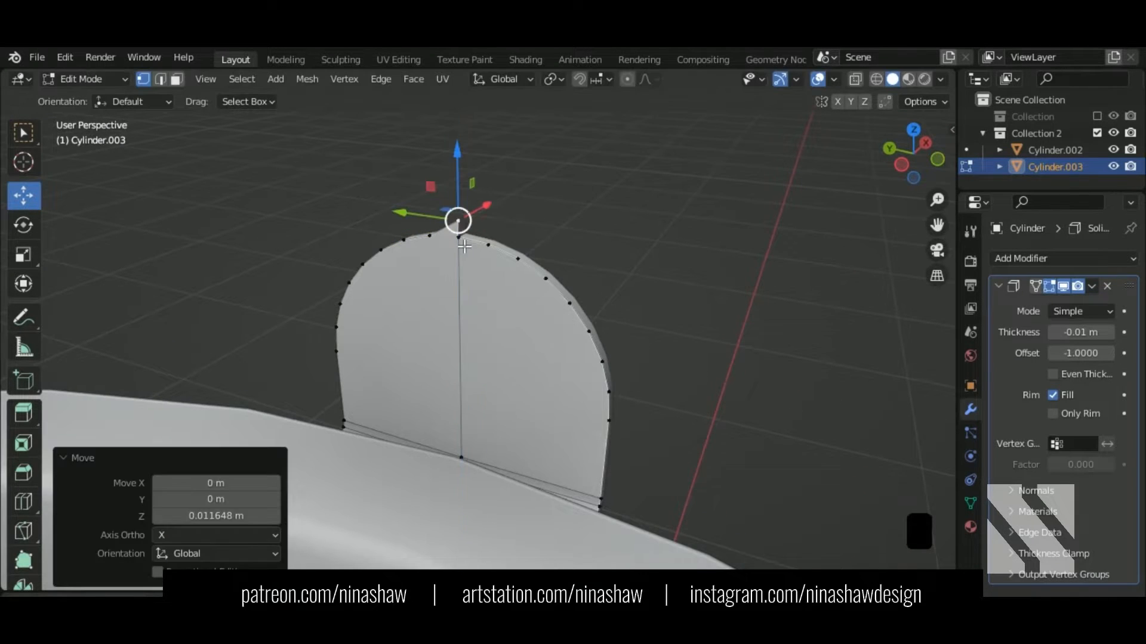
key(m)
click(489, 279)
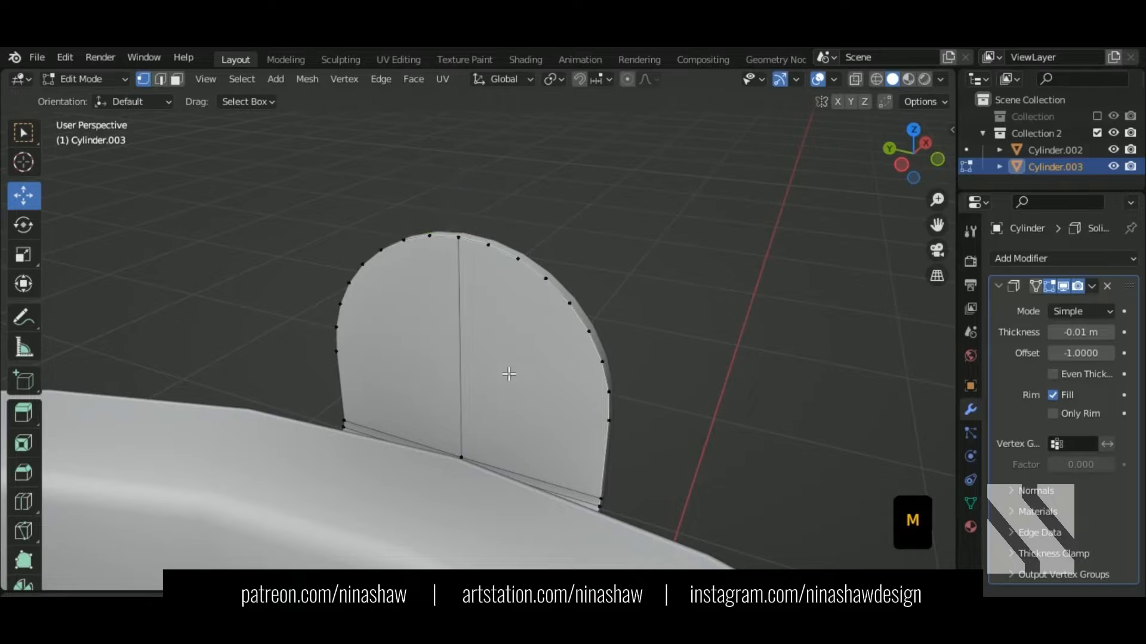
Step: Raise the top vertex again, merge it At Last with the vertex below, then undo the raise
click(460, 239)
drag(461, 206, 463, 185)
shift+click(460, 238)
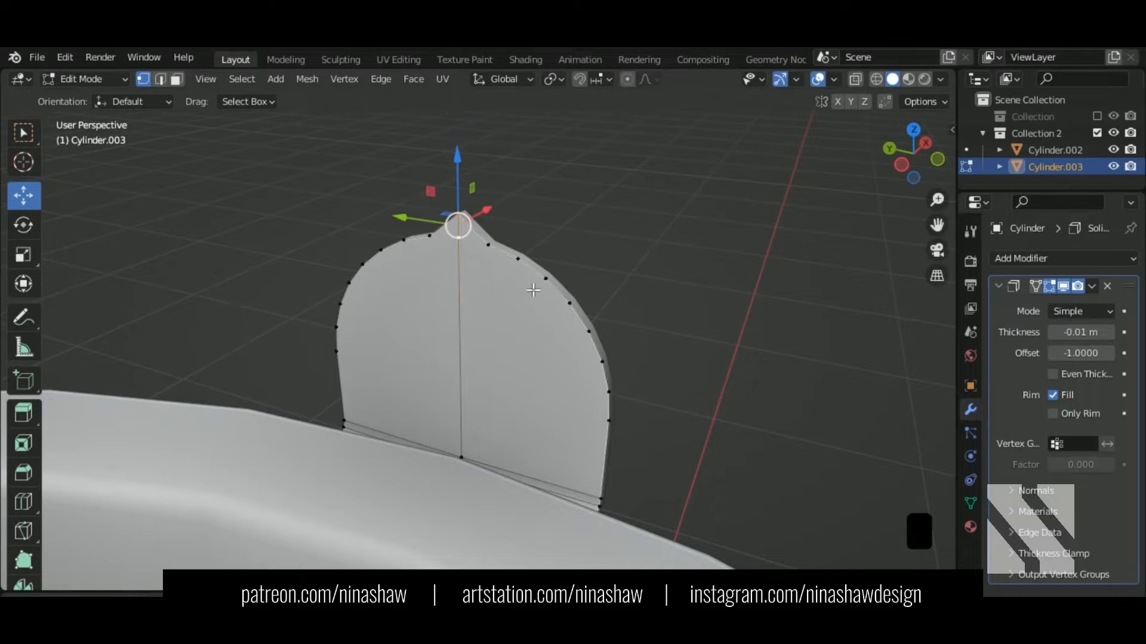
key(m)
click(529, 291)
click(518, 324)
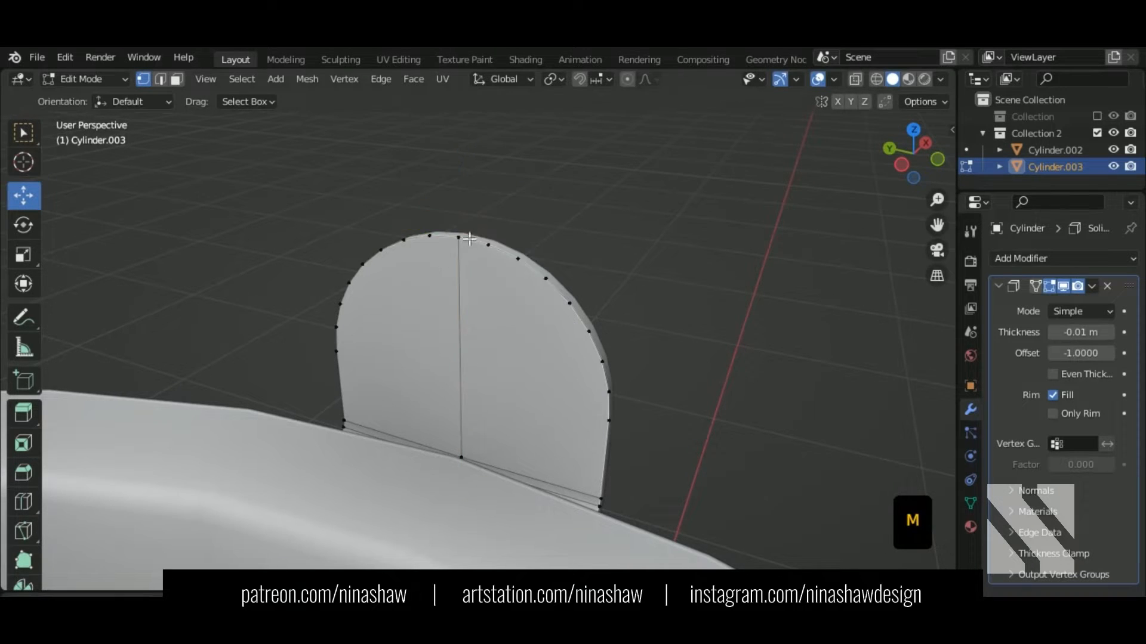
drag(458, 238, 460, 198)
key(ctrl+z)
Step: Check the bracket plate from the right-side view and return to Object Mode
middle_drag(459, 239, 548, 267)
scroll(548, 267, down, 3)
shift+middle_drag(675, 255, 376, 345)
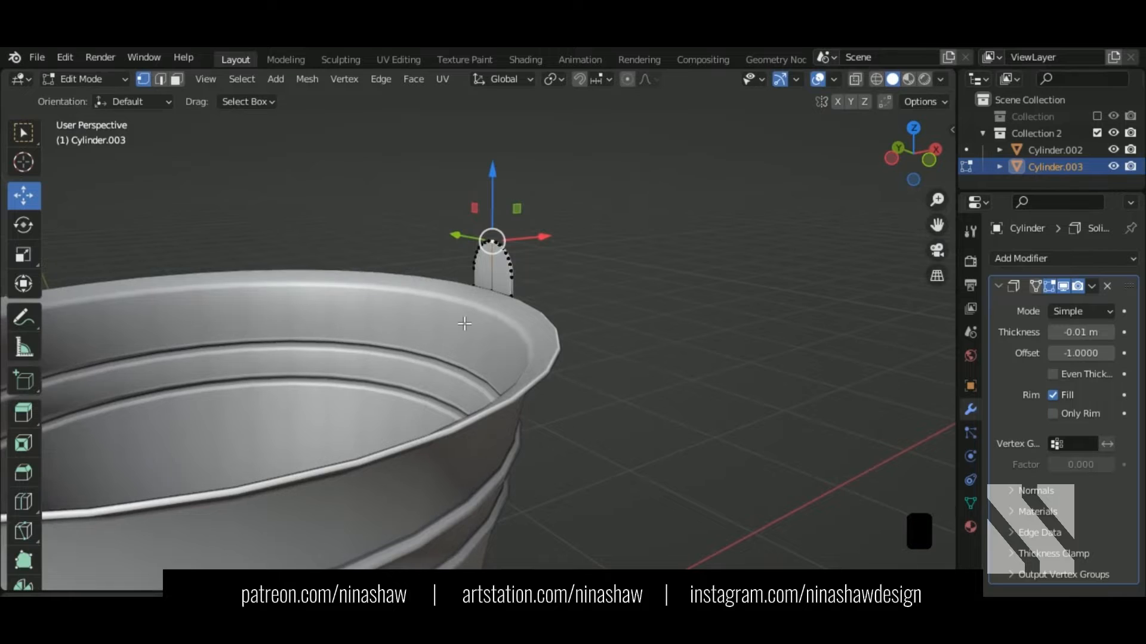
middle_drag(464, 324, 254, 321)
scroll(560, 329, down, 3)
key(KP_3)
key(Tab)
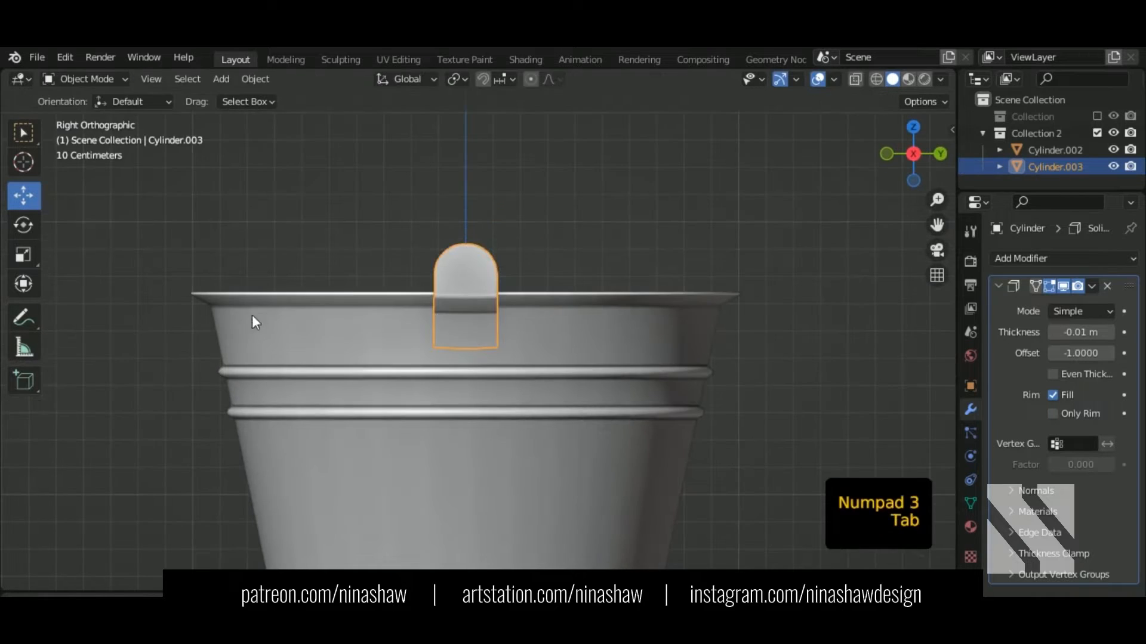
Step: Add a cylinder mesh and set its vertex count to 26
key(shift+a)
mouse_move(336, 272)
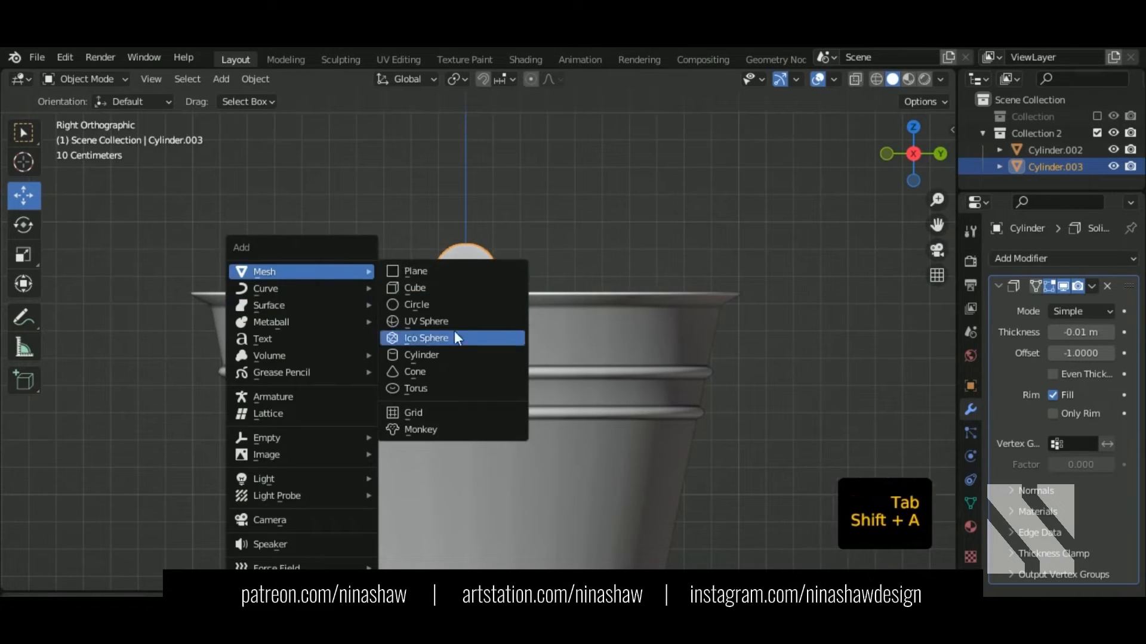
click(455, 355)
scroll(524, 245, down, 5)
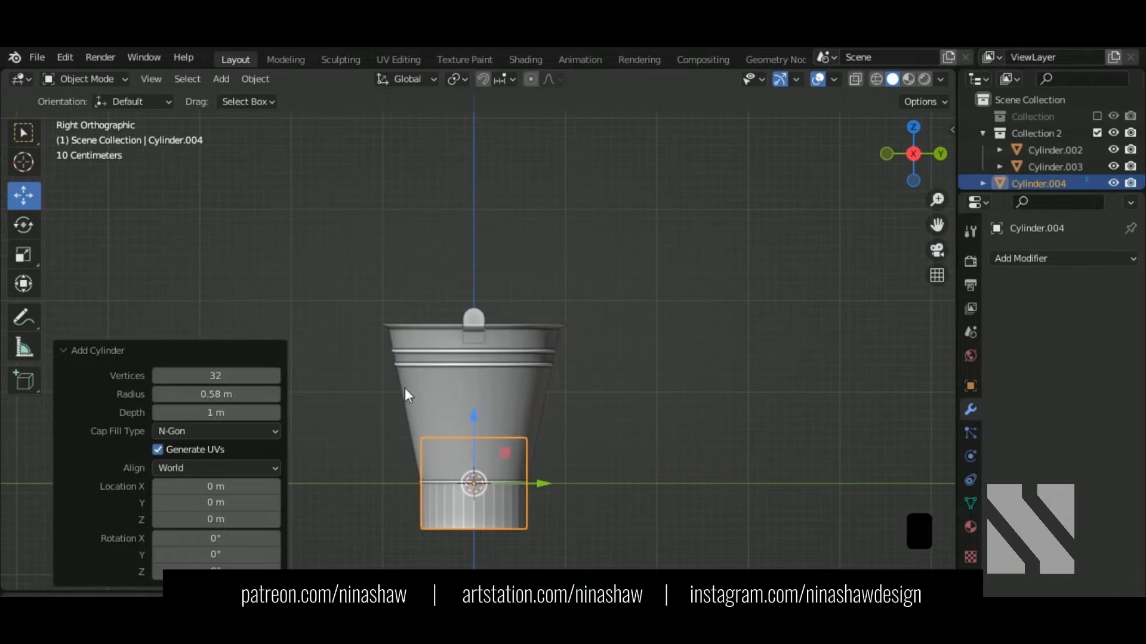
click(254, 384)
text(2)
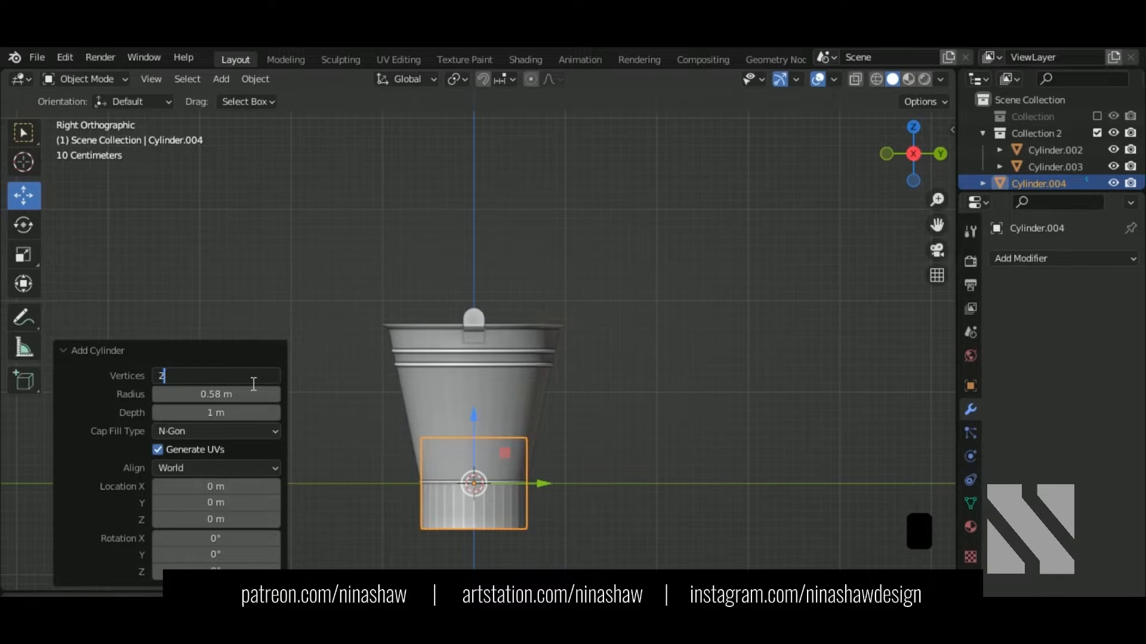
text(6)
key(Return)
Step: In top wireframe view, lower the cylinder to 24 vertices, then edit its mesh in front view
key(KP_7)
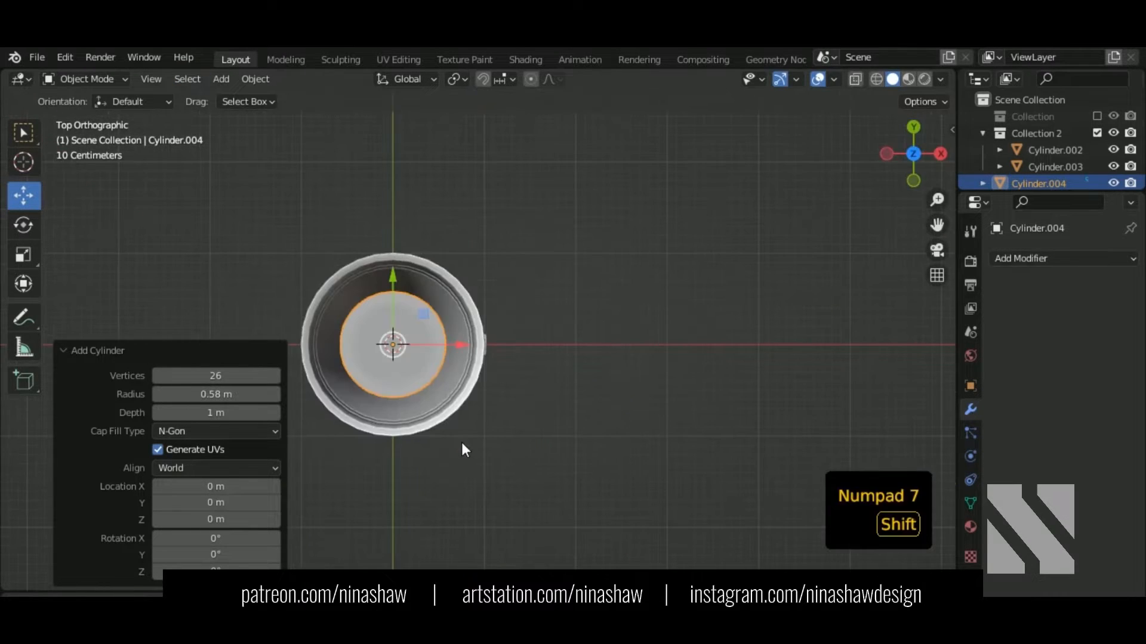
key(shift+z)
scroll(436, 353, up, 4)
scroll(427, 352, up, 5)
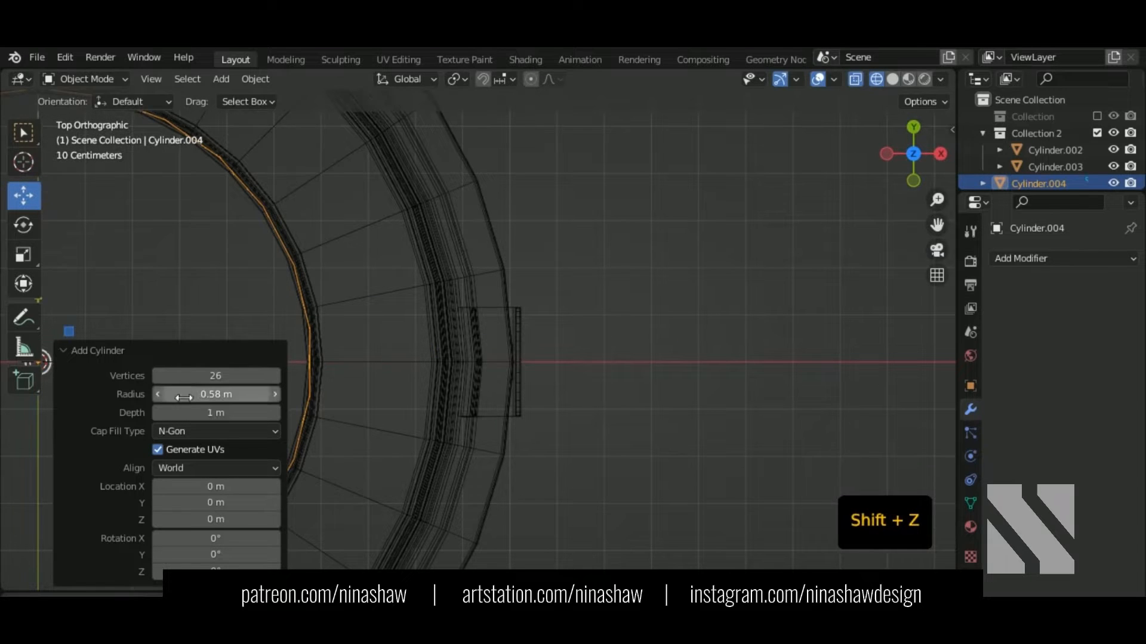
click(157, 375)
click(157, 375)
scroll(432, 367, down, 6)
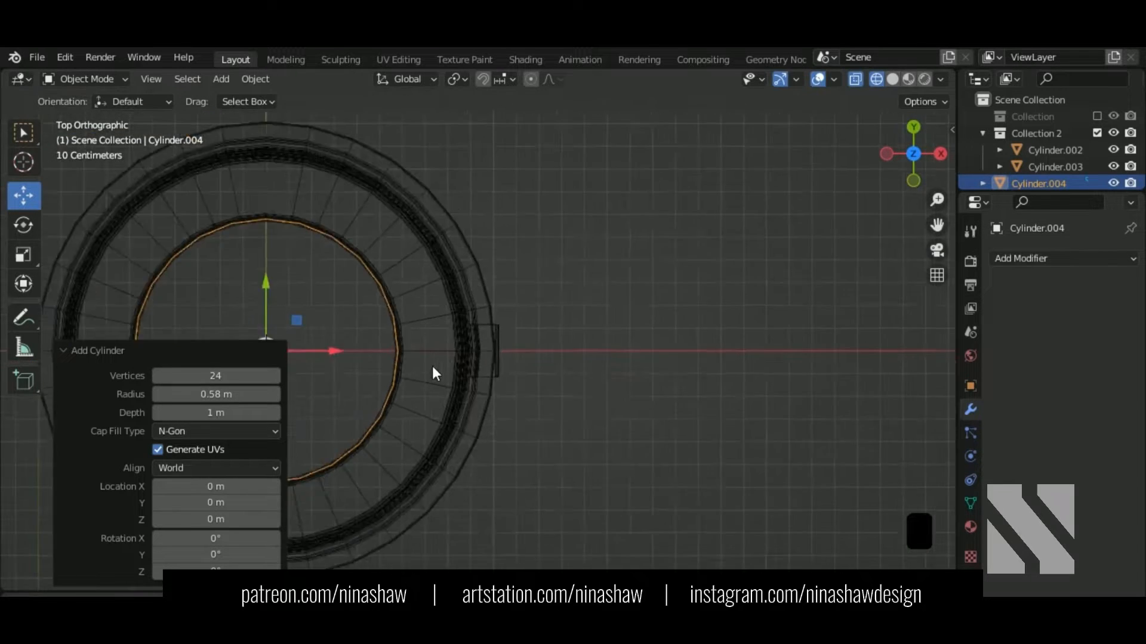
key(Tab)
key(KP_1)
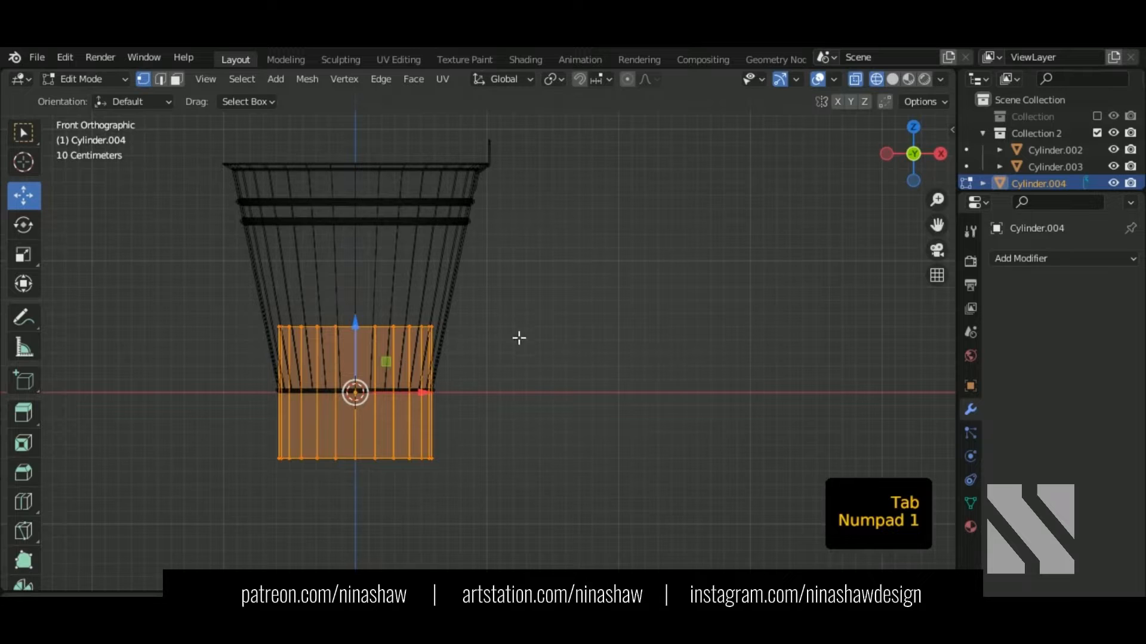
Step: Rotate the cylinder 90° onto its side and move it up to the bucket rim
key(r)
ctrl+click(414, 524)
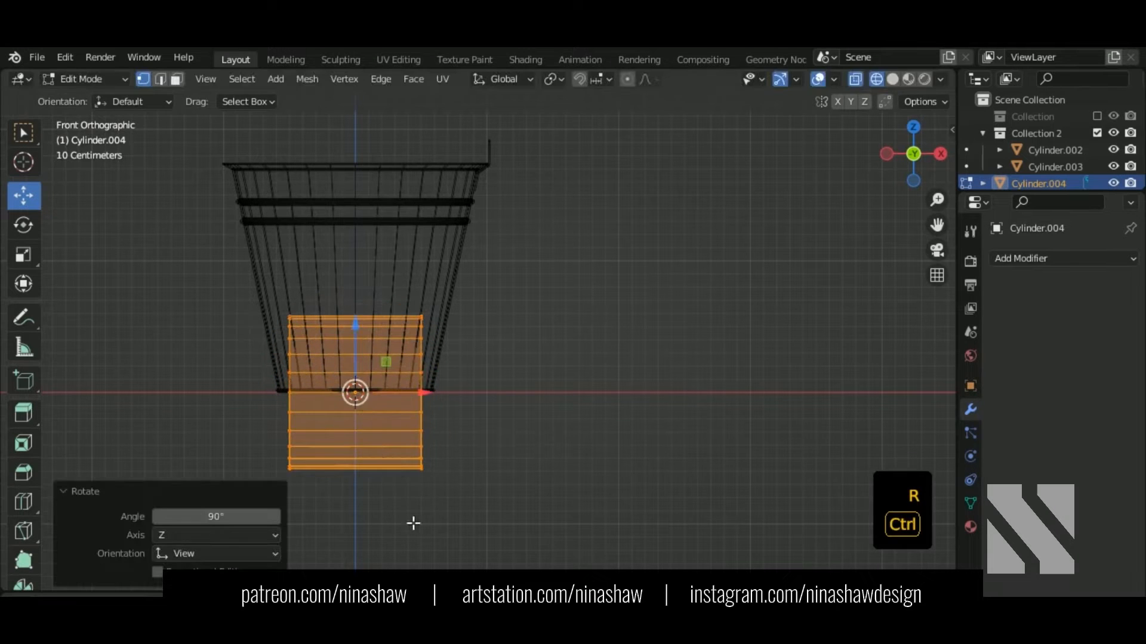
key(g)
key(z)
click(383, 138)
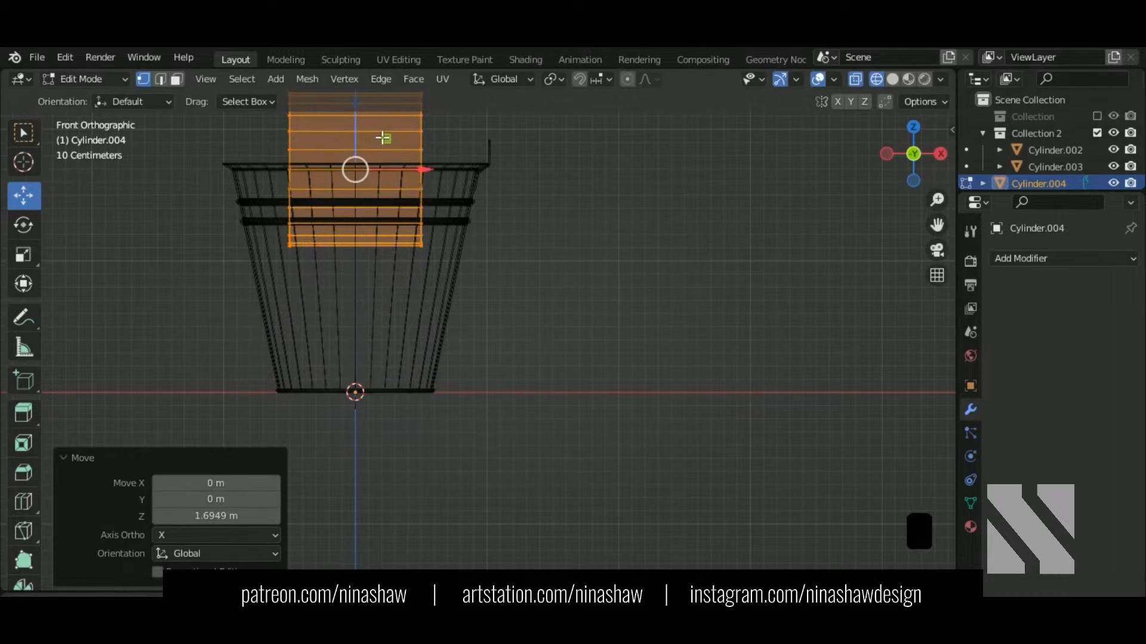
Step: Shrink the cylinder and move it to the bracket, viewing from the right in solid display
key(s)
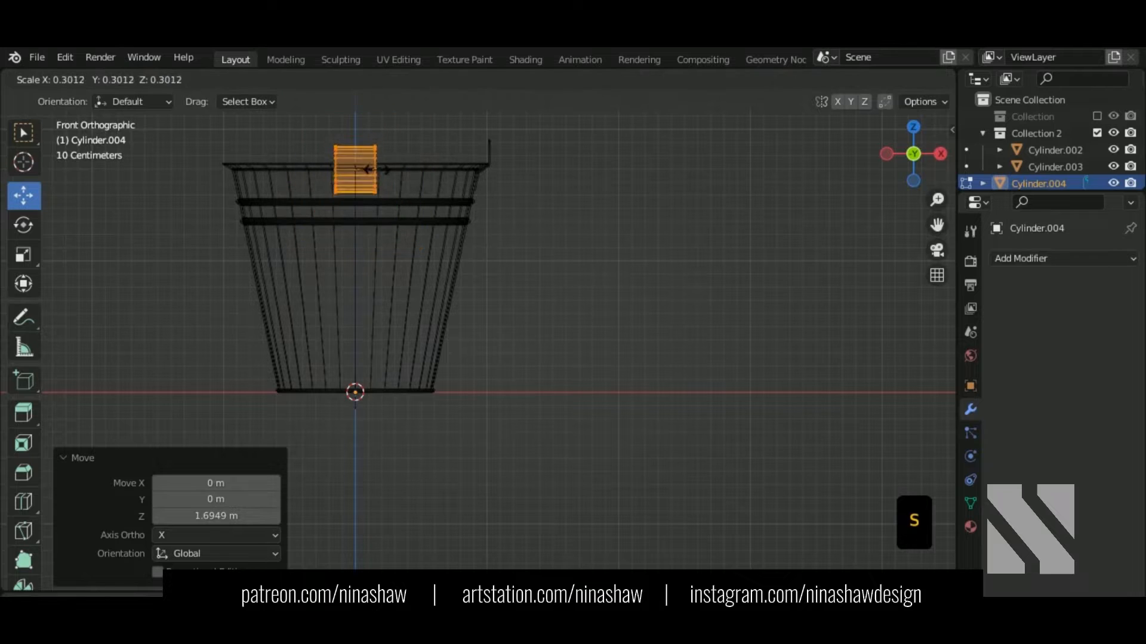
click(365, 173)
key(g)
click(535, 185)
key(KP_3)
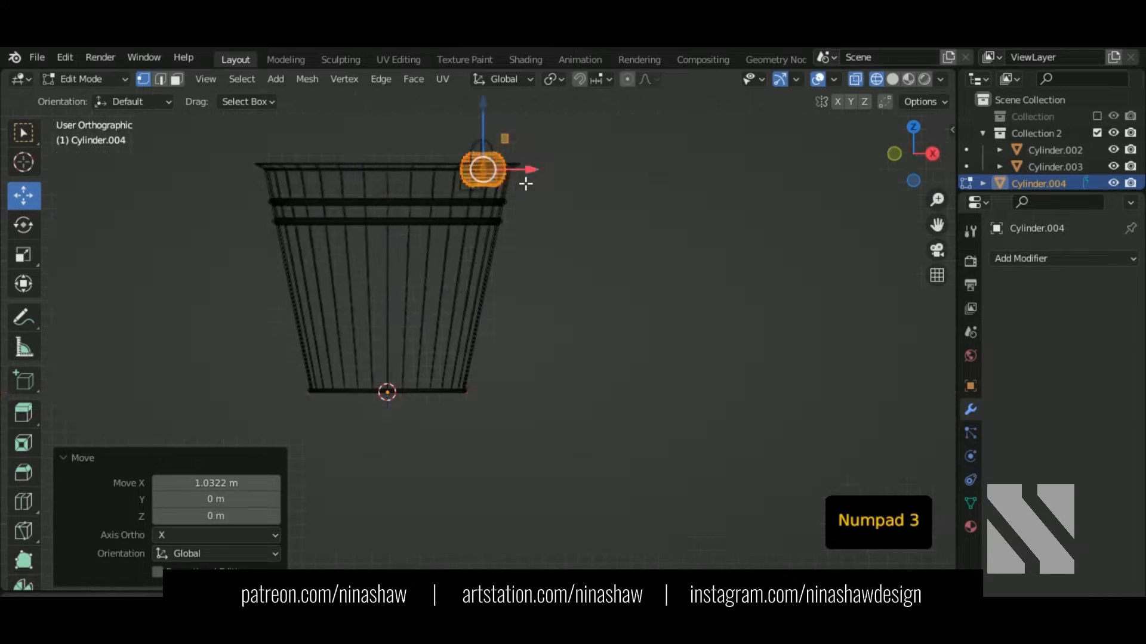
key(shift+z)
shift+middle_drag(516, 211, 499, 371)
scroll(481, 356, up, 7)
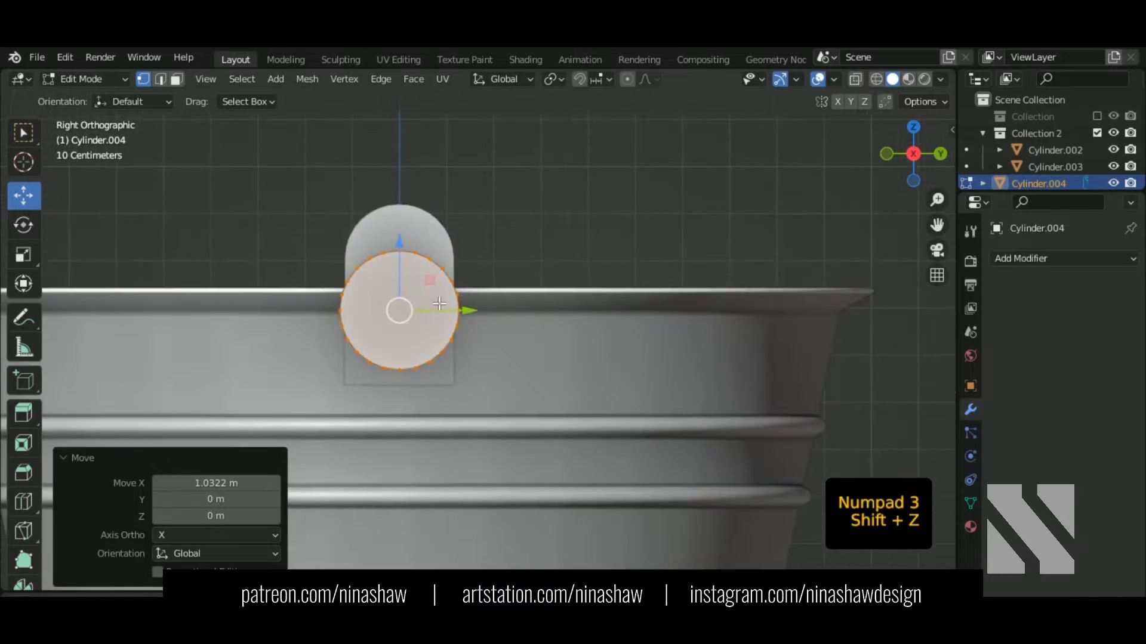
Step: Scale the cylinder to 0.483, raise it into the bracket's rounded top, then scale it 0.881
key(s)
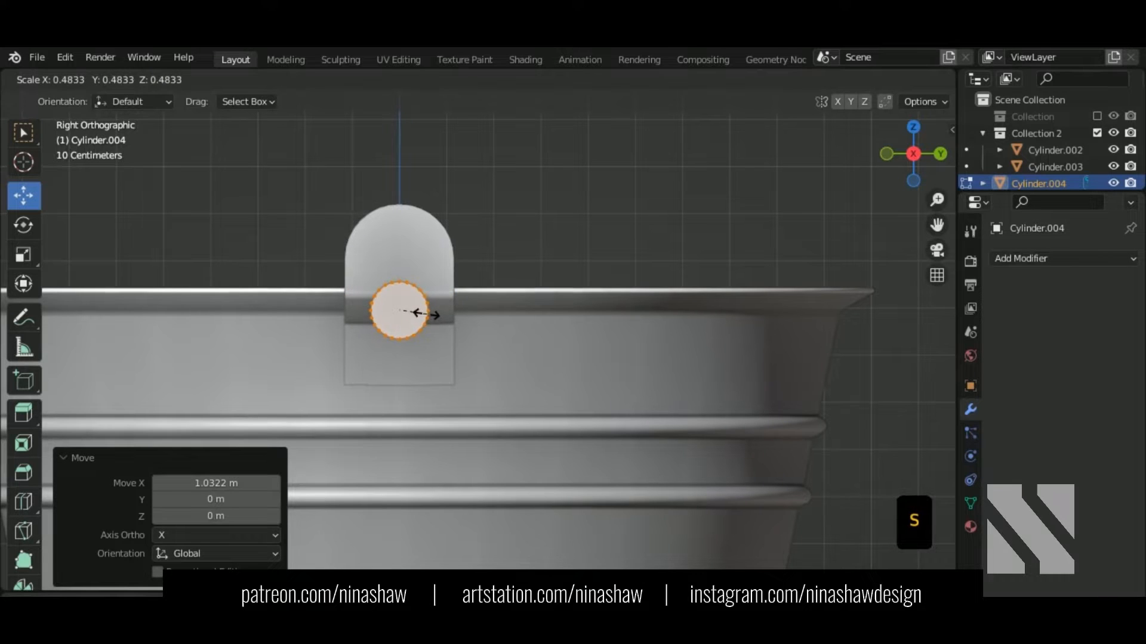
click(417, 312)
drag(401, 284, 395, 228)
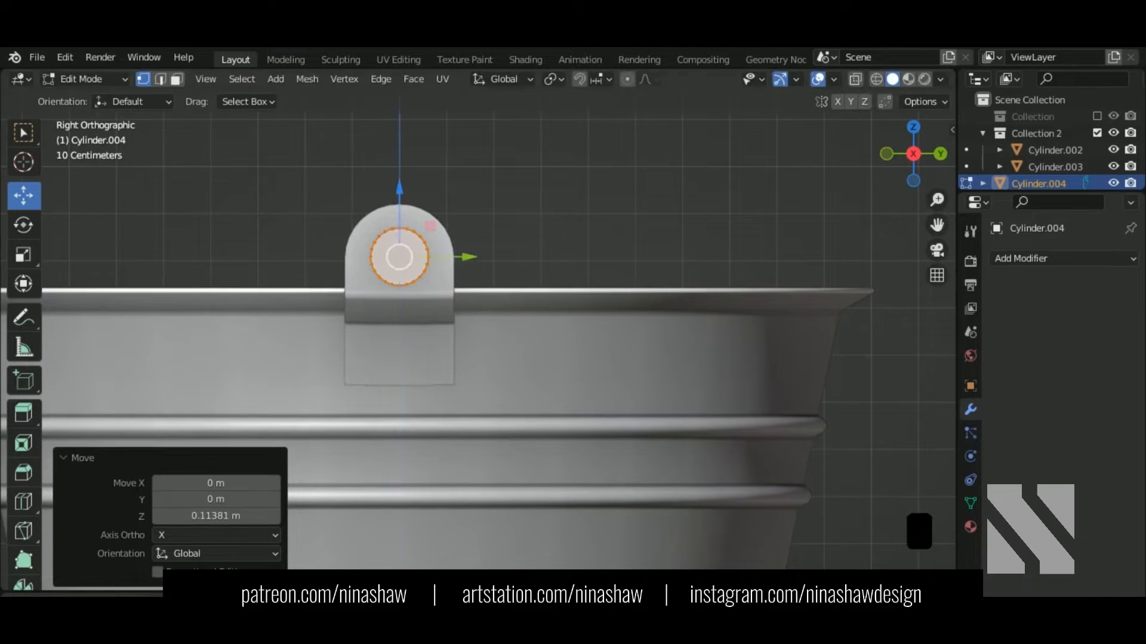
scroll(395, 228, up, 3)
key(s)
click(394, 232)
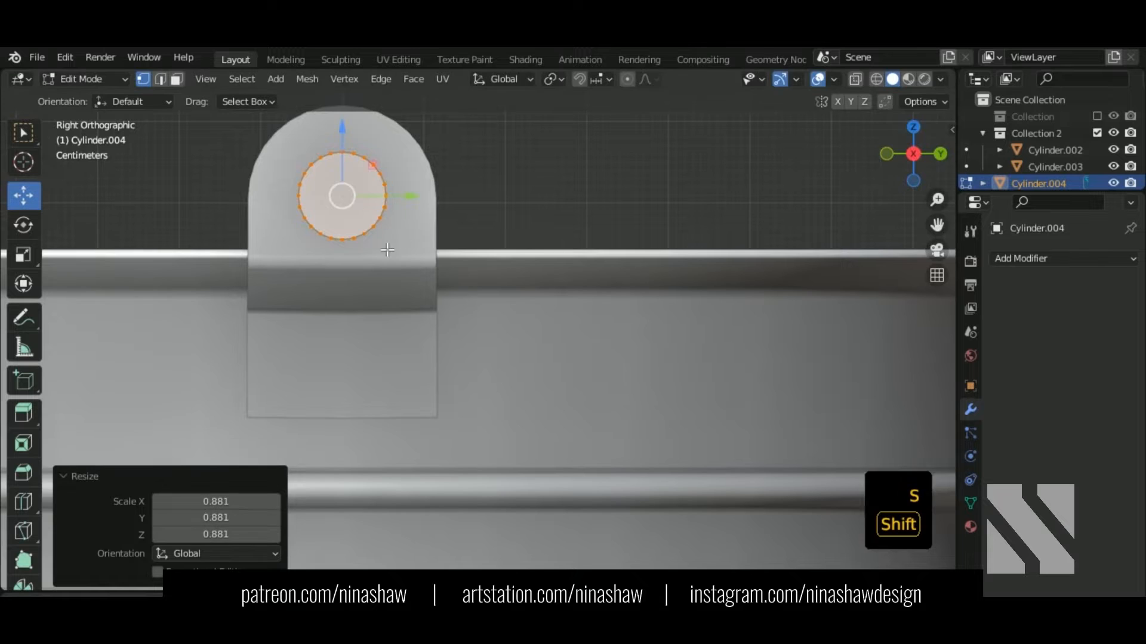
Step: Nudge the cylinder sideways so it passes through the bracket
scroll(394, 232, down, 3)
middle_drag(507, 310, 657, 392)
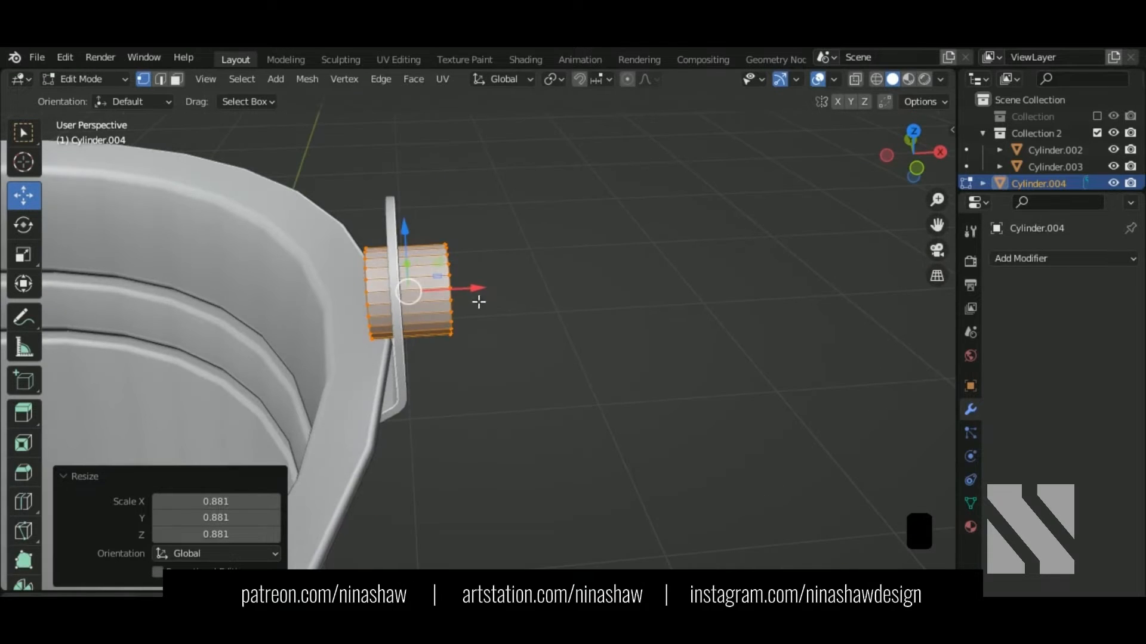
drag(472, 293, 449, 289)
middle_drag(448, 289, 398, 302)
Step: Select the bracket plate in Object Mode and collapse its Solidify modifier settings
key(Tab)
click(397, 300)
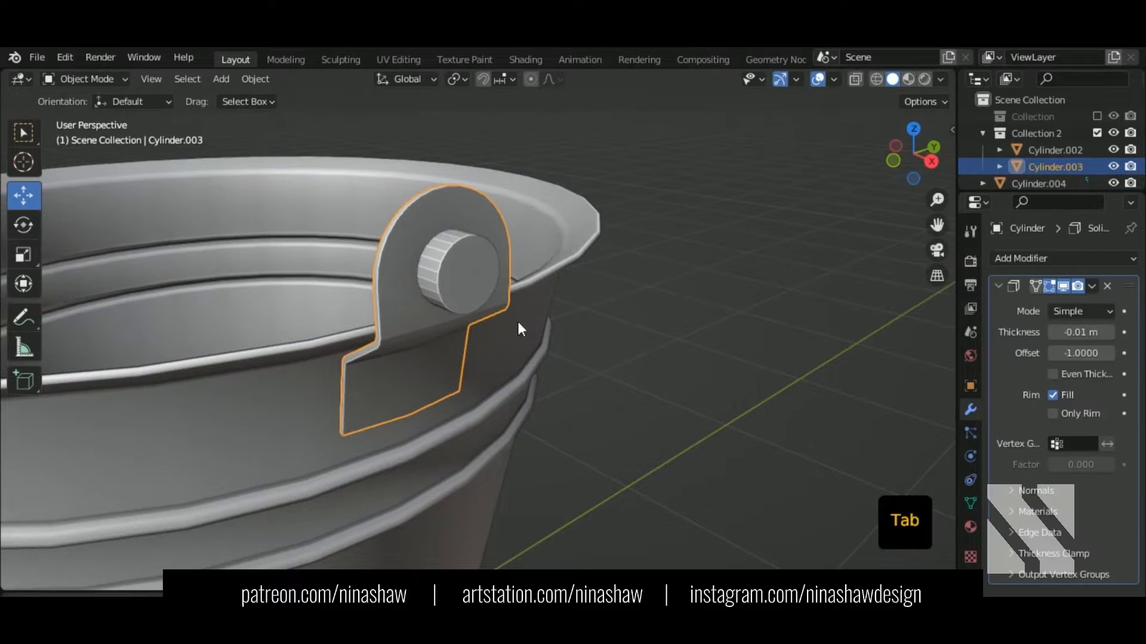
click(1091, 286)
click(1092, 288)
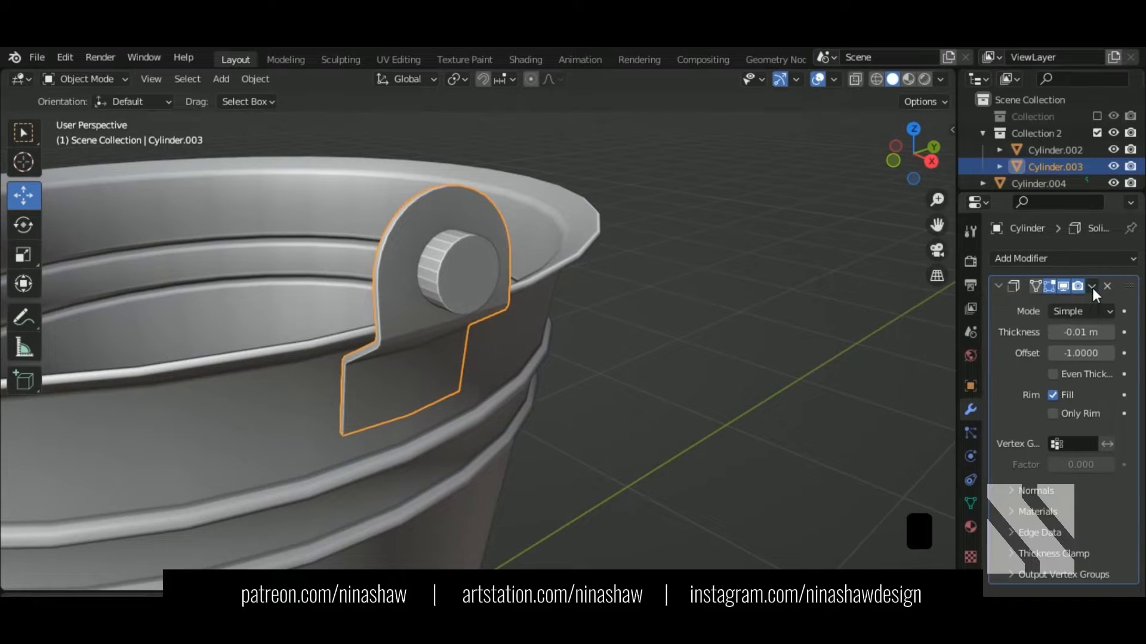
click(995, 285)
Step: Add a Boolean Difference modifier using Cylinder.004 as the cutter and apply it
click(1012, 259)
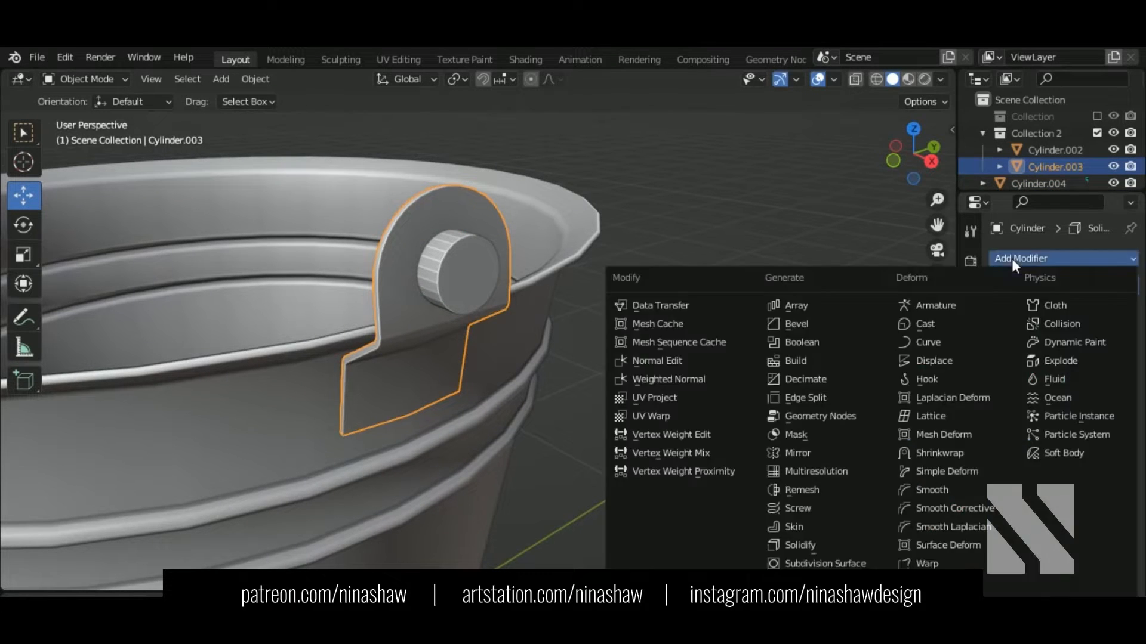
click(812, 342)
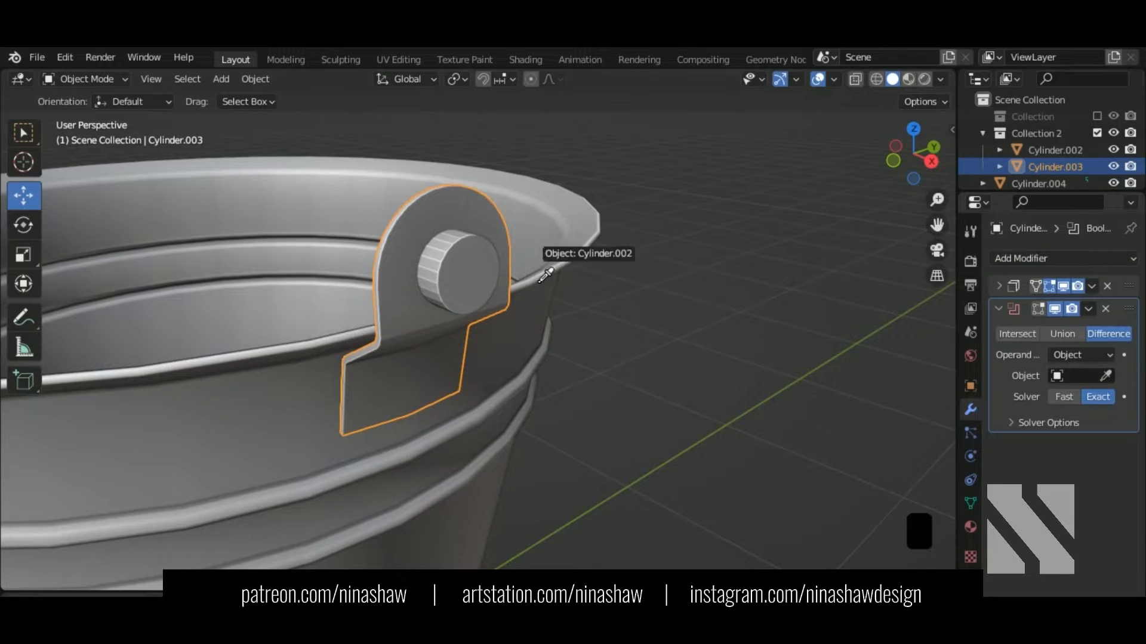
click(1089, 309)
click(1020, 327)
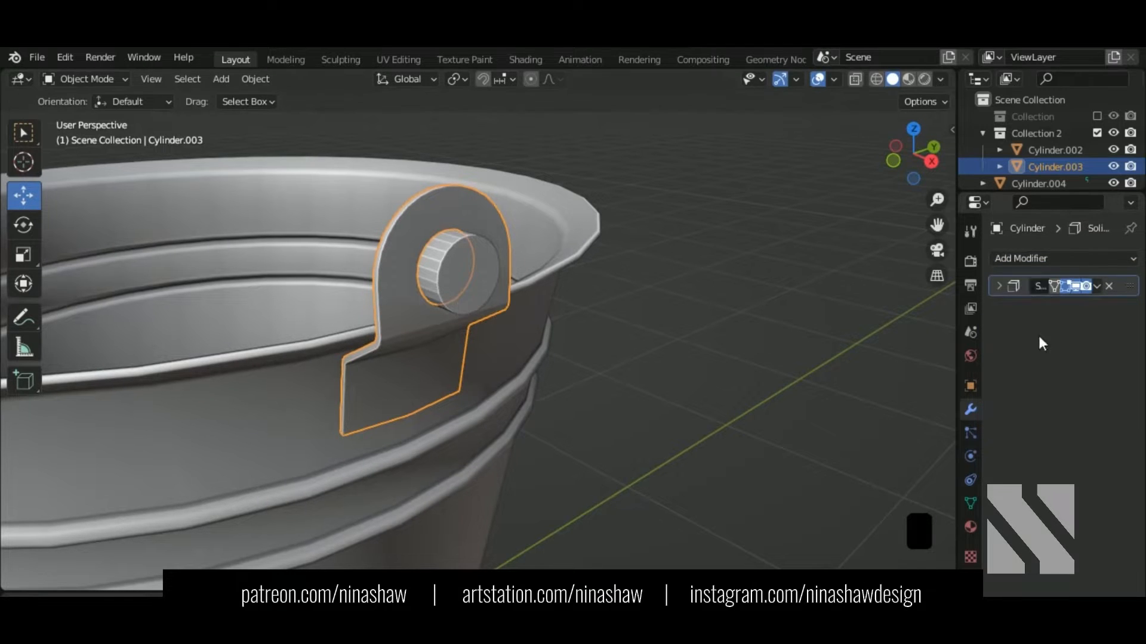
Step: Delete Cylinder.004 and inspect the hole, reselecting the bracket plate
click(482, 277)
key(Delete)
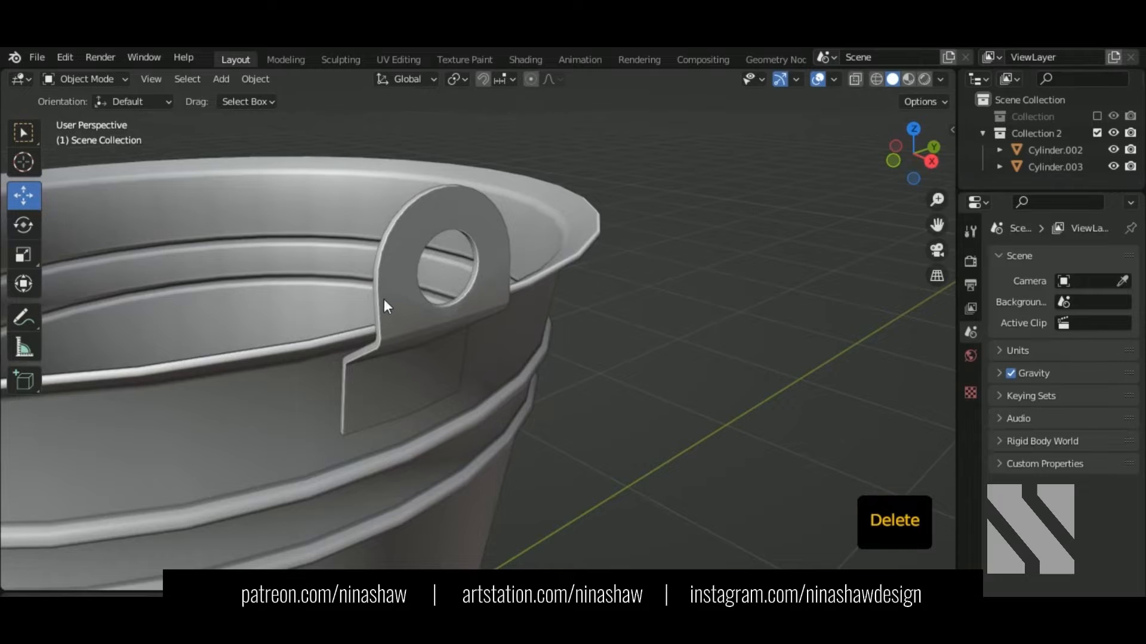
middle_drag(384, 307, 492, 303)
key(Tab)
click(341, 265)
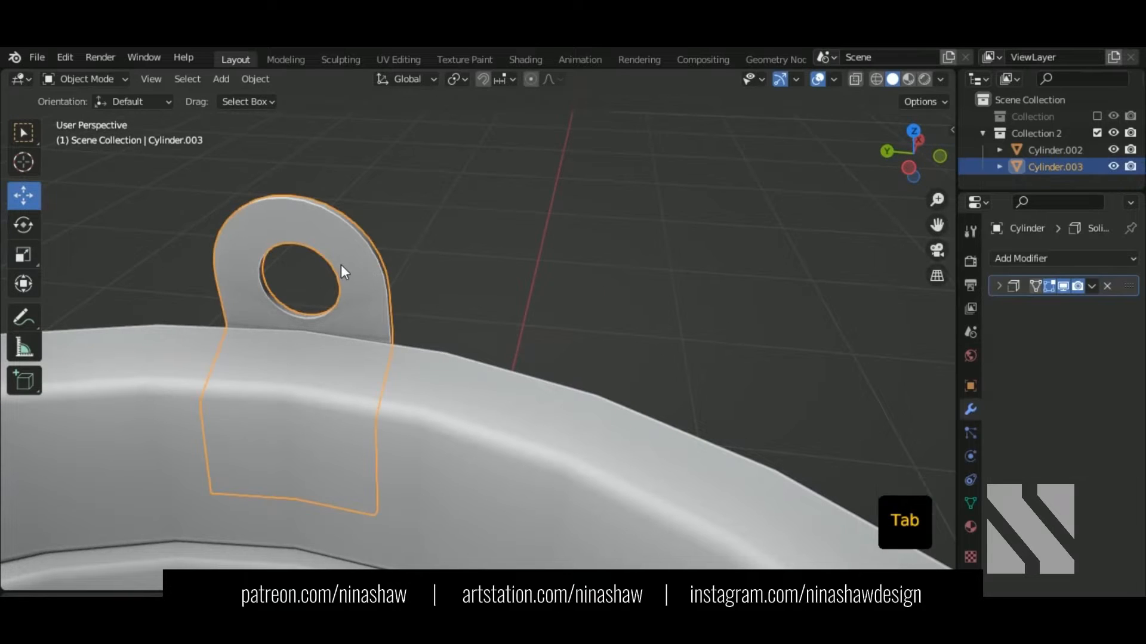
Step: Merge the stray vertex at the bottom of the hole into its neighbour with M > At Last
key(Tab)
shift+middle_drag(341, 264, 477, 339)
scroll(474, 346, up, 2)
scroll(385, 410, up, 3)
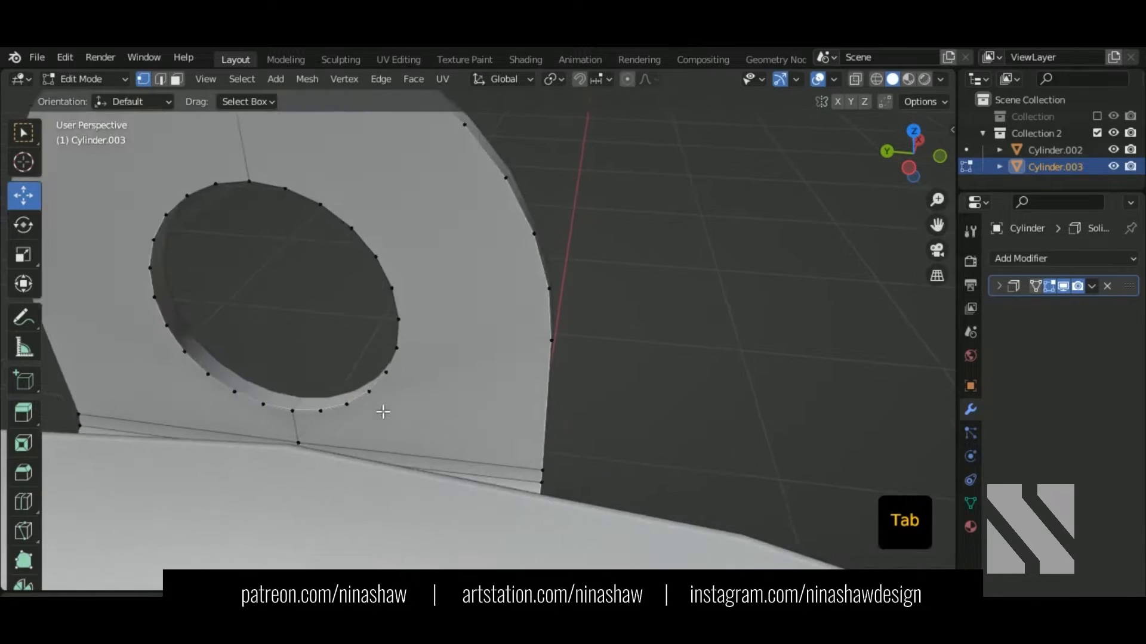
shift+middle_drag(384, 412, 452, 381)
scroll(477, 394, up, 2)
click(459, 384)
drag(376, 367, 365, 364)
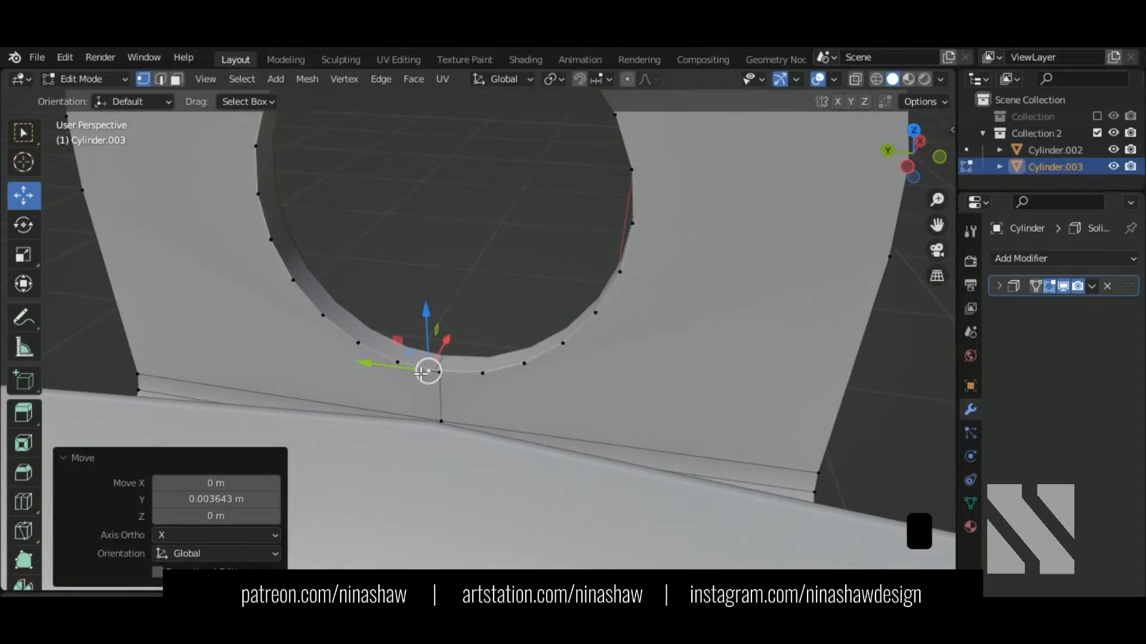
shift+click(445, 382)
key(m)
click(499, 412)
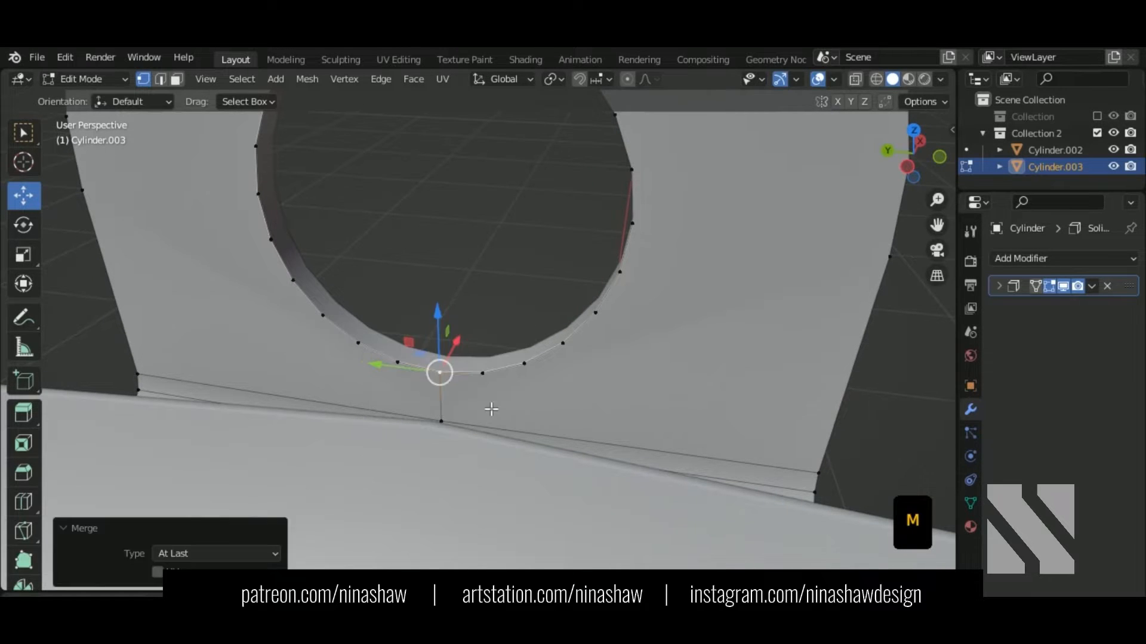
drag(433, 348, 444, 333)
key(ctrl+z)
Step: Merge the vertex above the hole into the hole's top rim vertex with M > At Last
scroll(625, 271, down, 2)
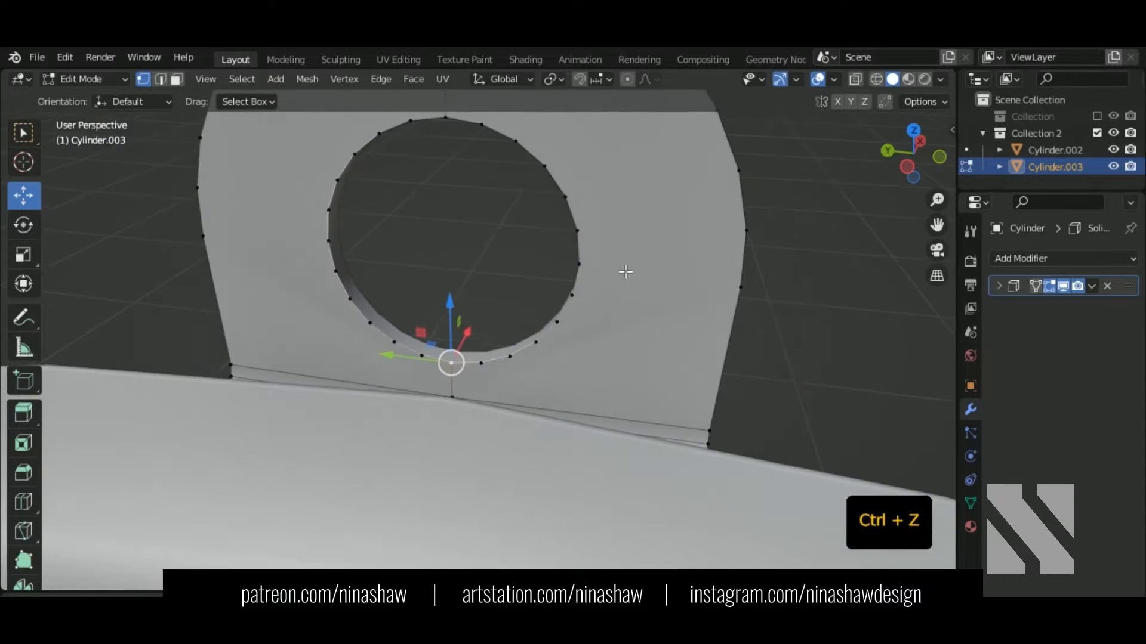
middle_drag(606, 267, 641, 171)
click(445, 140)
shift+middle_drag(445, 140, 467, 285)
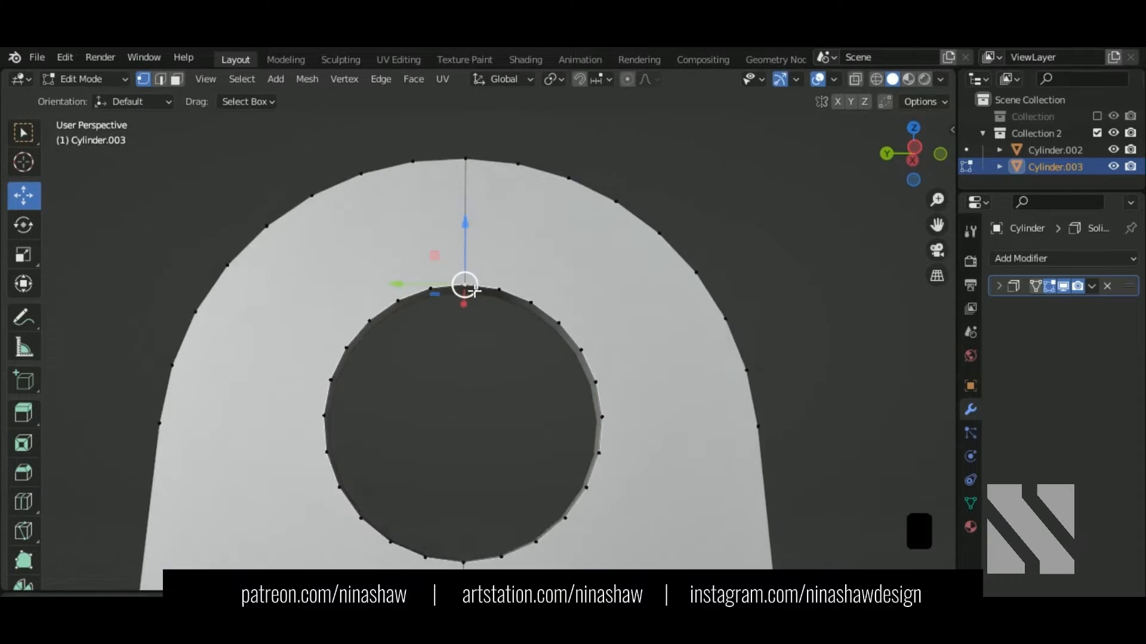
scroll(467, 269, up, 2)
drag(469, 226, 470, 198)
shift+click(464, 261)
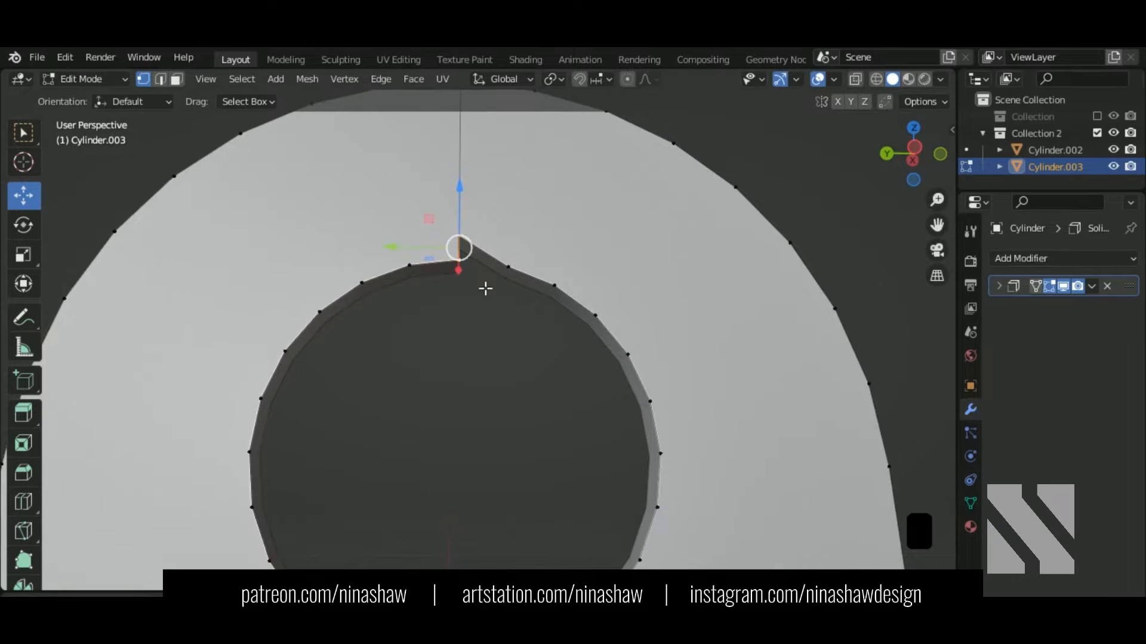
key(m)
click(480, 283)
middle_drag(453, 322, 469, 258)
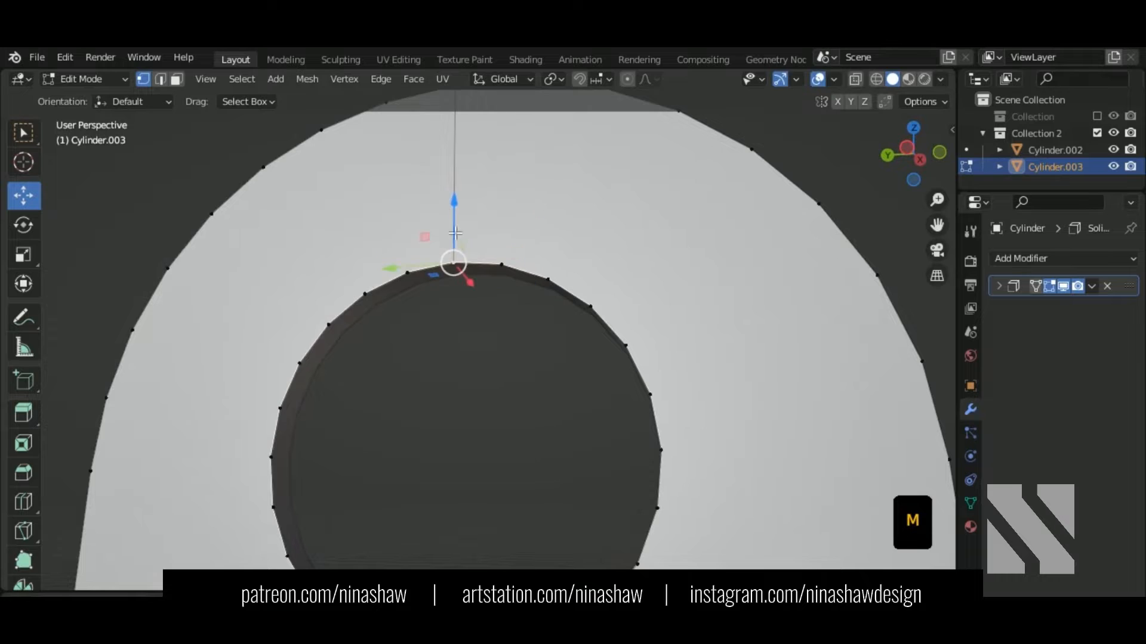
drag(455, 234, 455, 207)
key(ctrl+z)
scroll(501, 287, down, 1)
middle_drag(577, 338, 600, 357)
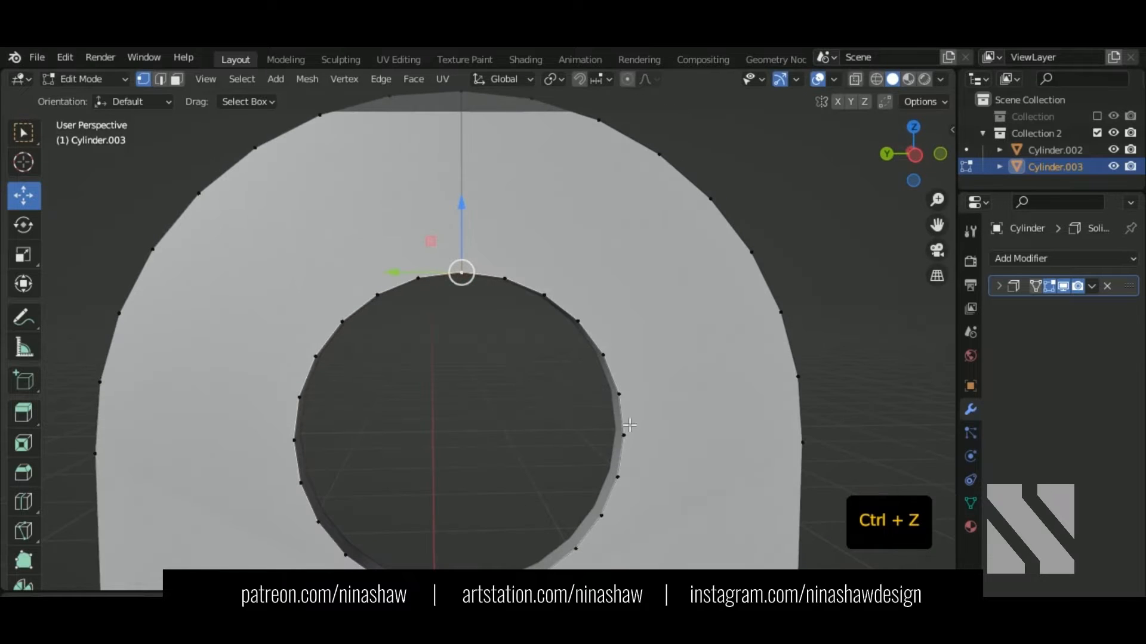
Step: Join the hole's left rim vertex to the outer left edge vertex with J
shift+click(807, 447)
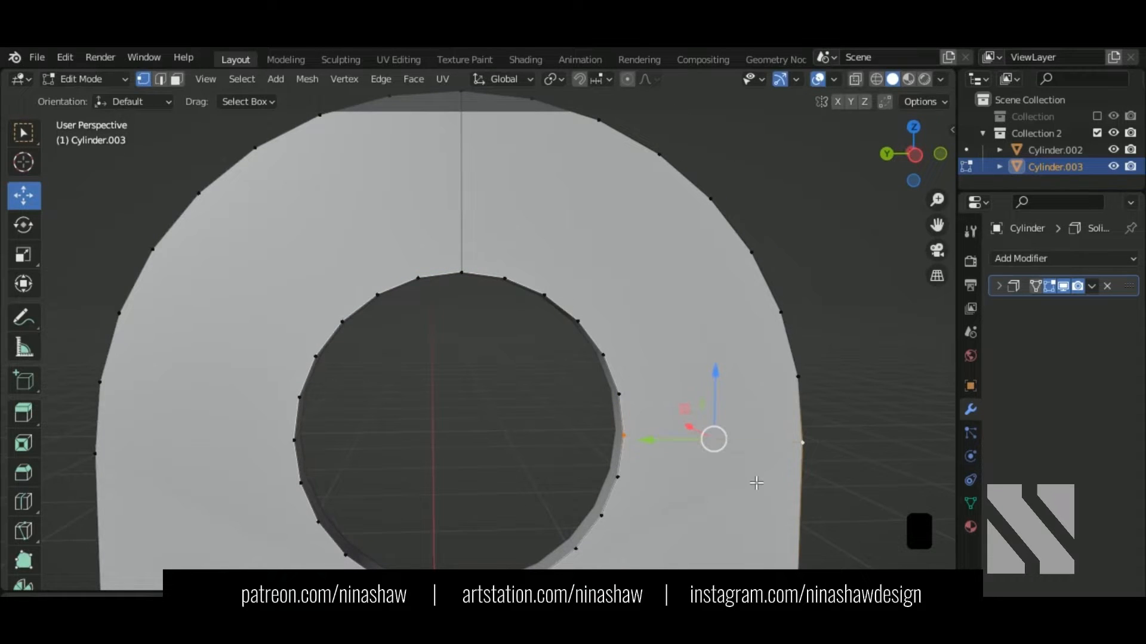
click(295, 441)
shift+click(97, 454)
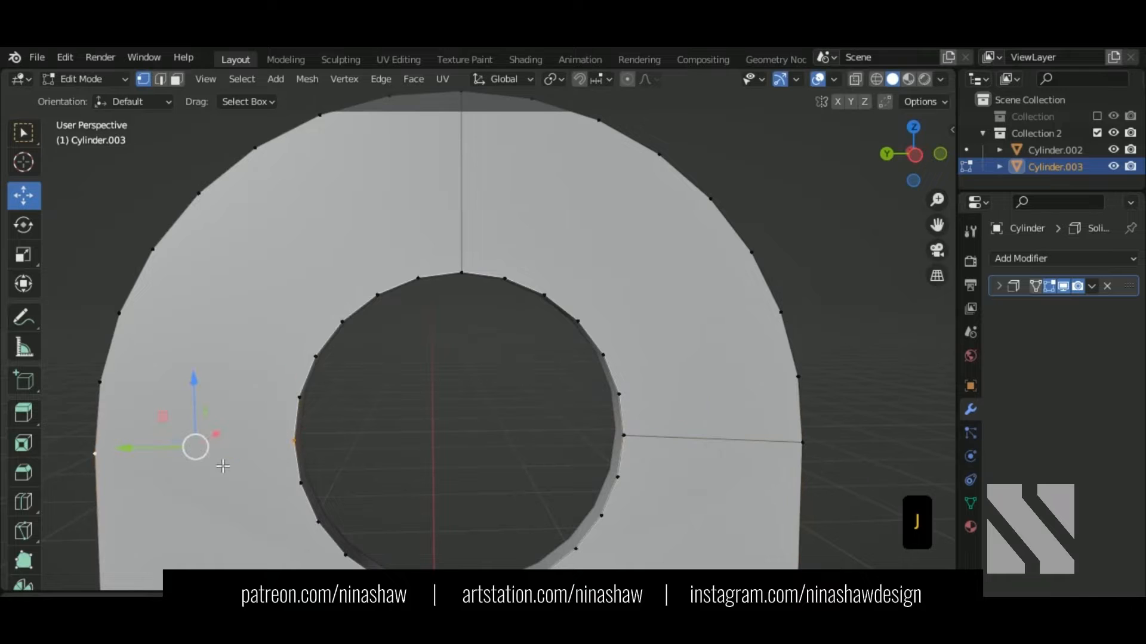
key(j)
scroll(236, 463, down, 2)
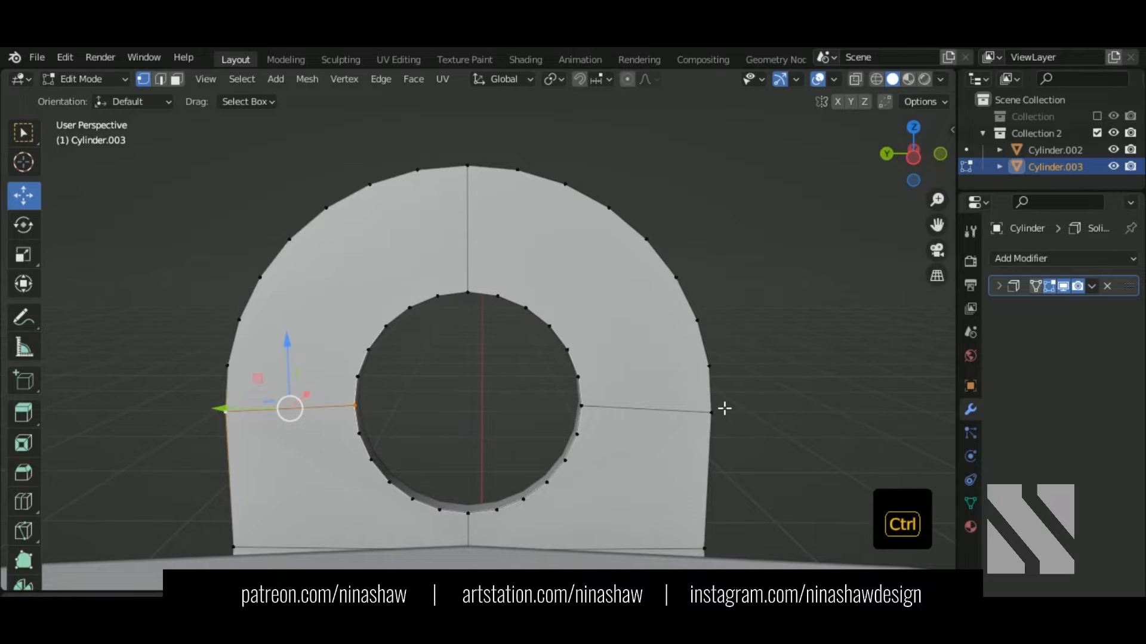
Step: Connect inner and outer vertex pairs across the top of the arch, repeating with Shift+R
click(438, 295)
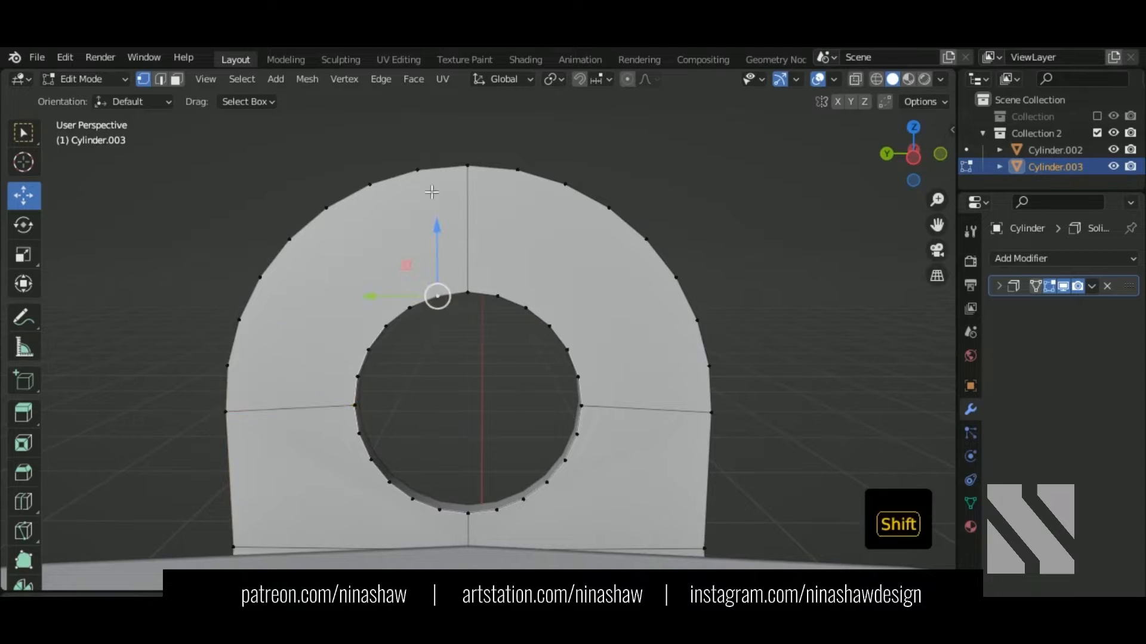
shift+click(418, 170)
click(497, 295)
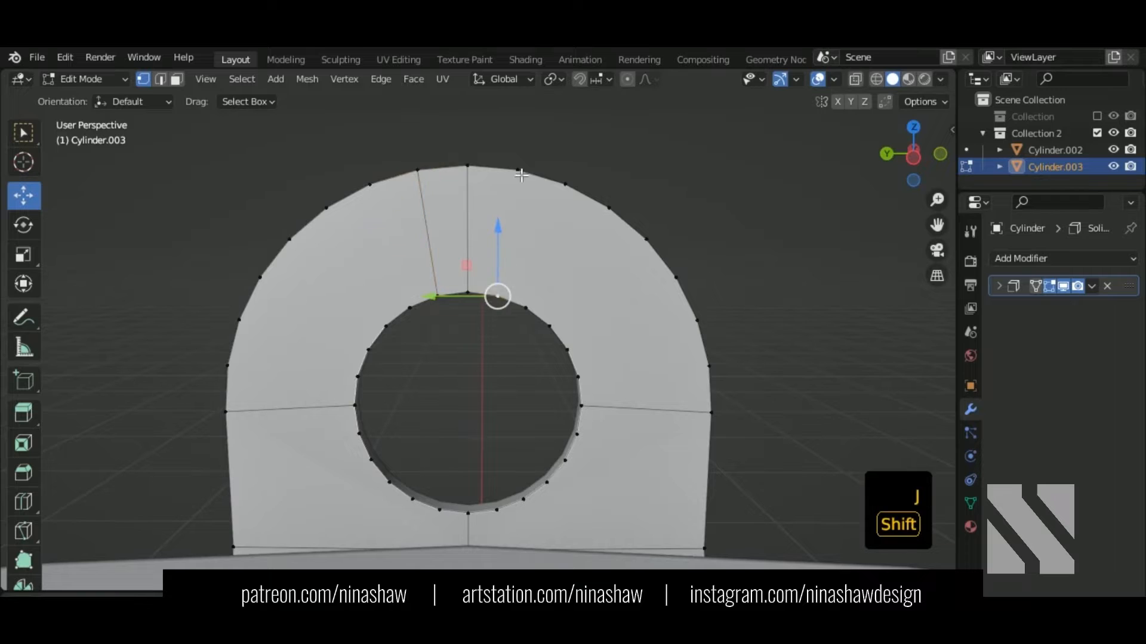
shift+click(517, 170)
key(shift+r)
click(528, 309)
shift+click(565, 184)
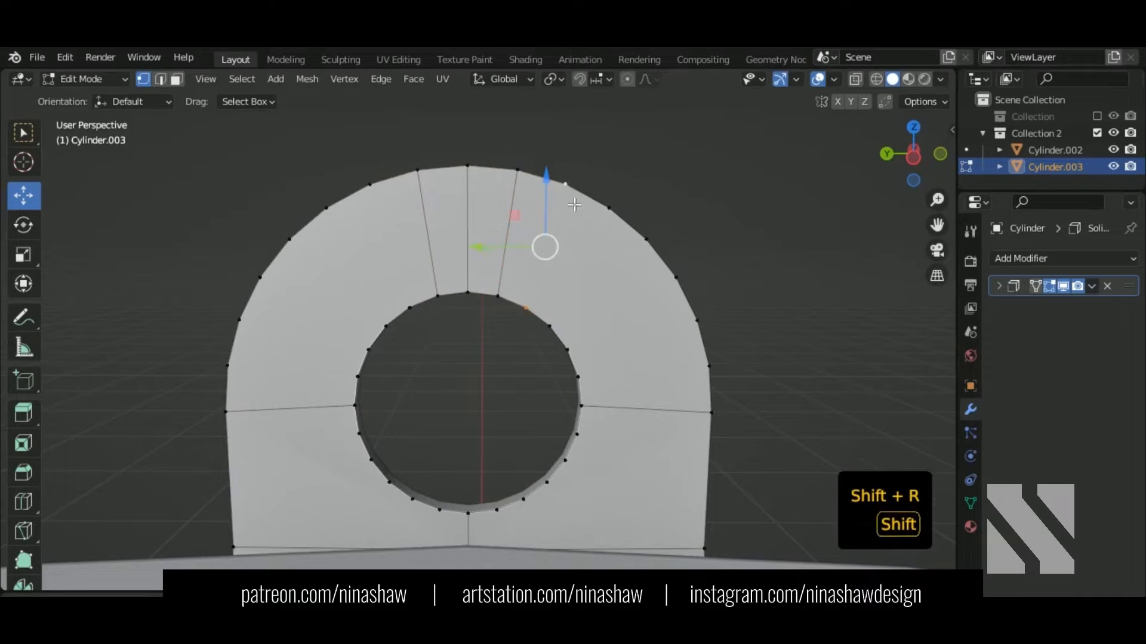
key(shift+r)
click(410, 308)
shift+click(370, 183)
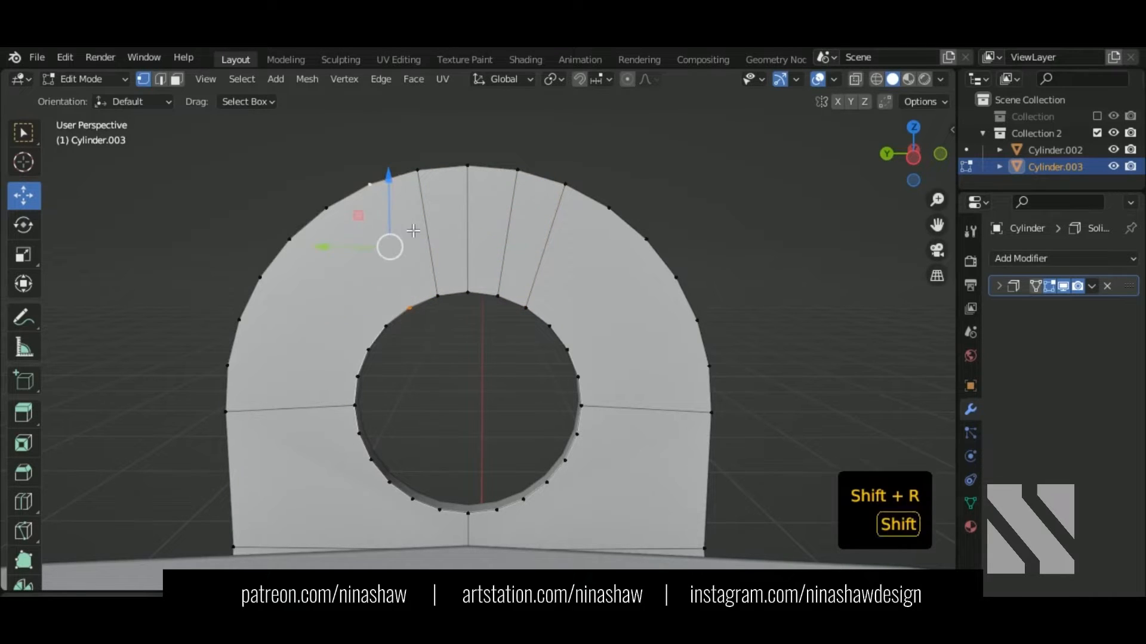
key(shift+r)
Step: Extend radial edges down the hole's left side to the bracket's outer edge
click(385, 326)
shift+click(326, 207)
key(shift+r)
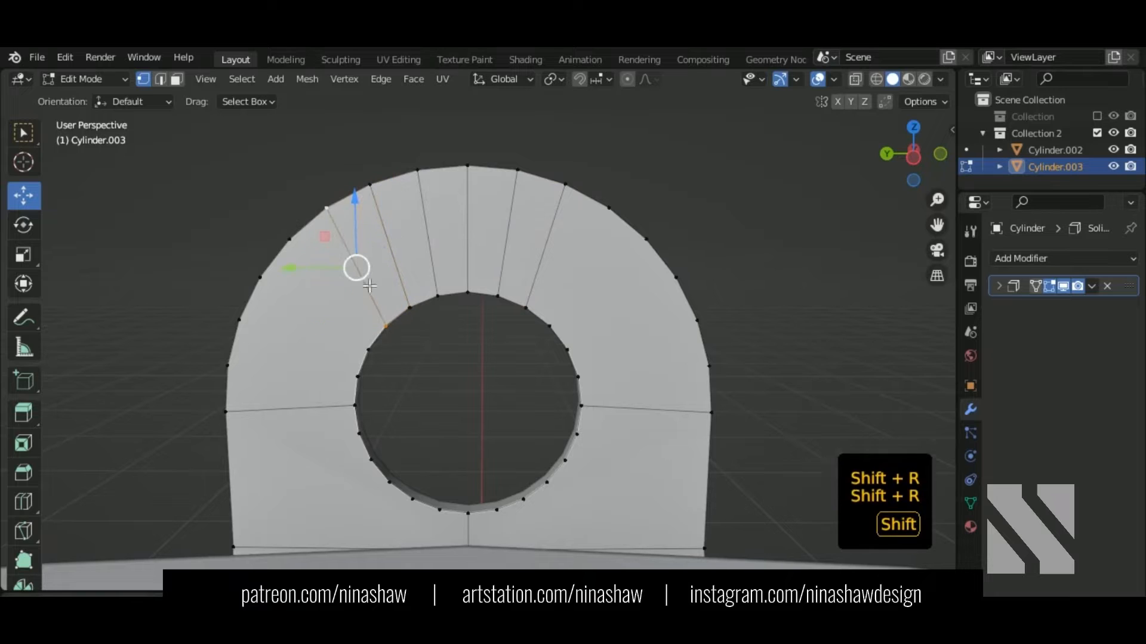
click(367, 349)
shift+click(290, 239)
key(shift+r)
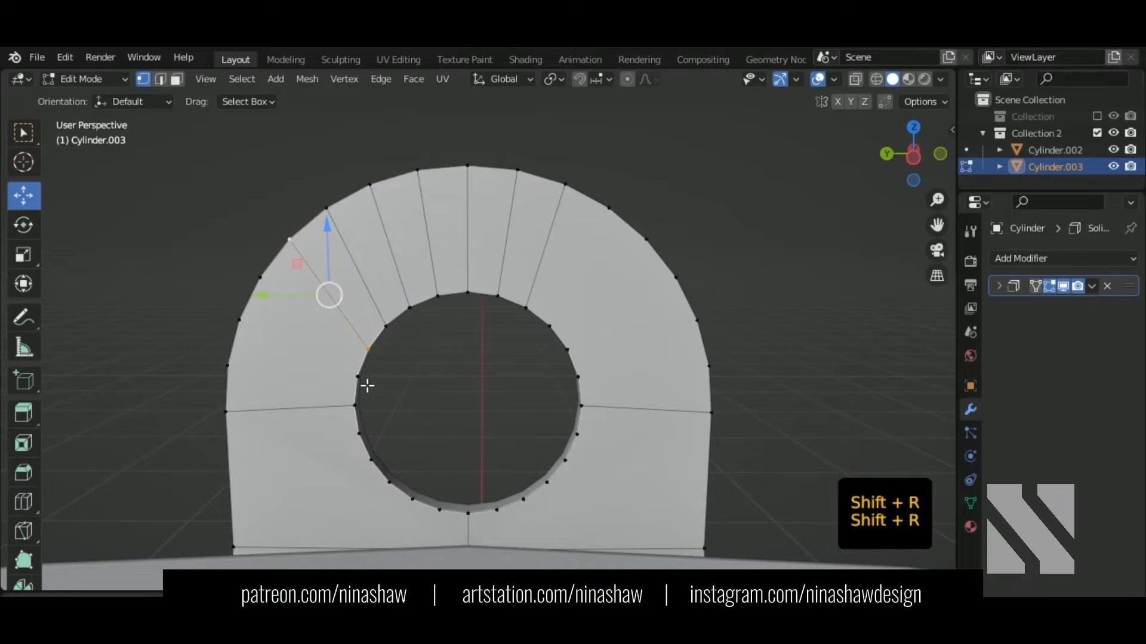
click(357, 376)
shift+click(260, 277)
key(shift+r)
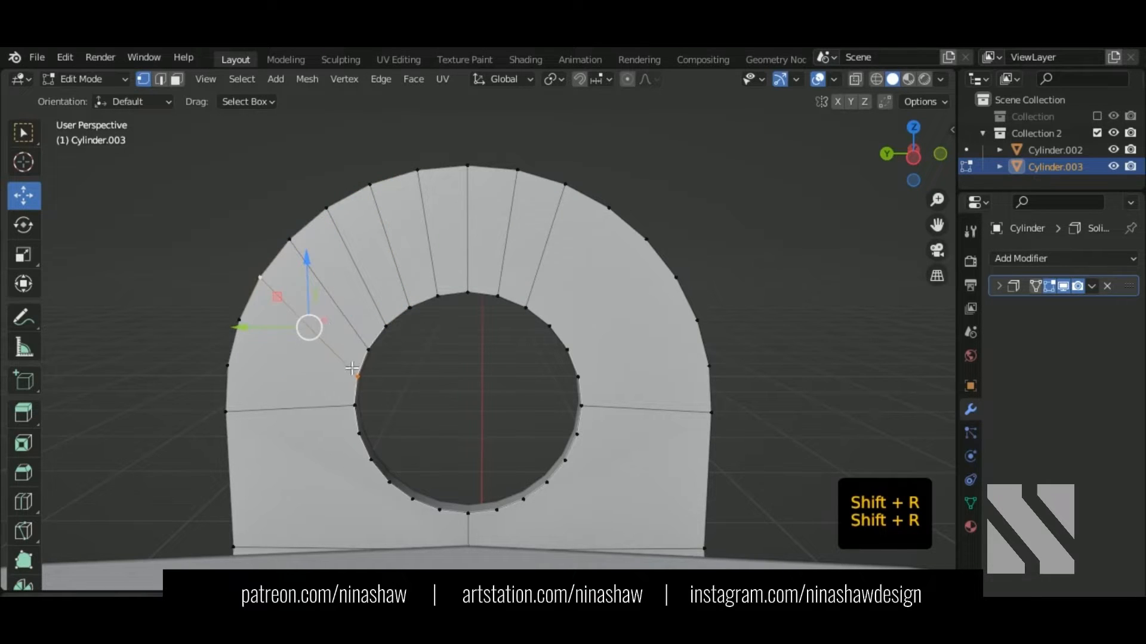
click(357, 406)
shift+click(238, 320)
key(shift+r)
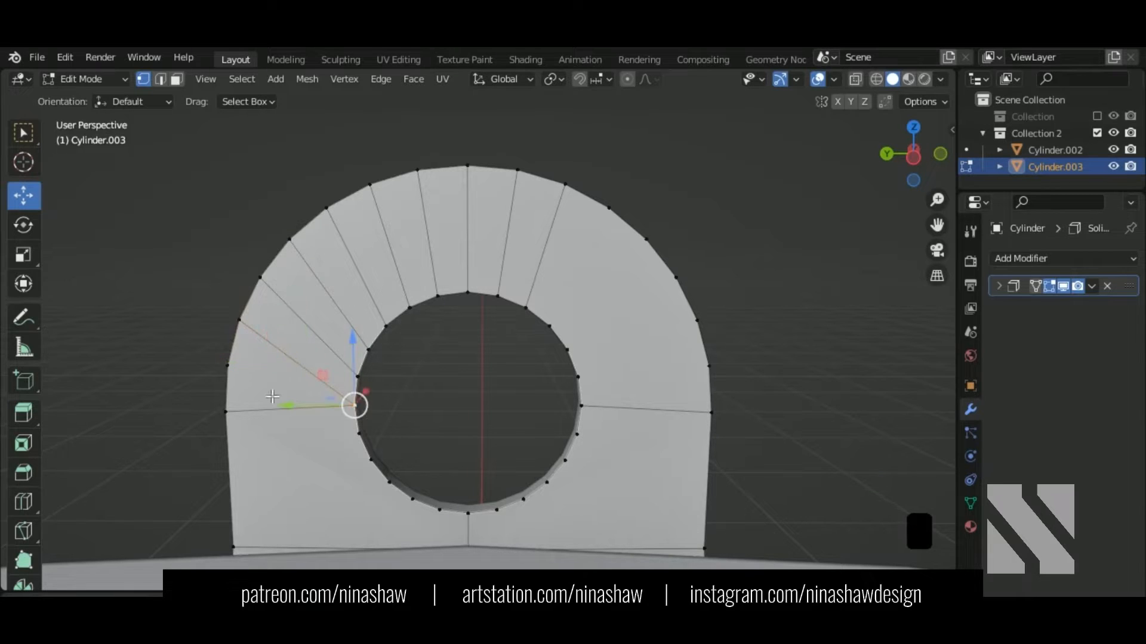
Step: Add radial edges from the hole's right side to the outer boundary
shift+click(236, 373)
key(shift+r)
shift+middle_drag(330, 446, 347, 346)
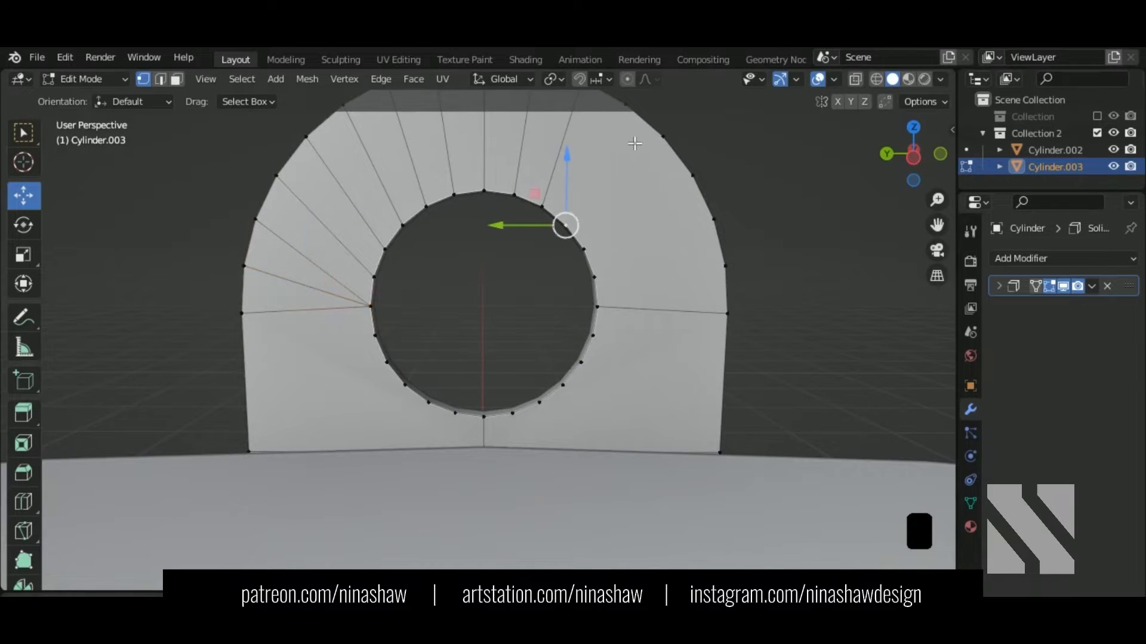
shift+click(629, 118)
key(shift+r)
shift+middle_drag(634, 227, 599, 316)
click(559, 340)
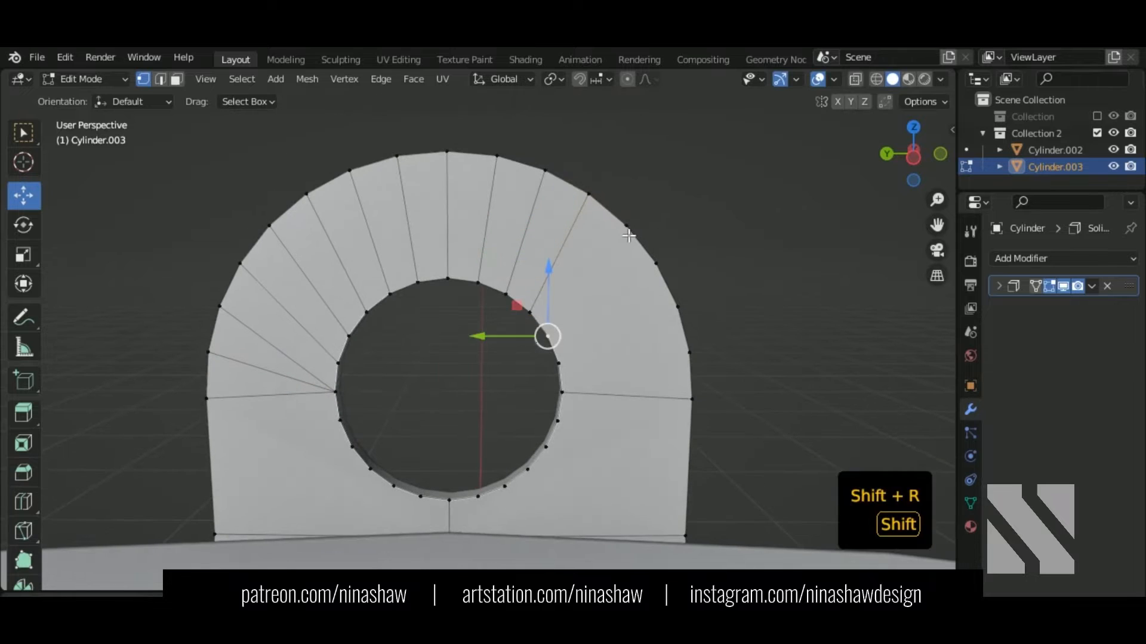
key(shift+r)
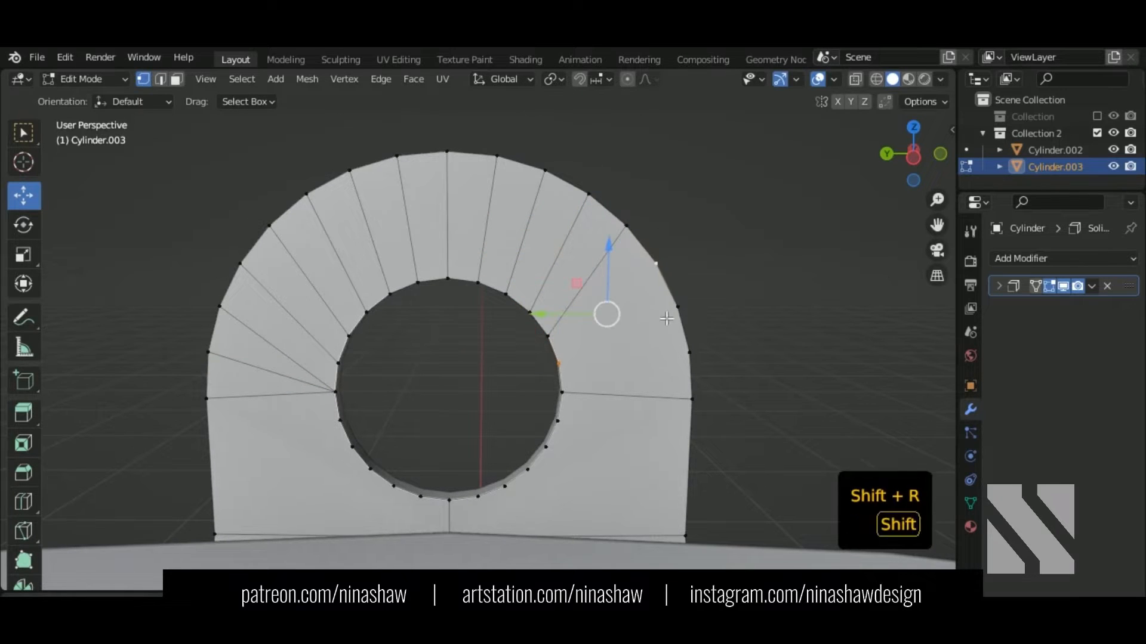
key(shift+r)
Step: Link the lowest right and left rim vertices to the bracket's outer corner vertices
click(560, 392)
shift+click(678, 307)
key(shift+r)
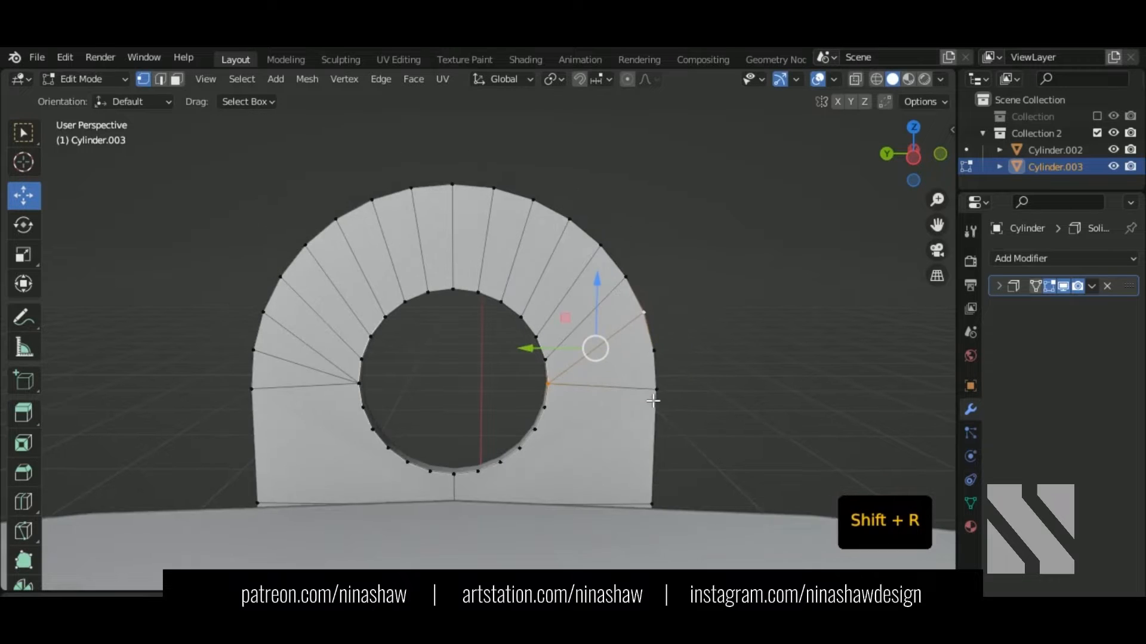
shift+middle_drag(618, 440, 573, 392)
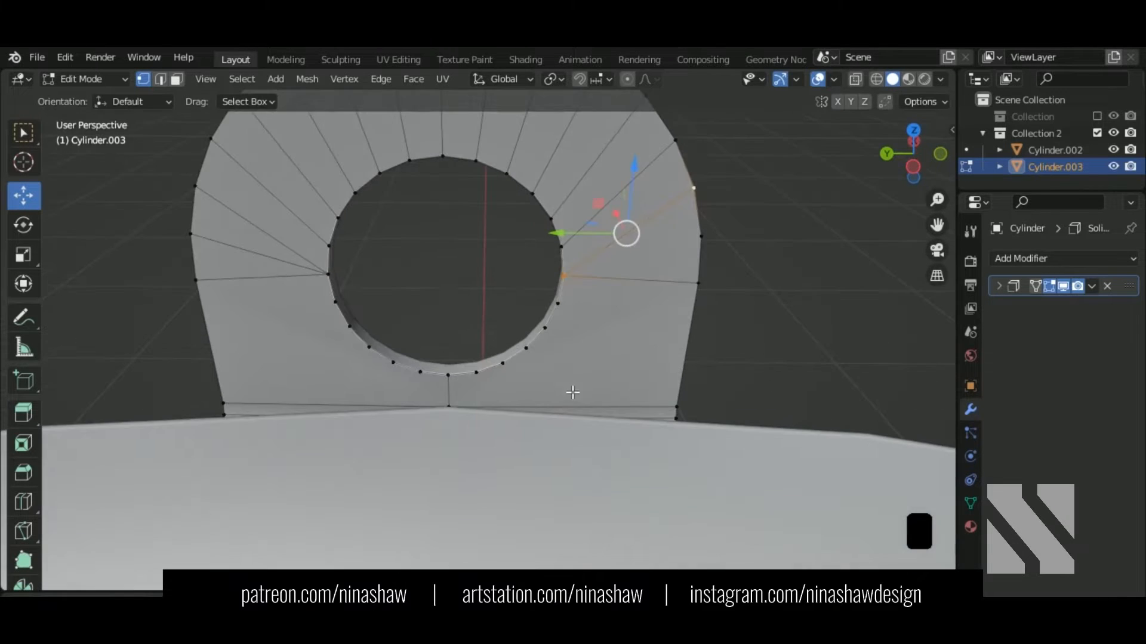
shift+click(676, 406)
key(shift+r)
click(349, 328)
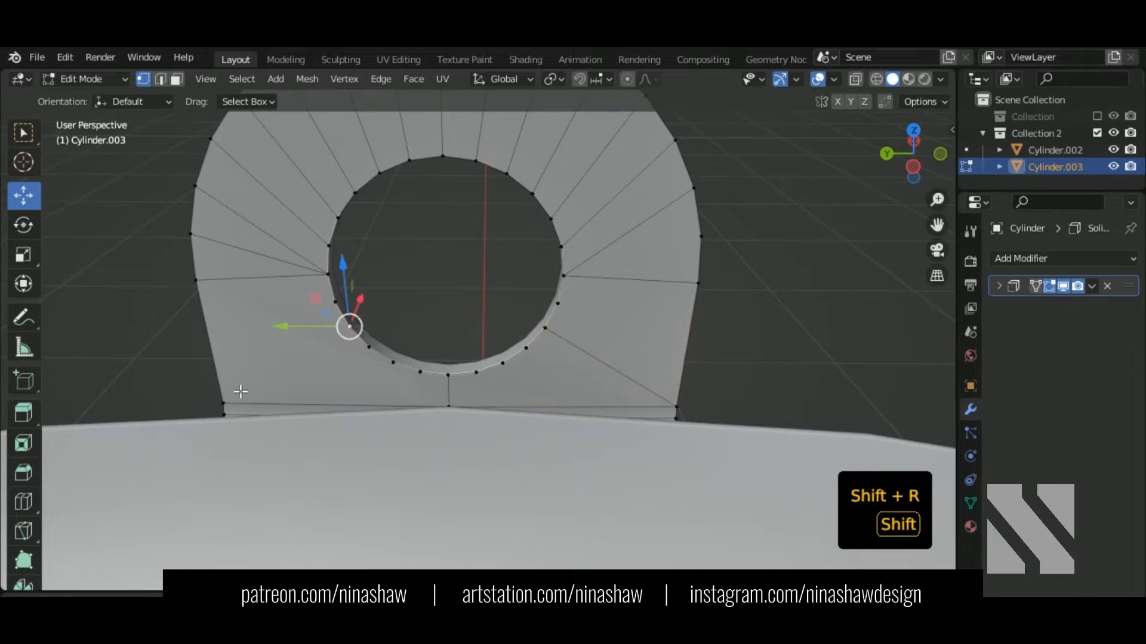
shift+click(227, 401)
key(shift+r)
middle_drag(410, 352, 344, 332)
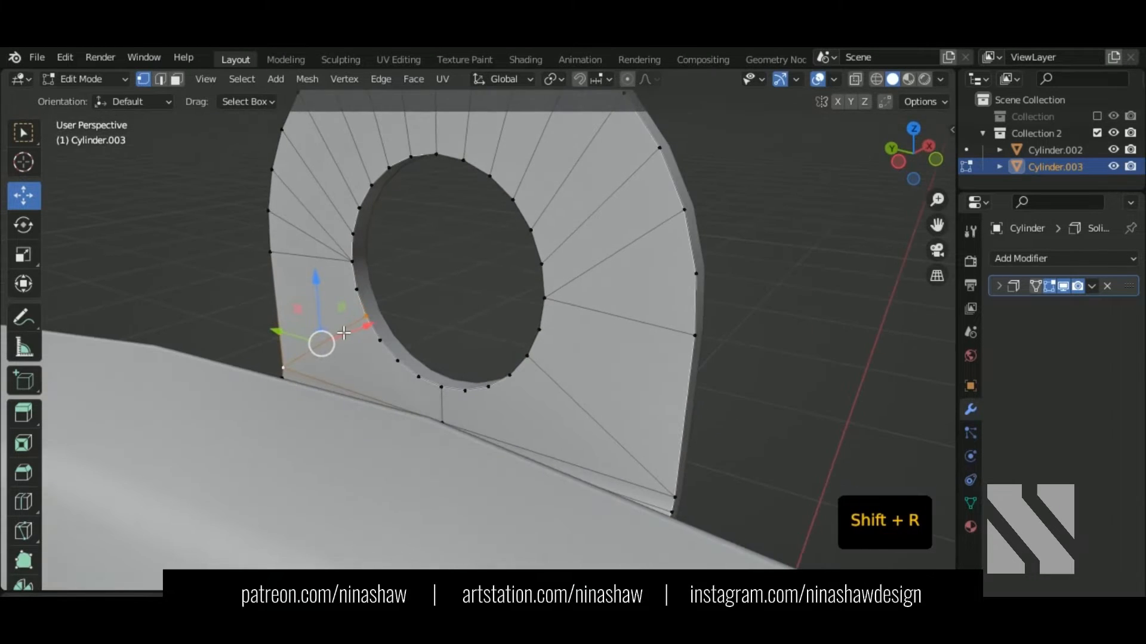
Step: In local view, round the bracket's bottom corner vertices with a 0.0116 m, 4-segment vertex bevel
key(KP_Divide)
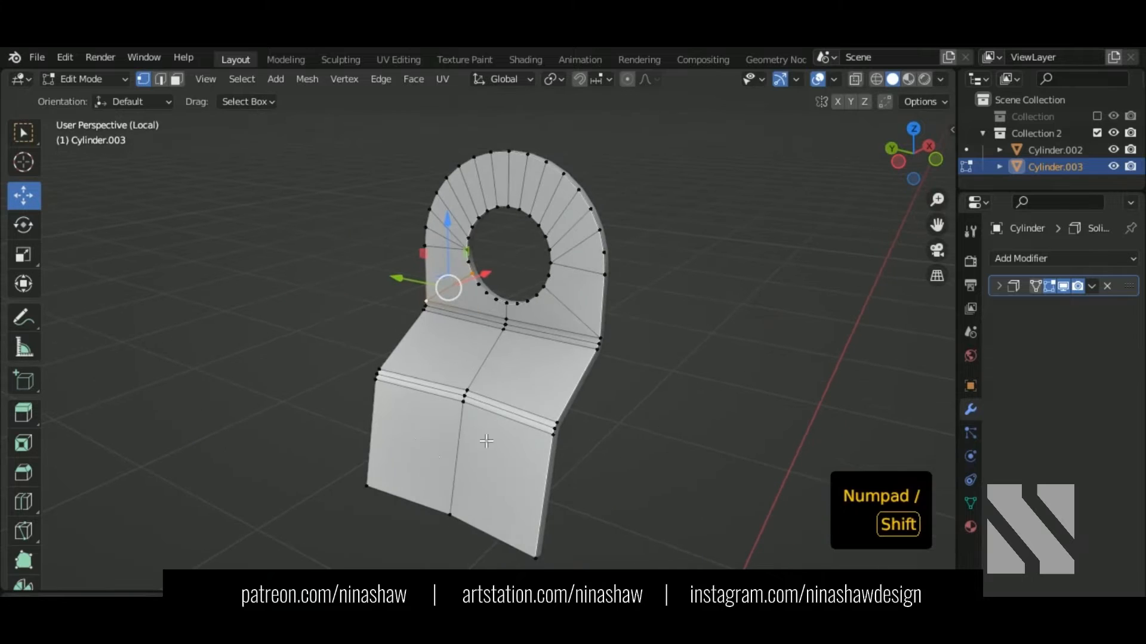
shift+middle_drag(485, 440, 492, 274)
shift+click(383, 338)
shift+middle_drag(540, 430, 520, 447)
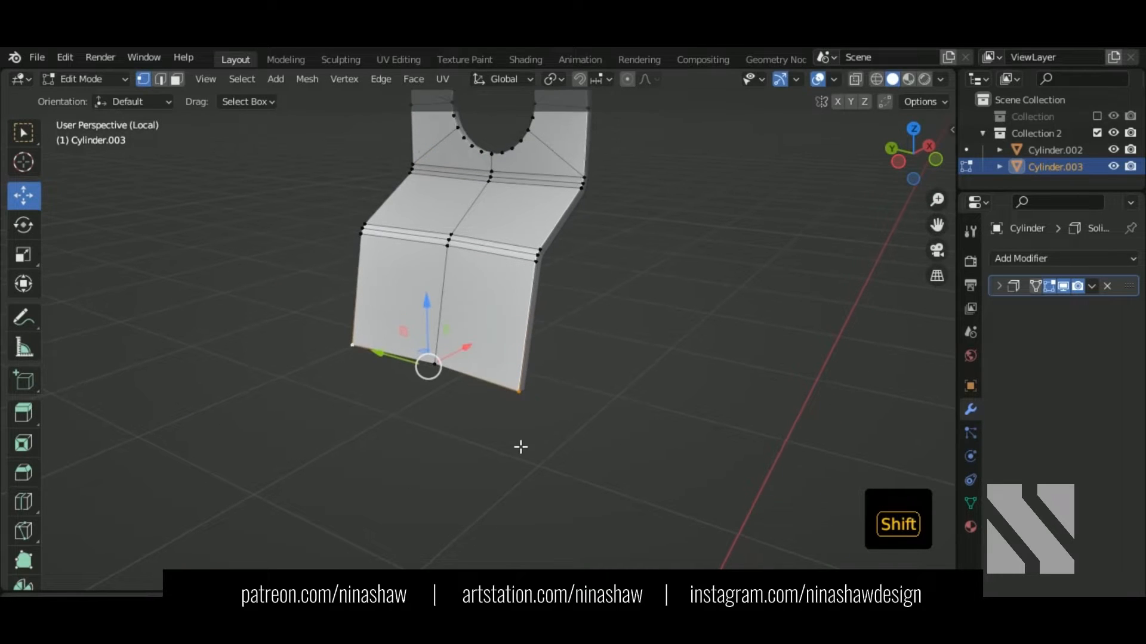
key(ctrl+shift+b)
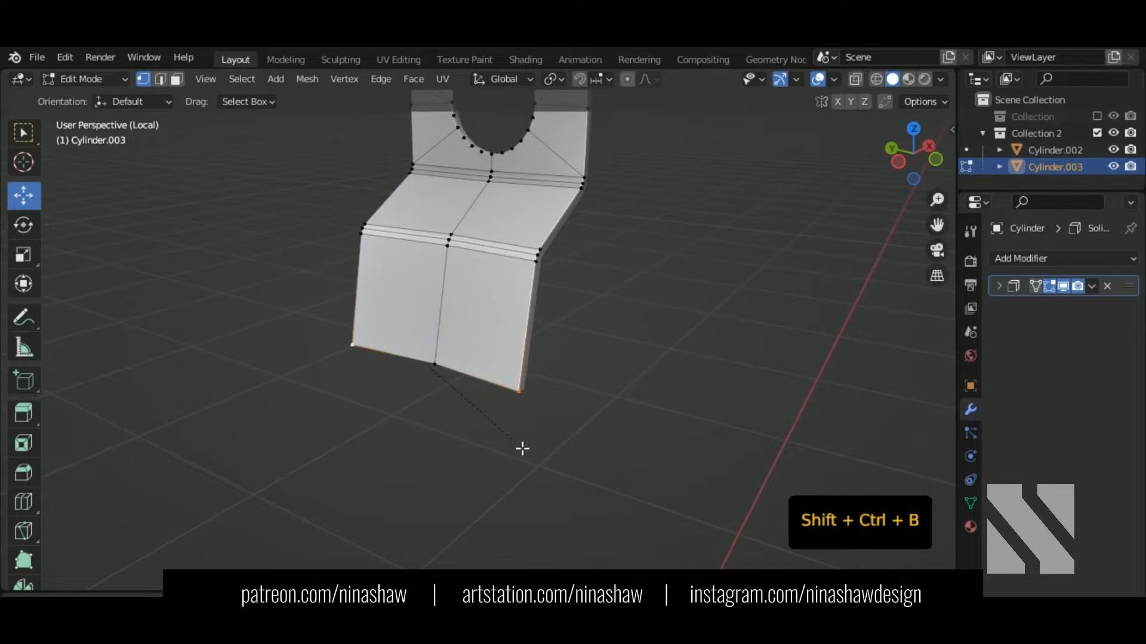
click(530, 457)
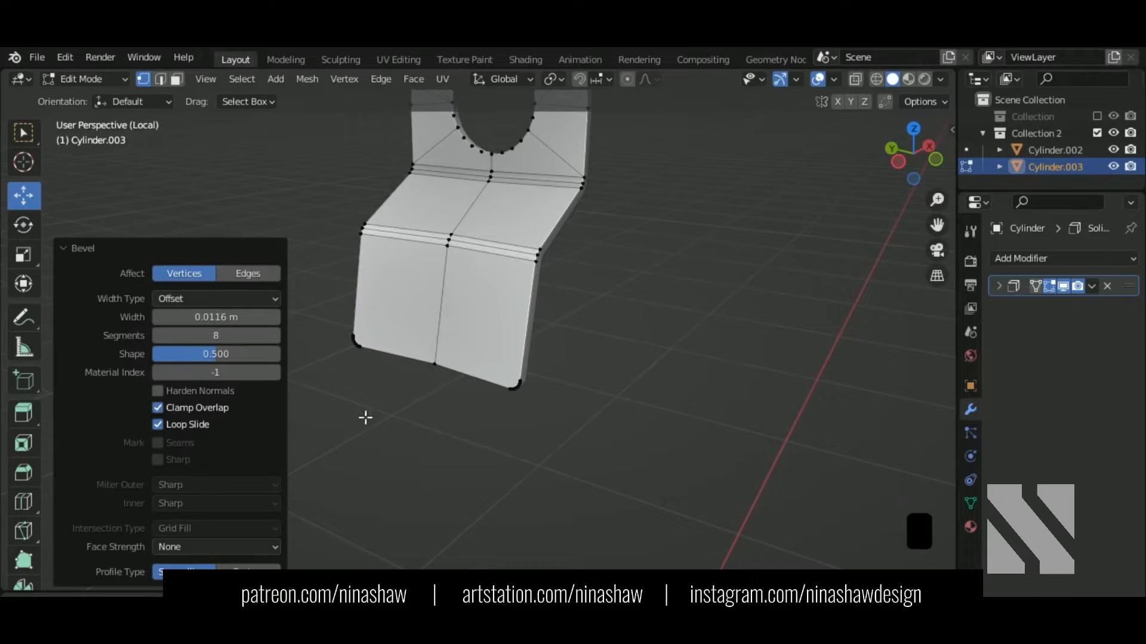
click(157, 339)
click(157, 339)
click(156, 339)
click(157, 339)
shift+middle_drag(531, 412, 666, 446)
Step: Connect the bottom-left and bottom-right corner vertices with a new edge using J
click(358, 452)
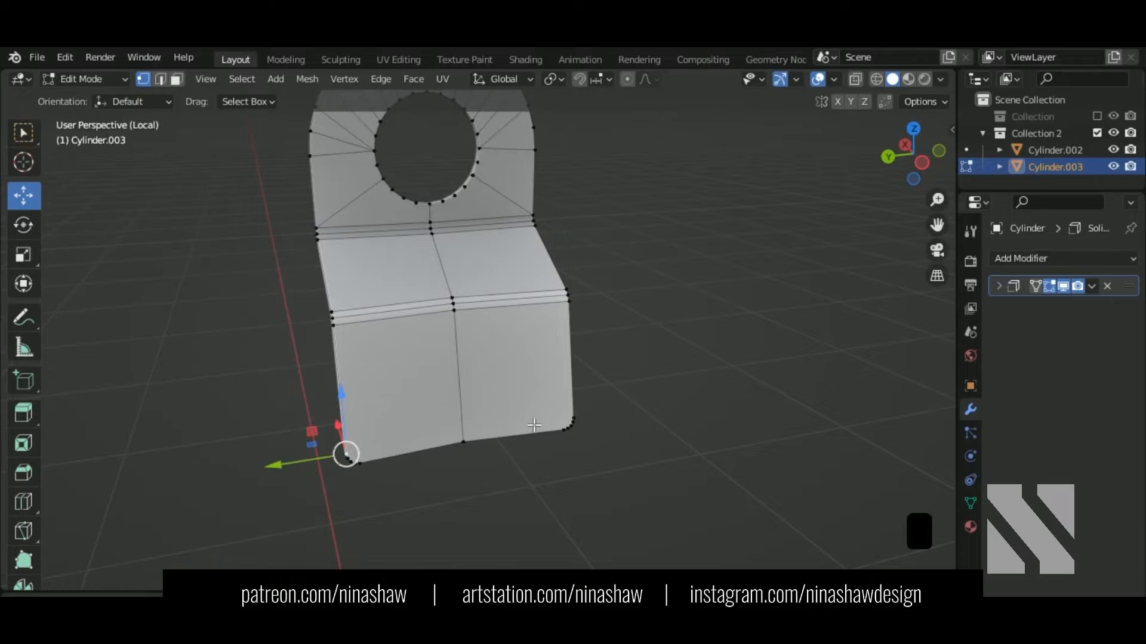
shift+click(574, 423)
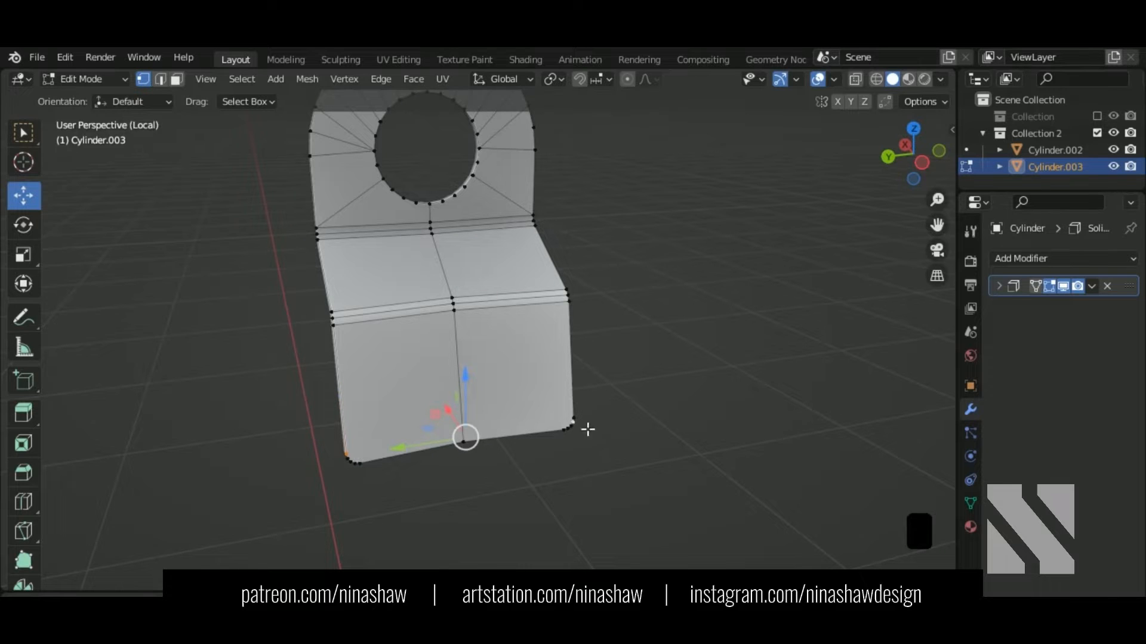
shift+click(356, 460)
key(j)
middle_drag(427, 461, 472, 399)
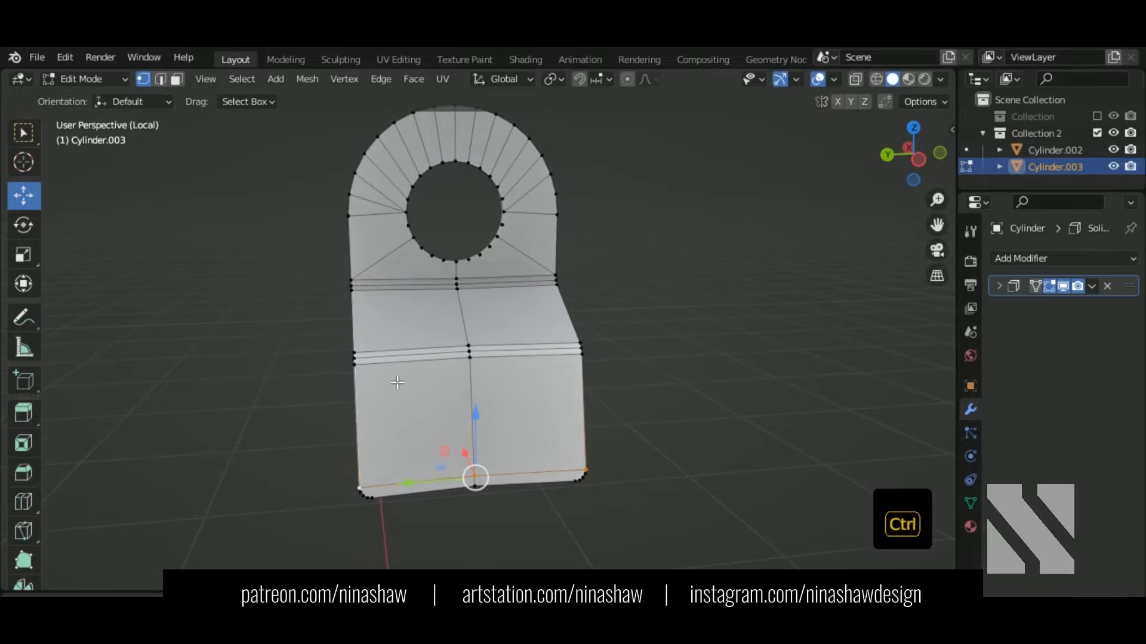
Step: Add a loop cut on each of the bracket's left and right faces
key(ctrl+r)
click(409, 384)
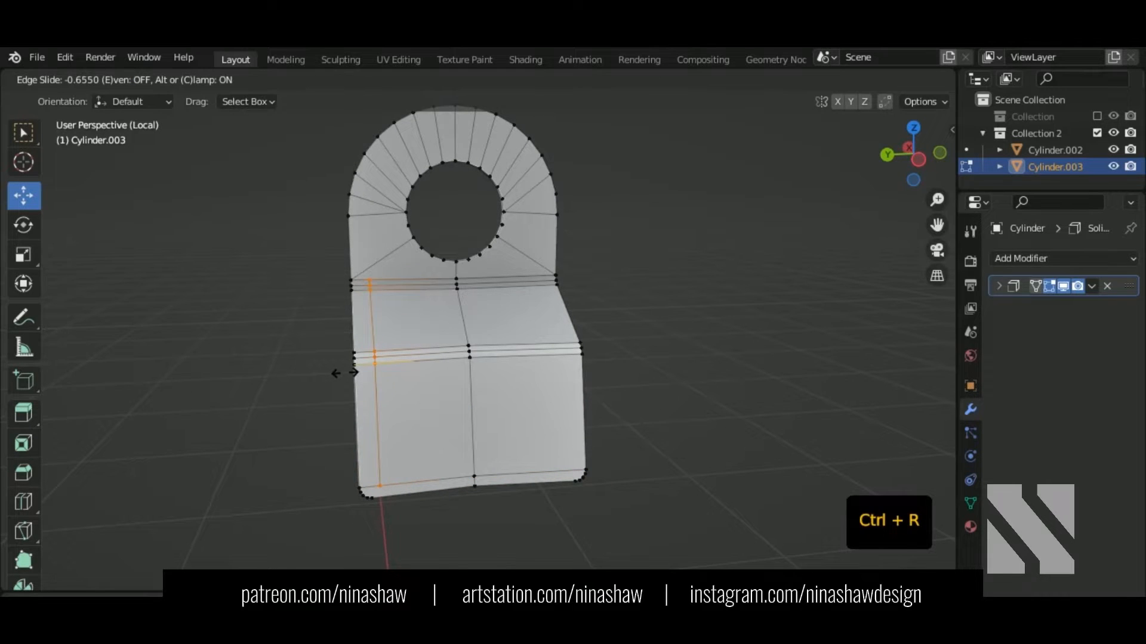
click(334, 373)
key(ctrl+r)
click(539, 358)
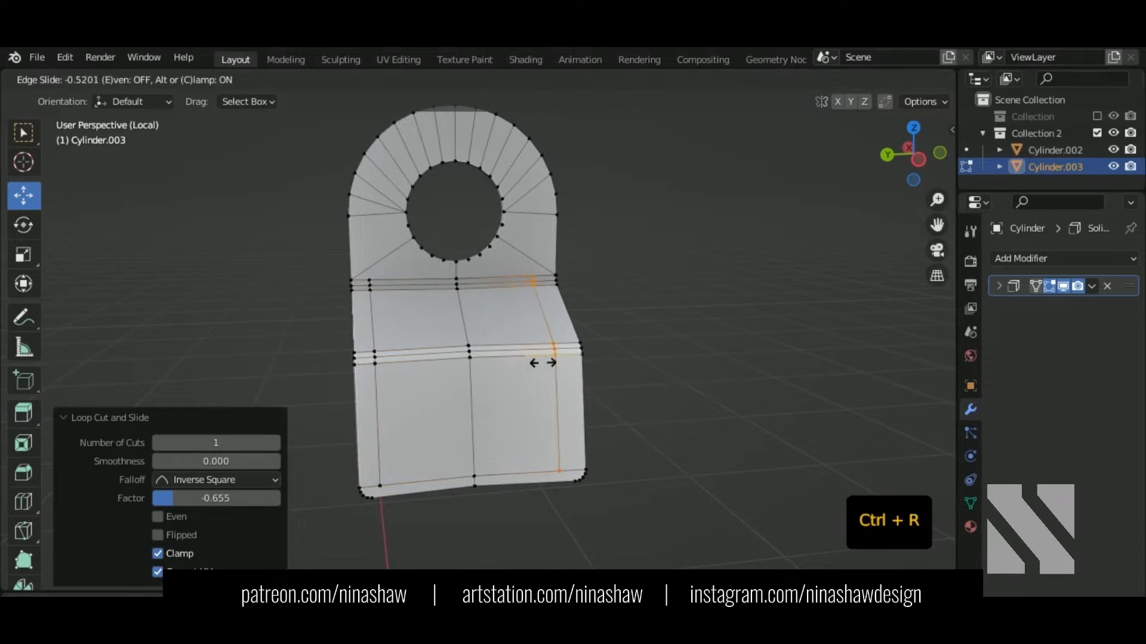
click(554, 365)
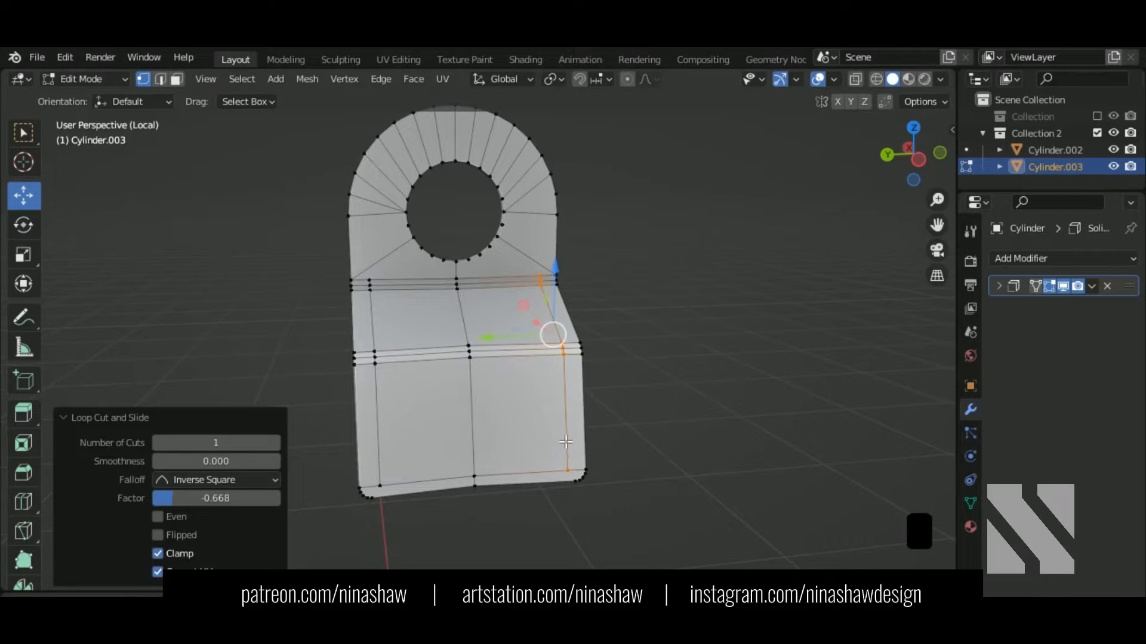
Step: Join the two bottom corner vertices, and the hole's lower-right vertex to the right corner
click(572, 471)
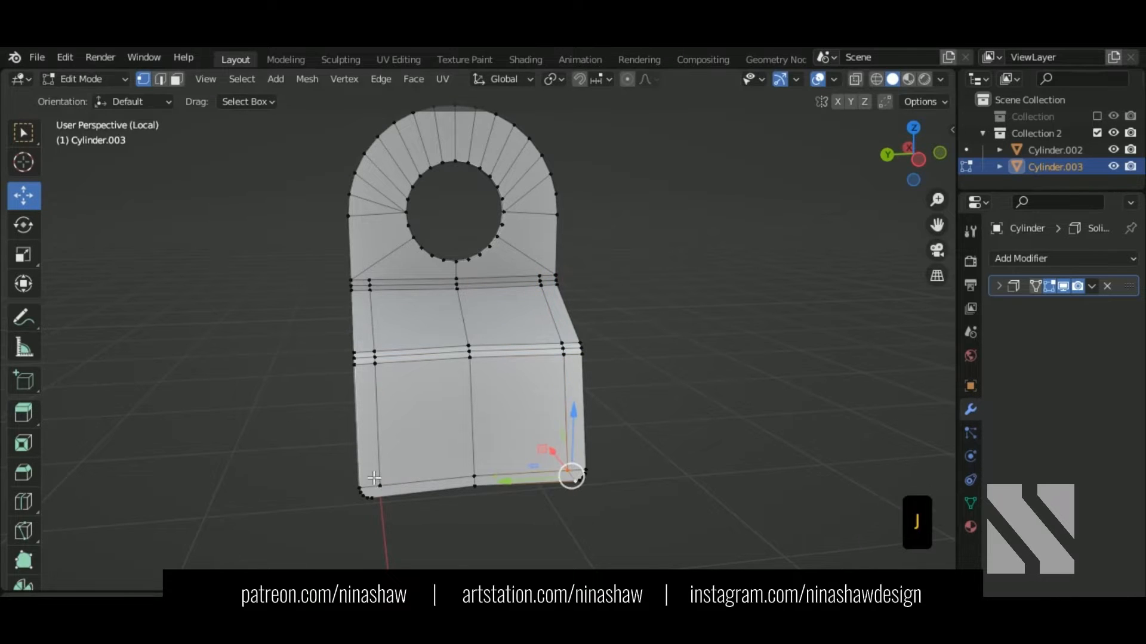
shift+click(378, 507)
key(shift+r)
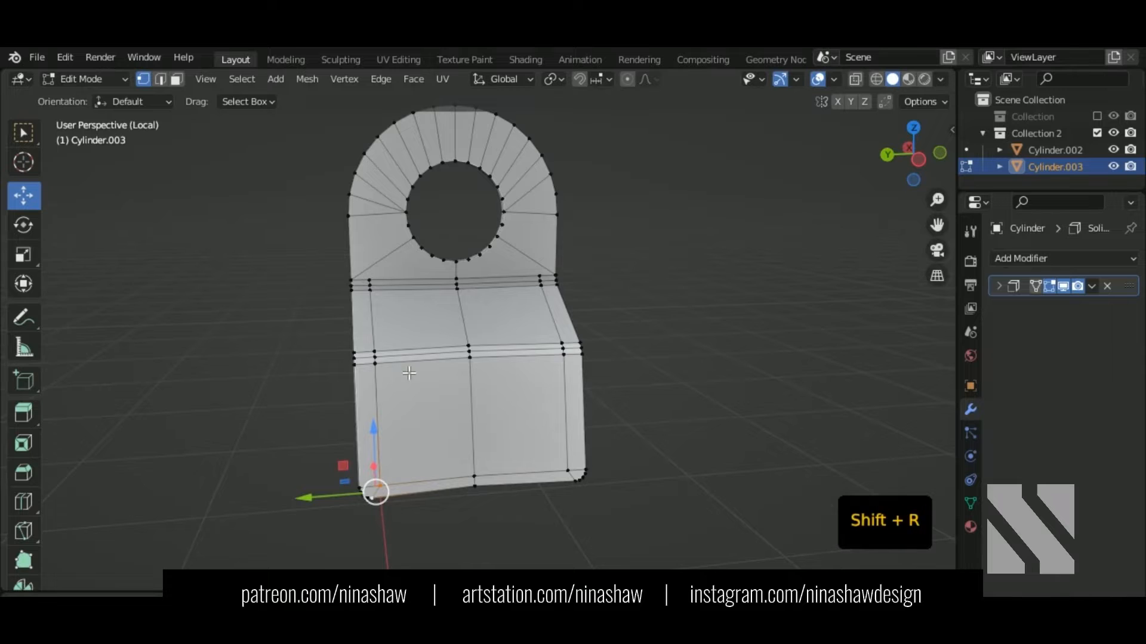
scroll(383, 282, up, 5)
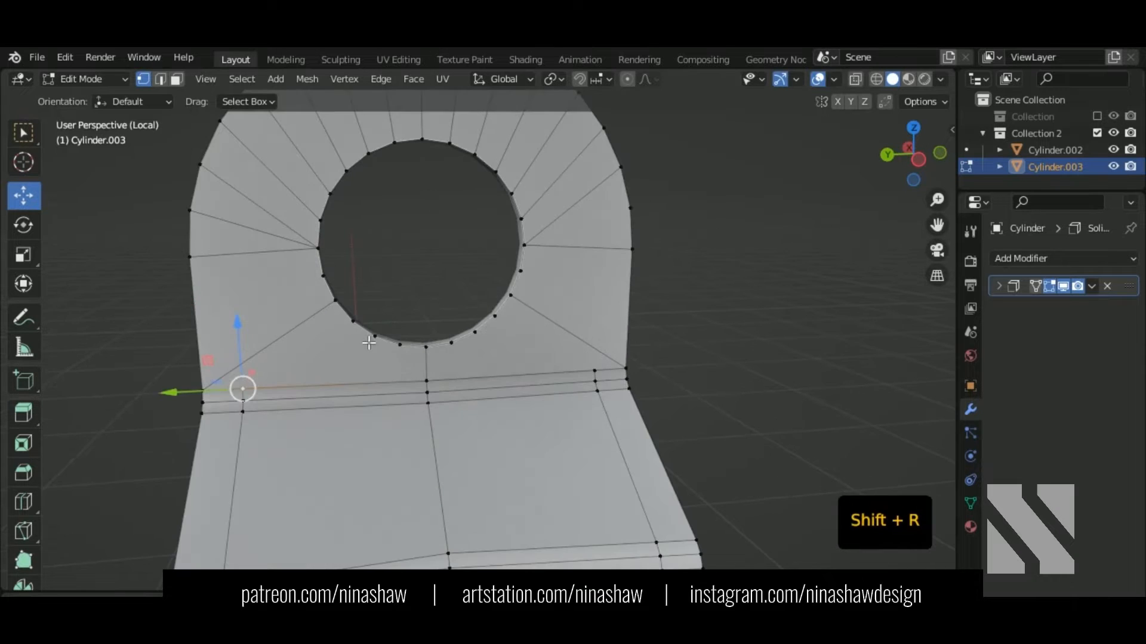
shift+click(373, 344)
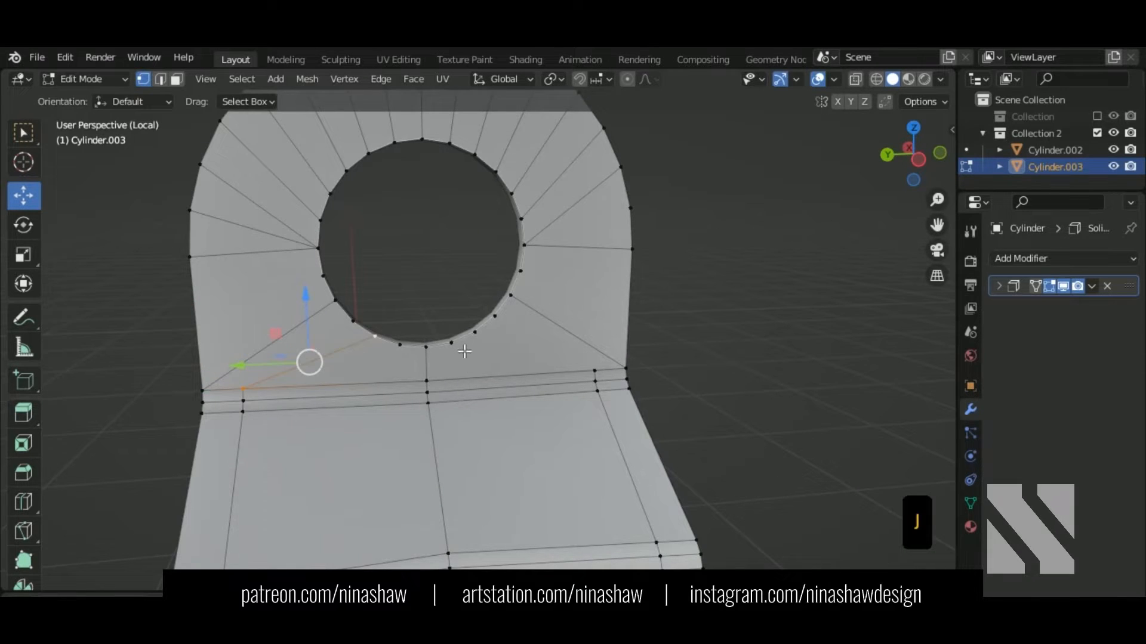
click(480, 337)
shift+click(592, 376)
key(shift+r)
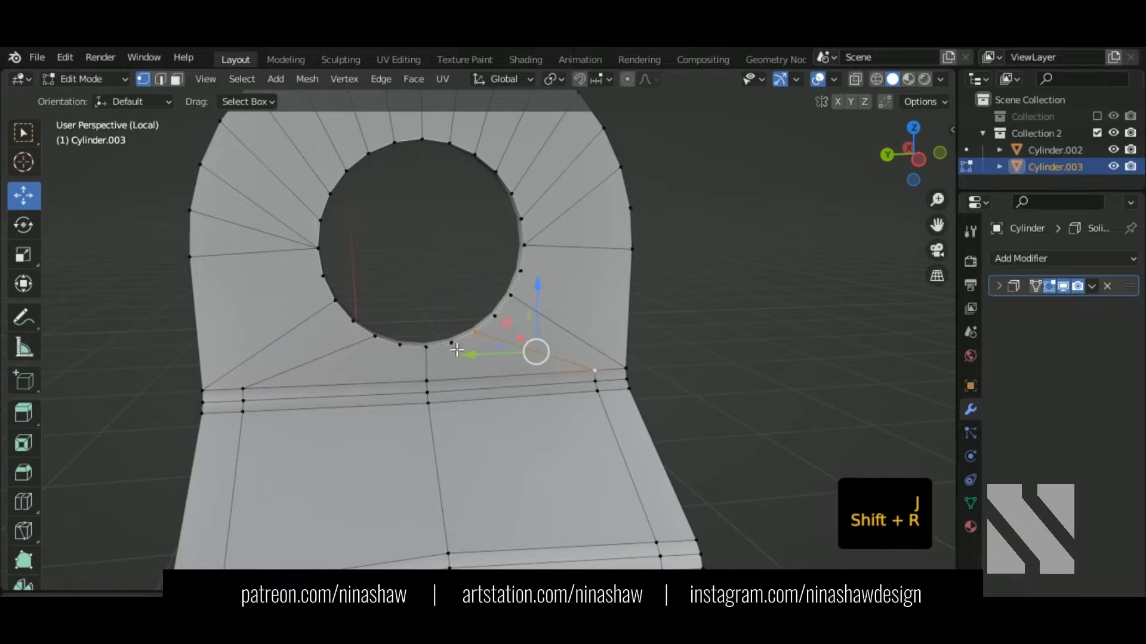
Step: Connect two vertices below the hole to the centre vertex with Shift+R
click(456, 347)
shift+click(428, 384)
key(shift+r)
click(402, 350)
shift+click(428, 383)
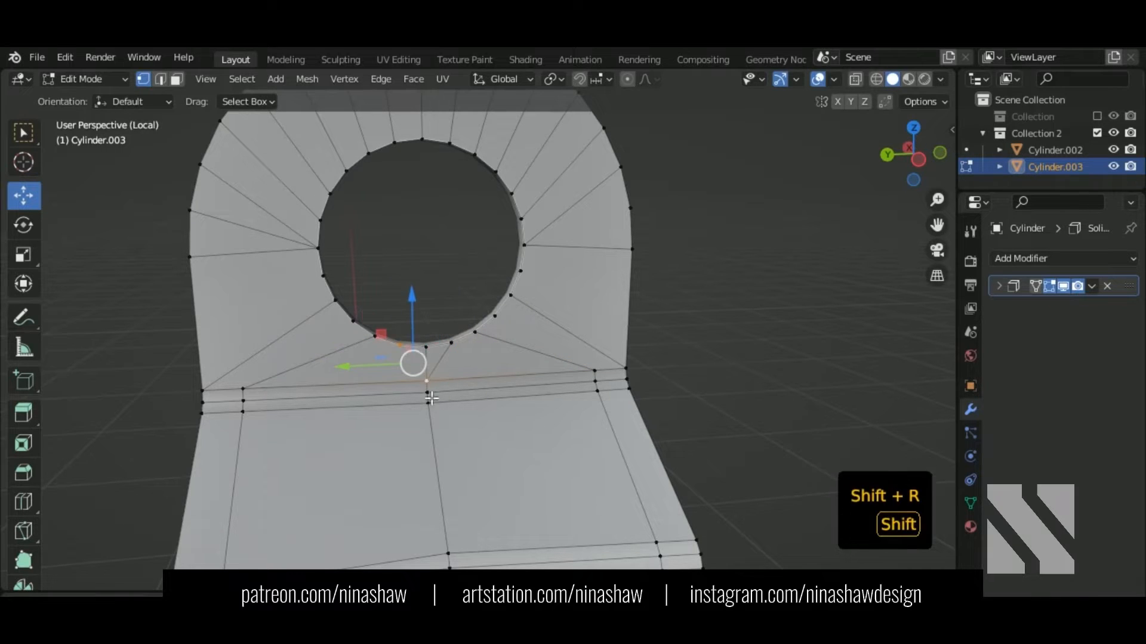
key(shift+r)
scroll(469, 409, down, 1)
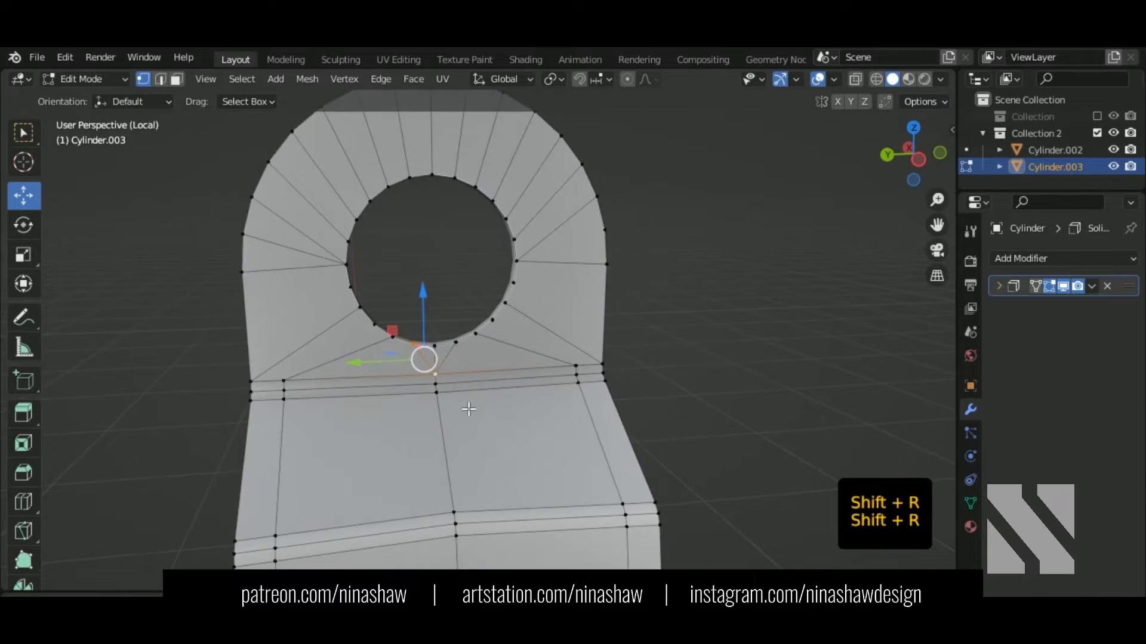
Step: Scale the left and right vertex pairs below the hole along Y to align them
click(286, 382)
shift+click(574, 368)
key(y)
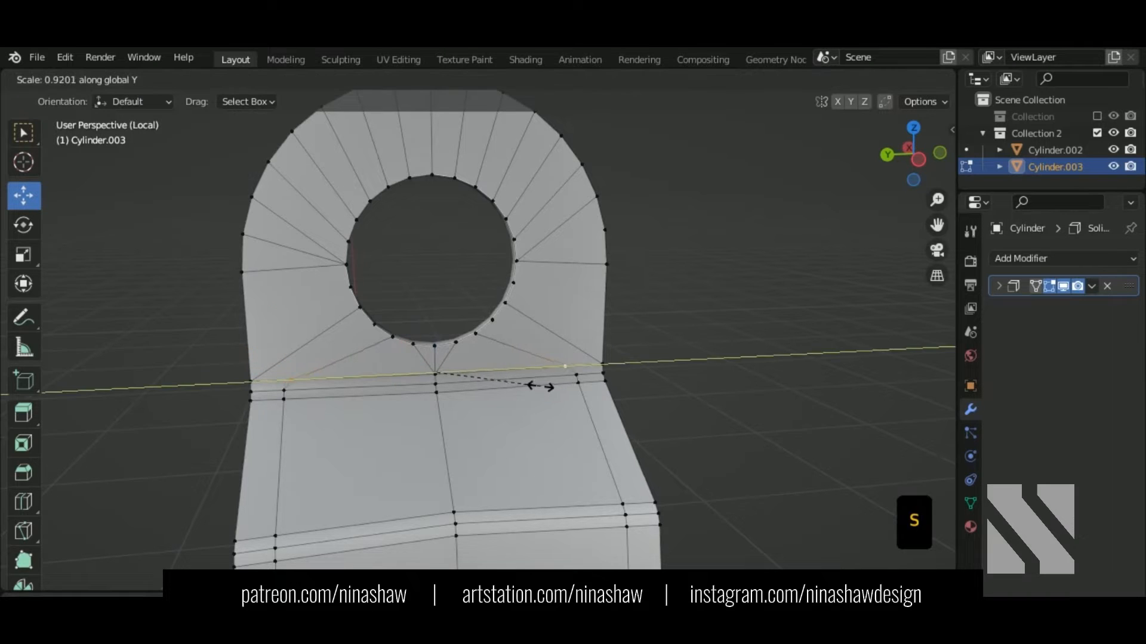
click(514, 387)
click(577, 374)
shift+click(285, 391)
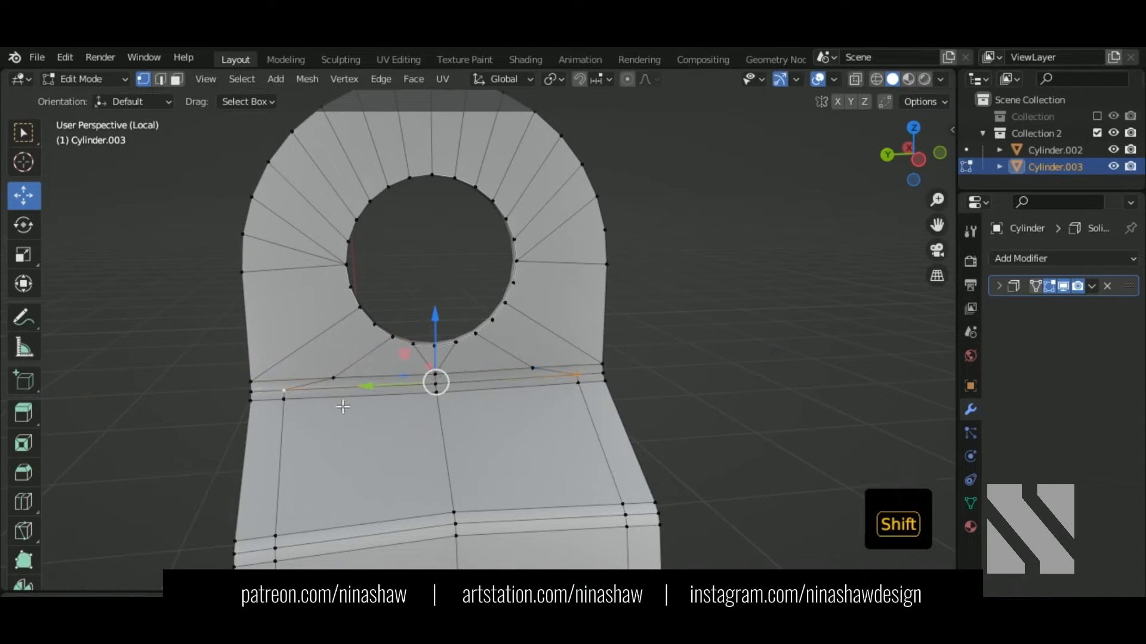
key(s)
key(y)
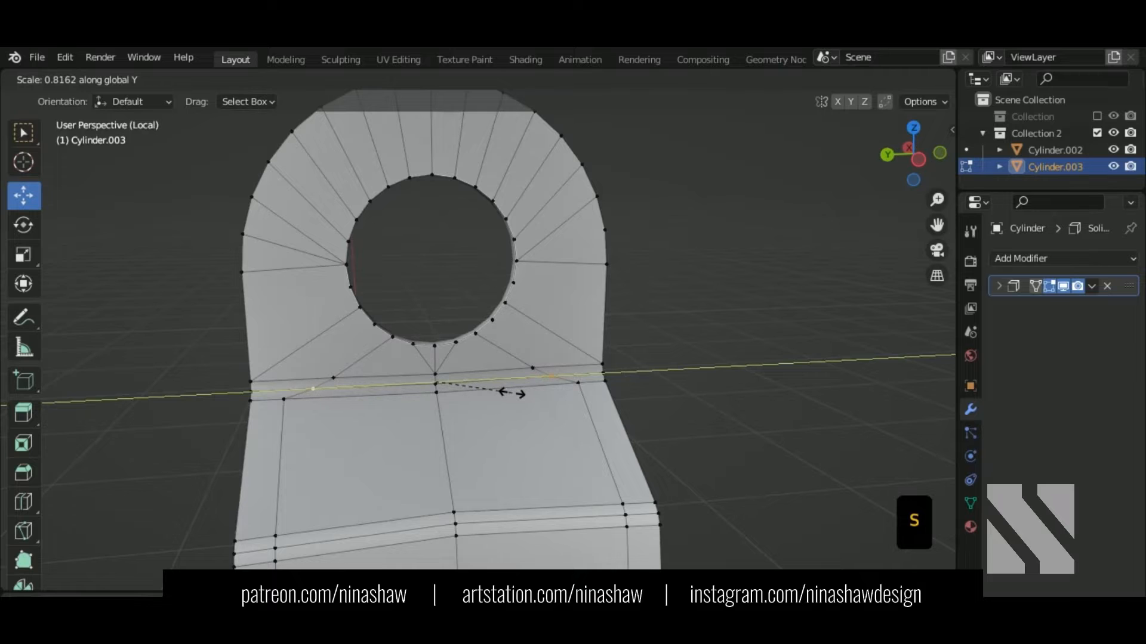
click(512, 393)
Step: Scale the last vertex pair to 0.861 along Y and return to Object Mode
click(285, 398)
shift+click(579, 385)
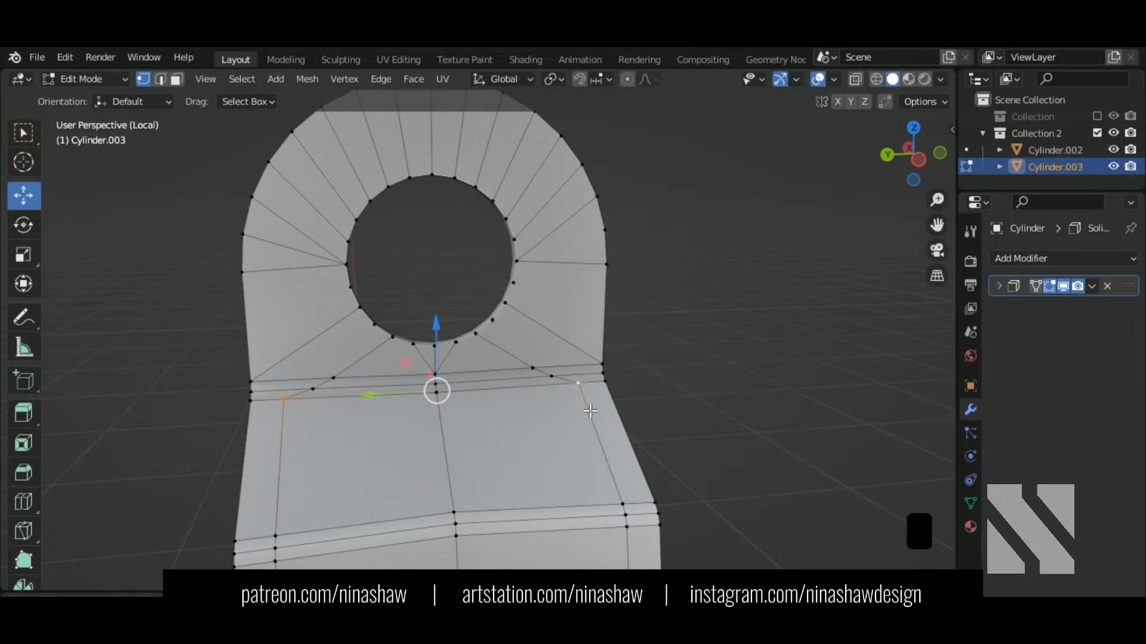
key(s)
key(y)
click(560, 408)
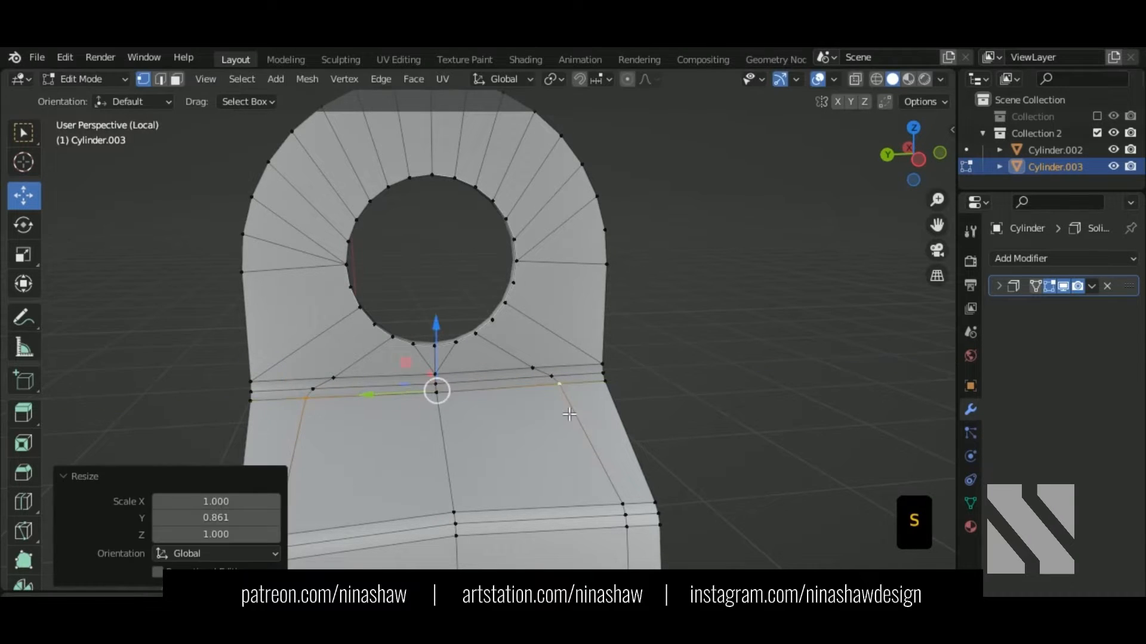
middle_drag(561, 408, 788, 332)
key(Tab)
Step: Leave local view and switch to top orthographic view framing the bucket
click(1095, 286)
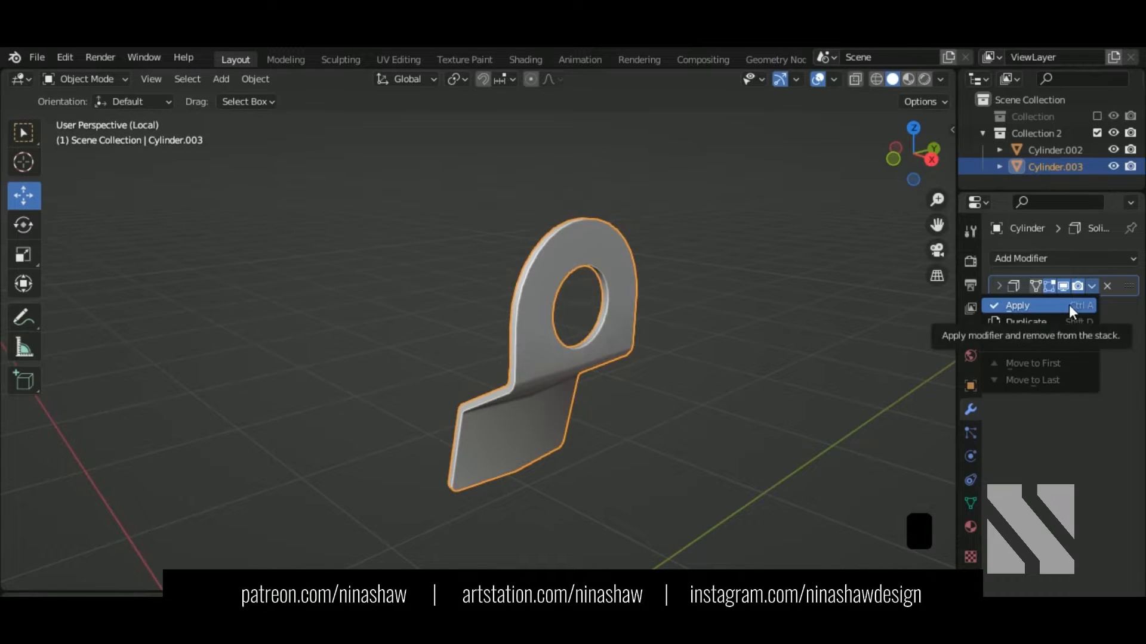
middle_drag(522, 336, 562, 345)
key(KP_Divide)
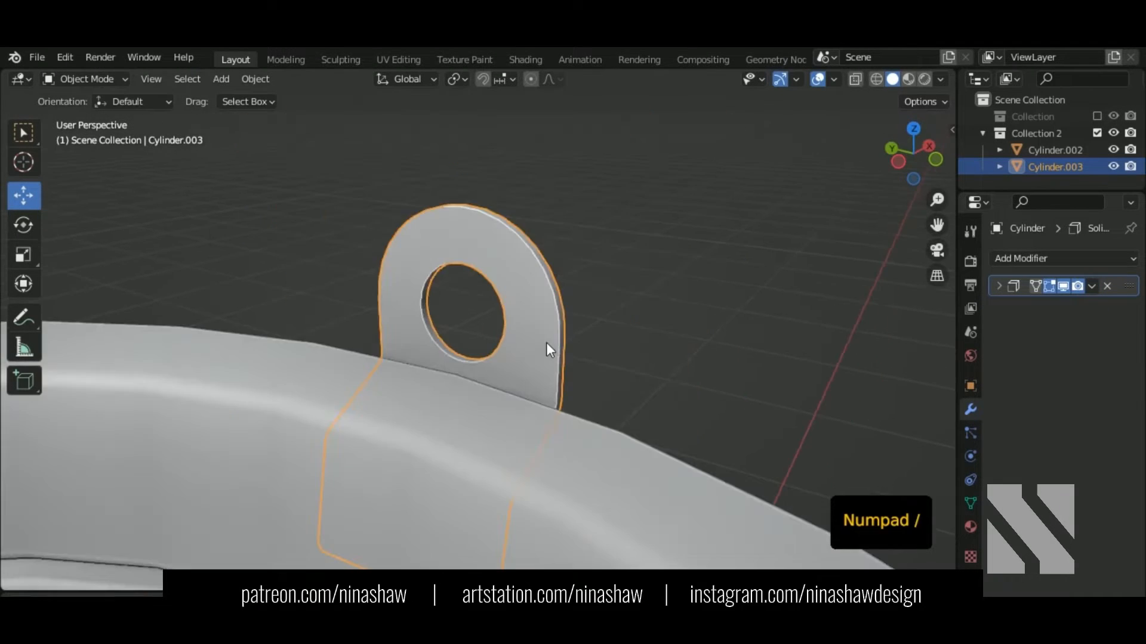
key(KP_7)
scroll(546, 343, down, 11)
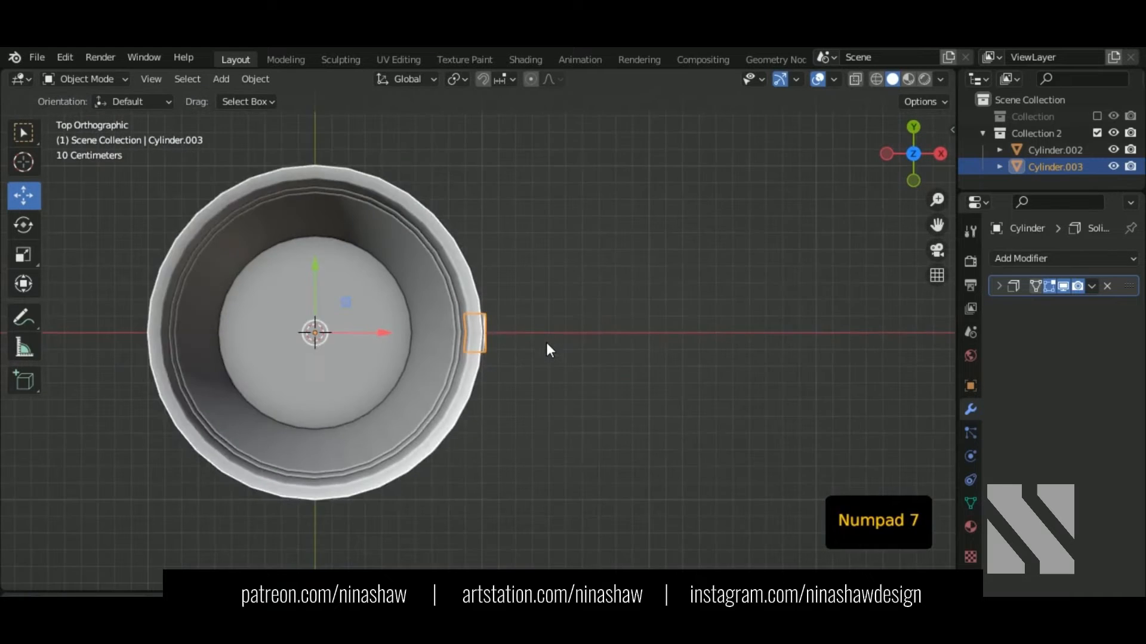
shift+middle_drag(542, 387, 601, 385)
Step: Add an X-axis Mirror modifier so the bracket is copied onto the opposite rim
click(1046, 259)
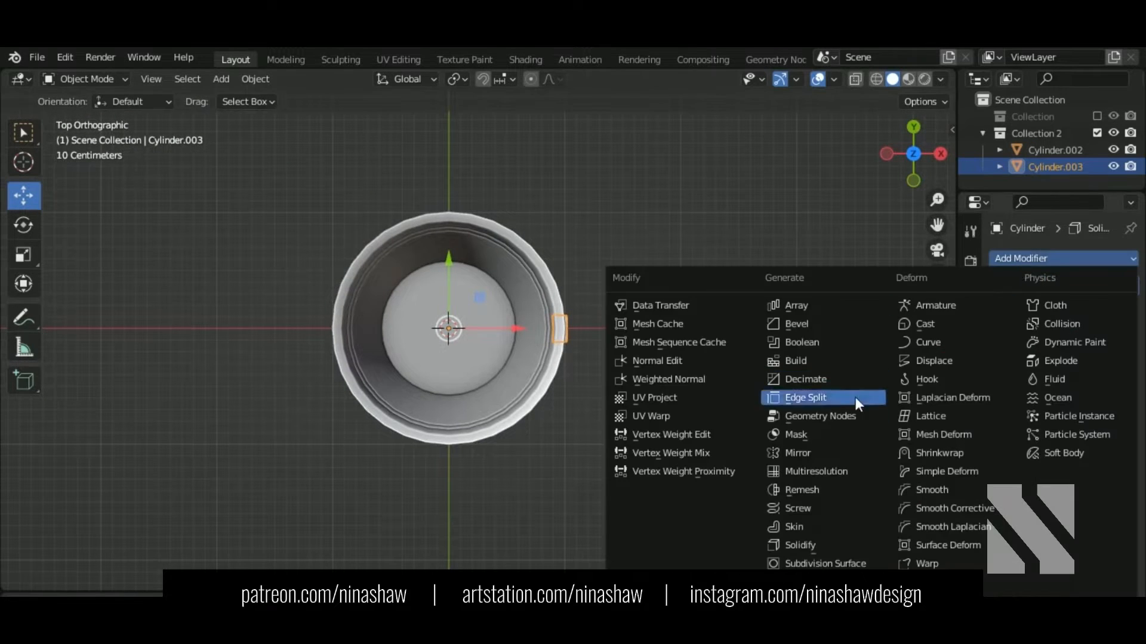
click(831, 450)
middle_drag(251, 382, 382, 250)
scroll(282, 361, up, 4)
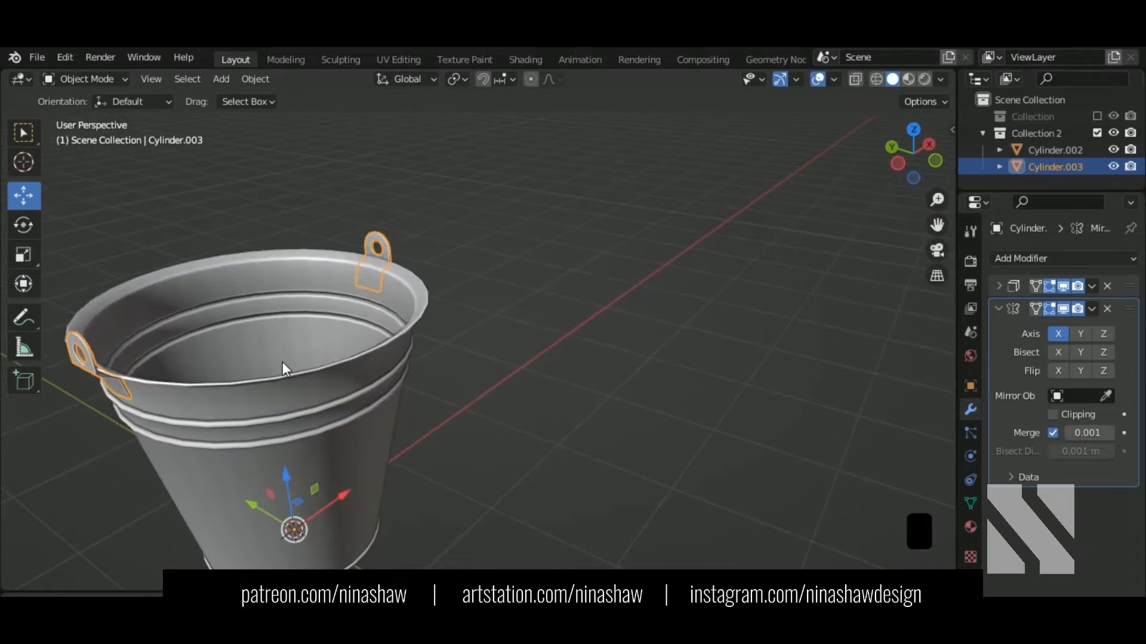
middle_drag(282, 362, 209, 325)
click(481, 353)
middle_drag(481, 353, 396, 403)
key(KP_7)
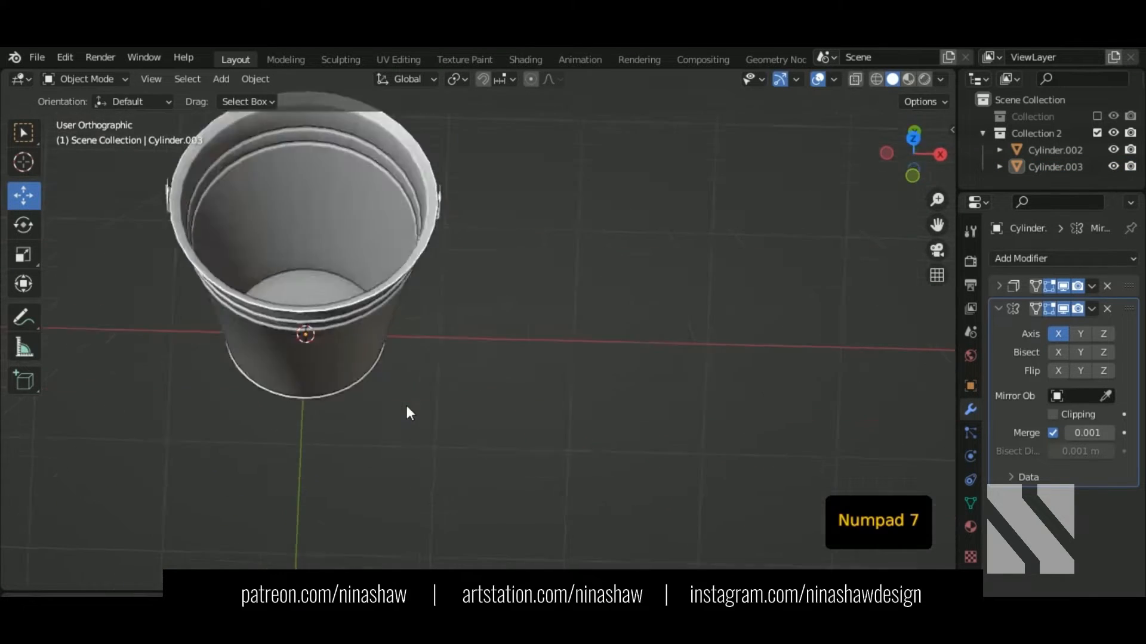
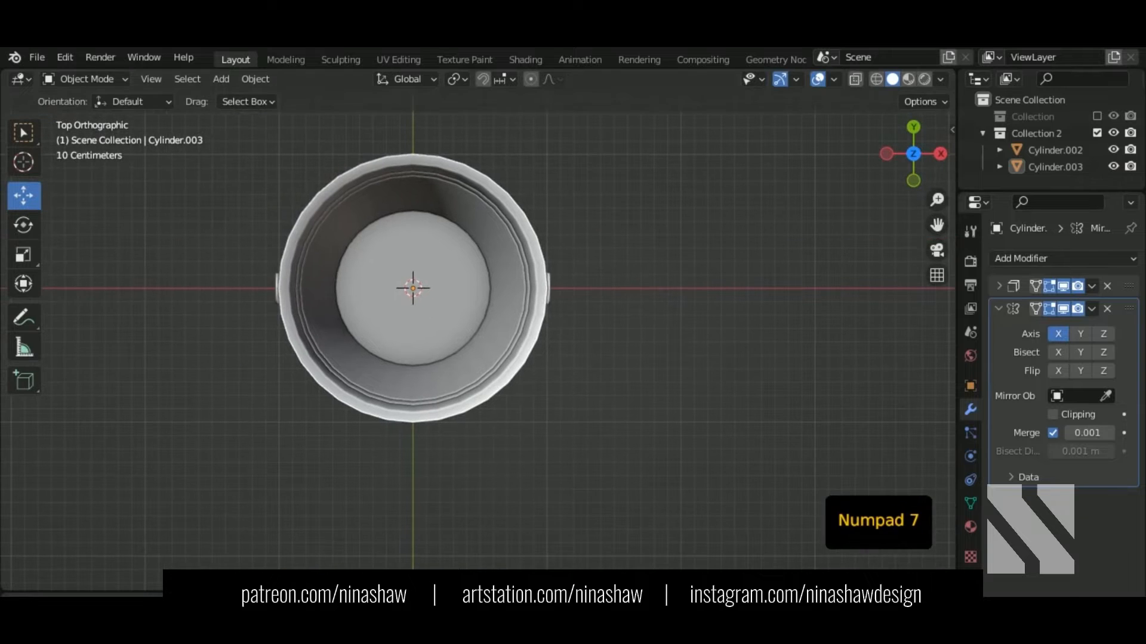
Step: Select the brackets object Cylinder.003, isolate it in local view and enter Edit Mode
middle_drag(549, 401, 650, 367)
click(708, 378)
shift+middle_drag(707, 378, 641, 390)
scroll(514, 324, up, 4)
key(KP_Divide)
key(Tab)
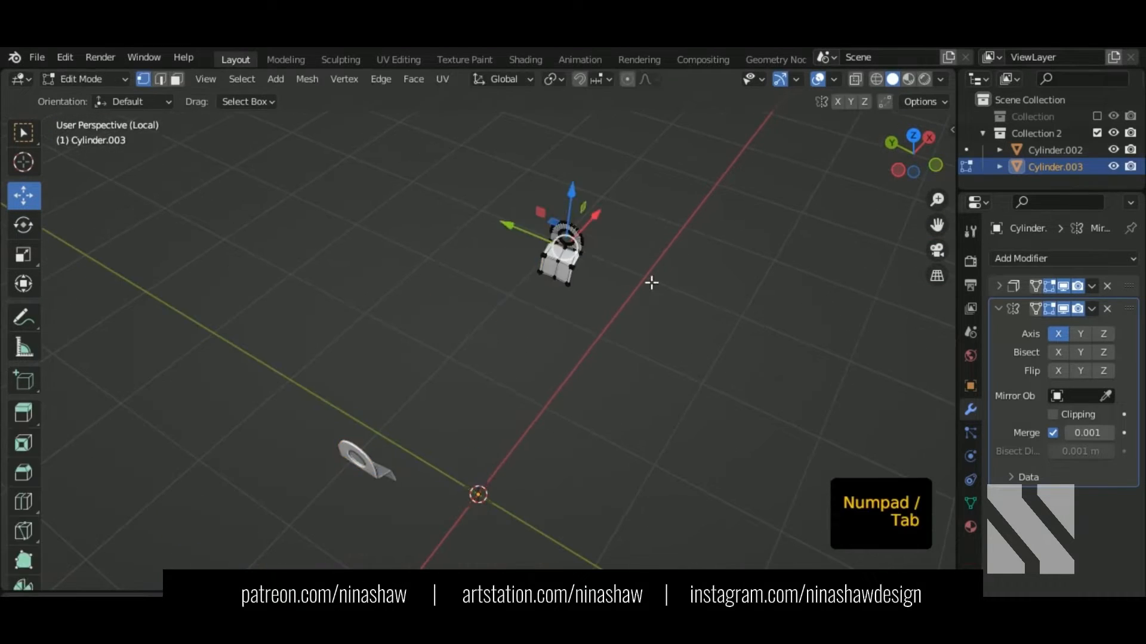
Step: Select the hole's inner and outer rim loops and the bracket's side edge loop
shift+middle_drag(615, 282, 542, 366)
scroll(591, 303, up, 8)
key(2)
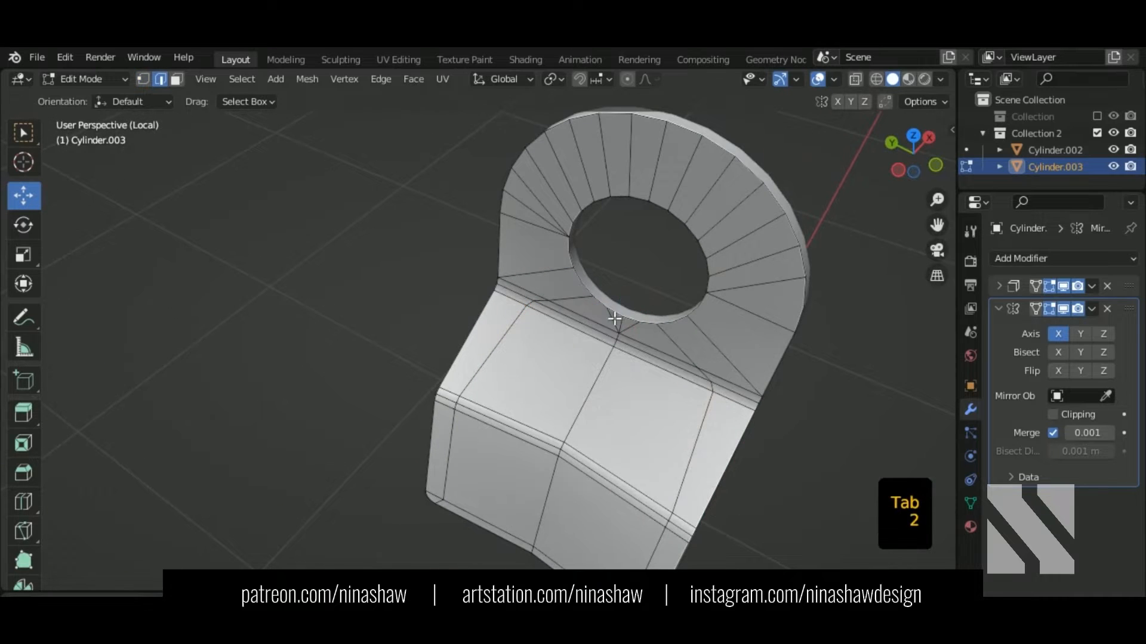
click(604, 306)
alt+shift+click(592, 292)
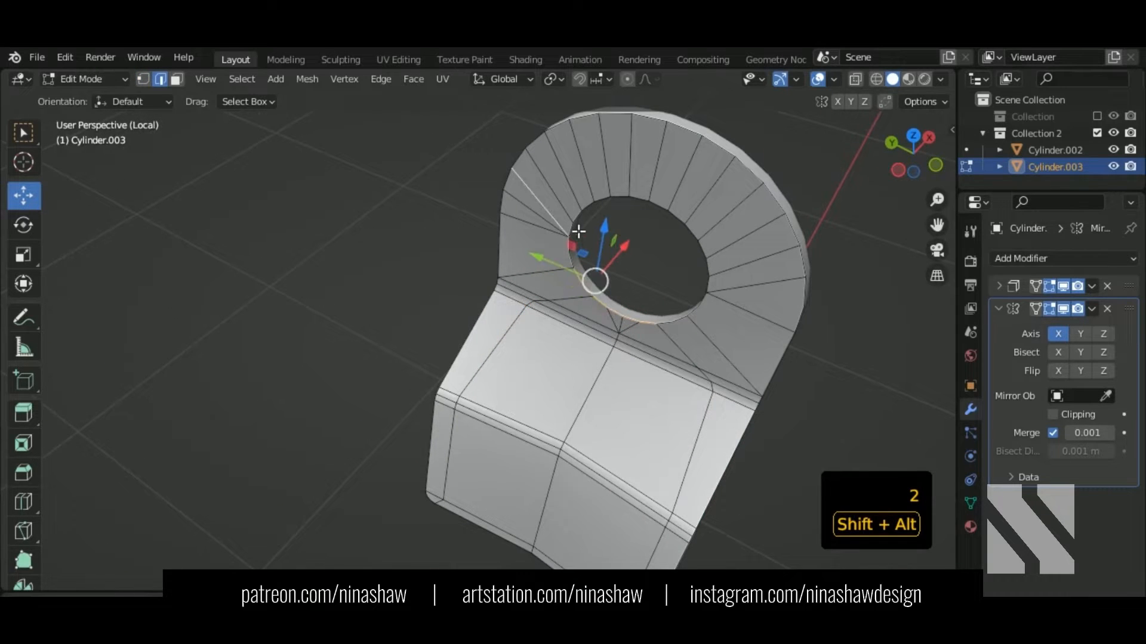
key(ctrl+z)
alt+shift+click(571, 254)
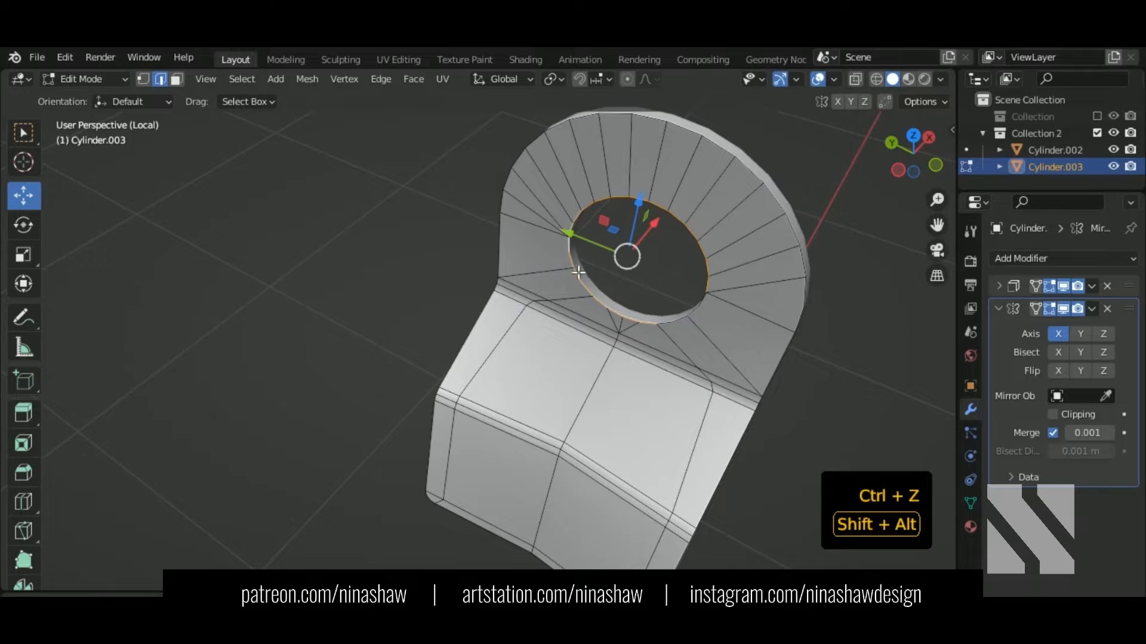
middle_drag(713, 340, 704, 332)
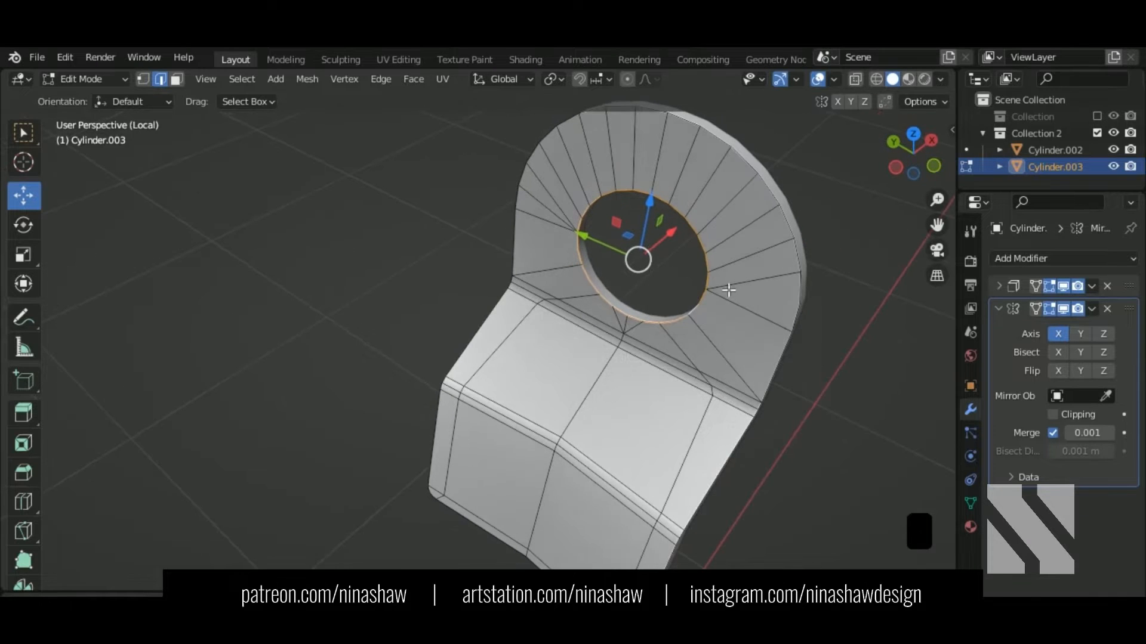
alt+shift+click(744, 172)
alt+shift+click(769, 394)
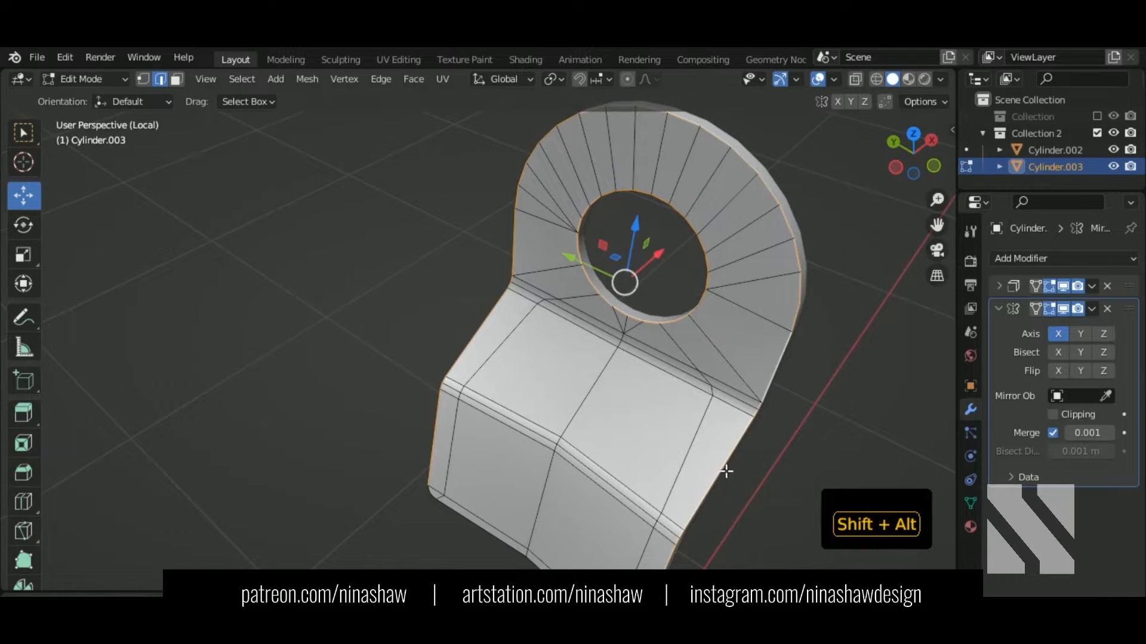
shift+middle_drag(496, 452, 561, 296)
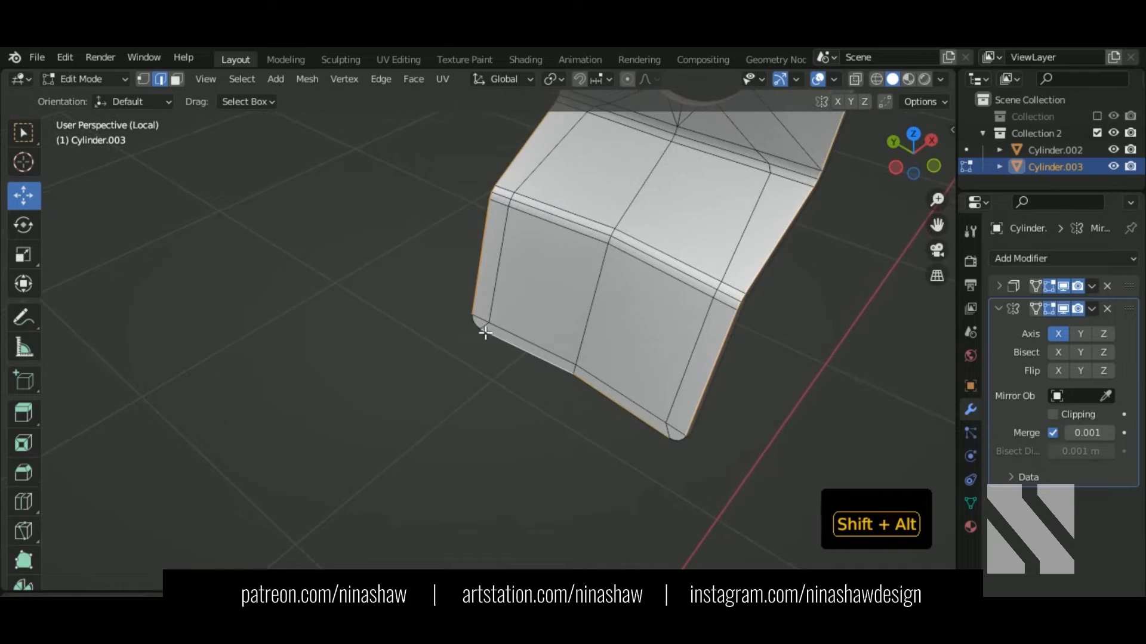
scroll(679, 317, down, 2)
middle_drag(686, 412, 626, 430)
middle_drag(627, 394, 618, 352)
scroll(657, 394, up, 2)
Step: Bevel the selected edges, then apply the bracket's top modifier and re-enter Edit Mode
key(ctrl+b)
click(695, 411)
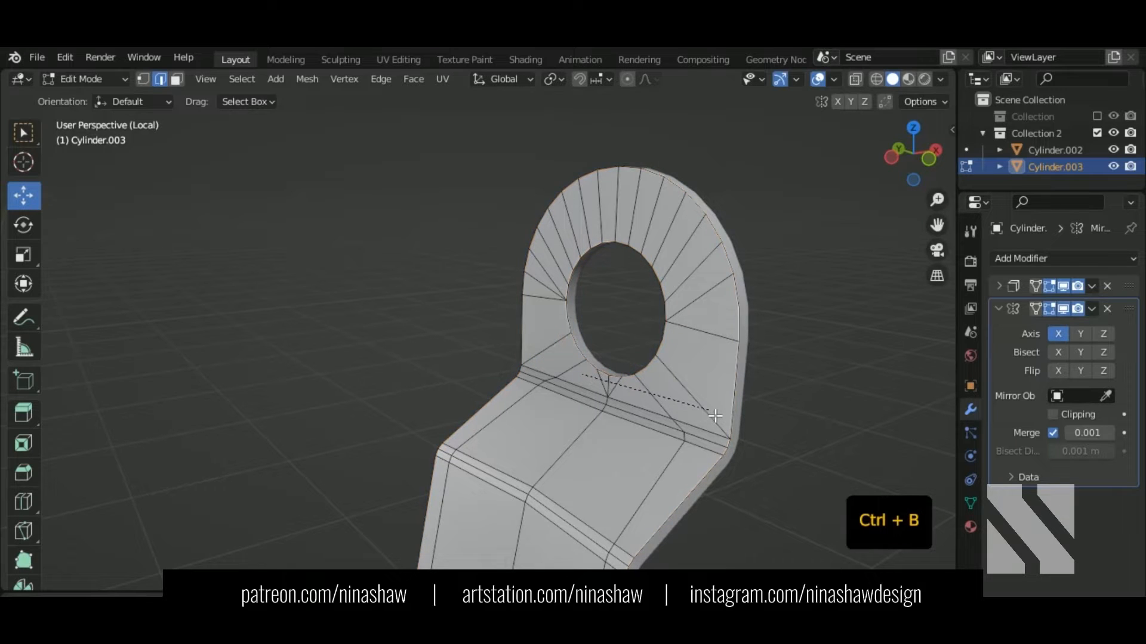
key(Tab)
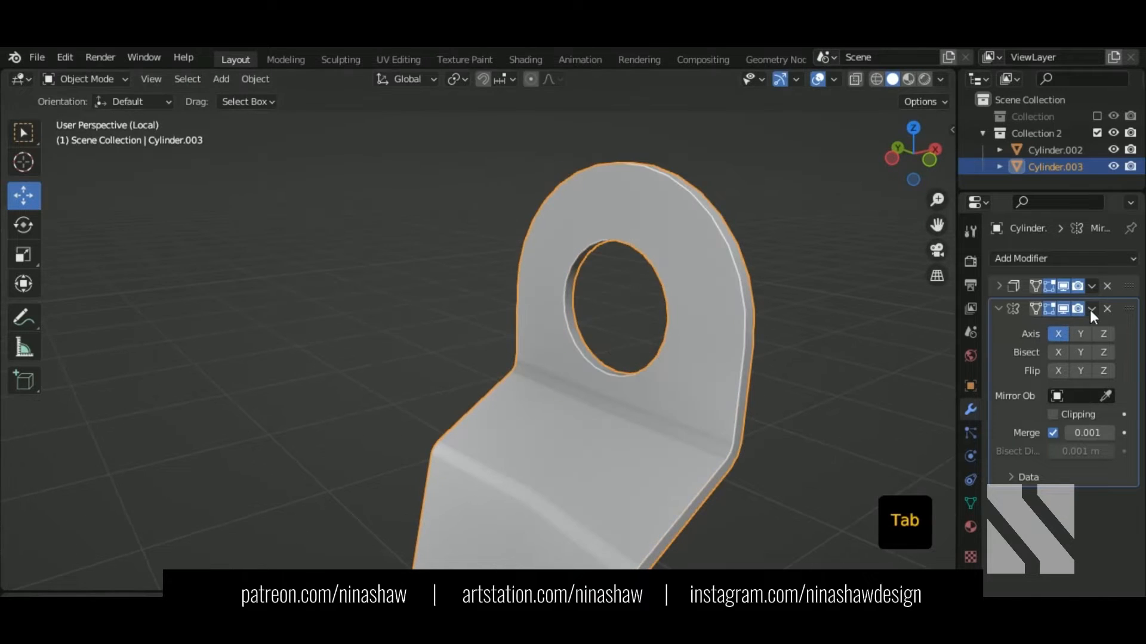
click(1093, 285)
click(1077, 299)
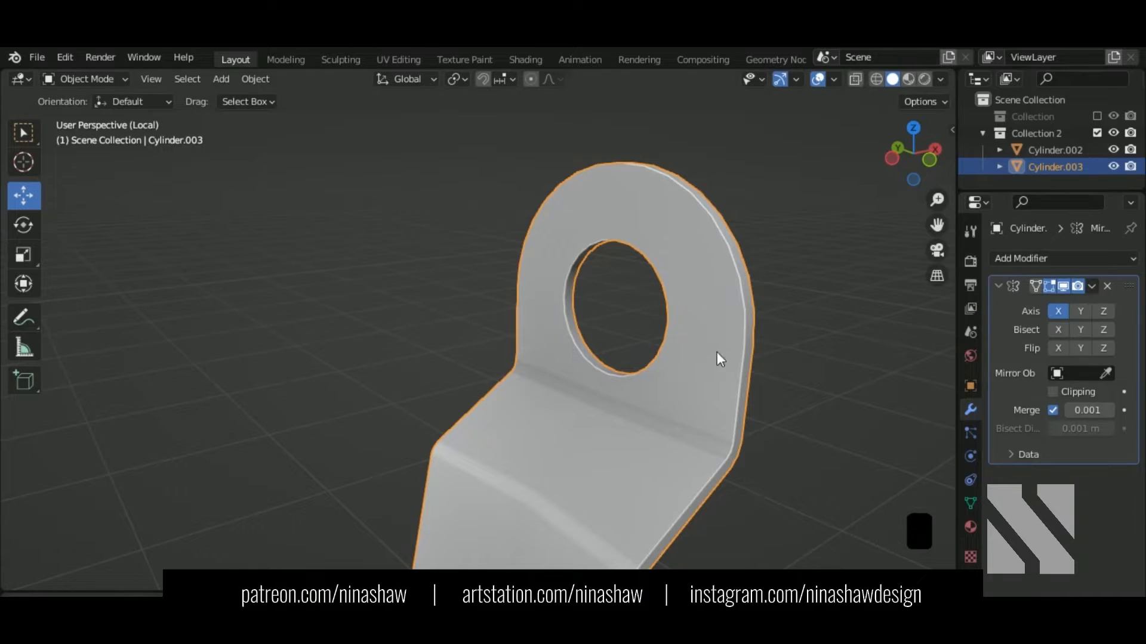
key(Tab)
Step: Bevel the edges again at 0.002 m with 4 segments, then show the whole bucket
key(ctrl+b)
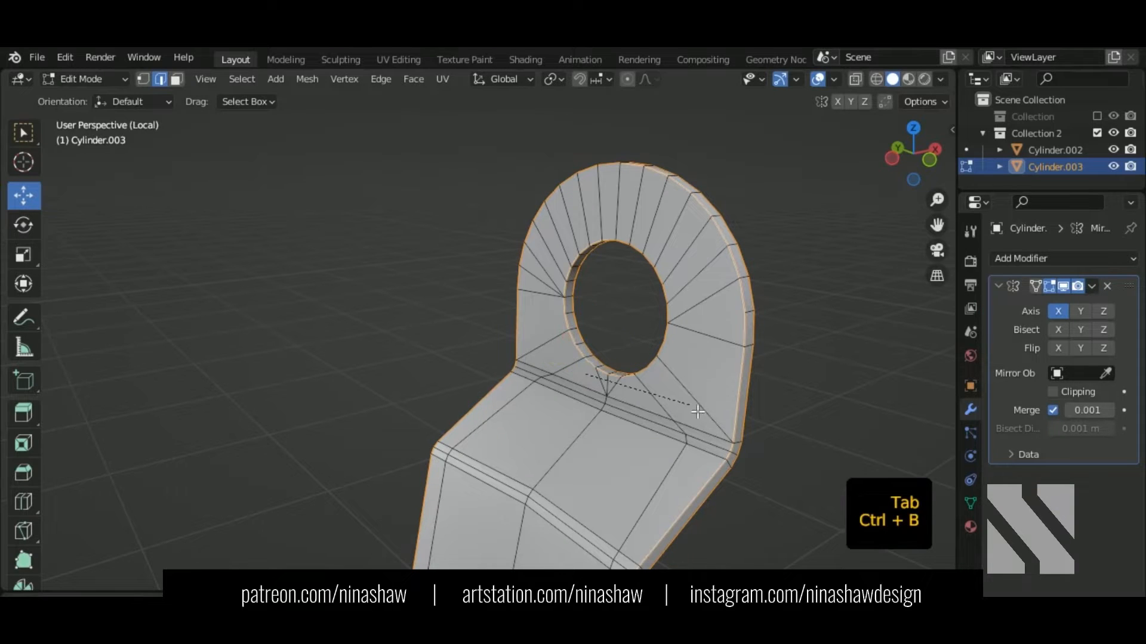
key(shift)
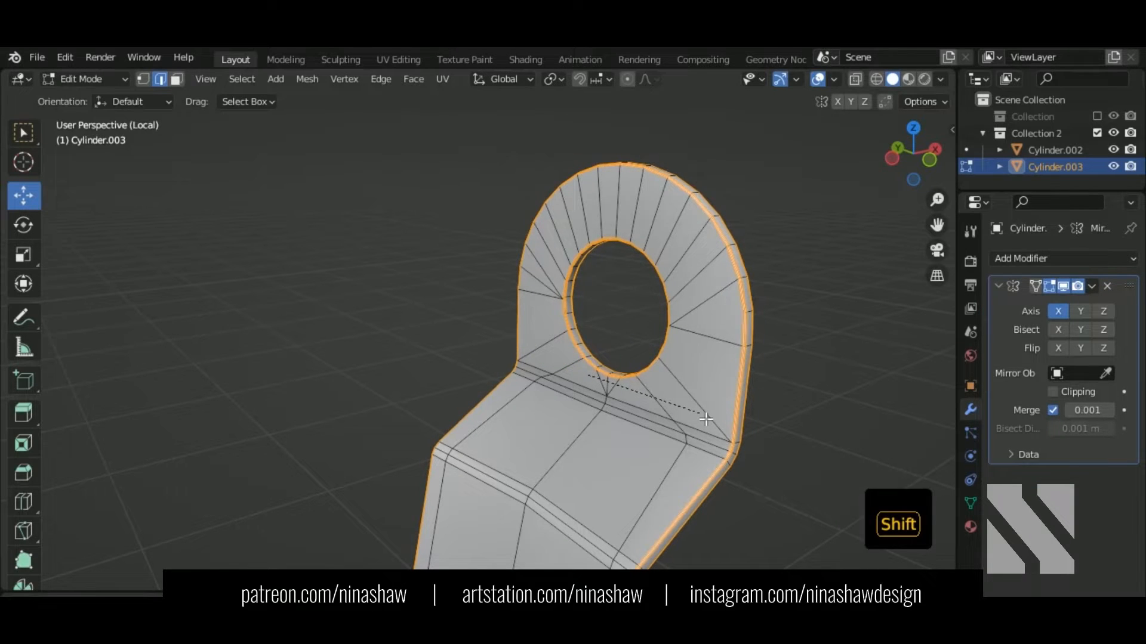
click(706, 420)
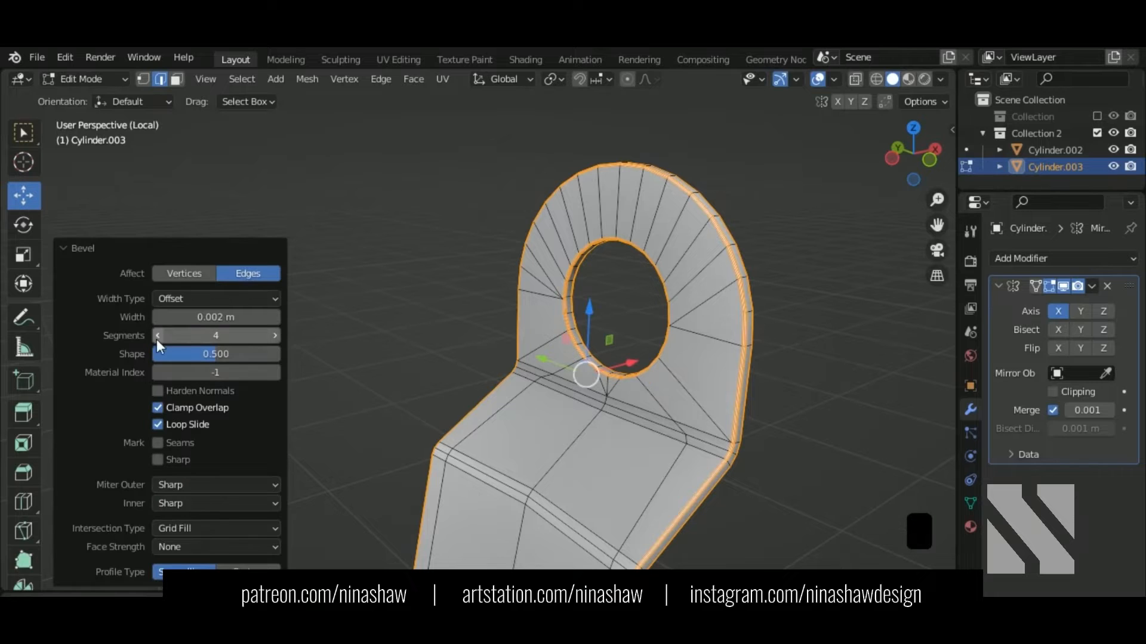
key(Tab)
middle_drag(671, 368, 437, 351)
key(KP_Divide)
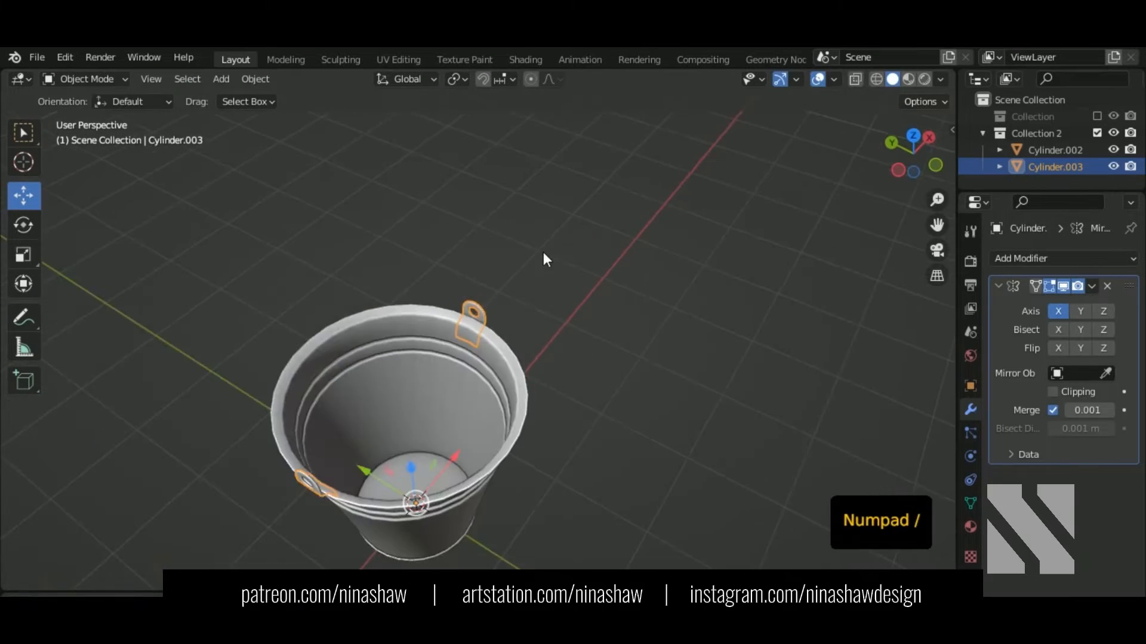
Step: From top view, select the bucket rim object Cylinder.002
middle_drag(543, 252, 567, 440)
key(KP_7)
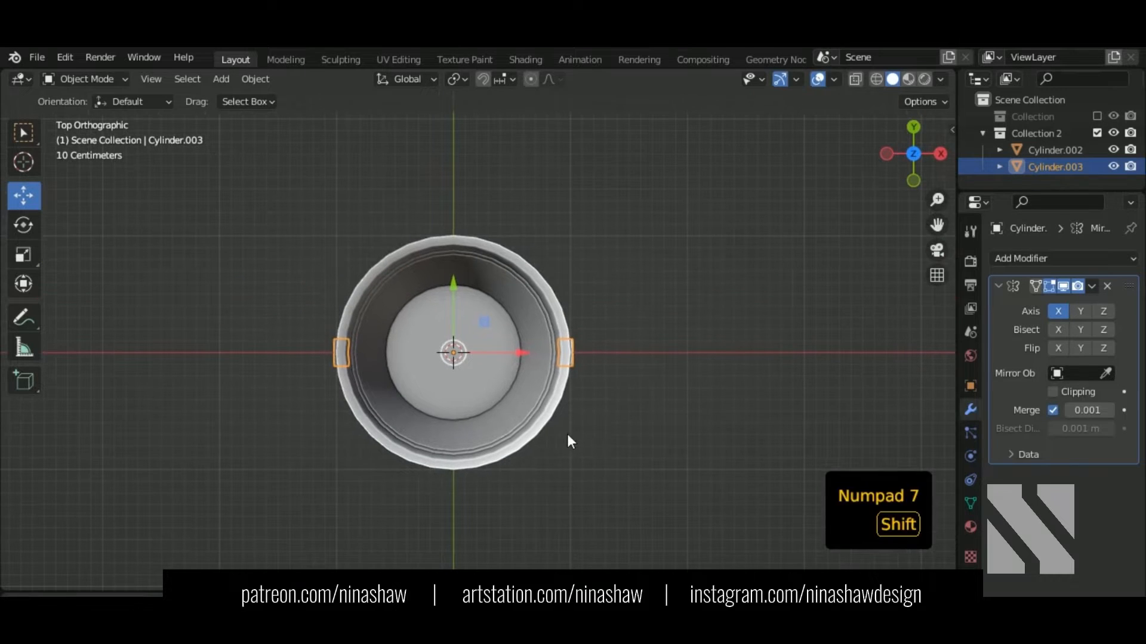
click(578, 449)
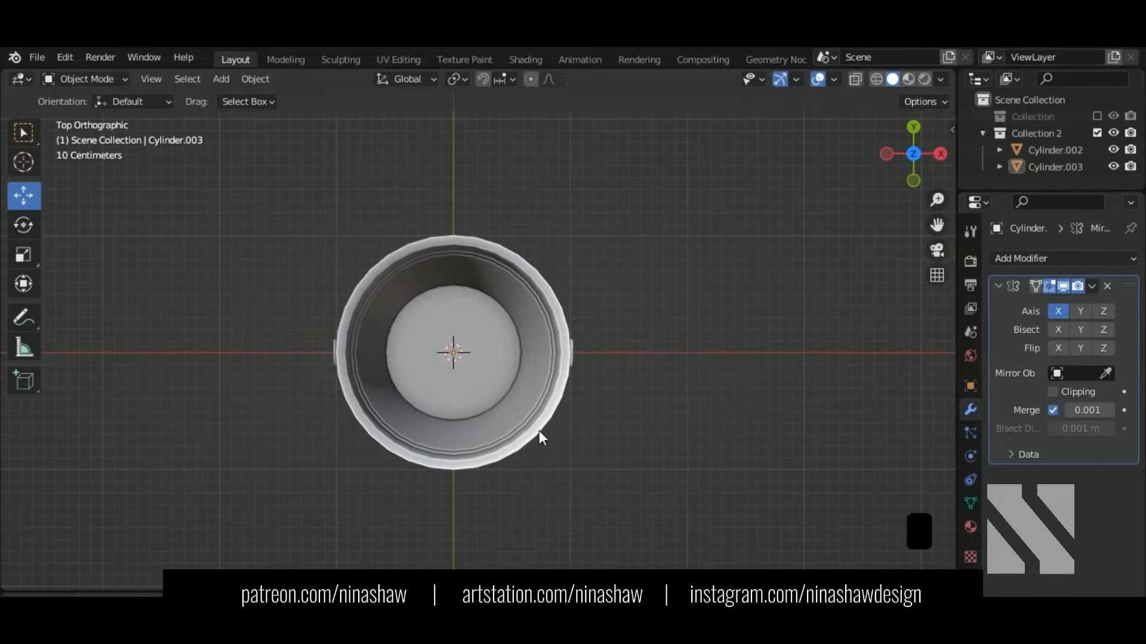
scroll(539, 431, up, 2)
click(566, 469)
scroll(566, 470, down, 1)
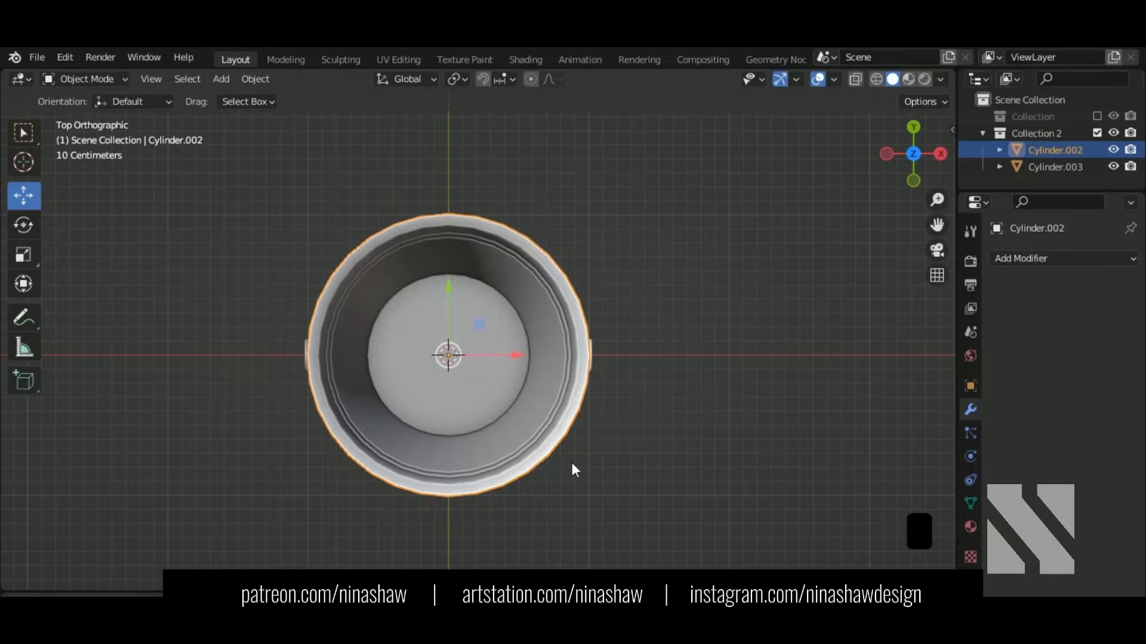
Step: Add a mesh circle and move it up along Z to the rim height
key(shift+a)
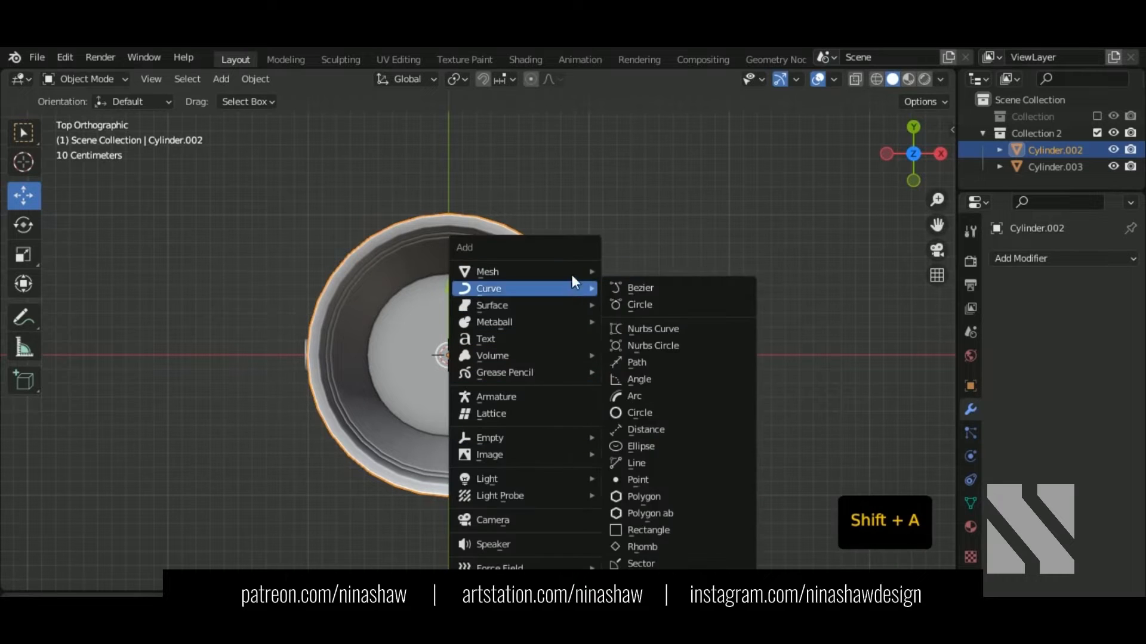
mouse_move(571, 272)
click(657, 304)
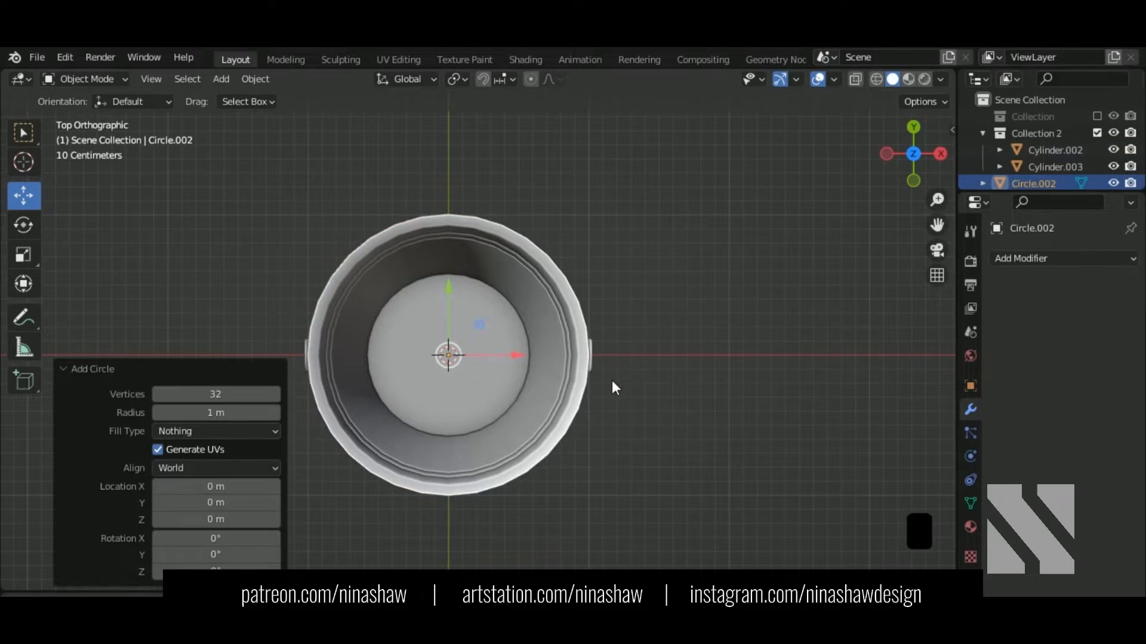
key(shift+z)
key(Tab)
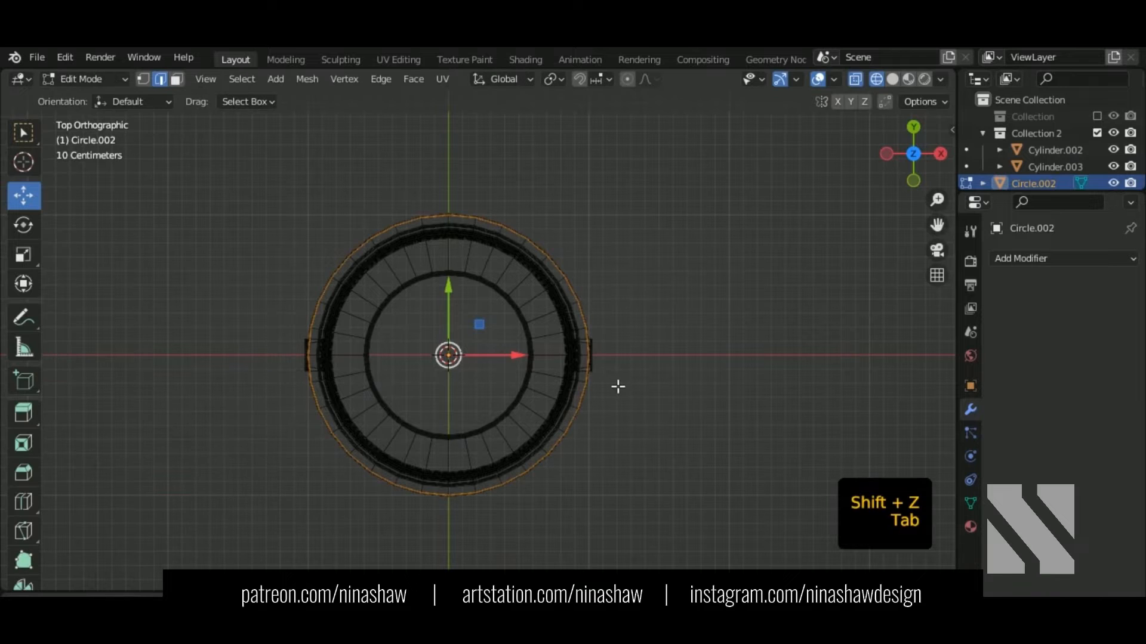
middle_drag(561, 495, 667, 352)
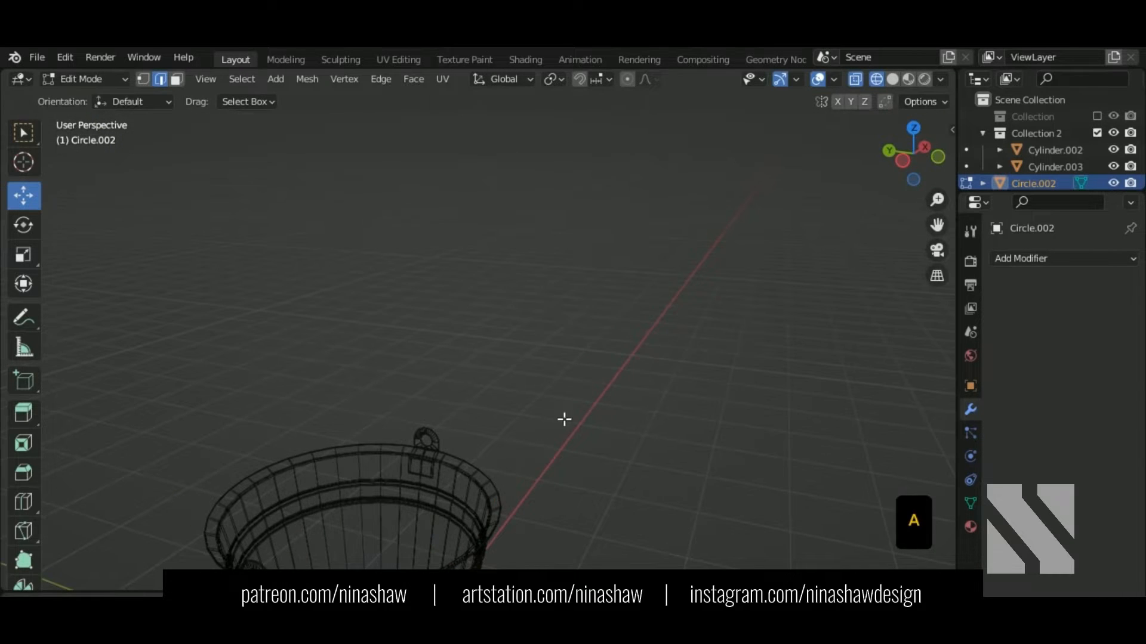
shift+middle_drag(564, 419, 606, 215)
key(g)
key(z)
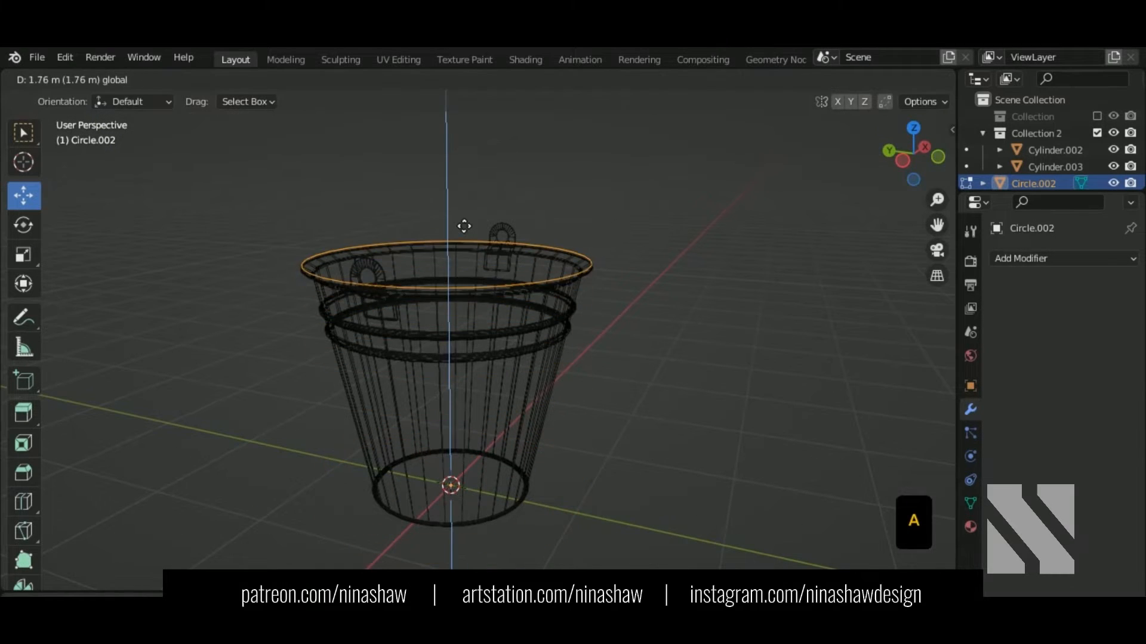
click(463, 226)
Step: Scale the circle to 0.993 and raise it slightly above the rim
key(KP_7)
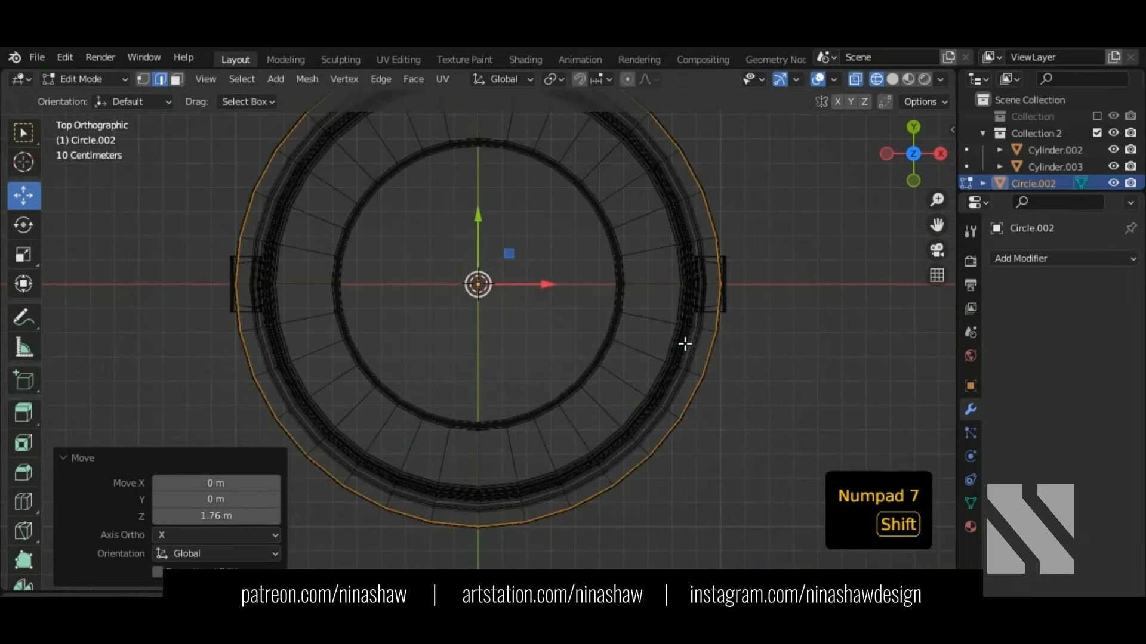
shift+middle_drag(685, 344, 656, 351)
key(s)
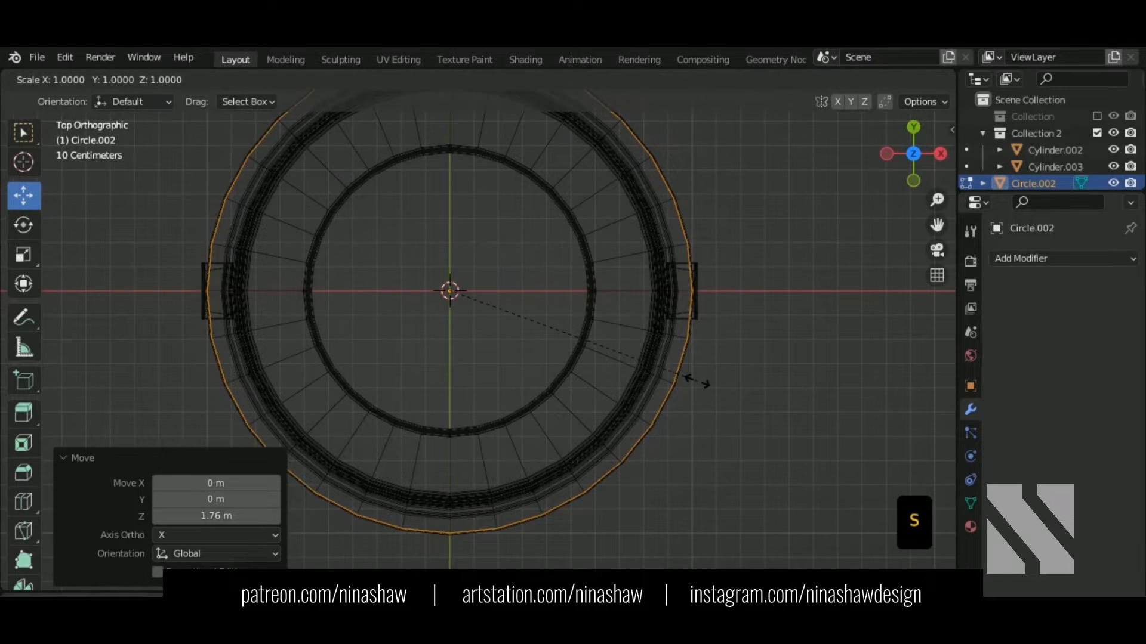
key(shift)
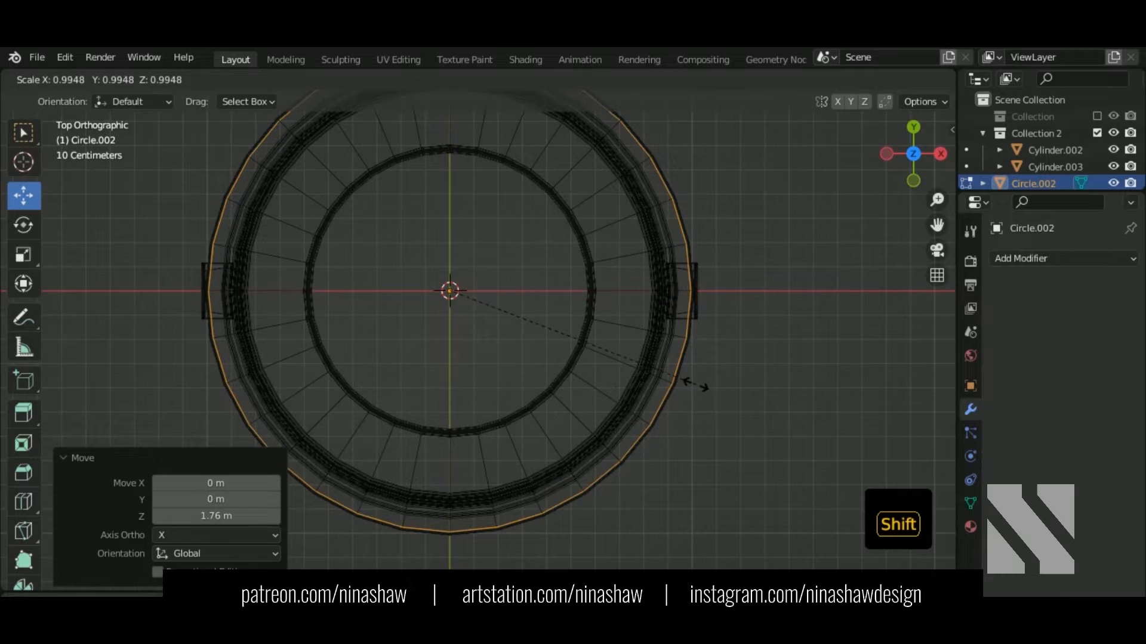
click(692, 382)
middle_drag(691, 451, 789, 316)
shift+middle_drag(701, 374, 753, 253)
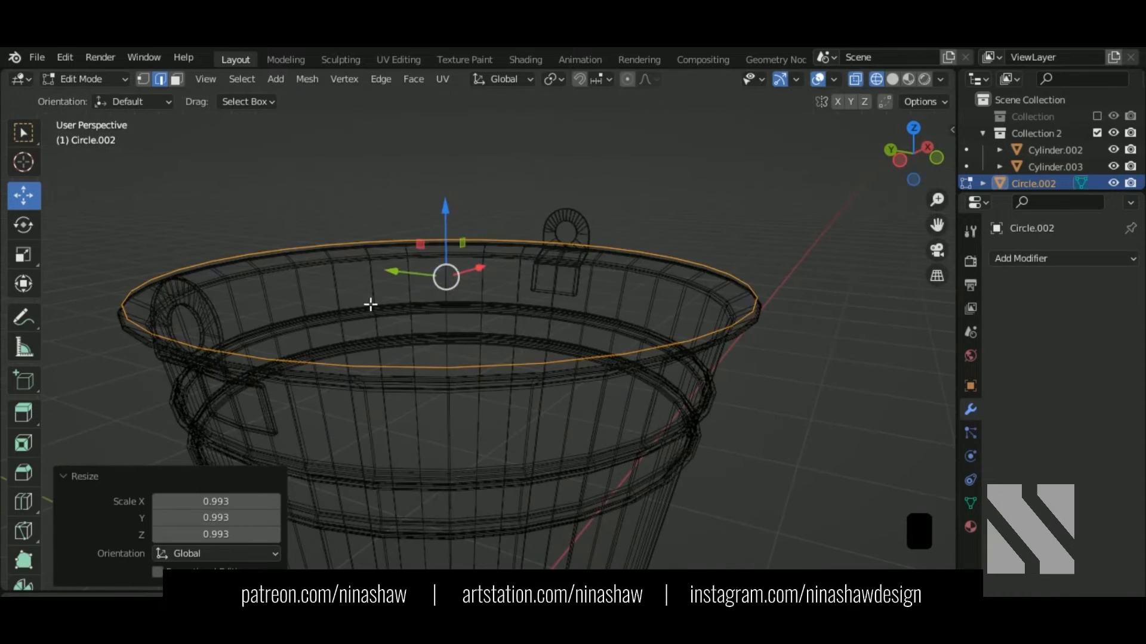
drag(455, 239, 456, 225)
key(shift+z)
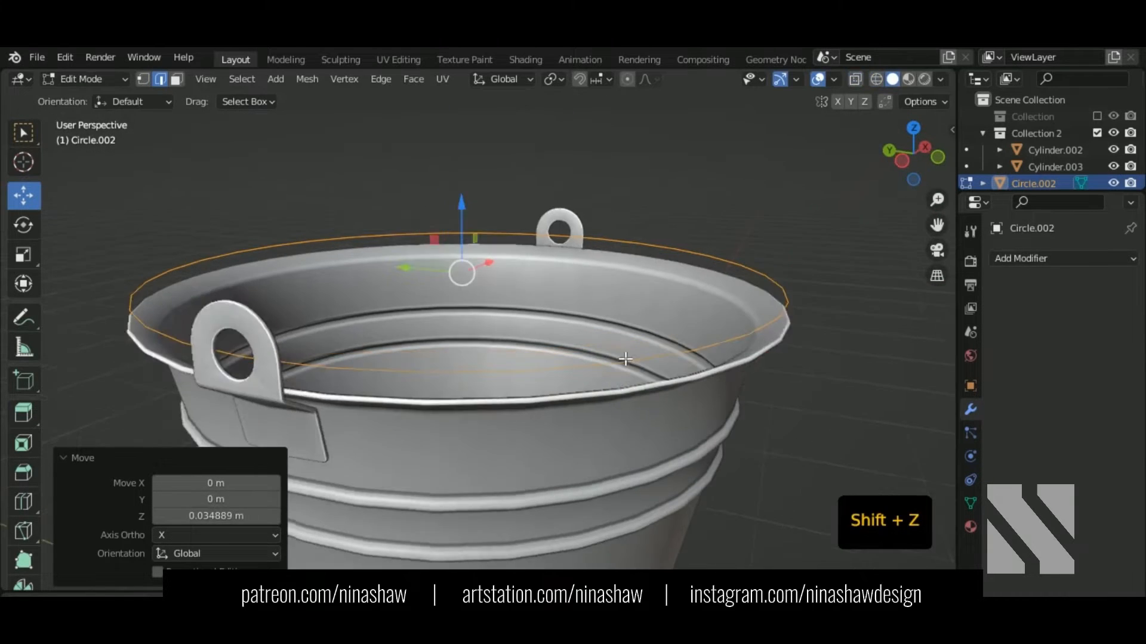
scroll(630, 358, up, 1)
key(KP_7)
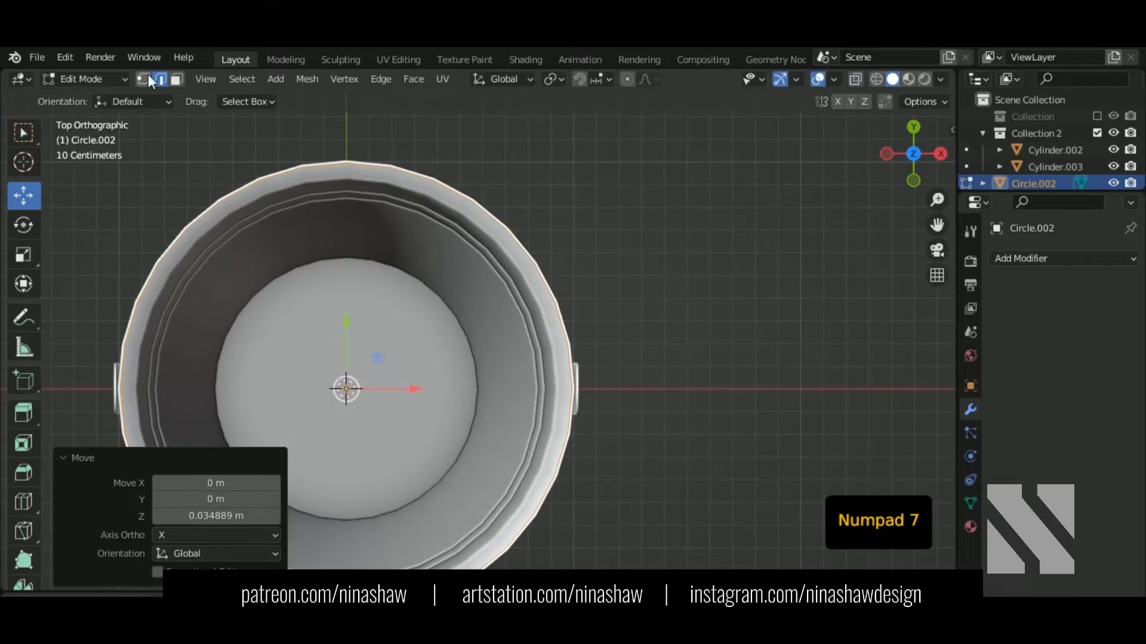
Step: In vertex select, box-select the circle's upper vertices and delete them
click(145, 78)
shift+middle_drag(347, 263, 499, 263)
key(shift+z)
scroll(488, 258, down, 2)
drag(218, 155, 869, 358)
key(Delete)
click(858, 352)
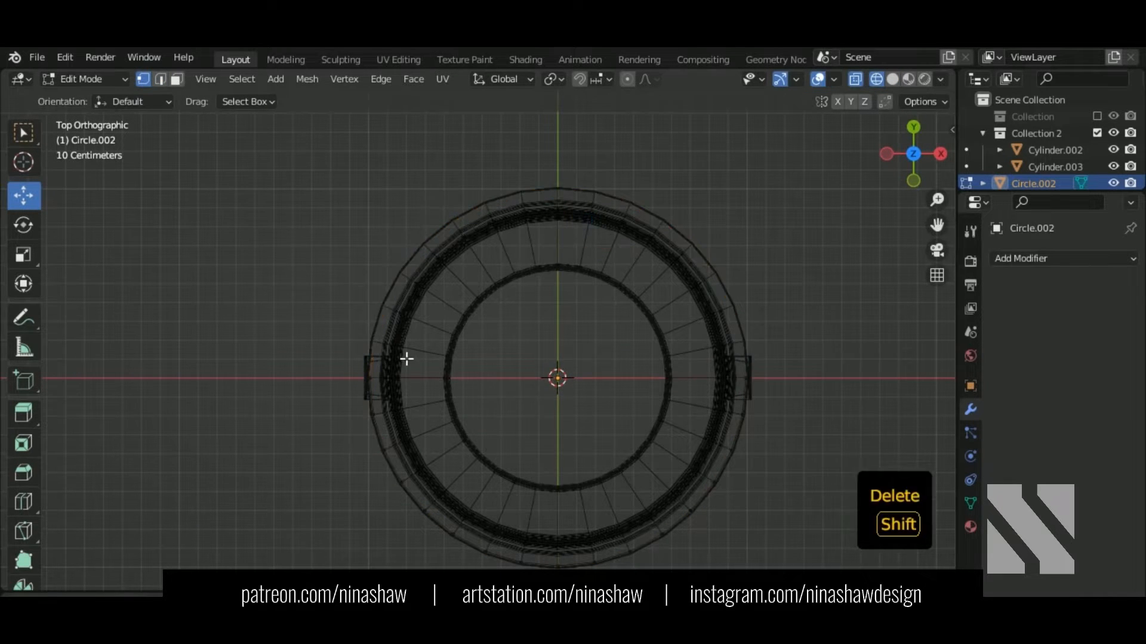
Step: Delete the circle's lower-left vertices and add a Mirror modifier to the half circle
shift+middle_drag(404, 358, 416, 281)
drag(318, 196, 558, 566)
key(Delete)
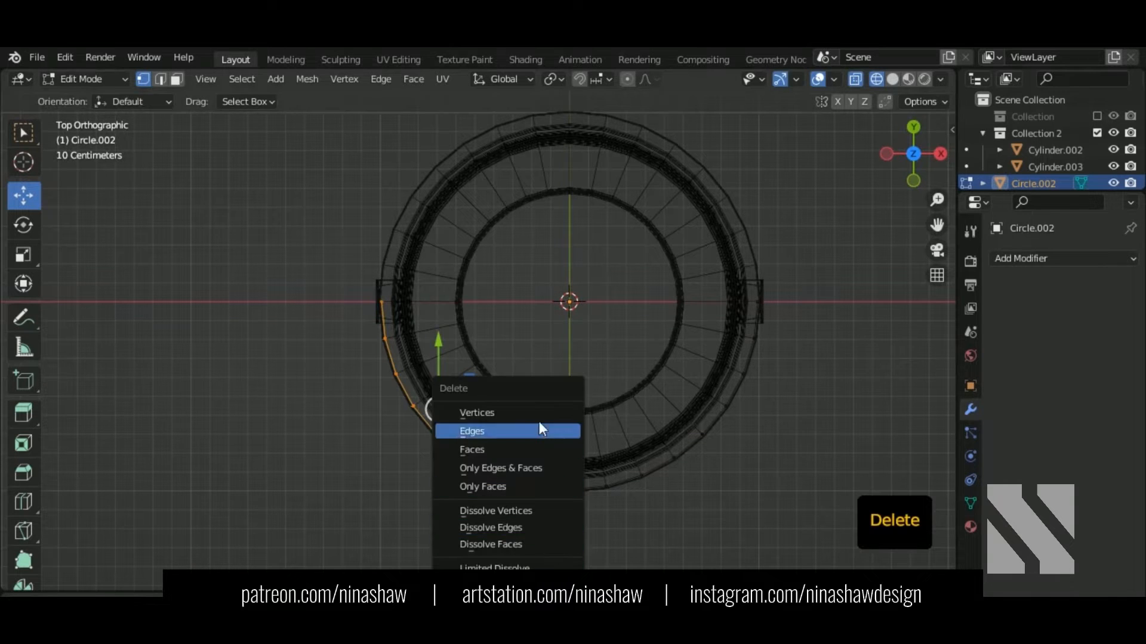
click(537, 411)
shift+middle_drag(761, 386, 692, 374)
click(1051, 257)
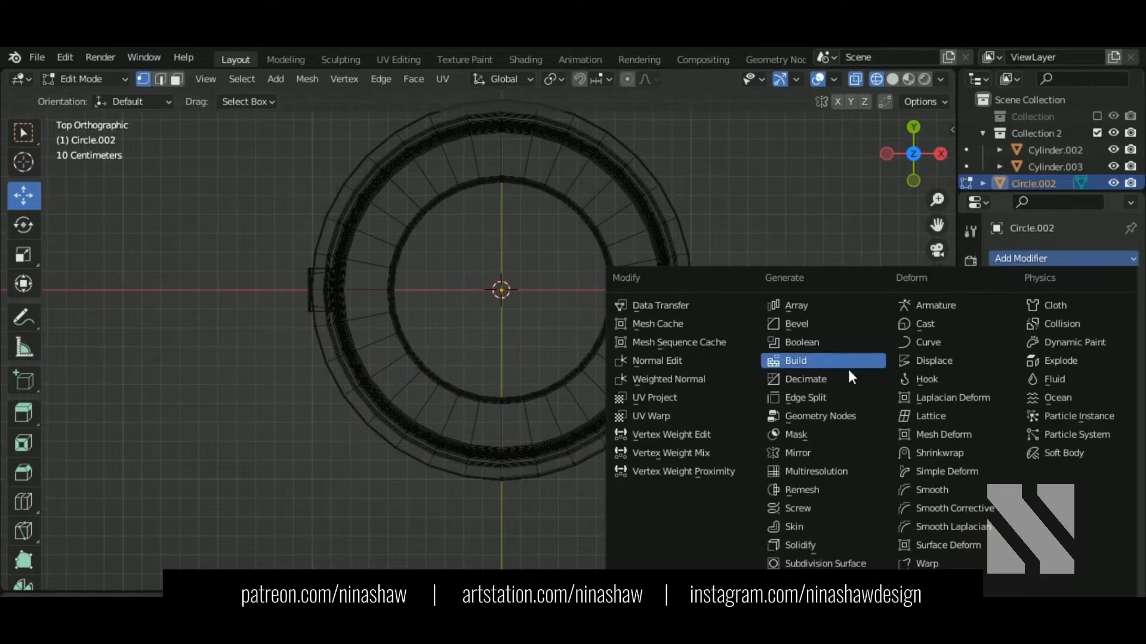
click(822, 453)
Step: Select the handle's open end vertex and extrude a point just outside the rim
drag(263, 202, 843, 532)
key(shift+z)
middle_drag(519, 519, 521, 445)
key(KP_7)
shift+middle_drag(695, 289, 568, 376)
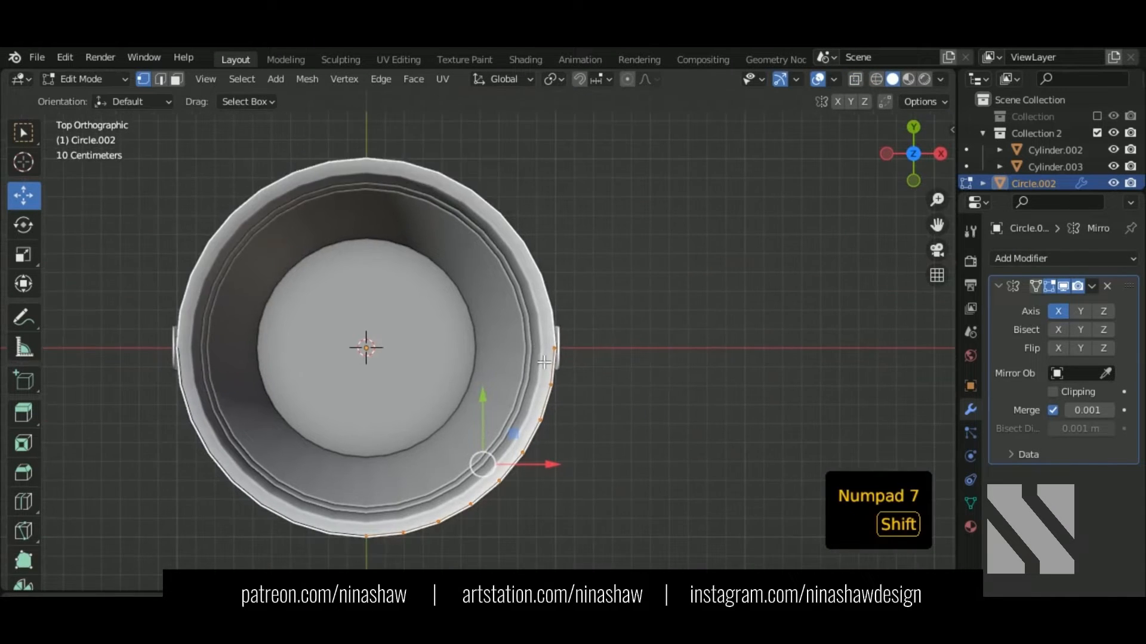
scroll(568, 376, up, 4)
shift+middle_drag(640, 387, 499, 379)
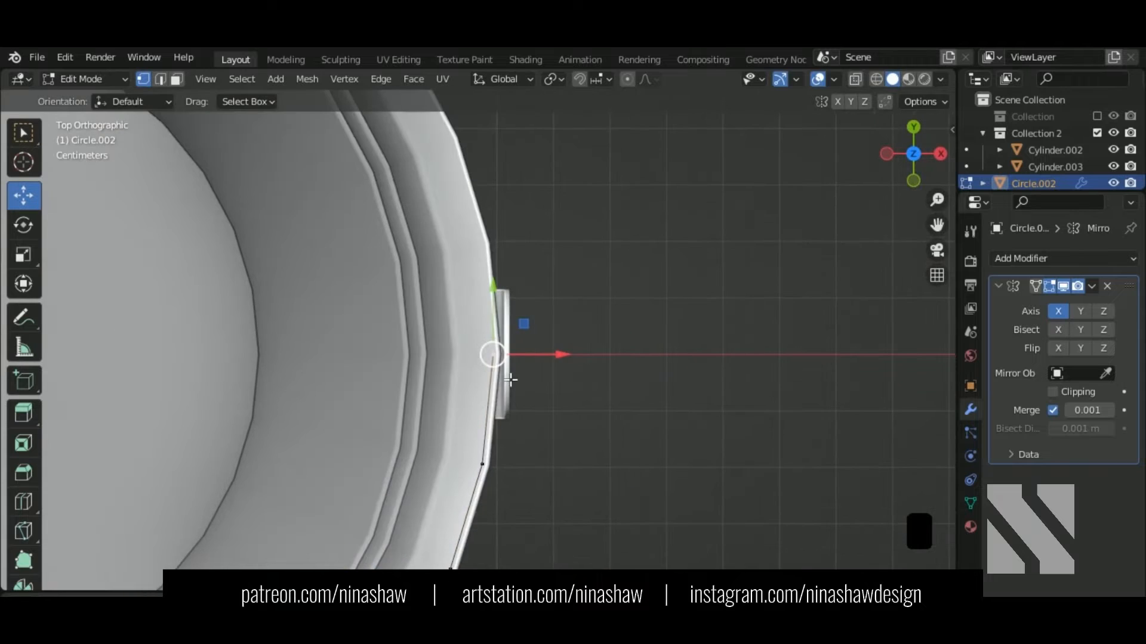
scroll(514, 381, up, 5)
key(shift+z)
key(e)
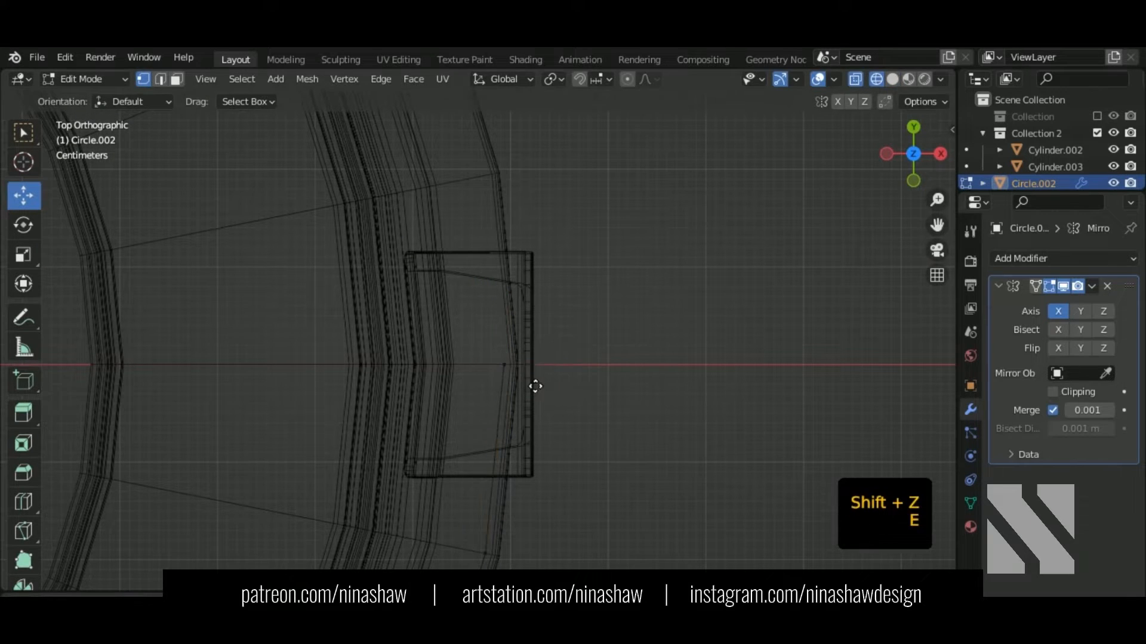
right_click(568, 387)
key(e)
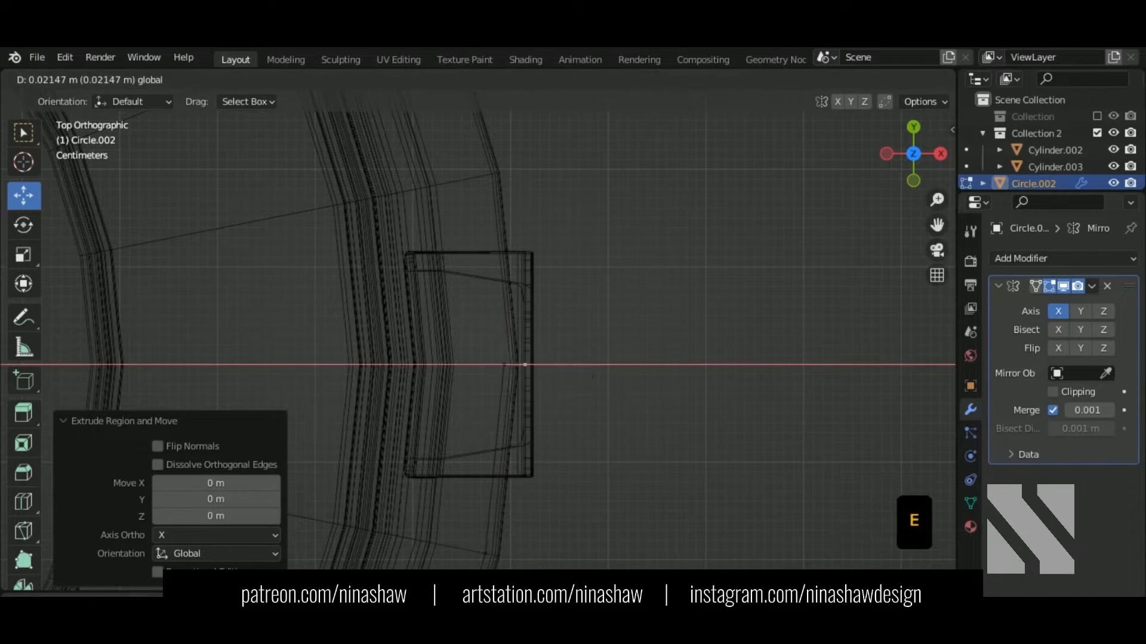
click(567, 381)
Step: Extrude two more points: one out past the bracket, one down through it
key(e)
right_click(583, 366)
key(e)
click(604, 373)
key(e)
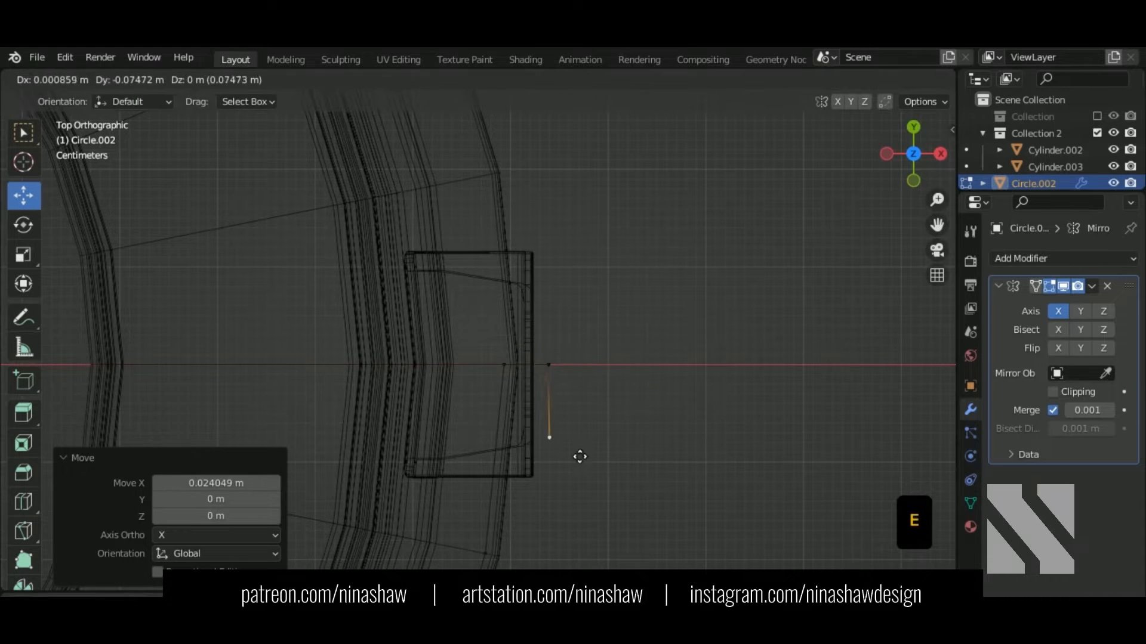
right_click(571, 436)
key(e)
click(566, 438)
Step: Slide the hook's middle vertex along Y into the bracket hole
key(shift+z)
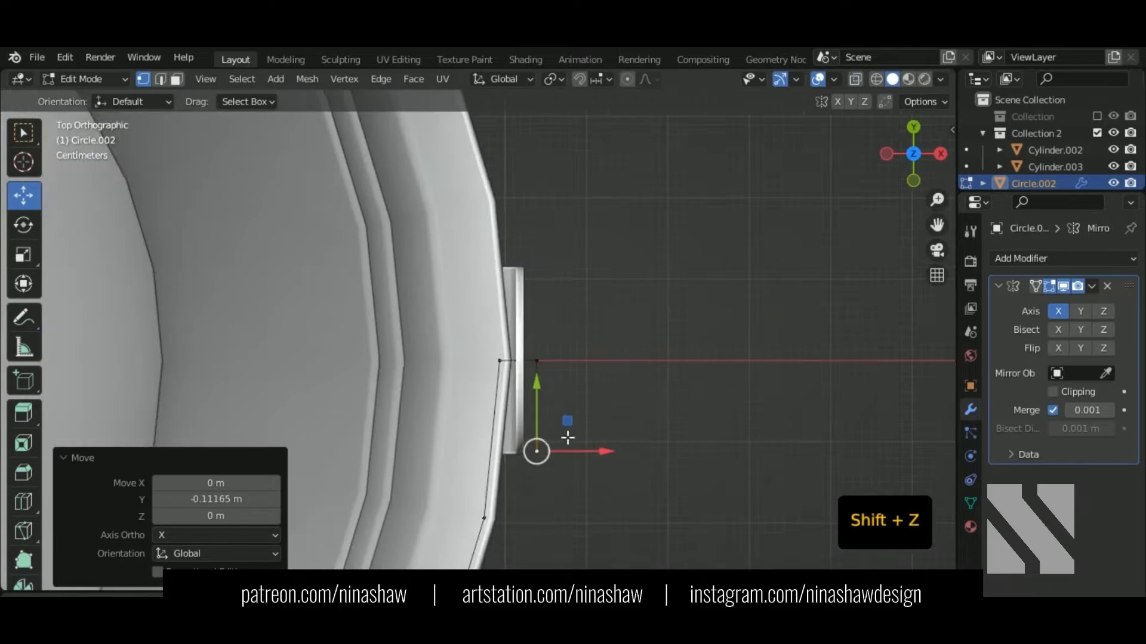
mouse_move(566, 438)
middle_down()
mouse_move(626, 373)
mouse_move(546, 383)
middle_up()
click(616, 365)
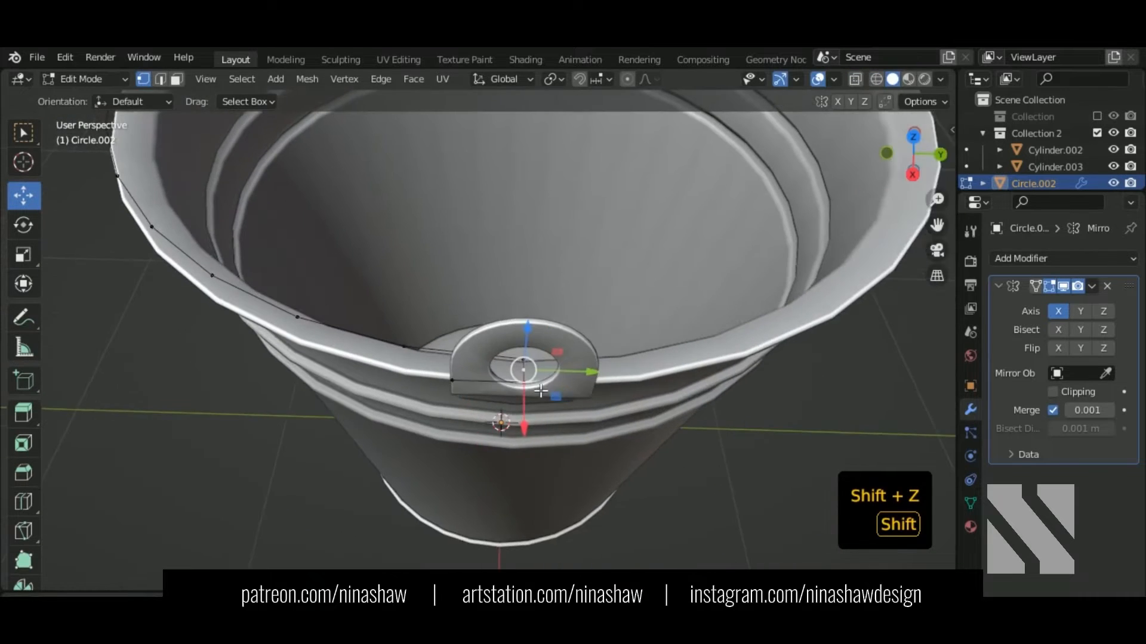
scroll(552, 385, up, 2)
drag(596, 388, 608, 395)
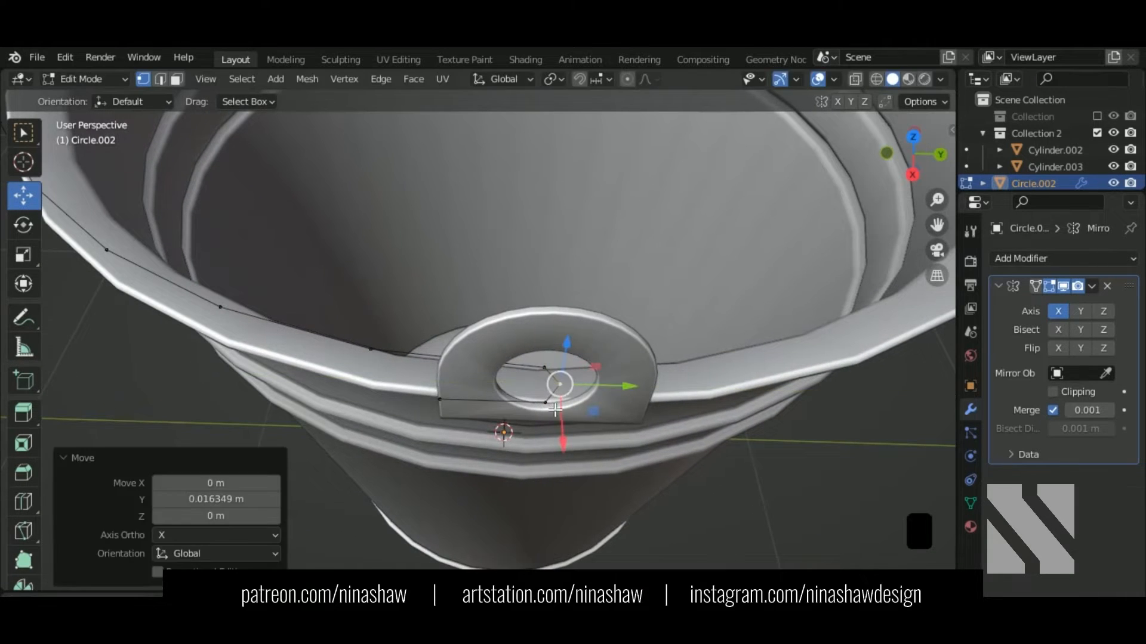
shift+click(549, 371)
middle_drag(569, 403, 615, 426)
Step: Try rounding the corner vertex, undo it, and dissolve the vertices inside the hole
key(ctrl+z)
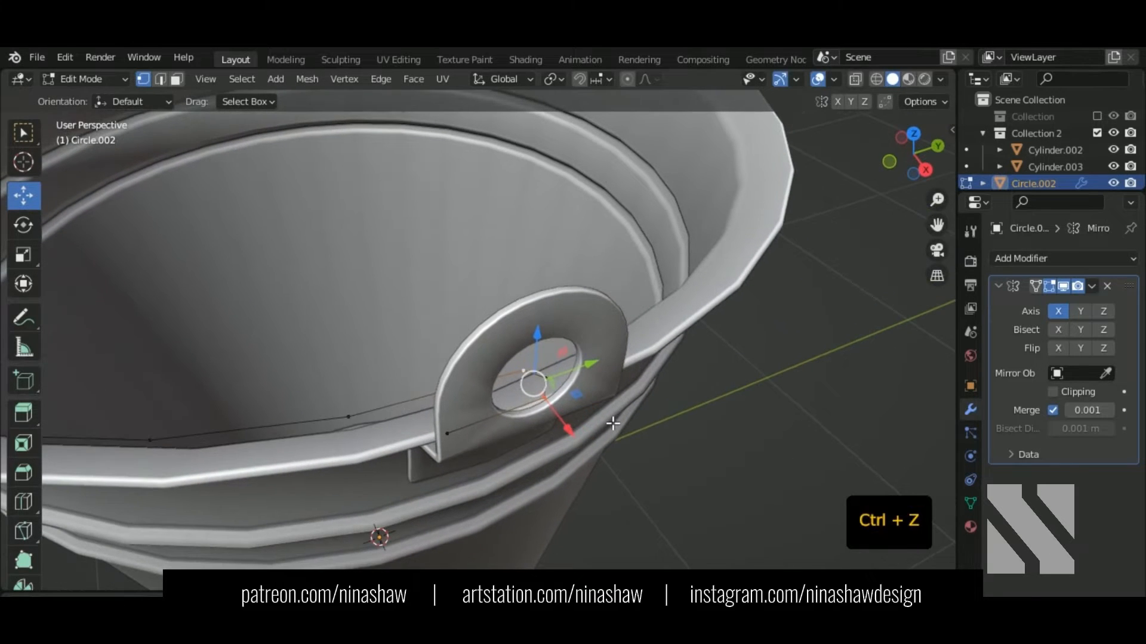
key(shift+ctrl+b)
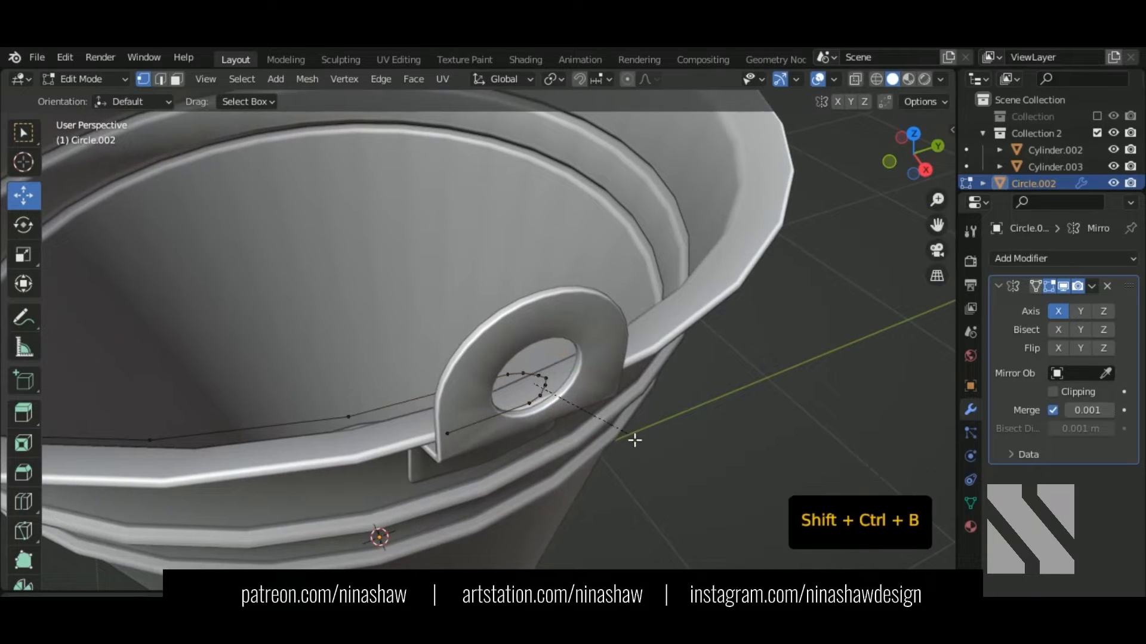
click(634, 441)
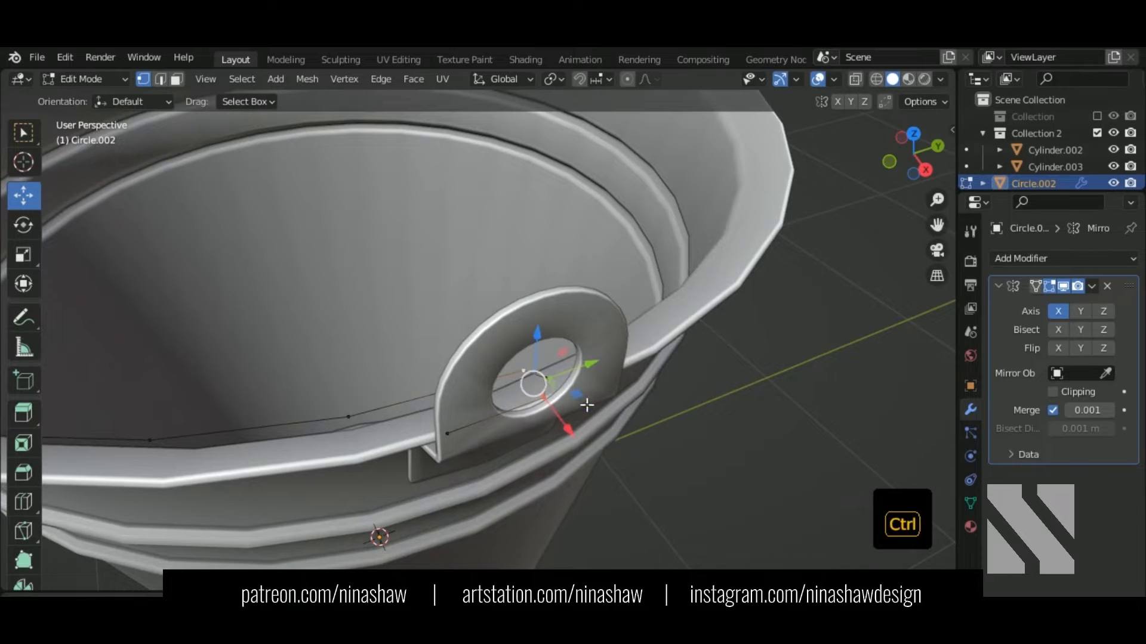
key(ctrl+z)
key(ctrl+z)
key(ctrl+z)
scroll(556, 409, up, 2)
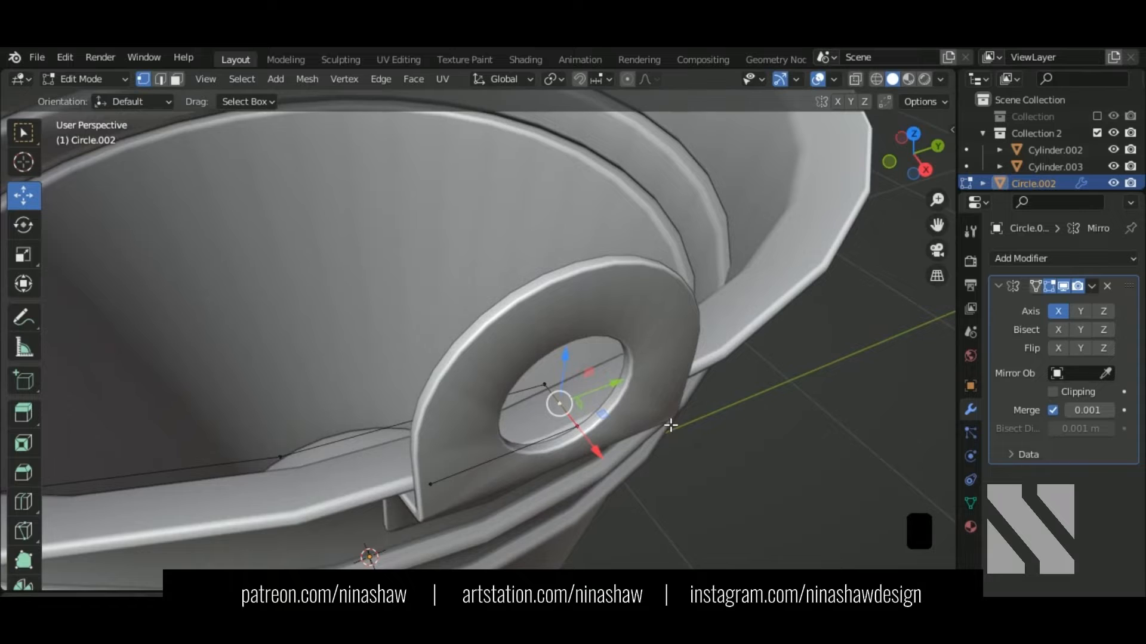
key(ctrl+Delete)
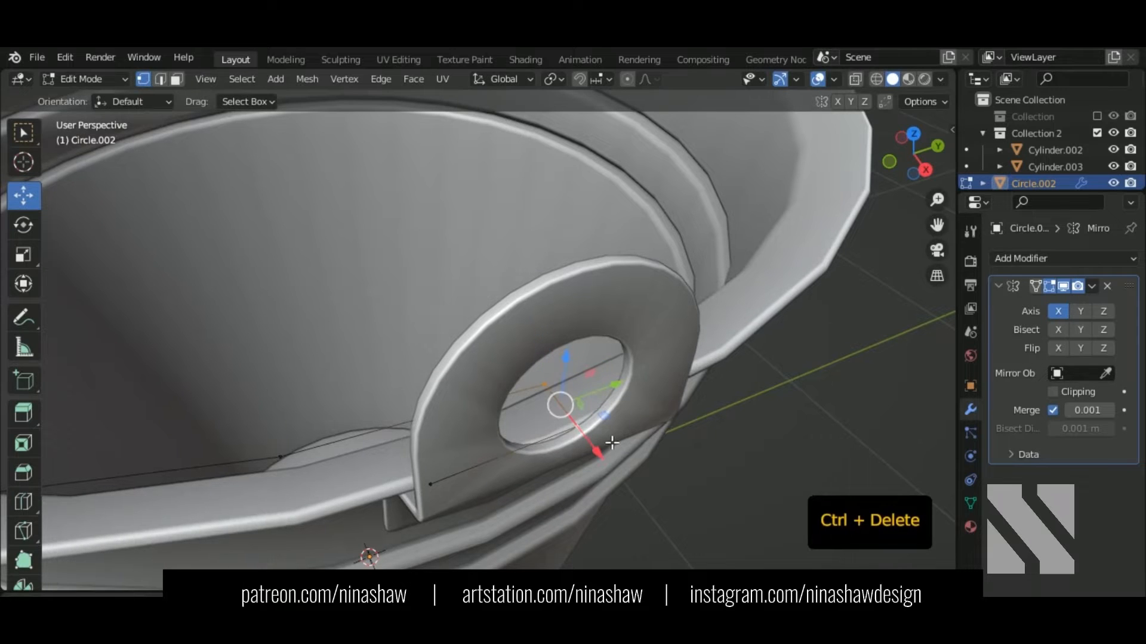
Step: Round the hook's corner vertex with a 4-segment vertex bevel
key(shift+ctrl+b)
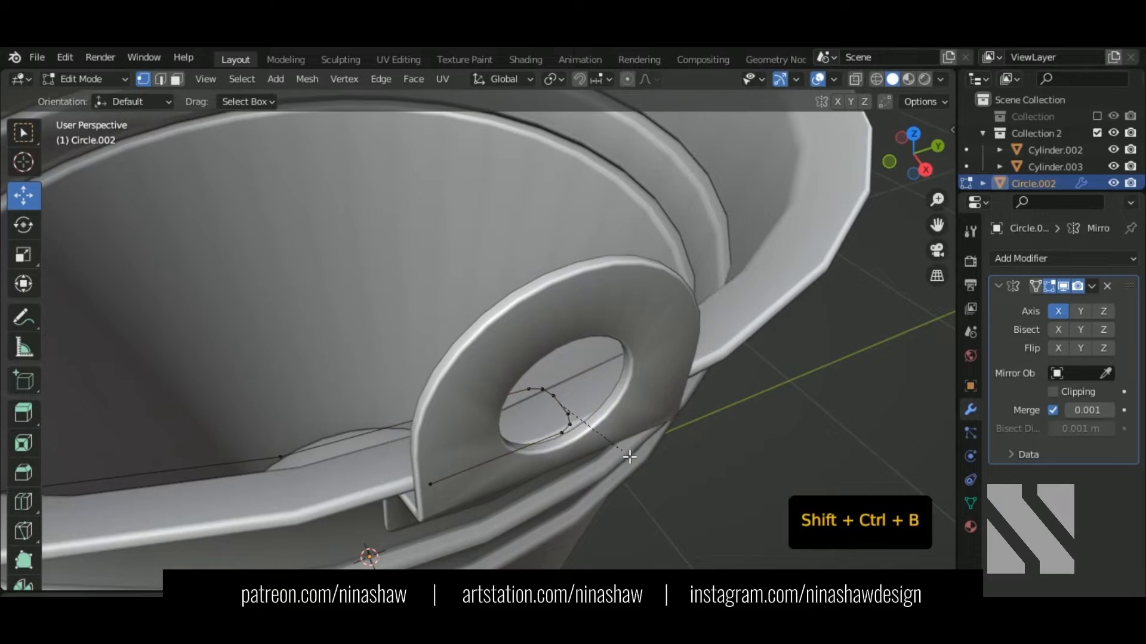
click(645, 468)
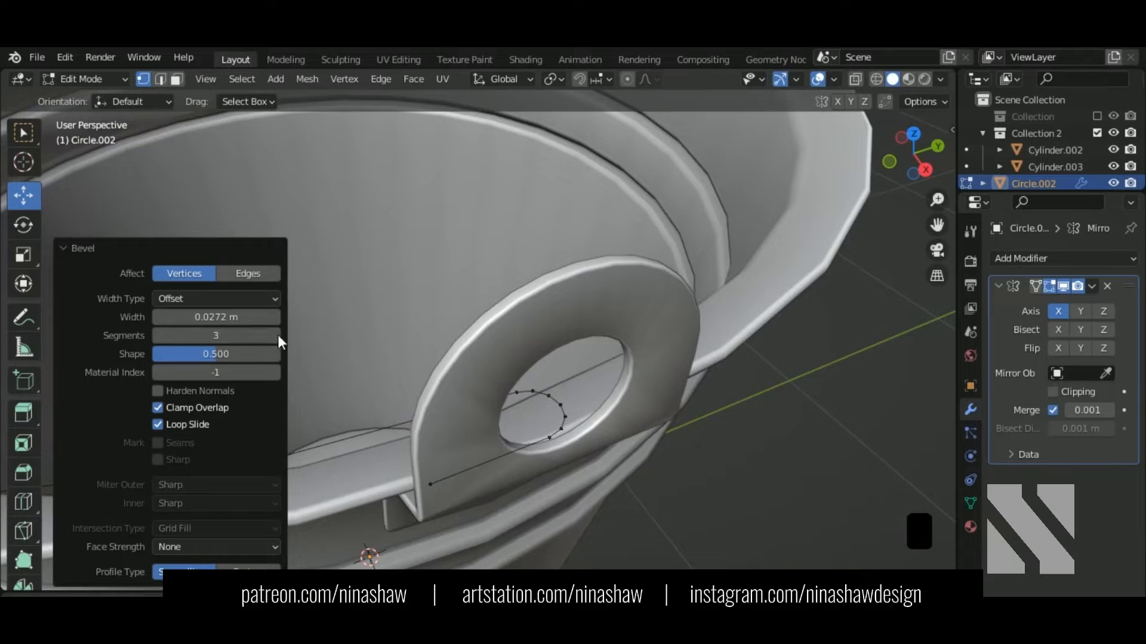
middle_drag(625, 408, 637, 427)
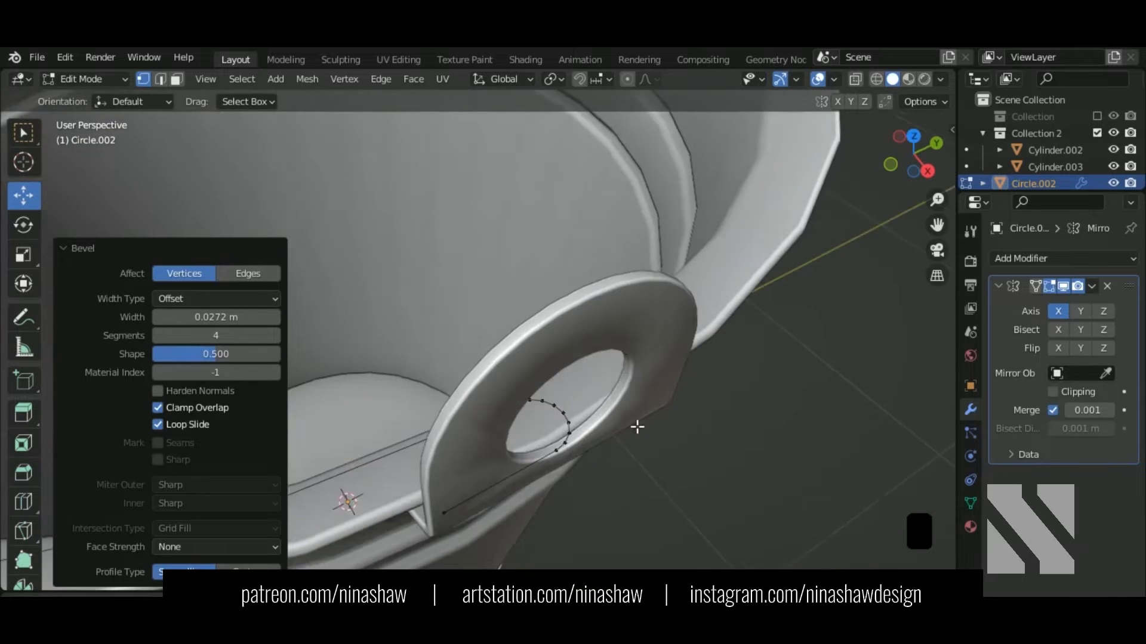
drag(216, 317, 238, 318)
middle_drag(602, 388, 595, 343)
middle_drag(595, 343, 575, 330)
Step: Try merging the arc's vertices by a 0.01 m distance, then undo it
drag(633, 255, 458, 426)
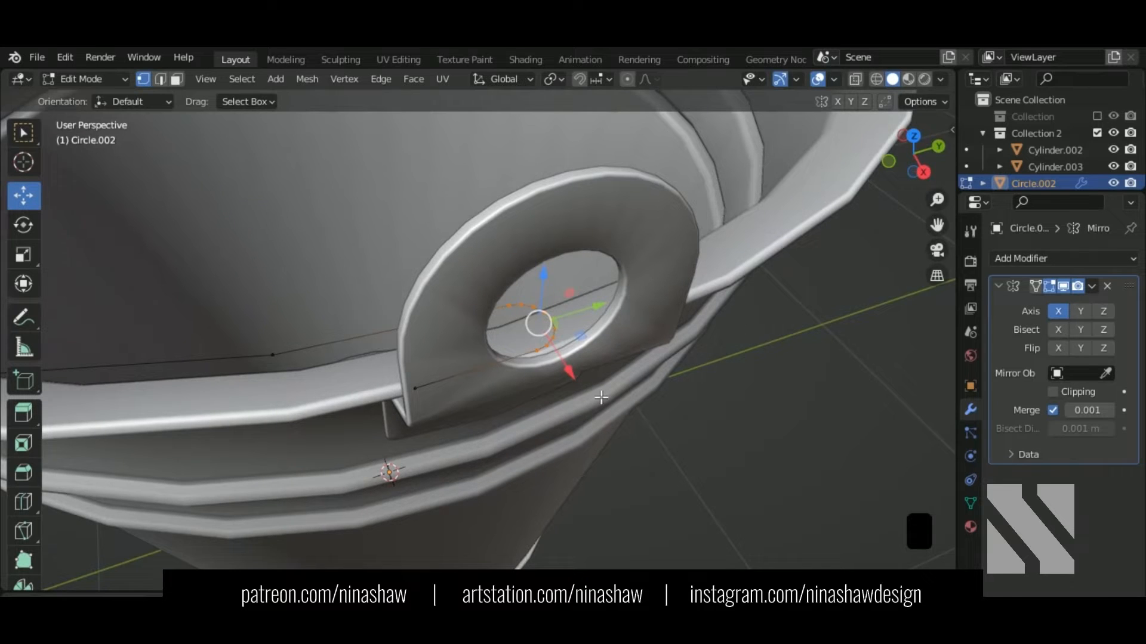
key(m)
click(591, 449)
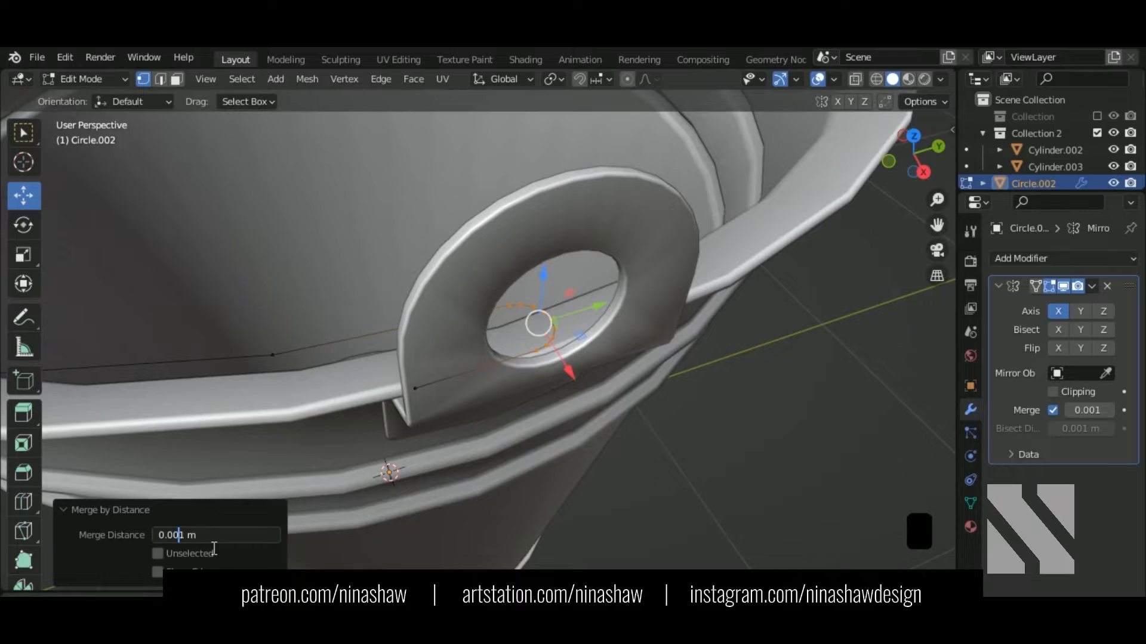
click(187, 539)
key(Return)
key(ctrl+z)
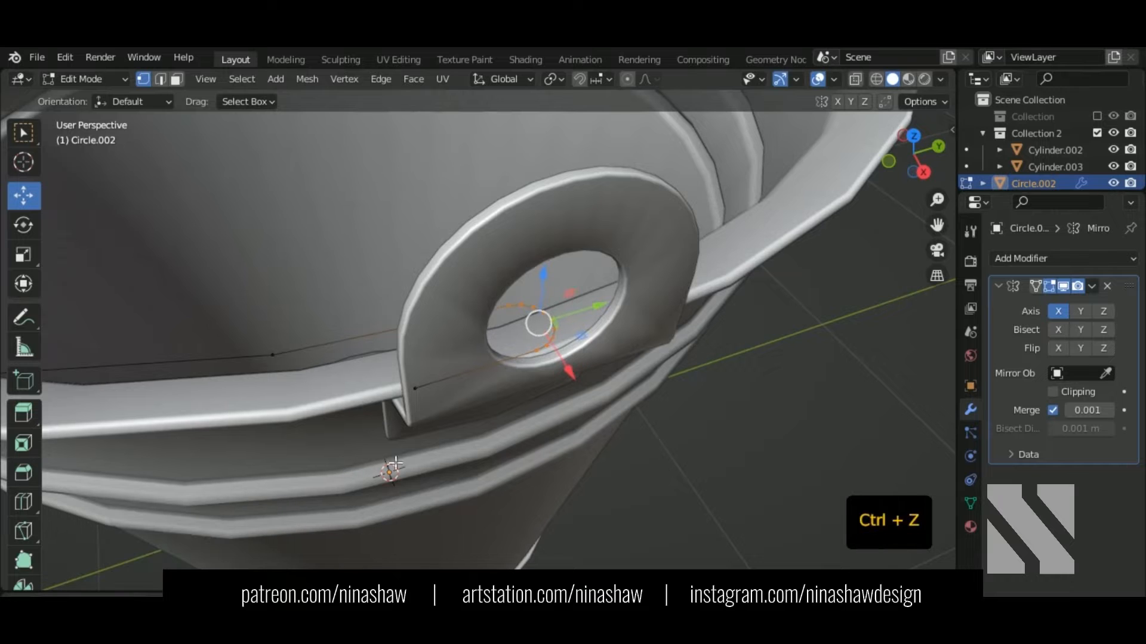
Step: Move a stray vertex in the hole along Y and merge it with its neighbour at last
middle_drag(525, 417, 388, 382)
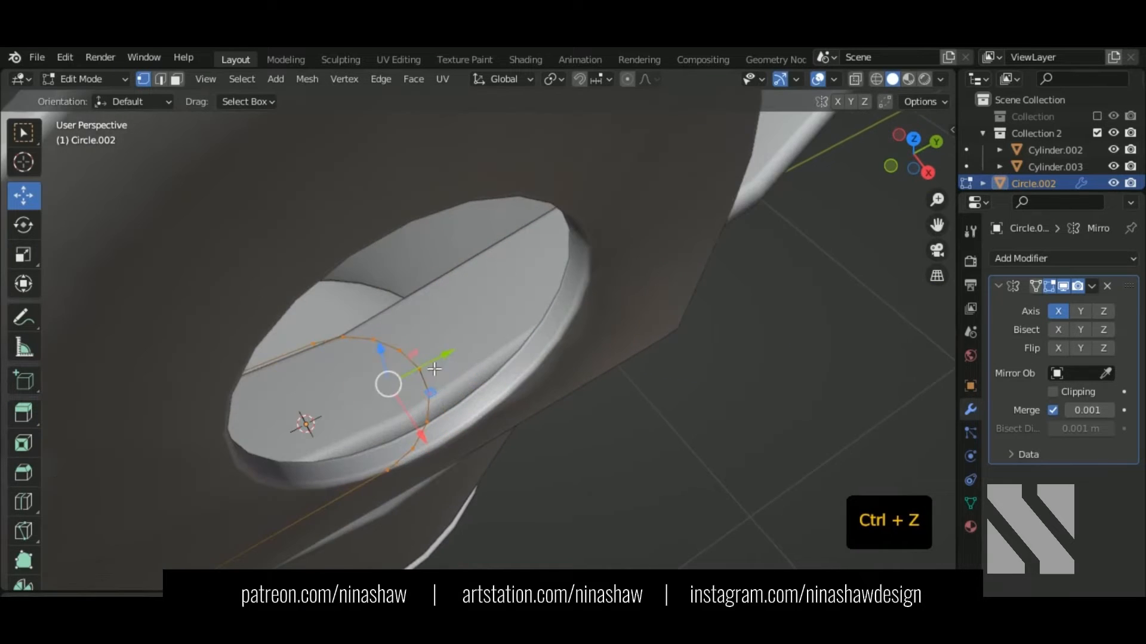
scroll(402, 330, up, 4)
click(401, 330)
key(g)
key(y)
click(416, 332)
shift+click(402, 332)
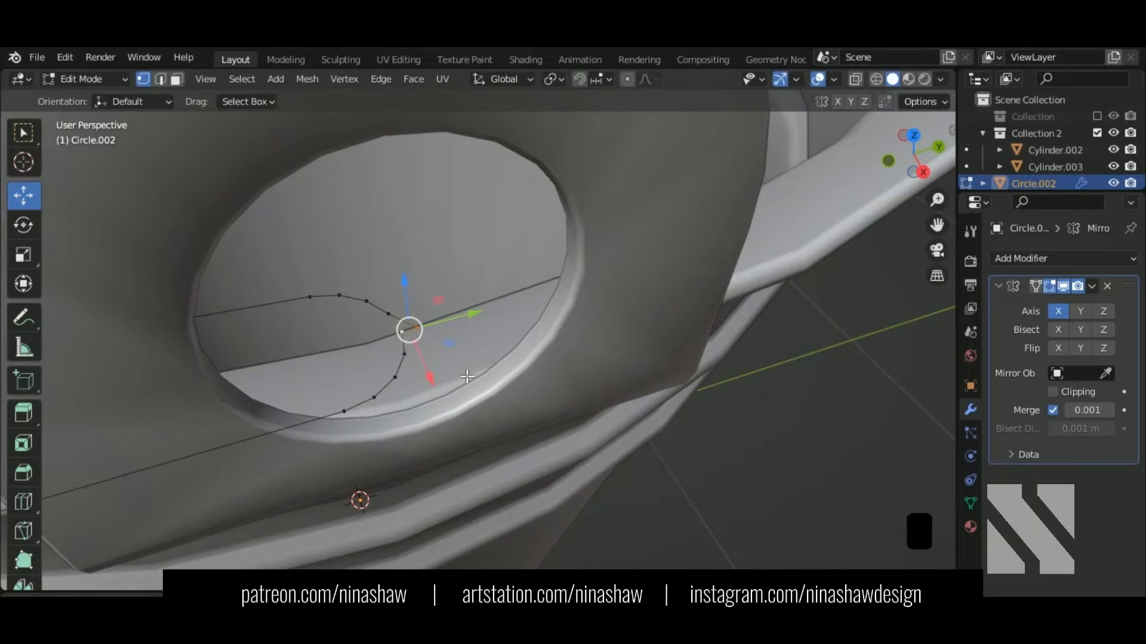
key(m)
click(447, 348)
click(395, 331)
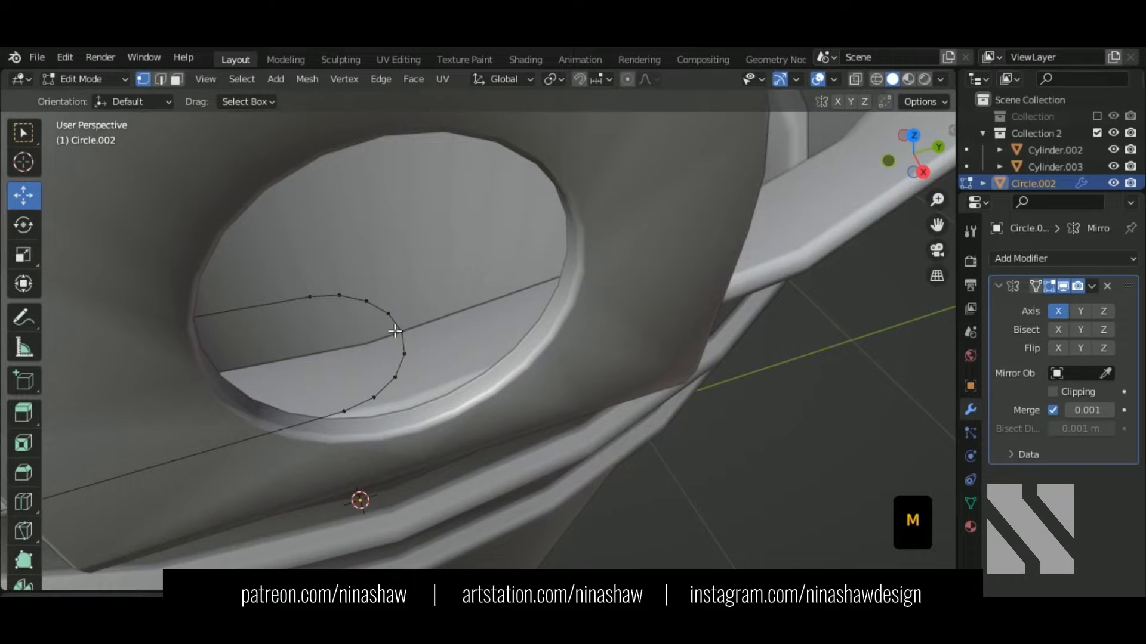
drag(462, 318, 475, 315)
key(ctrl+z)
Step: Return to Object Mode and frame the whole bucket with its hooked handle
scroll(483, 385, down, 5)
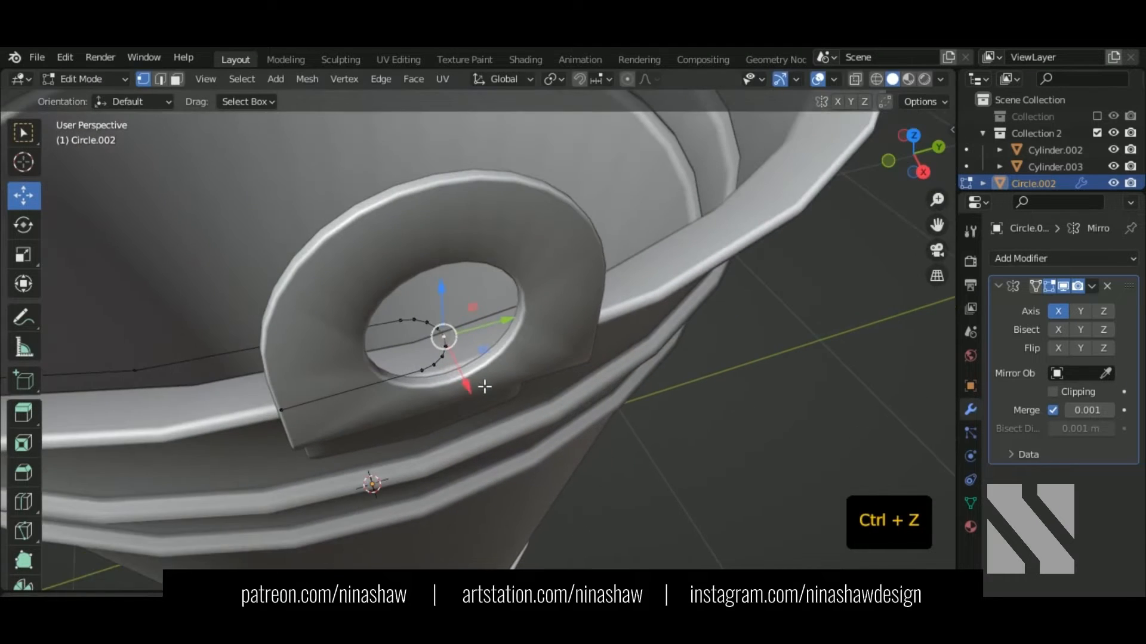
key(Tab)
scroll(508, 329, down, 6)
middle_drag(345, 406, 555, 358)
shift+middle_drag(555, 358, 509, 373)
Step: In top view, pull the handle path's two bottom vertices down along Y
middle_drag(403, 337, 406, 352)
key(KP_7)
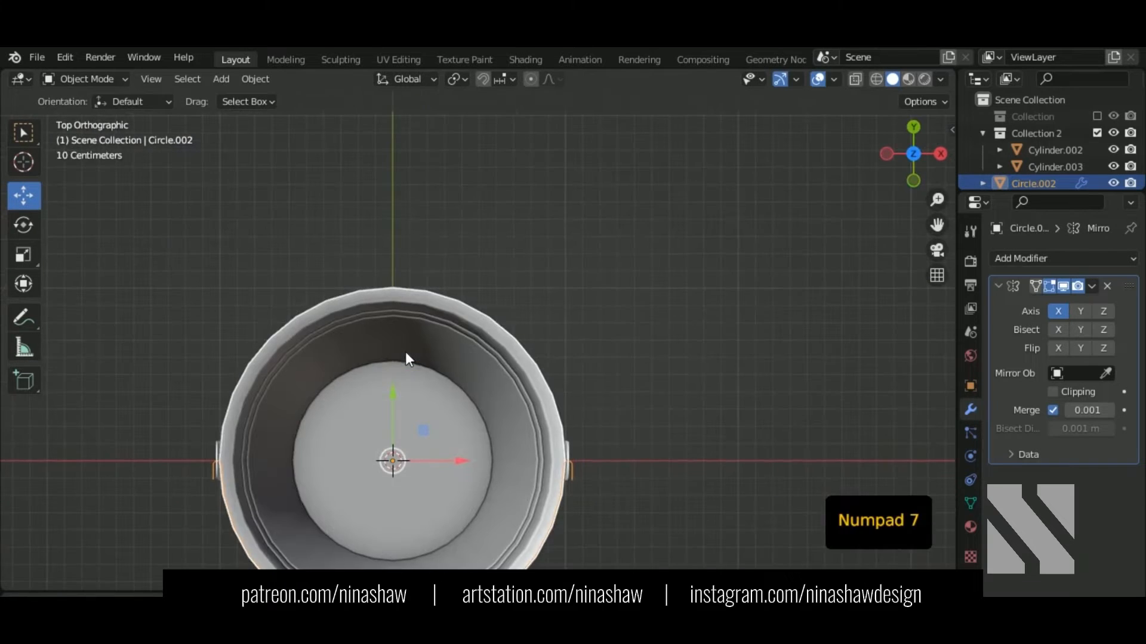
key(Tab)
shift+middle_drag(436, 405, 466, 220)
scroll(479, 382, up, 4)
shift+middle_drag(471, 499, 476, 286)
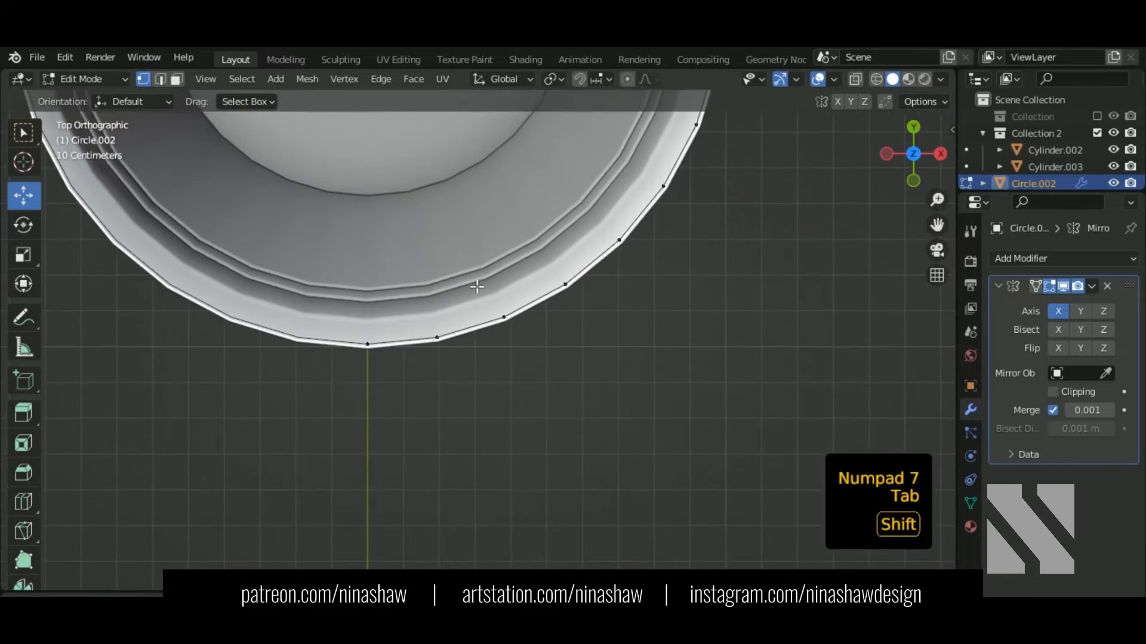
scroll(513, 257, up, 1)
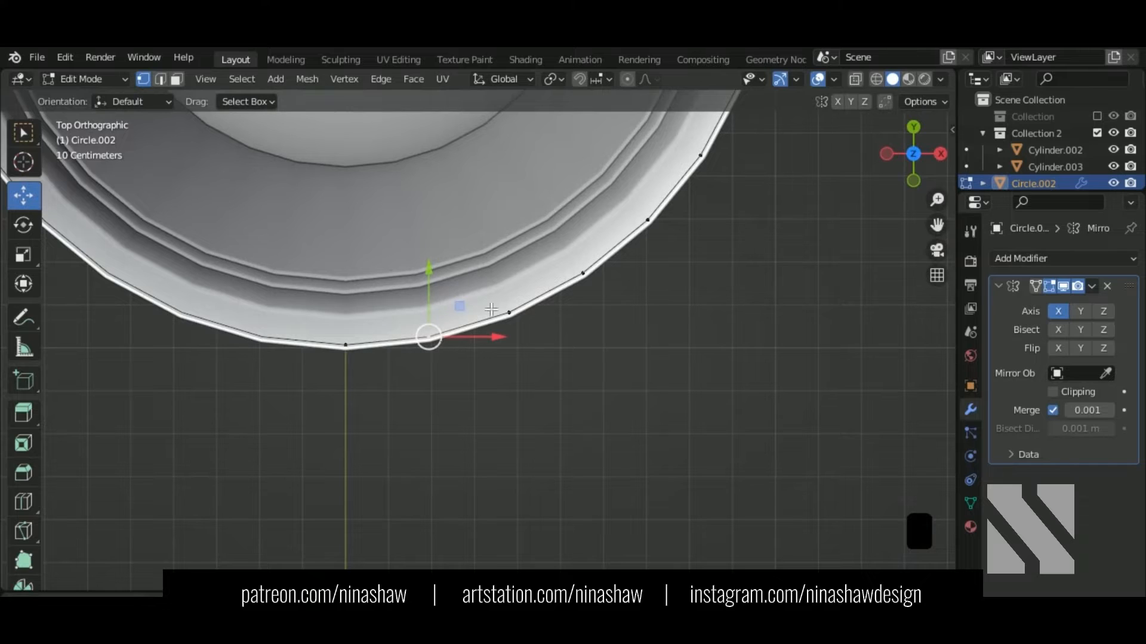
drag(431, 292, 436, 315)
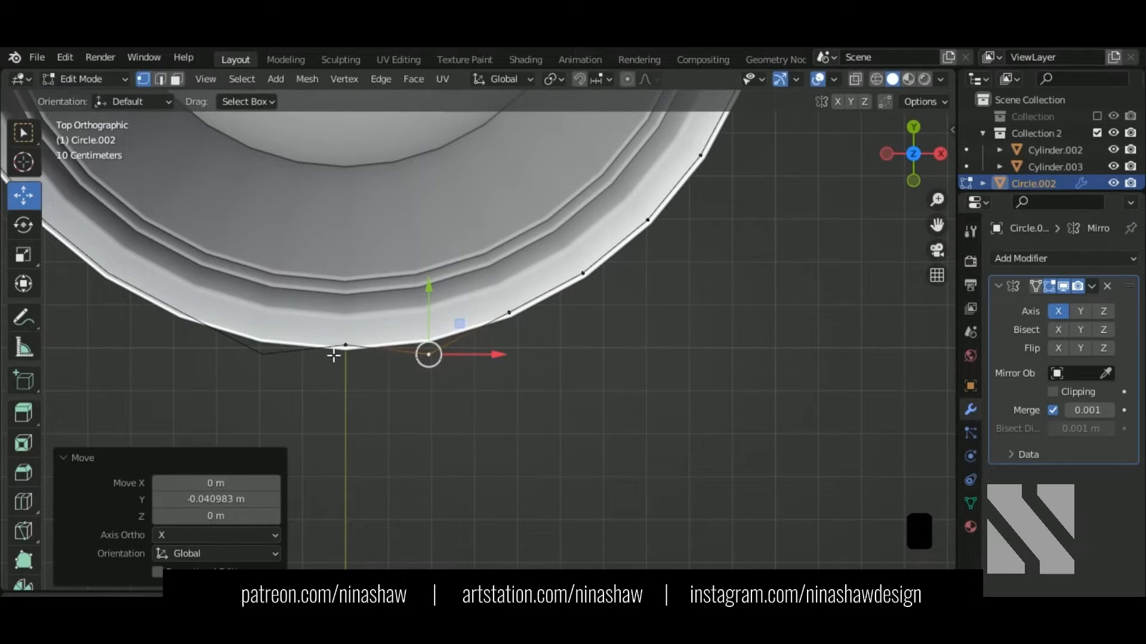
click(345, 345)
mouse_move(352, 334)
mouse_down()
mouse_move(357, 353)
mouse_move(345, 355)
mouse_up()
Step: Nudge the next rim vertex up along Y and slide the bottom-right vertex about 0.08 m along X
click(506, 312)
drag(507, 304, 508, 283)
click(428, 355)
drag(484, 361, 523, 361)
scroll(521, 360, down, 3)
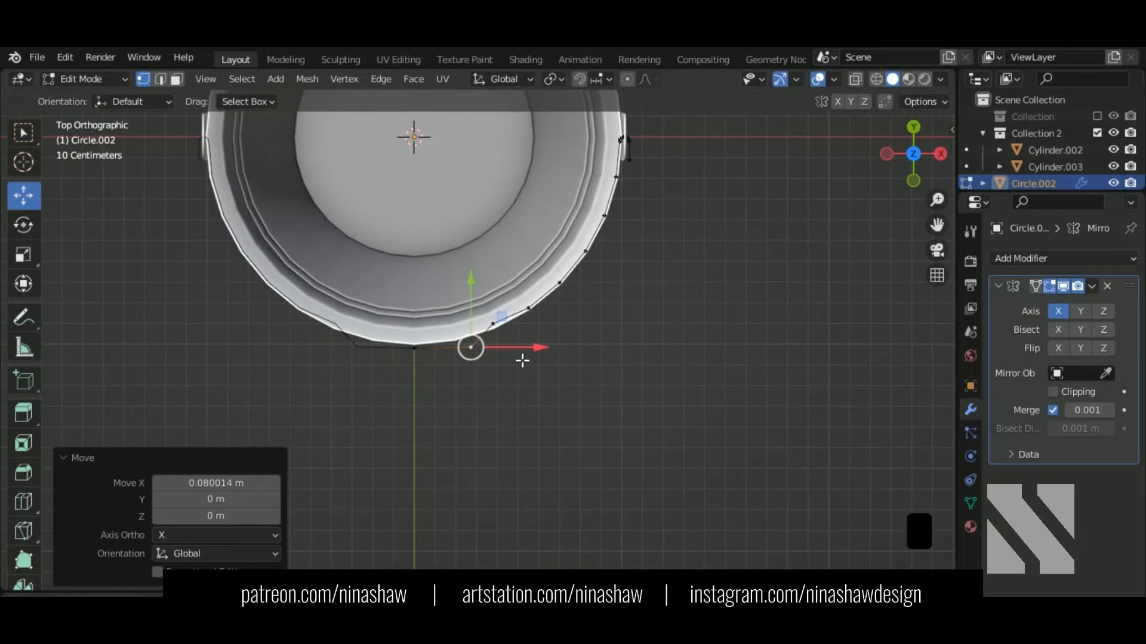
scroll(507, 337, up, 1)
Step: Bevel the lowest bend vertex 0.0217 m wide with 2 segments, then return to Object Mode
shift+click(498, 320)
middle_drag(614, 351, 579, 314)
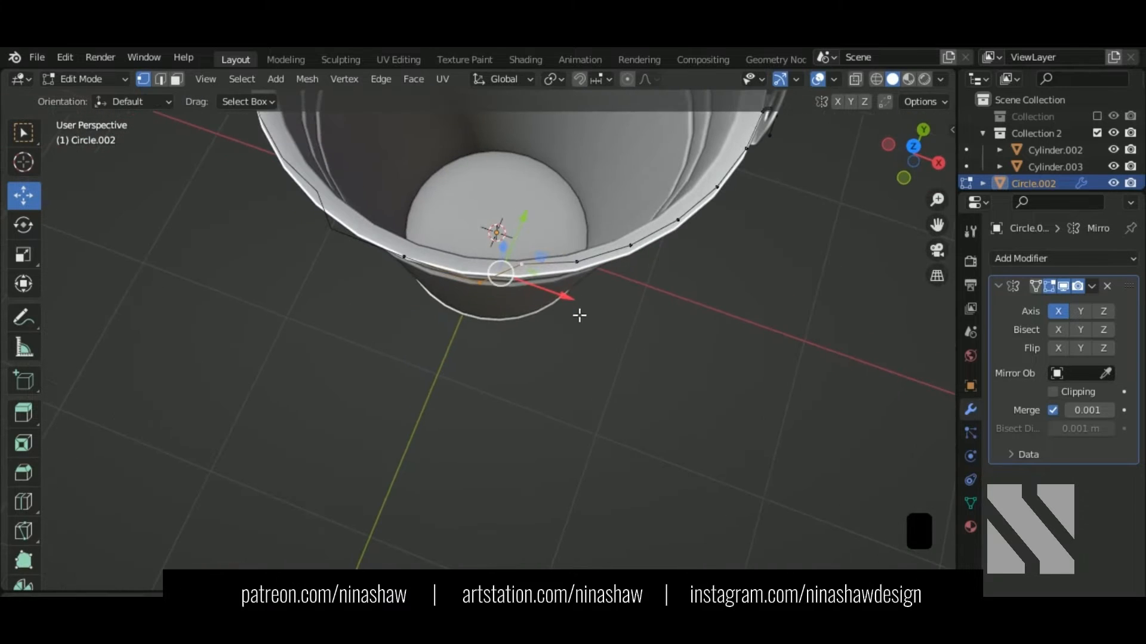
key(shift+ctrl+b)
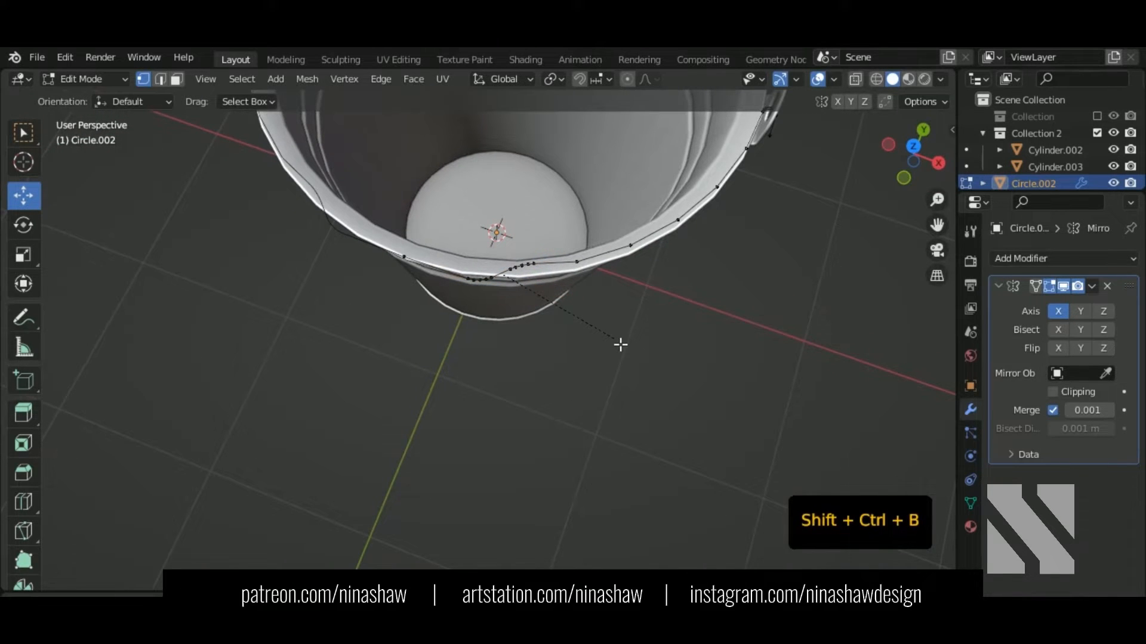
click(614, 342)
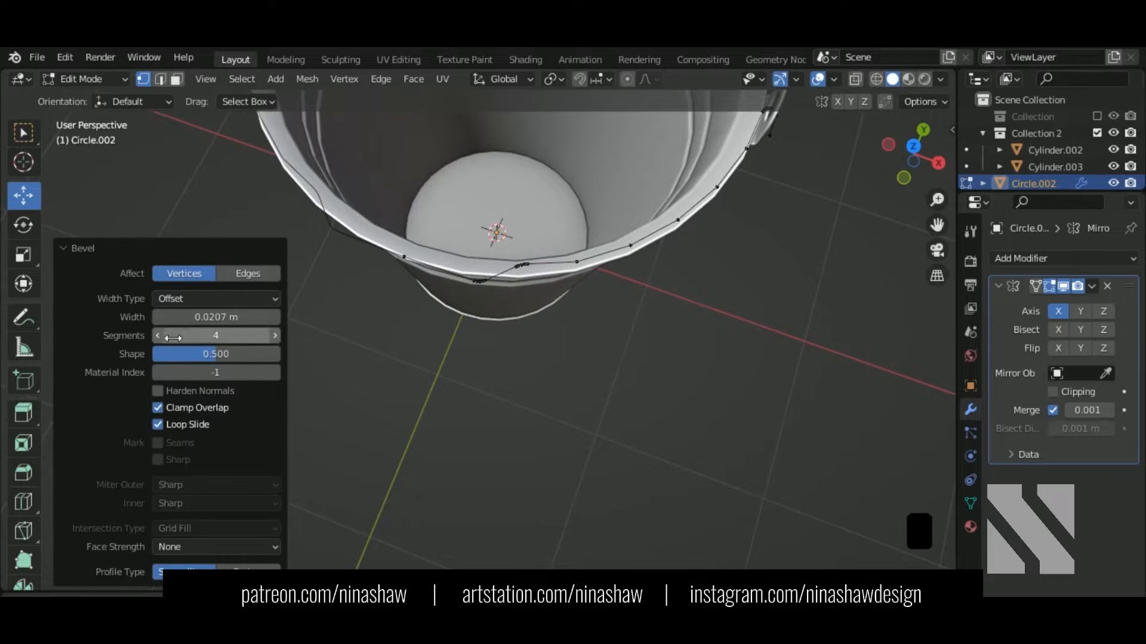
shift+middle_drag(559, 359, 614, 398)
shift+drag(205, 318, 210, 318)
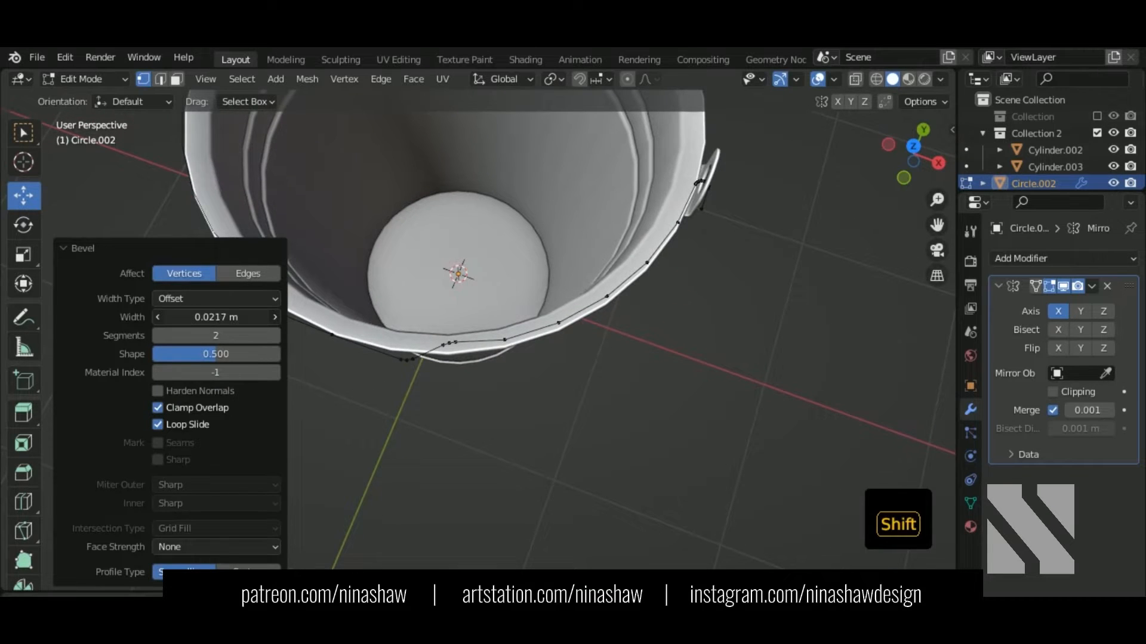
scroll(636, 378, down, 5)
key(Tab)
middle_drag(636, 379, 622, 338)
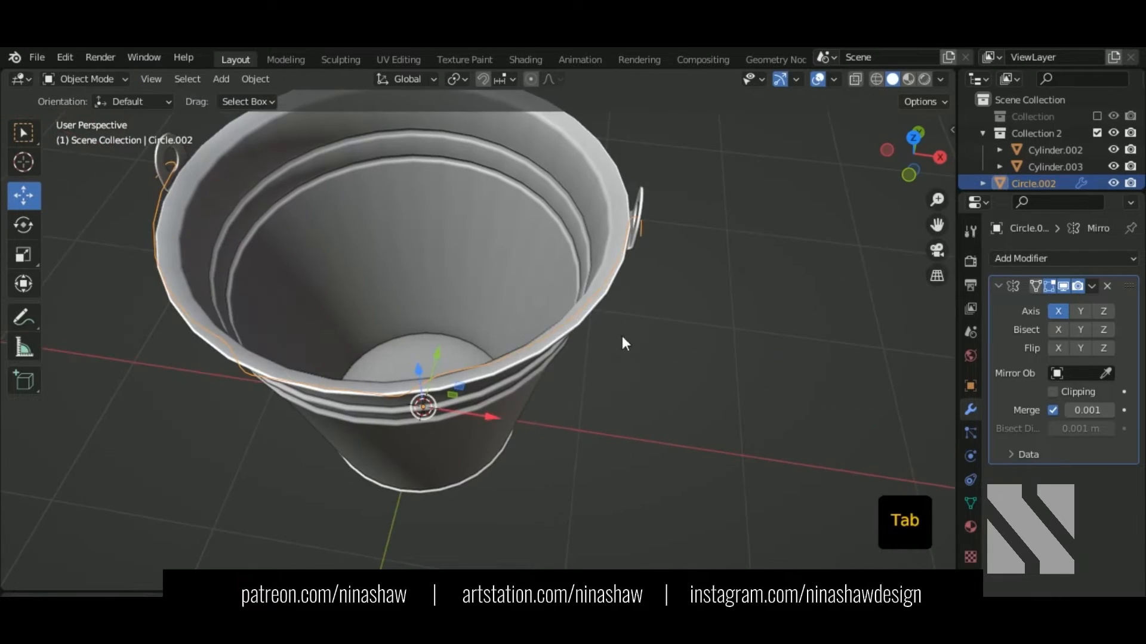
Step: Convert the handle path to a curve with a 0.02 m round bevel at resolution 8
right_click(602, 295)
mouse_move(603, 321)
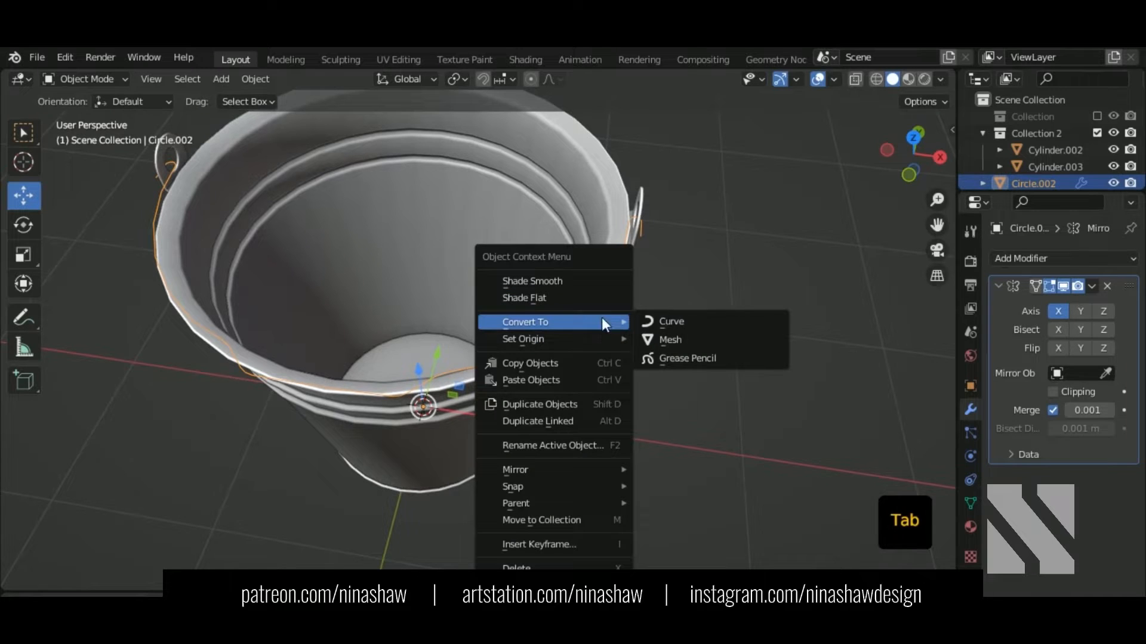
click(689, 321)
click(972, 484)
scroll(1076, 489, down, 5)
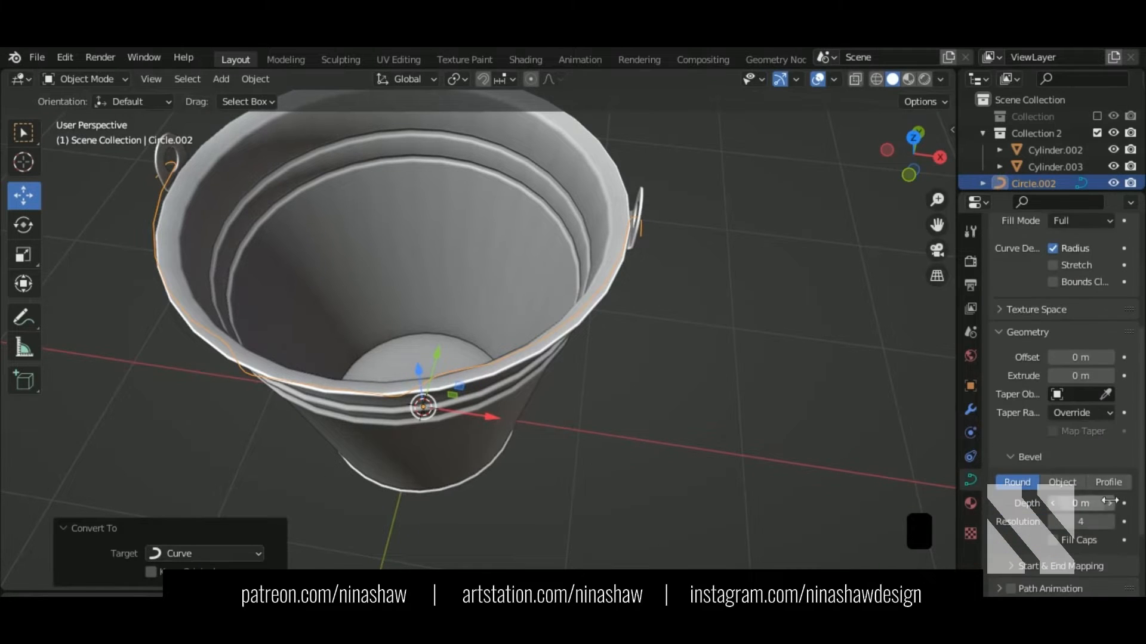
click(1109, 503)
click(1109, 503)
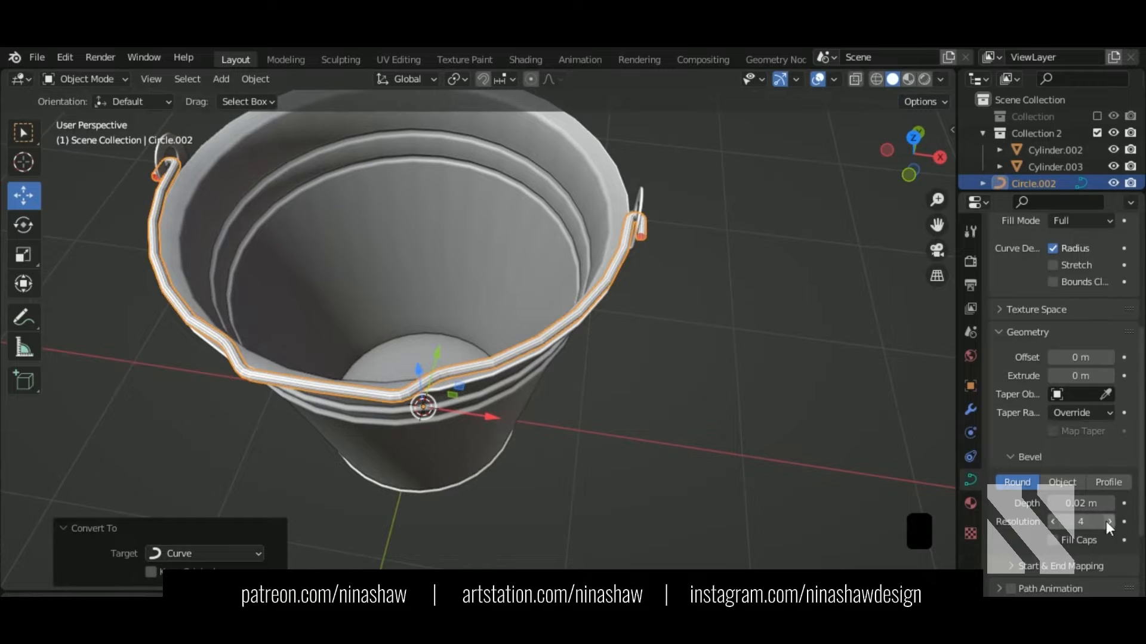
click(1108, 521)
click(1107, 521)
click(1107, 521)
Step: Inspect the tube's end at the bracket from several angles and bring up the object context menu
middle_drag(790, 303, 597, 313)
middle_drag(597, 314, 537, 325)
scroll(551, 286, up, 4)
scroll(553, 279, down, 2)
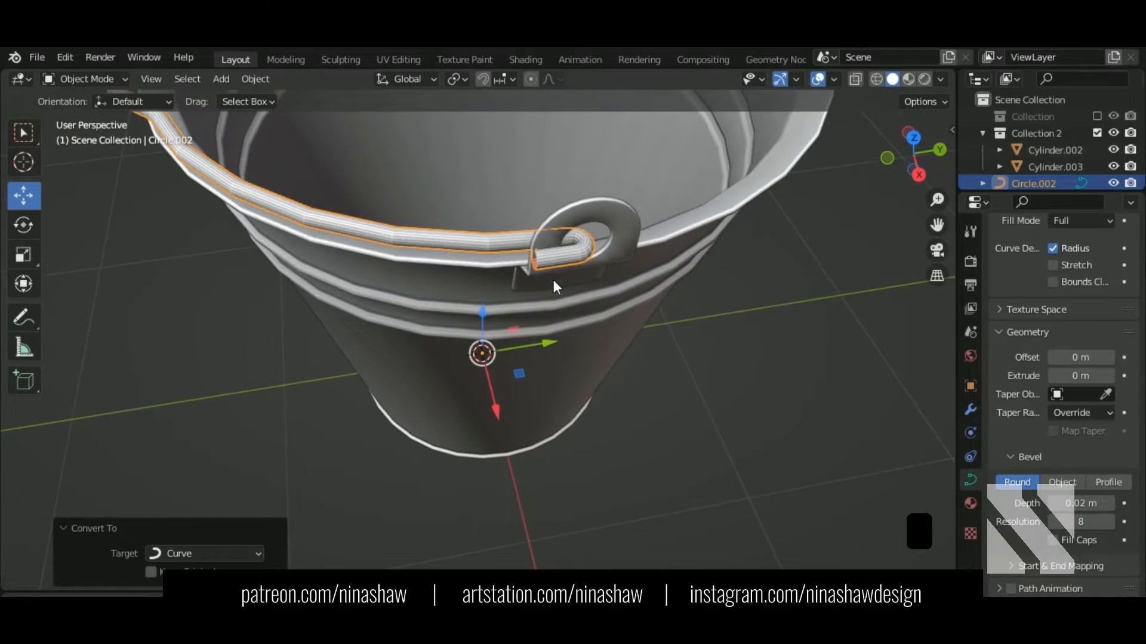
right_click(407, 235)
middle_drag(527, 342, 602, 352)
scroll(649, 324, down, 2)
middle_drag(602, 352, 703, 348)
right_click(760, 245)
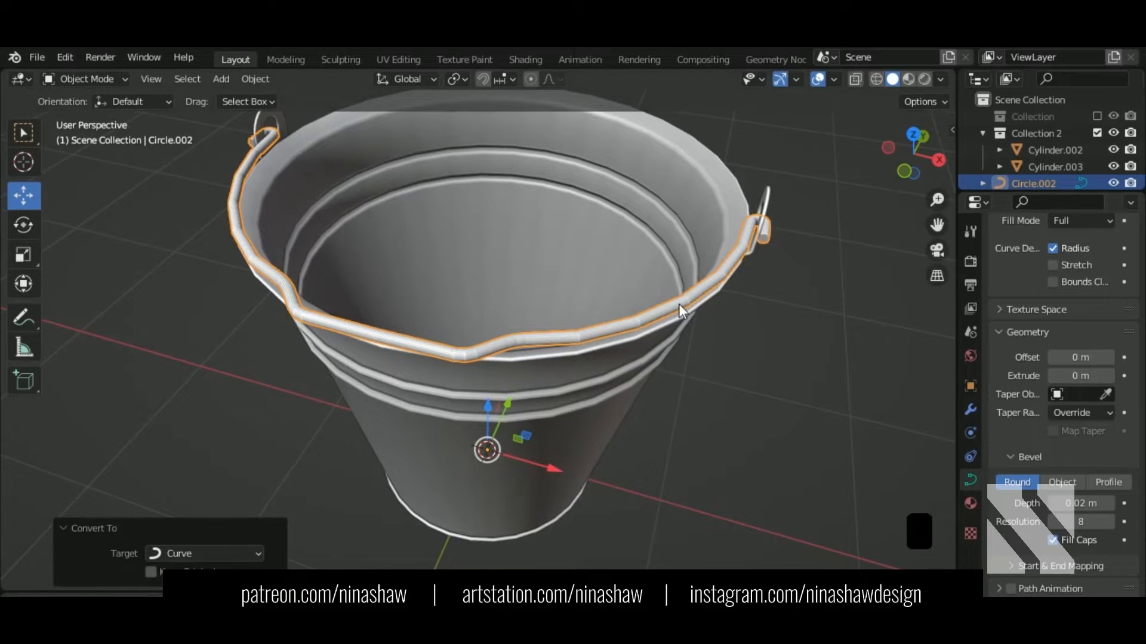
right_click(678, 304)
Step: Convert the handle curve to a mesh and shade it smooth
click(763, 317)
key(Tab)
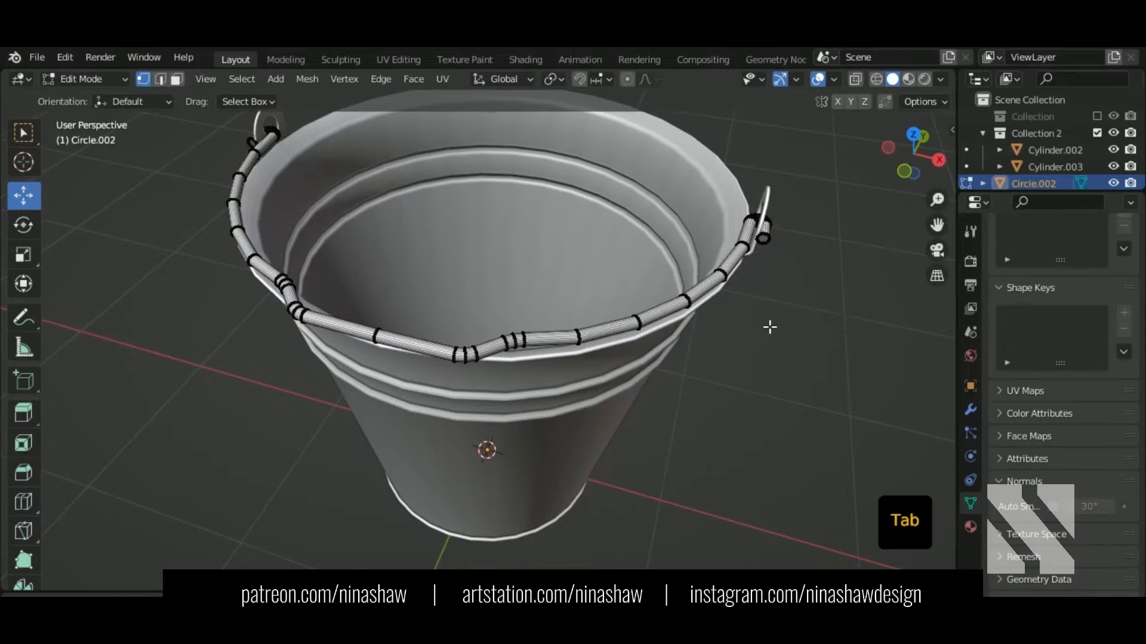
key(Tab)
right_click(683, 316)
click(714, 204)
Step: In X-ray view, isolate the vertex ring at the handle's end by the bracket
shift+middle_drag(752, 348, 527, 379)
scroll(579, 287, up, 6)
key(Tab)
shift+middle_drag(777, 253, 541, 341)
drag(459, 191, 525, 294)
key(shift+z)
mouse_move(524, 294)
middle_down()
mouse_move(597, 339)
mouse_move(590, 322)
middle_up()
ctrl+drag(562, 221, 604, 281)
middle_drag(603, 281, 631, 347)
key(shift+z)
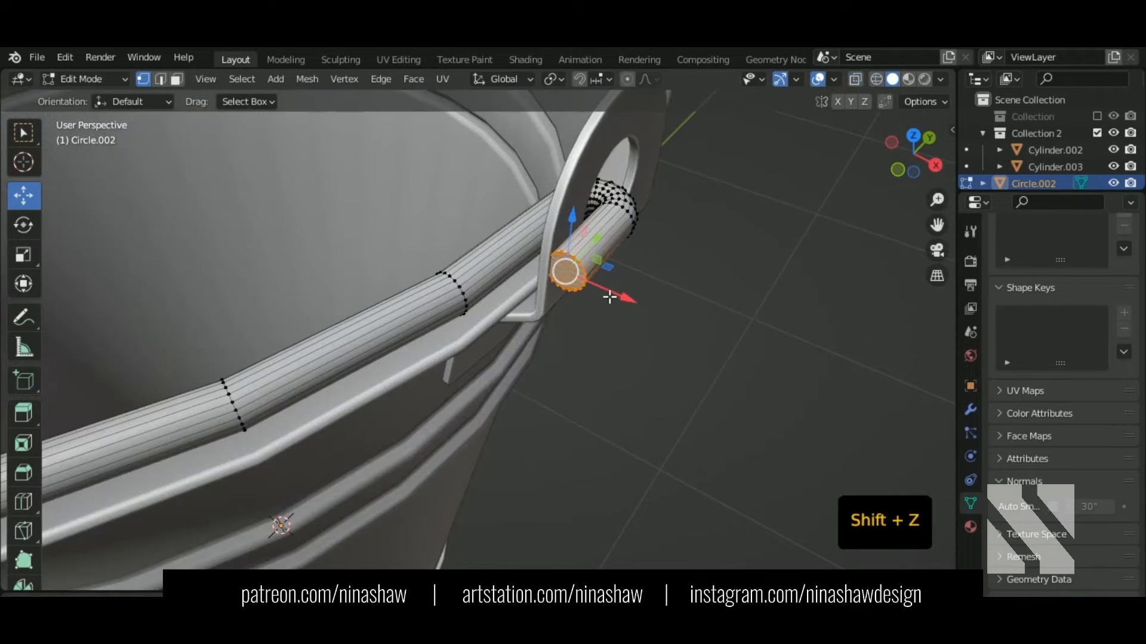
Step: Replace the tube's end-cap face with a new face filled from its open edge loop
click(177, 80)
scroll(561, 233, down, 2)
shift+middle_drag(563, 227, 544, 276)
scroll(590, 325, up, 6)
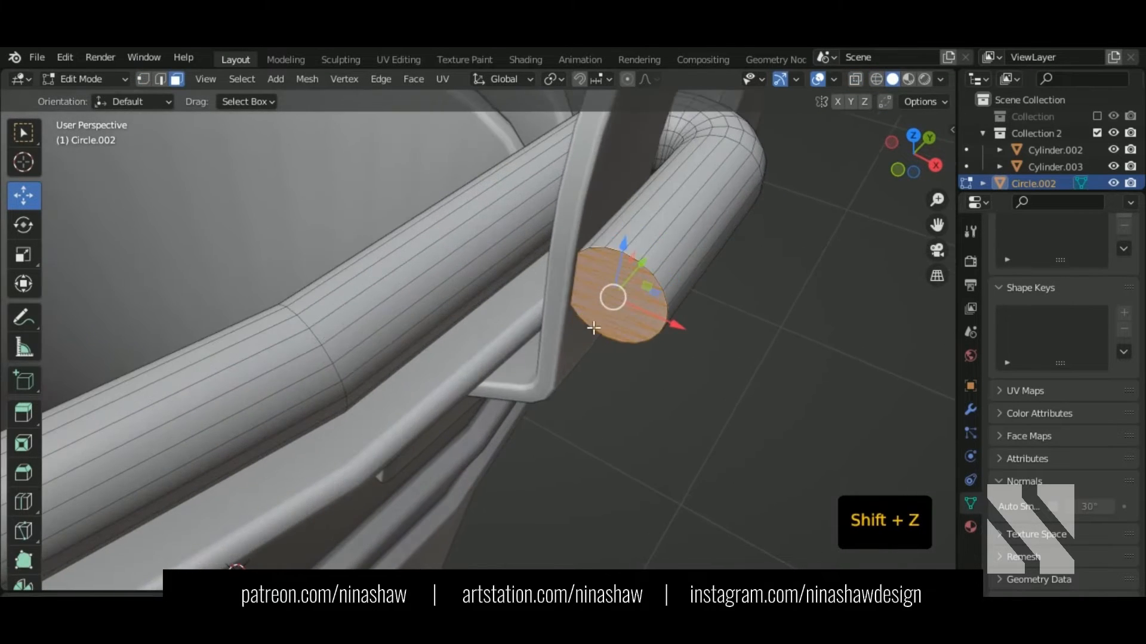
key(Delete)
click(569, 361)
key(2)
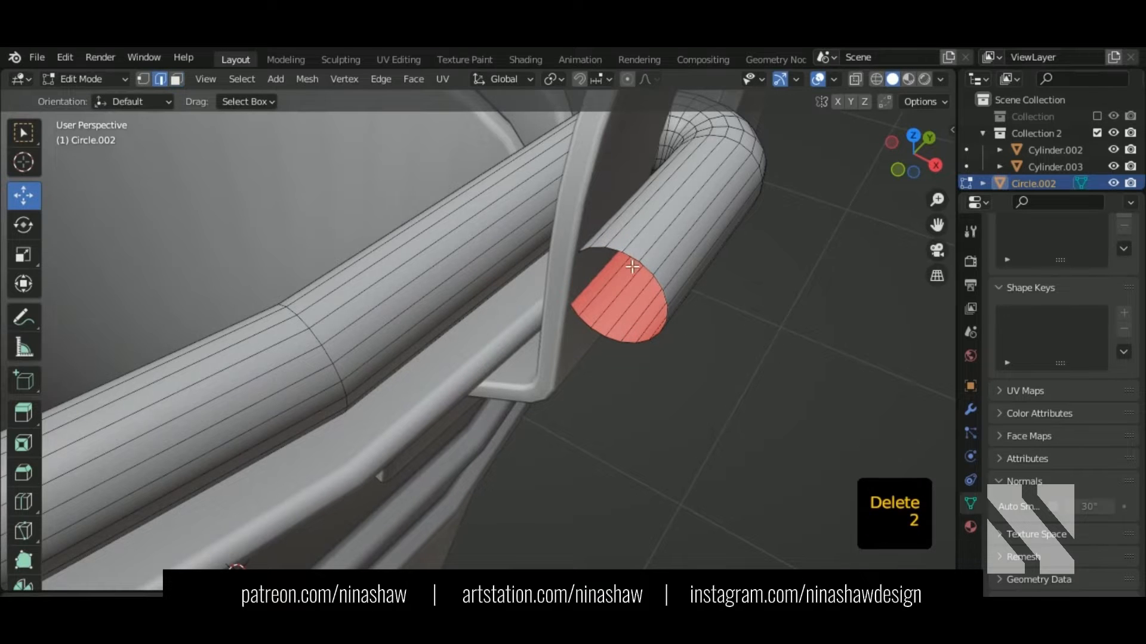
alt+shift+click(615, 258)
key(f)
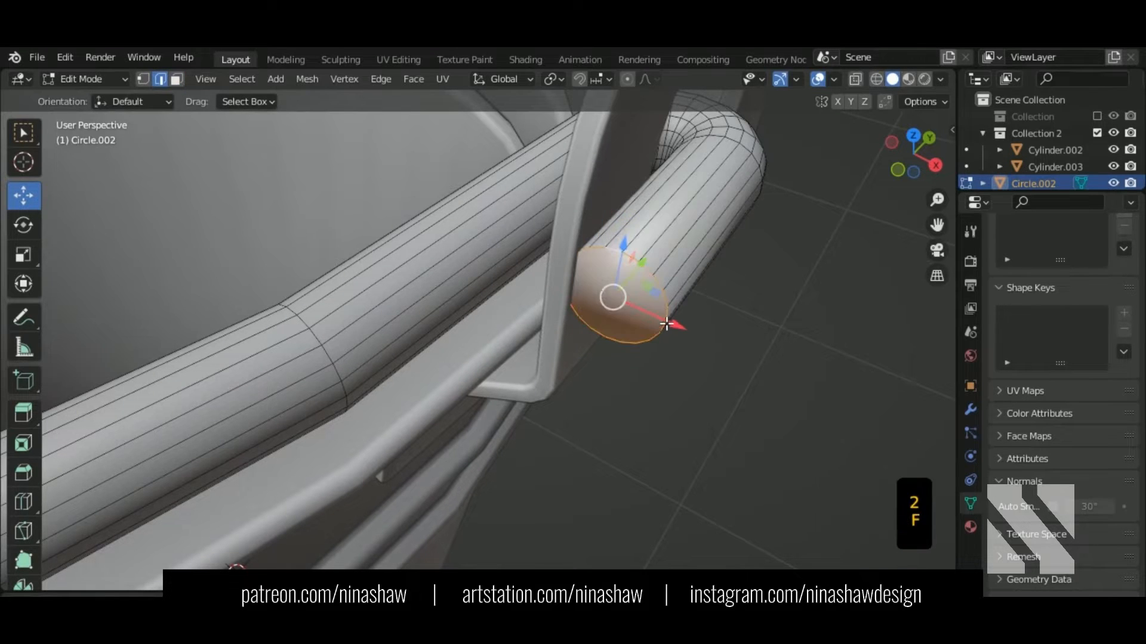
Step: Slide the handle's end rings 0.005165 m further along X
scroll(658, 320, down, 2)
middle_drag(658, 320, 731, 292)
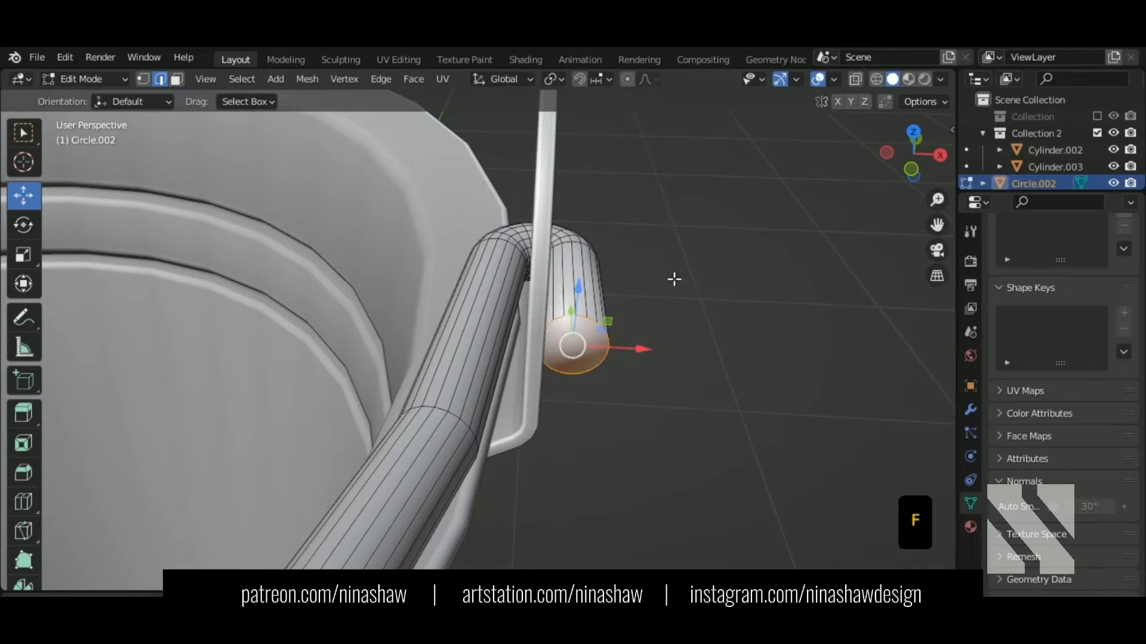
middle_drag(676, 338, 621, 358)
click(144, 79)
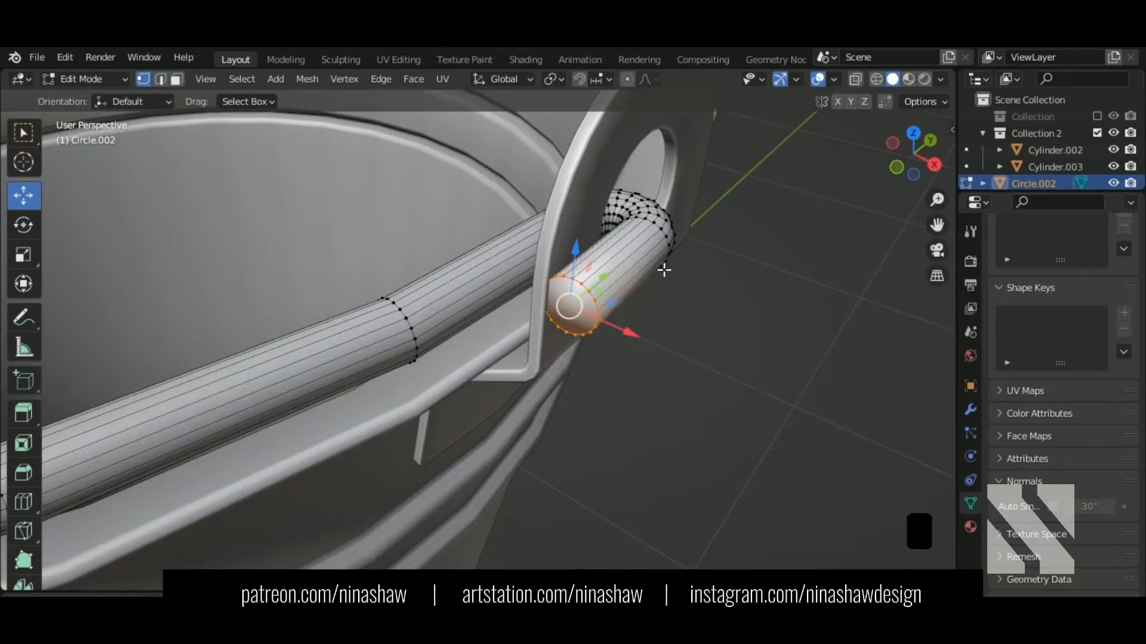
middle_drag(663, 268, 680, 291)
key(ctrl+KP_Add)
key(ctrl+KP_Add)
key(ctrl+KP_Add)
key(ctrl+KP_Add)
key(ctrl+KP_Add)
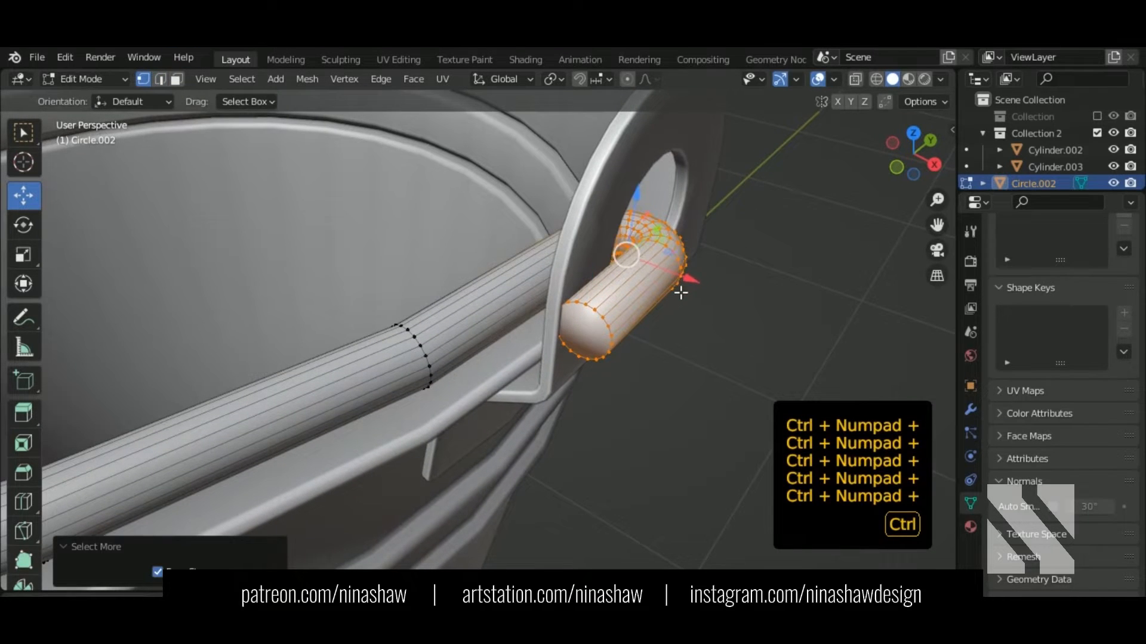
key(ctrl+KP_Add)
key(ctrl+KP_Subtract)
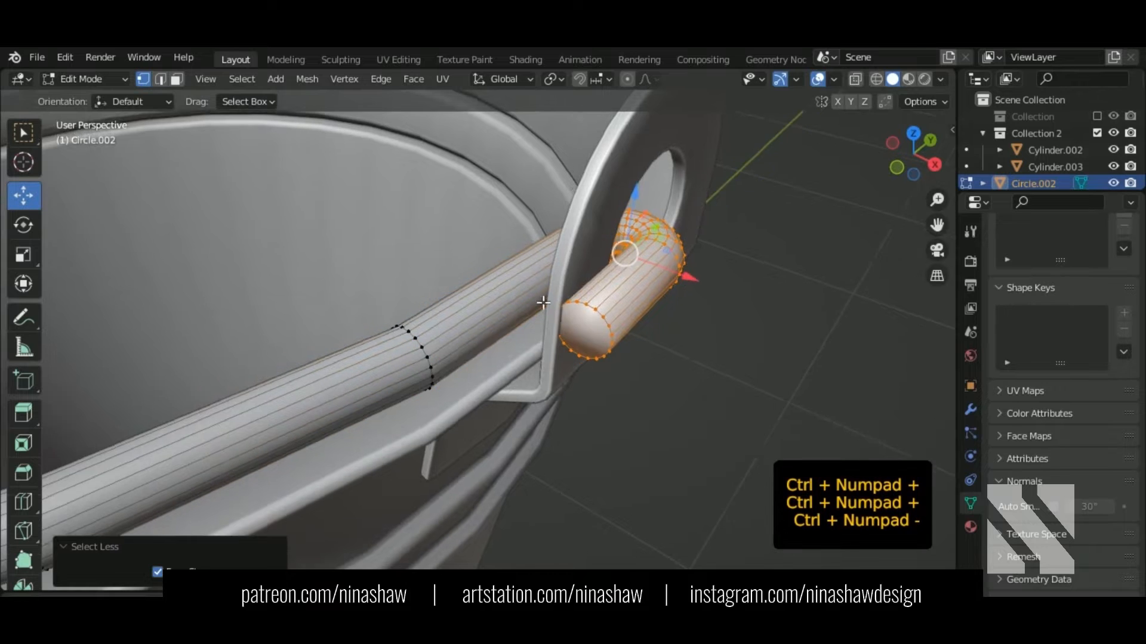
middle_drag(543, 302, 686, 325)
key(g)
key(x)
click(666, 240)
Step: Bevel the tube's end face into a rounded cap and return to Object Mode
key(3)
key(ctrl+b)
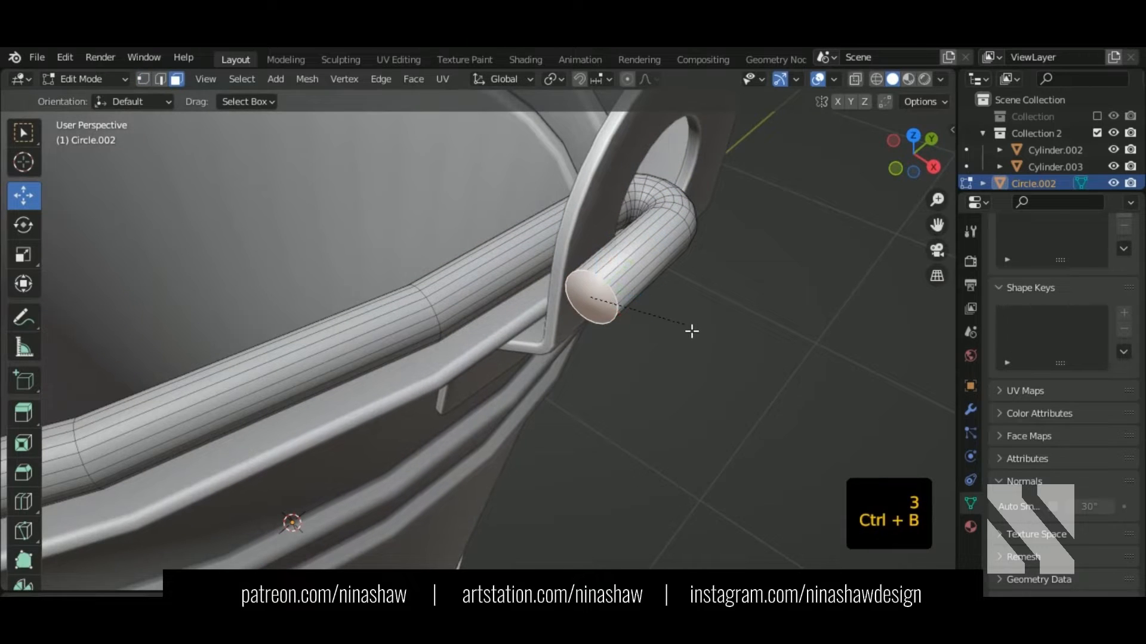
click(694, 331)
key(Tab)
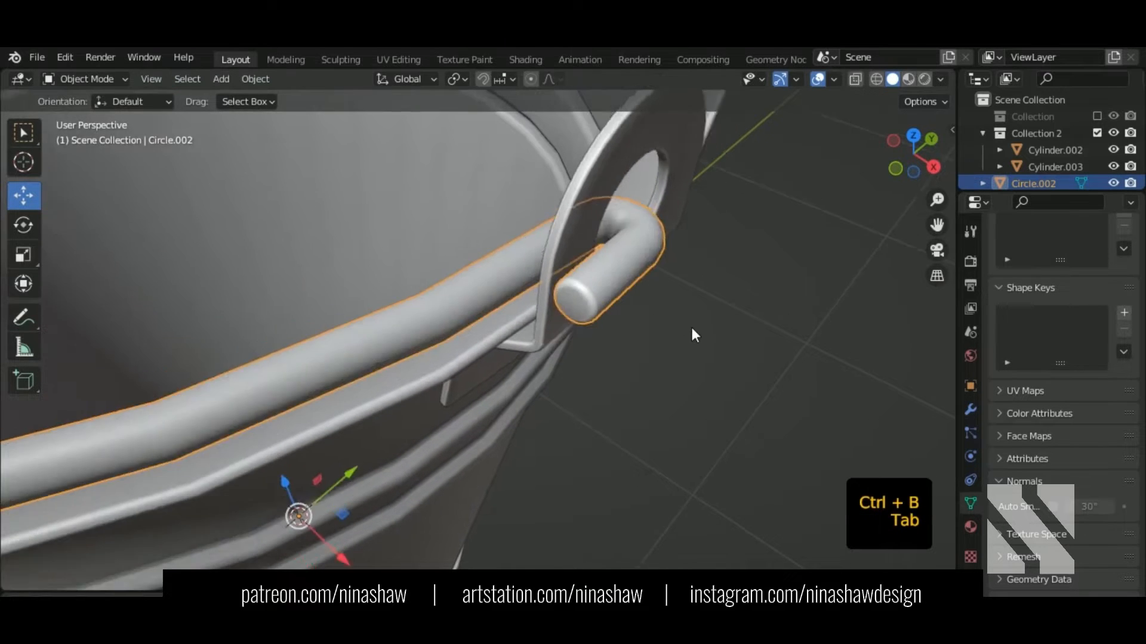
scroll(692, 327, down, 5)
Step: Add a Subdivision Surface modifier to the handle and apply it
shift+middle_drag(650, 372, 770, 390)
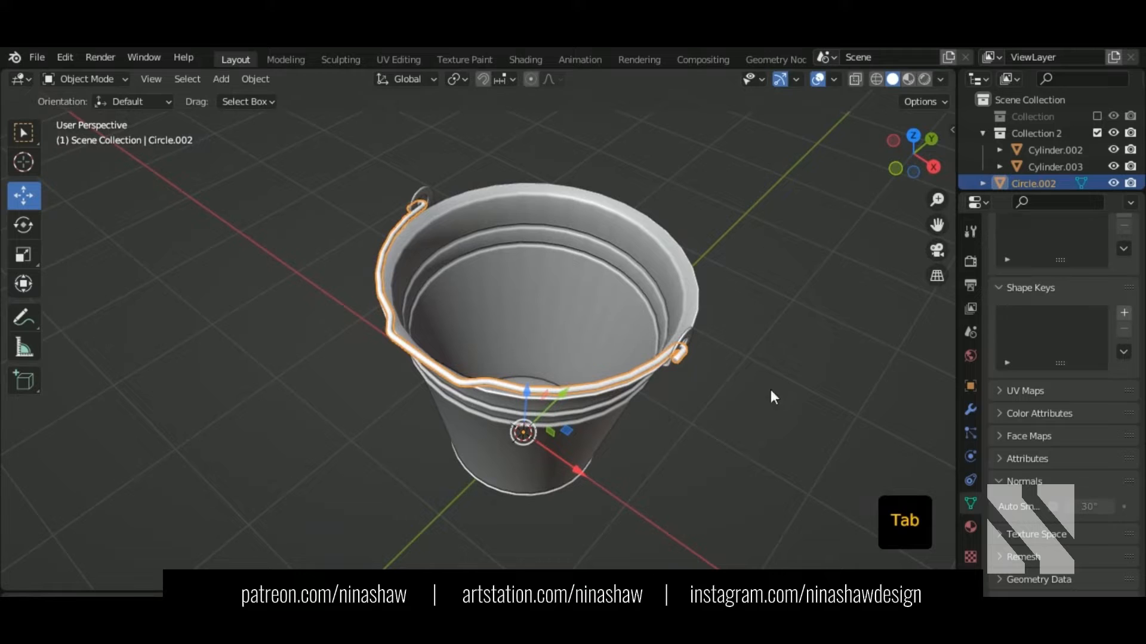
click(971, 410)
click(1047, 258)
click(864, 564)
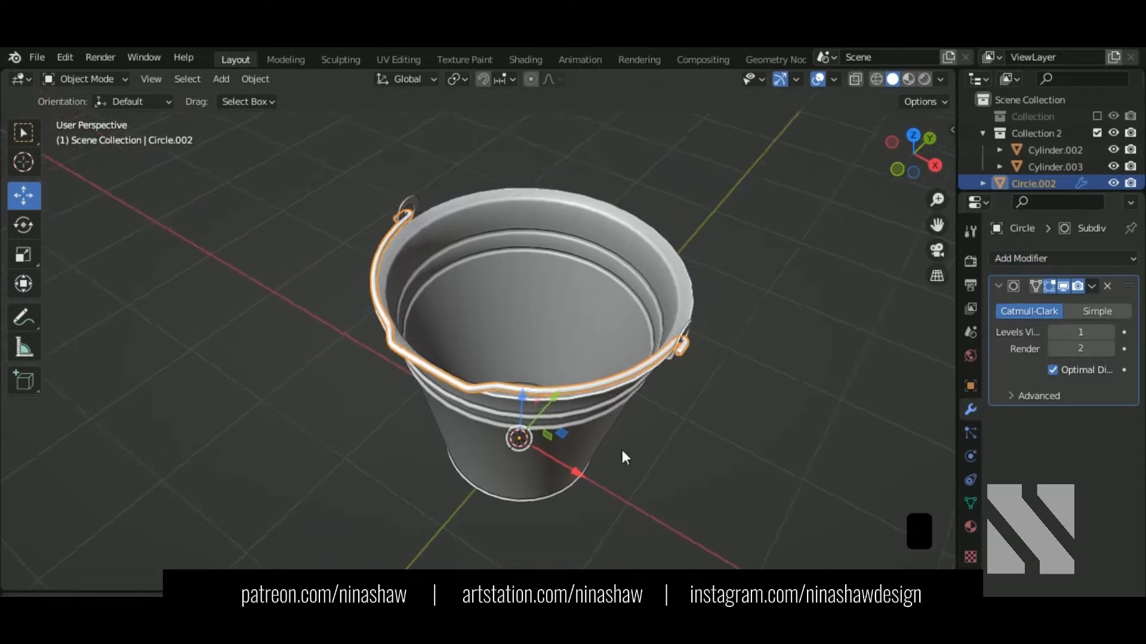
scroll(548, 428, up, 6)
shift+middle_drag(475, 325, 454, 361)
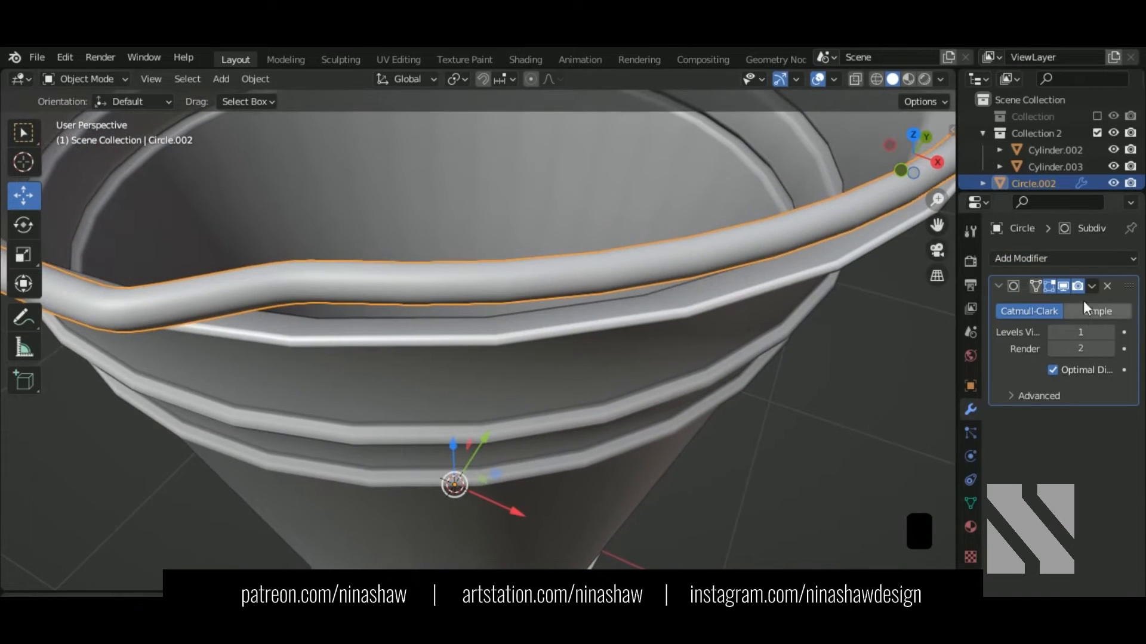
click(1092, 287)
click(1069, 306)
scroll(785, 327, down, 3)
Step: Select a lengthwise edge on the handle and grow the selection across the tube
key(Tab)
scroll(790, 333, down, 2)
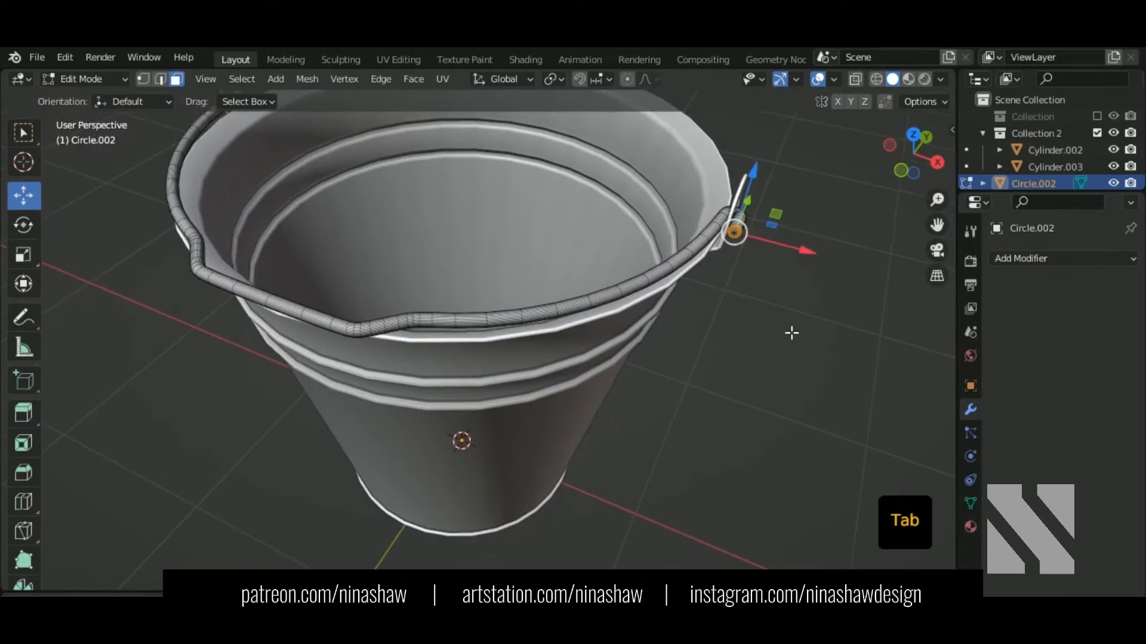
middle_drag(602, 344, 475, 346)
scroll(474, 346, up, 1)
scroll(475, 346, up, 4)
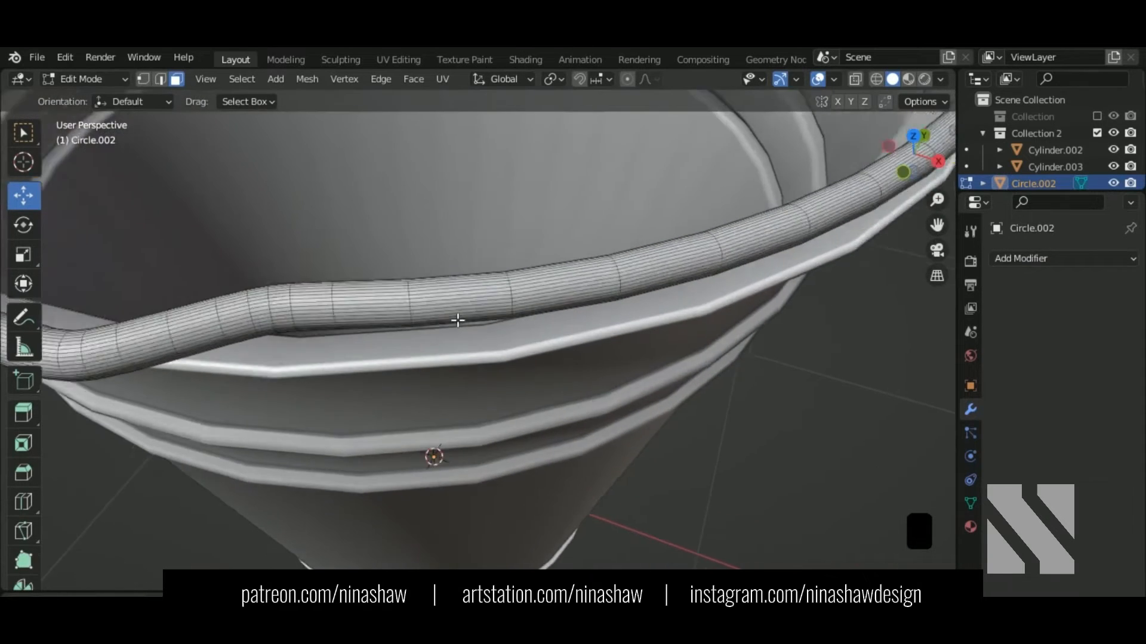
shift+middle_drag(422, 300, 574, 294)
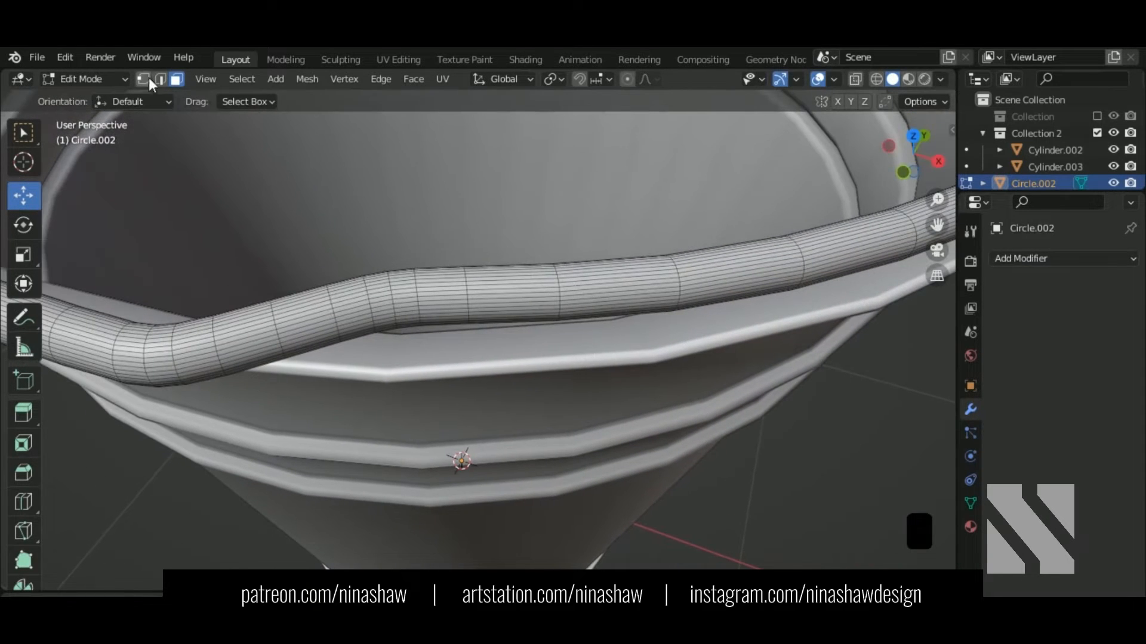
click(160, 79)
click(250, 337)
middle_drag(250, 337, 418, 278)
scroll(370, 279, up, 3)
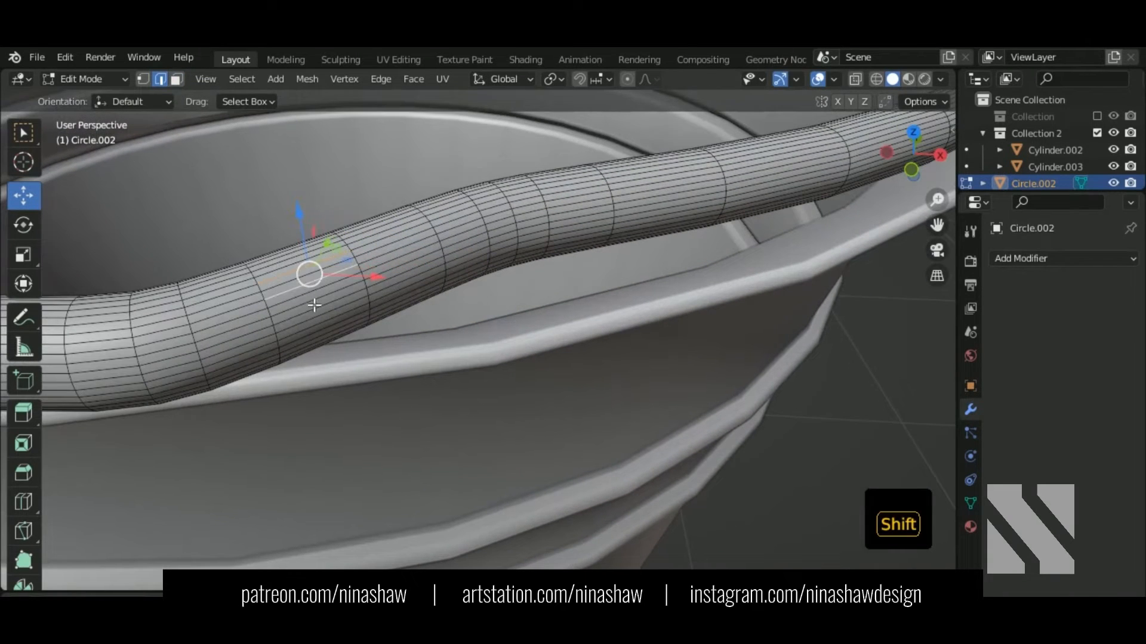
key(ctrl+shift+KP_Add)
key(ctrl+shift+KP_Add)
key(ctrl+shift+KP_Add)
key(ctrl+shift+KP_Add)
key(ctrl+shift+KP_Add)
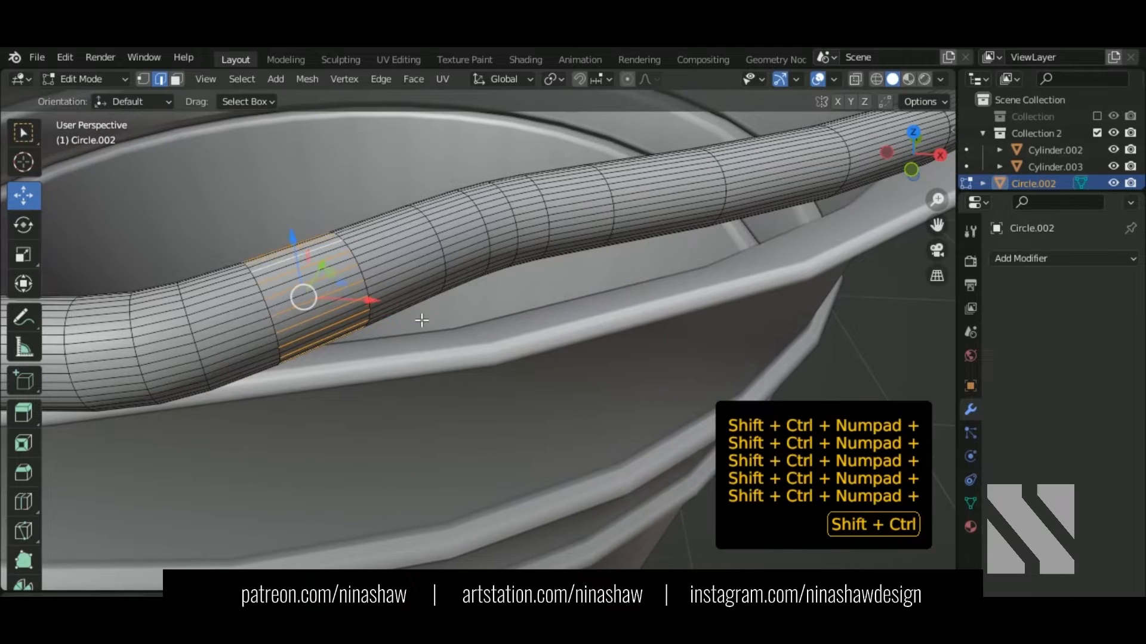
Step: Expand the selection to full edge loops, dissolve them, and return to Object Mode
click(238, 80)
mouse_move(301, 349)
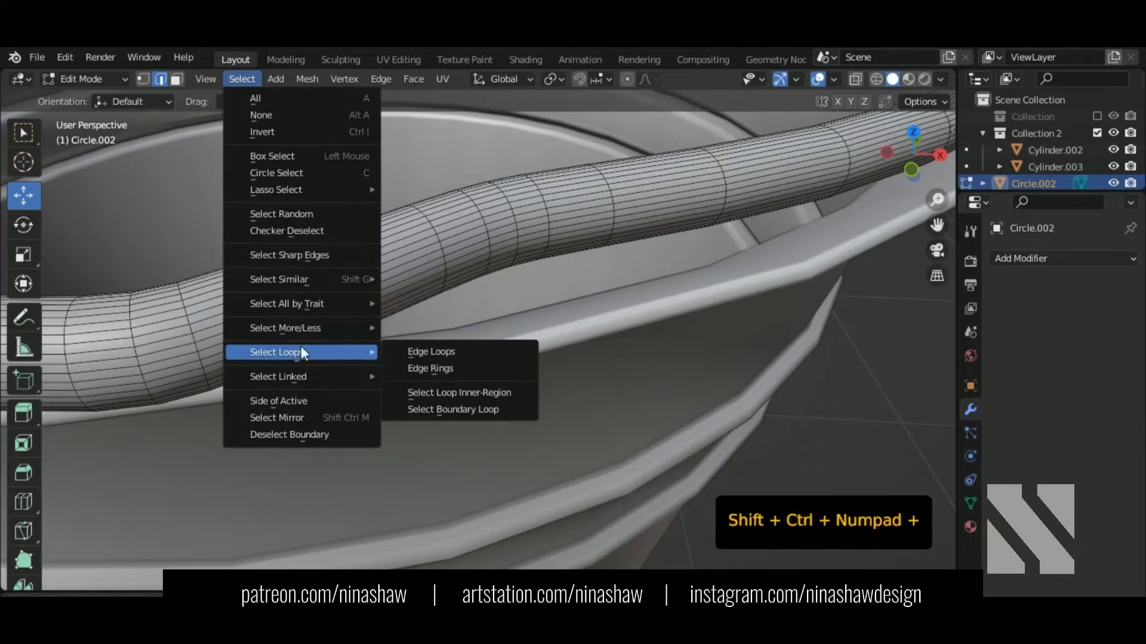
click(444, 354)
key(ctrl+Delete)
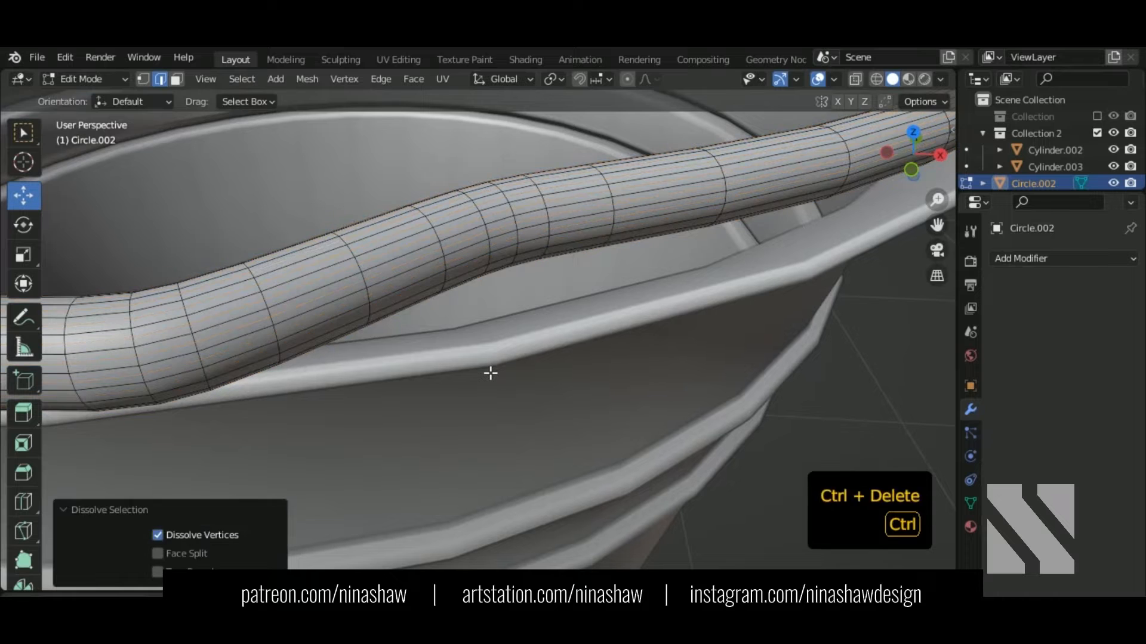
scroll(490, 373, down, 8)
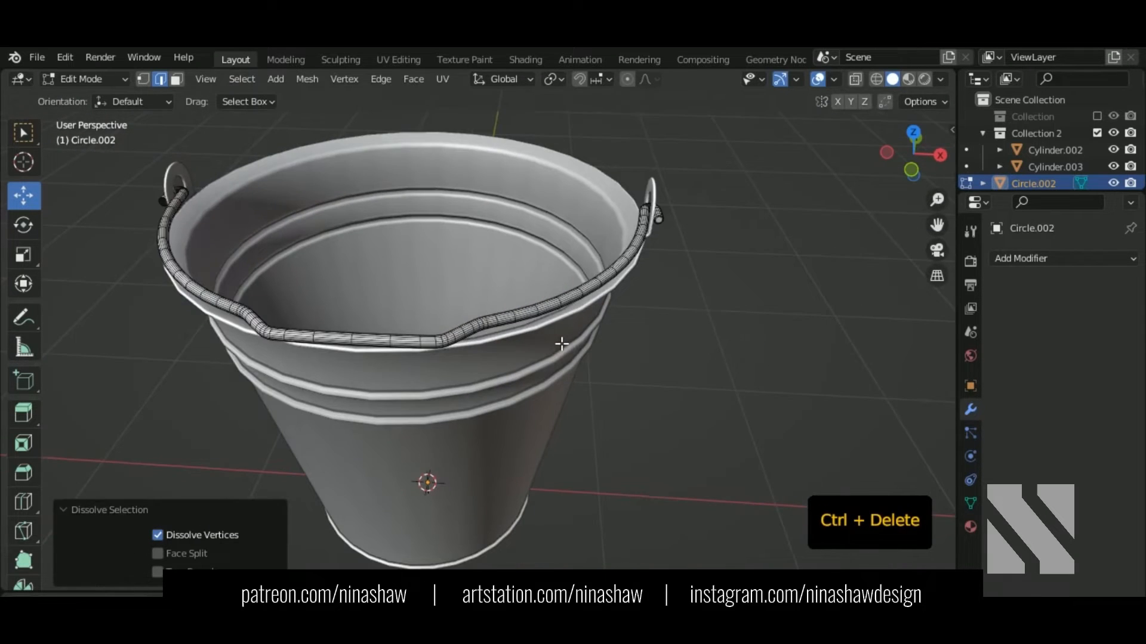
key(Tab)
scroll(567, 346, down, 2)
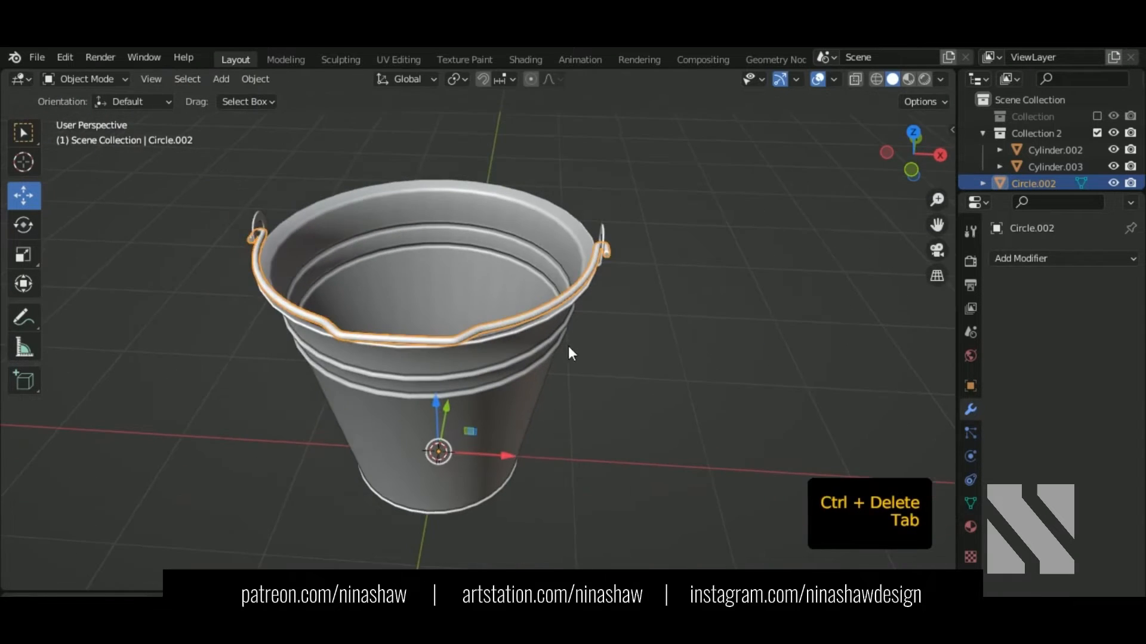
Step: Select the wire handle and box-select its middle faces in X-ray view
middle_drag(568, 346, 633, 337)
click(631, 382)
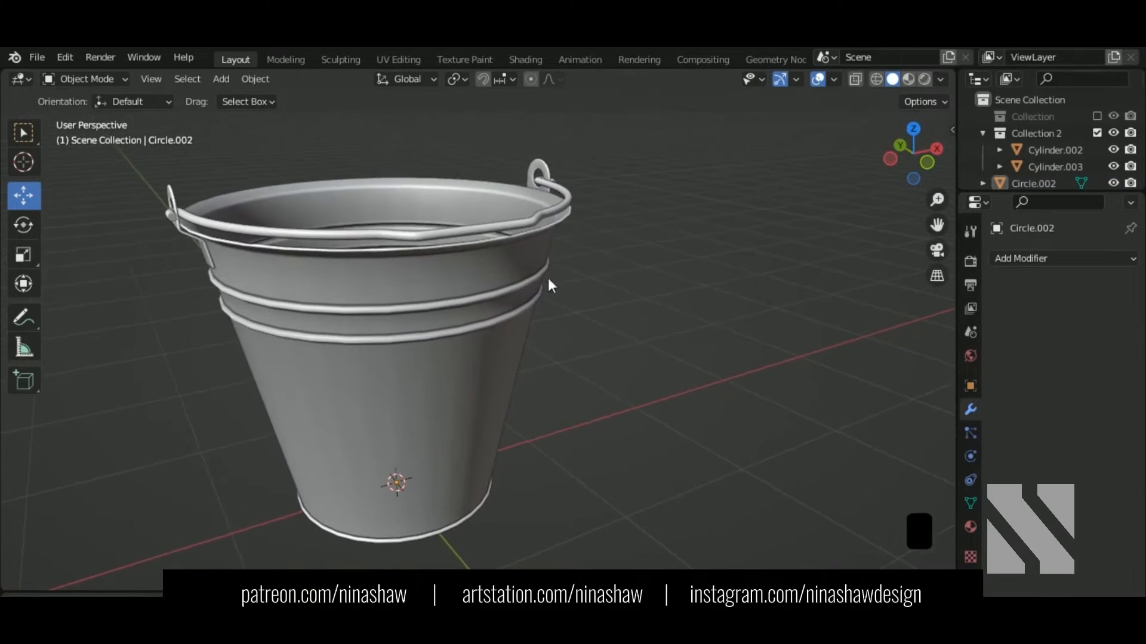
click(487, 235)
middle_drag(487, 235, 404, 315)
scroll(474, 236, up, 3)
key(Tab)
click(177, 79)
middle_drag(525, 334, 537, 320)
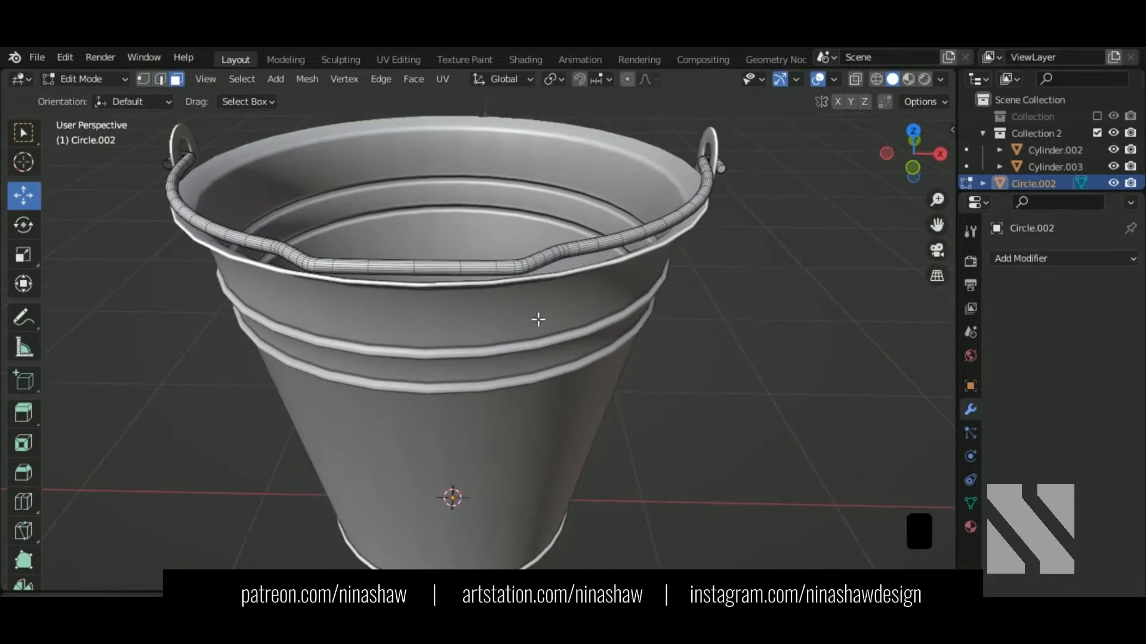
key(shift+z)
drag(331, 202, 504, 338)
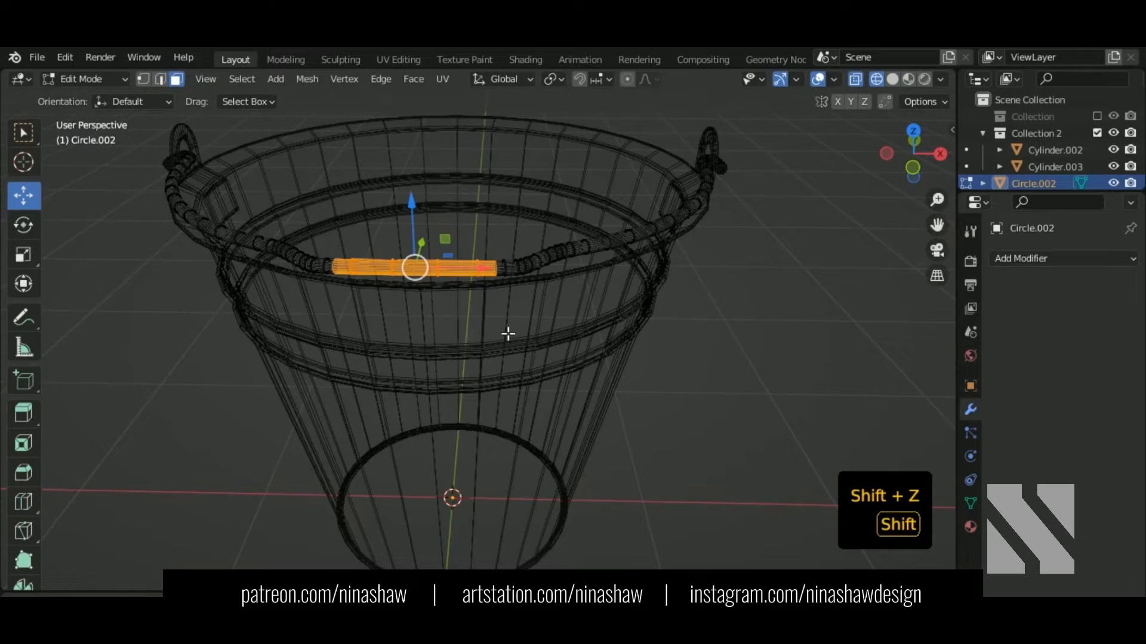
key(shift+z)
mouse_move(507, 332)
middle_down()
mouse_move(521, 351)
mouse_move(569, 363)
mouse_move(532, 343)
mouse_move(448, 343)
mouse_move(493, 319)
middle_up()
scroll(569, 362, up, 3)
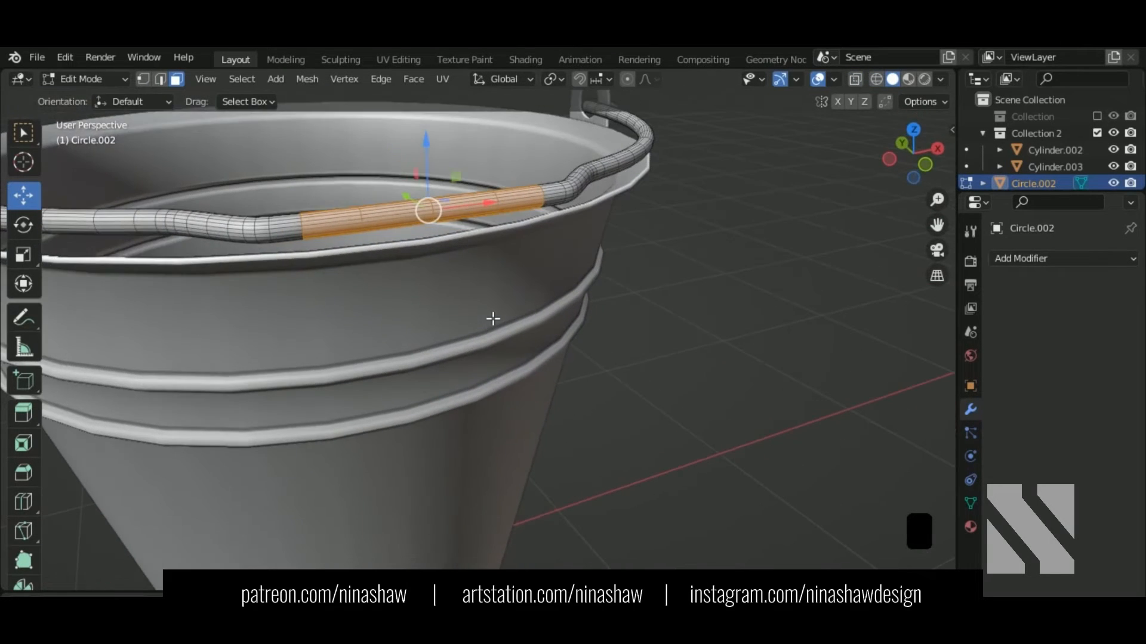
Step: Duplicate those faces in place, separate them, then edit Circle.003 with all its mesh selected
key(shift+d)
right_click(545, 334)
key(p)
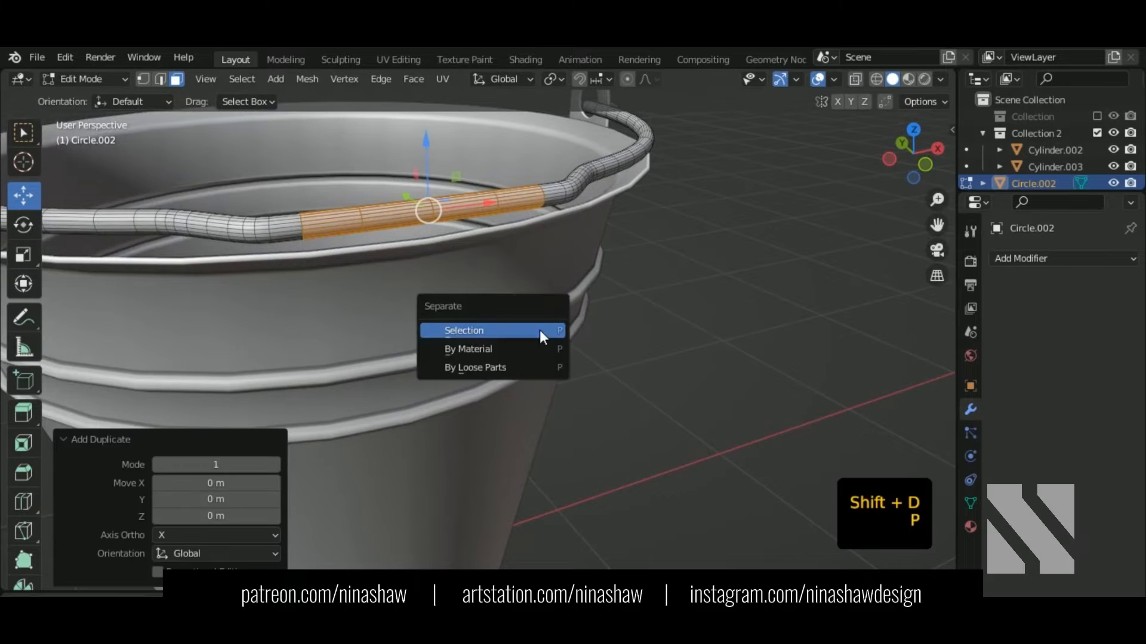
click(539, 330)
key(Tab)
click(420, 216)
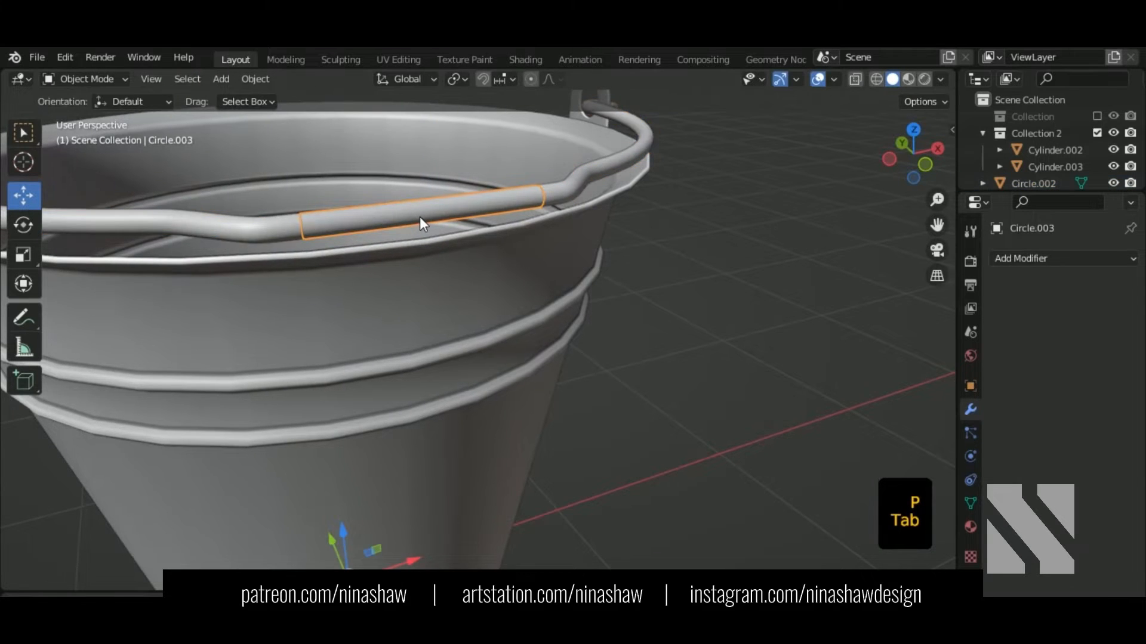
key(Tab)
middle_drag(420, 217, 469, 260)
key(a)
middle_drag(437, 297, 511, 305)
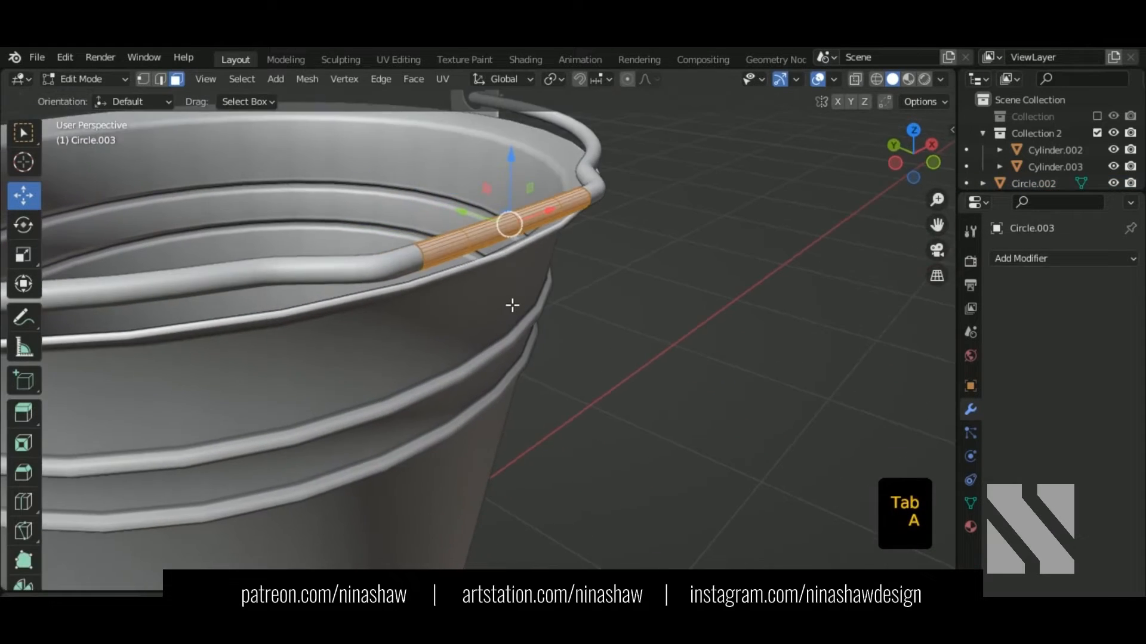
Step: Extrude Circle.003's faces along their normals by 0.0333 m
key(alt+e)
click(512, 332)
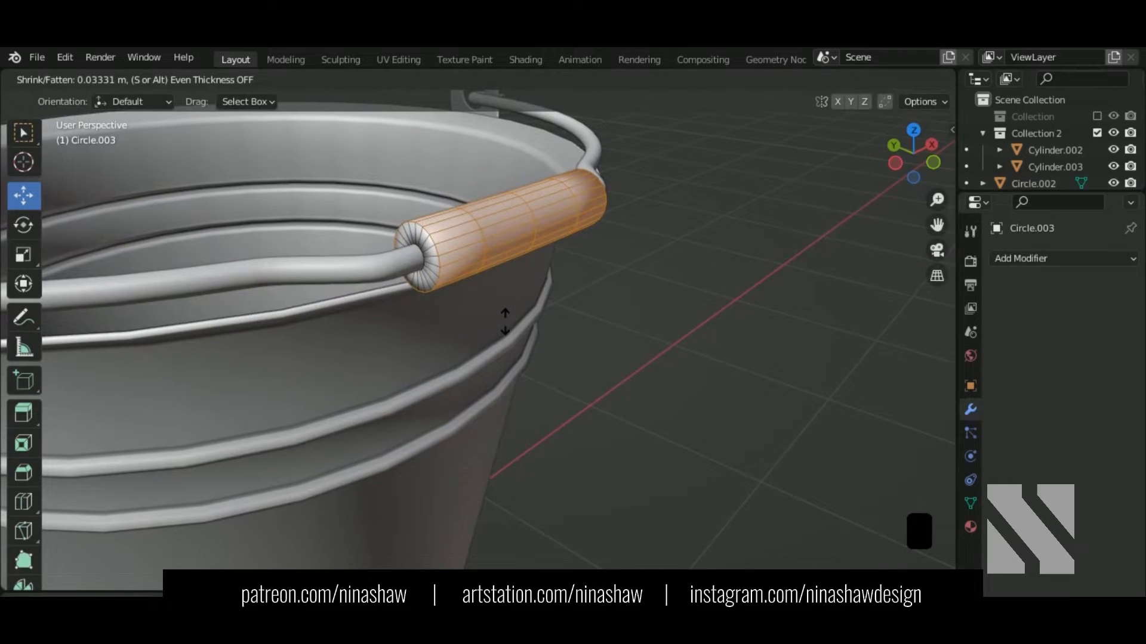
click(512, 328)
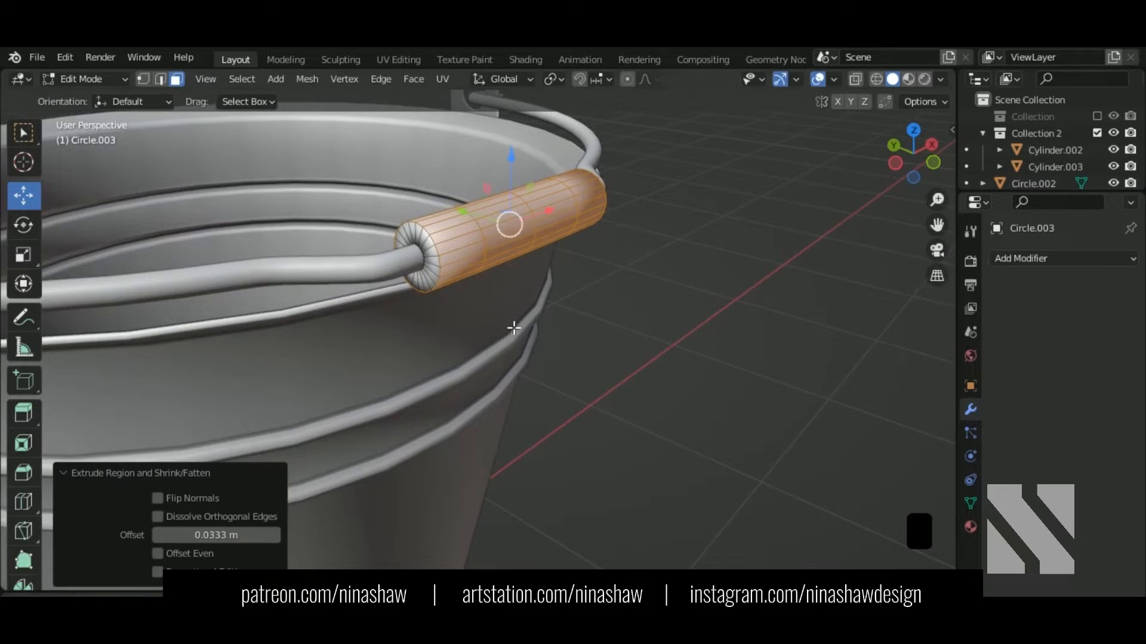
middle_drag(512, 327, 453, 366)
scroll(440, 324, up, 1)
Step: Delete one half of the grip's vertices, working in X-ray view
key(1)
key(shift+z)
drag(203, 100, 403, 401)
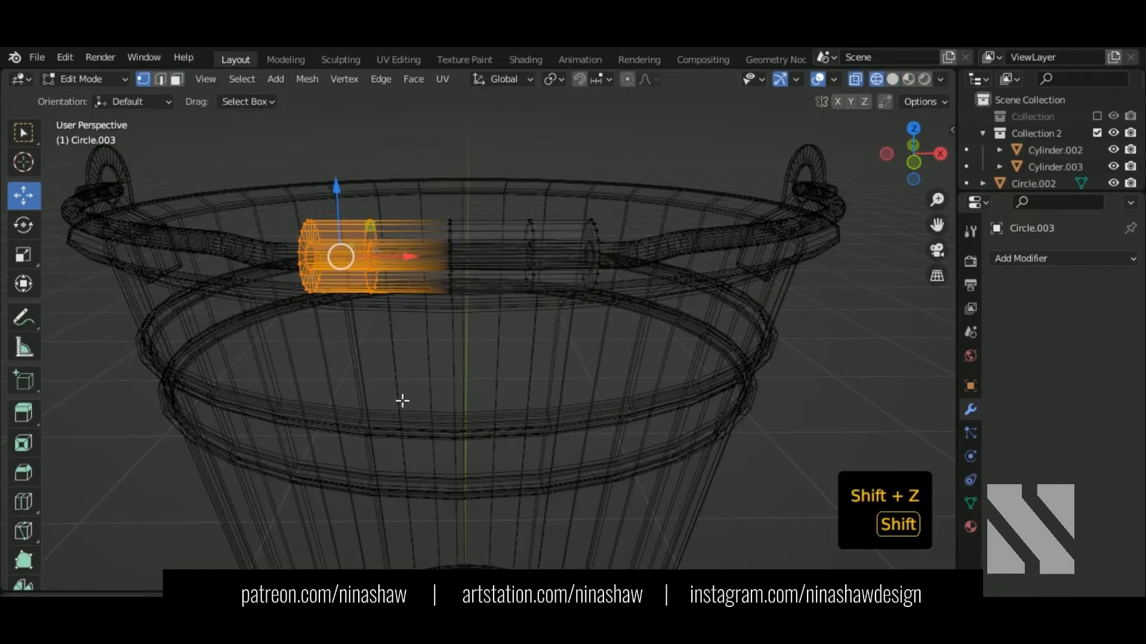
key(Delete)
click(393, 358)
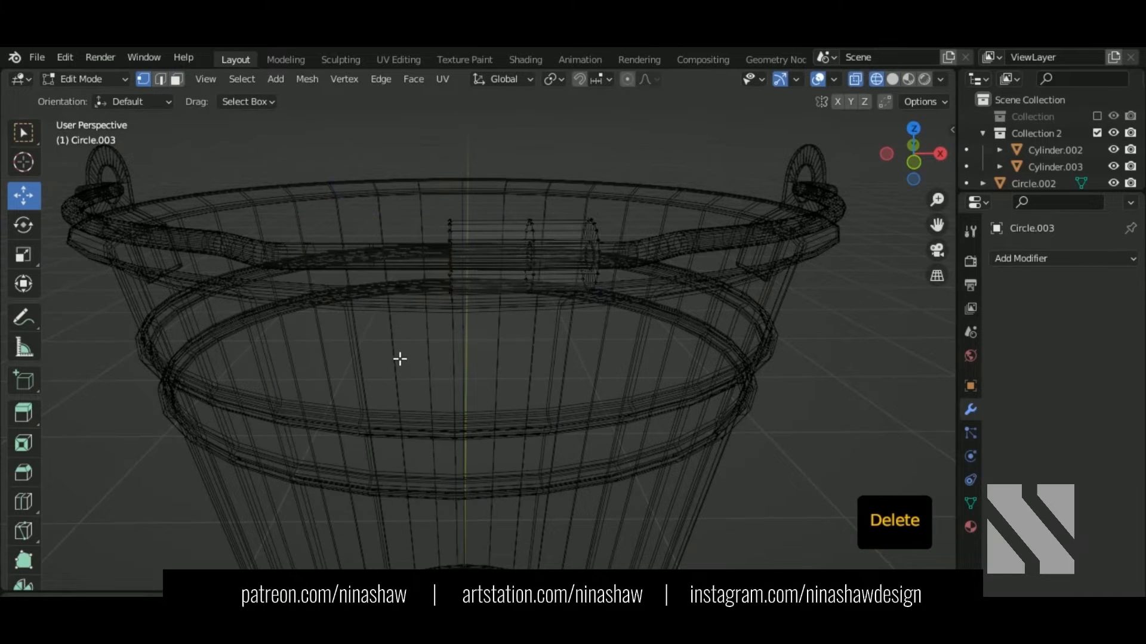
key(shift+z)
Step: Add a Mirror modifier to the grip to restore the missing half across X
middle_drag(465, 340, 841, 294)
click(1039, 259)
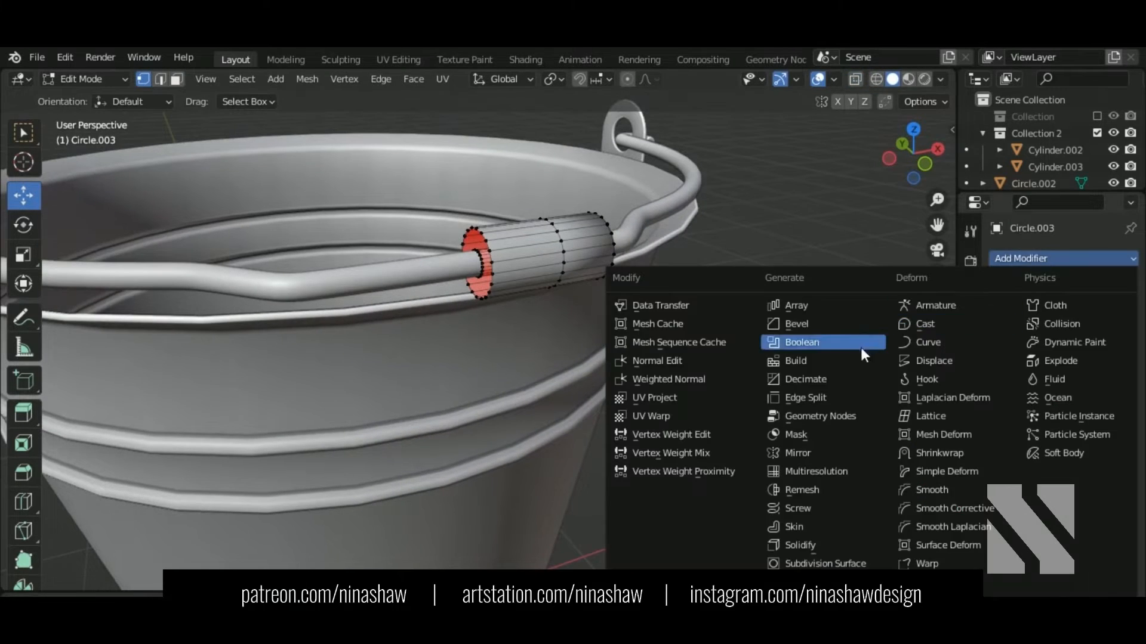
click(841, 454)
Step: Slide an edge loop near the grip's middle along X and bevel it 0.0527 m, 2 segments
middle_drag(842, 455, 502, 302)
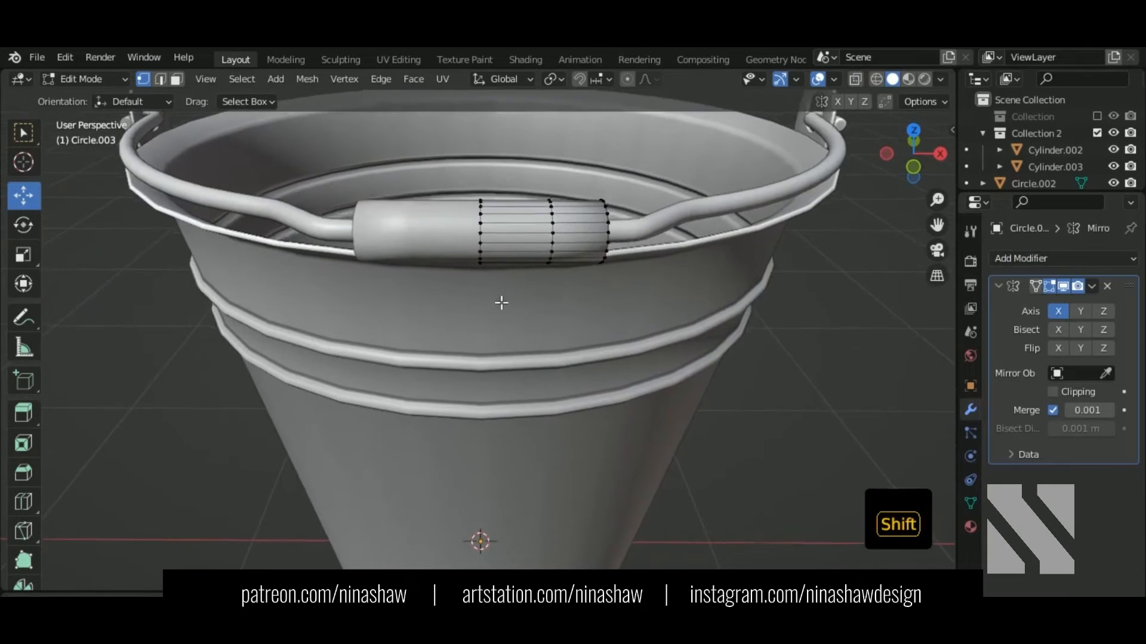
scroll(477, 316, up, 2)
middle_drag(453, 333, 501, 312)
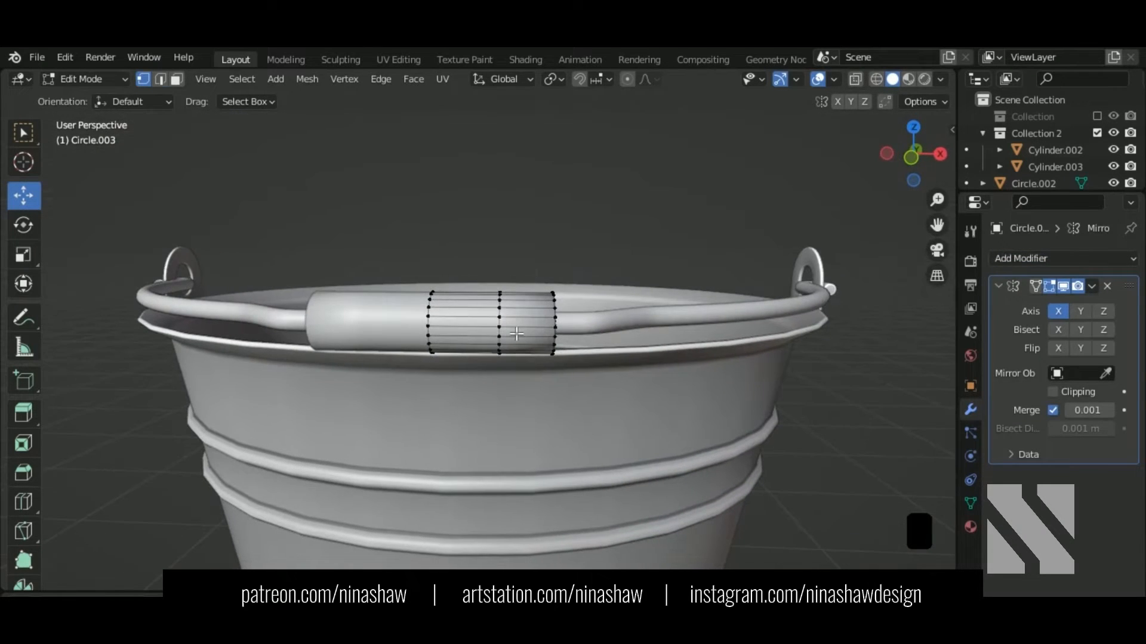
alt+shift+click(509, 327)
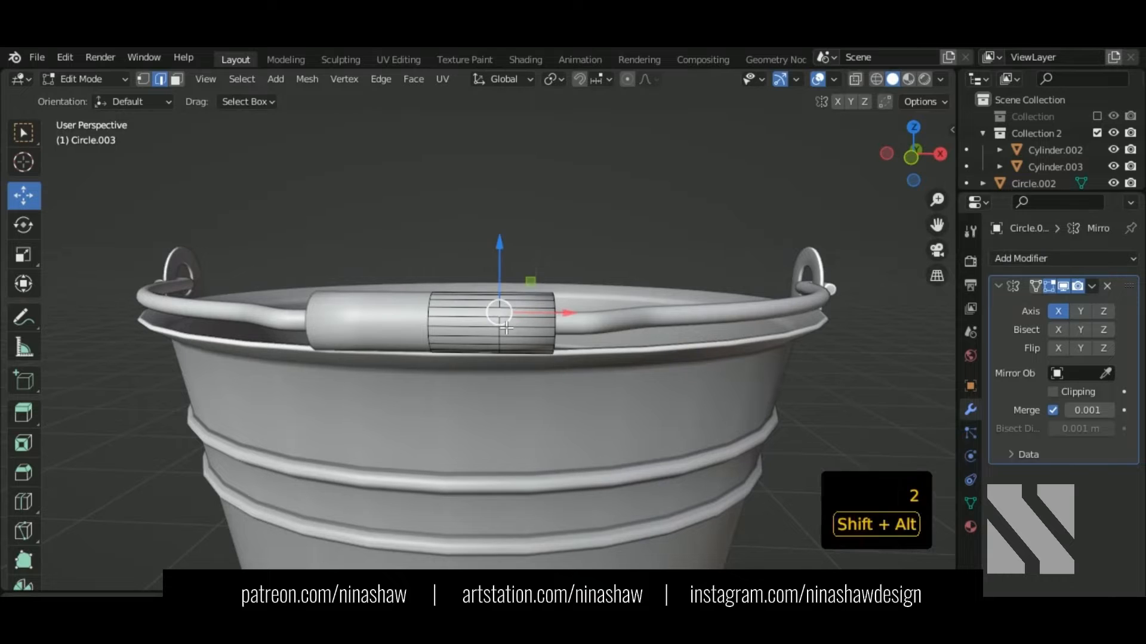
drag(563, 324, 530, 332)
key(shift+z)
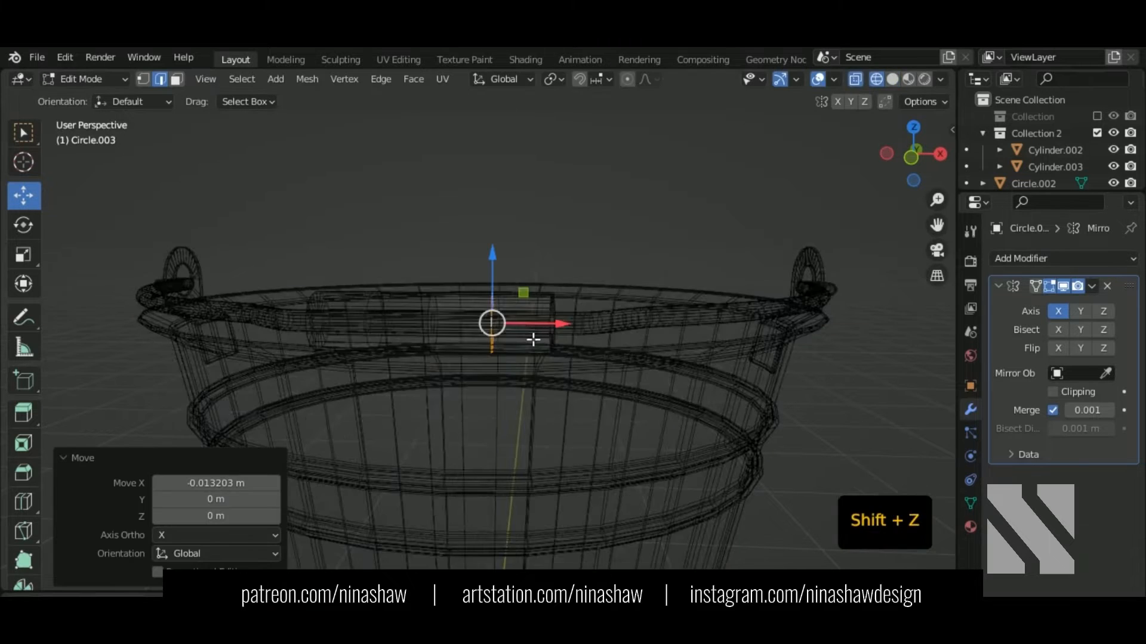
middle_drag(531, 333, 603, 367)
key(shift+z)
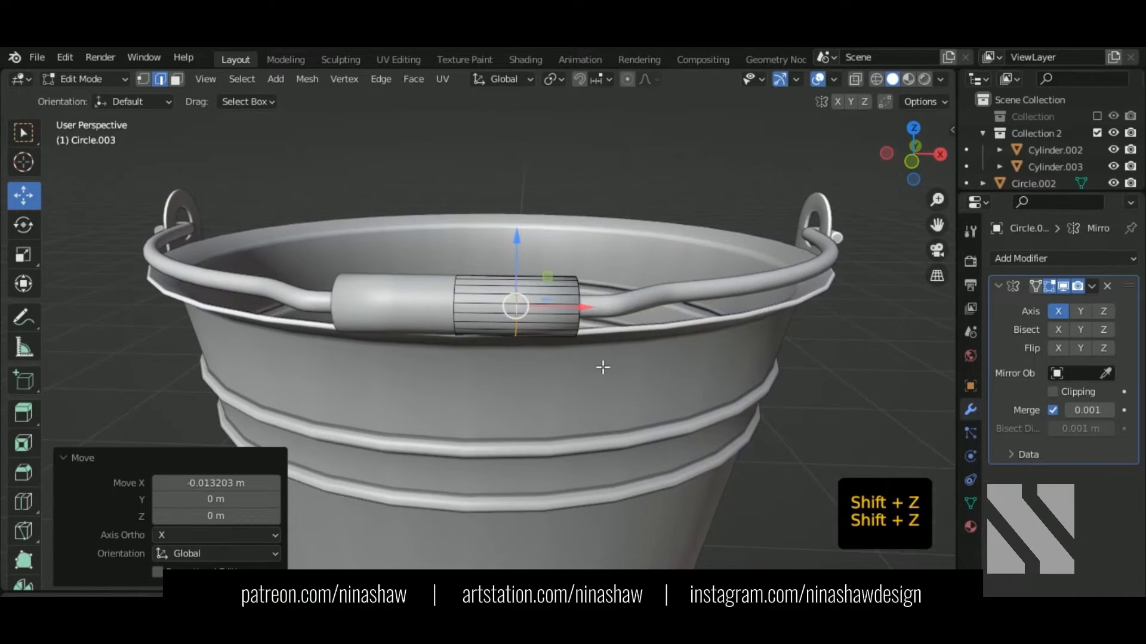
click(636, 376)
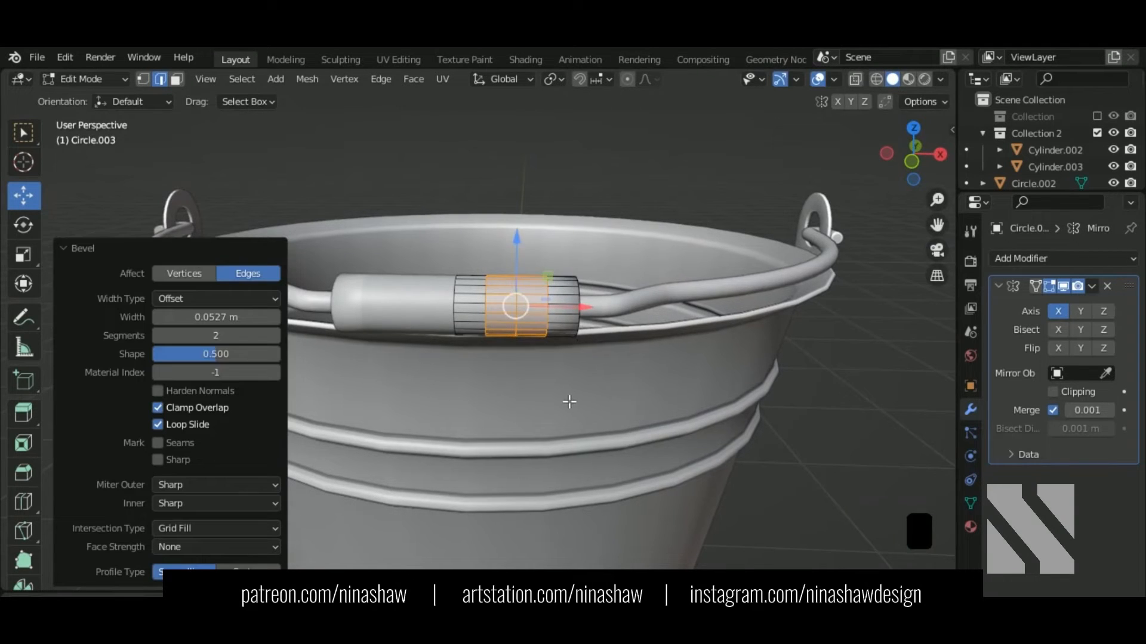
Step: Isolate the grip in local view with its left-hand vertices selected and the mirror hidden in the viewport
key(KP_1)
key(shift+z)
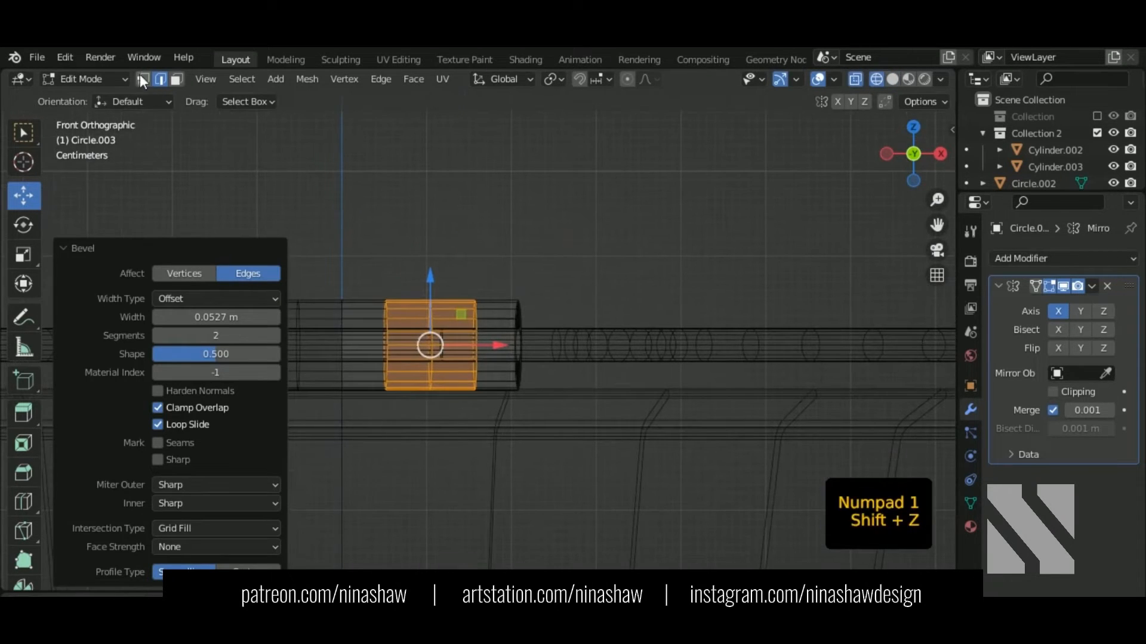
click(143, 80)
shift+middle_drag(385, 263, 430, 212)
drag(372, 207, 542, 396)
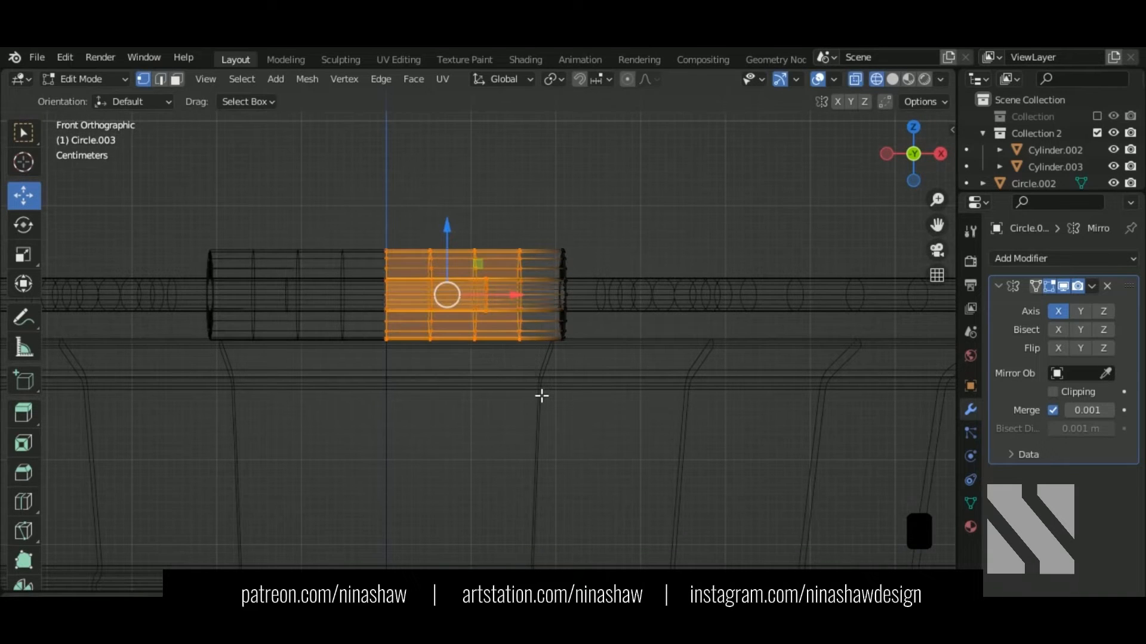
middle_drag(530, 319, 463, 337)
key(KP_Divide)
key(shift+z)
middle_drag(562, 417, 798, 297)
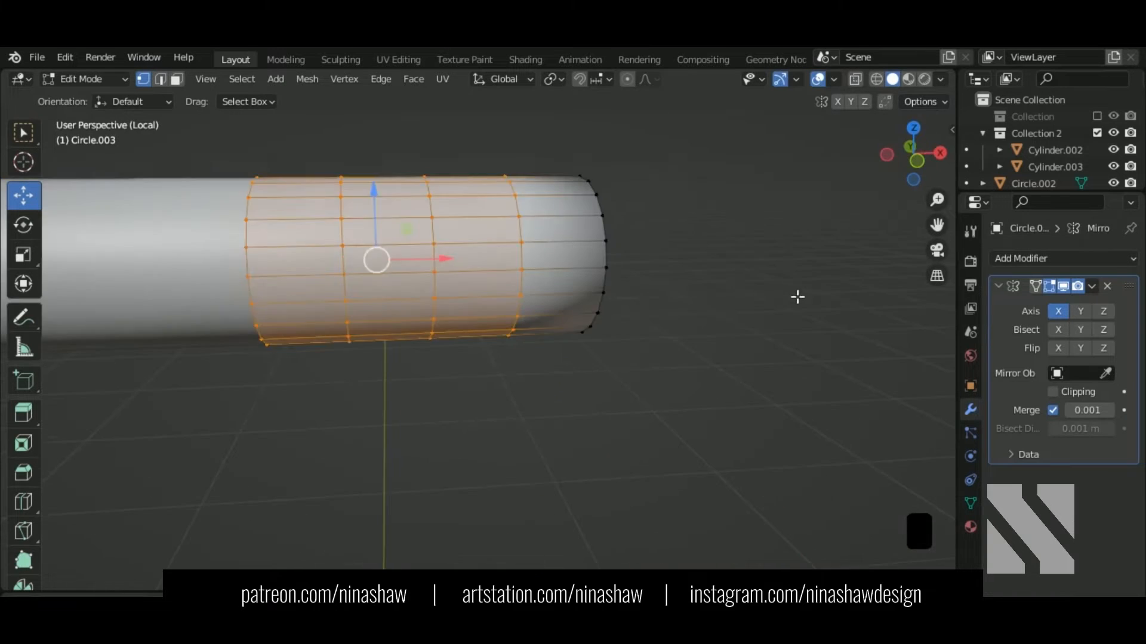
scroll(766, 299, up, 1)
click(1062, 286)
middle_drag(310, 202, 464, 204)
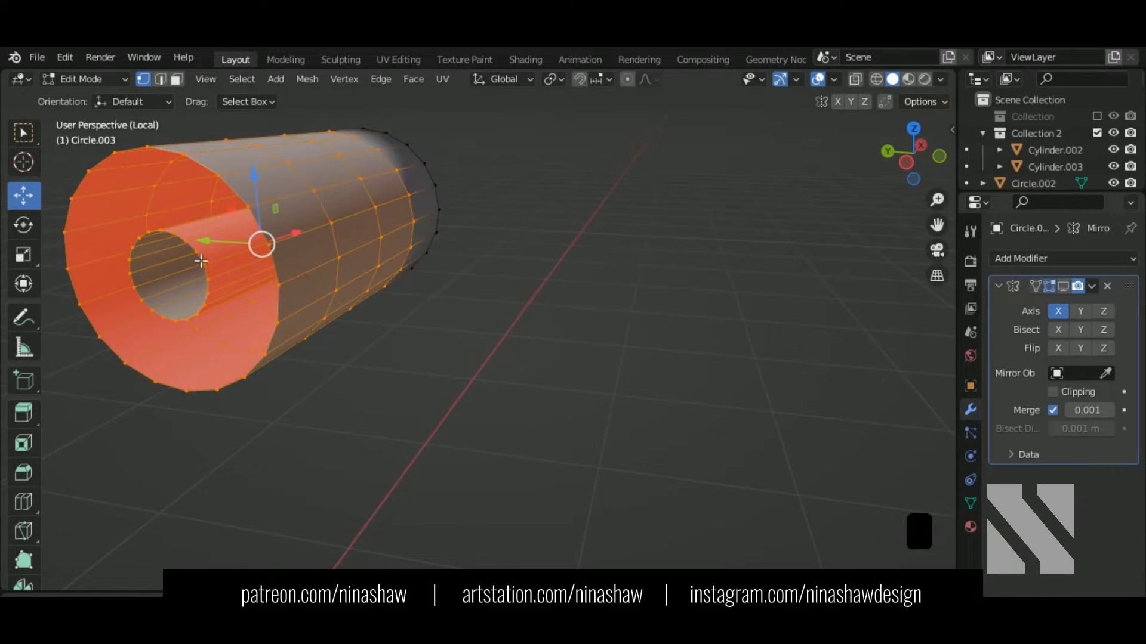
Step: Grow a selection from the inner hole loop over the whole end cap and delete those faces
click(201, 261)
alt+shift+click(209, 270)
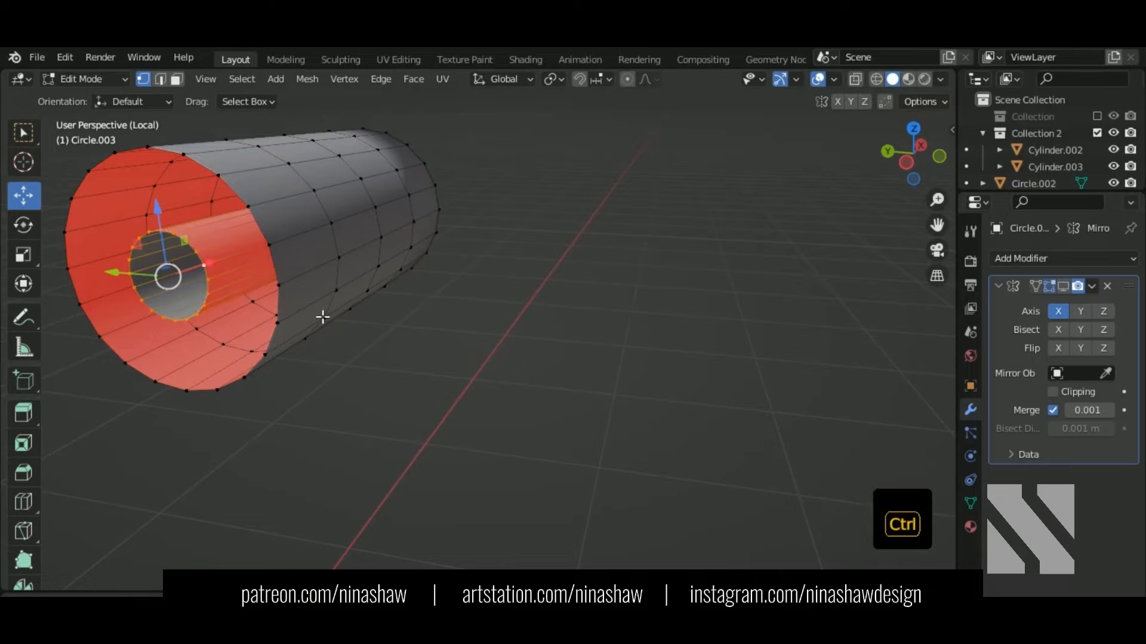
key(ctrl+KP_Add)
middle_drag(611, 329, 390, 337)
shift+middle_drag(888, 245, 303, 291)
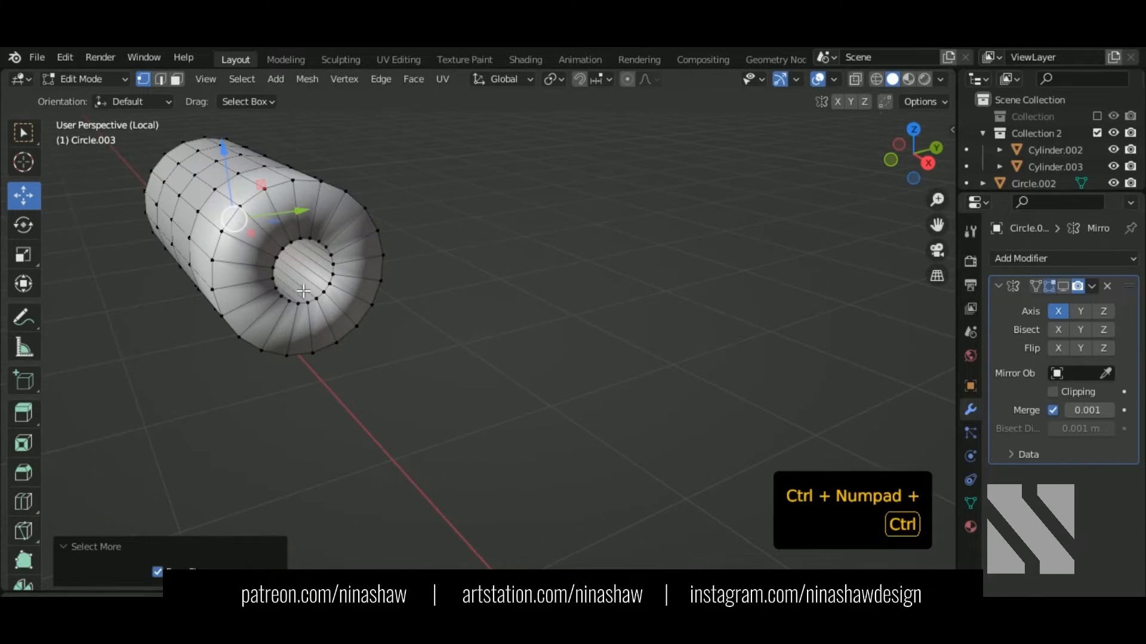
key(ctrl+KP_Add)
key(3)
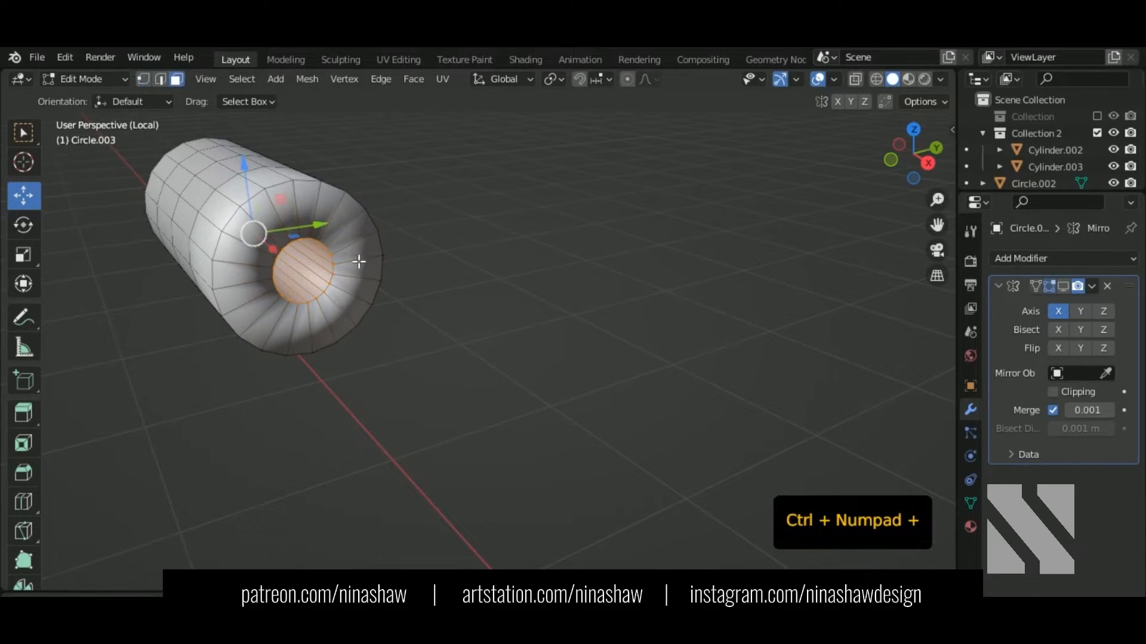
key(ctrl+KP_Add)
middle_drag(365, 274, 414, 299)
key(Delete)
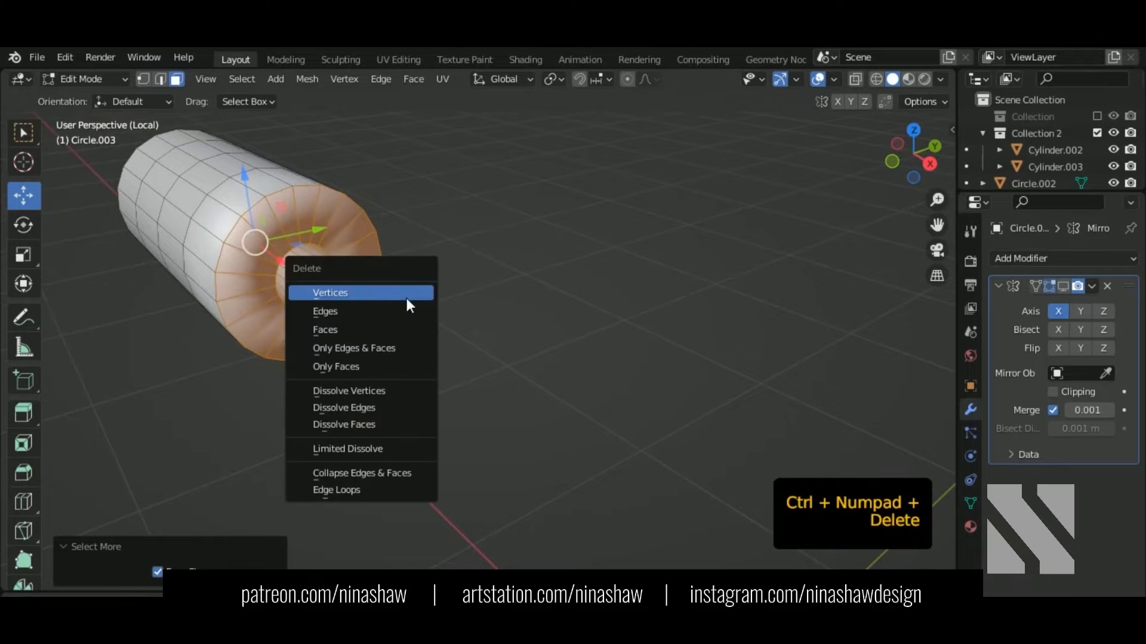
click(401, 329)
shift+middle_drag(335, 314, 567, 319)
key(KP_1)
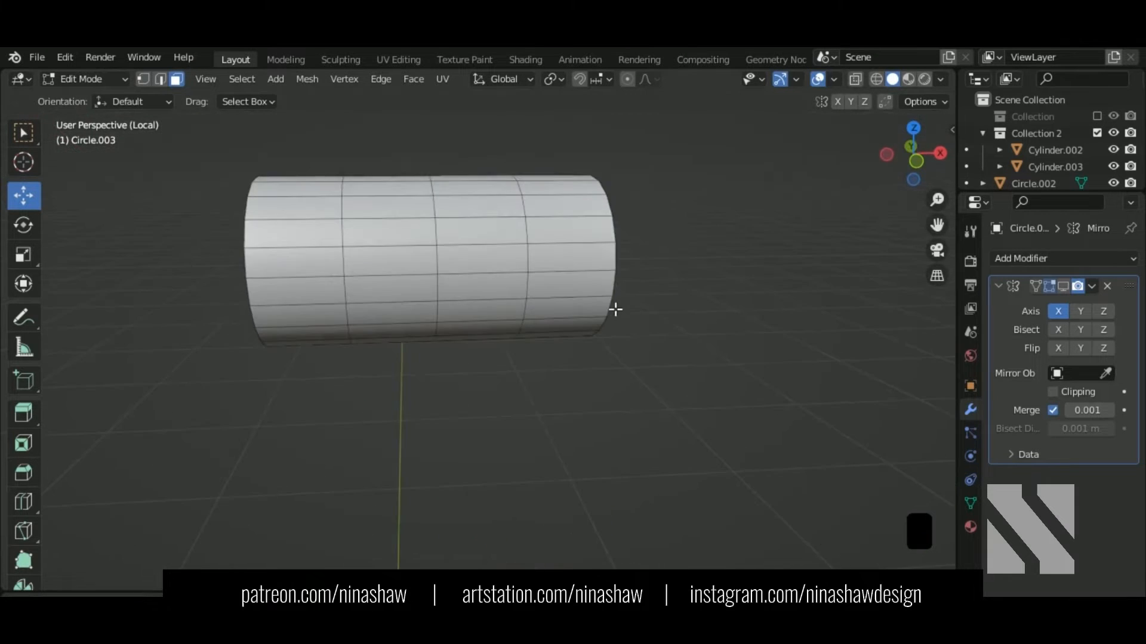
Step: Add a loop cut near the right end, enlarge the rim loop into a flare and pinch the neck behind it
key(ctrl)
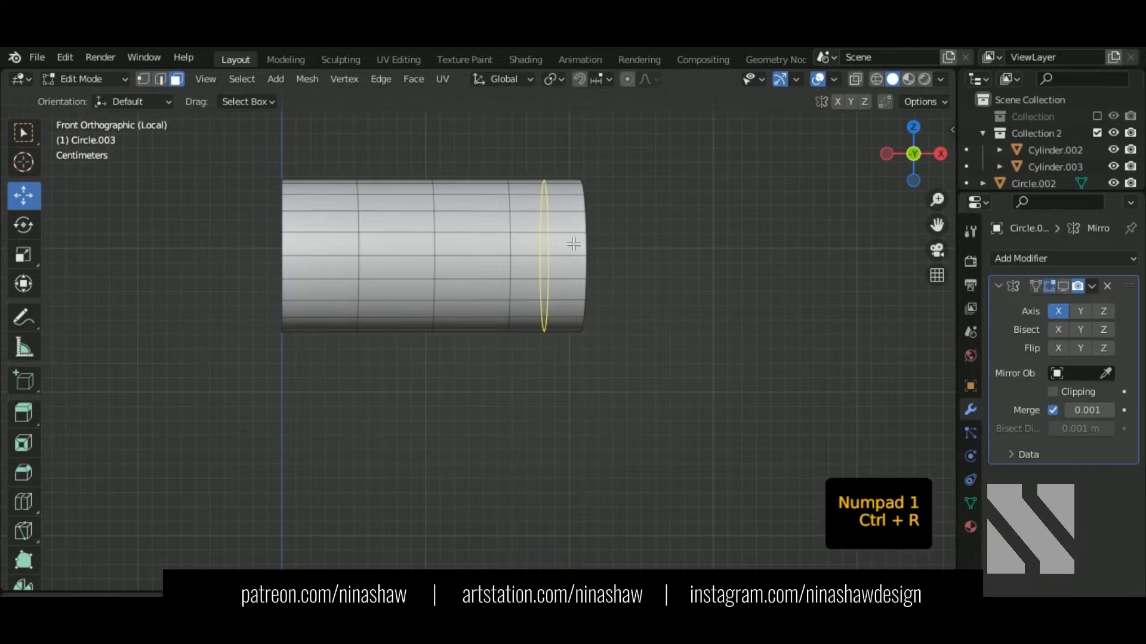
click(573, 244)
click(584, 247)
click(590, 225)
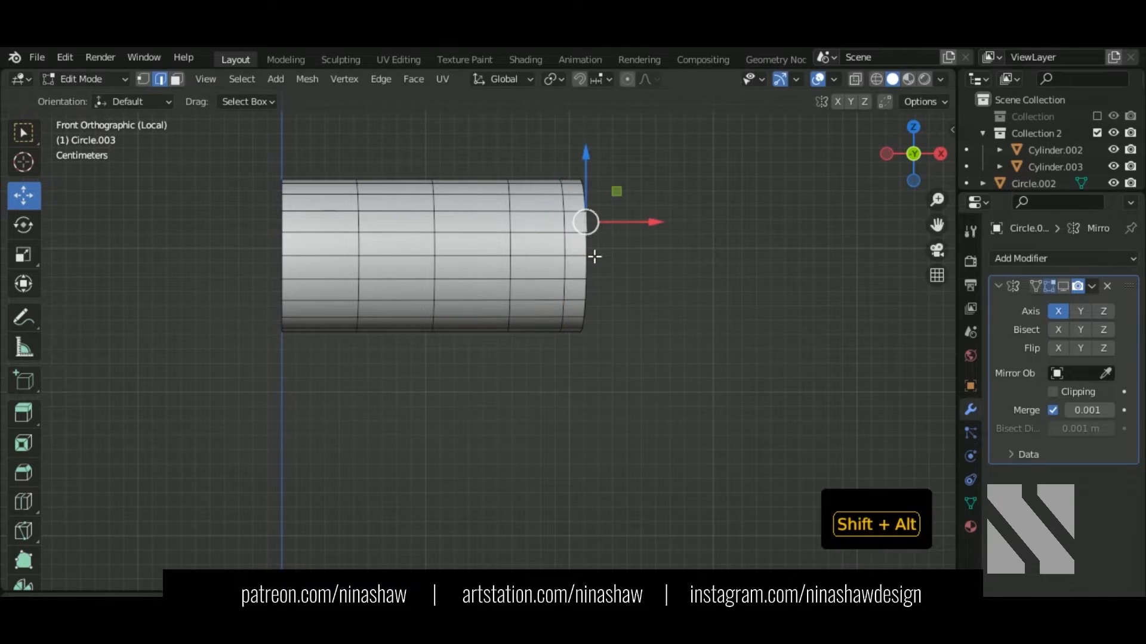
alt+shift+click(592, 255)
key(s)
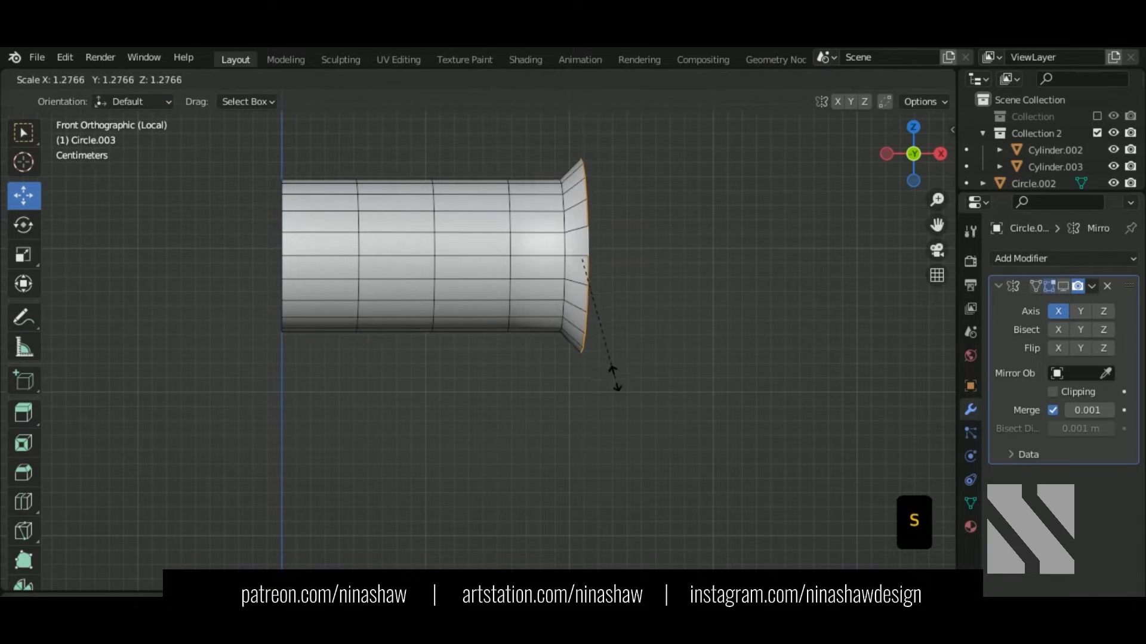
click(617, 380)
click(572, 270)
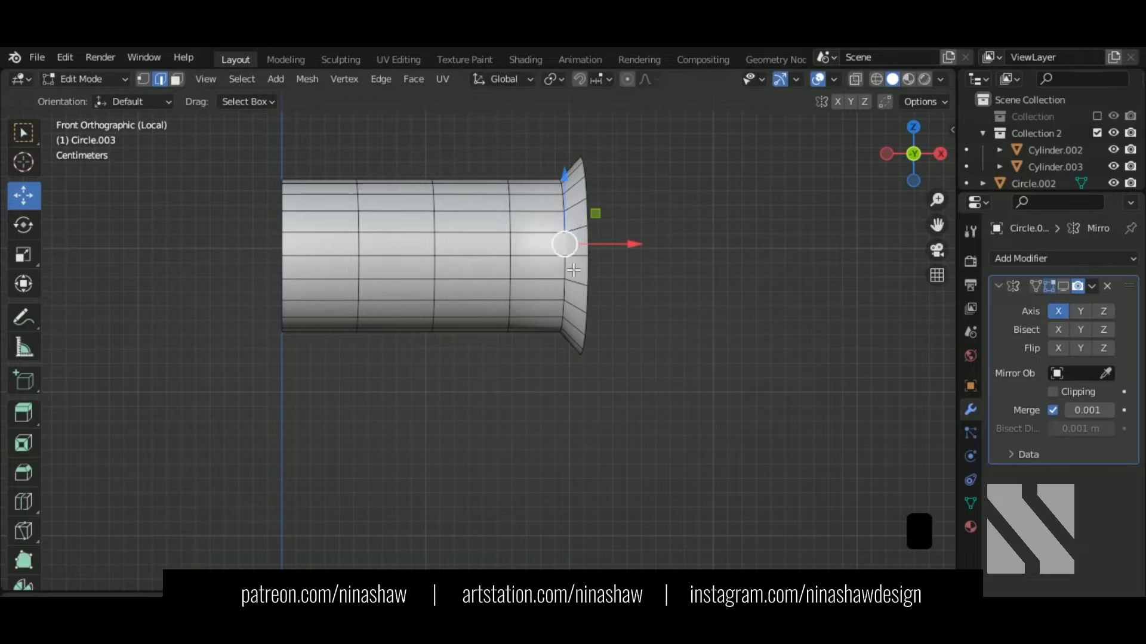
alt+shift+click(570, 278)
key(s)
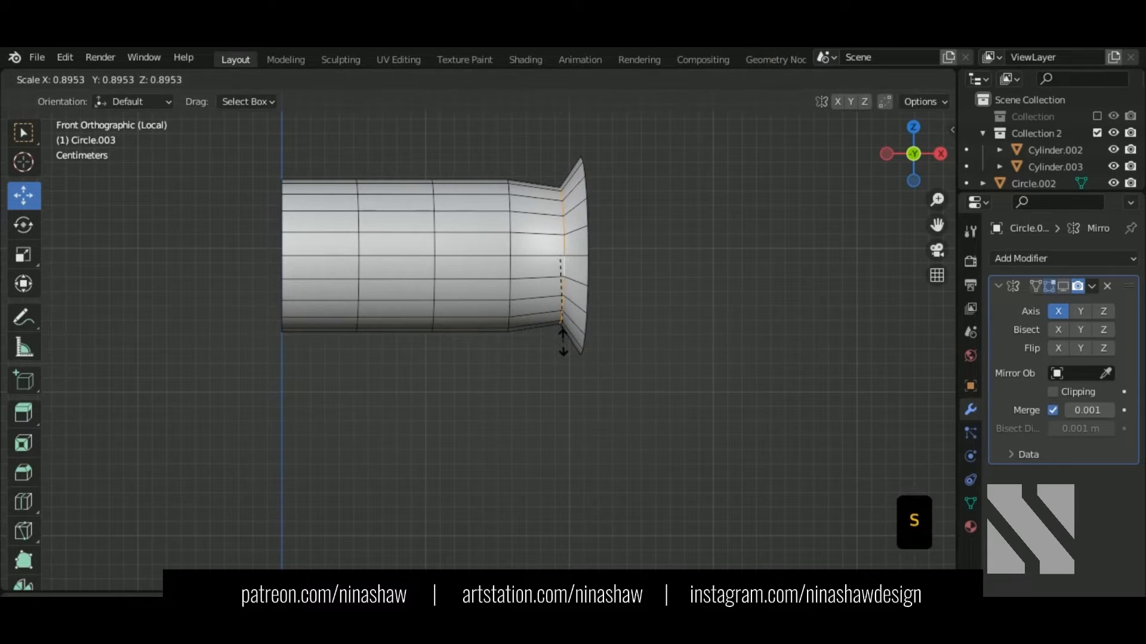
click(567, 347)
Step: Widen the middle and left loops slightly, enlarging and nudging the left boundary loop further
alt+shift+click(438, 221)
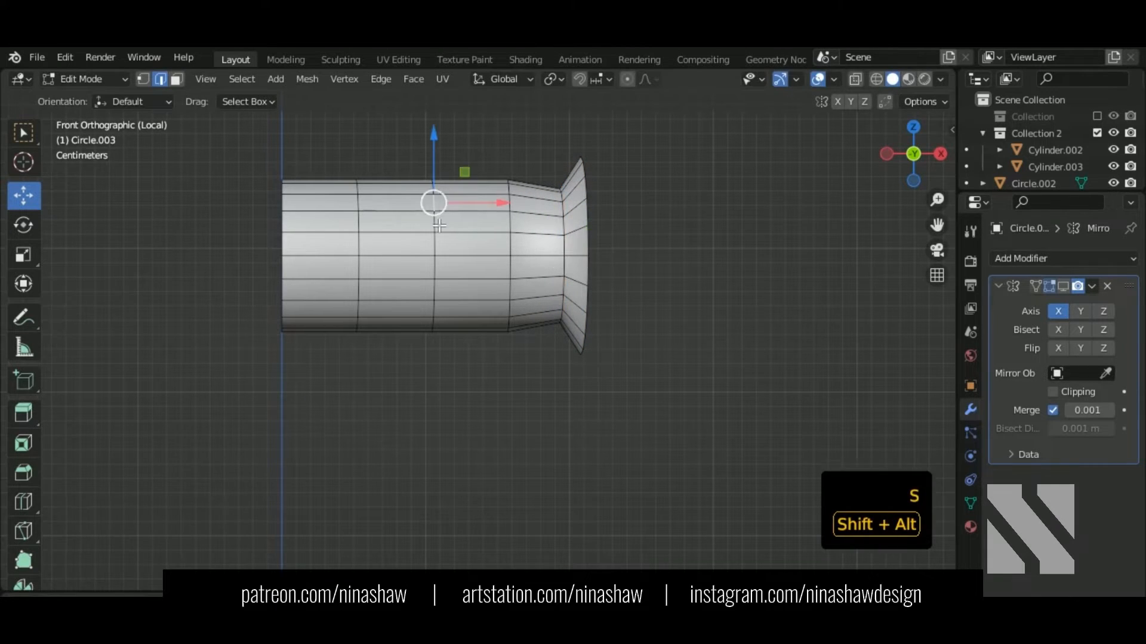
alt+shift+click(362, 224)
alt+shift+click(292, 230)
key(s)
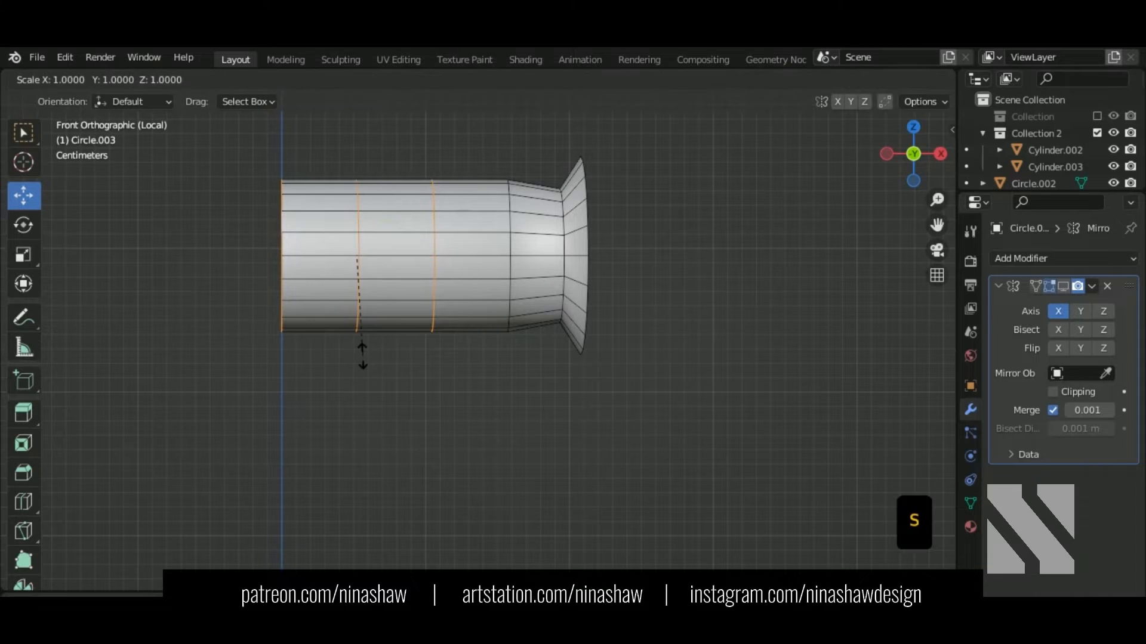
click(358, 361)
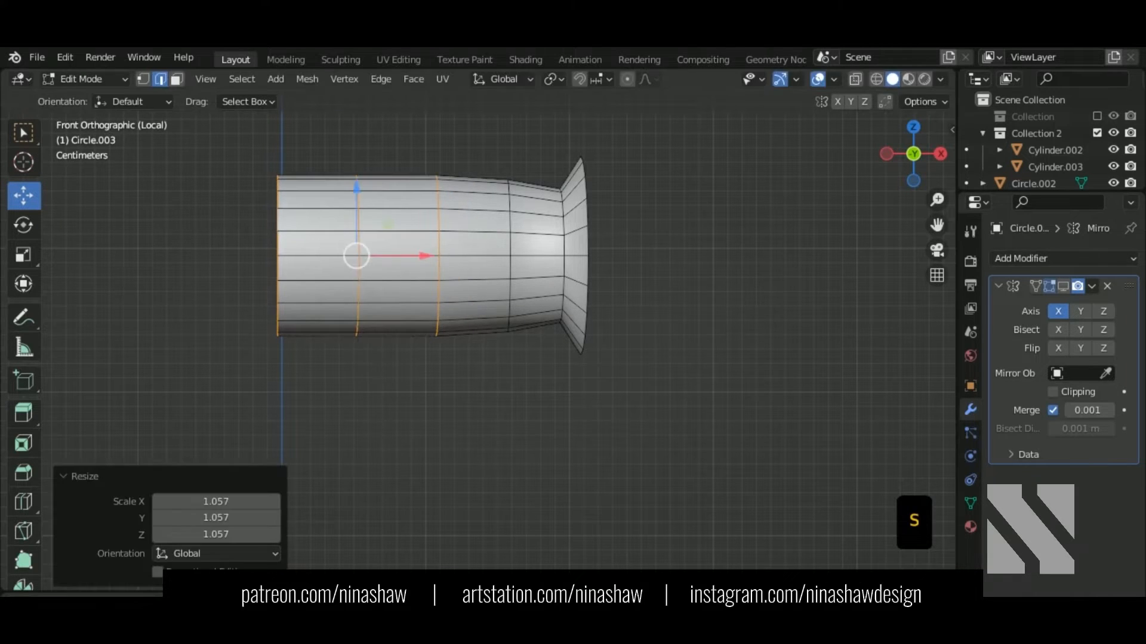
key(shift+z)
ctrl+drag(509, 409, 423, 138)
key(s)
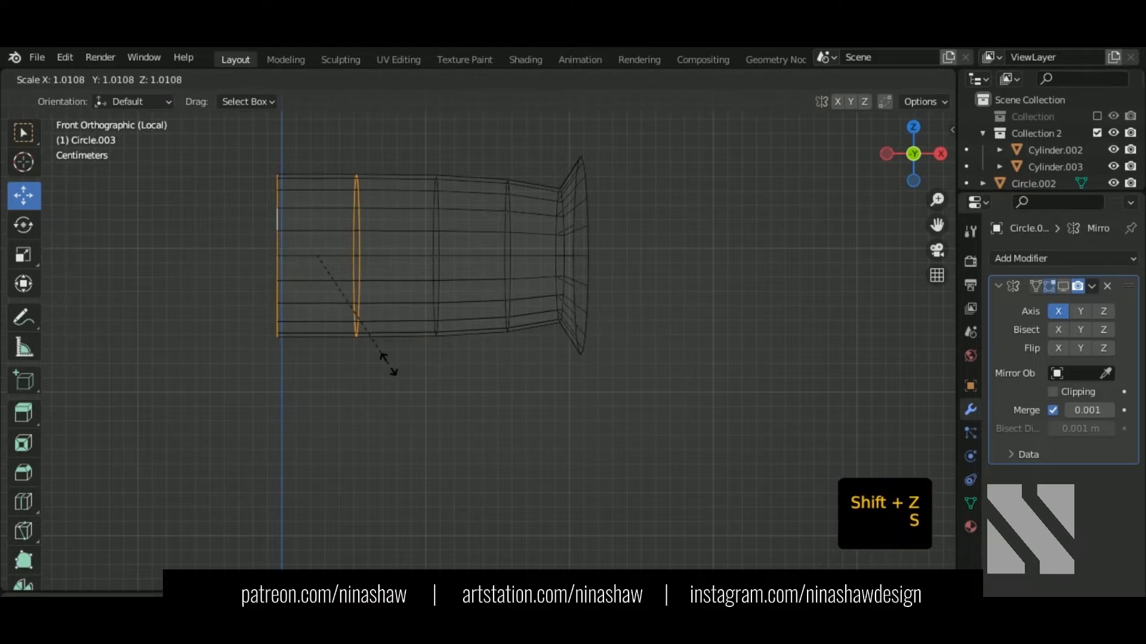
click(389, 371)
ctrl+drag(417, 390, 356, 145)
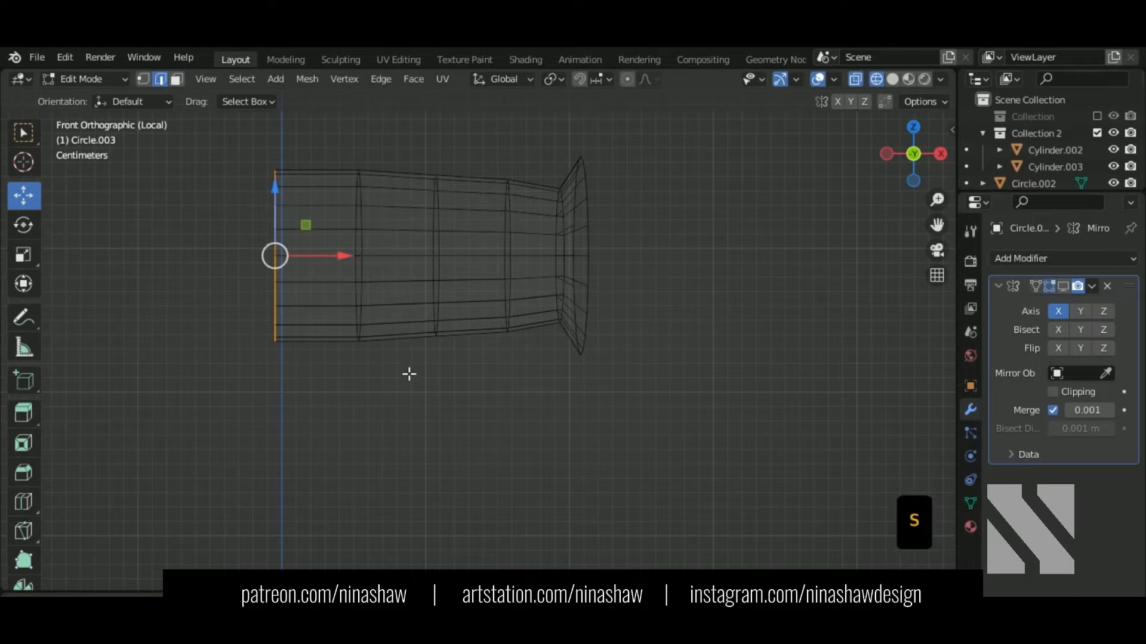
key(s)
click(404, 376)
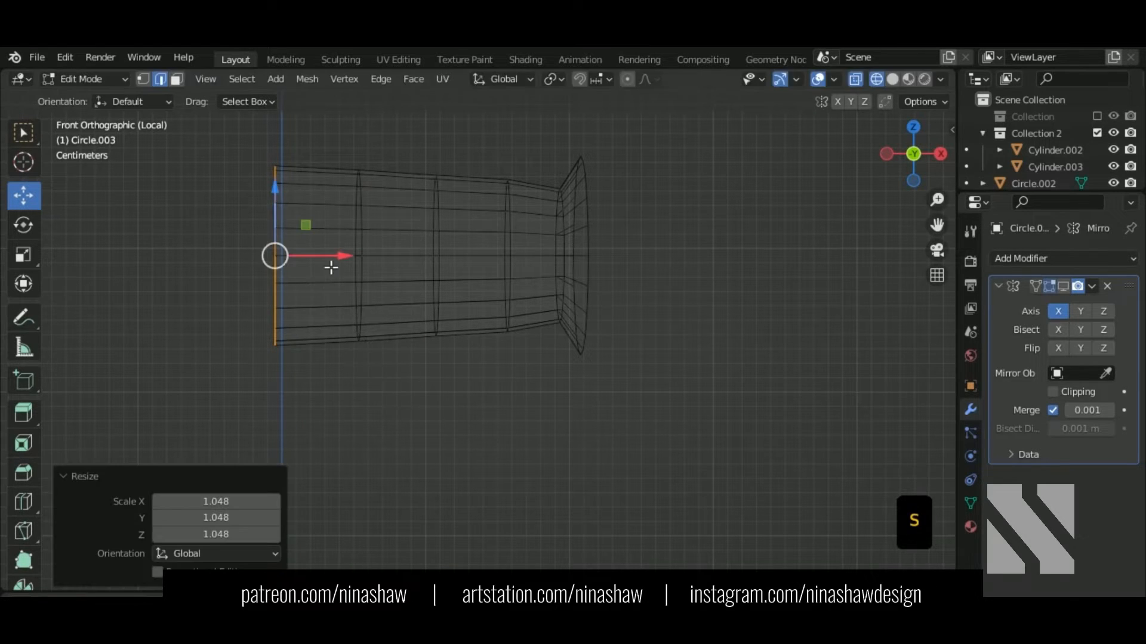
mouse_move(333, 263)
mouse_down()
mouse_move(368, 260)
mouse_move(332, 263)
mouse_up()
Step: Show the mirrored half and shrink a middle loop and the loop behind the flare to 0.938
click(1062, 287)
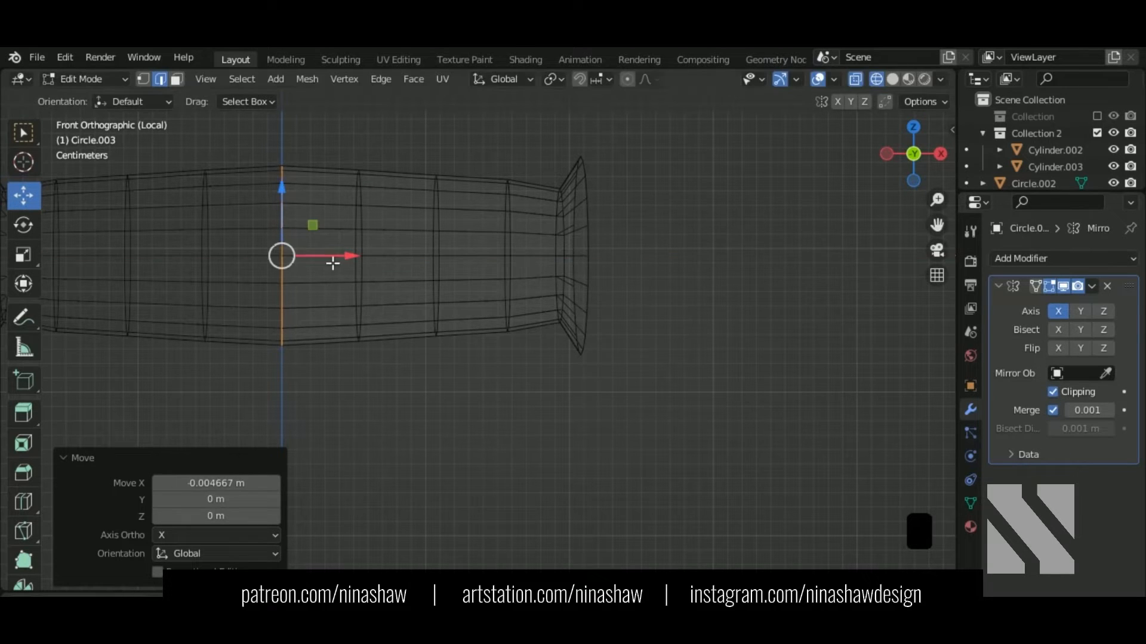
key(shift+z)
key(shift+z)
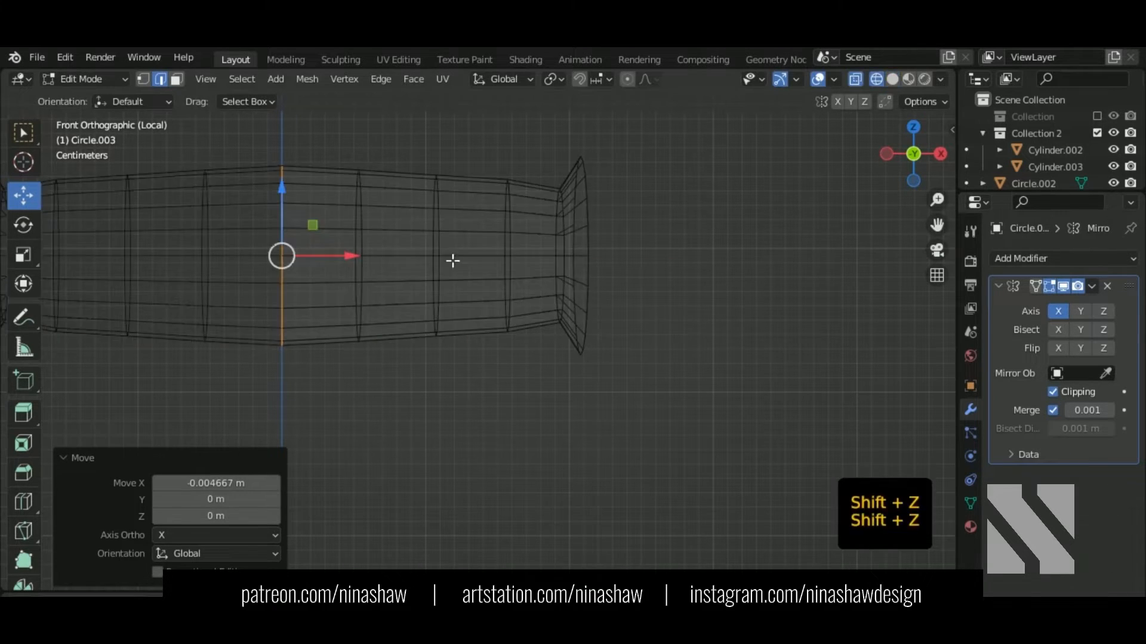
click(441, 261)
alt+shift+click(444, 250)
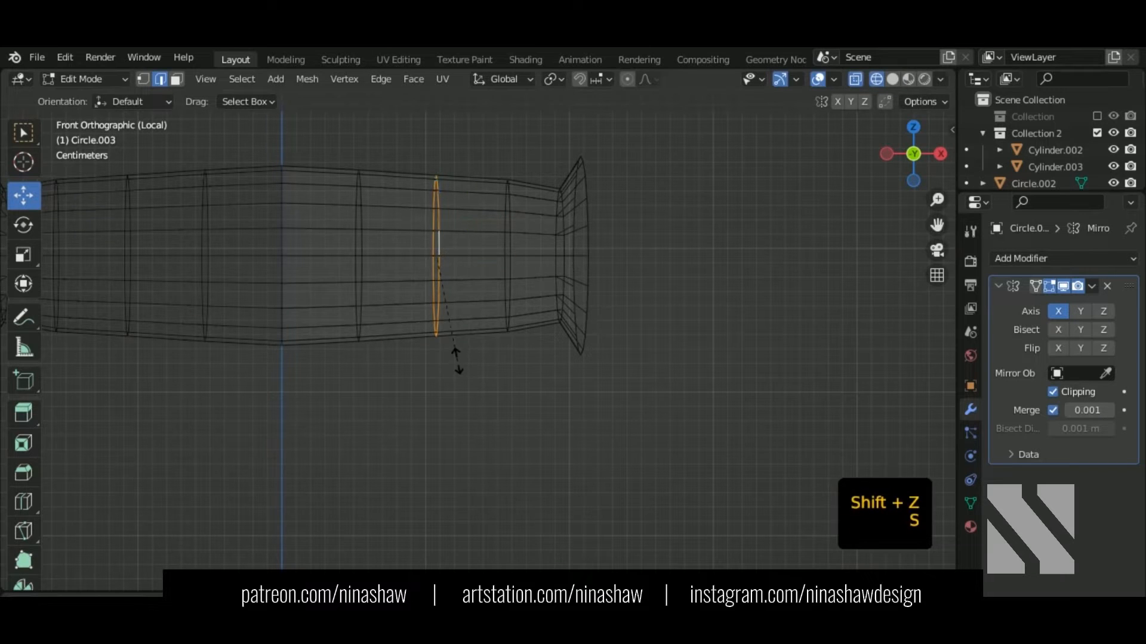
click(450, 358)
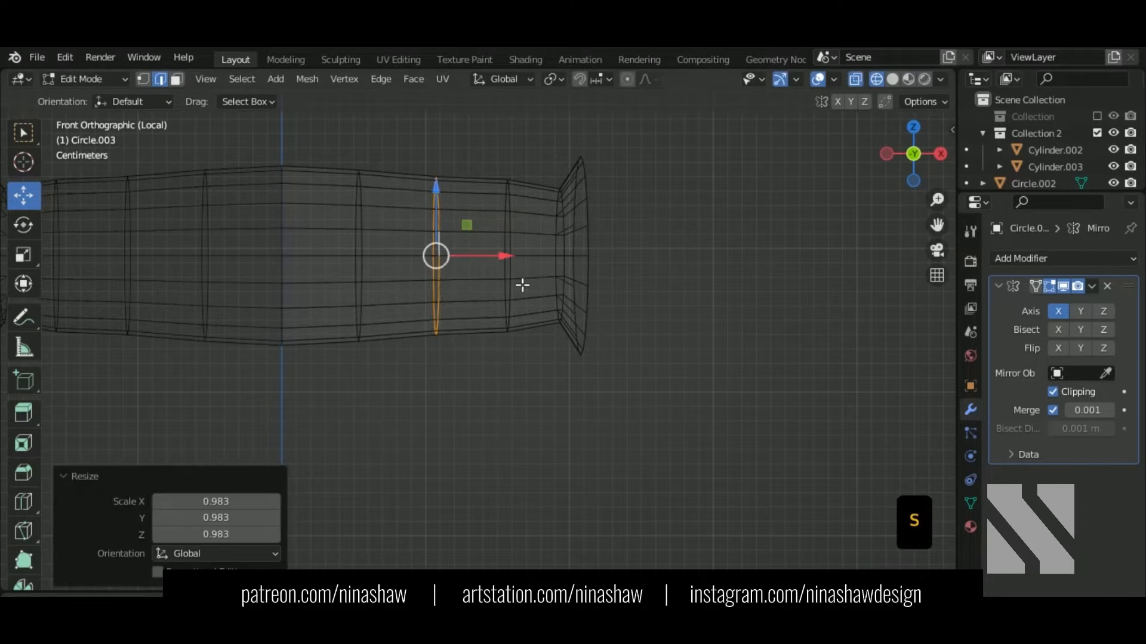
click(518, 257)
alt+shift+click(515, 235)
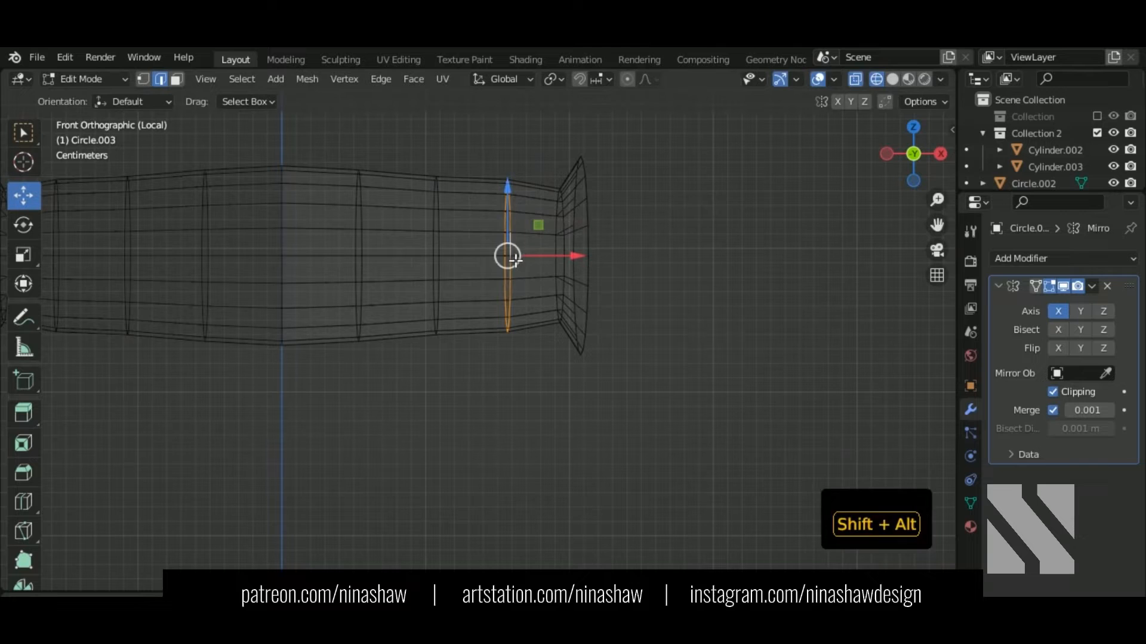
key(s)
click(532, 364)
Step: Flatten the flared rim loop along X with a zero scale in top view
scroll(532, 365, down, 4)
key(shift+z)
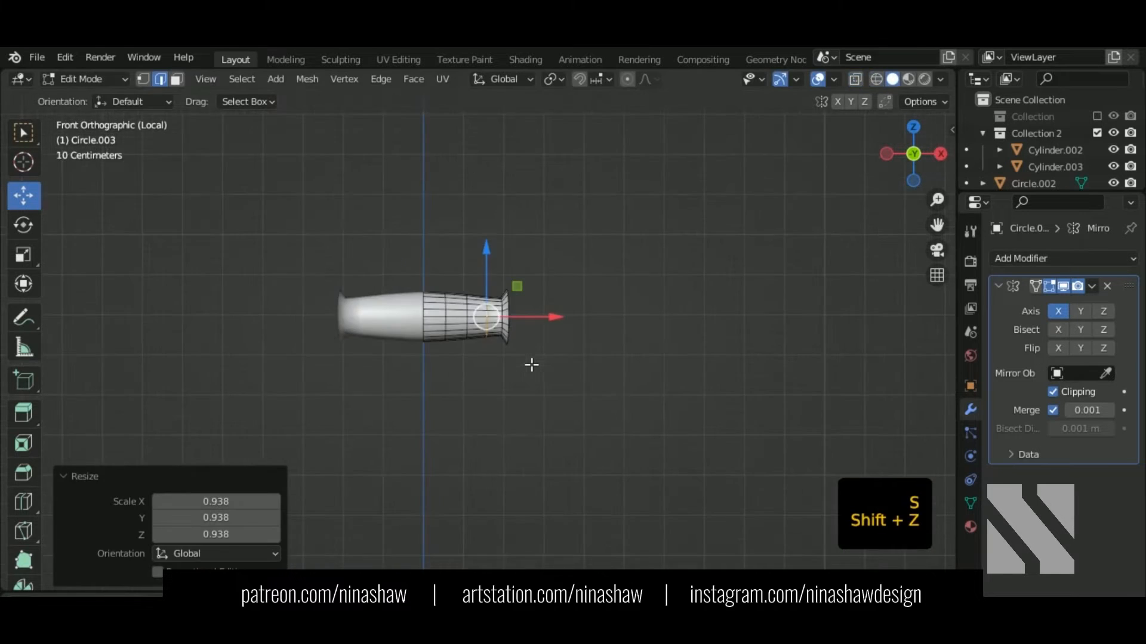
middle_drag(532, 360, 474, 392)
scroll(522, 327, up, 4)
middle_drag(522, 327, 568, 359)
click(554, 280)
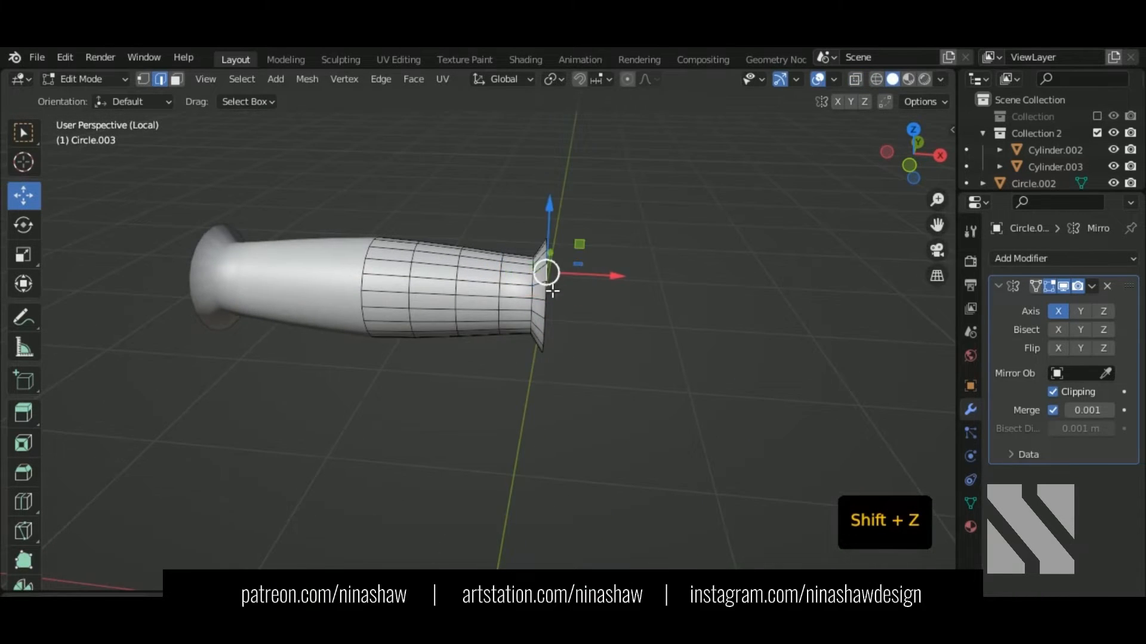
alt+shift+click(552, 289)
shift+middle_drag(566, 310, 512, 317)
key(KP_7)
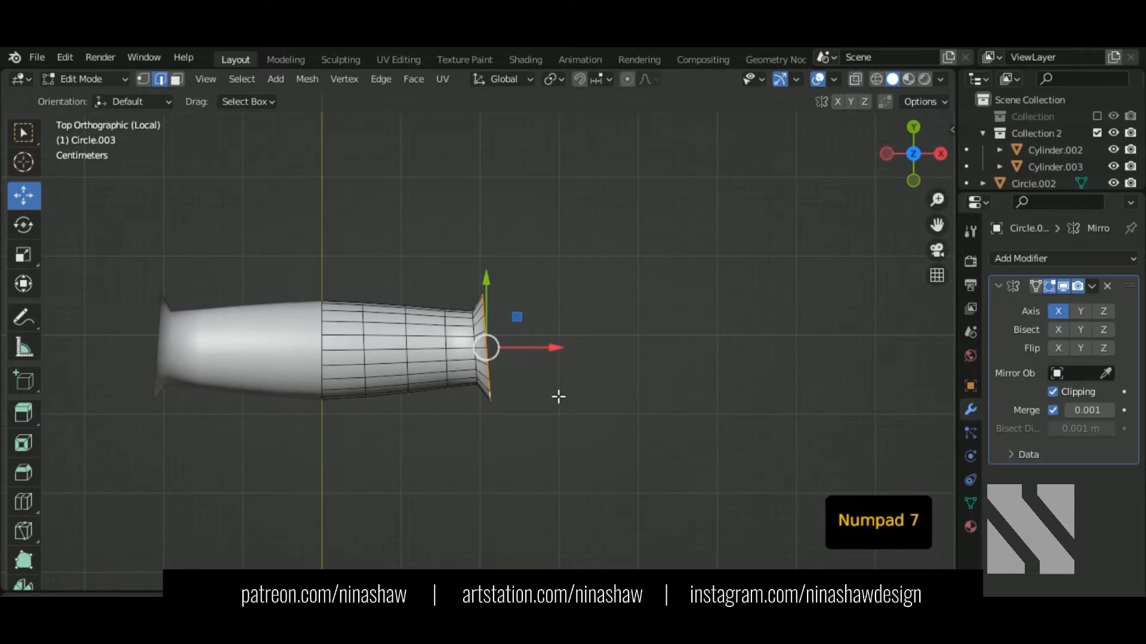
key(s)
key(x)
key(0)
key(Return)
Step: Flatten the flare's inner loop along X as well and select the outer rim loop
scroll(514, 381, up, 2)
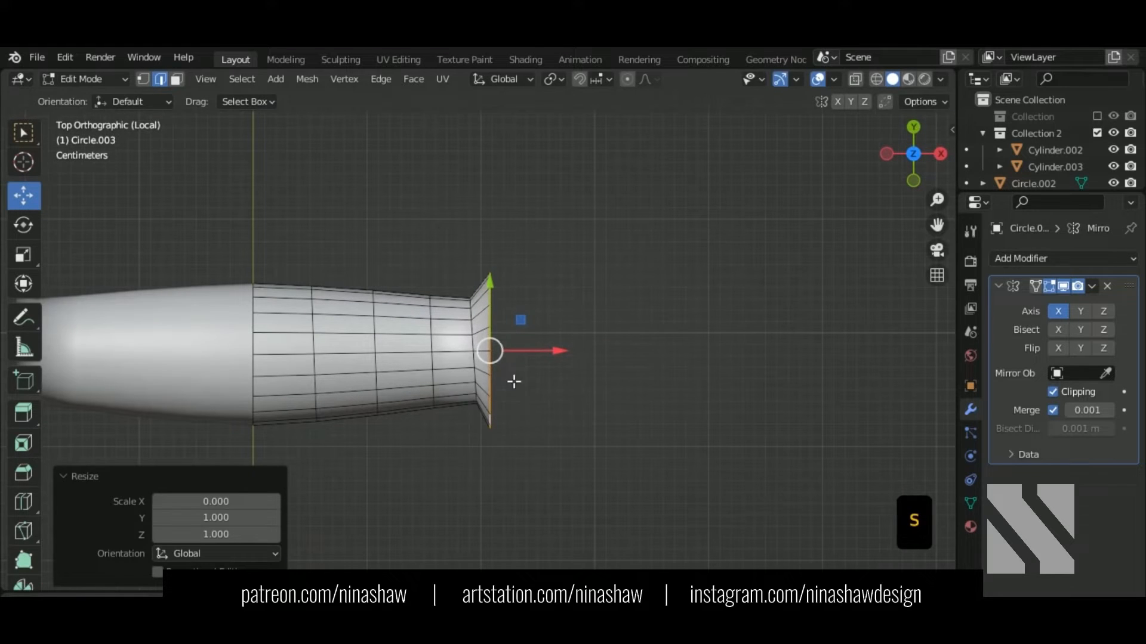
alt+click(475, 342)
key(s)
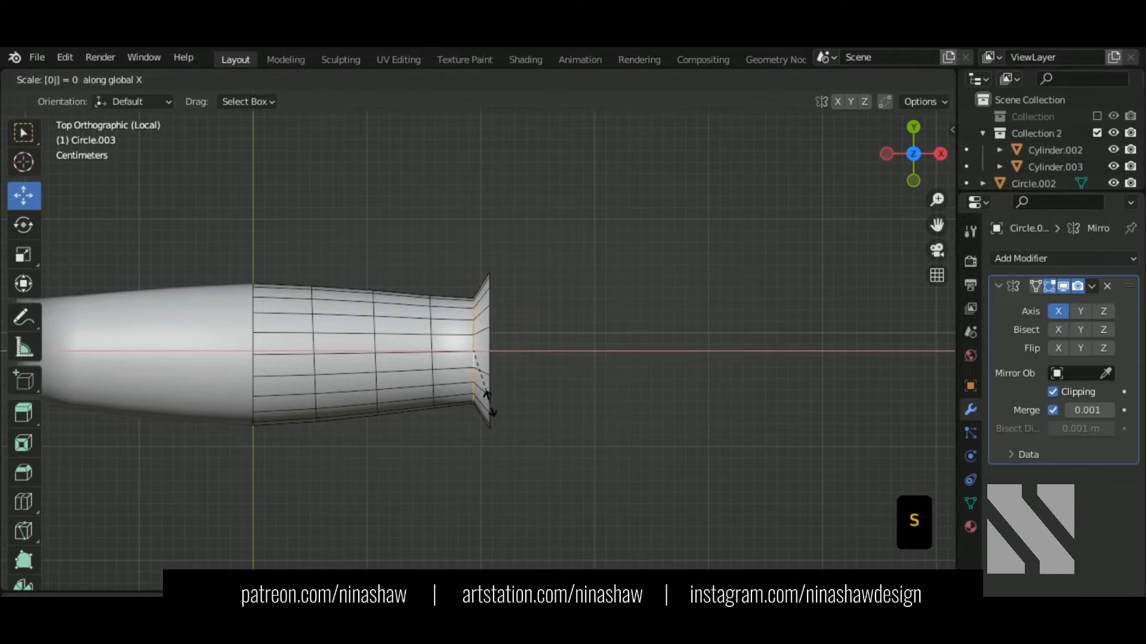
key(Return)
alt+shift+click(490, 369)
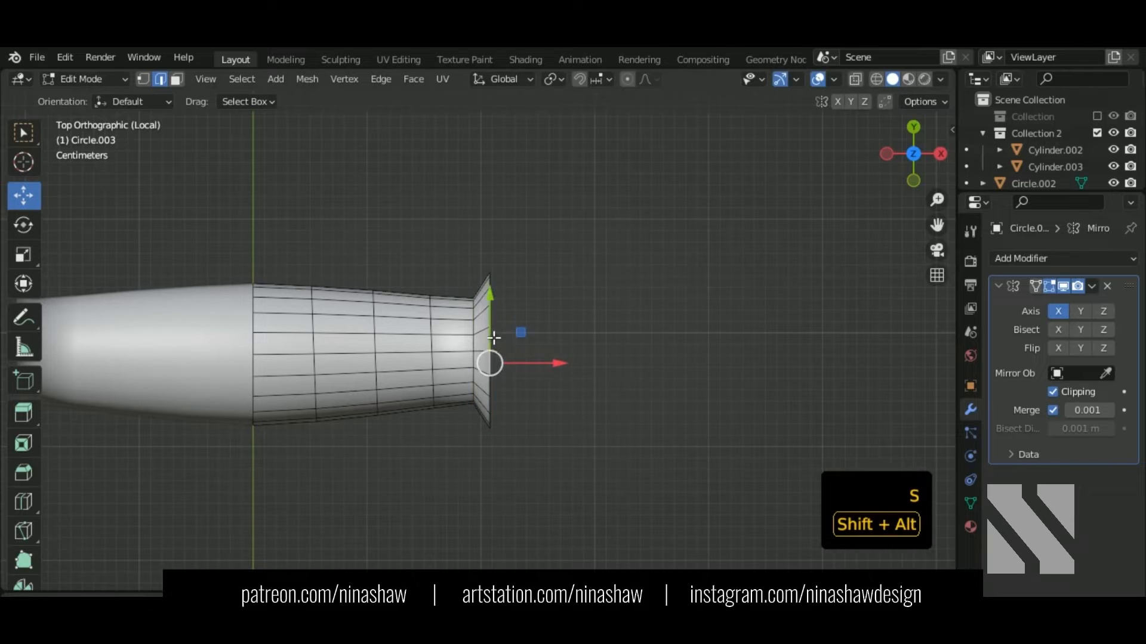
Step: Extrude the rim loop outward along the grip and fill its open end with a face
key(e)
right_click(535, 373)
drag(531, 353, 548, 364)
middle_drag(555, 399, 590, 312)
key(f)
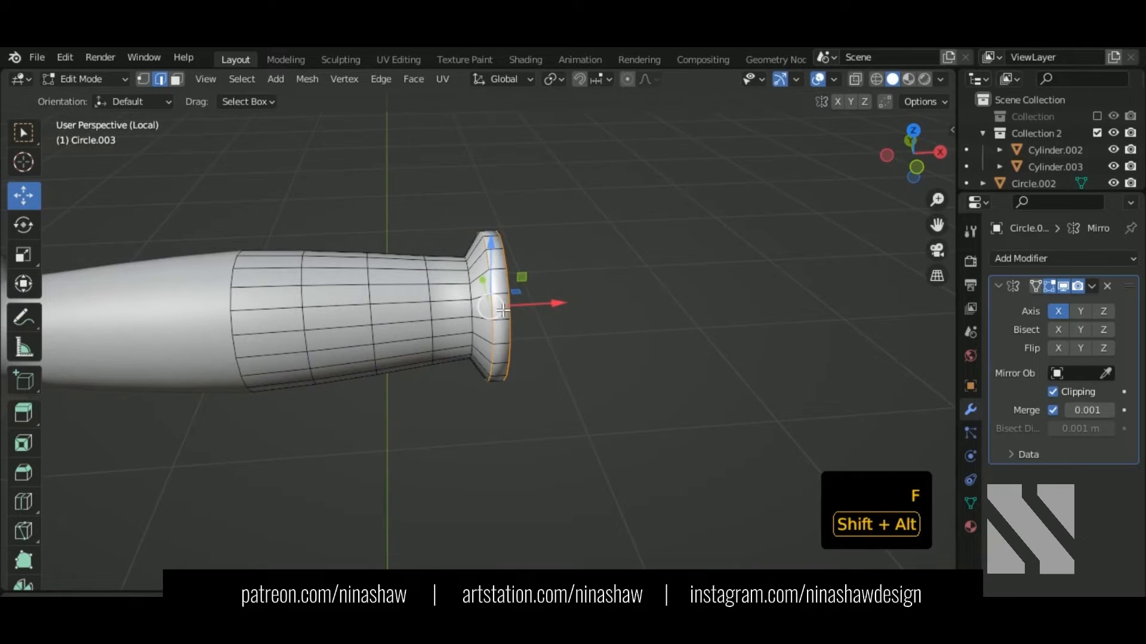
Step: Bevel the rim edges and the loop where the grip meets the flare
middle_drag(591, 363, 545, 398)
scroll(468, 376, up, 2)
key(ctrl+b)
click(514, 400)
alt+shift+click(305, 319)
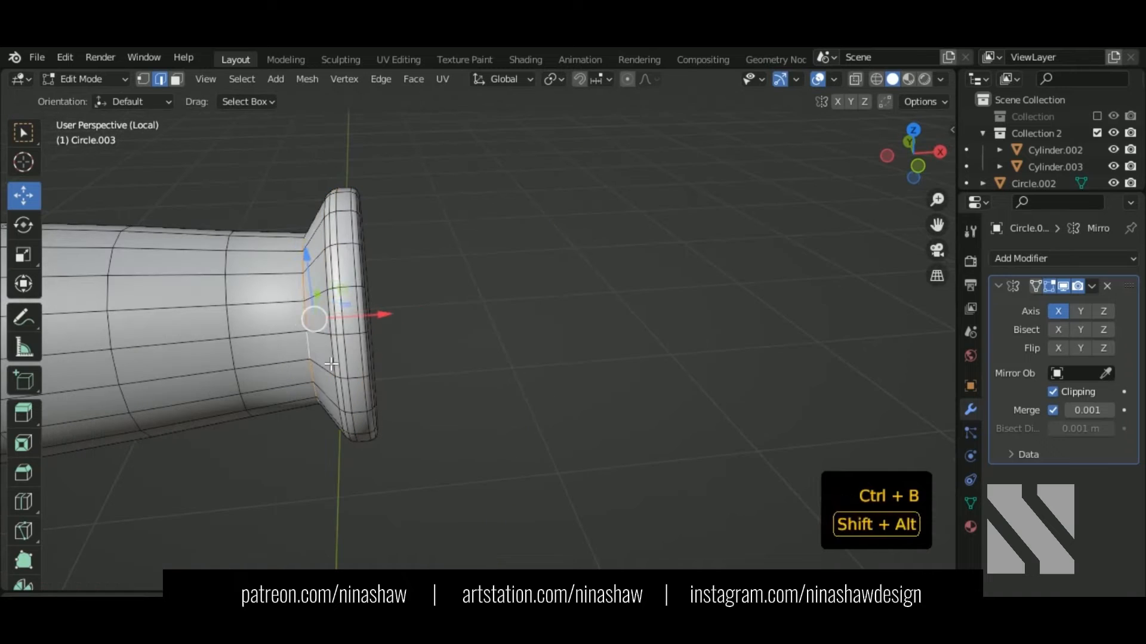
key(ctrl+b)
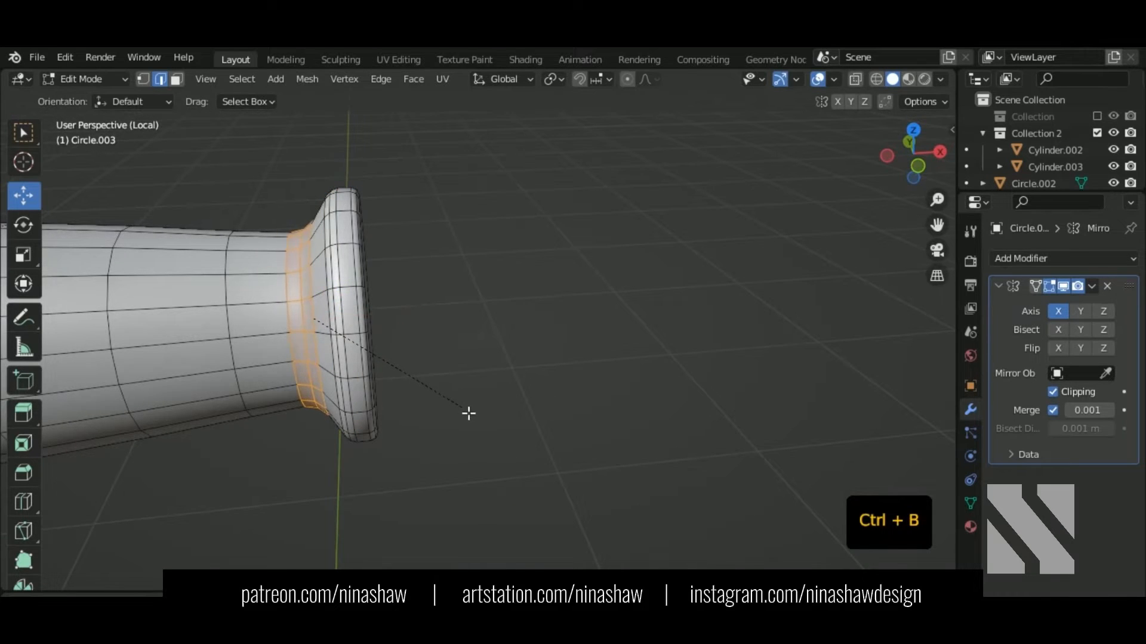
click(469, 413)
Step: Inset the end-cap face and return from local view to the whole bucket
middle_drag(469, 413, 373, 412)
key(3)
click(483, 336)
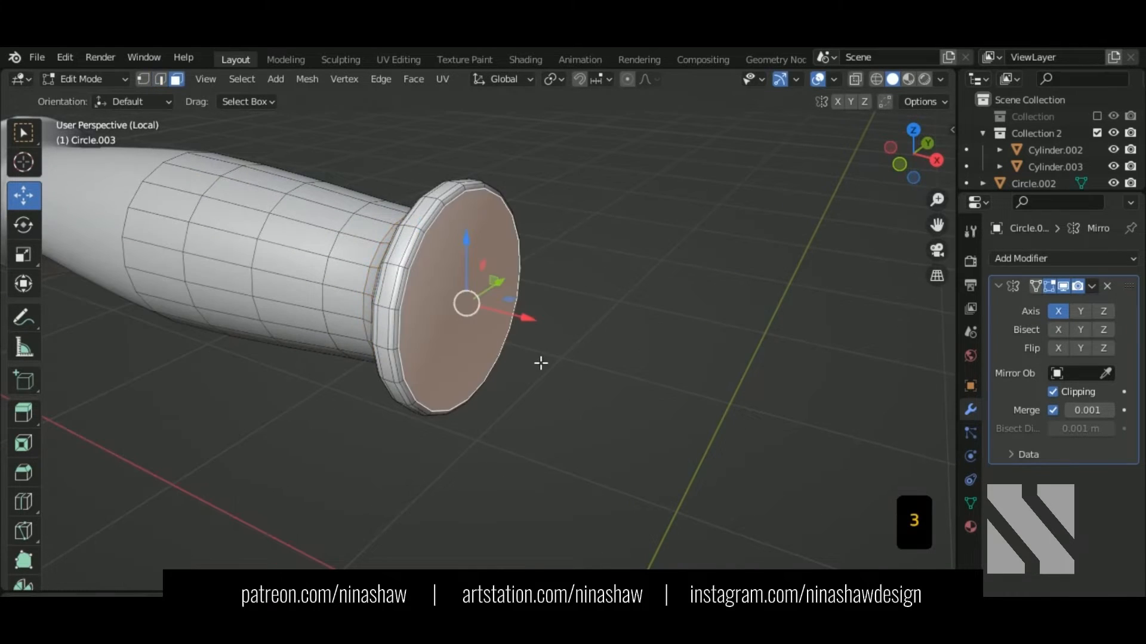
key(i)
click(507, 337)
key(KP_Divide)
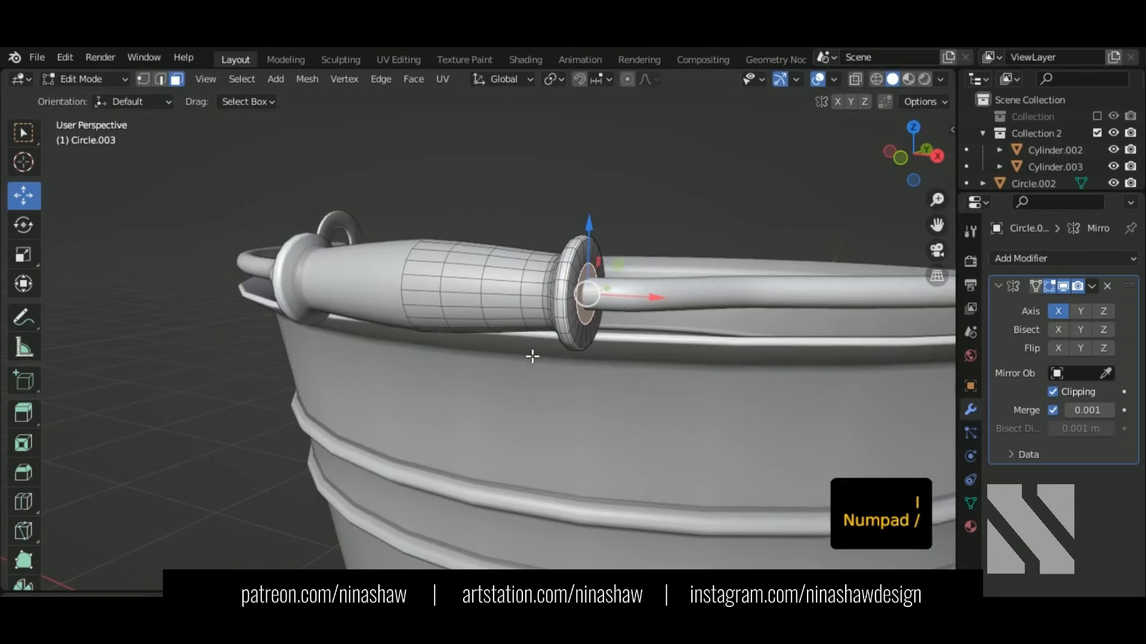
Step: Shrink the grip's end-cap face and extrude it inward into the grip
scroll(556, 354, up, 3)
key(s)
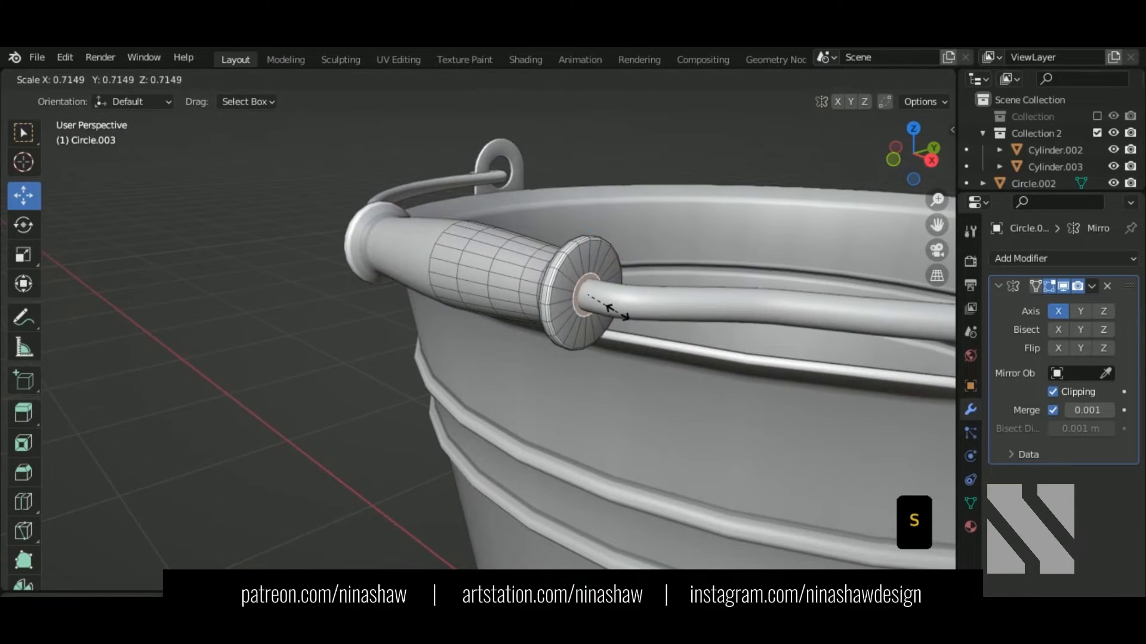
click(619, 325)
middle_drag(619, 325, 514, 277)
shift+middle_drag(522, 318, 532, 327)
key(e)
click(411, 260)
Step: Hide the mirrored half and delete the extruded end faces to open the grip end
middle_drag(411, 260, 582, 289)
click(1063, 286)
middle_drag(370, 238, 501, 232)
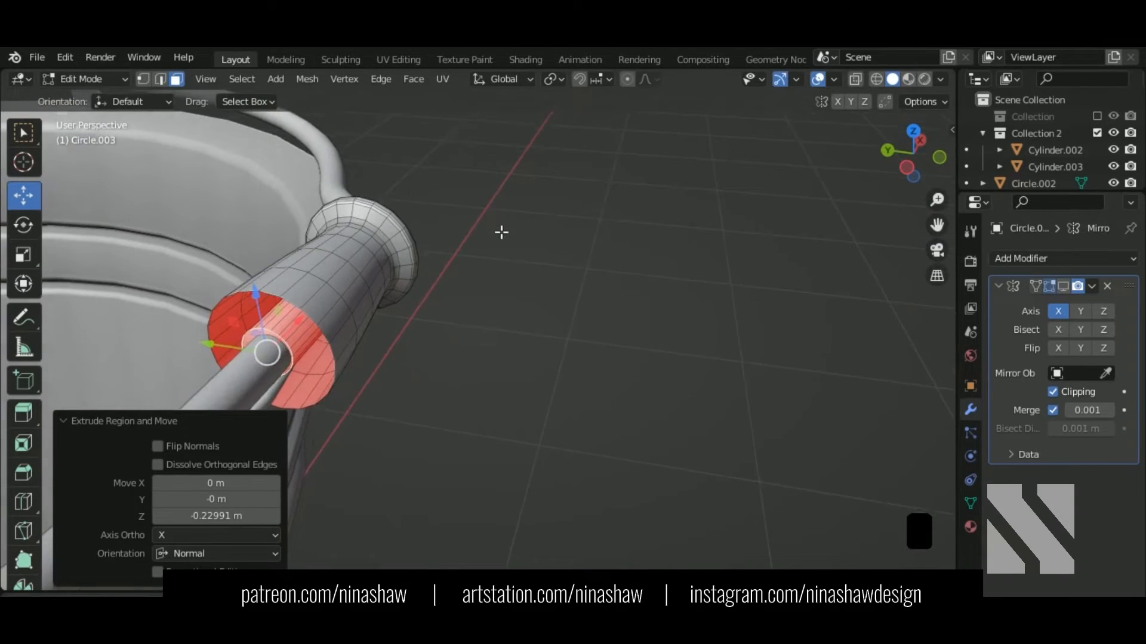
drag(258, 351, 255, 351)
key(Delete)
click(255, 351)
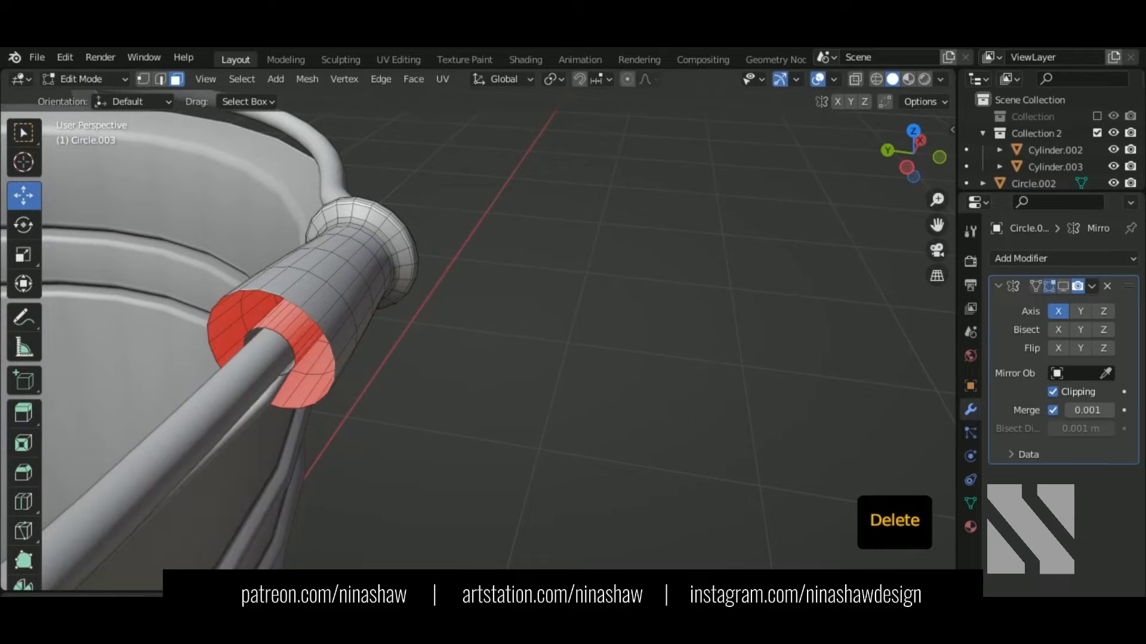
mouse_move(325, 367)
middle_down()
mouse_move(295, 356)
mouse_move(310, 356)
middle_up()
Step: Select a lengthwise grip loop, then view it from the front in wireframe with edge selection
click(142, 79)
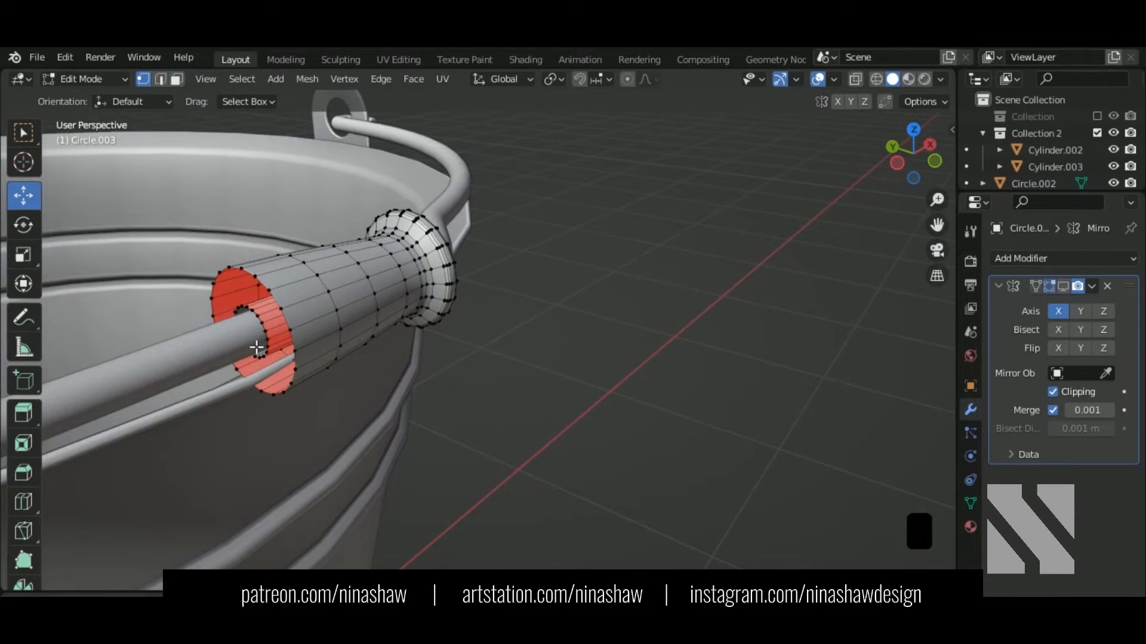
middle_drag(233, 325, 258, 324)
alt+click(266, 327)
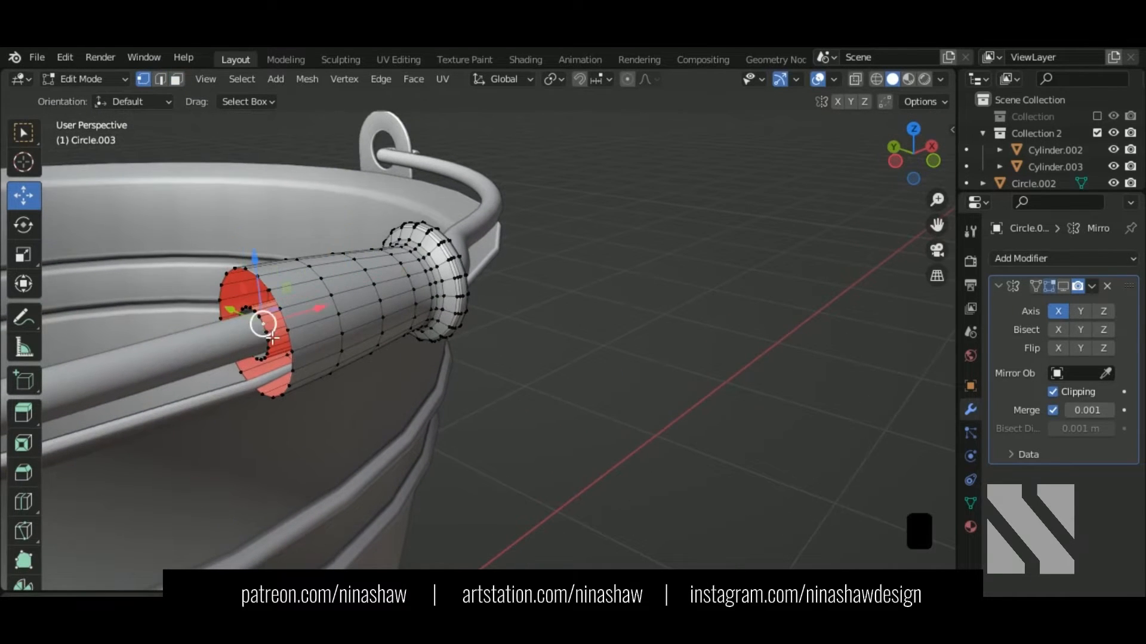
key(KP_1)
key(shift+z)
mouse_move(294, 361)
middle_down()
mouse_move(388, 386)
mouse_move(283, 364)
middle_up()
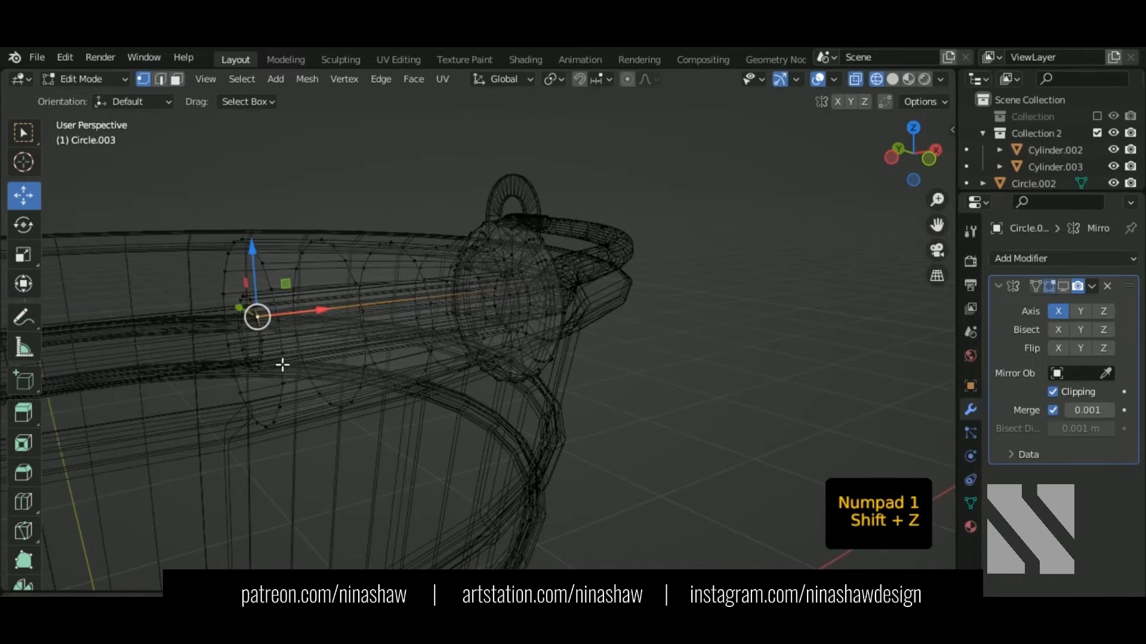
click(160, 82)
middle_drag(244, 203, 274, 294)
mouse_move(334, 352)
middle_down()
mouse_move(437, 399)
mouse_move(383, 256)
middle_up()
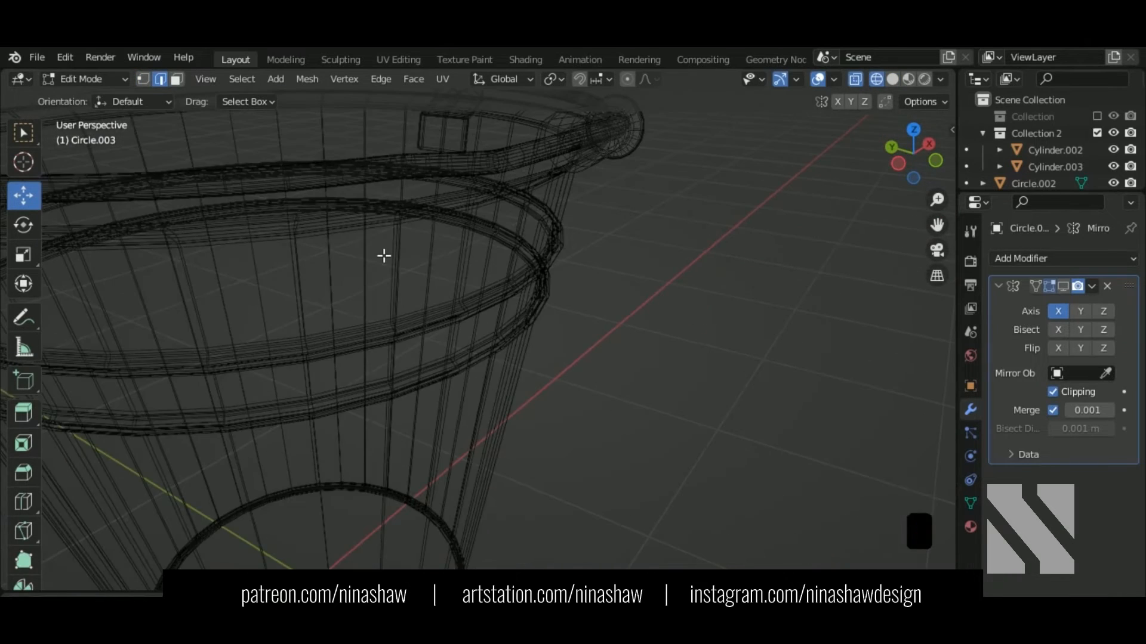
Step: Move the hollow end's inner edge loop 0.006023 m along X to the mirror seam
key(shift+z)
mouse_move(513, 417)
middle_down()
mouse_move(530, 352)
mouse_move(423, 472)
middle_up()
scroll(441, 245, up, 6)
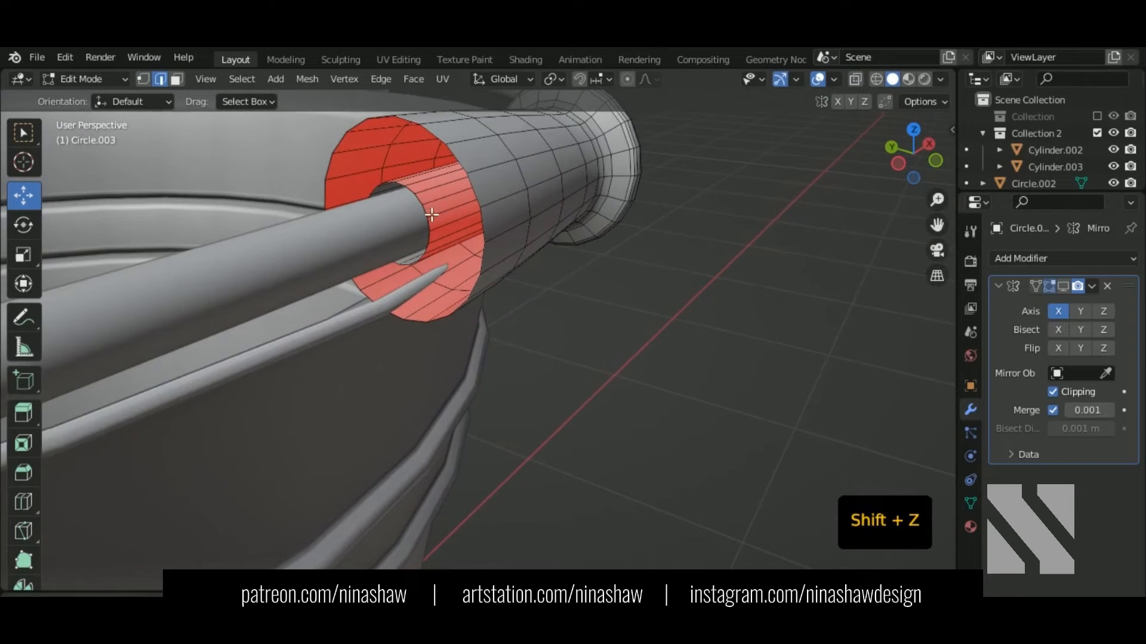
click(430, 213)
alt+shift+click(428, 218)
middle_drag(436, 254, 414, 397)
key(KP_1)
key(shift+z)
drag(416, 342, 428, 345)
click(1064, 286)
Step: Return to solid shading and select the grip, Circle.003, for mesh editing
scroll(440, 363, down, 7)
key(shift+z)
key(Tab)
scroll(501, 397, down, 2)
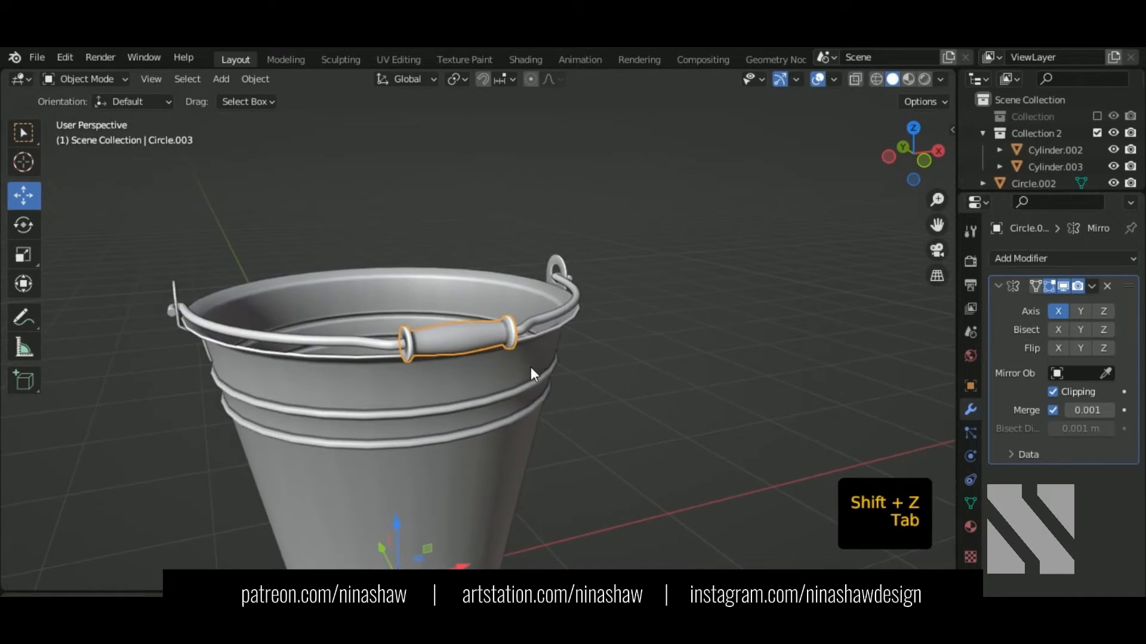
click(601, 335)
scroll(603, 335, down, 3)
middle_drag(603, 335, 624, 298)
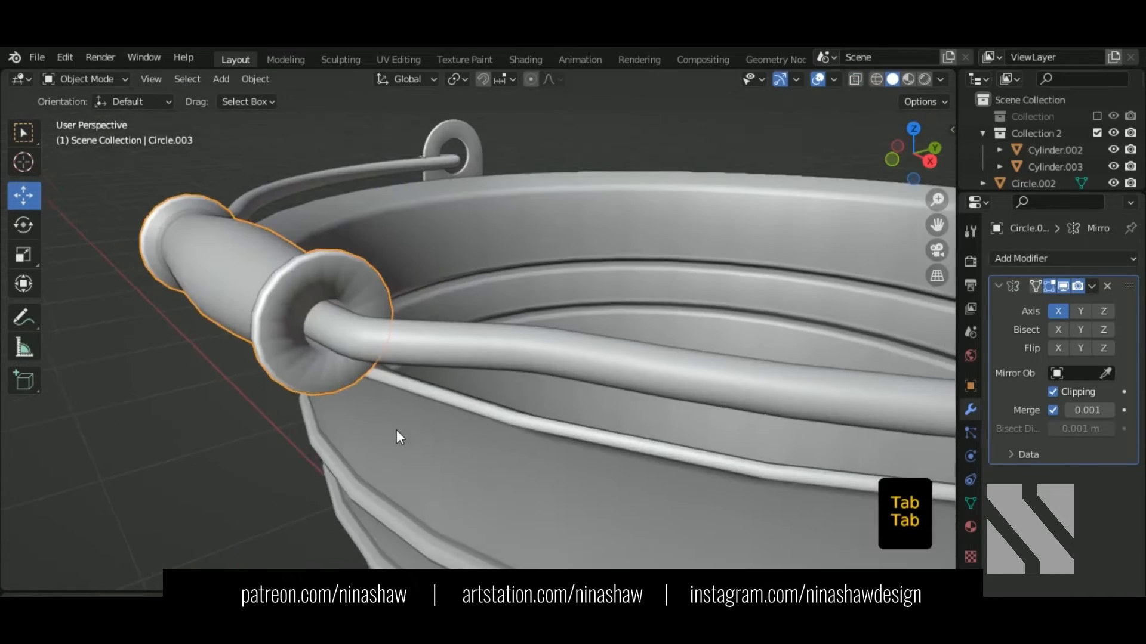
key(Tab)
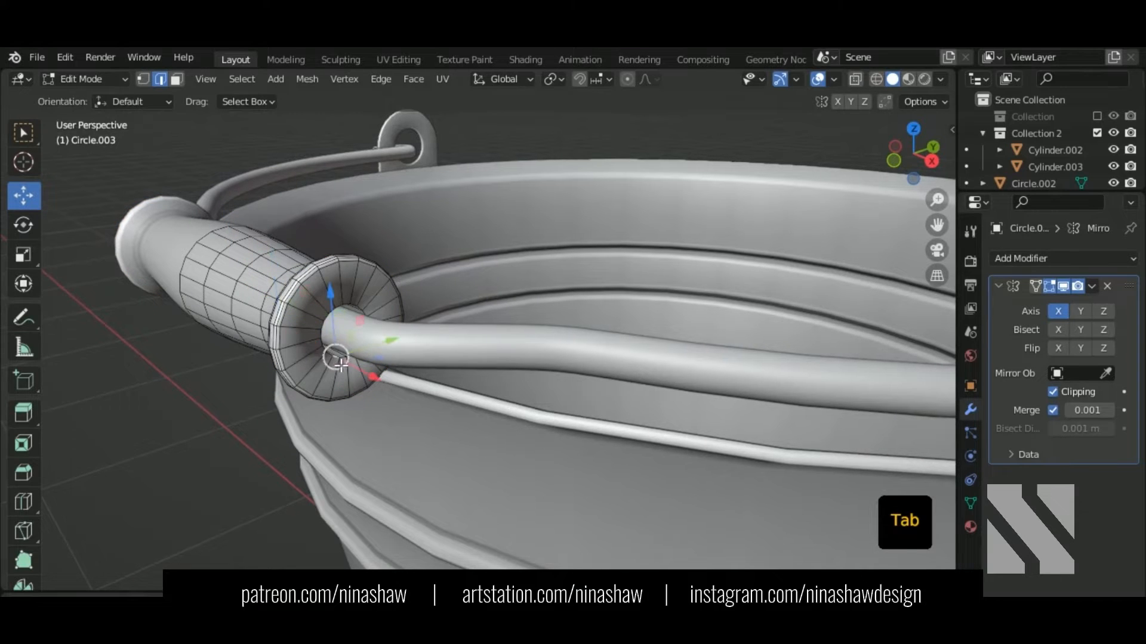
Step: Bevel the edge loops at the grip's flared end
alt+shift+click(337, 364)
scroll(325, 335, up, 2)
alt+shift+click(310, 293)
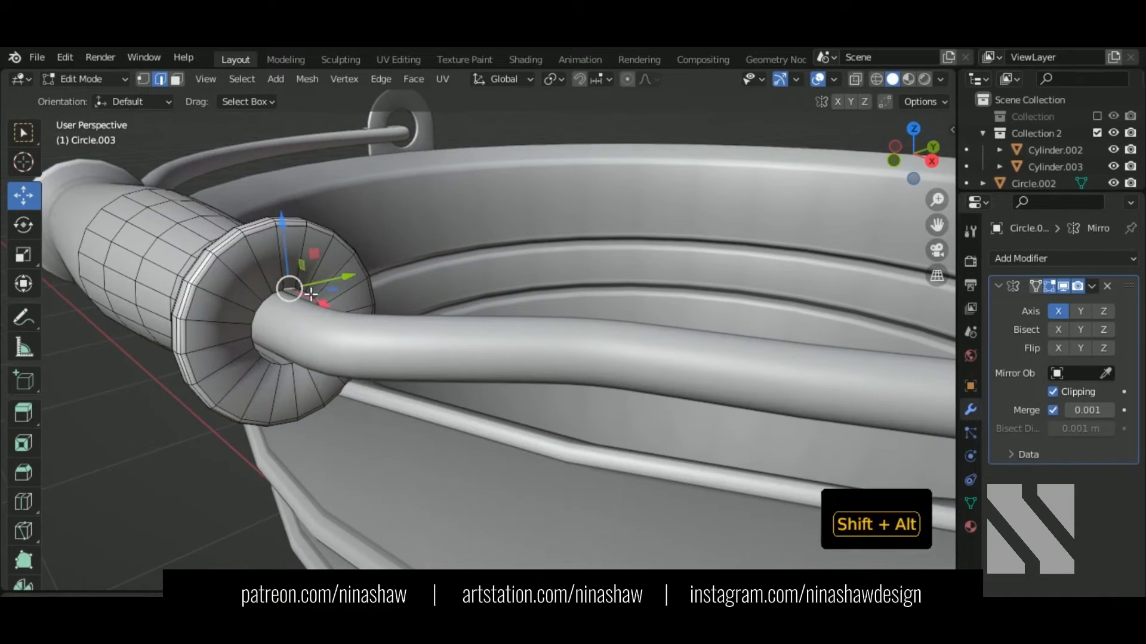
alt+shift+click(299, 289)
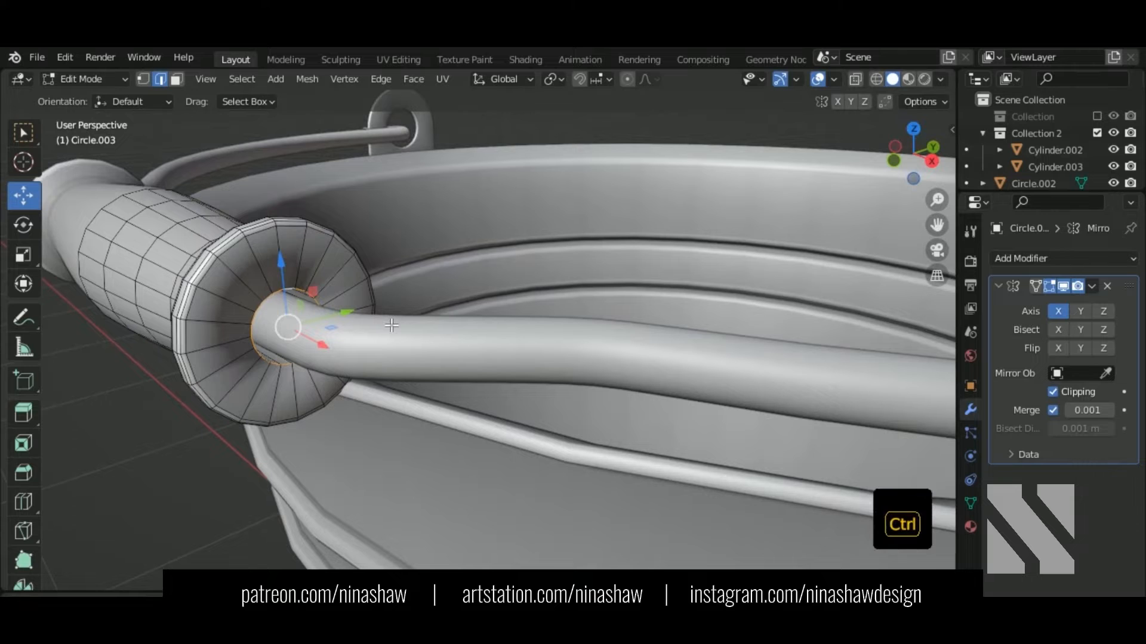
key(ctrl+b)
click(399, 330)
key(Tab)
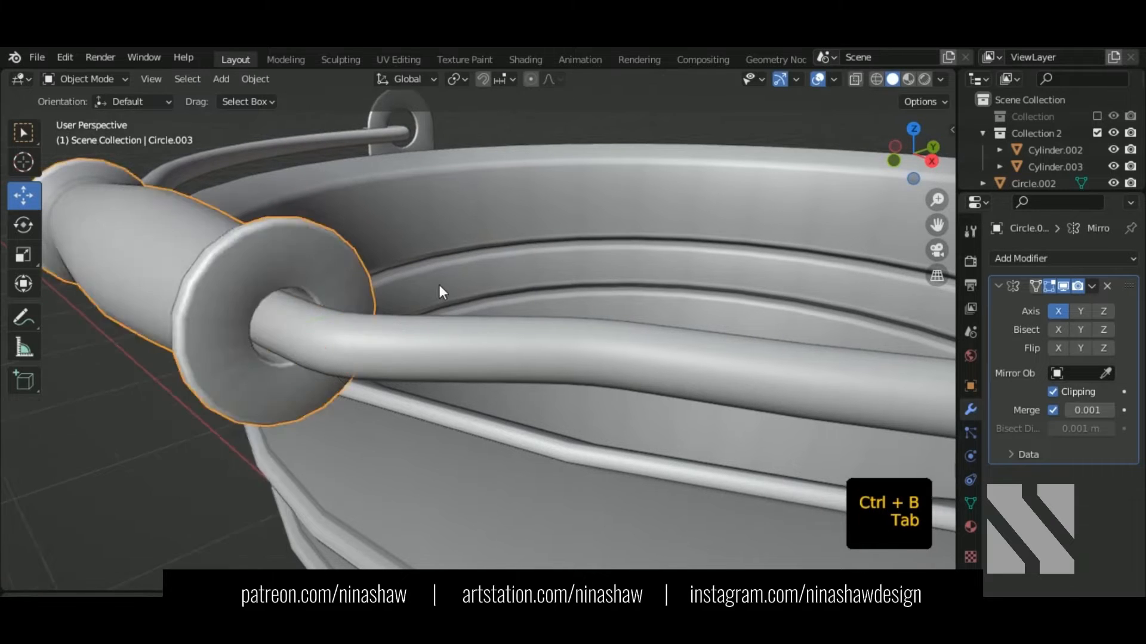
Step: Scale the entire grip mesh up by 1.235
scroll(439, 287, down, 8)
middle_drag(421, 325, 470, 344)
scroll(434, 322, up, 3)
key(Tab)
key(a)
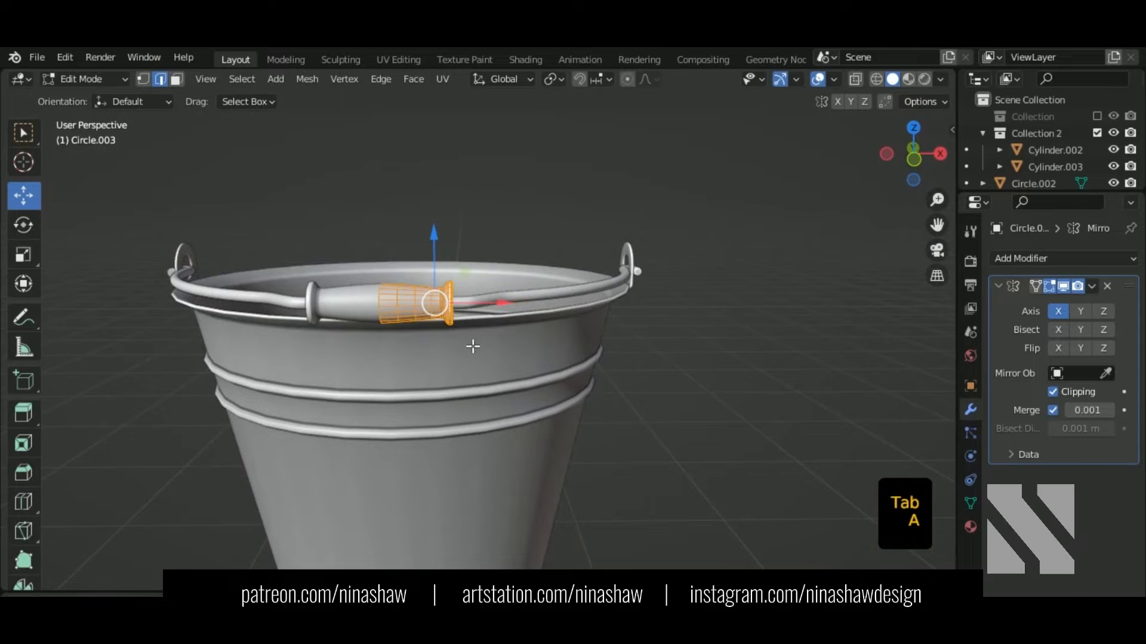
key(s)
click(473, 349)
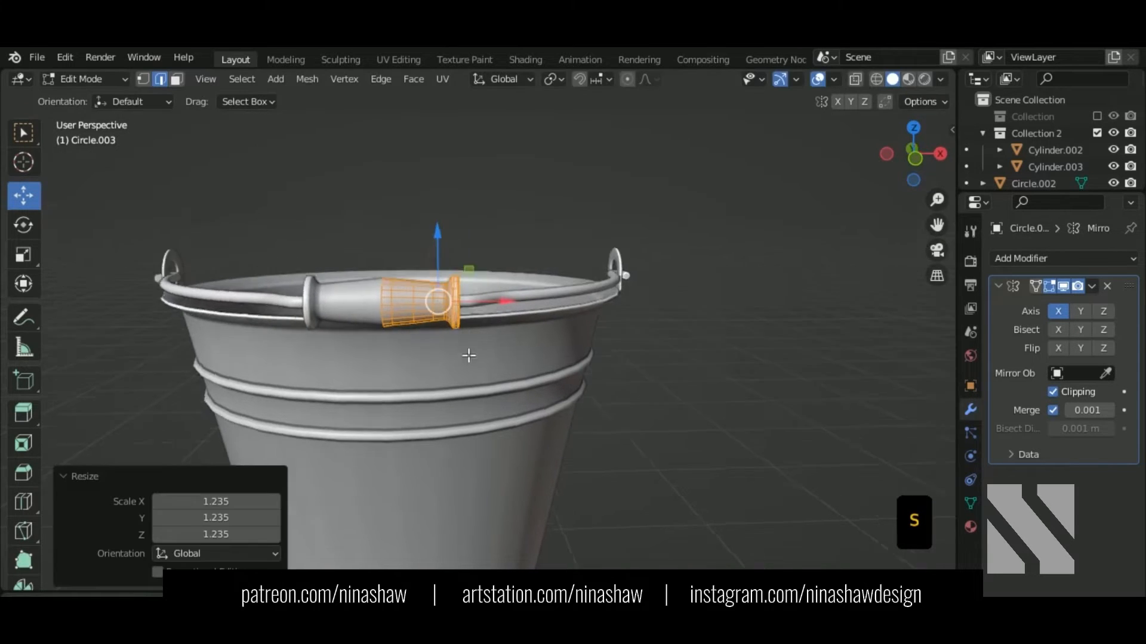
middle_drag(468, 352, 583, 348)
key(Tab)
scroll(576, 338, down, 3)
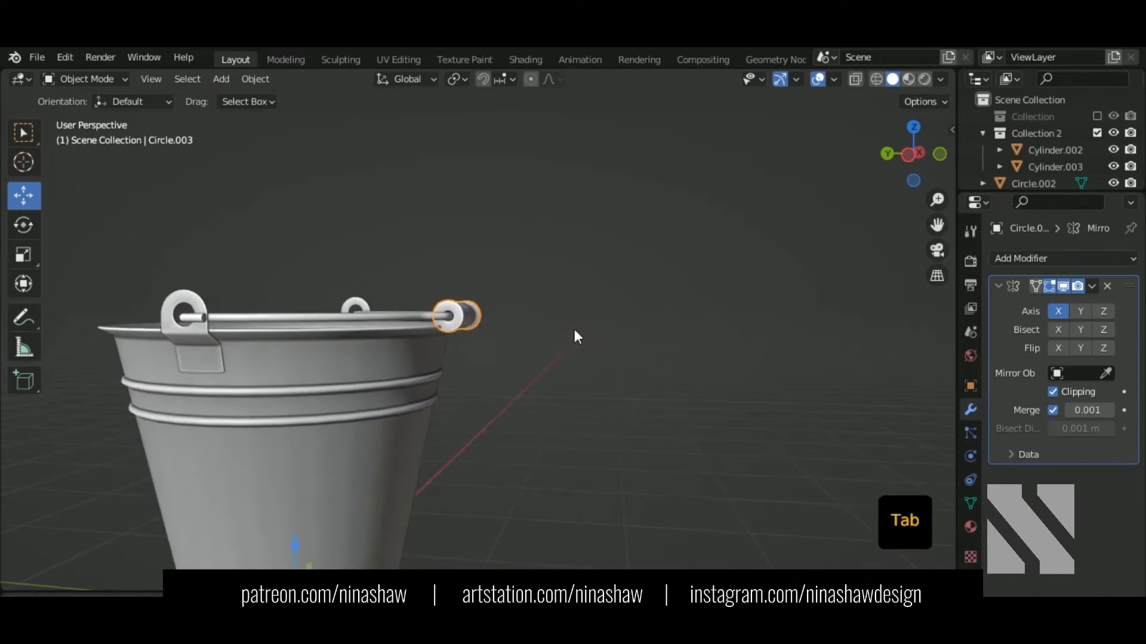
Step: Select the whole wire handle, Circle.002, in Edit Mode from a side view
shift+click(245, 315)
key(ctrl+KP_3)
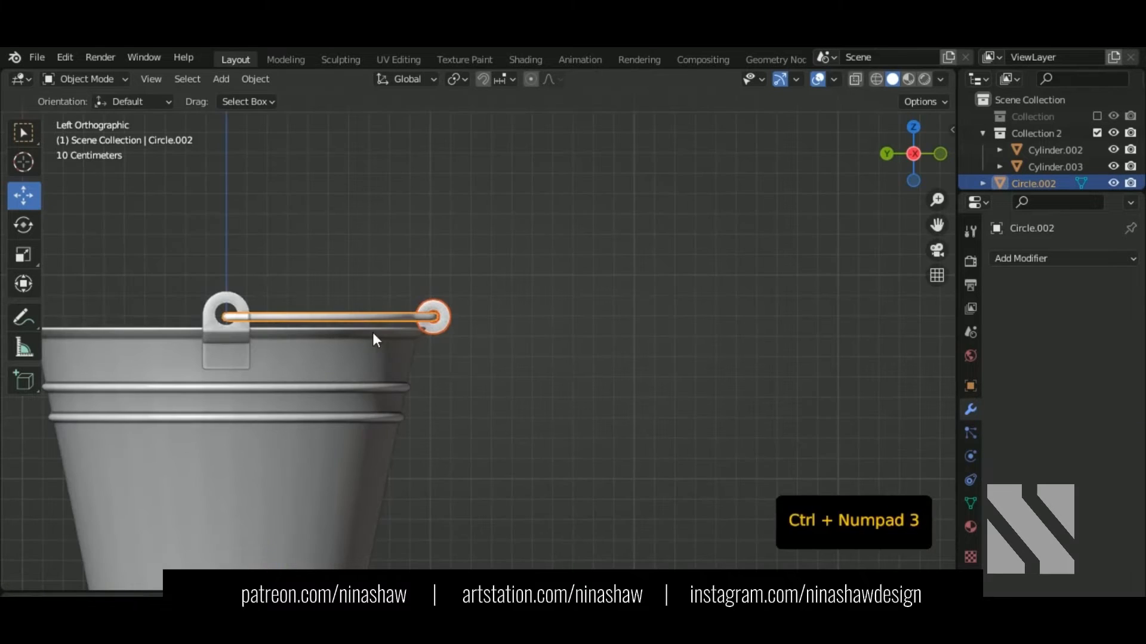
scroll(264, 315, up, 2)
shift+middle_drag(264, 313, 405, 304)
key(Tab)
key(a)
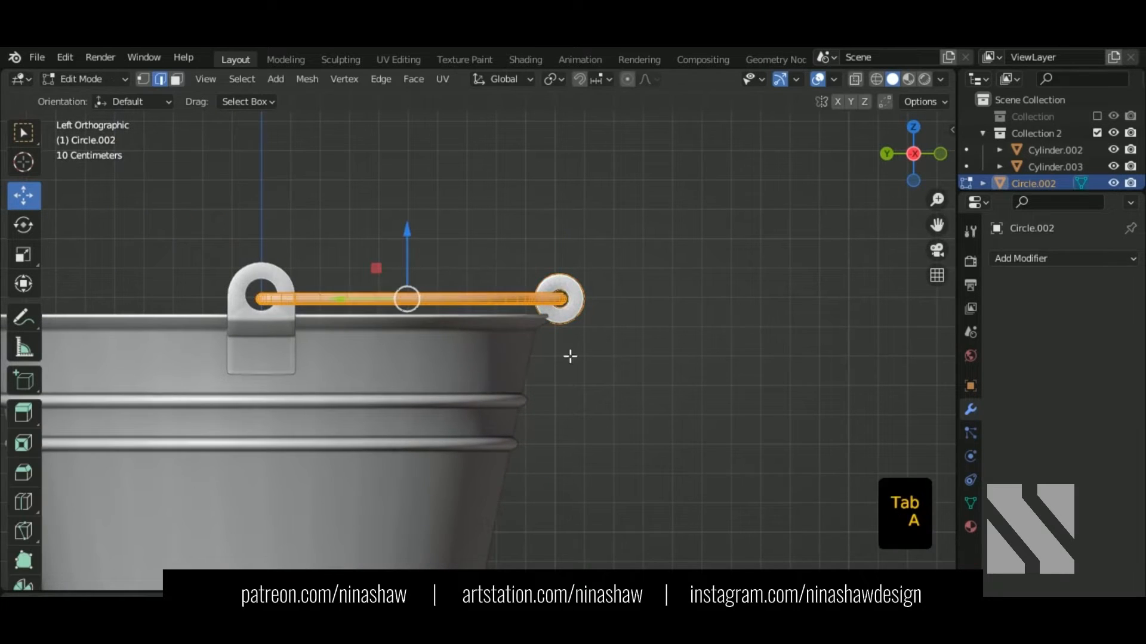
Step: Tilt the handle -1.52° and raise it 0.011427 m along Z
key(r)
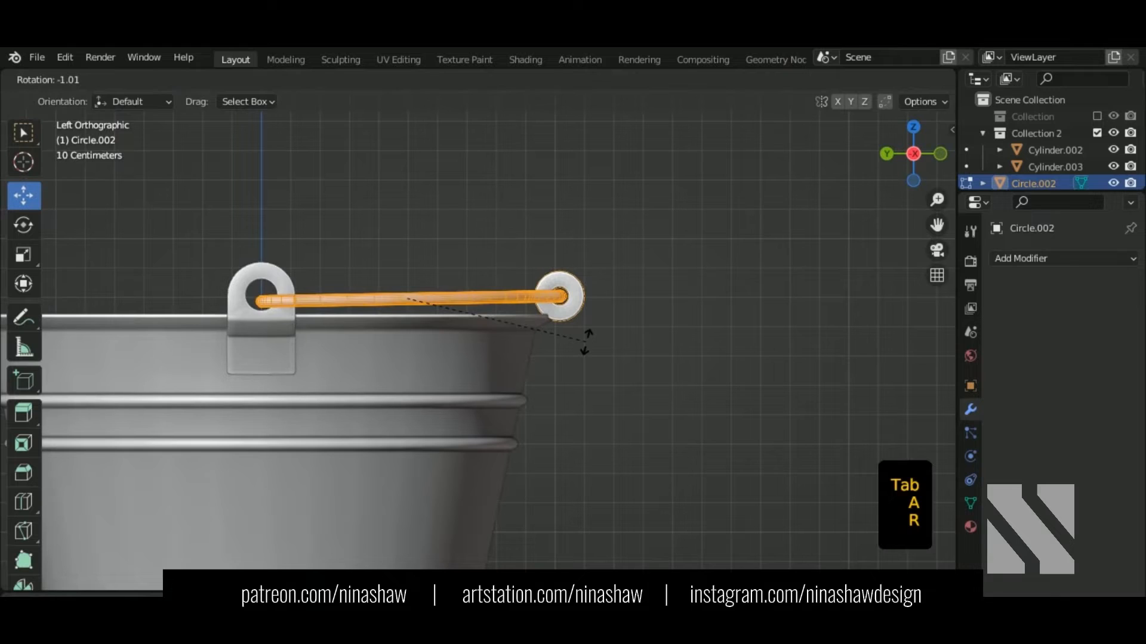
click(587, 343)
key(g)
key(z)
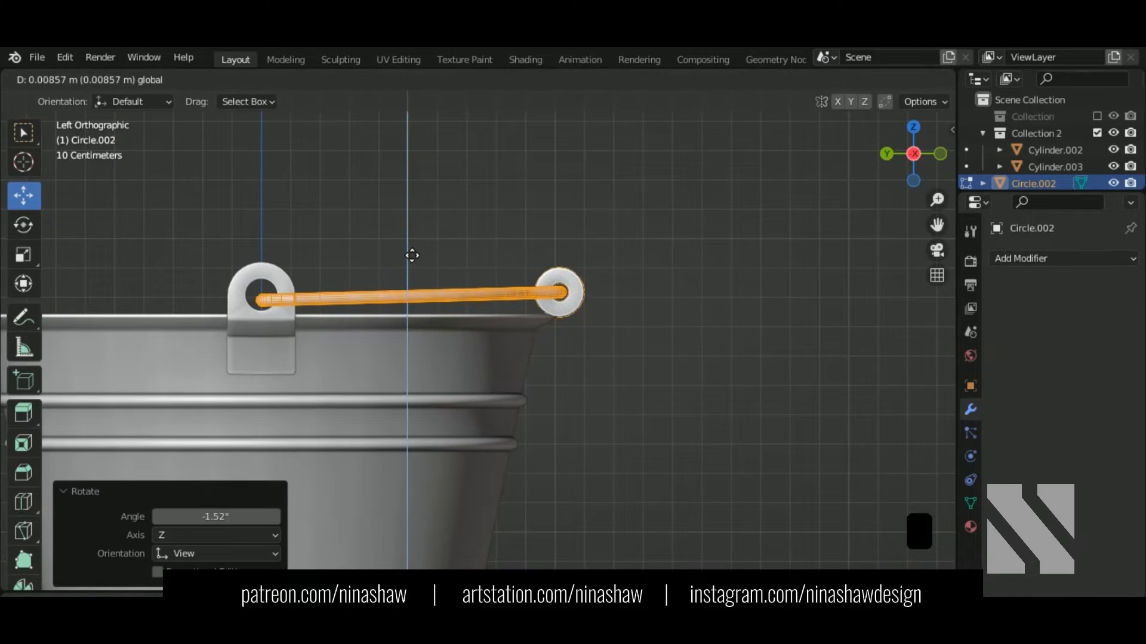
click(411, 255)
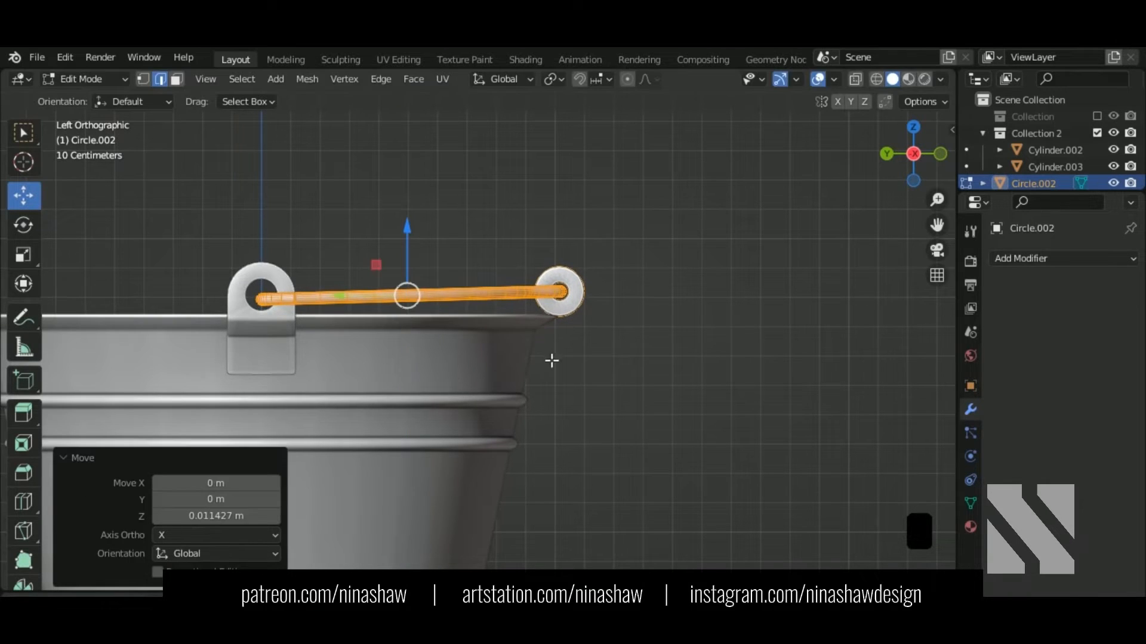
Step: Readjust the handle's height and correct its tilt to -1.09°
key(g)
key(z)
click(406, 271)
key(r)
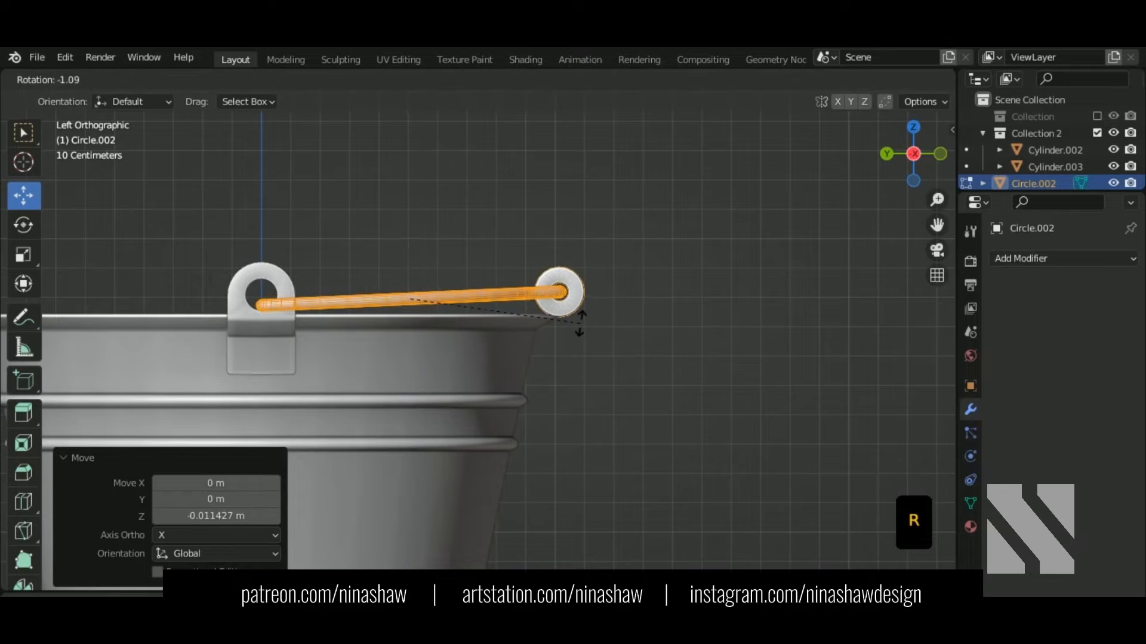
click(579, 322)
key(g)
key(z)
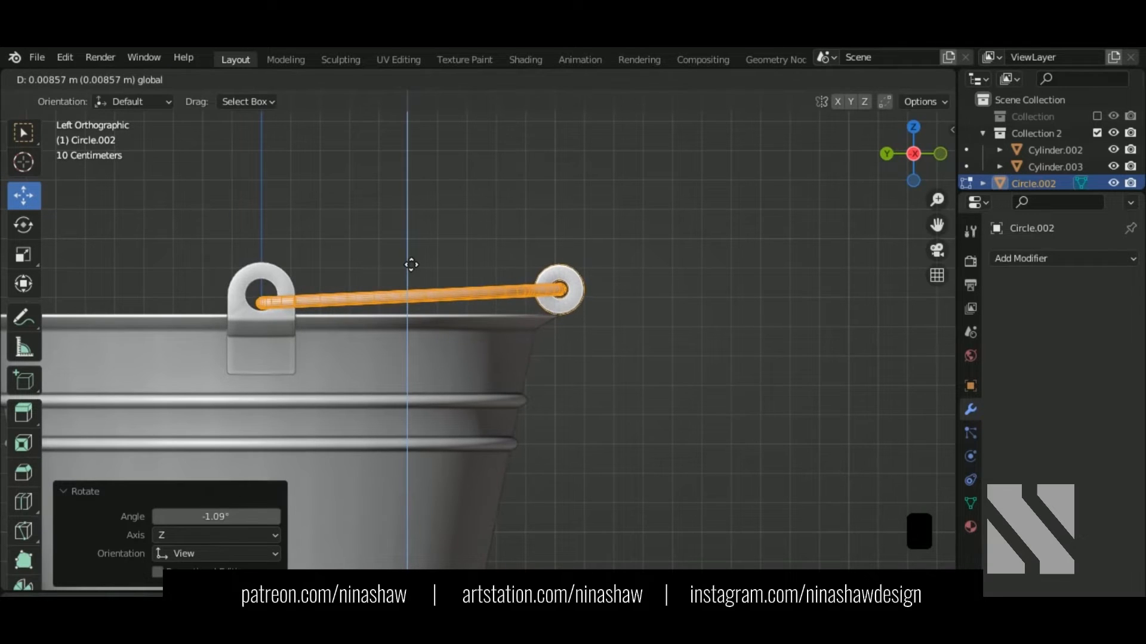
click(411, 264)
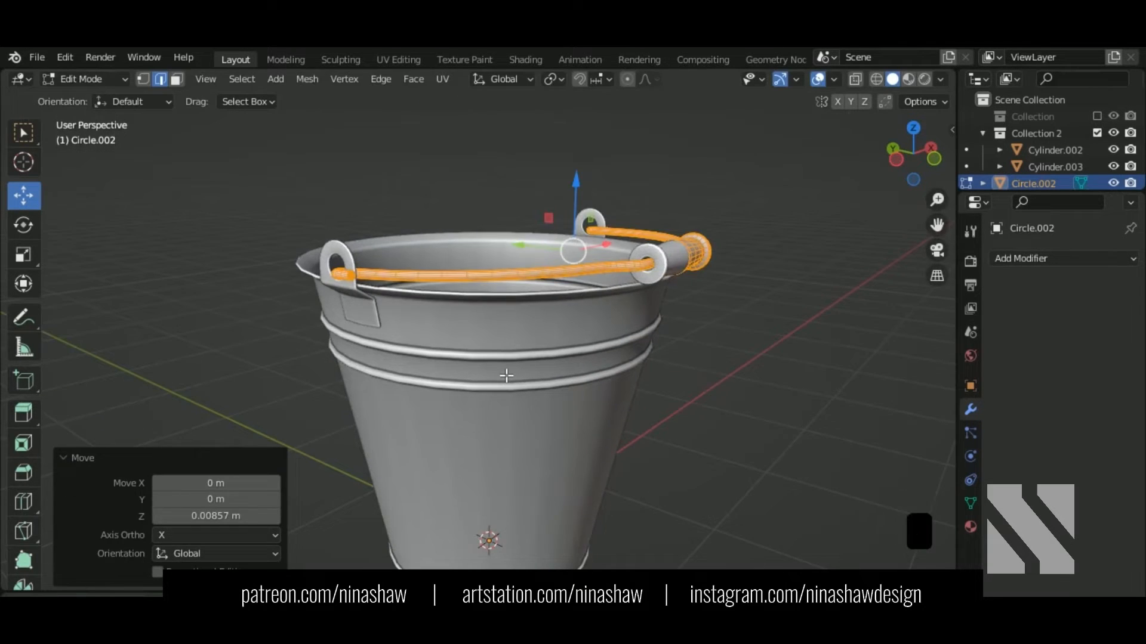
Step: Return to Object Mode and view the full bucket straight from the front
key(Tab)
click(459, 393)
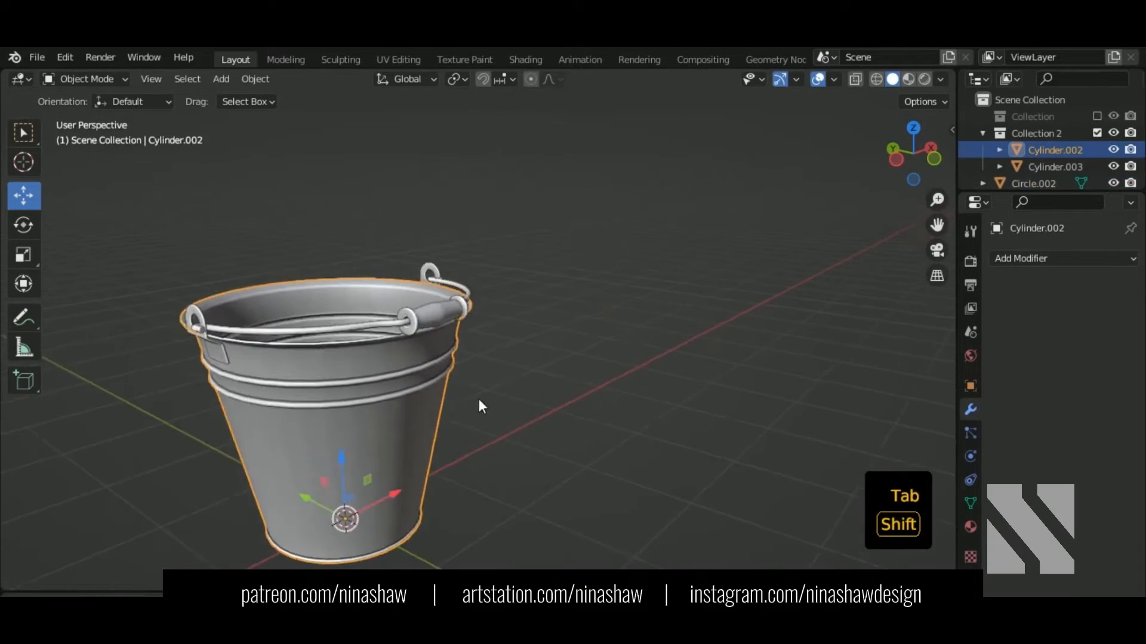
middle_drag(479, 401, 559, 361)
click(514, 415)
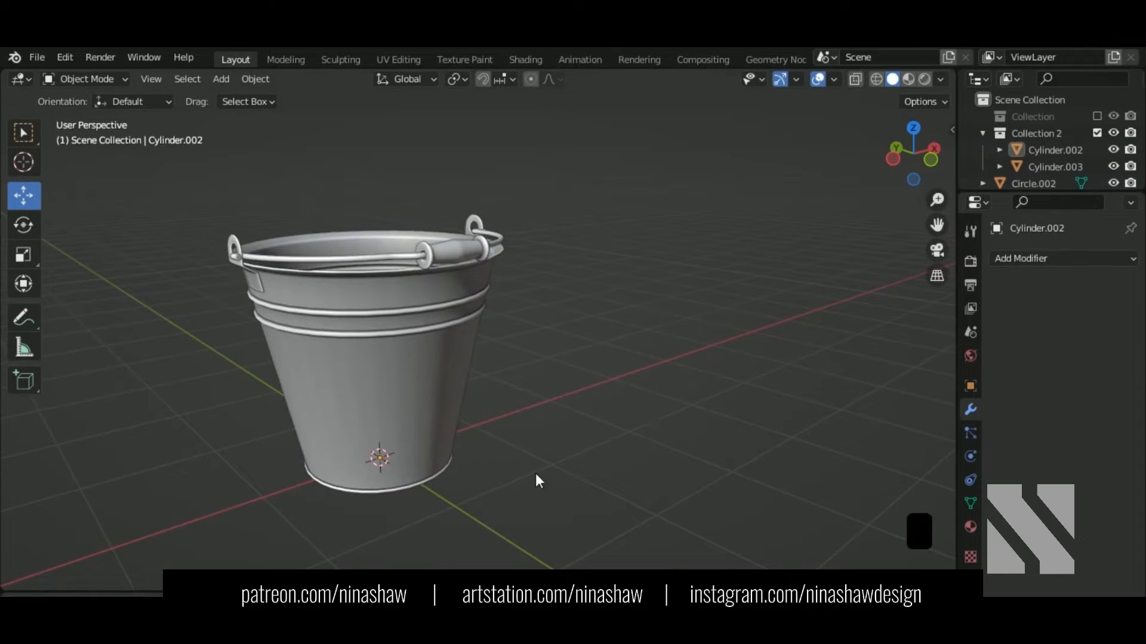
middle_drag(536, 475, 485, 465)
key(KP_1)
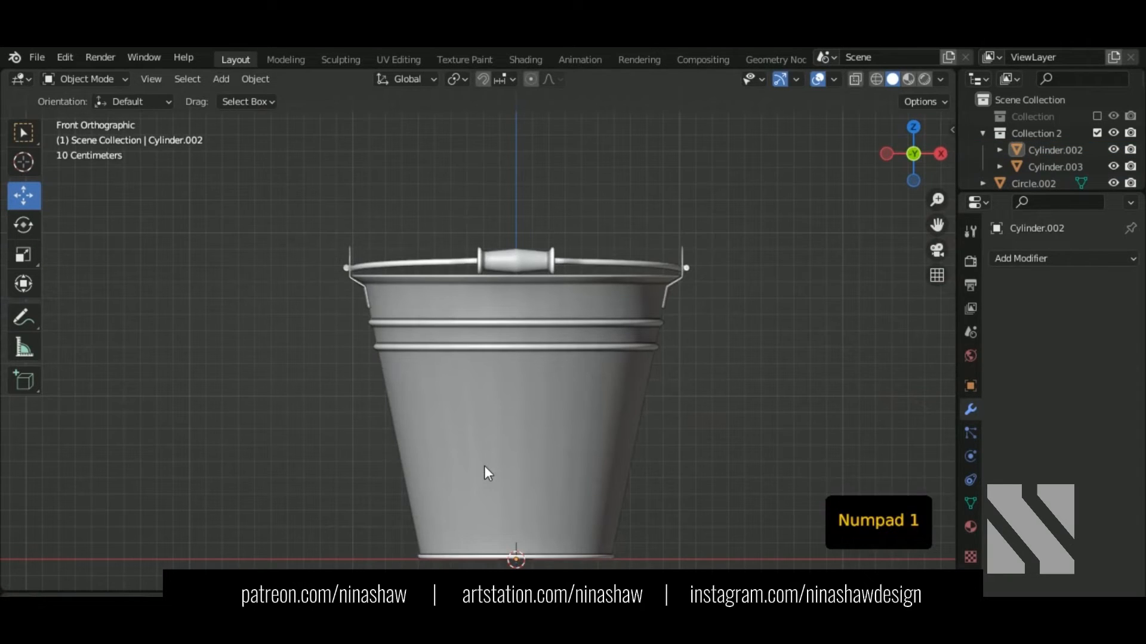
key(shift+a)
Step: Add a UV sphere, rotate it 90° in Edit Mode and shrink it toward rivet size
mouse_move(417, 268)
click(594, 318)
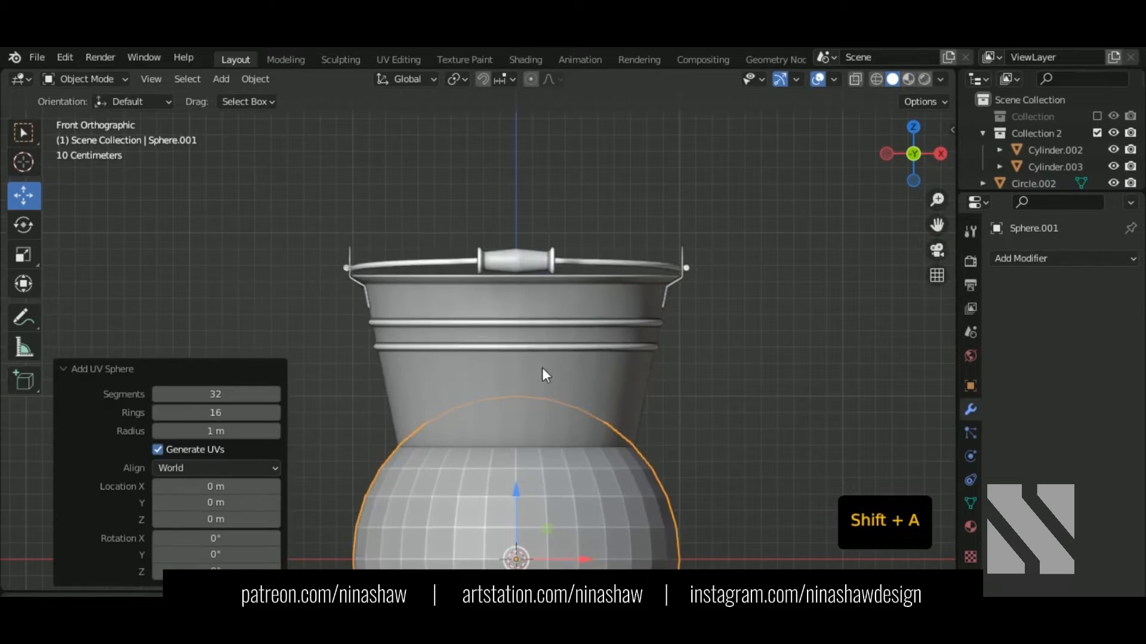
scroll(541, 367, down, 3)
key(Tab)
key(r)
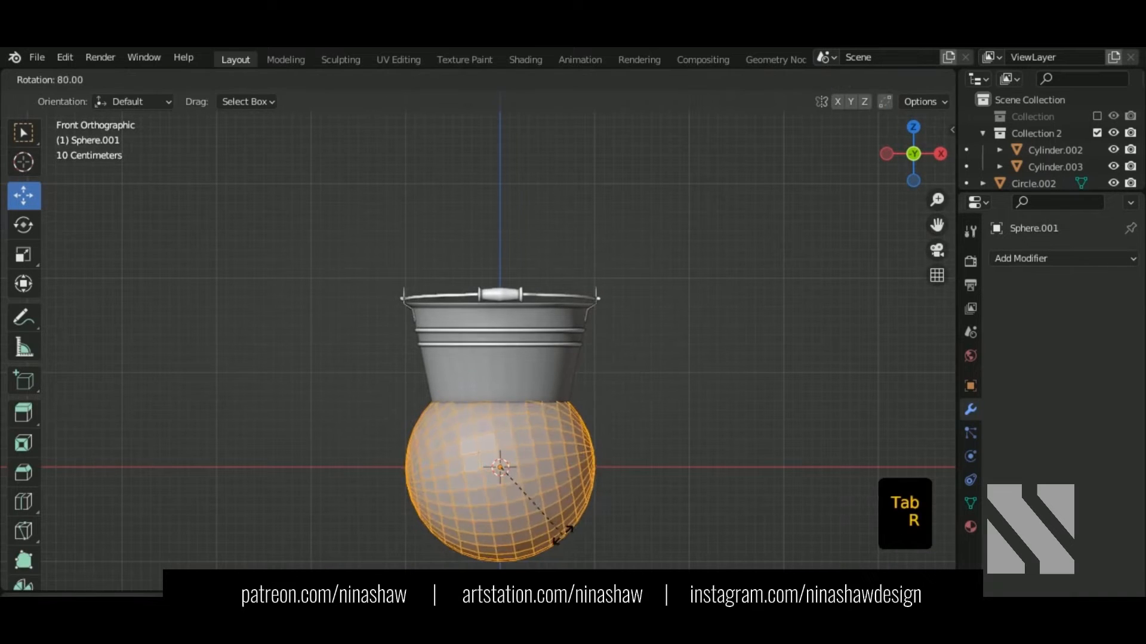
click(556, 544)
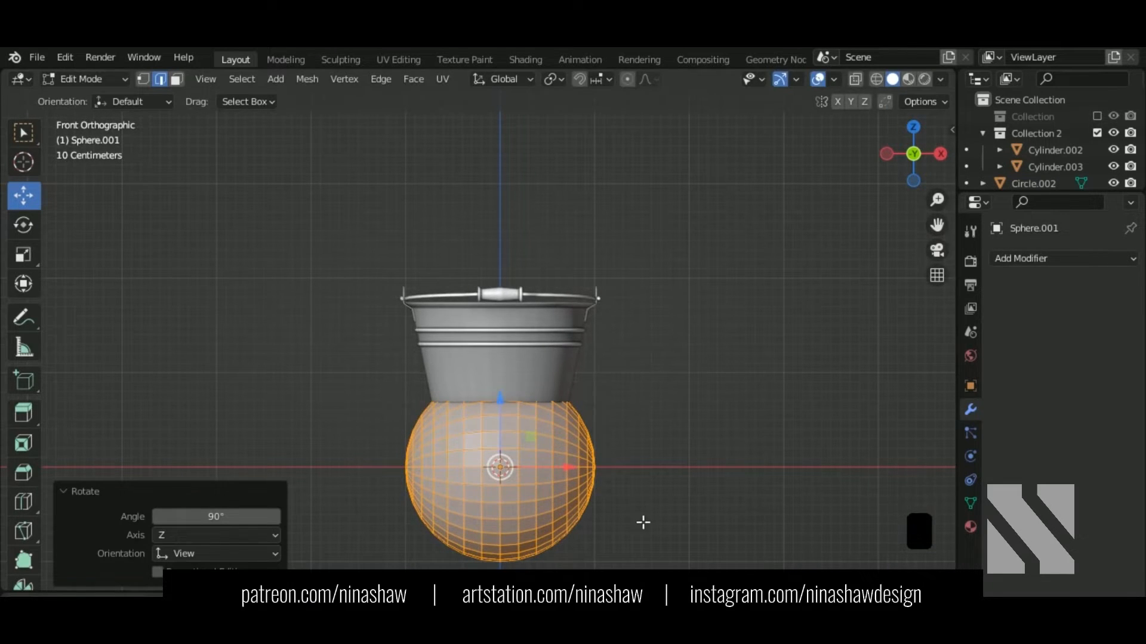
key(s)
click(518, 473)
Step: Move the sphere up and out along X to the side bracket, shrinking it further
drag(501, 444, 521, 276)
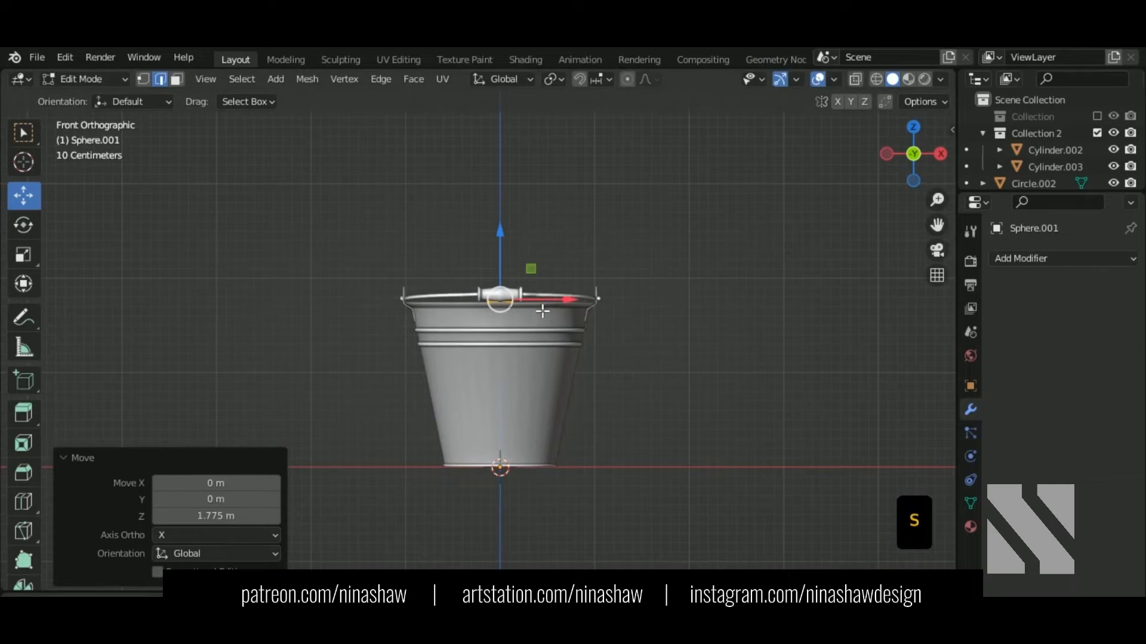
key(g)
key(x)
click(656, 318)
shift+middle_drag(655, 318, 443, 358)
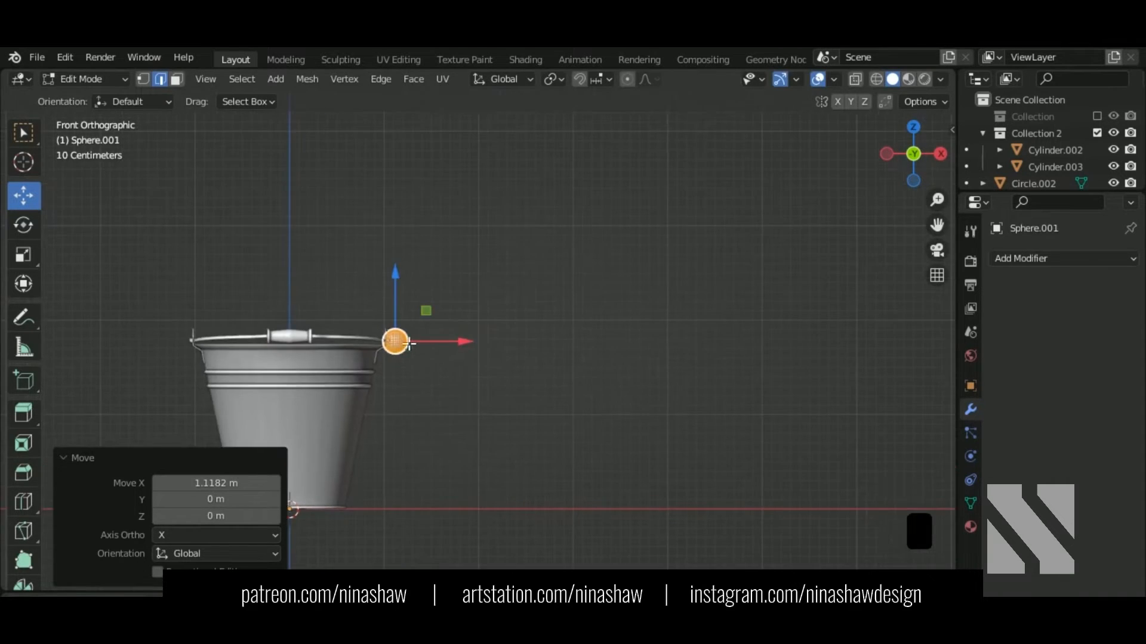
scroll(368, 338, up, 7)
shift+middle_drag(273, 363, 620, 400)
key(s)
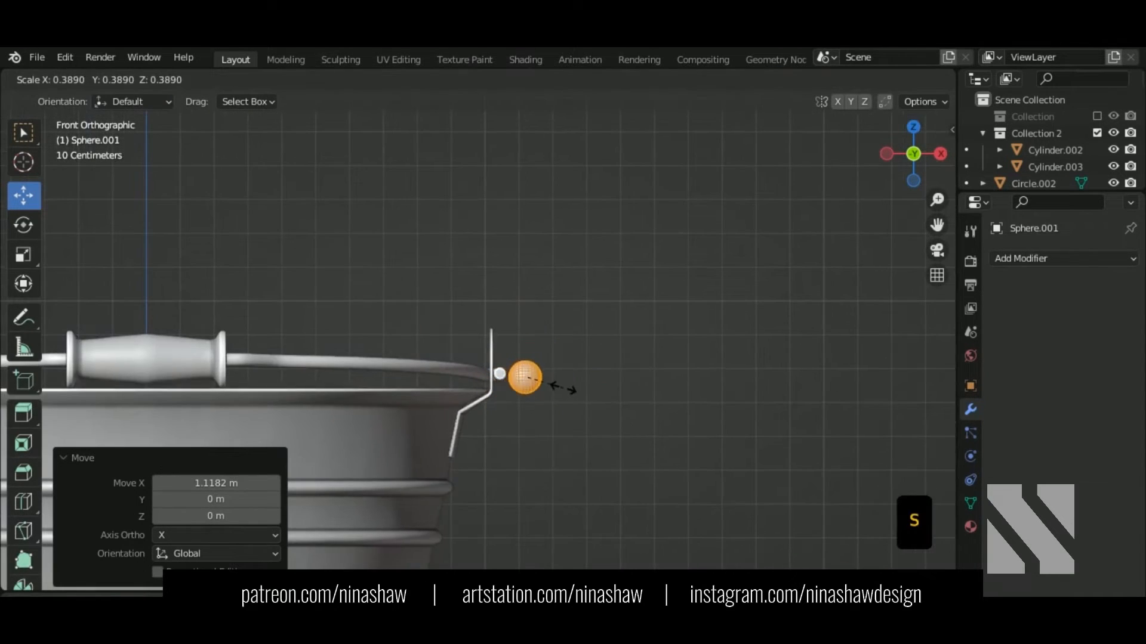
click(561, 388)
key(g)
key(z)
click(534, 441)
Step: Push the sphere against the bracket and delete its back half of faces in wireframe view
key(g)
key(x)
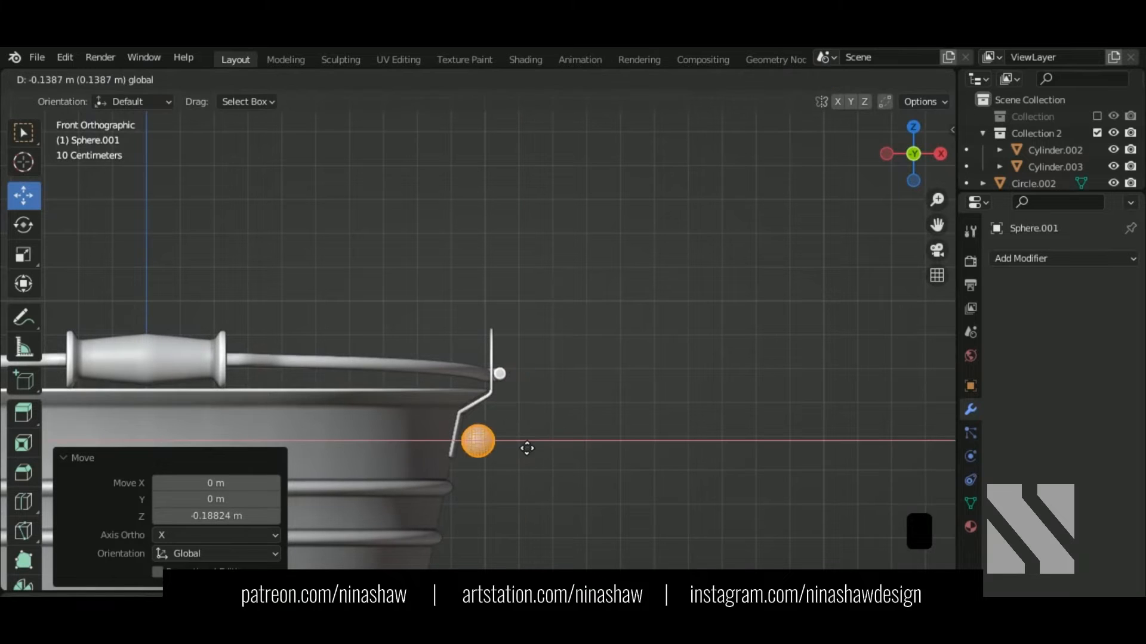
click(526, 449)
scroll(528, 483, up, 2)
shift+middle_drag(530, 496, 596, 266)
key(shift+z)
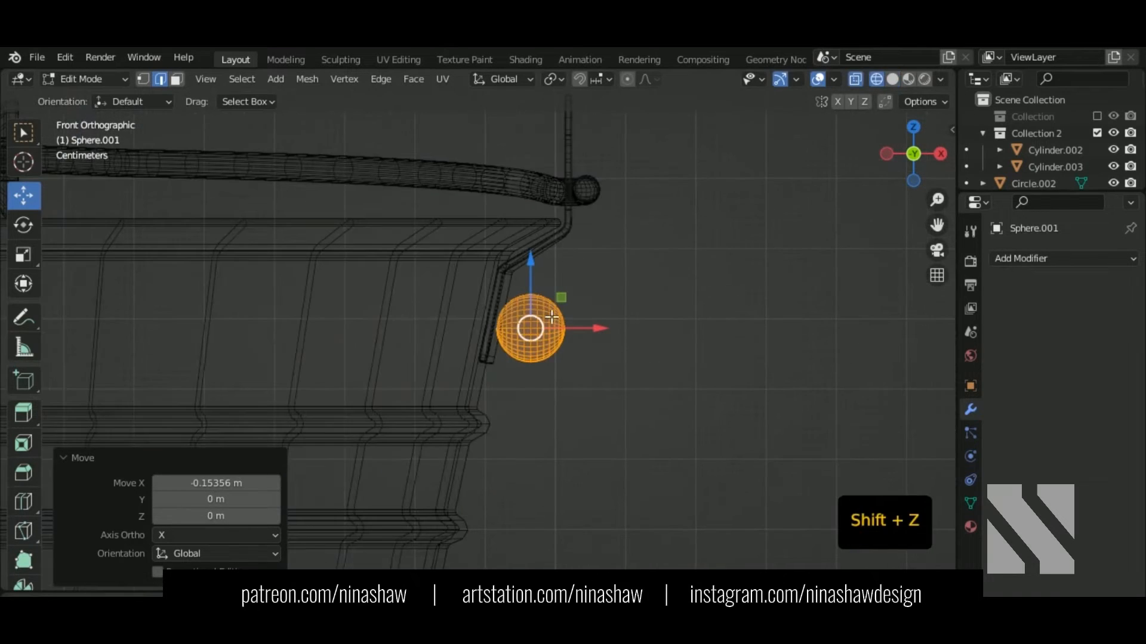
scroll(552, 316, up, 2)
key(3)
drag(482, 243, 560, 439)
key(Delete)
click(550, 435)
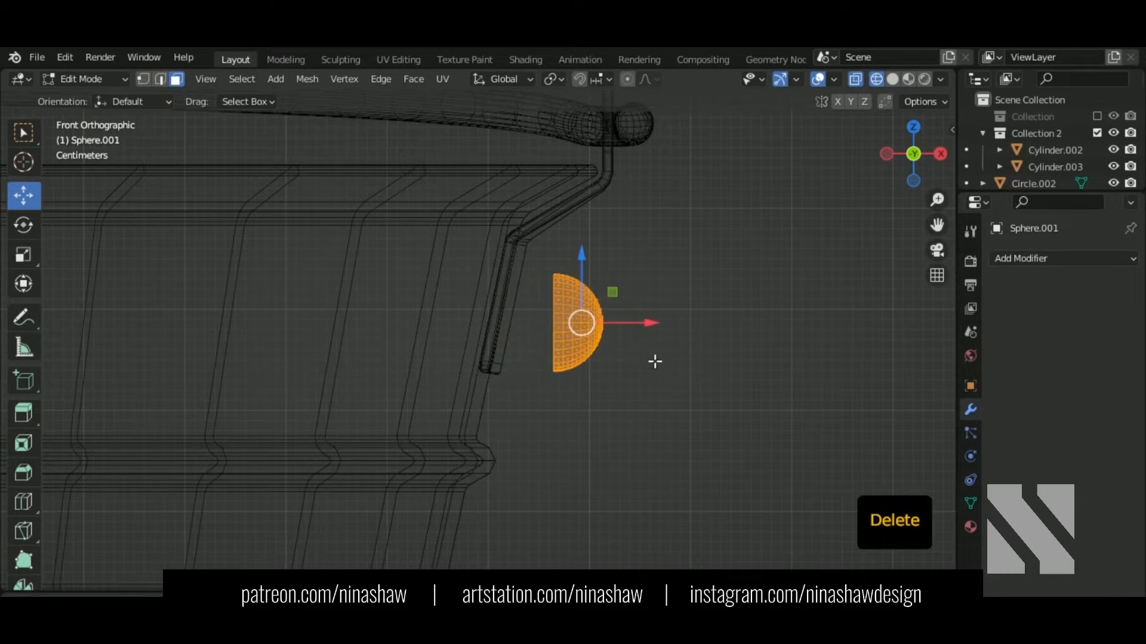
Step: Flatten the dome to 0.656 along X and resize it to rivet scale on the bracket
key(s)
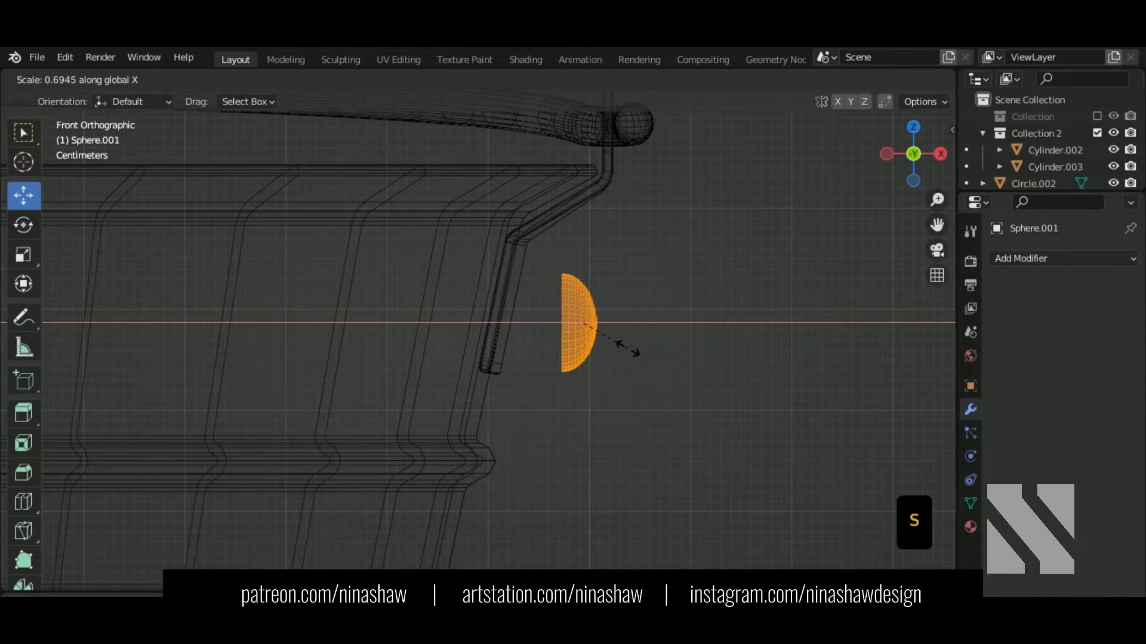
click(625, 348)
key(KP_3)
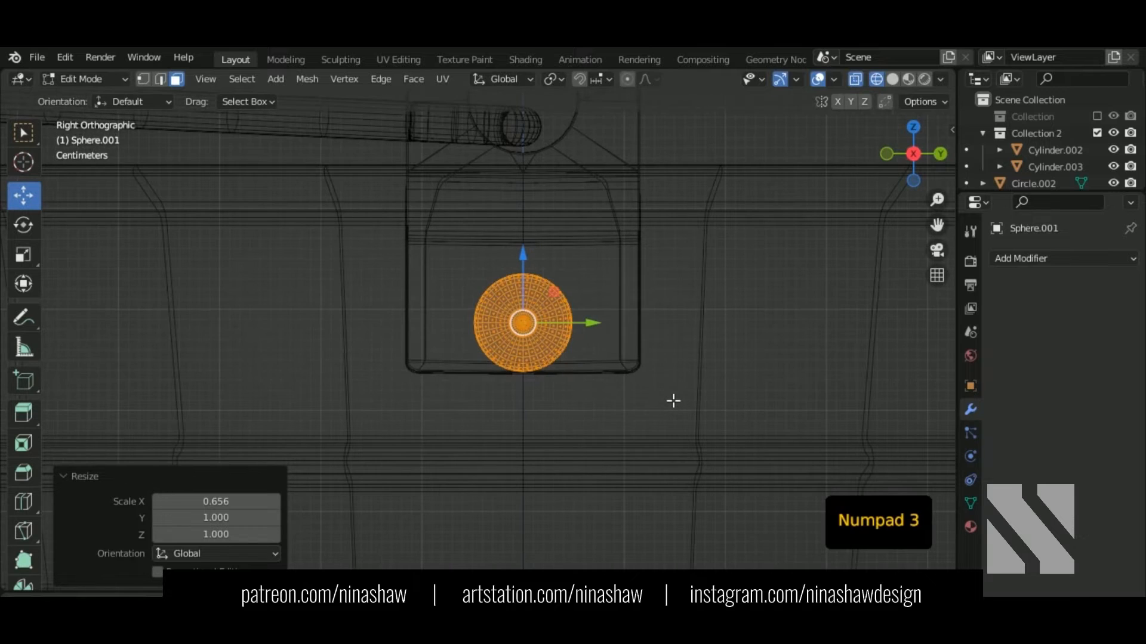
key(s)
click(588, 370)
mouse_move(566, 324)
mouse_down()
mouse_move(485, 333)
mouse_move(445, 284)
mouse_up()
key(shift+z)
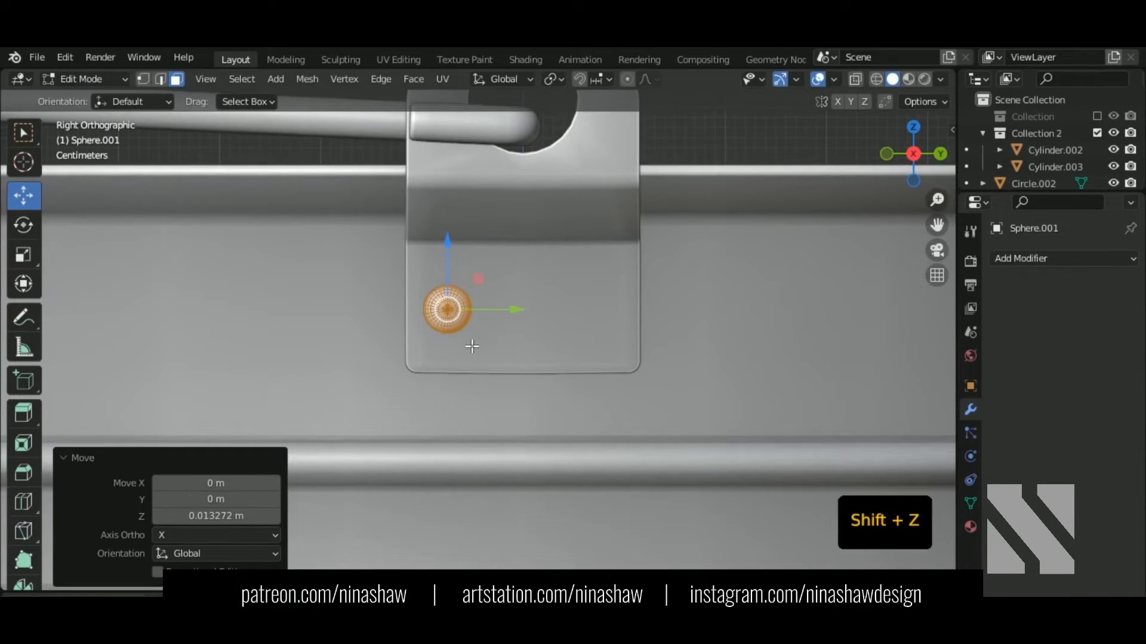
key(s)
click(471, 355)
drag(496, 312, 505, 312)
key(s)
click(503, 344)
Step: Tilt the rivet about 13.2° so it sits flush against the slanted bracket plate
key(KP_1)
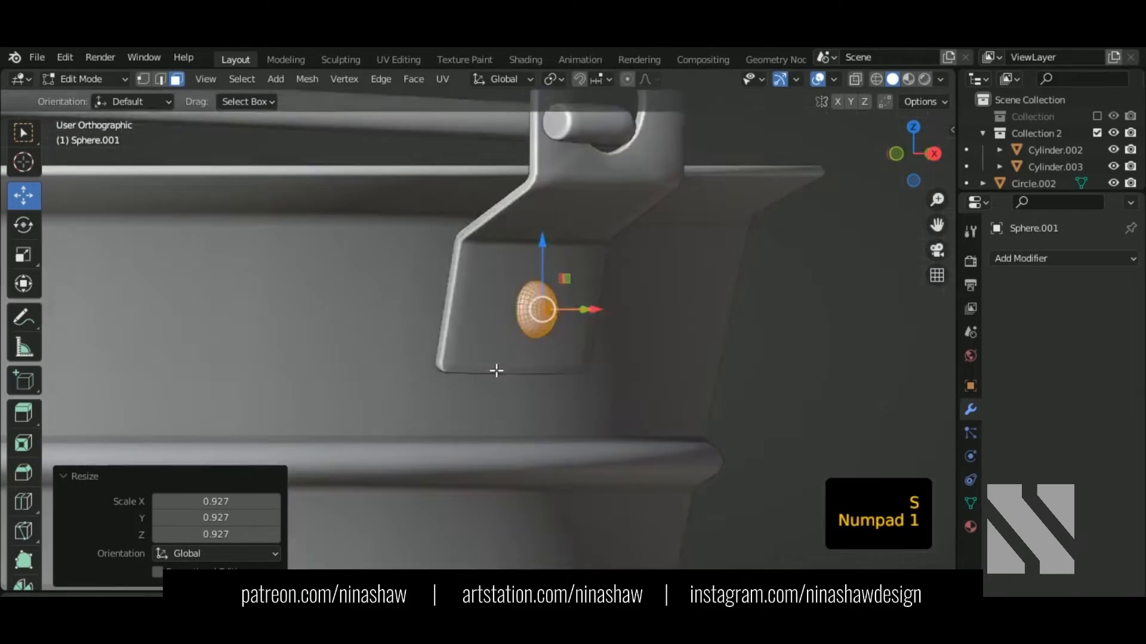
drag(638, 311, 578, 321)
scroll(574, 328, up, 2)
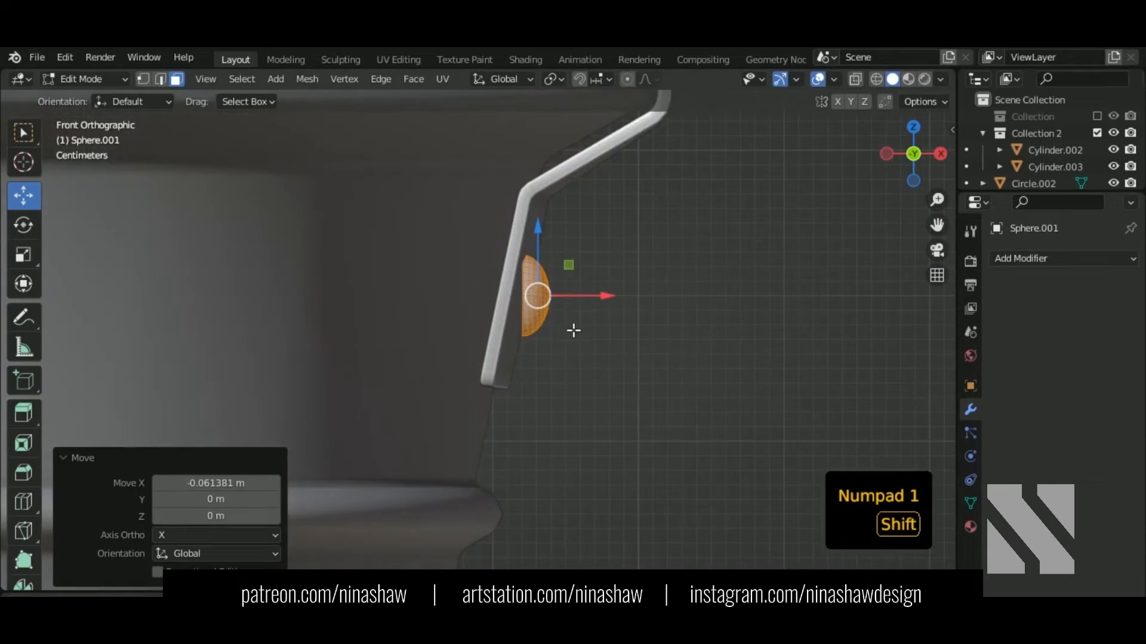
shift+middle_drag(573, 330, 554, 393)
scroll(564, 394, up, 2)
key(r)
click(563, 389)
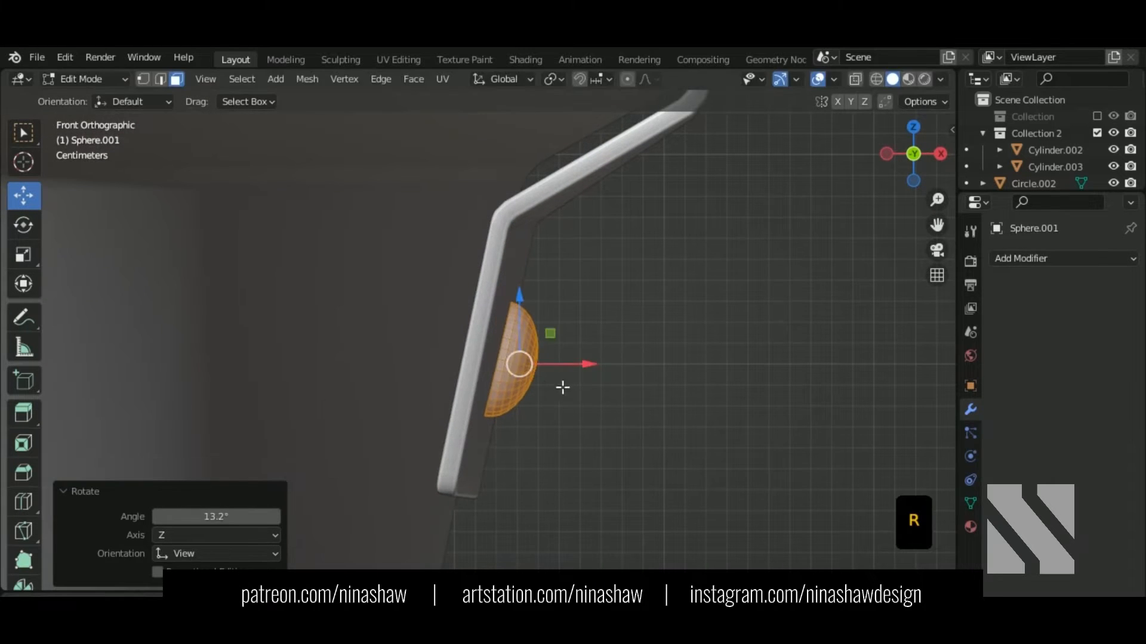
drag(560, 365, 547, 371)
key(r)
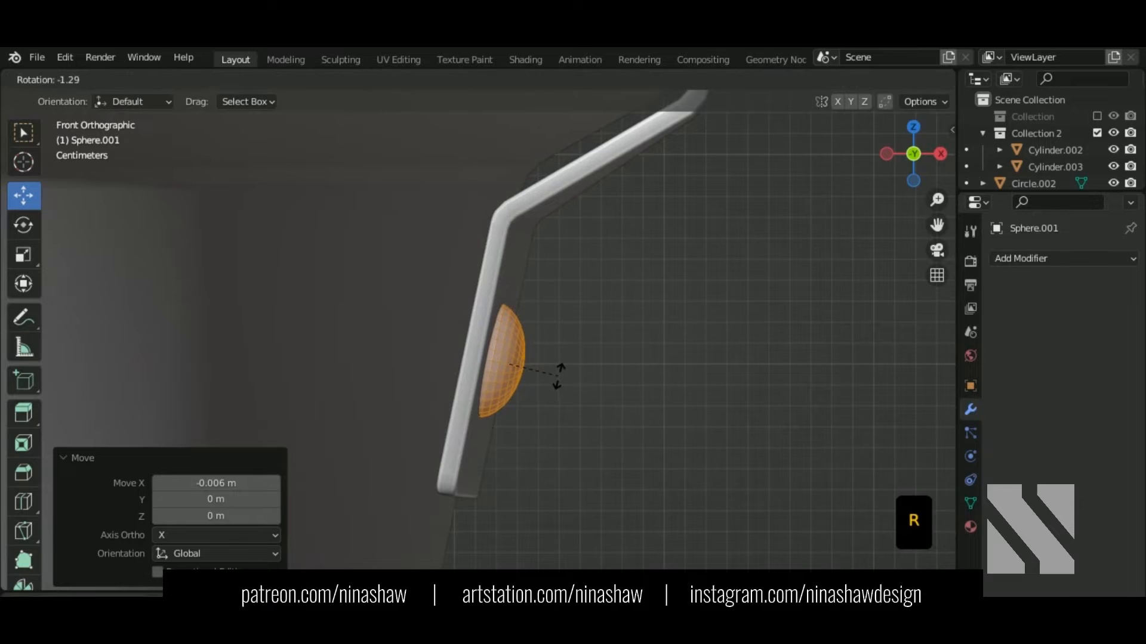
click(559, 378)
Step: Return to Object Mode and set the rivet to Shade Smooth
middle_drag(581, 426, 499, 415)
key(Tab)
right_click(478, 338)
click(463, 281)
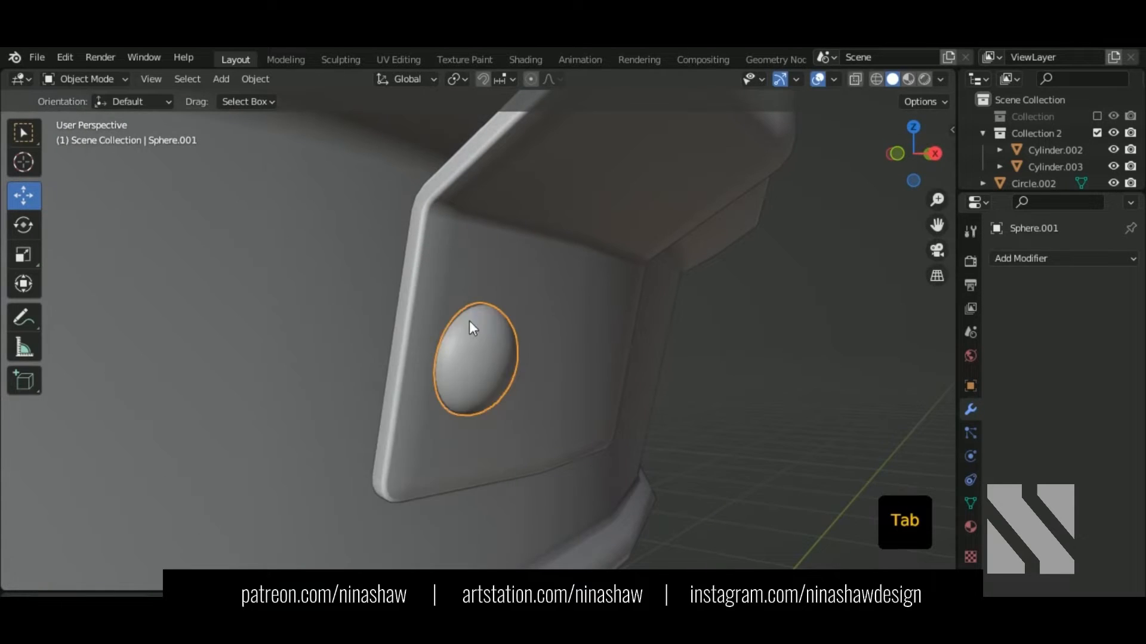
Step: Give Sphere.001 a Mirror modifier on both X and Y, placing a rivet pair on each bracket
middle_drag(469, 320, 513, 317)
click(1026, 259)
click(800, 453)
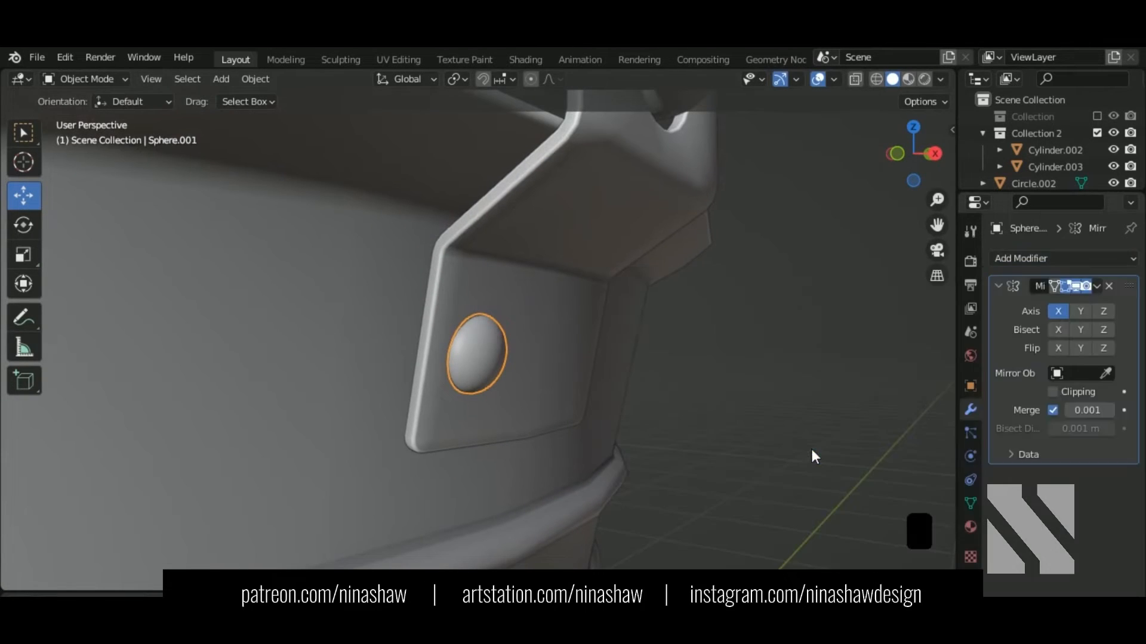
scroll(660, 350, down, 6)
click(1080, 312)
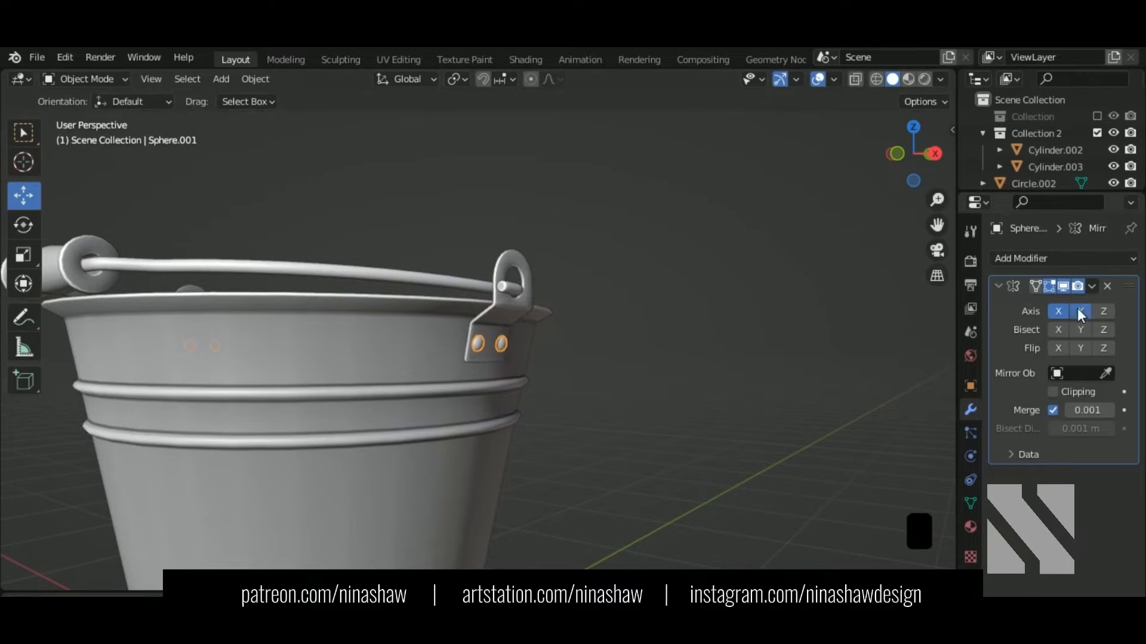
middle_drag(300, 391, 918, 353)
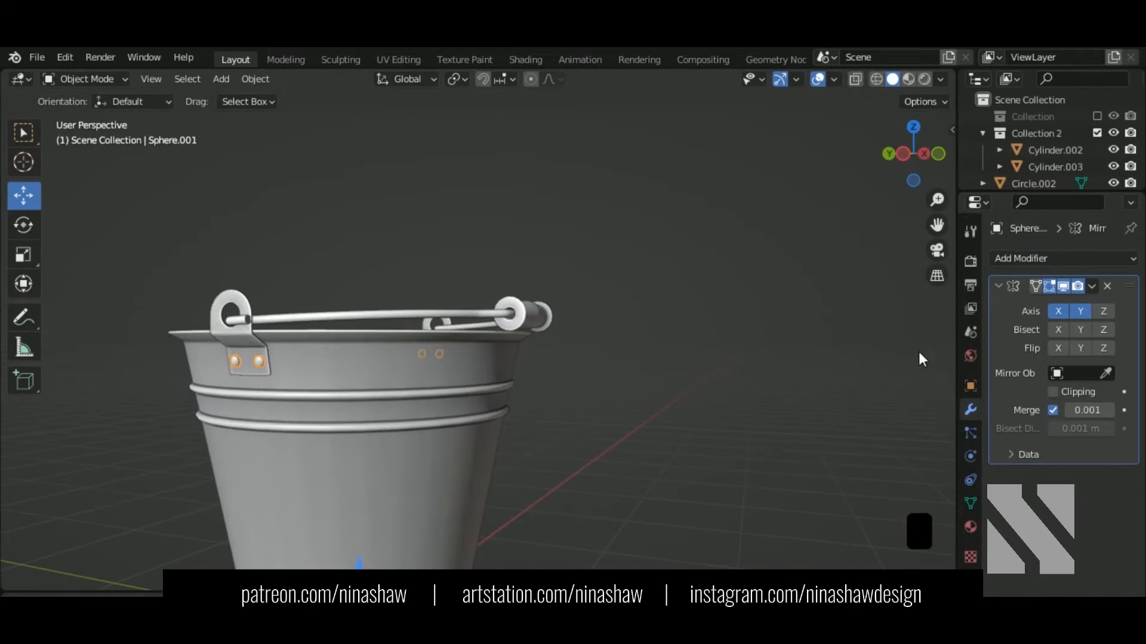
click(1057, 312)
scroll(545, 406, down, 4)
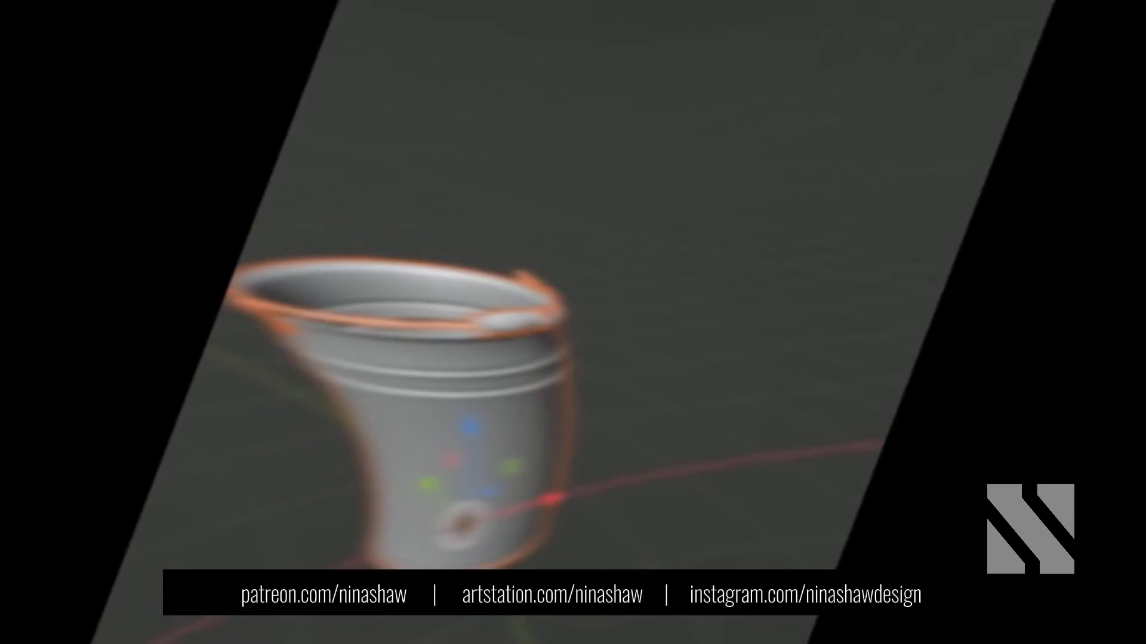
Step: Show the TexTools sidebar and apply the checker map to the bucket body
scroll(403, 316, down, 5)
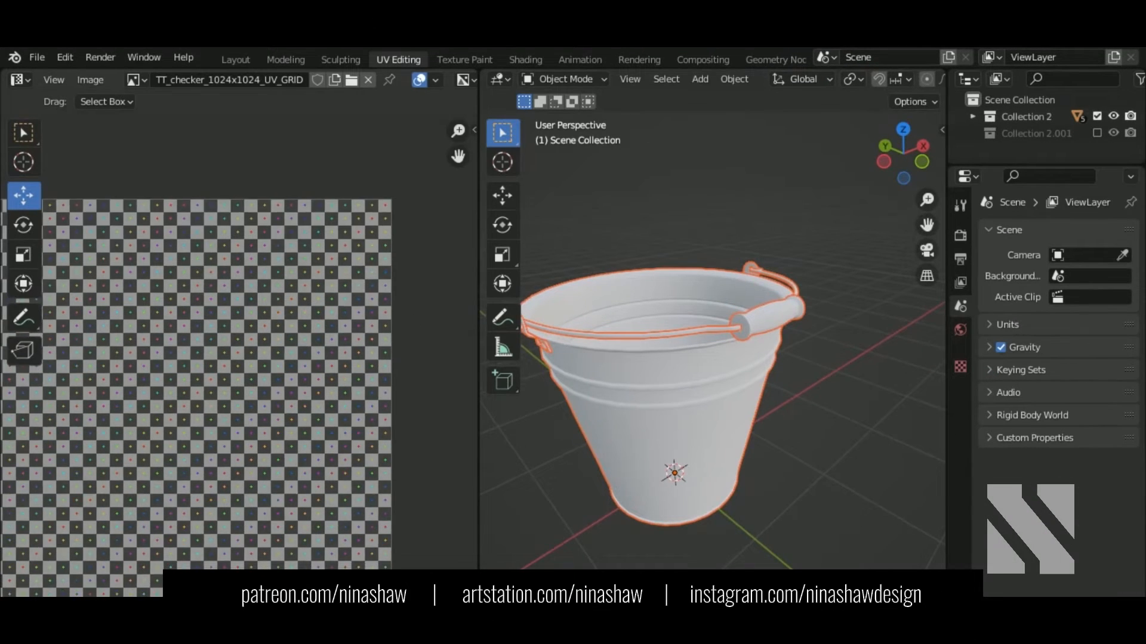
key(n)
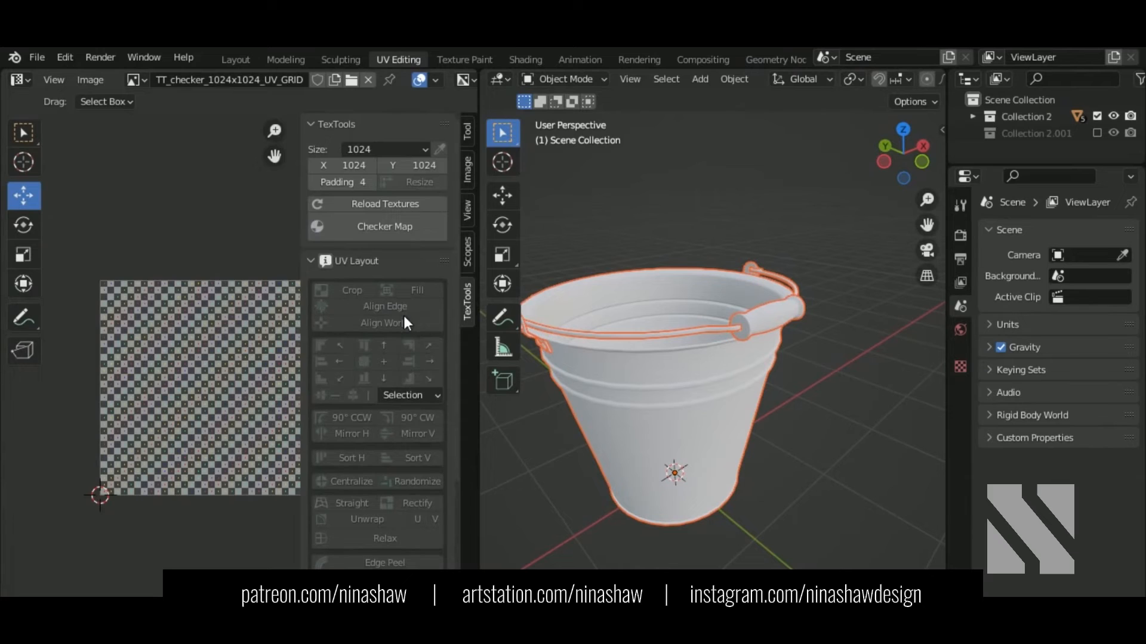
click(418, 229)
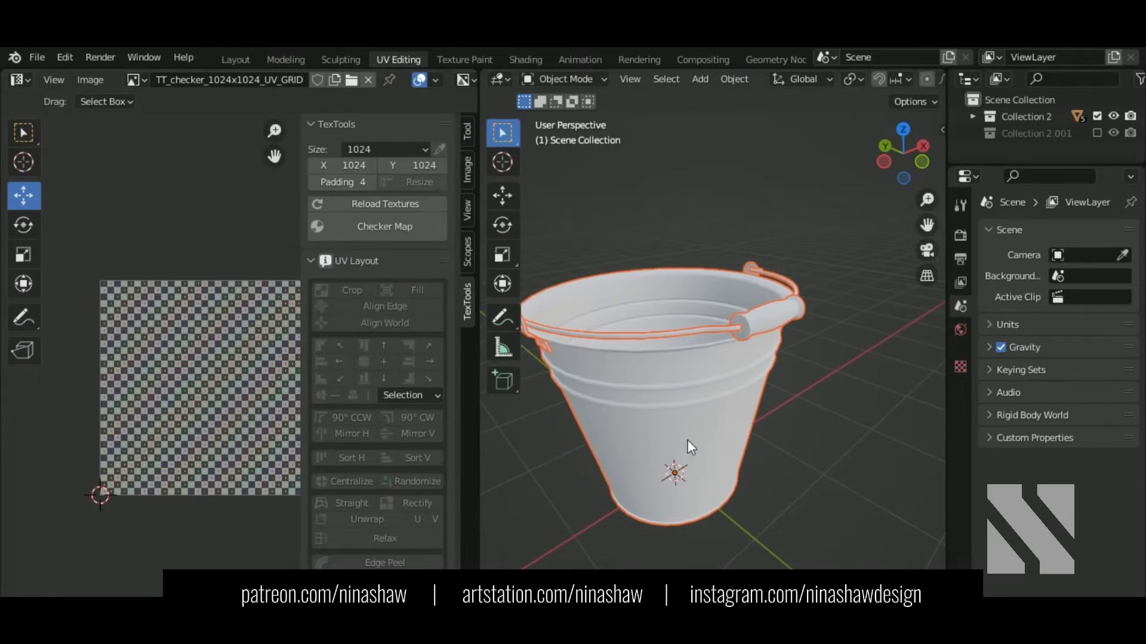
click(687, 440)
click(409, 274)
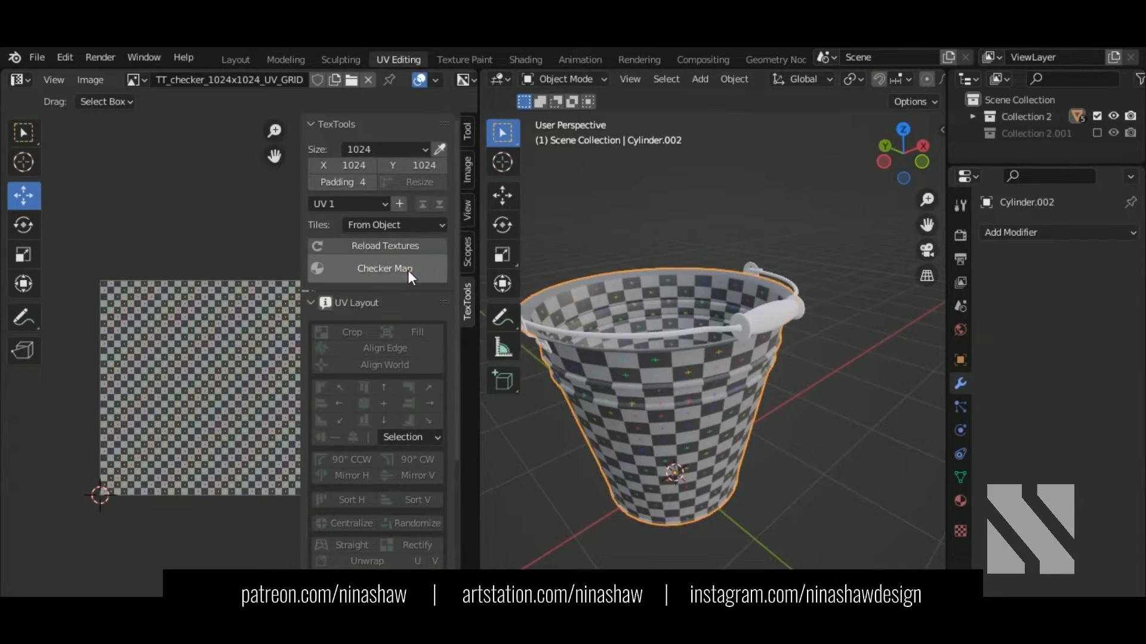
Step: Apply the checker map to the rim ring and the side bracket
click(759, 333)
click(539, 342)
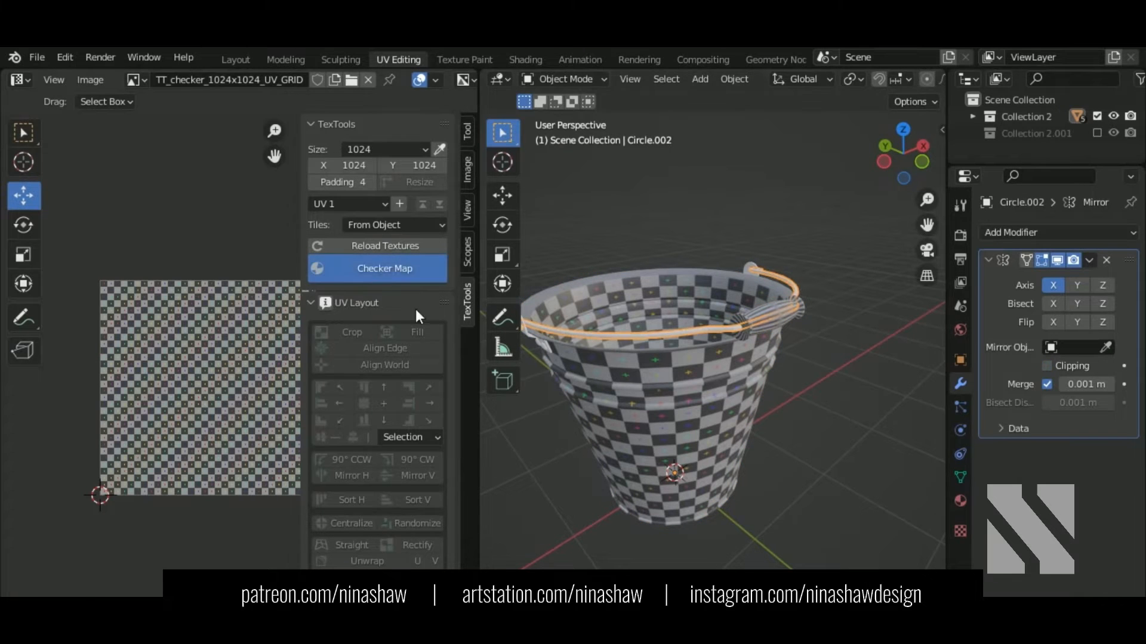
middle_drag(735, 374, 561, 361)
shift+middle_drag(804, 406, 692, 358)
scroll(717, 355, up, 2)
click(710, 353)
click(392, 268)
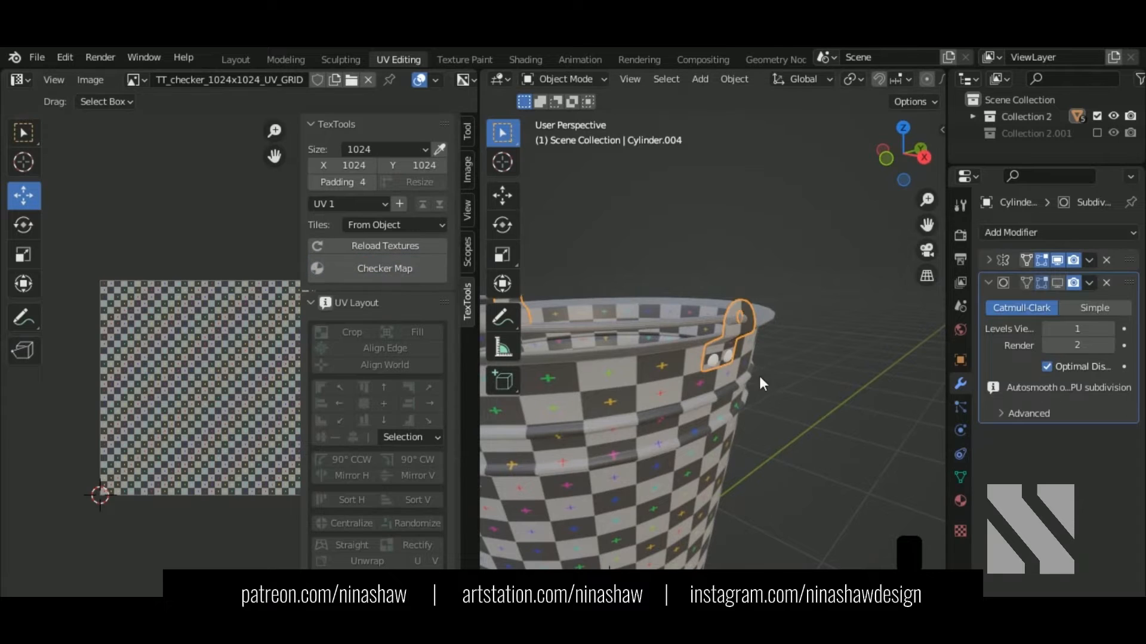
Step: Select the bucket body, Cylinder.002, and isolate it with Numpad /
click(715, 361)
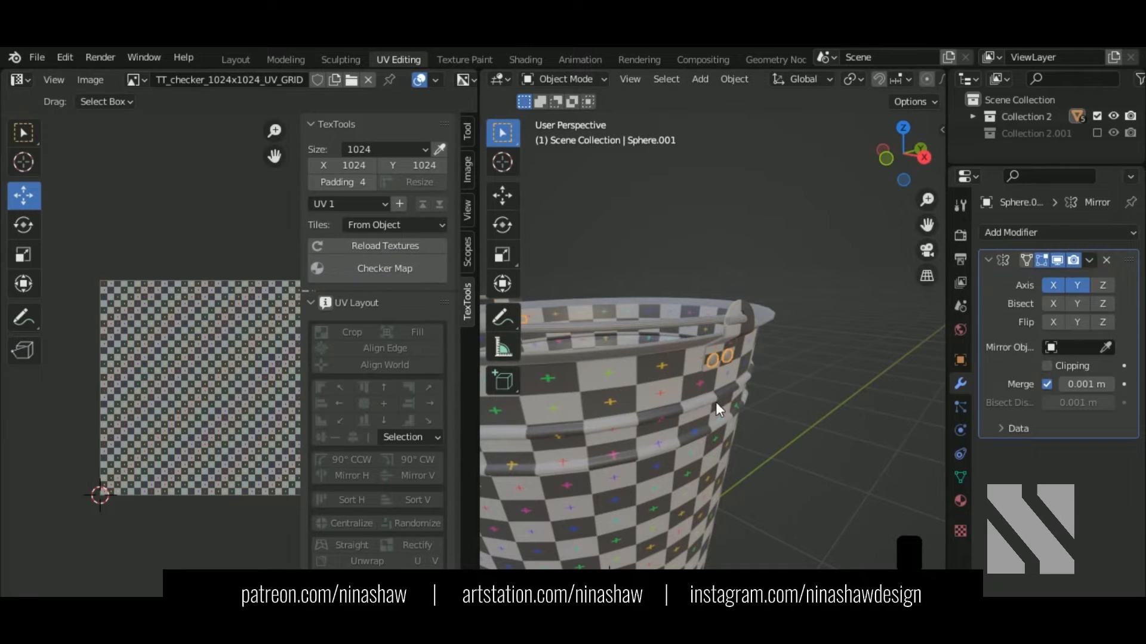
scroll(715, 402, down, 3)
click(668, 450)
key(KP_Divide)
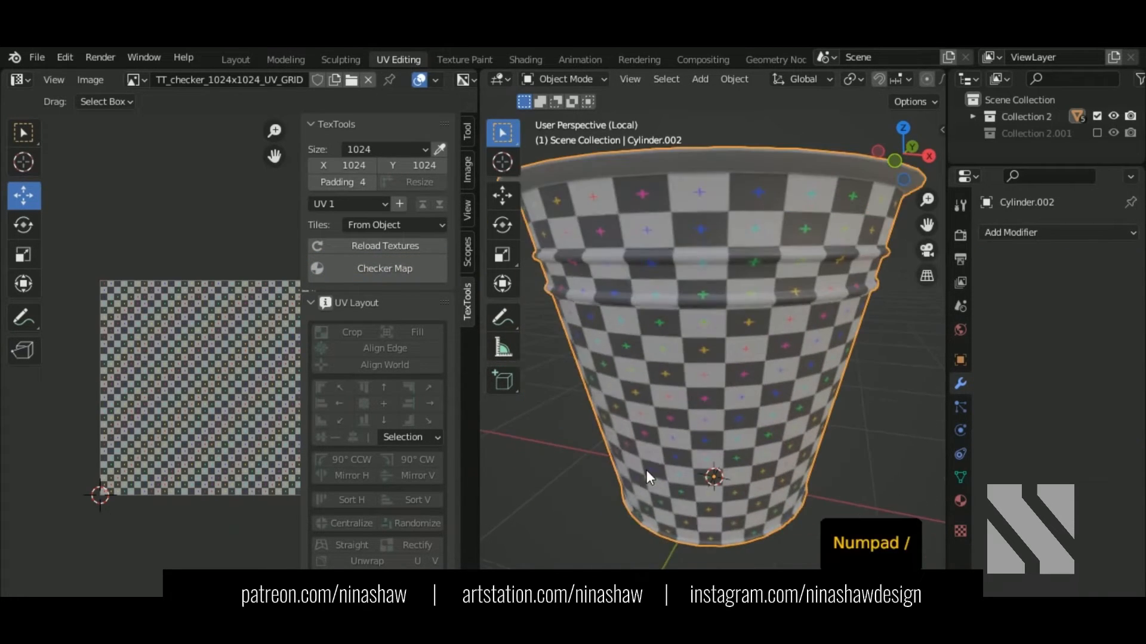
Step: In Edit Mode, select the top rim loop, the bottom rim loop and the loop around the base
scroll(754, 356, down, 2)
key(Tab)
middle_drag(764, 308, 778, 345)
scroll(750, 238, up, 2)
scroll(711, 260, up, 1)
scroll(710, 260, up, 1)
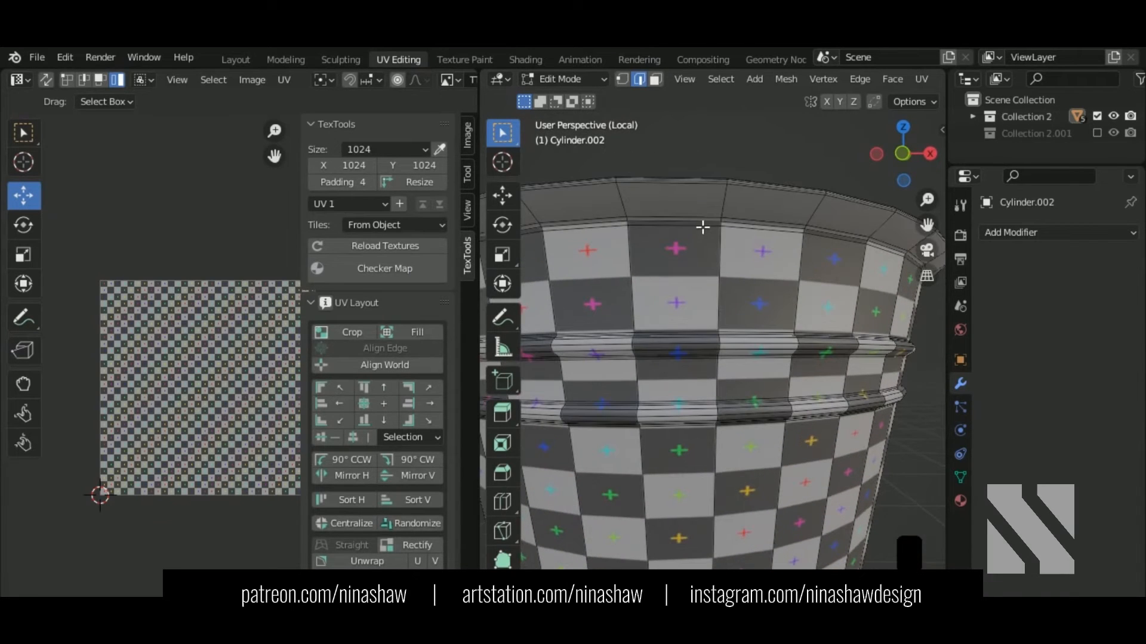
click(703, 227)
alt+shift+click(757, 230)
scroll(757, 231, down, 4)
shift+middle_drag(795, 492, 785, 229)
scroll(780, 409, up, 4)
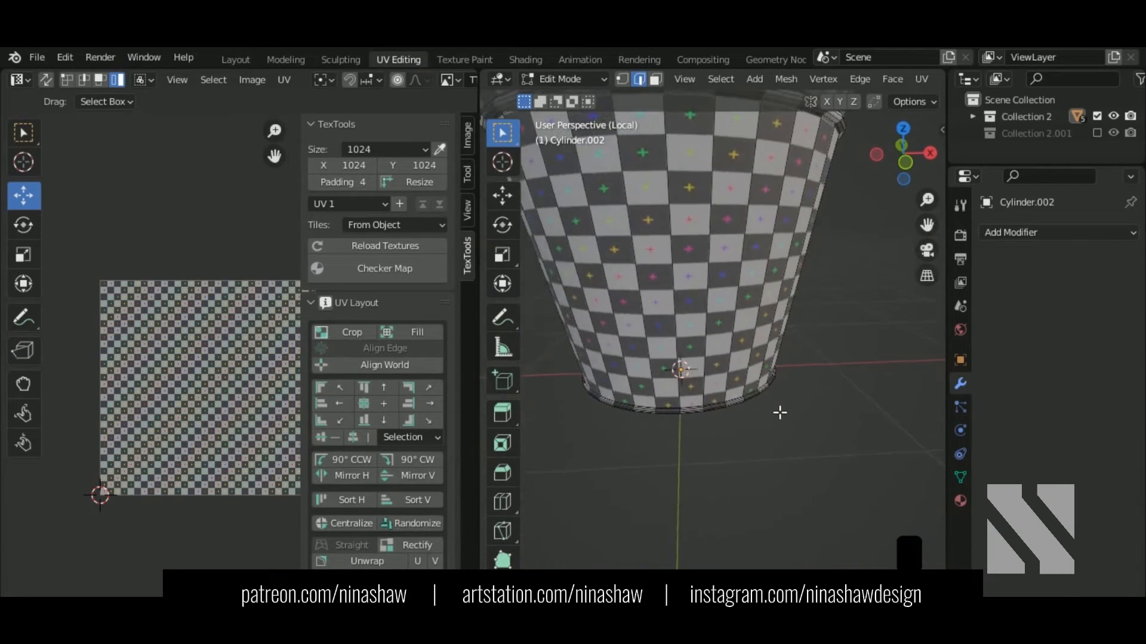
alt+shift+click(711, 486)
scroll(733, 485, down, 1)
middle_drag(733, 484, 677, 447)
alt+shift+click(657, 442)
Step: Add one vertical edge loop down the bucket's side to the selection
scroll(665, 451, up, 2)
scroll(665, 451, down, 3)
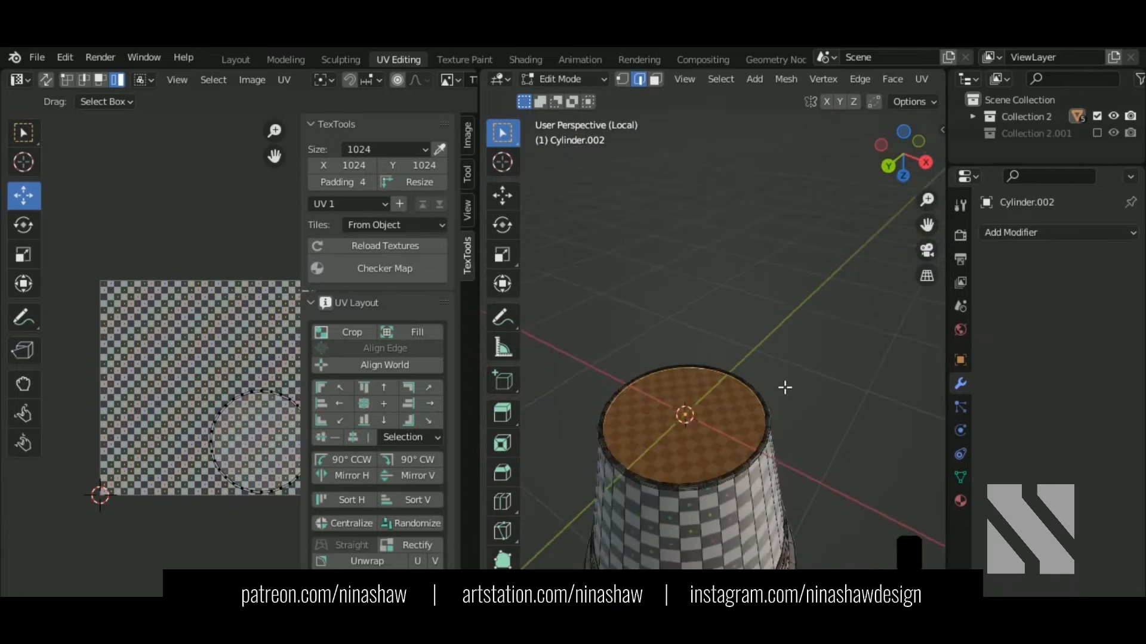
middle_drag(785, 389, 764, 401)
scroll(764, 402, down, 1)
shift+middle_drag(803, 276, 753, 325)
middle_drag(753, 325, 921, 434)
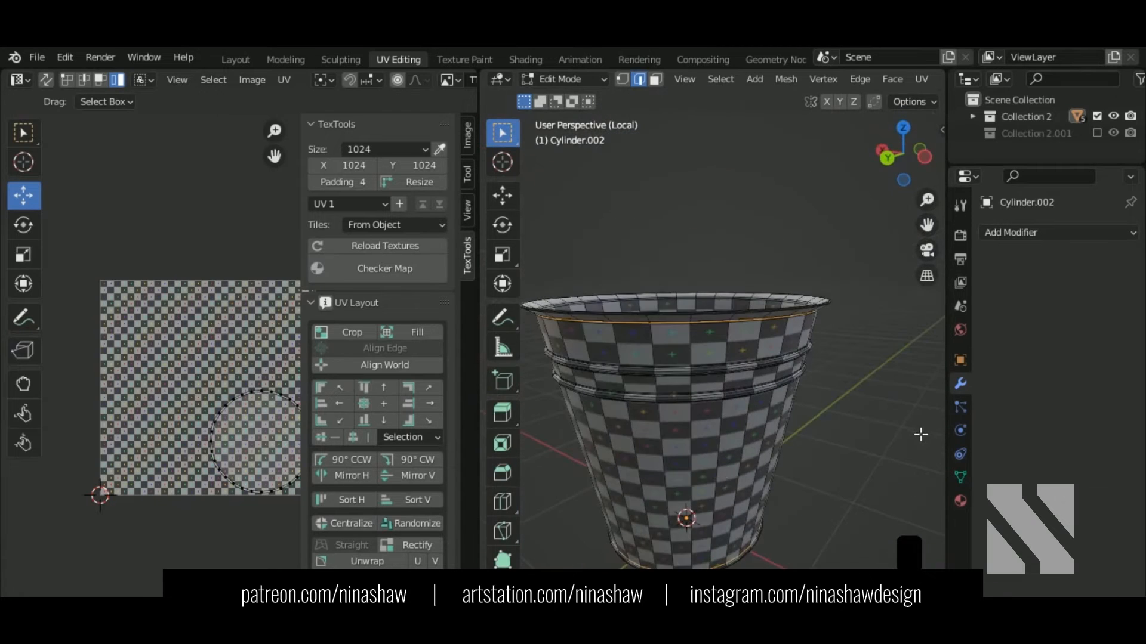
middle_drag(753, 475, 844, 447)
scroll(768, 391, down, 1)
shift+middle_drag(666, 398, 653, 348)
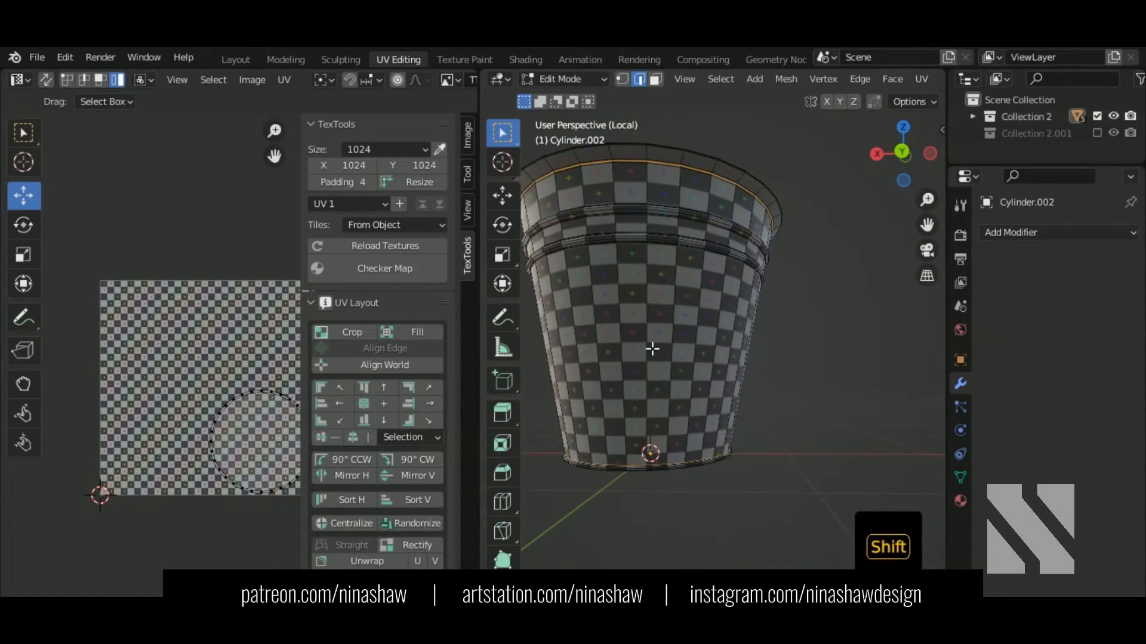
alt+shift+click(632, 422)
Step: Add the remaining rim loops and the inner bottom loop, then Mark Seam on all selected edges
middle_drag(663, 264, 700, 373)
scroll(738, 425, up, 5)
scroll(700, 373, up, 4)
shift+middle_drag(729, 307, 739, 408)
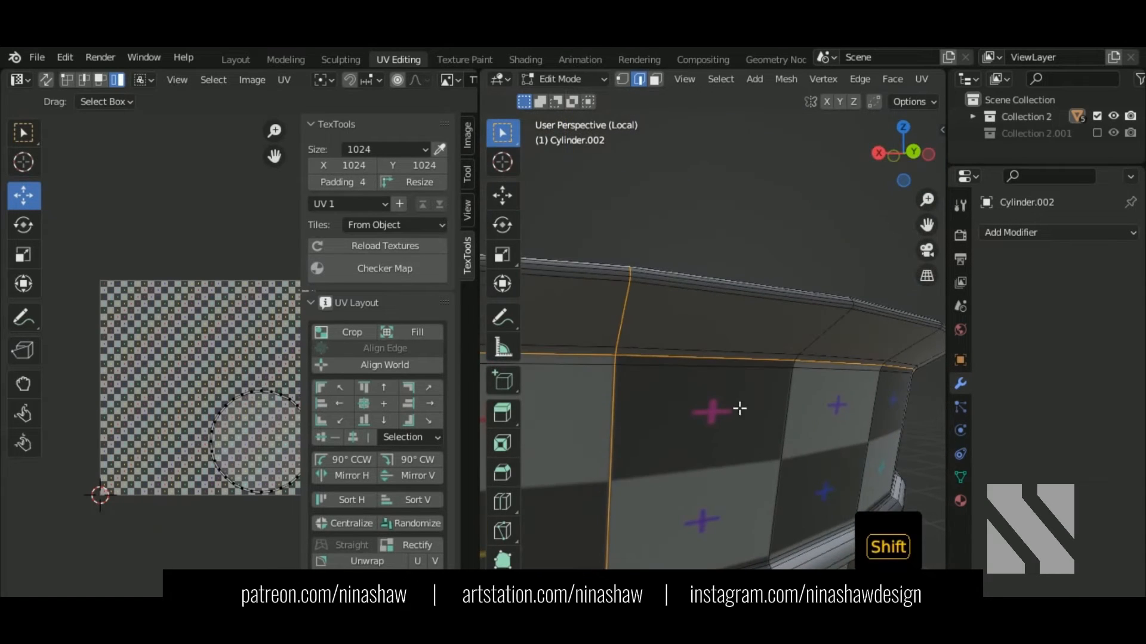
alt+shift+click(651, 288)
middle_drag(656, 296, 776, 412)
alt+shift+click(703, 329)
middle_drag(703, 328, 797, 359)
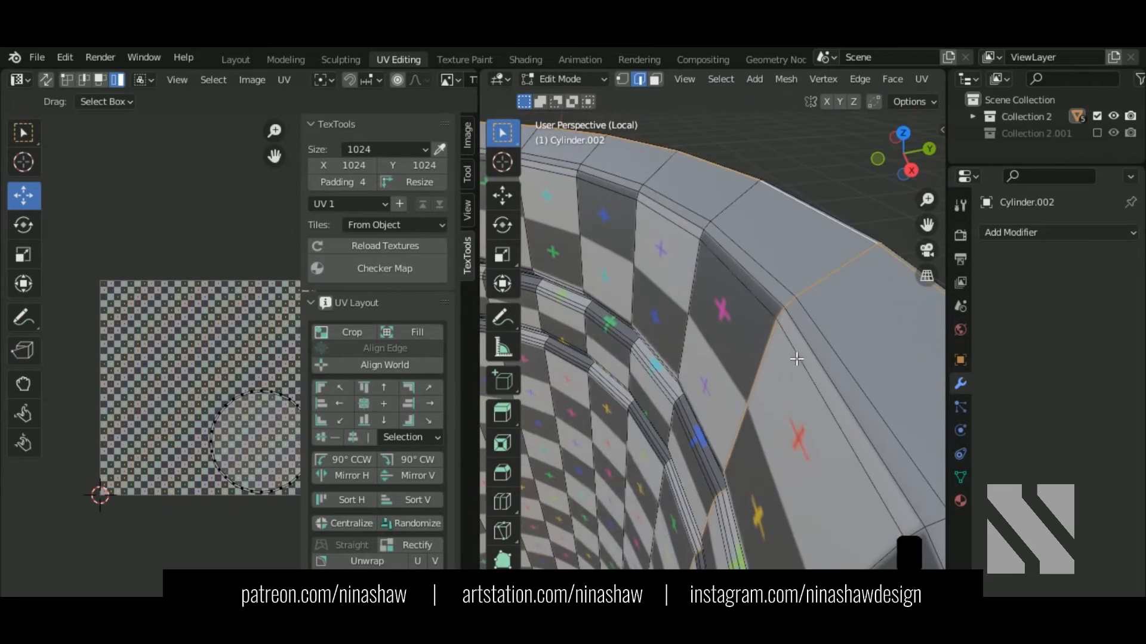
scroll(796, 359, down, 3)
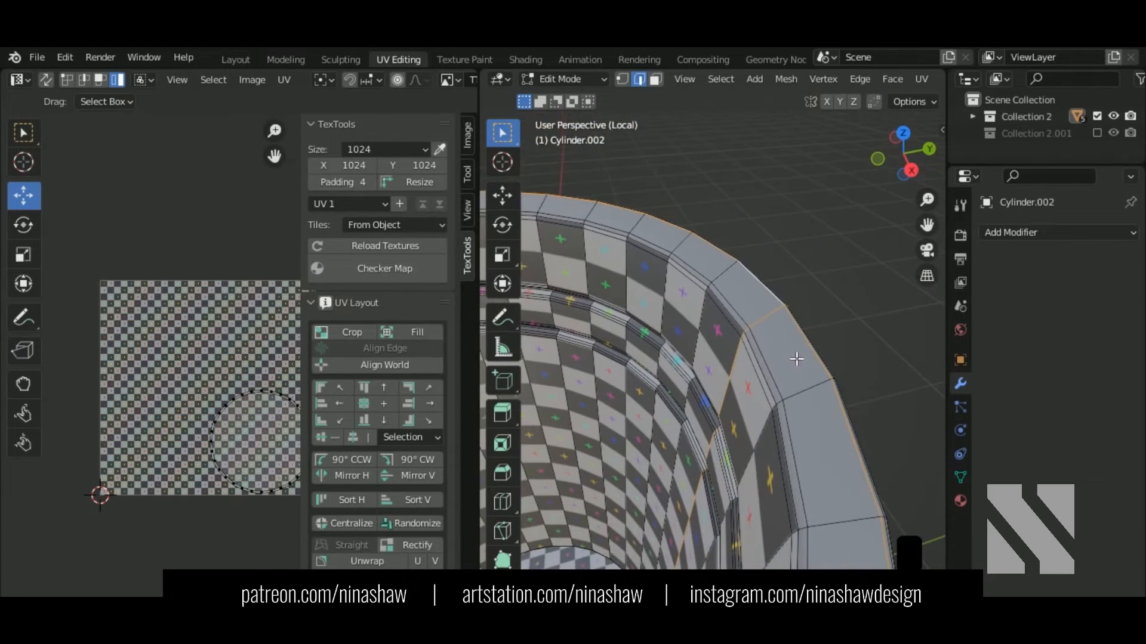
alt+shift+click(763, 370)
scroll(762, 370, down, 4)
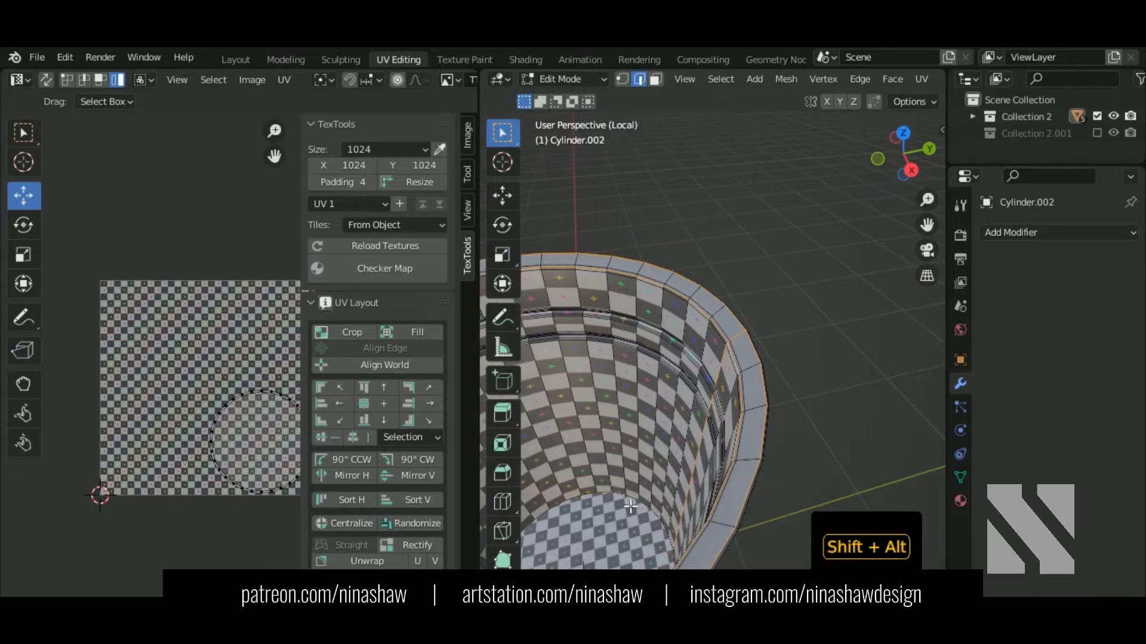
alt+shift+click(631, 504)
scroll(633, 504, down, 4)
right_click(746, 489)
middle_drag(678, 476, 617, 412)
click(735, 454)
Step: Select the whole bucket body and unwrap it along its seams
key(a)
middle_drag(229, 389, 173, 343)
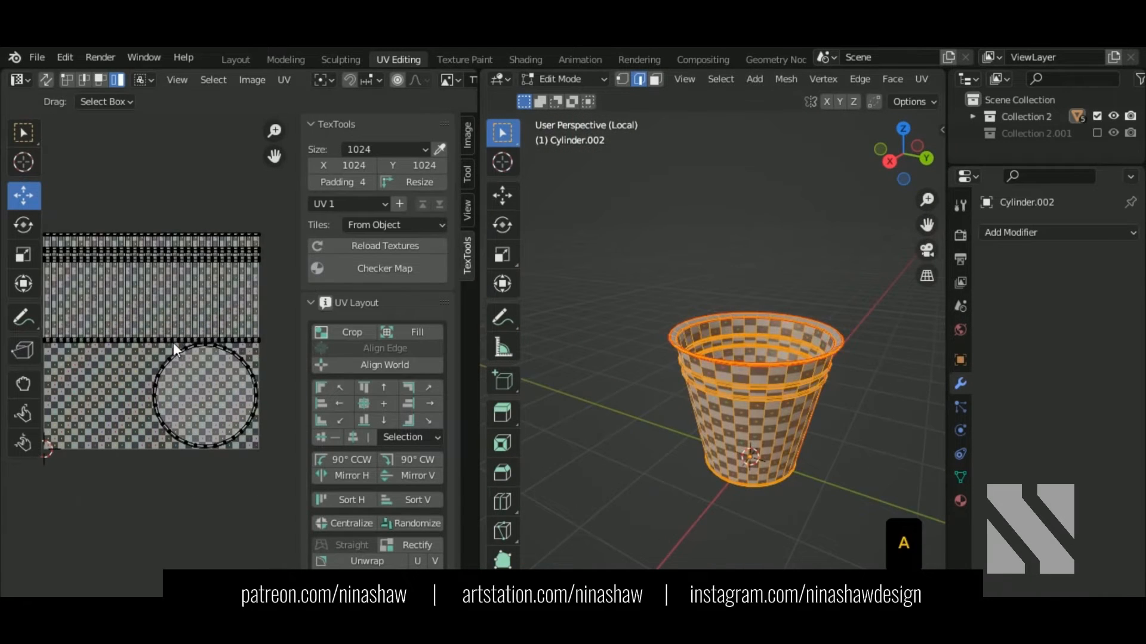
key(a)
key(u)
click(173, 343)
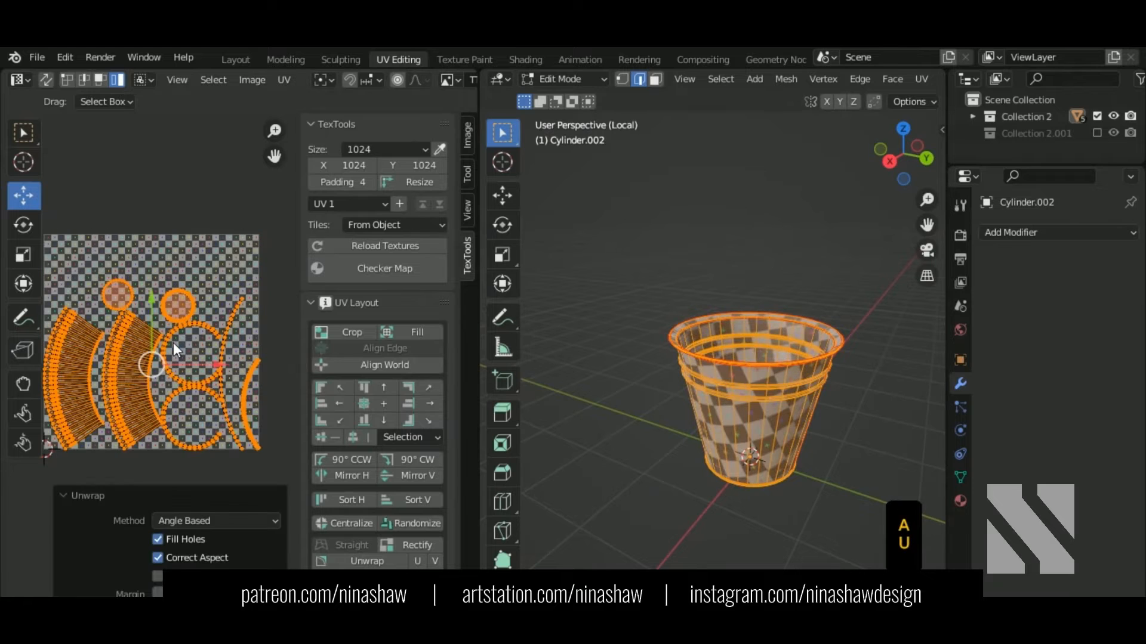
Step: Rectify the middle and left arc UV islands into straight strips
click(148, 406)
middle_drag(748, 489, 847, 464)
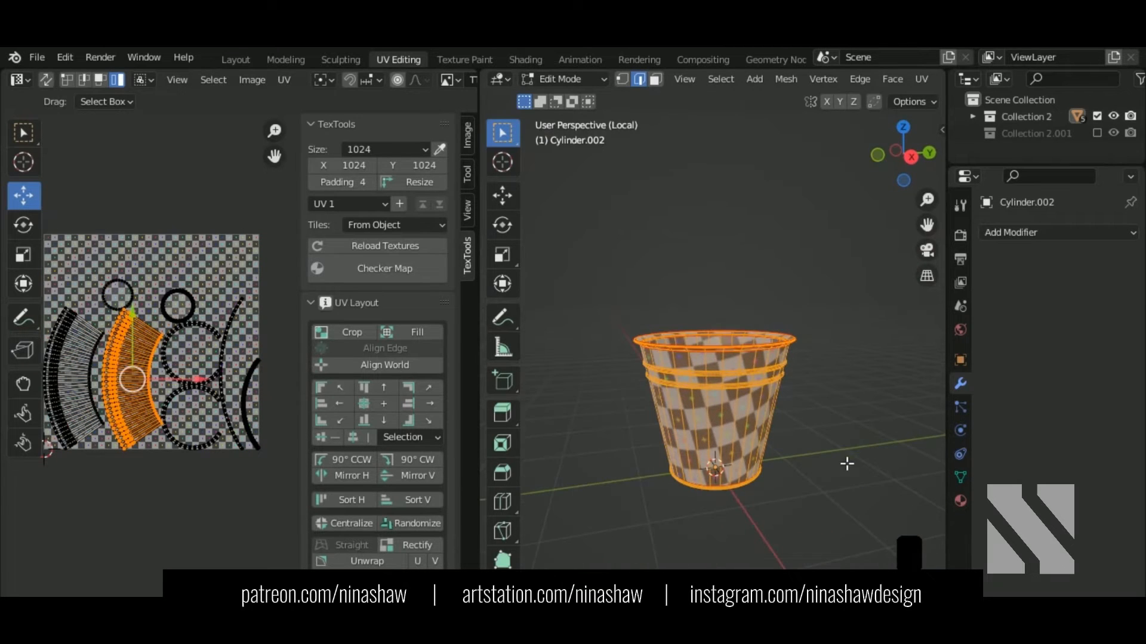
click(413, 545)
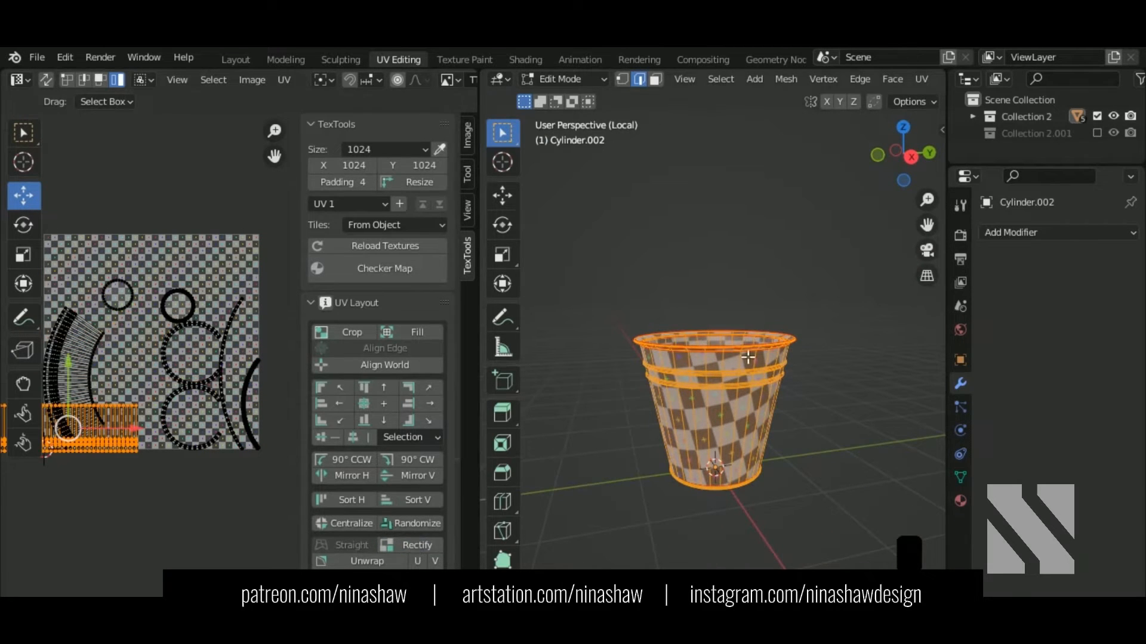
middle_drag(764, 394, 777, 473)
click(144, 363)
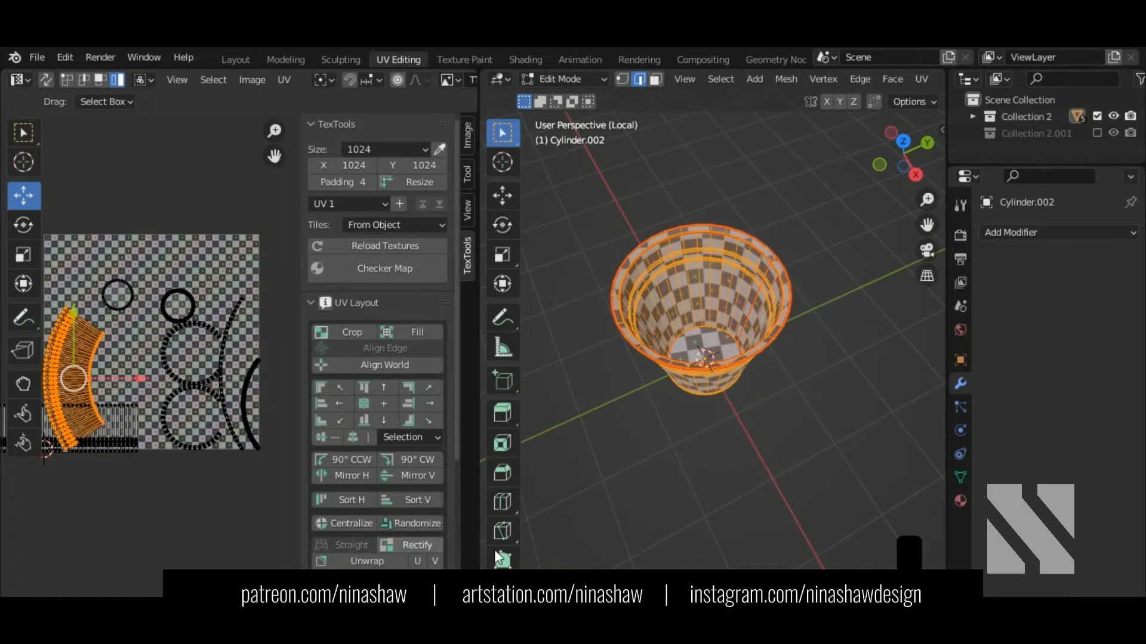
middle_drag(668, 454, 689, 355)
click(426, 544)
Step: Rectify the lower circle, upper circle and right-hand arc islands into strips
middle_drag(716, 489, 911, 465)
click(223, 413)
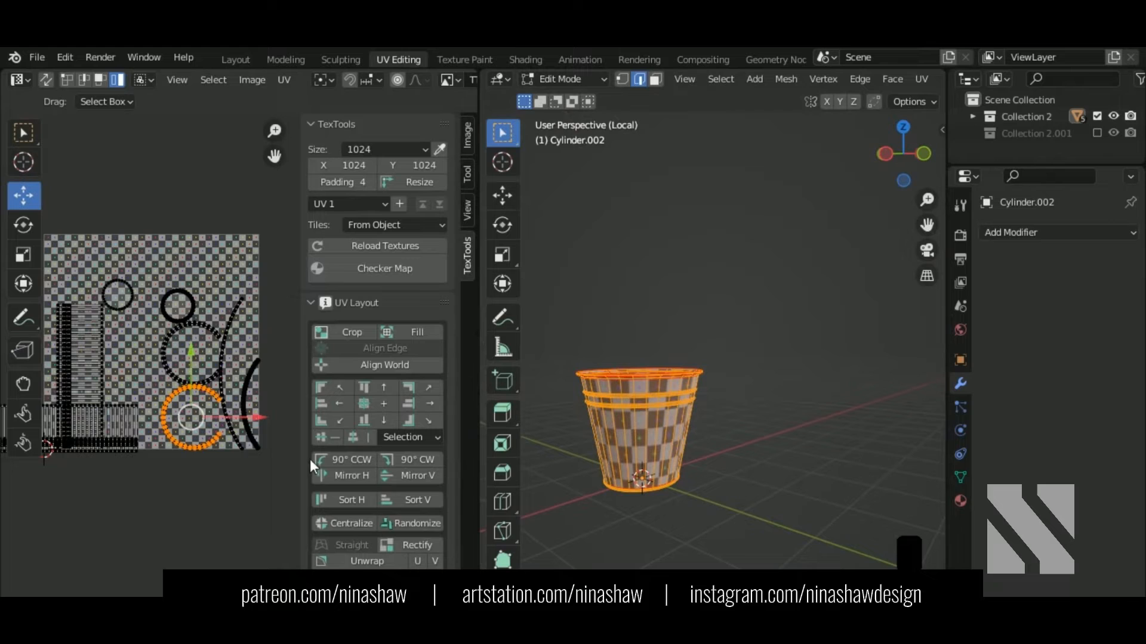
click(422, 545)
click(225, 401)
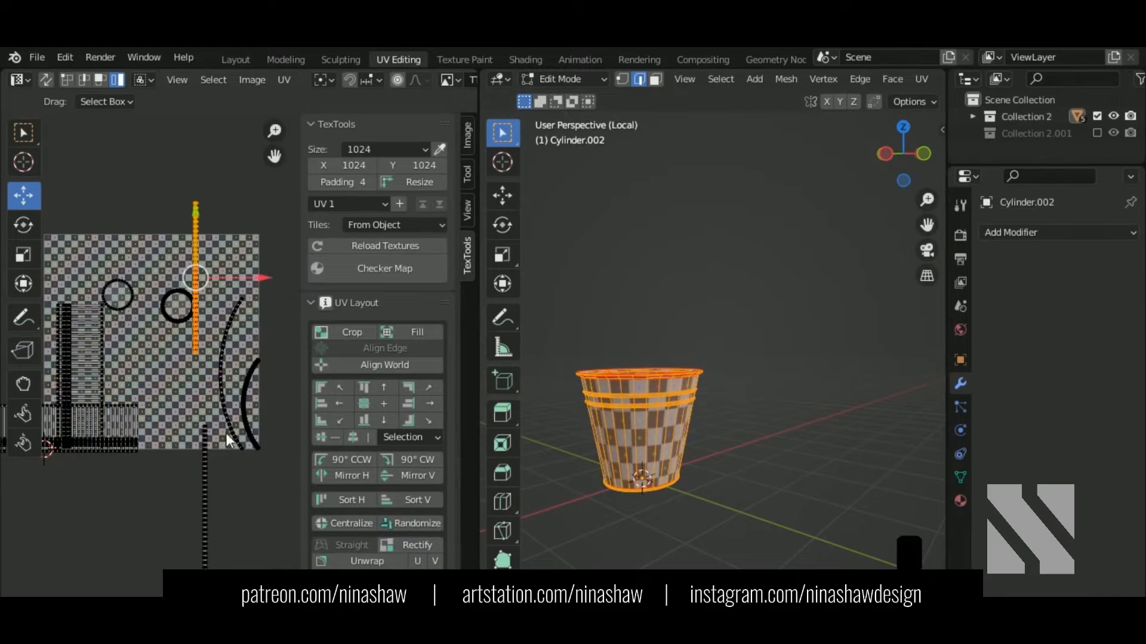
click(417, 543)
scroll(206, 439, up, 3)
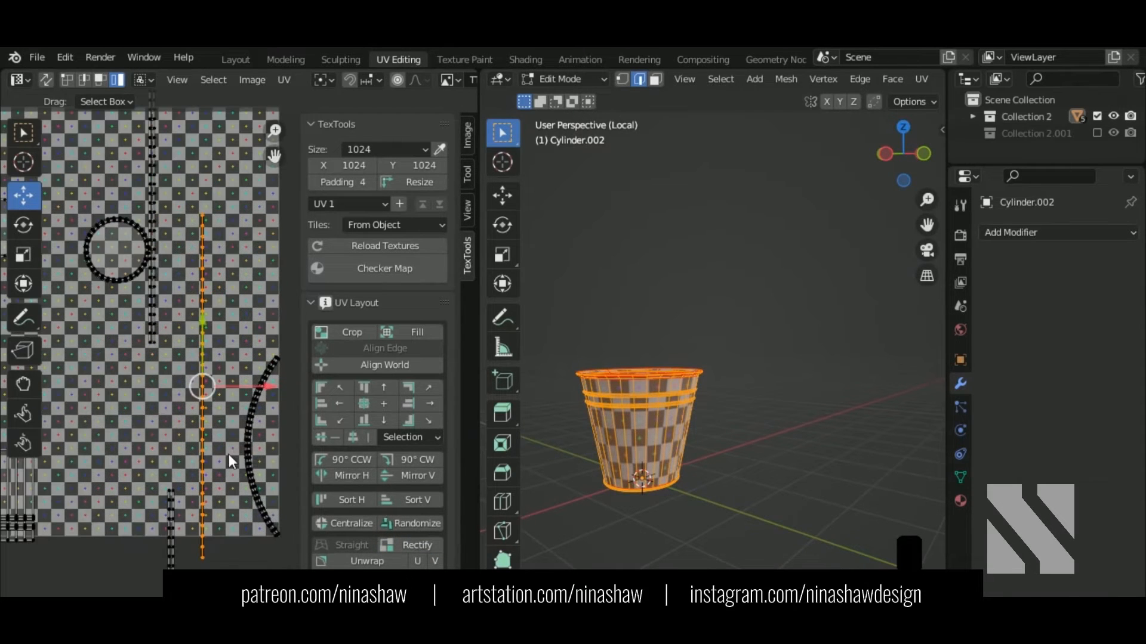
click(232, 455)
click(430, 544)
scroll(163, 318, down, 5)
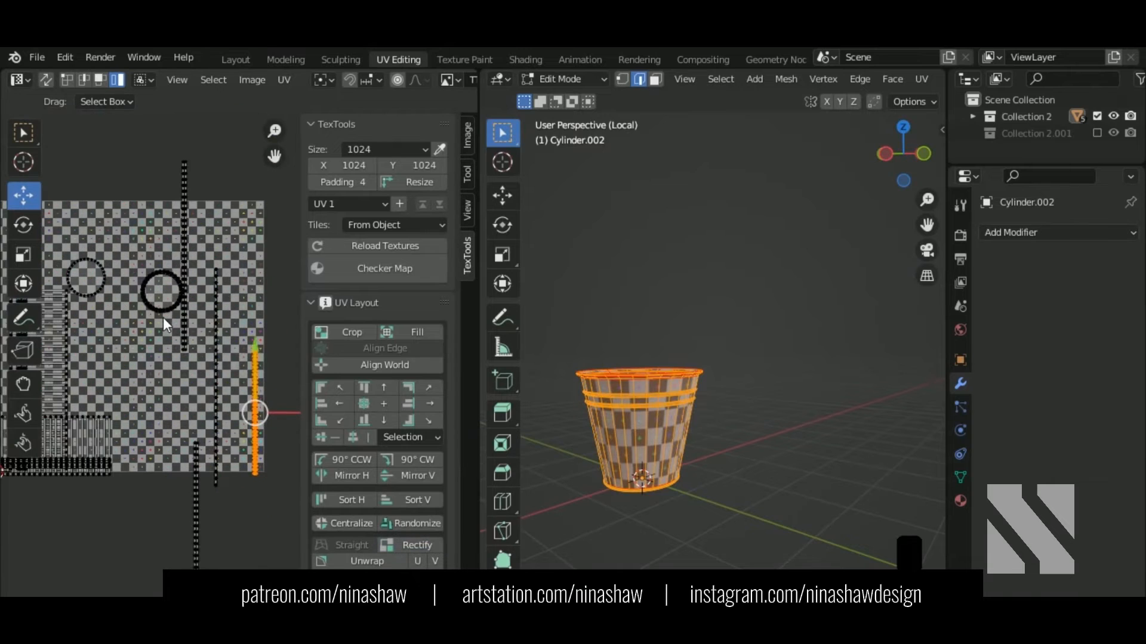
Step: Pack all islands, then scale the thin vertical strip to 0.872 and shift it vertically
drag(265, 210, 27, 582)
click(284, 79)
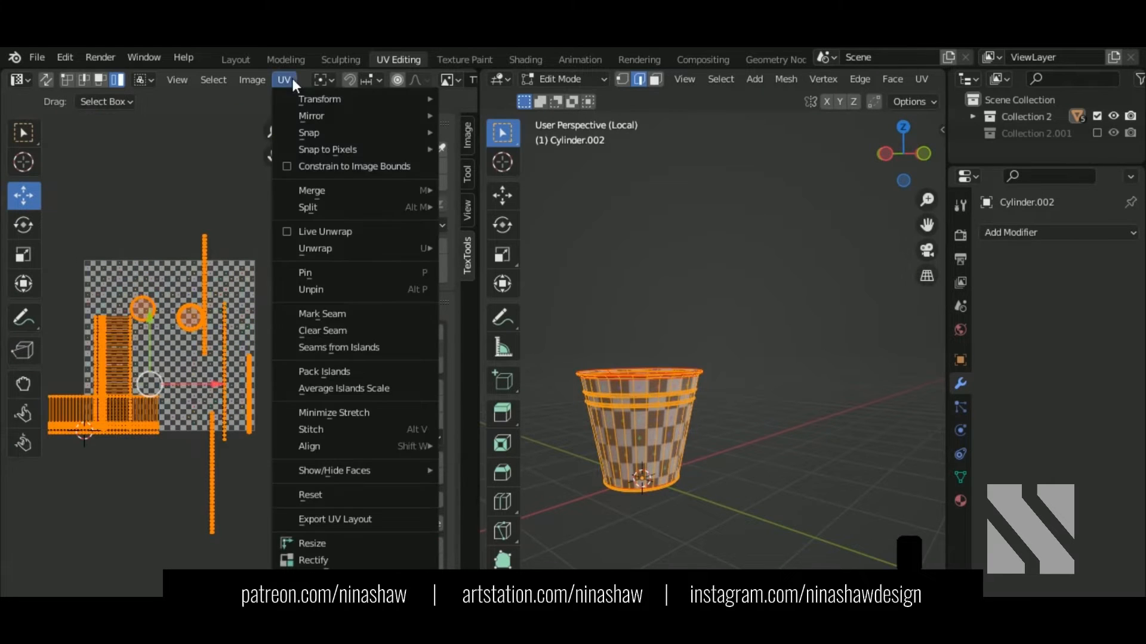
click(355, 370)
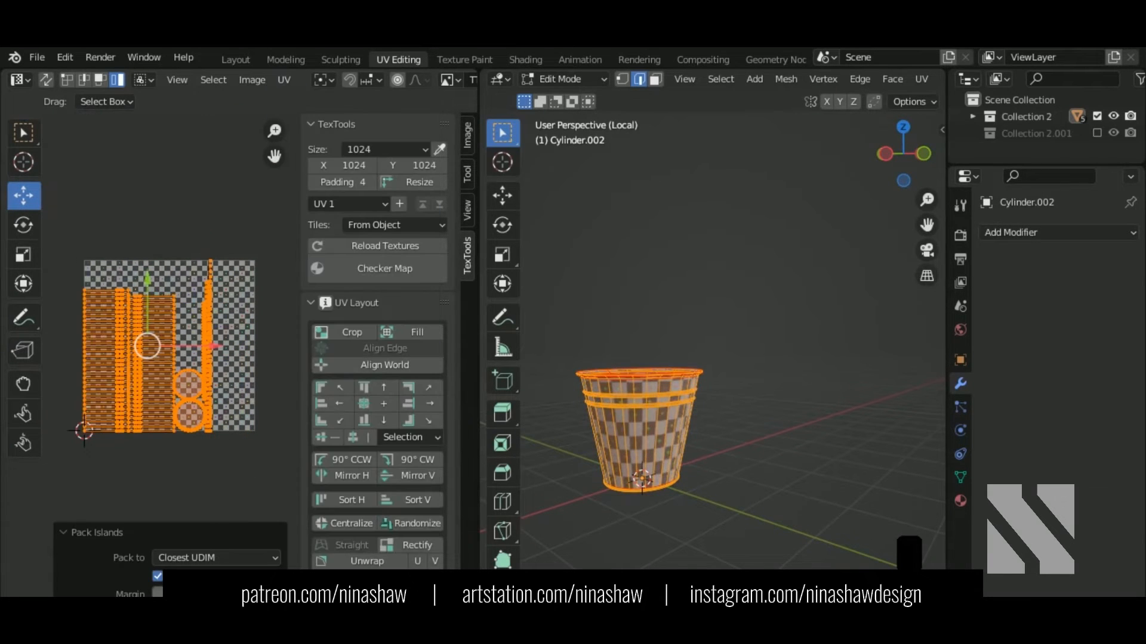
middle_drag(213, 417, 234, 392)
scroll(217, 305, up, 2)
click(222, 254)
key(s)
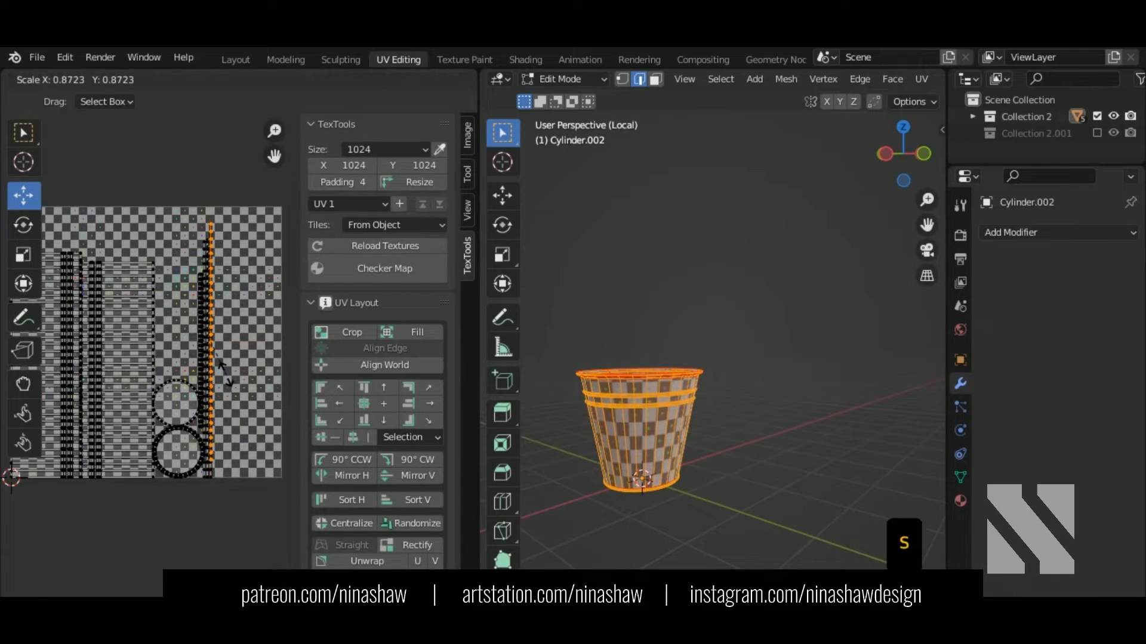
click(223, 373)
key(g)
key(y)
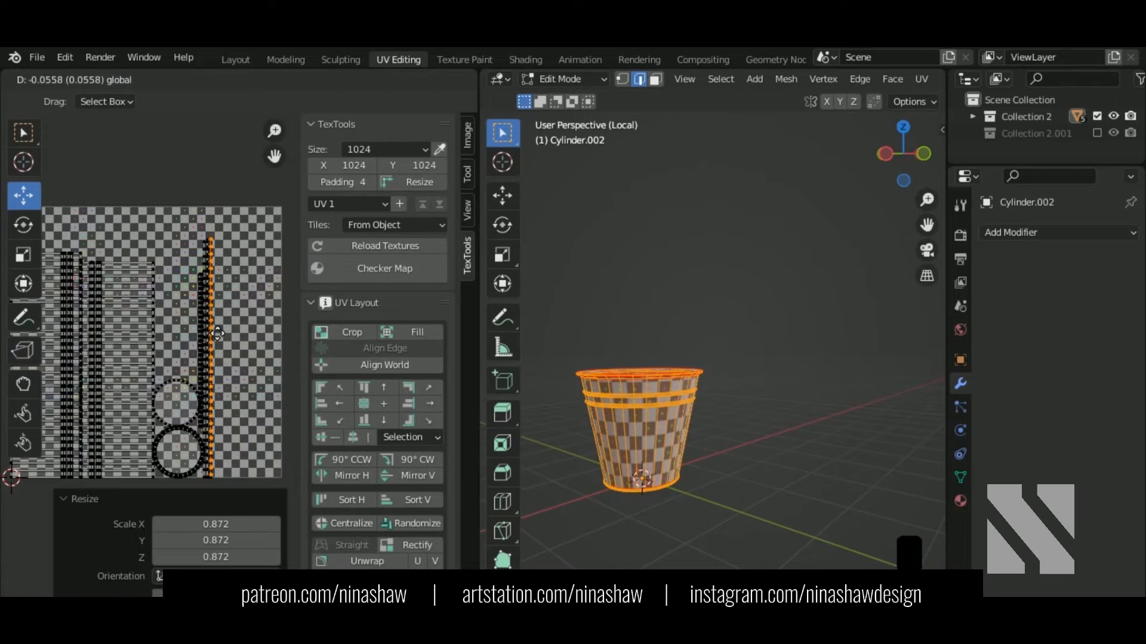
click(218, 333)
Step: Resize the circle islands and repack all islands into the texture square
scroll(237, 358, down, 2)
click(200, 391)
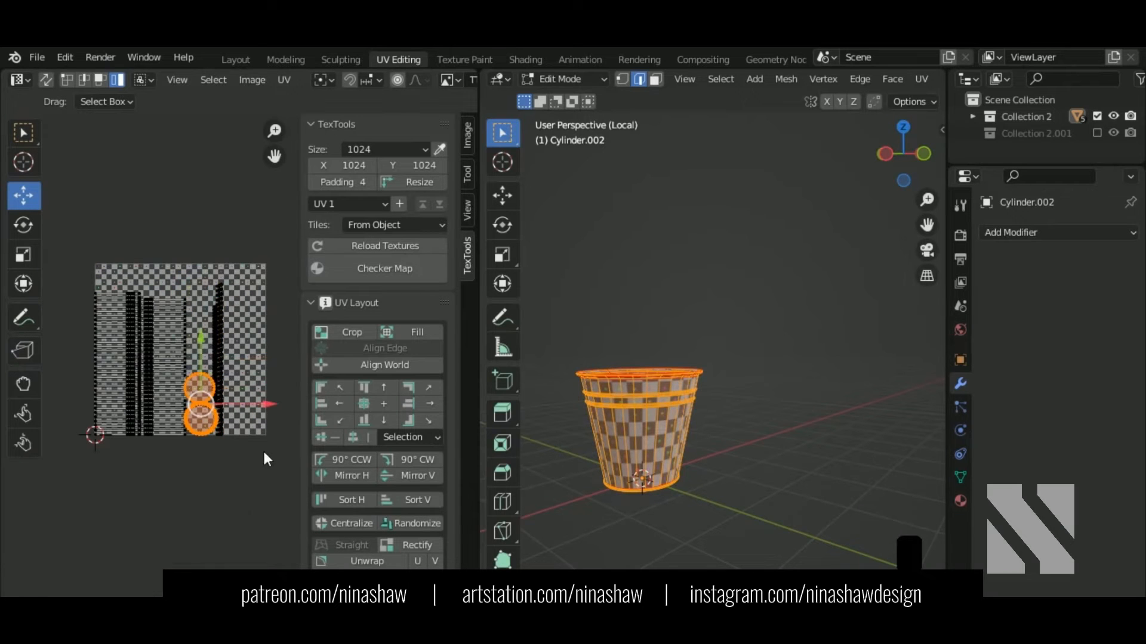
key(s)
click(246, 439)
key(a)
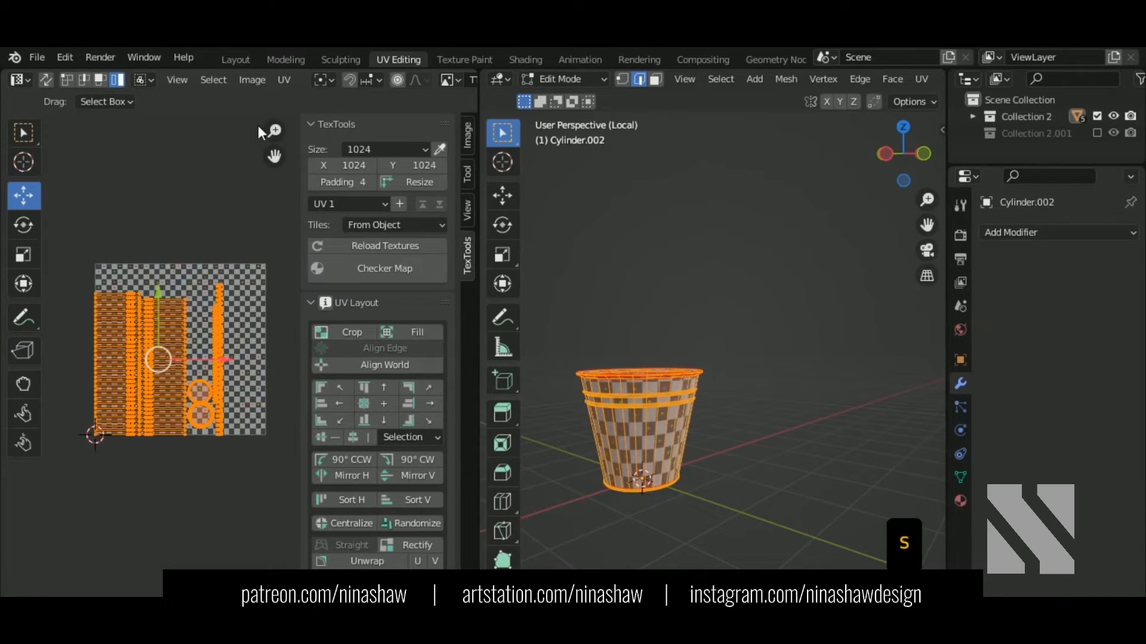
click(285, 80)
click(351, 370)
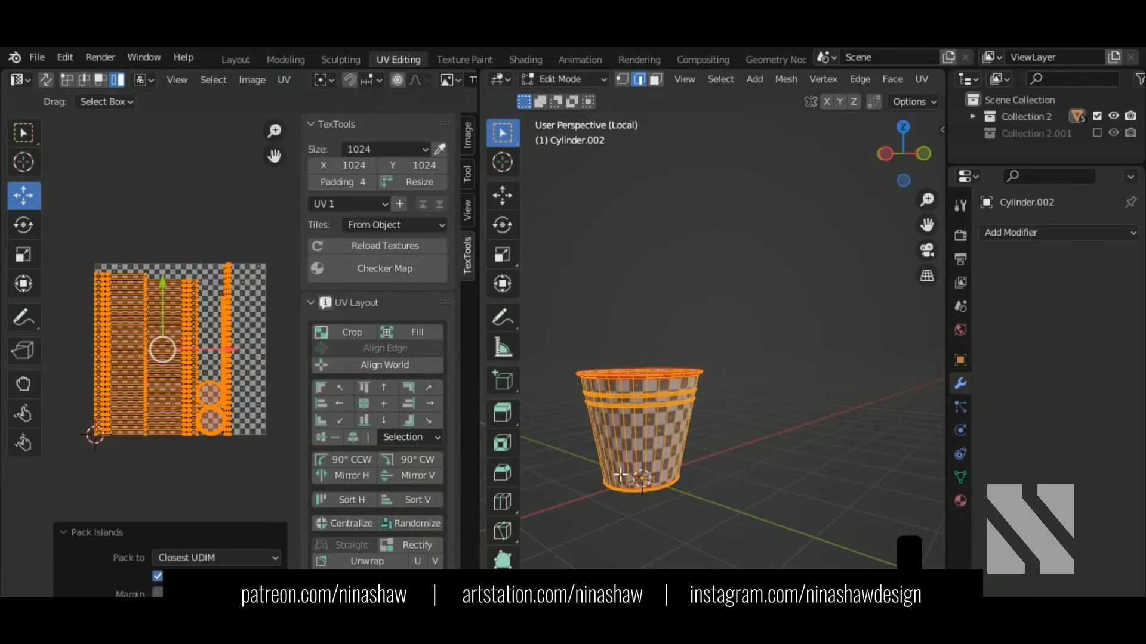
Step: Orbit to check the even checkers on the bucket walls and leave Edit Mode
middle_drag(686, 287, 675, 456)
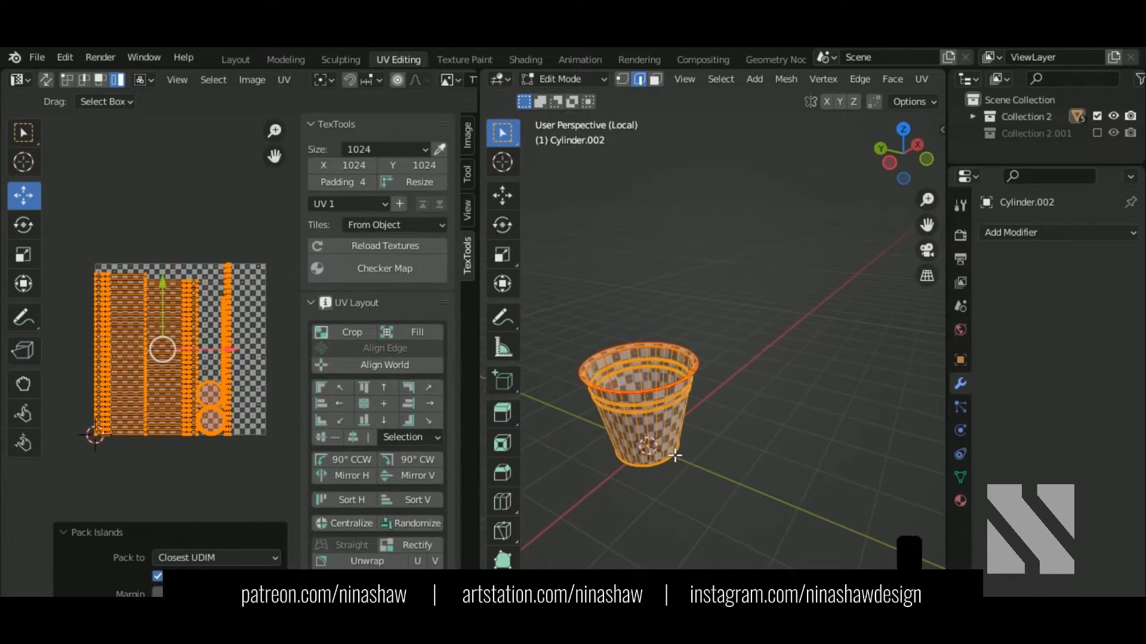
middle_drag(637, 409, 925, 350)
shift+middle_drag(630, 478, 680, 412)
middle_drag(680, 412, 672, 450)
scroll(647, 425, up, 2)
key(Tab)
Step: Isolate the wire handle Circle.002 and enter Edit Mode on it
key(KP_Divide)
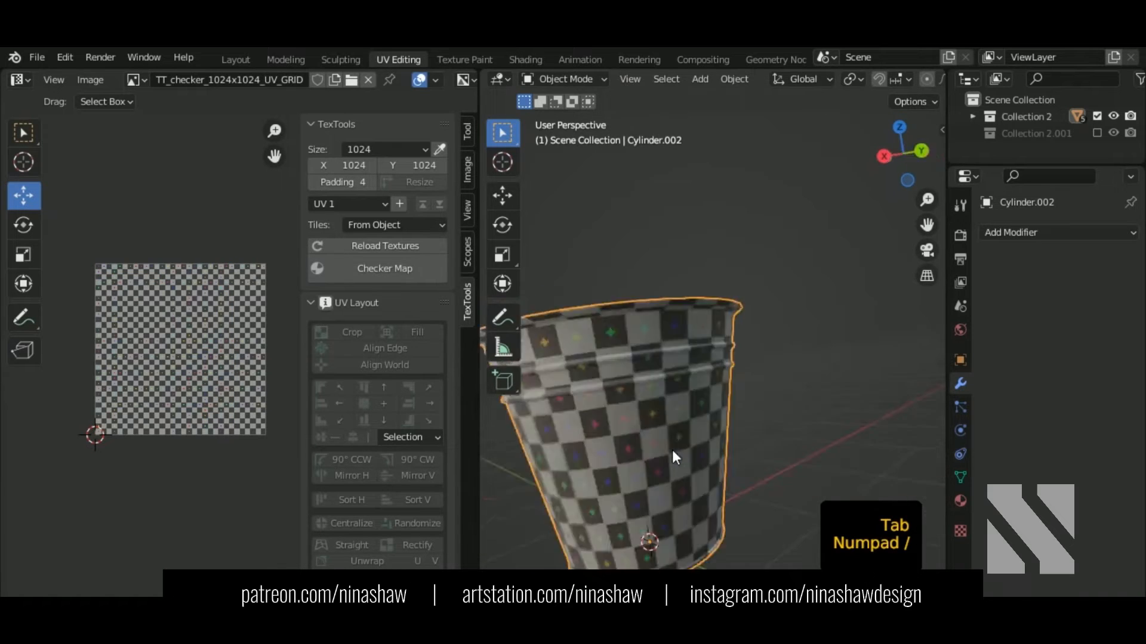
click(663, 348)
key(KP_Divide)
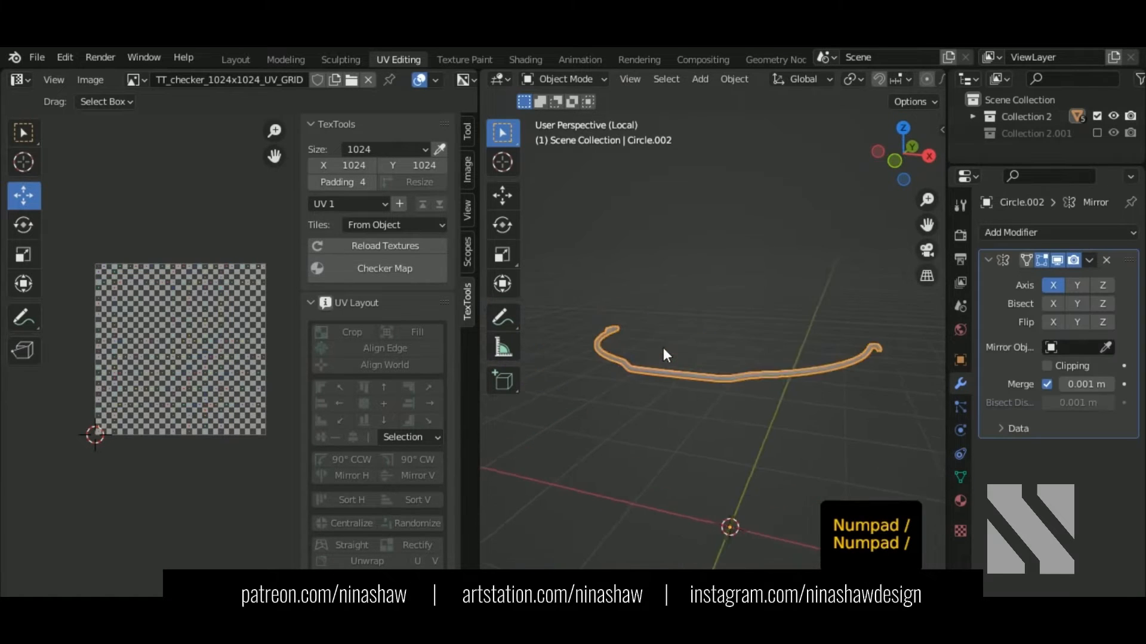
key(Tab)
Step: Zoom in on the handle's bend and select an edge loop along the tube
middle_drag(703, 409, 751, 348)
scroll(746, 346, up, 8)
middle_drag(699, 295, 732, 287)
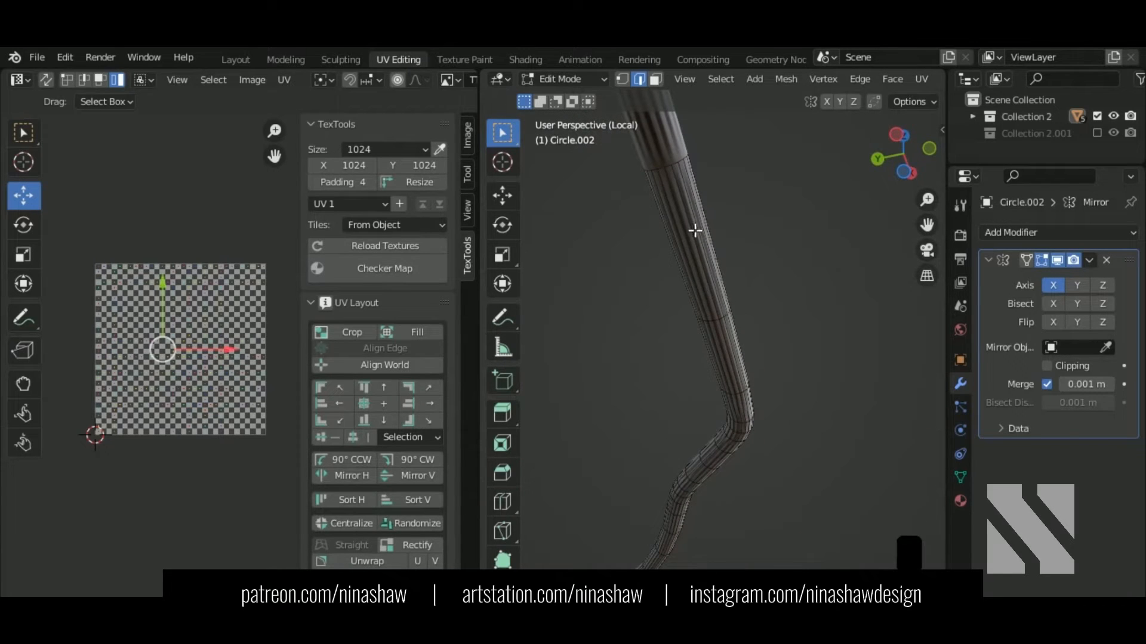
alt+shift+click(729, 336)
scroll(732, 404, down, 5)
Step: Mark the tube's end loop as a seam, then undo that seam and selection
middle_drag(731, 404, 932, 473)
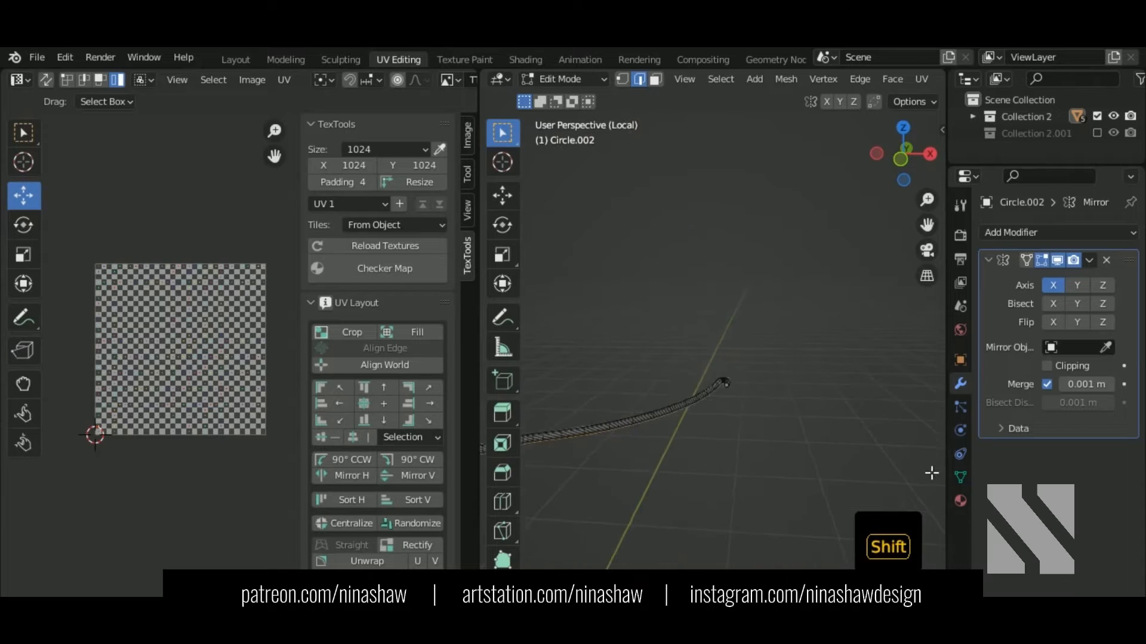
scroll(714, 407, up, 5)
shift+middle_drag(714, 442, 706, 373)
scroll(706, 376, up, 3)
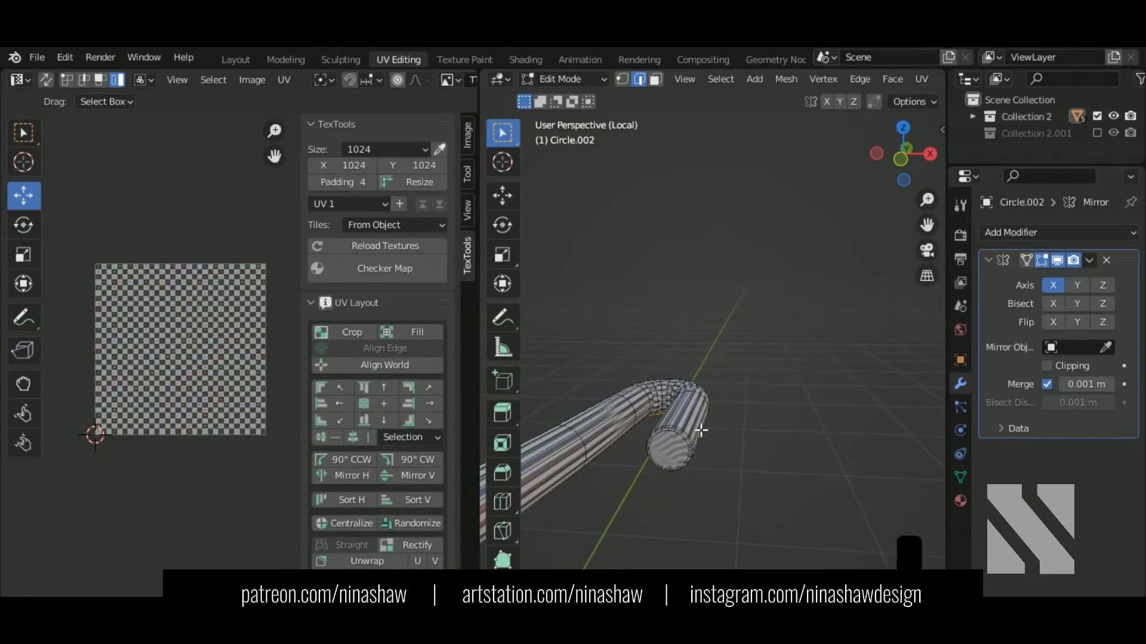
alt+shift+click(685, 445)
right_click(686, 449)
click(686, 451)
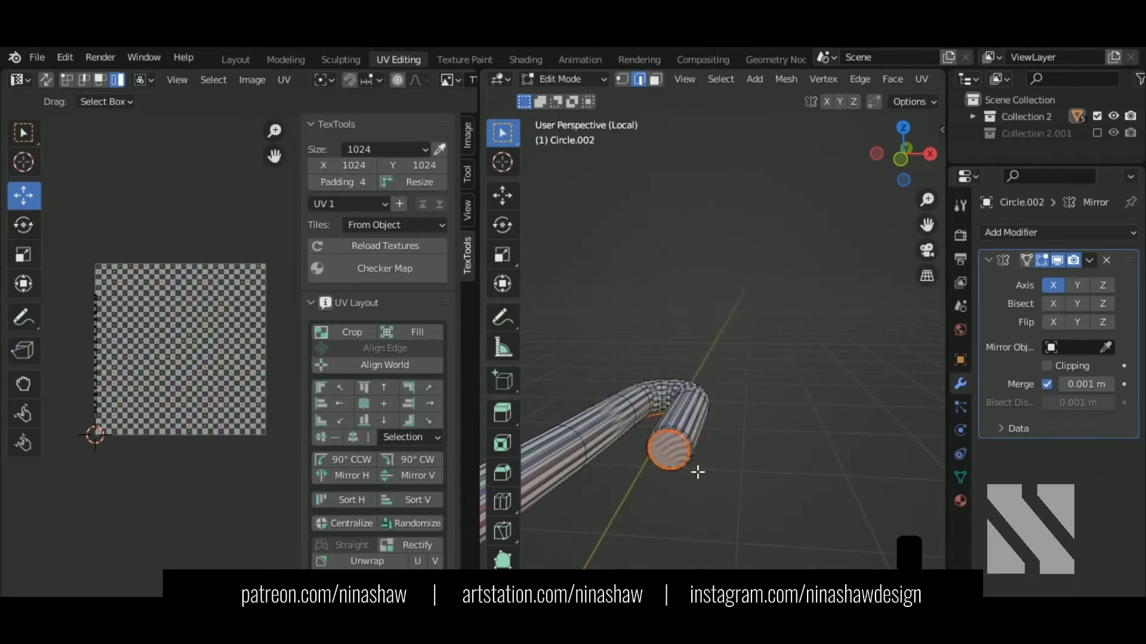
middle_drag(692, 466, 714, 312)
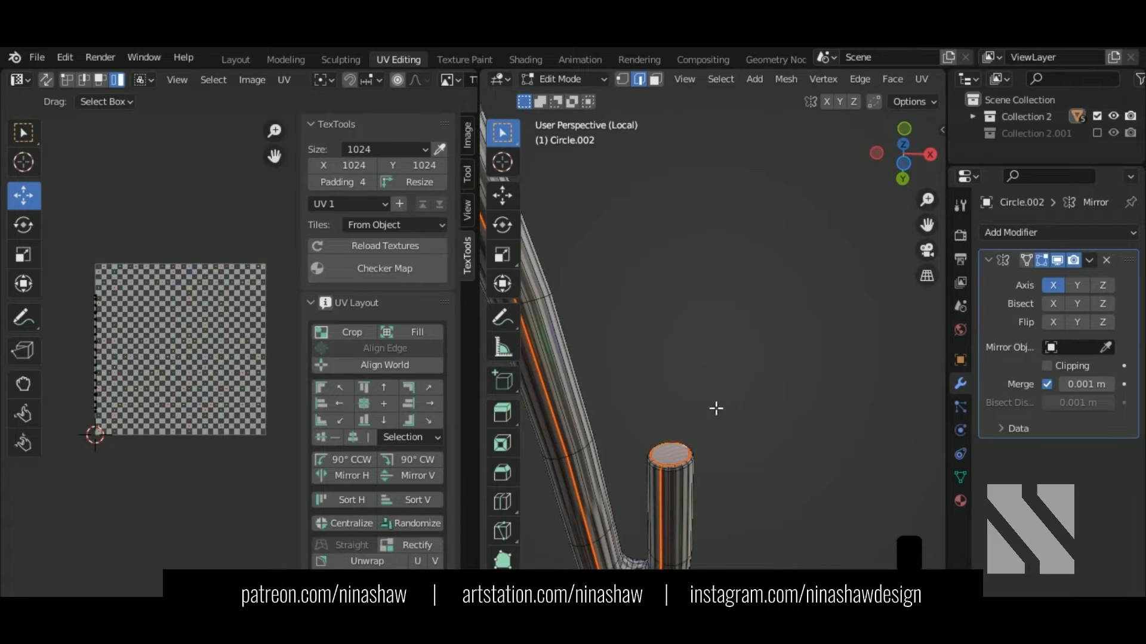
key(ctrl+z)
key(ctrl+less)
key(ctrl+z)
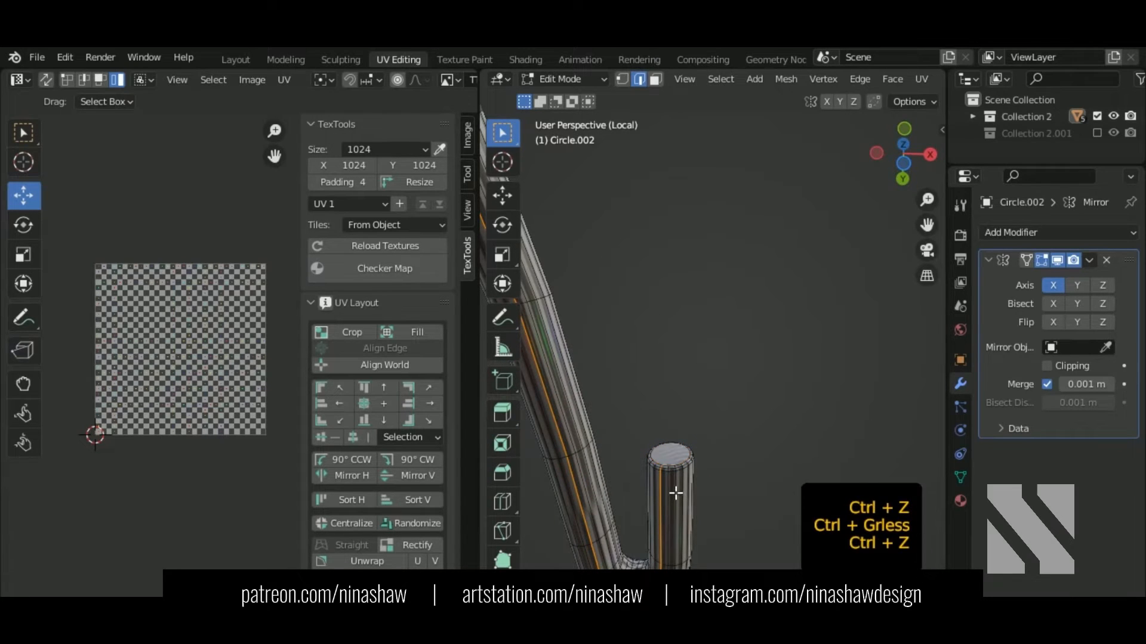
Step: Mark a long lengthwise loop and the end cap loop as seams
alt+shift+click(564, 484)
scroll(699, 527, up, 1)
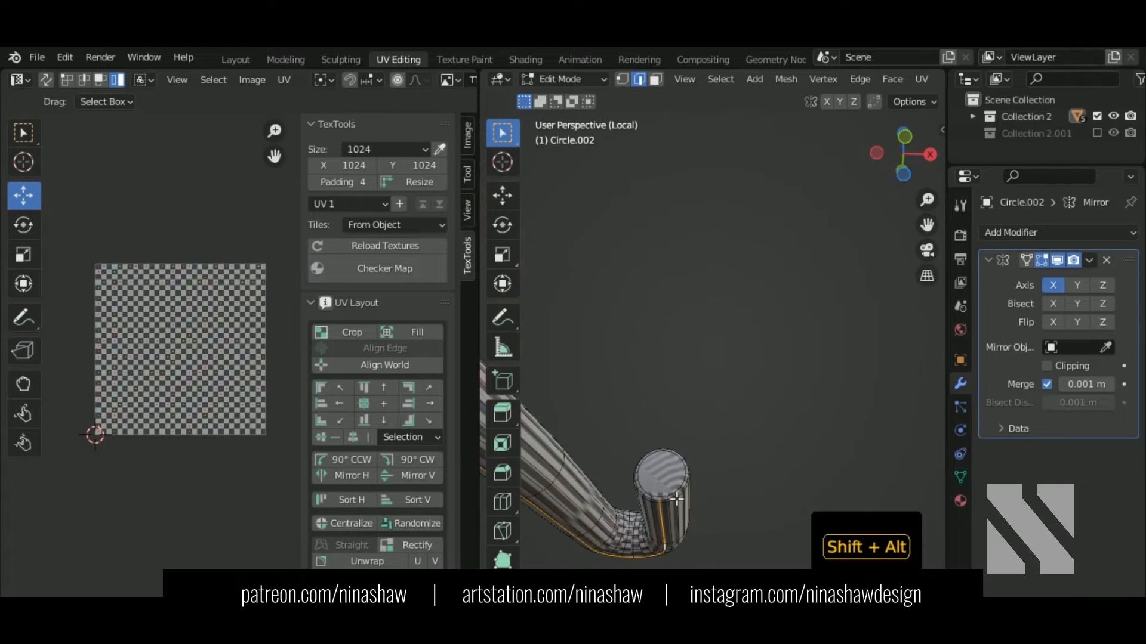
alt+shift+click(678, 495)
right_click(675, 499)
click(663, 455)
mouse_move(702, 484)
middle_down()
mouse_move(710, 490)
mouse_move(697, 467)
middle_up()
Step: Unwrap the whole tube into one long strip and return to Object Mode
key(a)
middle_drag(215, 347, 210, 339)
key(a)
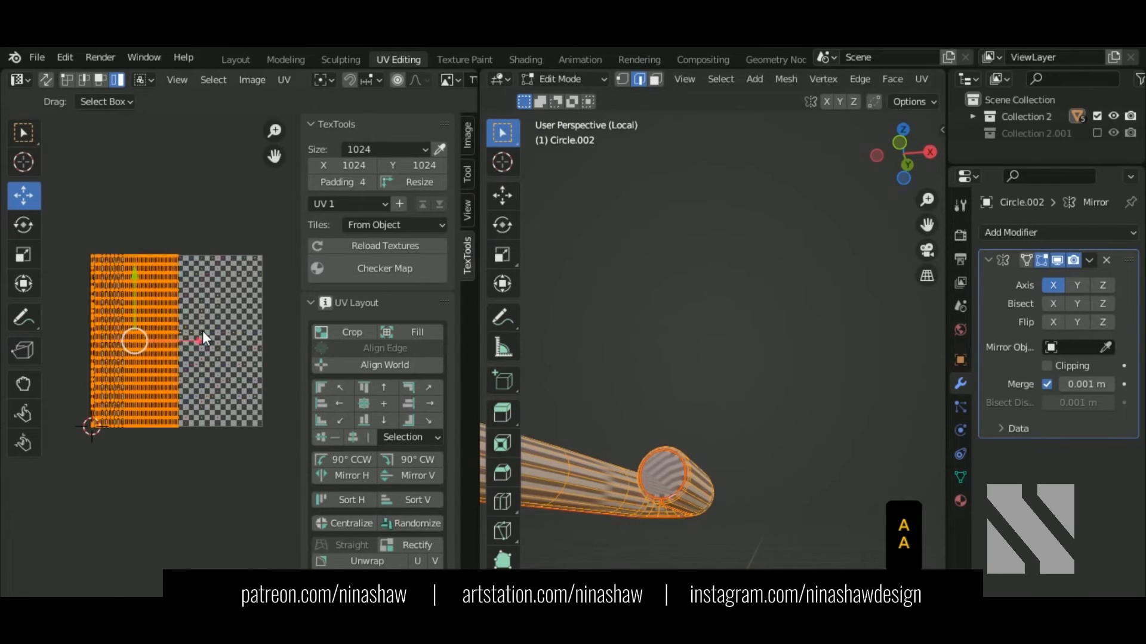
key(u)
click(202, 330)
scroll(711, 541, down, 8)
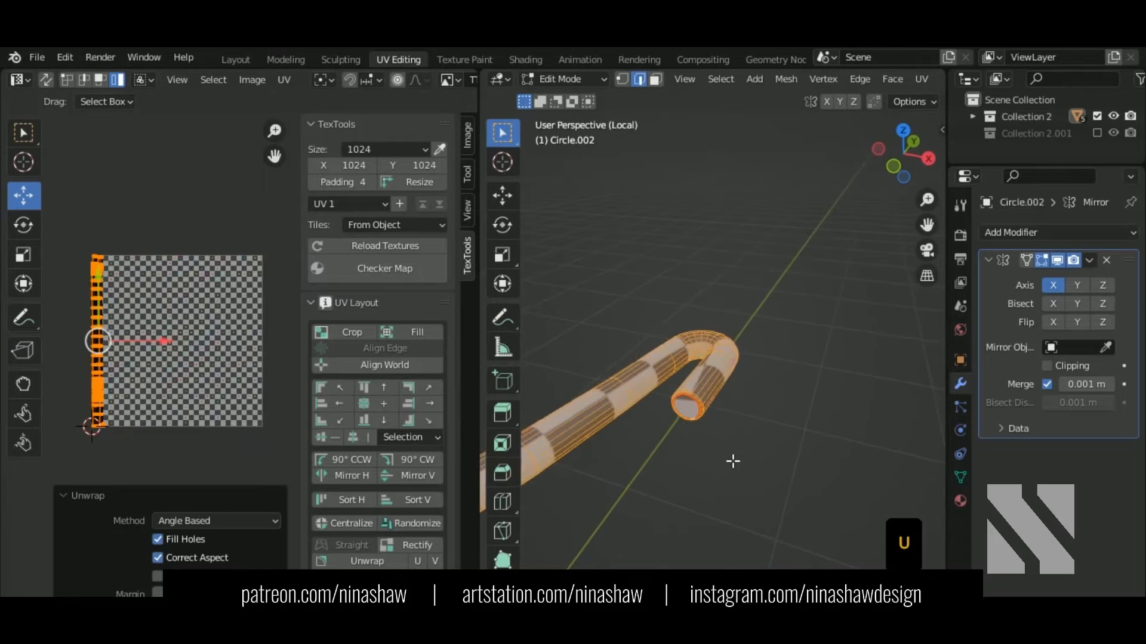
shift+middle_drag(732, 461, 842, 419)
middle_drag(714, 468, 750, 483)
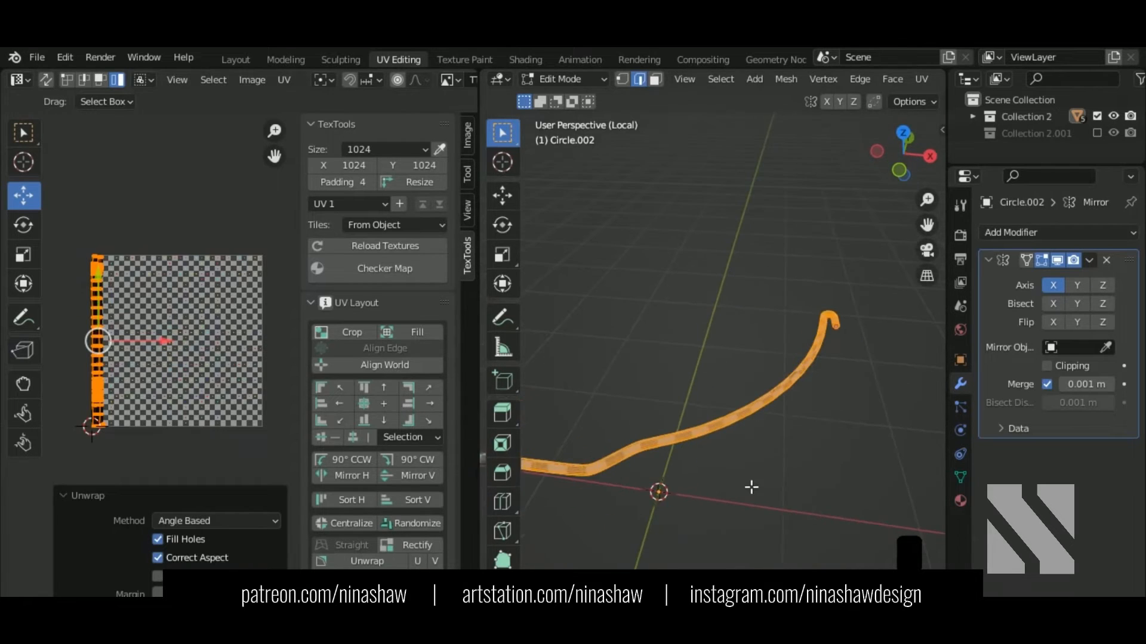
key(Tab)
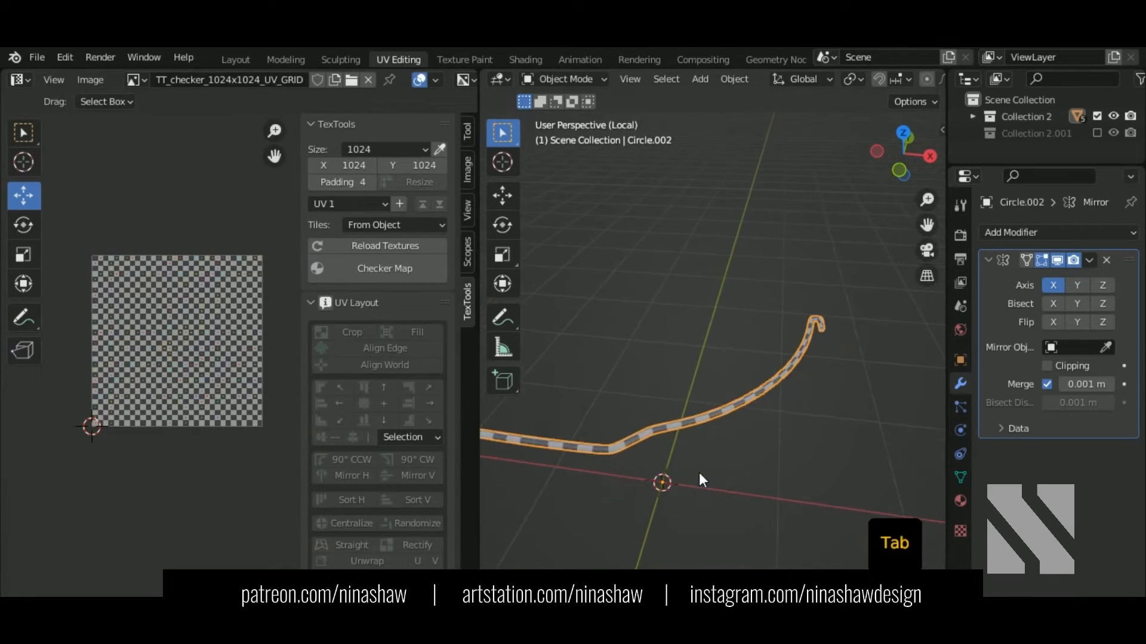
Step: Enter Edit Mode on the handle grip Circle.003 and isolate it
key(KP_Divide)
middle_drag(686, 453, 672, 392)
scroll(674, 392, up, 3)
key(Tab)
shift+middle_drag(624, 511, 681, 393)
key(KP_Divide)
scroll(775, 379, up, 2)
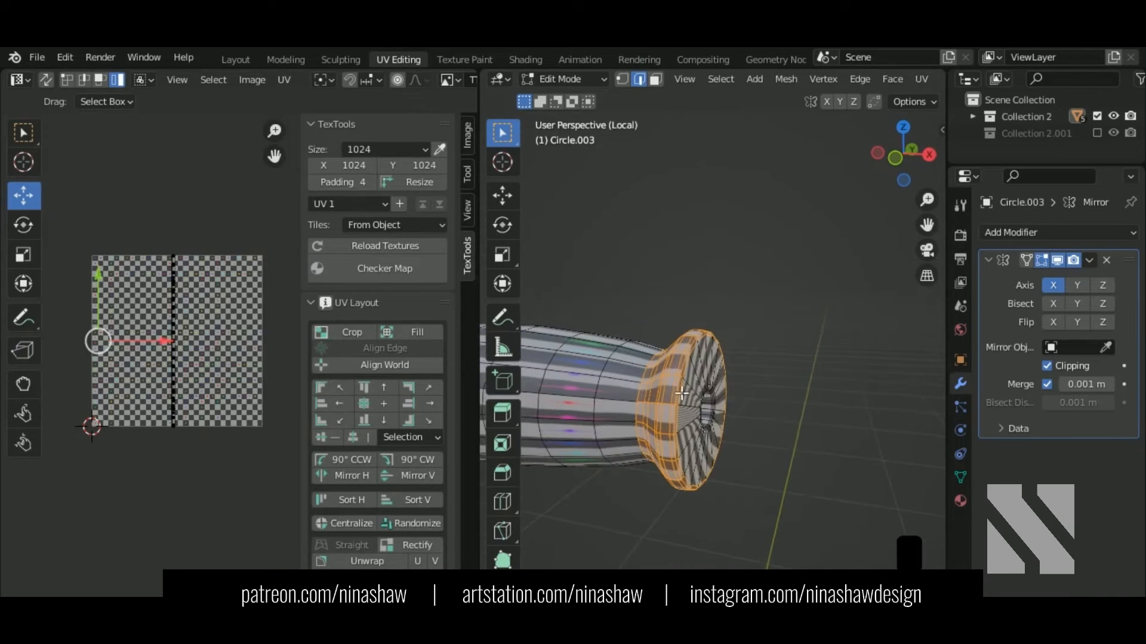
Step: Select the grip's end cap rim loop and mark it as a seam
key(alt+a)
alt+shift+click(720, 439)
shift+middle_drag(722, 441, 621, 421)
scroll(649, 416, up, 1)
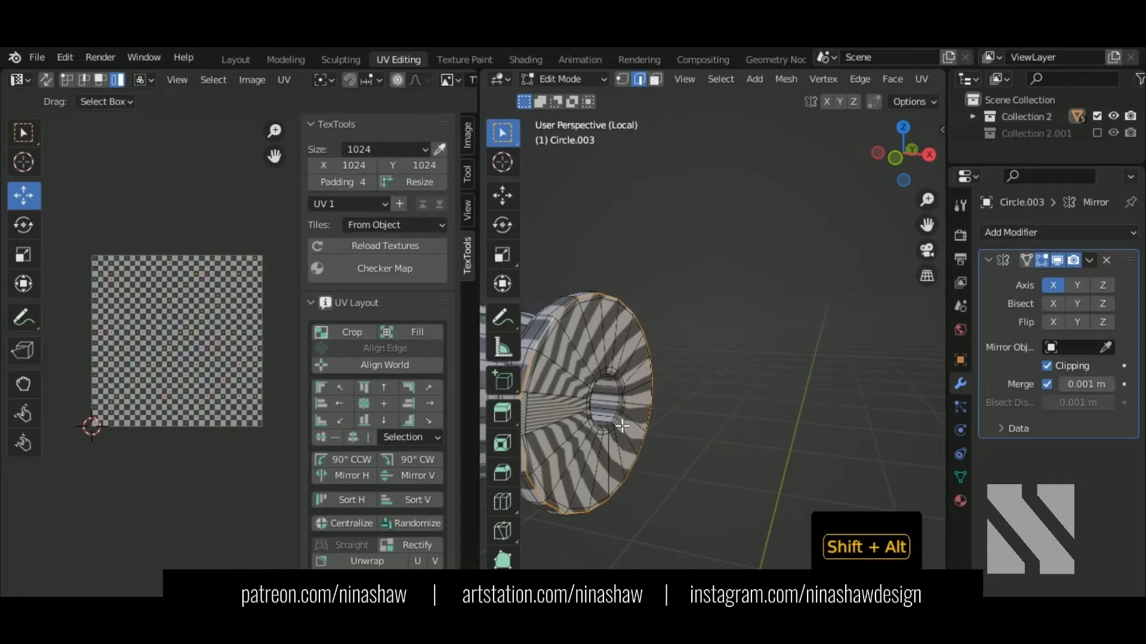
middle_drag(646, 460, 1050, 259)
middle_drag(684, 505, 639, 545)
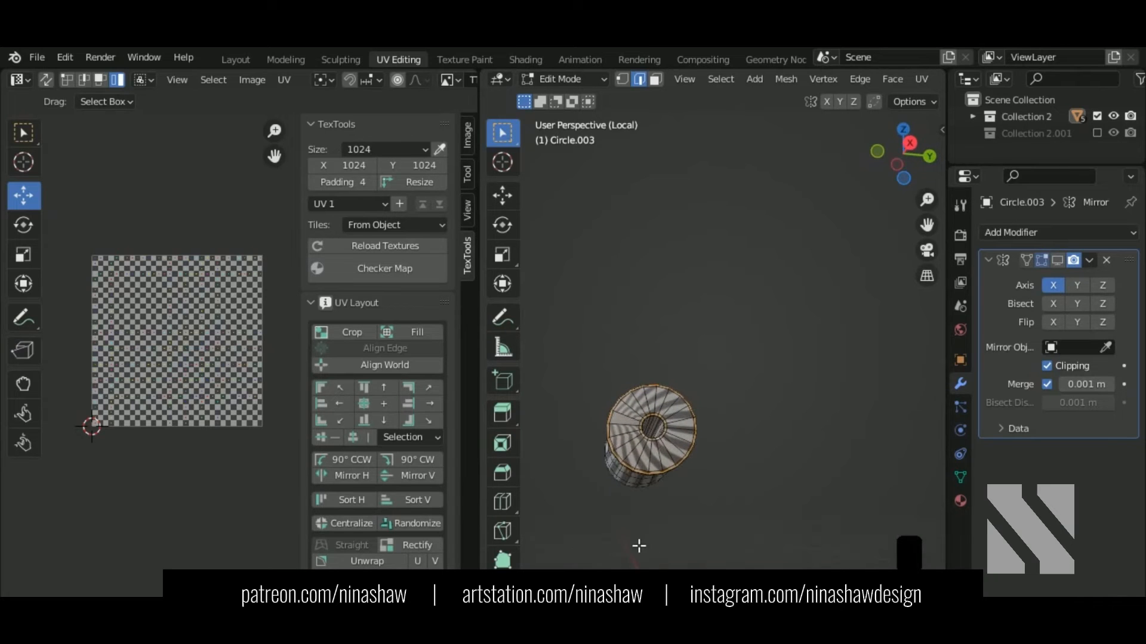
key(KP_3)
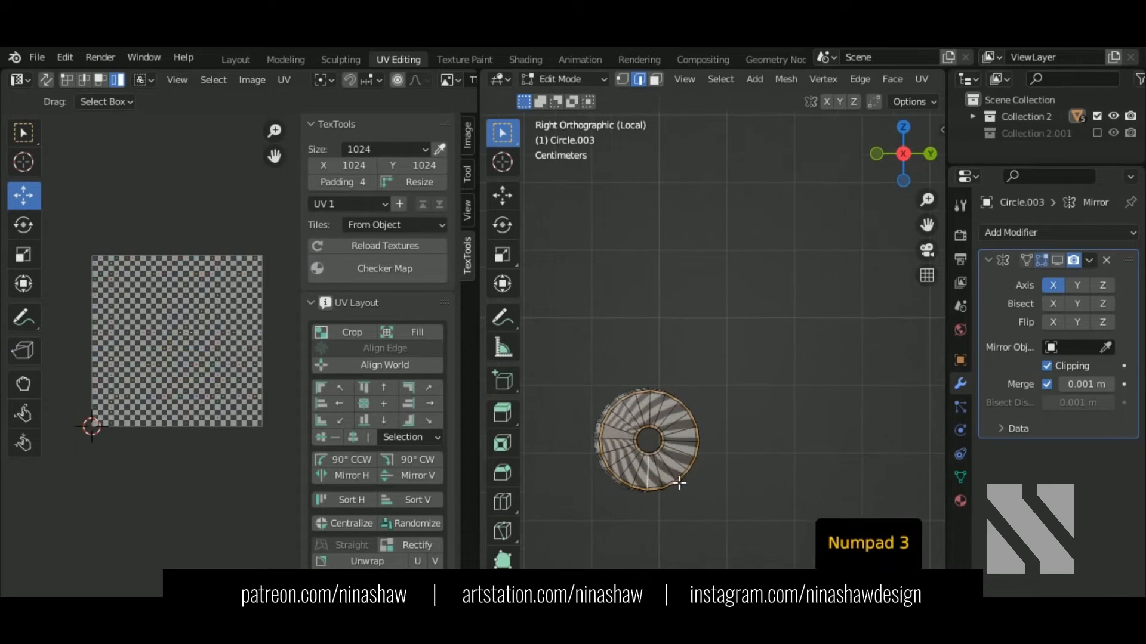
middle_drag(680, 475, 800, 314)
key(ctrl+e)
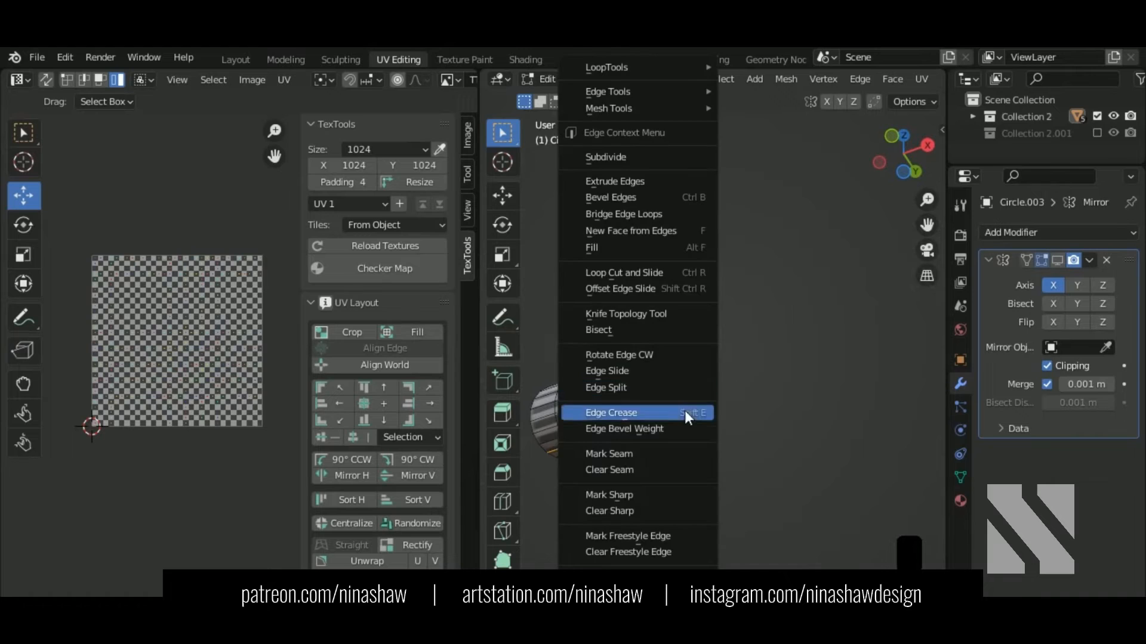
click(676, 456)
Step: Select the whole grip mesh and unwrap it
middle_drag(698, 430, 712, 447)
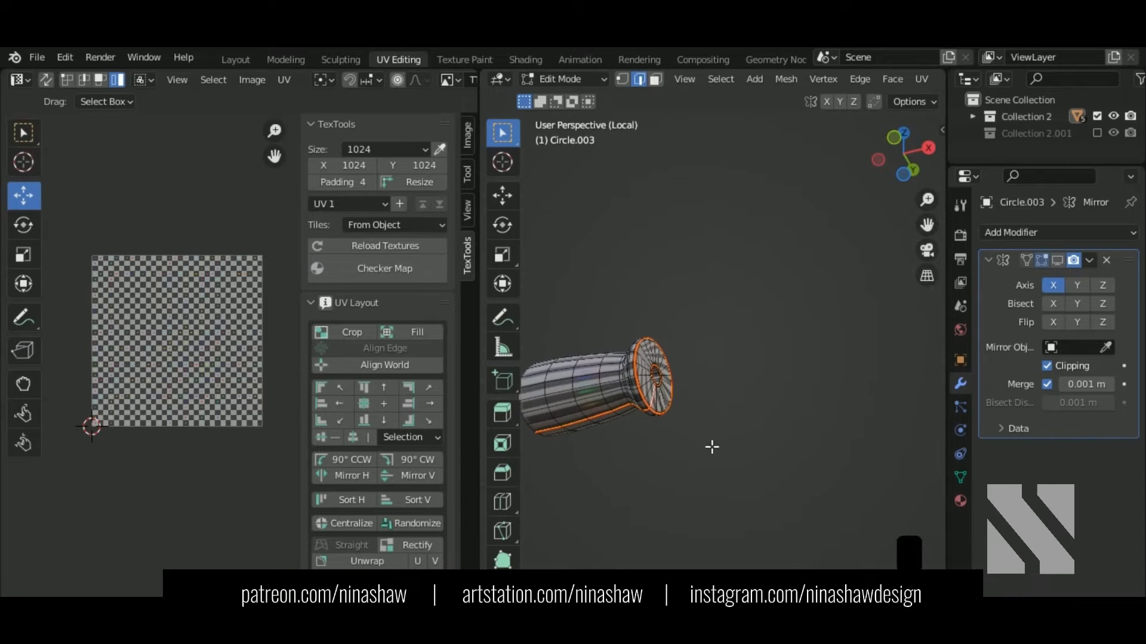
key(a)
key(a)
key(u)
click(232, 409)
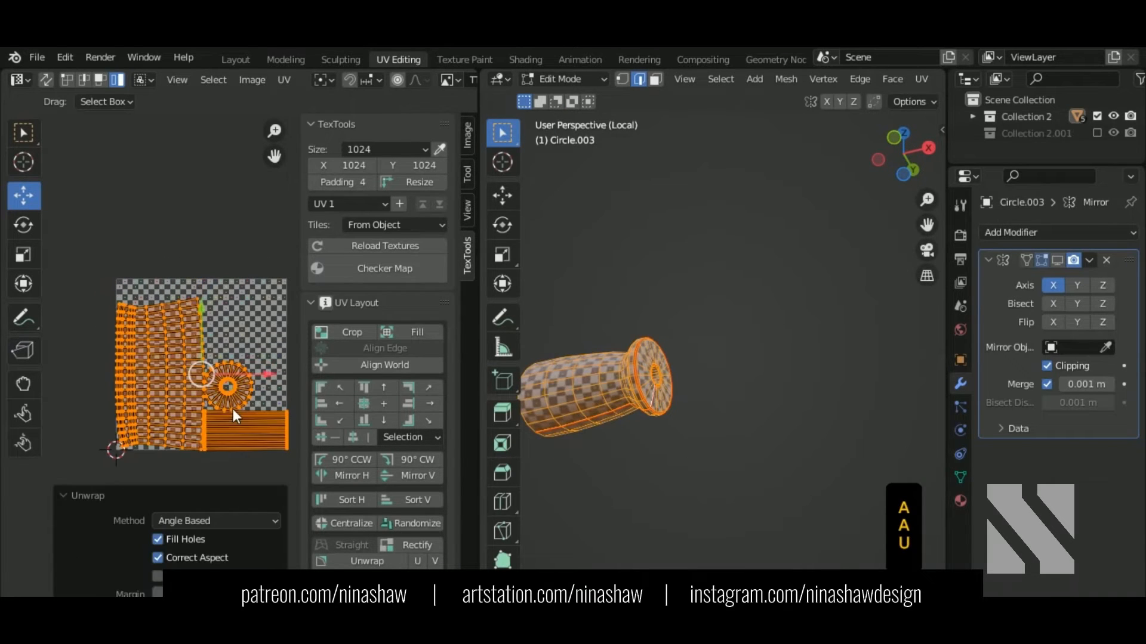
Step: Rectify the long body strip island into a regular grid and return to Object Mode
click(167, 393)
mouse_move(686, 421)
middle_down()
mouse_move(698, 430)
mouse_move(649, 437)
mouse_move(732, 441)
mouse_move(774, 406)
mouse_move(704, 411)
middle_up()
click(426, 544)
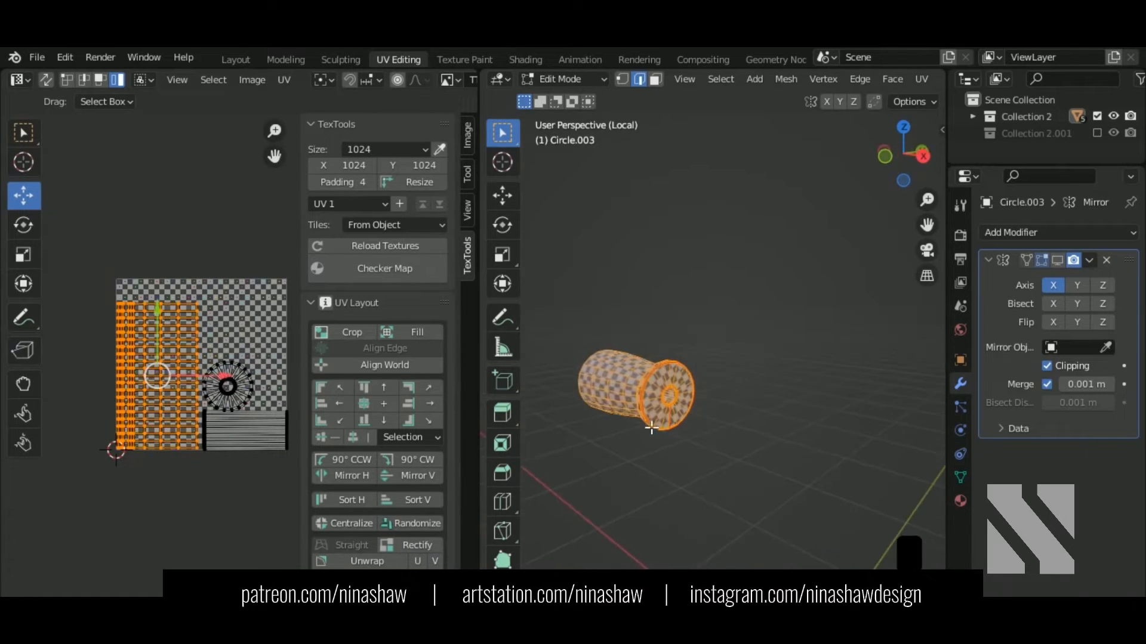
scroll(245, 355, down, 1)
key(Tab)
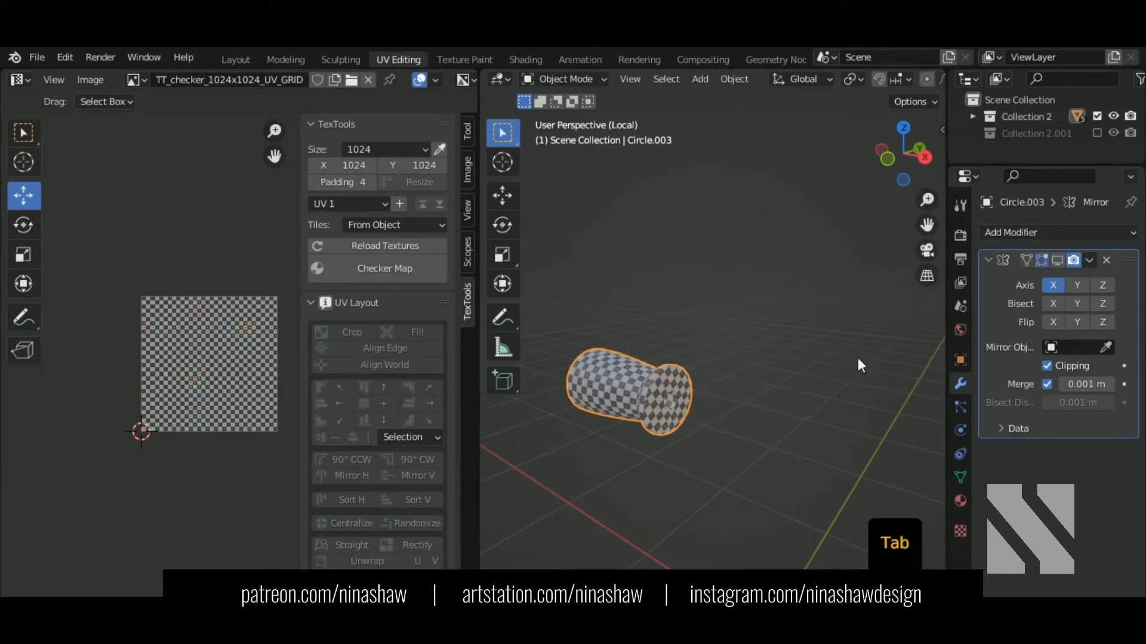
Step: Apply the grip's Mirror modifier and re-unwrap the full mirrored grip
click(1089, 260)
click(1086, 263)
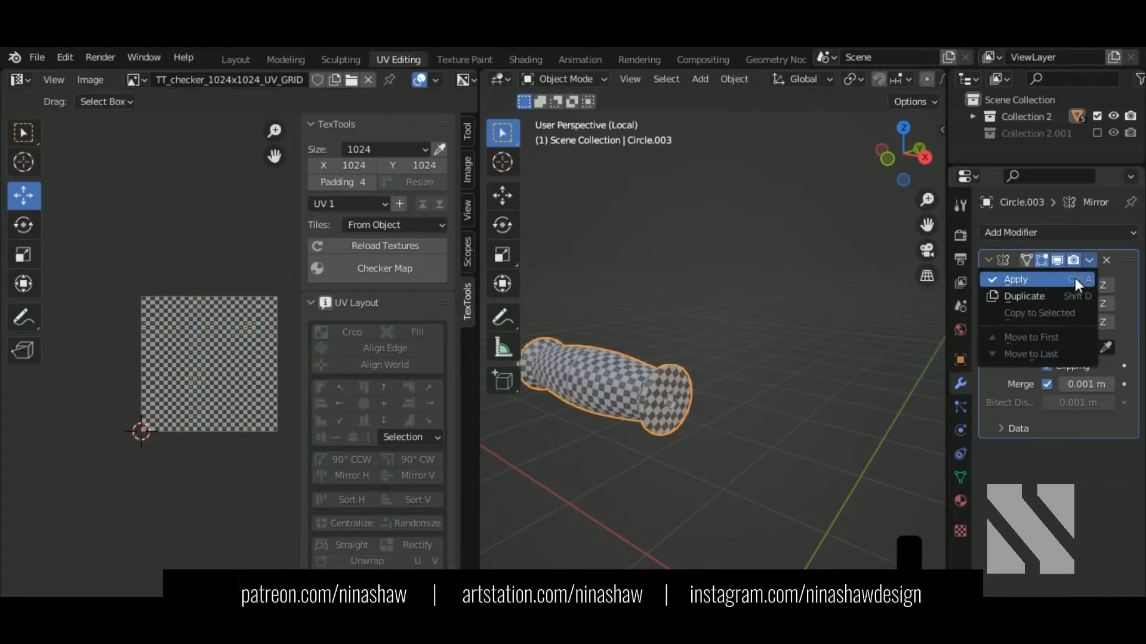
click(1076, 279)
key(Tab)
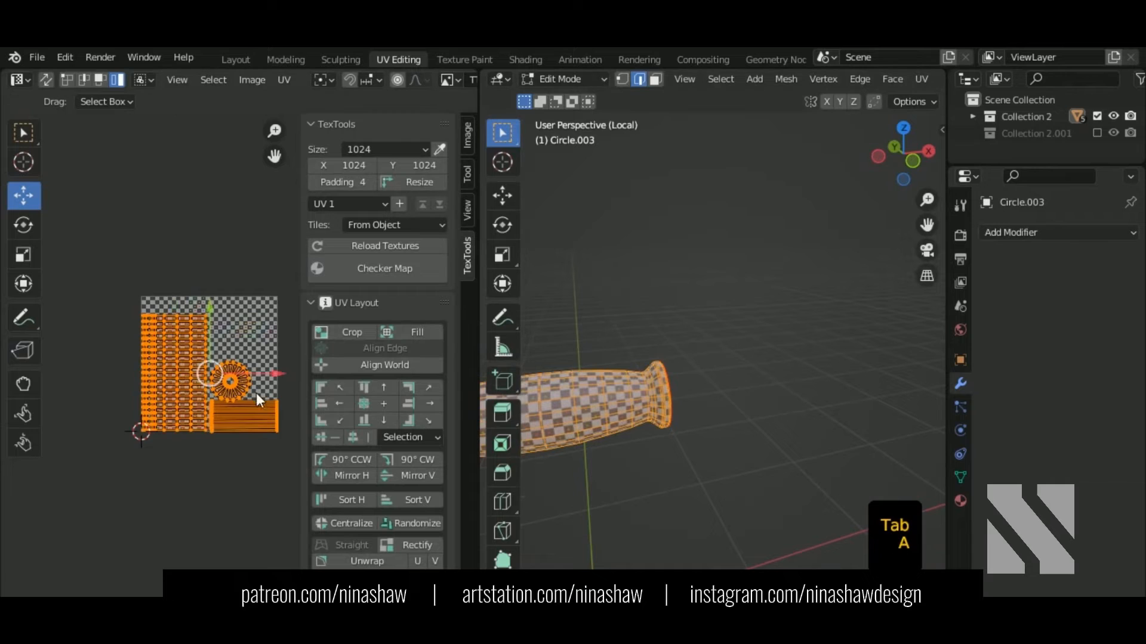
right_click(228, 374)
click(218, 318)
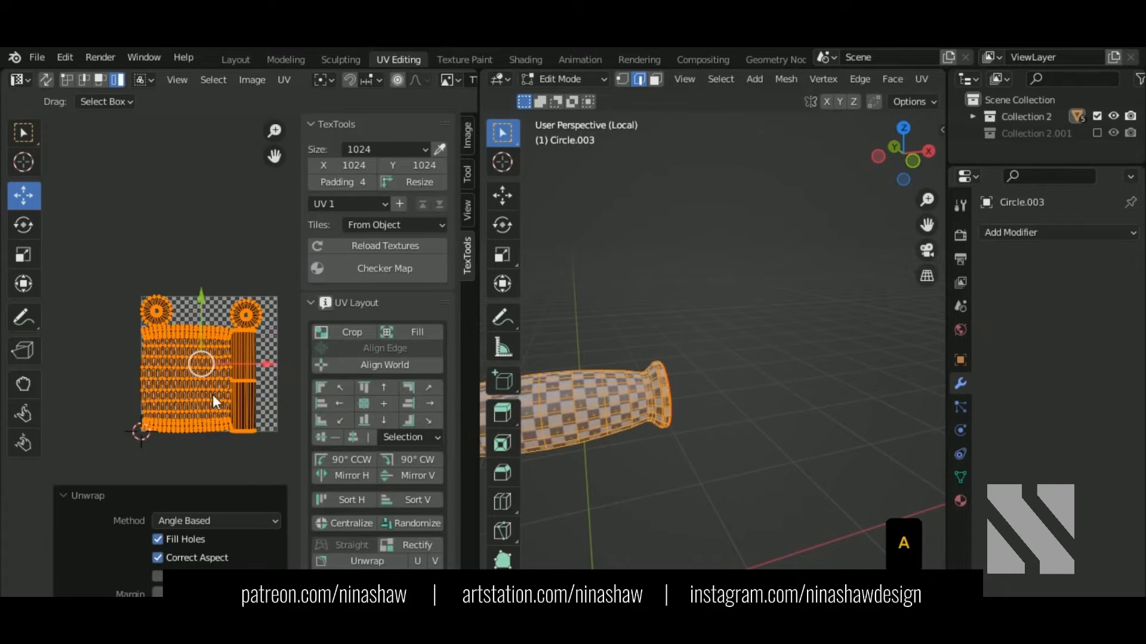
Step: Scale the grip's UV islands down to 0.368, then show the whole bucket in Object Mode
shift+middle_drag(674, 447, 761, 414)
key(s)
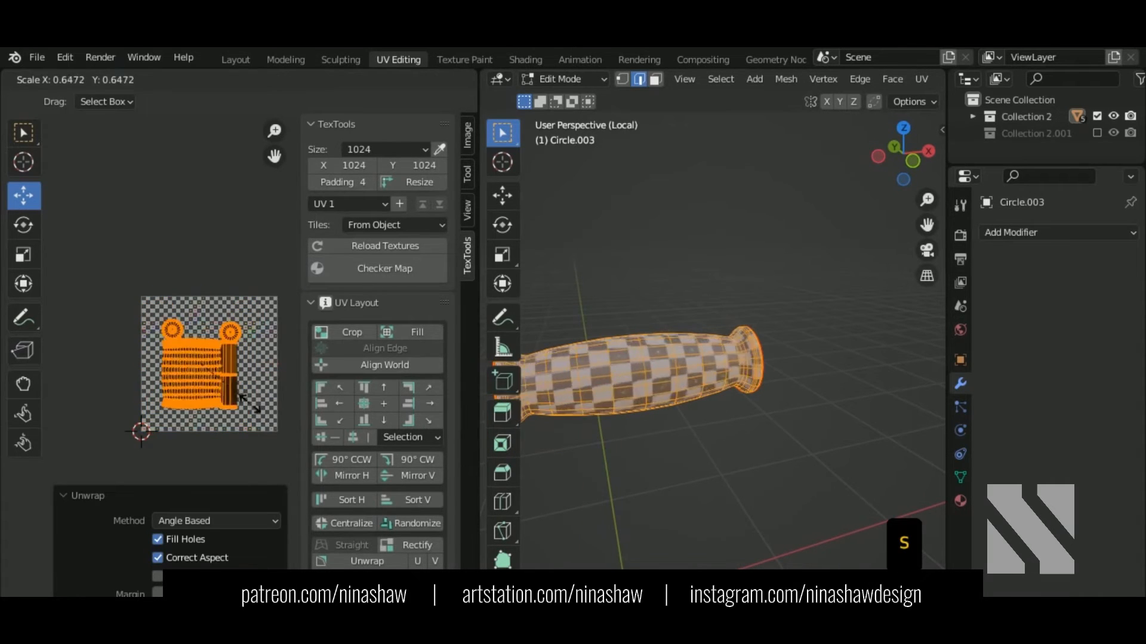
click(216, 374)
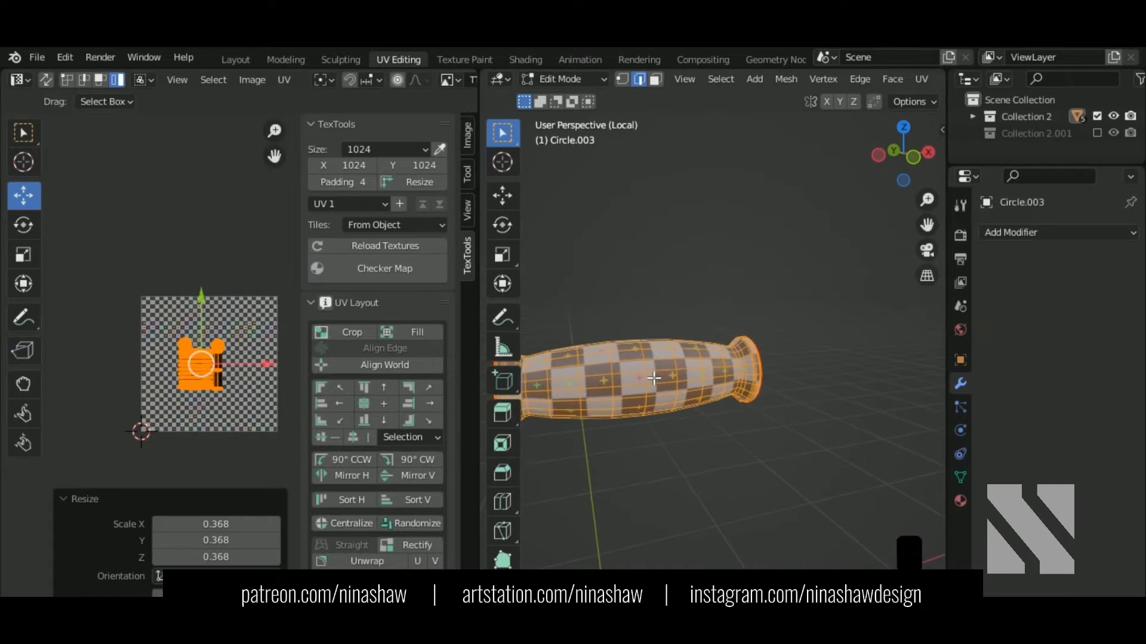
key(KP_Divide)
key(Tab)
middle_drag(721, 353, 647, 365)
shift+middle_drag(648, 365, 587, 358)
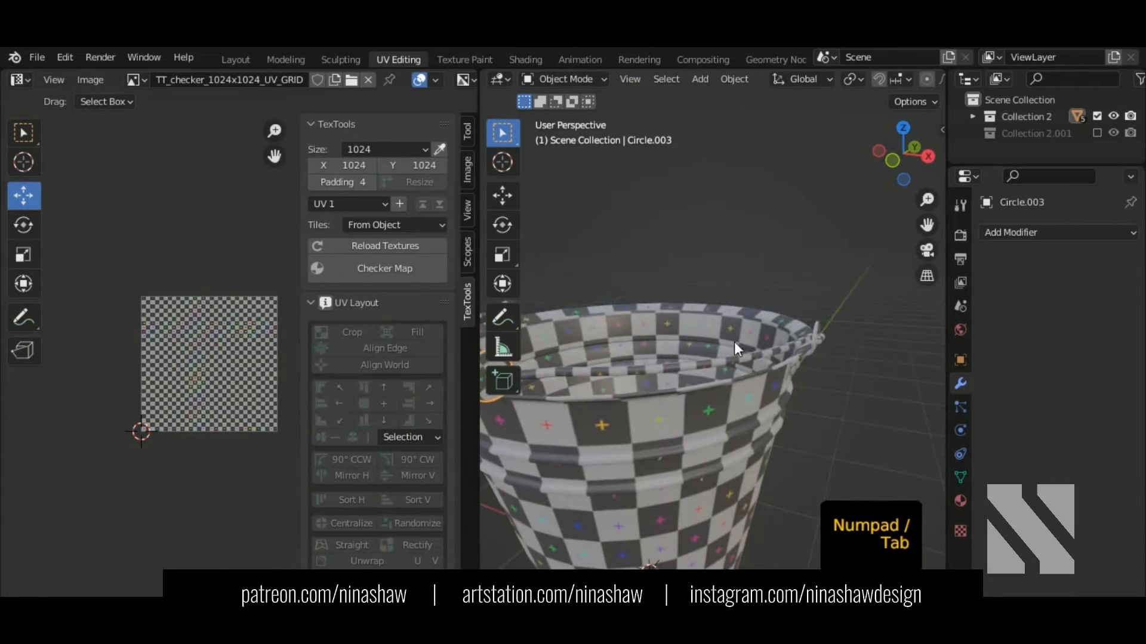
Step: Isolate the bracket piece Cylinder.004 and enter Edit Mode on it
middle_drag(734, 342, 704, 346)
shift+middle_drag(704, 346, 698, 363)
click(654, 408)
key(KP_Divide)
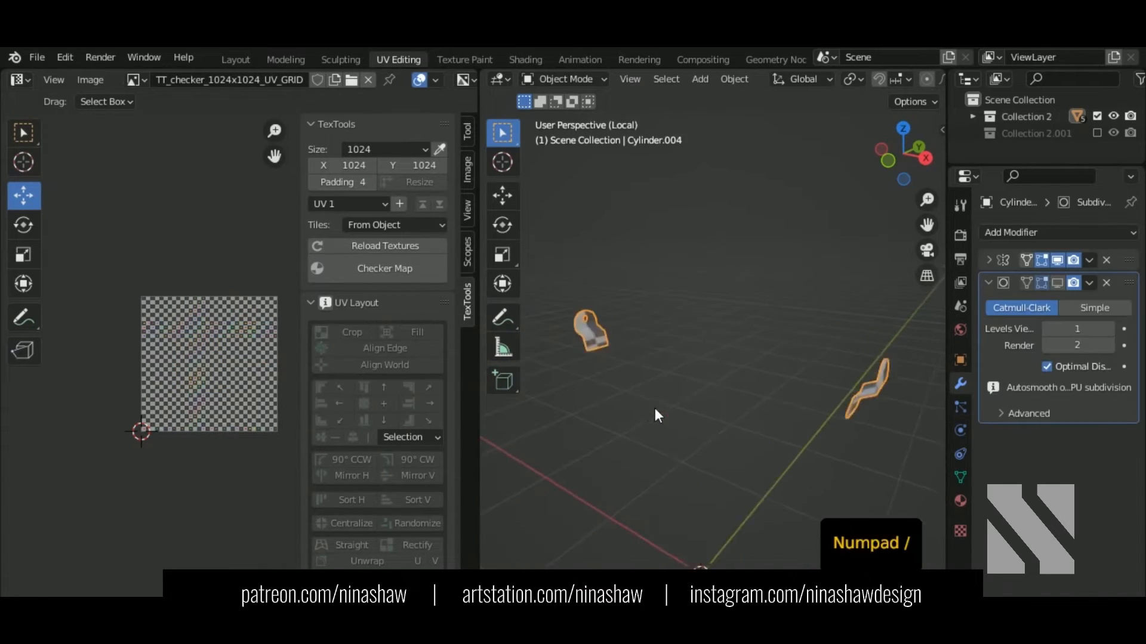
scroll(752, 310, up, 3)
key(Tab)
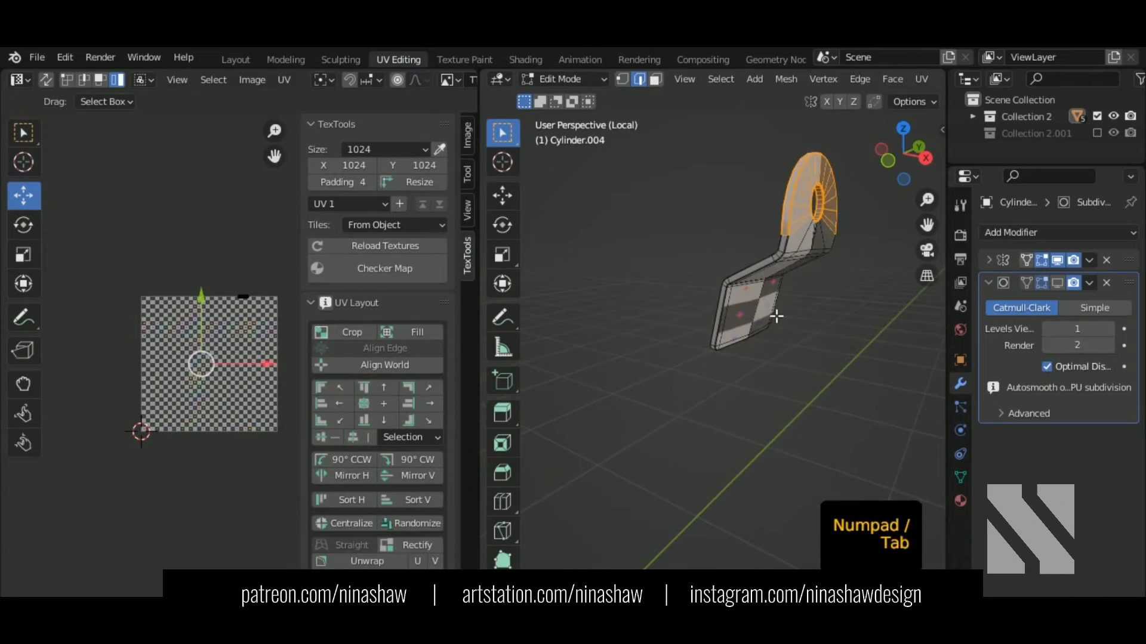
Step: Delete the bracket's Subdivision modifier and select the outer rim face loop
shift+middle_drag(772, 312, 665, 441)
click(1106, 283)
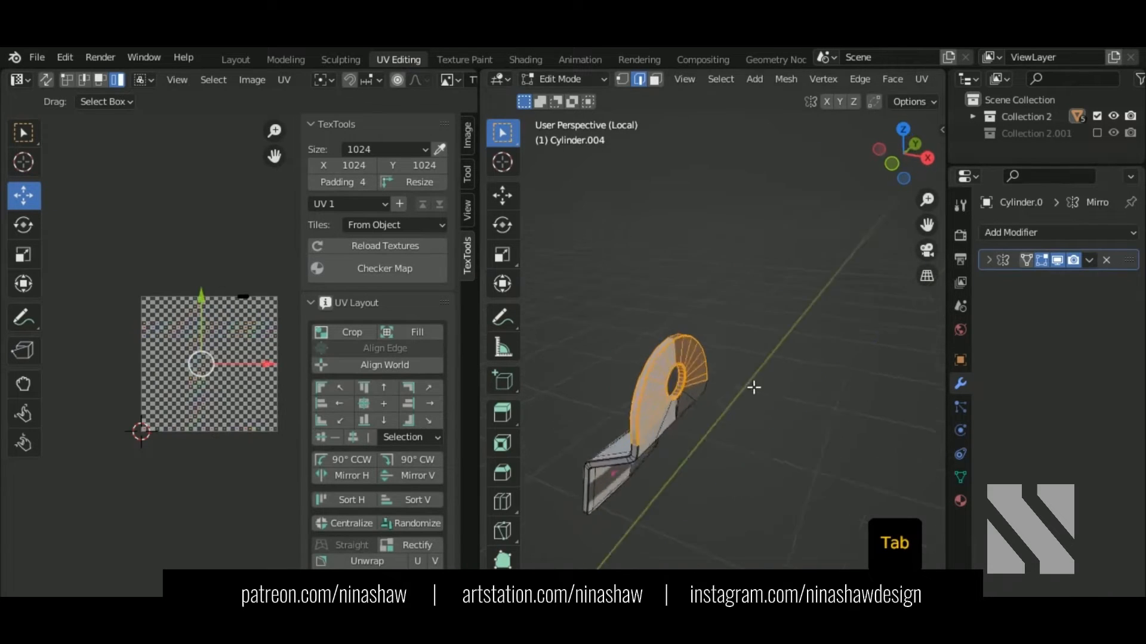
scroll(747, 386, up, 3)
alt+shift+click(611, 406)
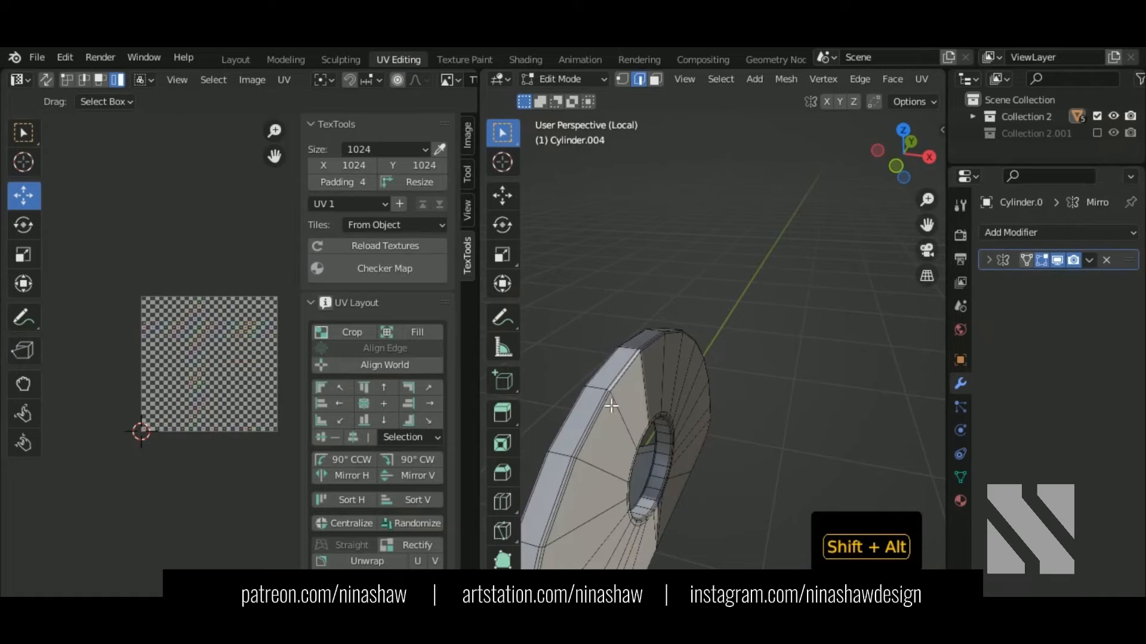
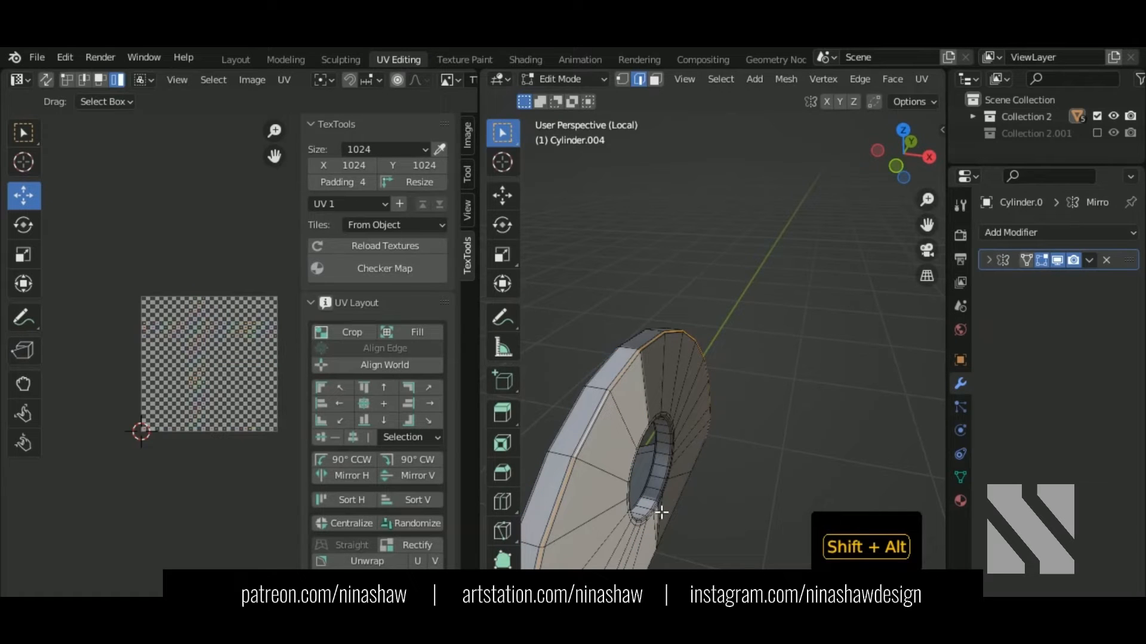
Step: Select the handle's hole edge loop, outer rim loop and a short side edge
middle_drag(664, 519, 739, 406)
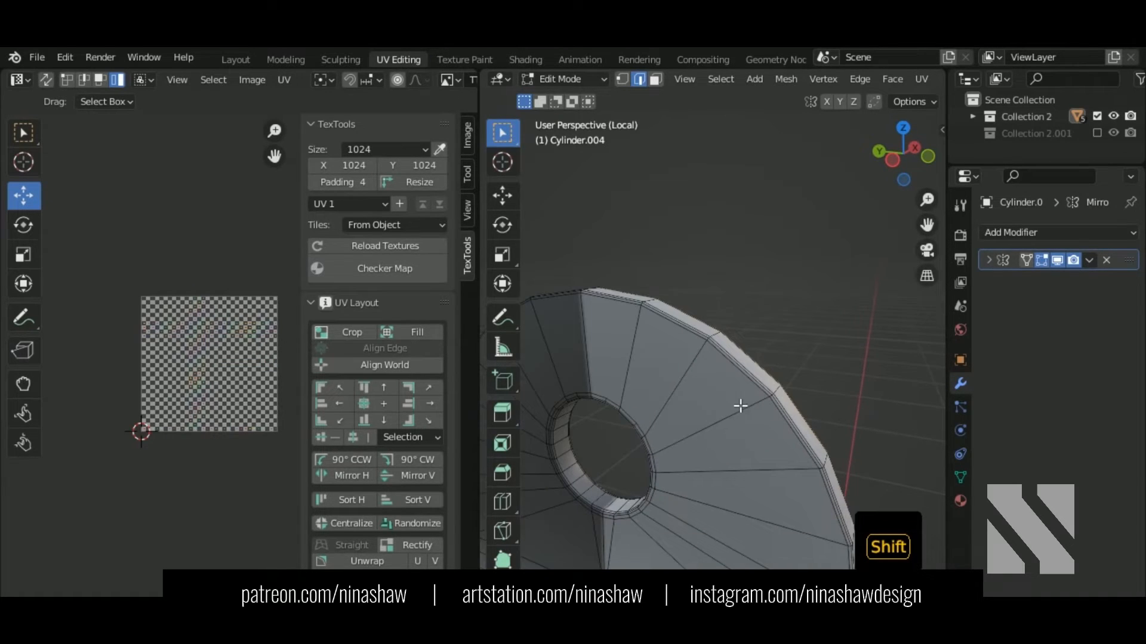
alt+shift+click(590, 508)
scroll(675, 440, down, 4)
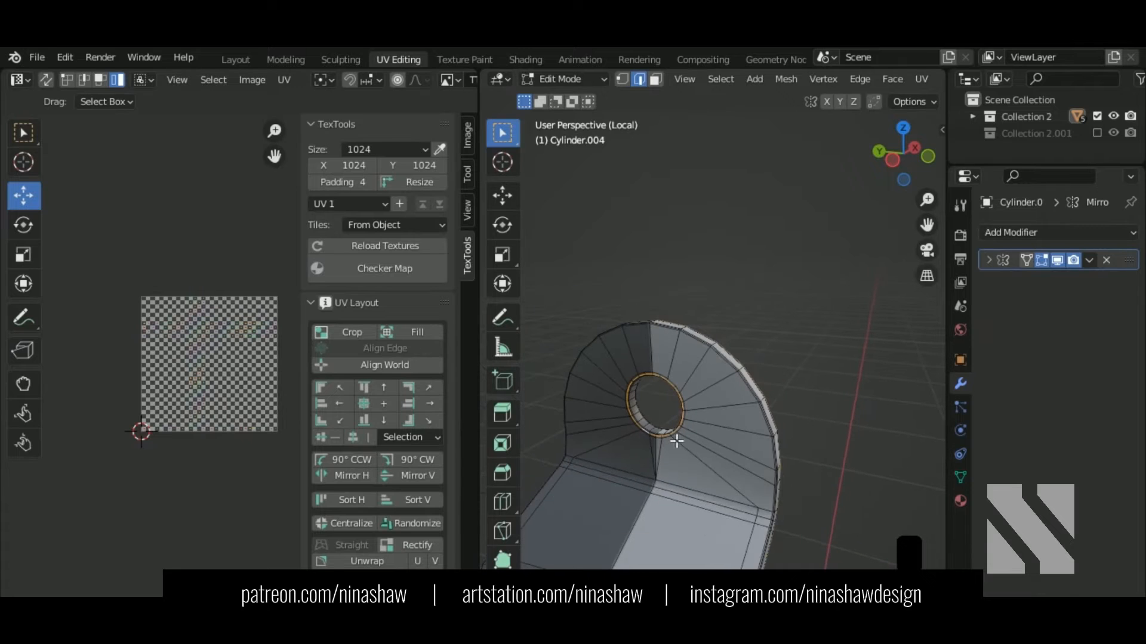
scroll(734, 358, up, 5)
alt+shift+click(738, 362)
scroll(742, 376, down, 7)
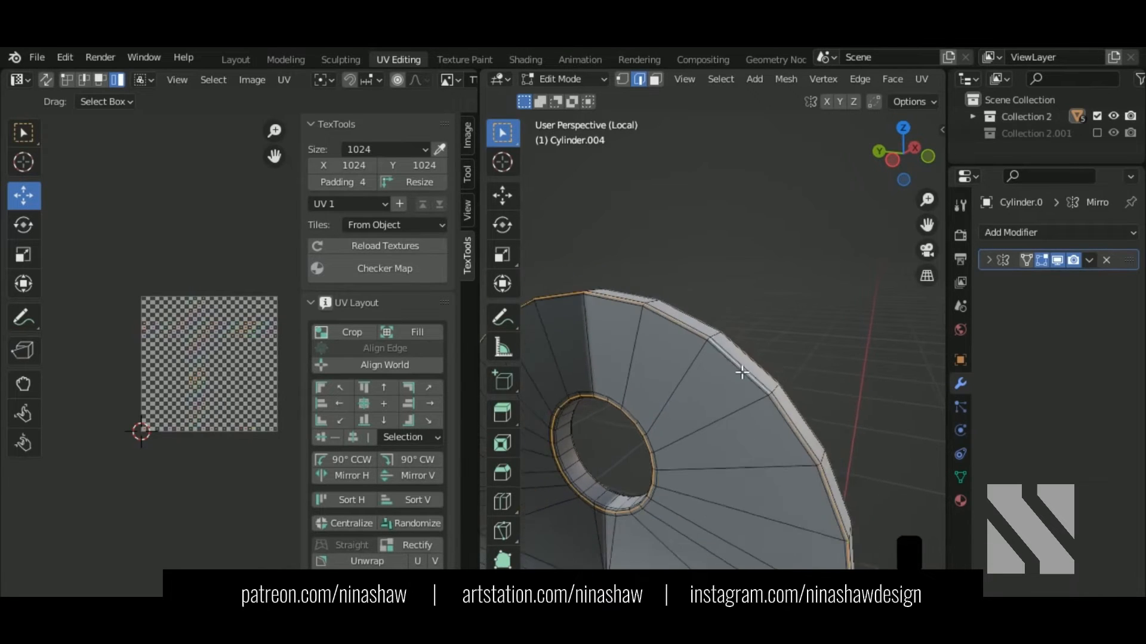
shift+middle_drag(716, 459, 711, 328)
middle_drag(658, 473, 704, 424)
scroll(704, 424, up, 6)
shift+middle_drag(686, 483, 755, 525)
shift+click(708, 396)
key(ctrl+z)
shift+click(679, 446)
Step: Mark the selected handle edges as UV seams
scroll(681, 440, down, 8)
shift+middle_drag(768, 317, 779, 534)
scroll(693, 322, up, 5)
scroll(675, 344, up, 2)
shift+middle_drag(675, 353, 757, 401)
scroll(801, 468, up, 3)
scroll(758, 402, up, 2)
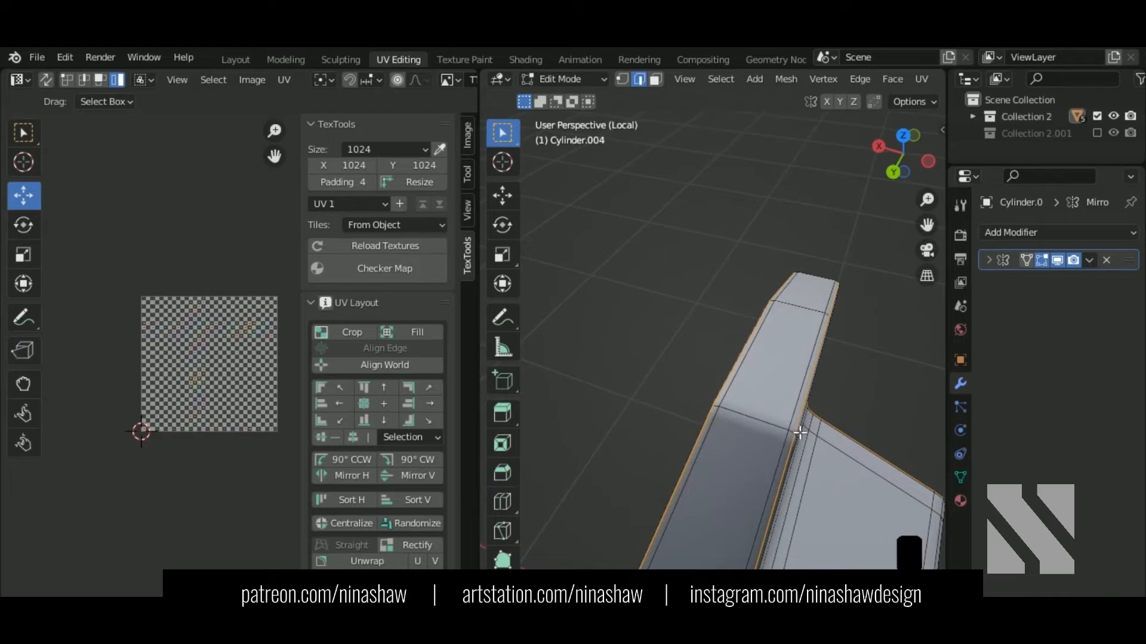
right_click(739, 413)
click(698, 454)
Step: Find the wrongly seamed edge on the handle's ring and clear its seam
scroll(740, 437, down, 8)
key(a)
middle_drag(739, 437, 706, 269)
scroll(747, 372, up, 10)
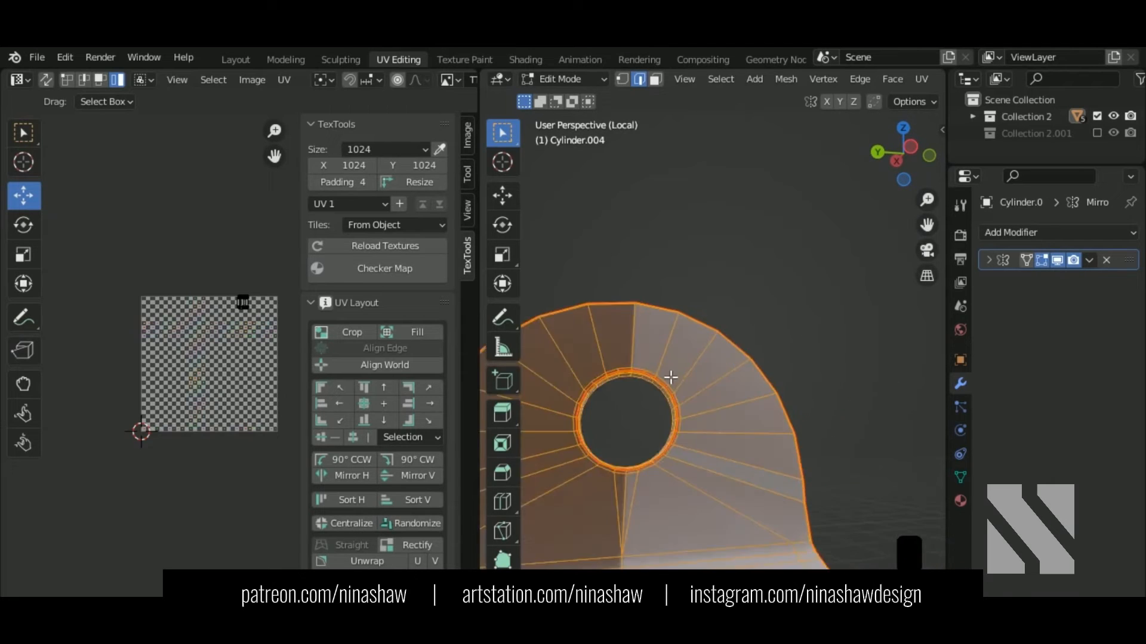
middle_drag(726, 429, 722, 345)
scroll(722, 345, up, 2)
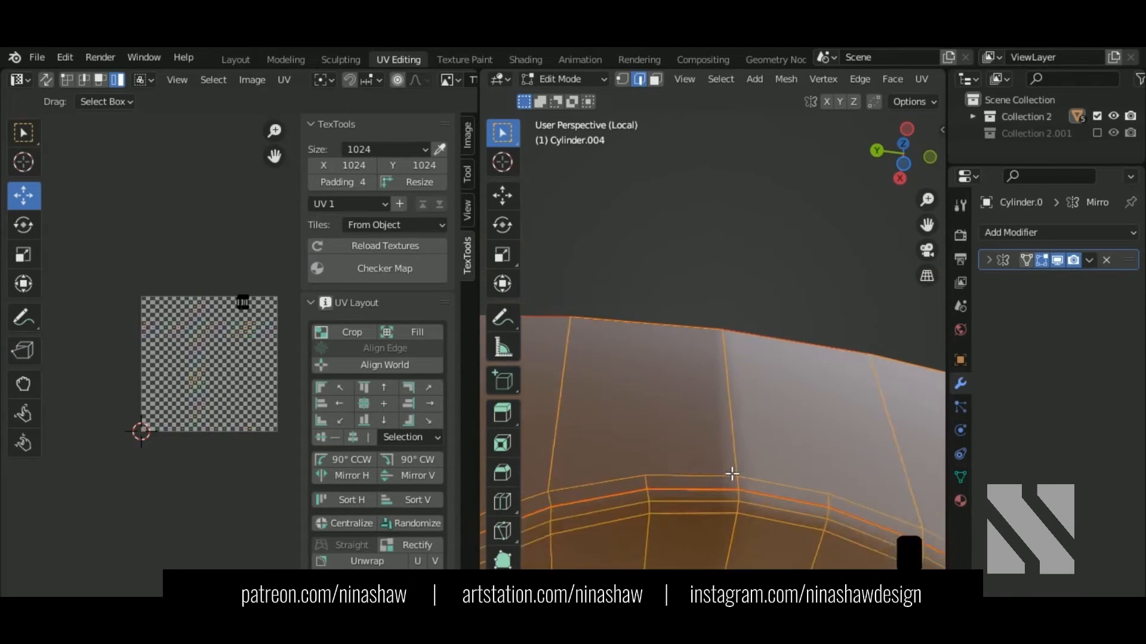
shift+middle_drag(731, 473, 731, 377)
click(722, 386)
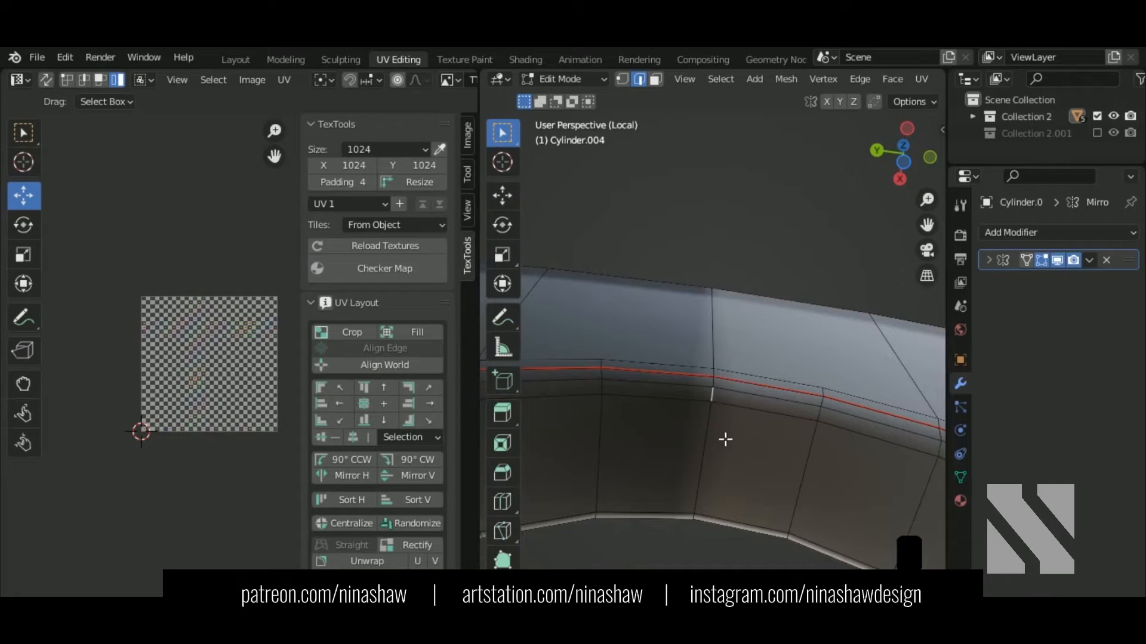
middle_drag(725, 439, 897, 536)
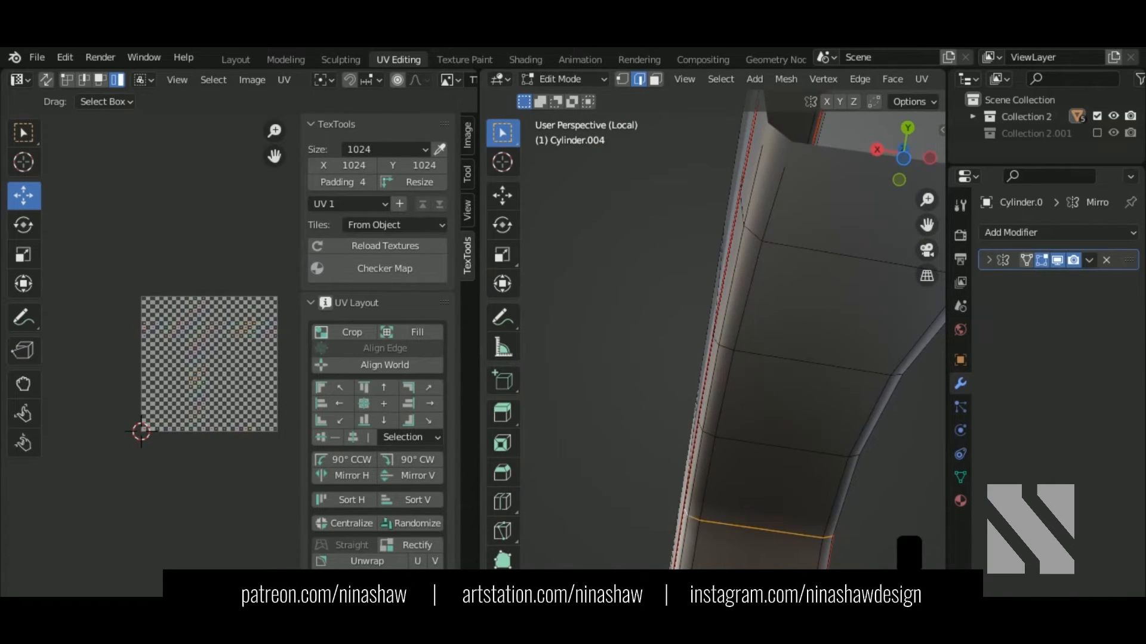
right_click(690, 464)
click(690, 466)
middle_drag(706, 475, 704, 486)
Step: Unwrap the whole Cylinder.004 handle mesh along its seams
key(a)
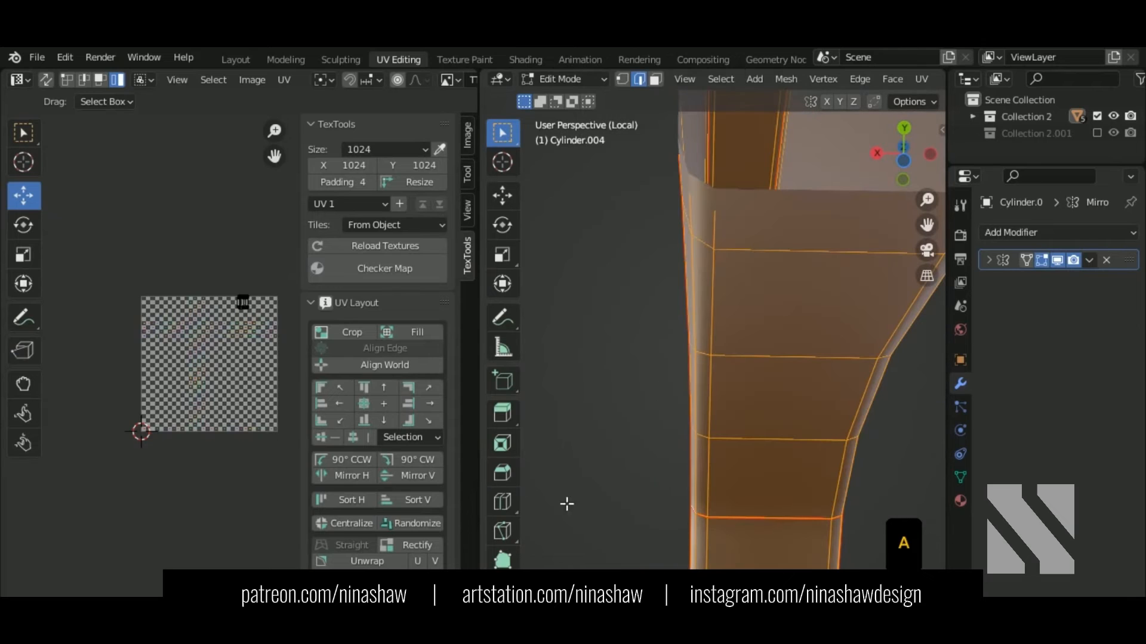
key(a)
key(u)
click(224, 411)
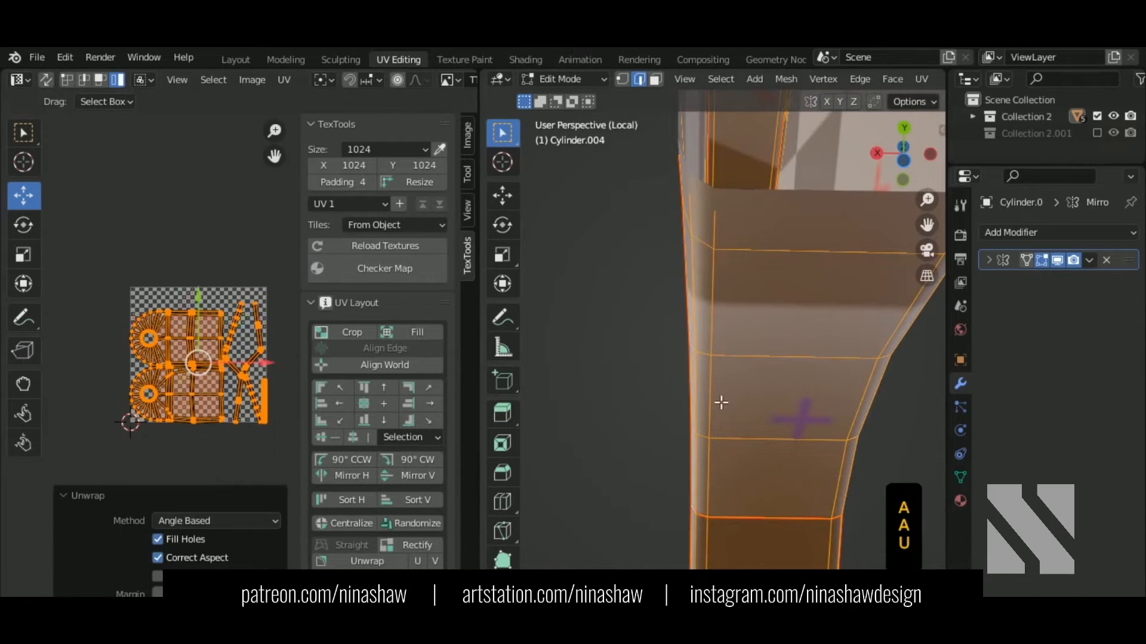
middle_drag(721, 403, 800, 386)
Step: Straighten the zigzag strip island into a vertical strip with Rectify
middle_drag(272, 380, 266, 342)
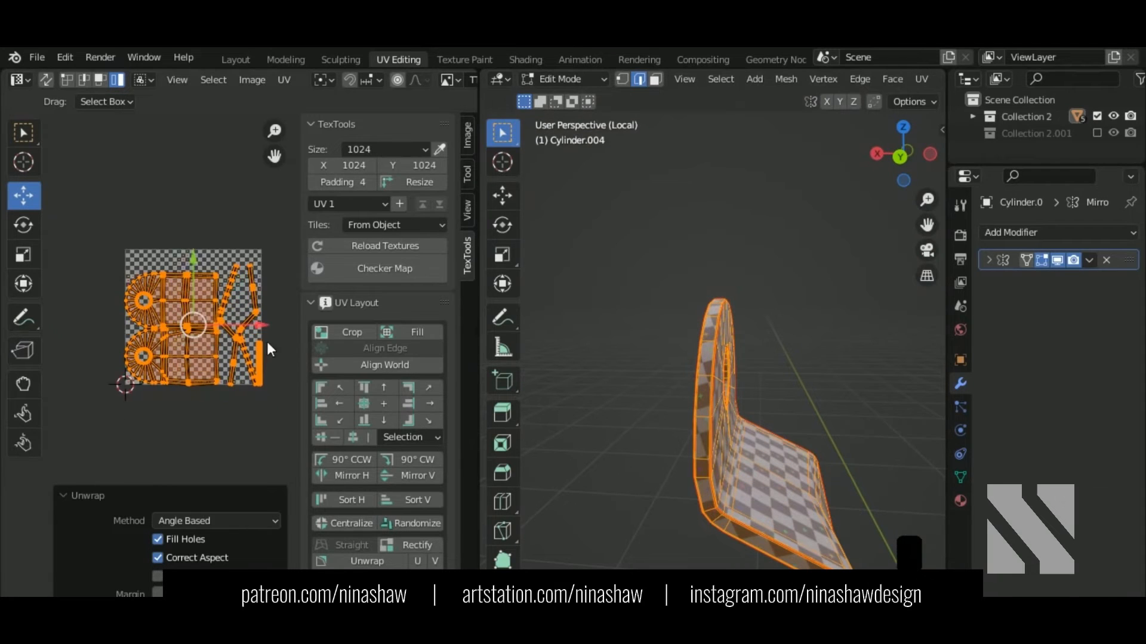
scroll(267, 342, up, 4)
alt+click(229, 338)
middle_drag(696, 398, 656, 423)
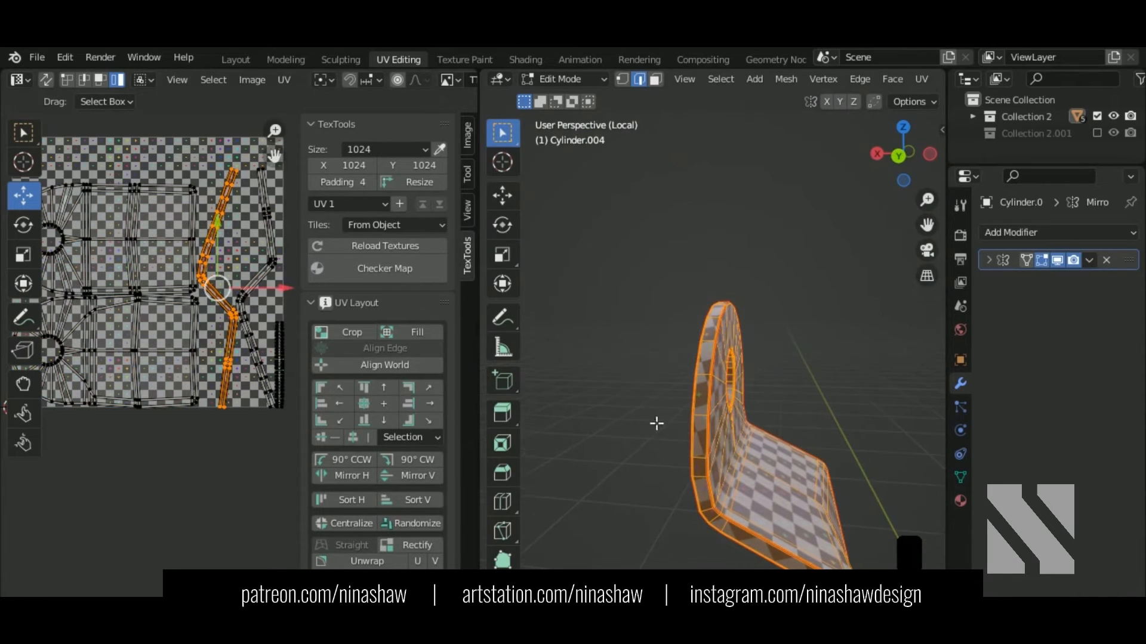
click(426, 543)
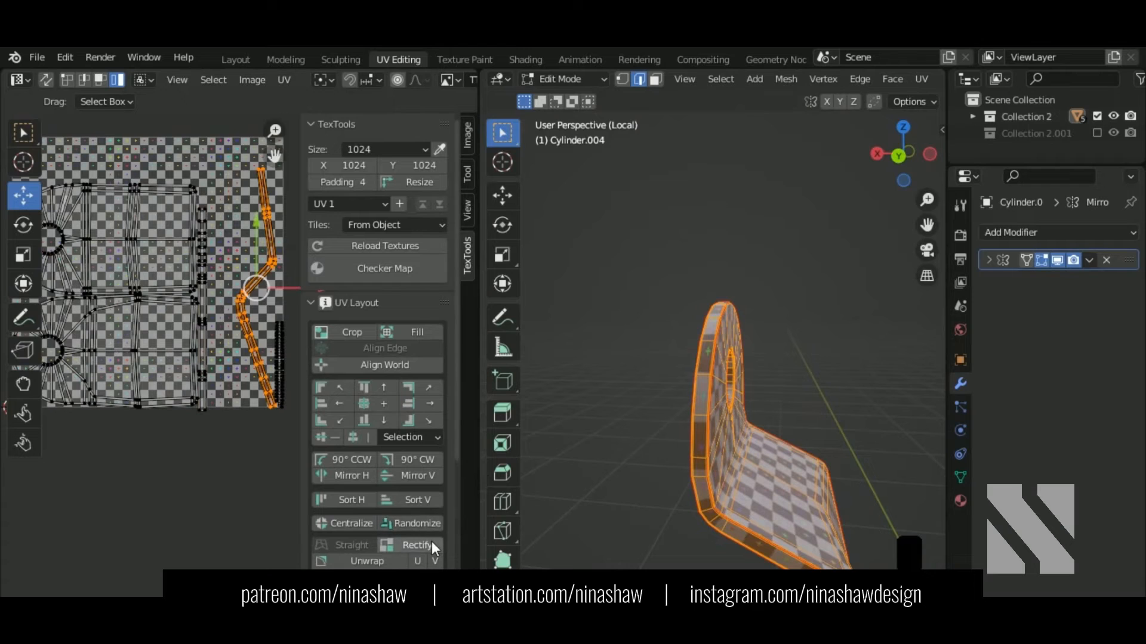
click(432, 543)
scroll(240, 363, down, 5)
Step: Pack the handle's UV islands, scale them to 0.341, and return to the full bucket in Object Mode
key(a)
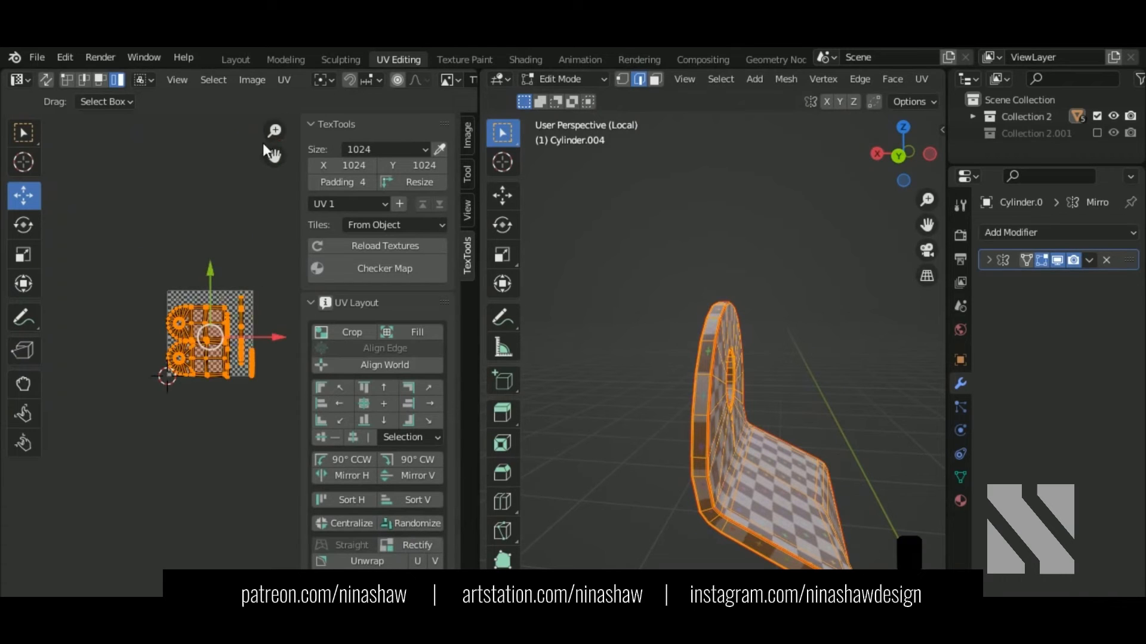
click(284, 80)
click(331, 371)
key(s)
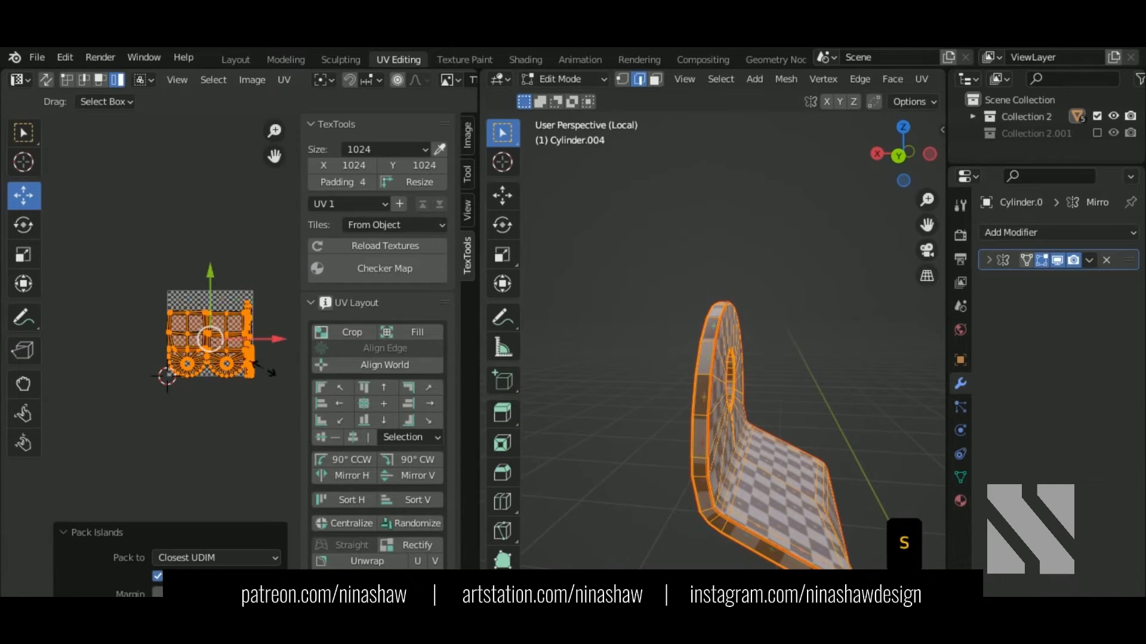
click(230, 321)
middle_drag(621, 346, 652, 340)
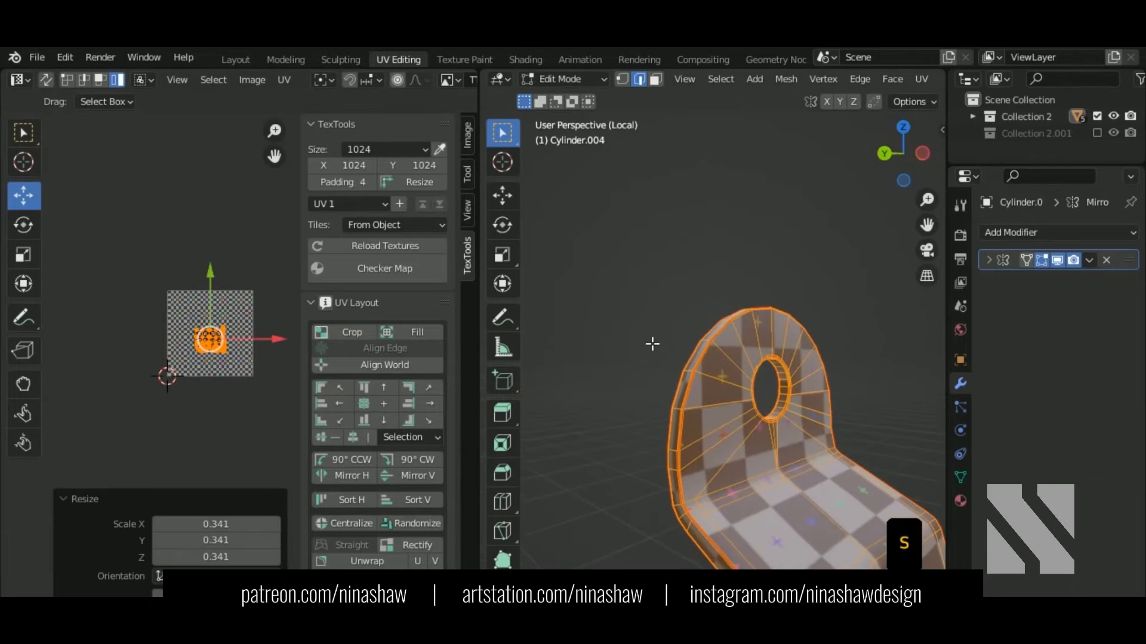
key(KP_Divide)
key(Tab)
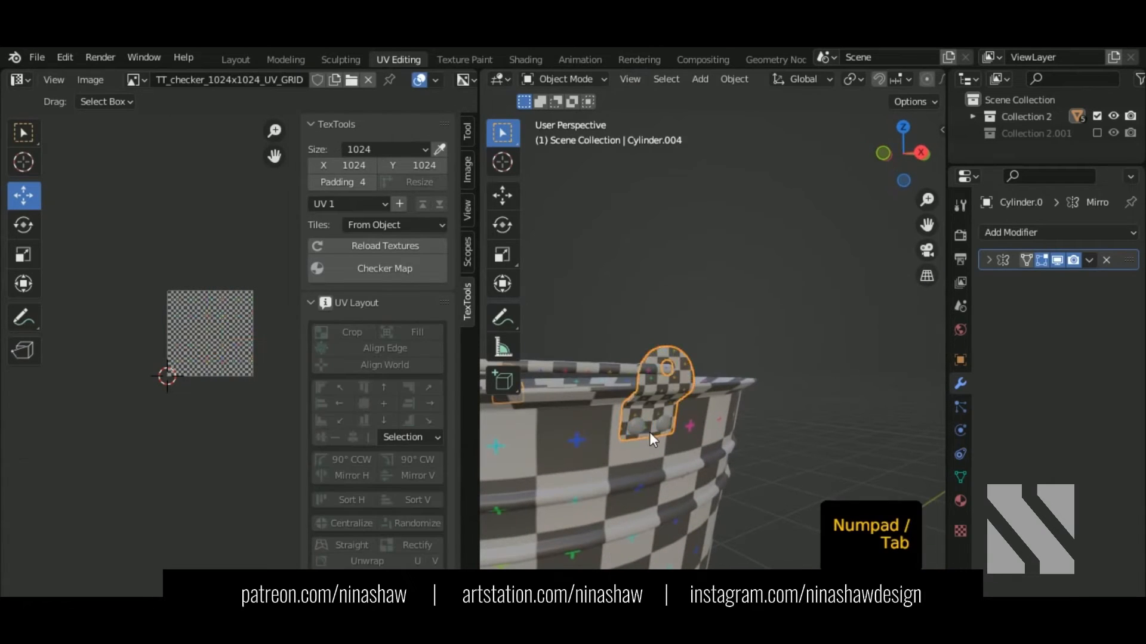
Step: Unwrap the Sphere.001 rivet and shrink its UV island to 0.059
click(635, 425)
key(Tab)
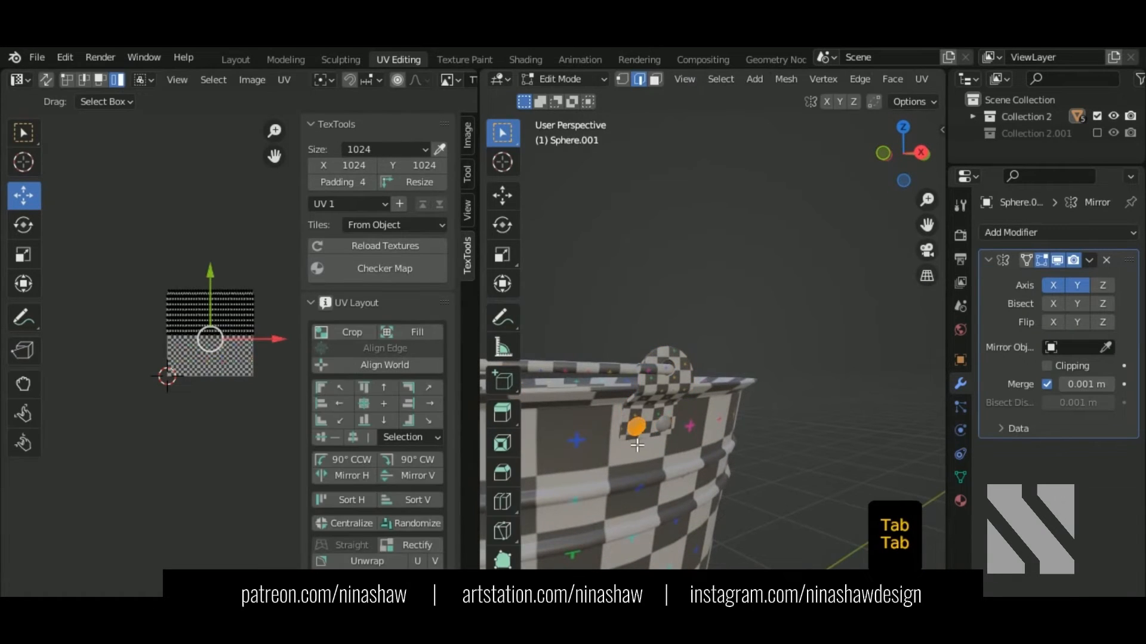
key(a)
key(u)
click(169, 359)
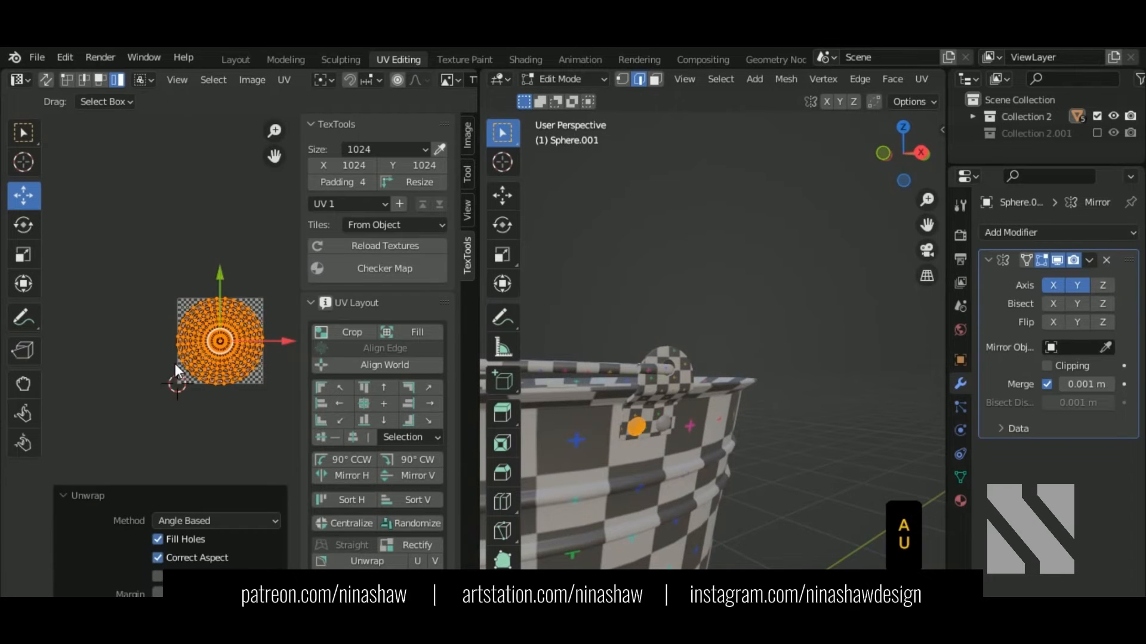
key(s)
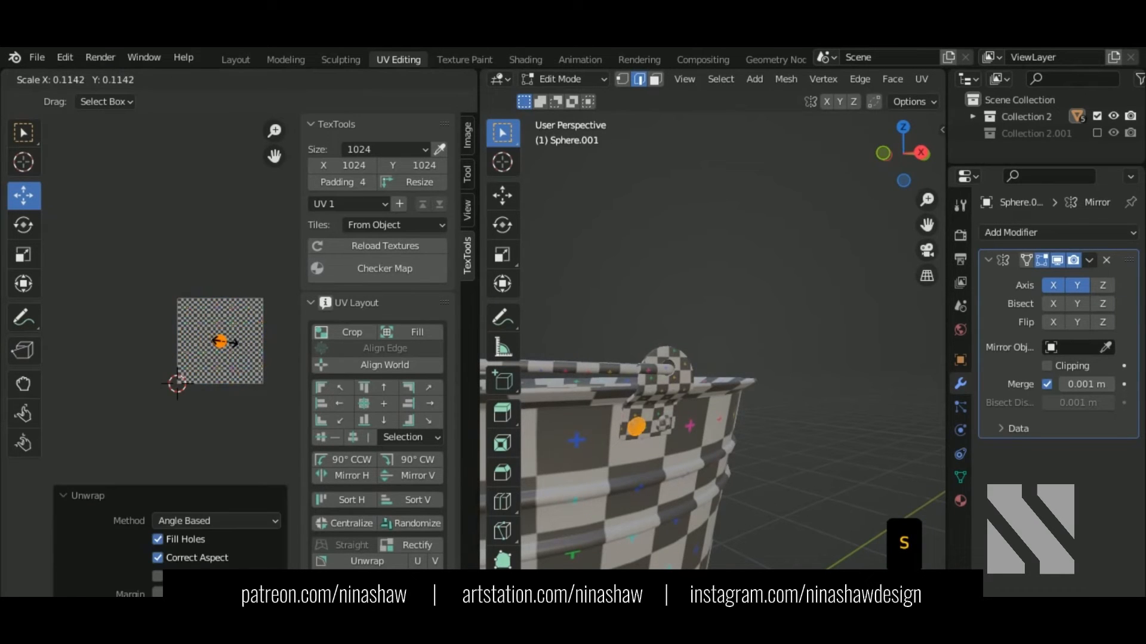
click(223, 342)
Step: Rescale the rivet's UV island once more and return to Object Mode
scroll(665, 435, up, 4)
shift+middle_drag(603, 504, 675, 406)
scroll(675, 406, up, 4)
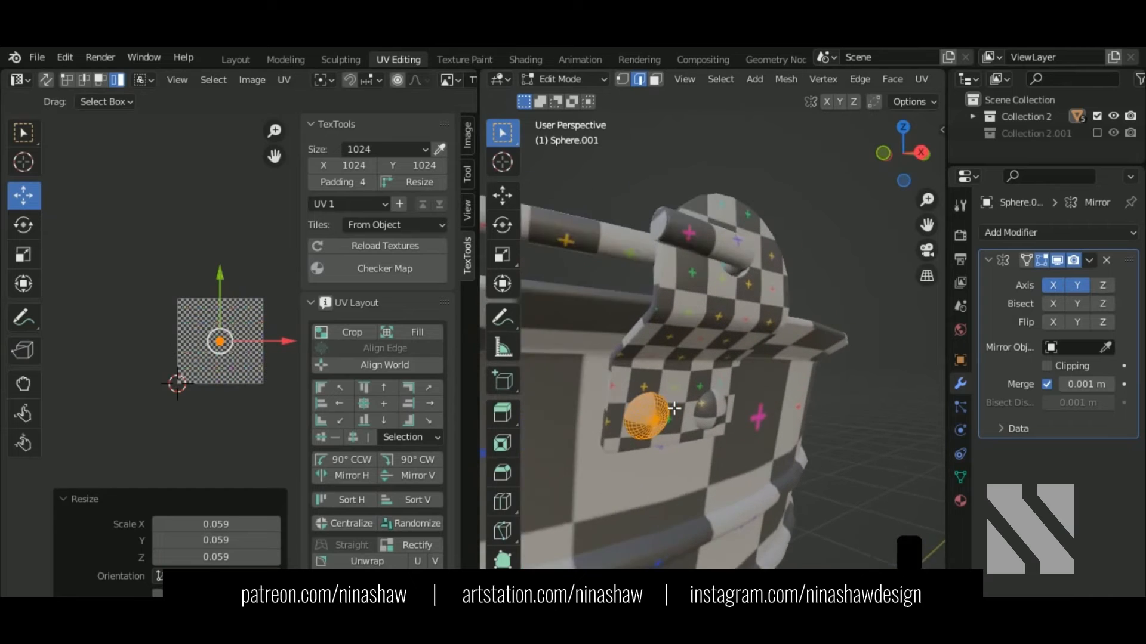
scroll(259, 378, up, 3)
key(s)
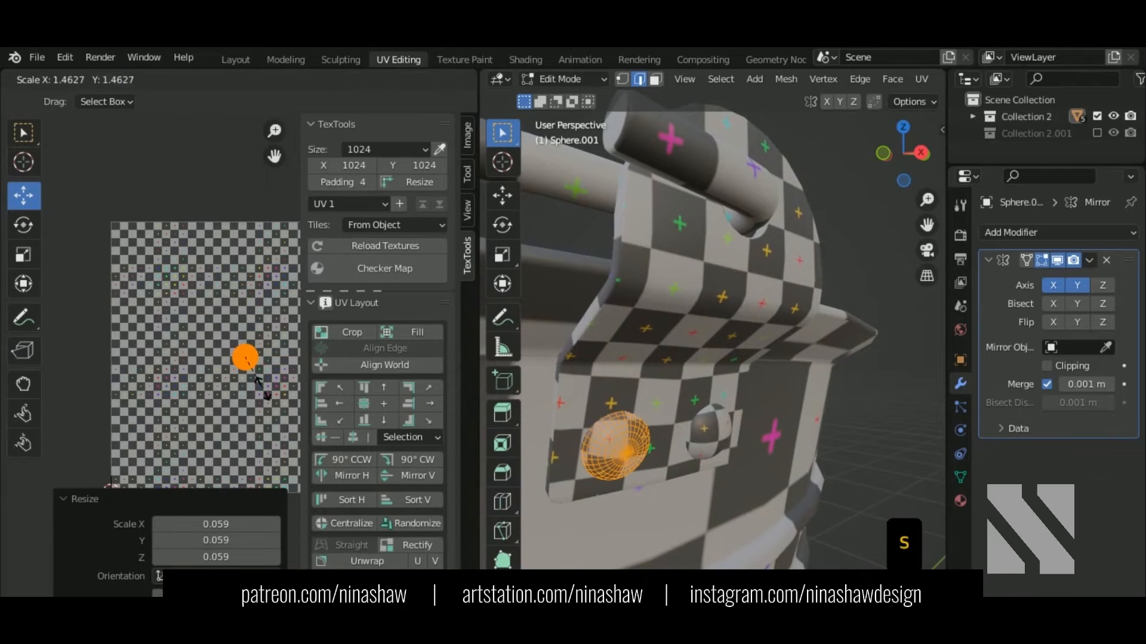
click(269, 391)
key(Tab)
scroll(719, 382, down, 8)
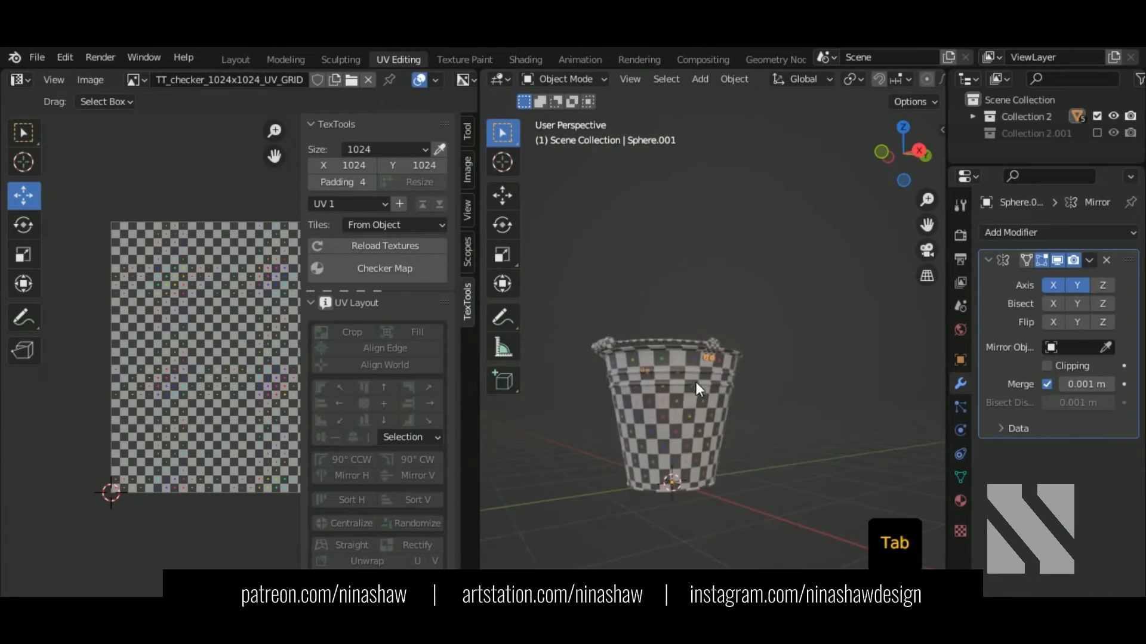
Step: Select all bucket pieces in Edit Mode and pack their UV islands into the square
drag(779, 159, 547, 486)
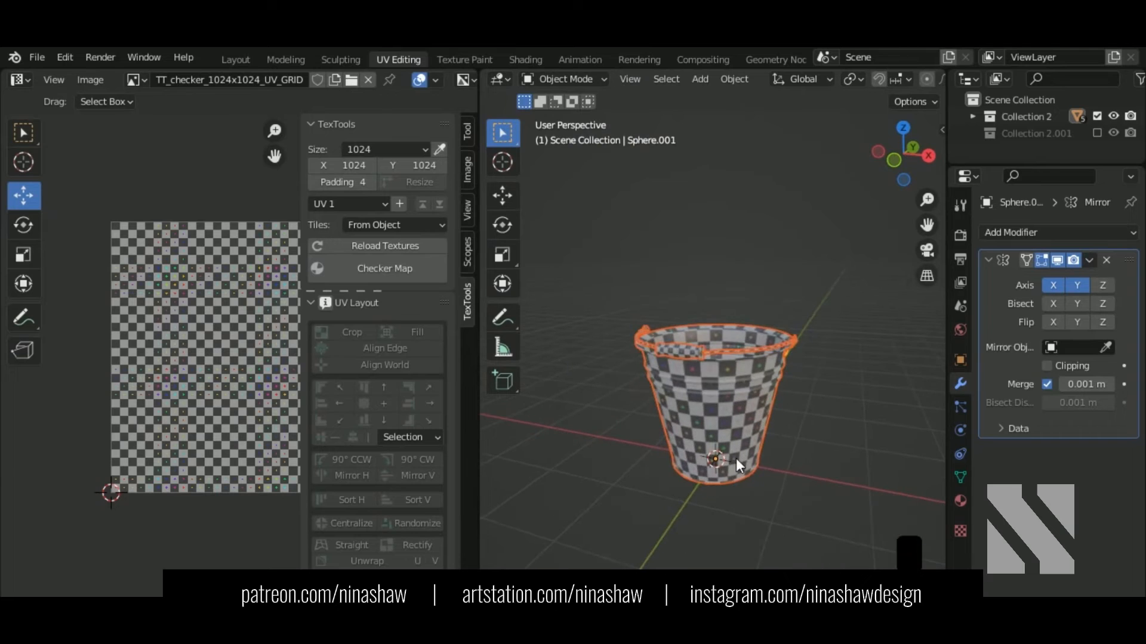
key(Tab)
key(a)
middle_drag(231, 413, 213, 399)
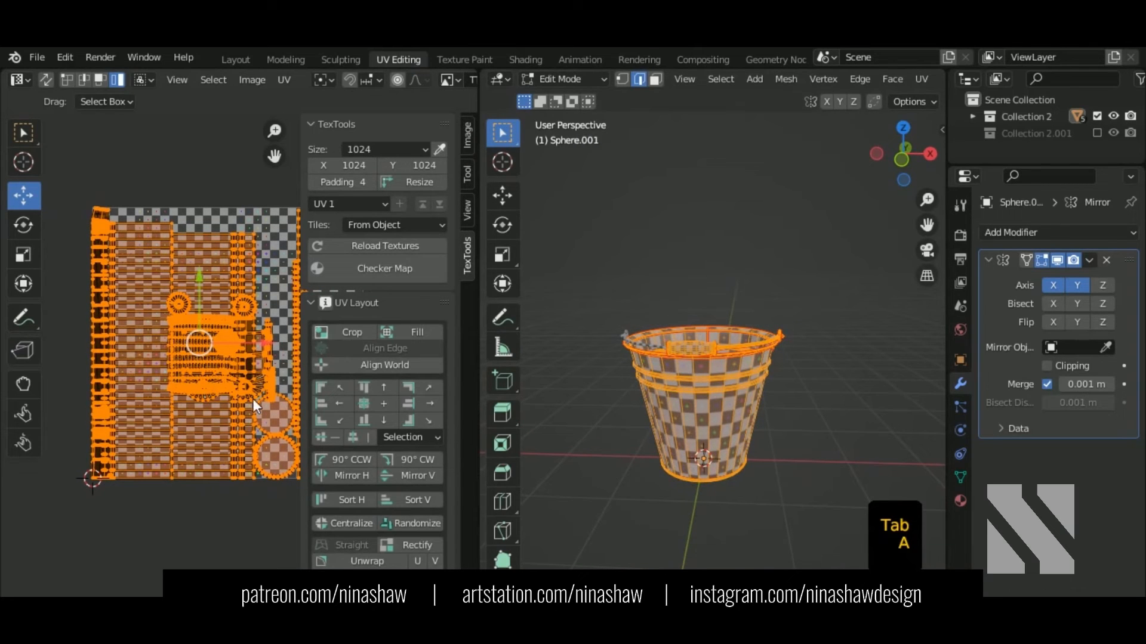
key(n)
click(284, 80)
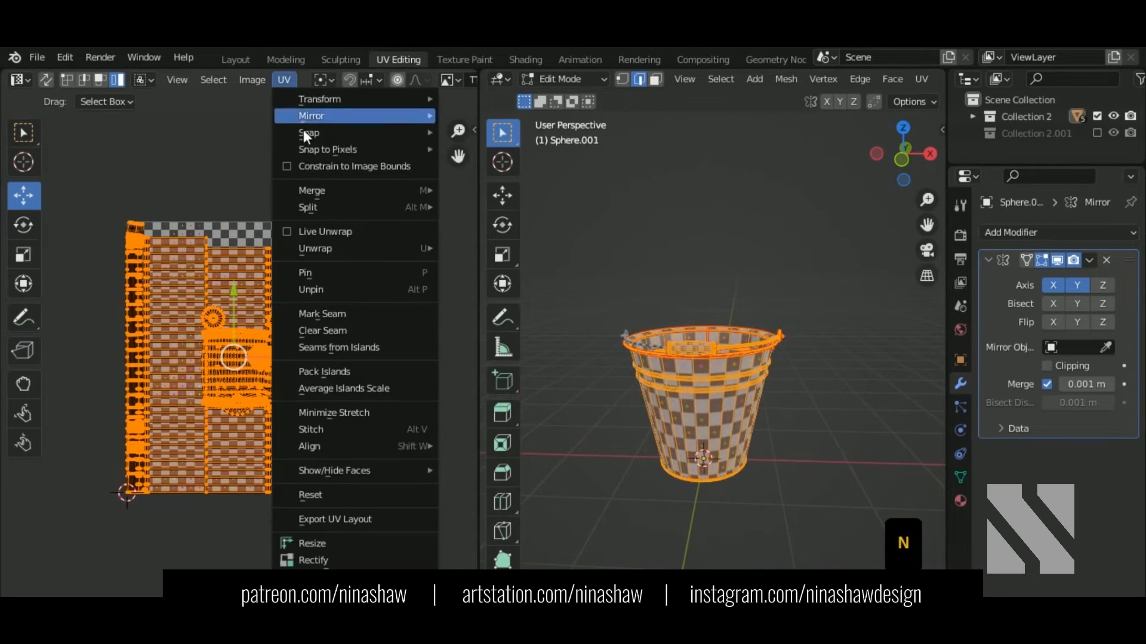
click(363, 371)
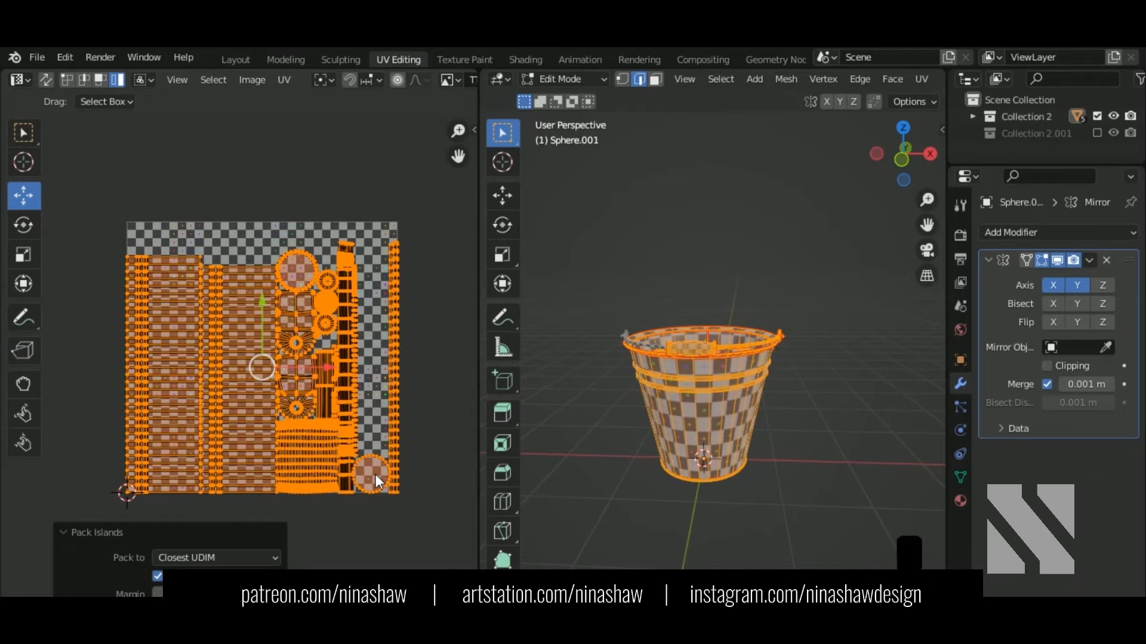
Step: Move the small circle island to the top and scale both circle islands to 0.696
click(375, 475)
scroll(382, 481, up, 1)
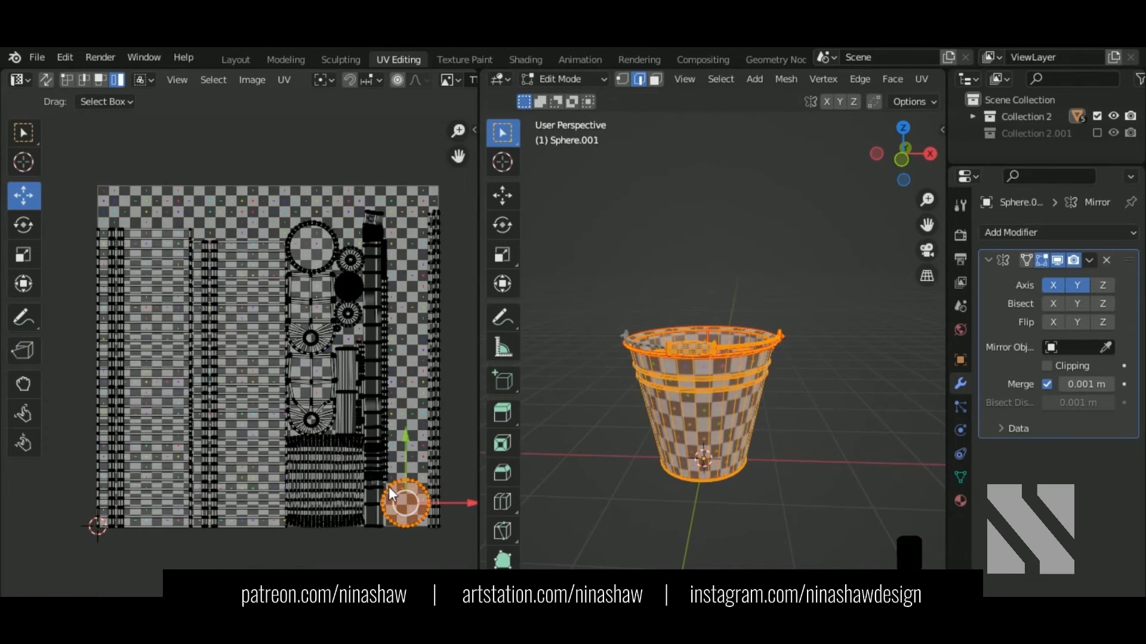
drag(418, 492, 280, 203)
middle_drag(345, 288, 343, 314)
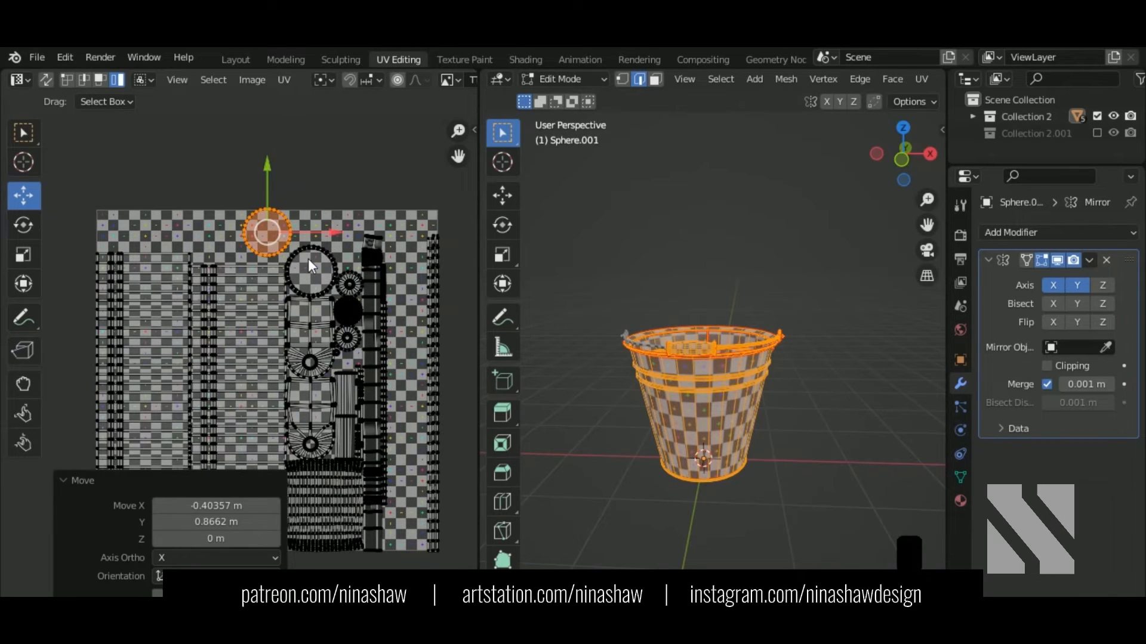
shift+click(308, 259)
key(s)
click(309, 263)
scroll(415, 254, down, 3)
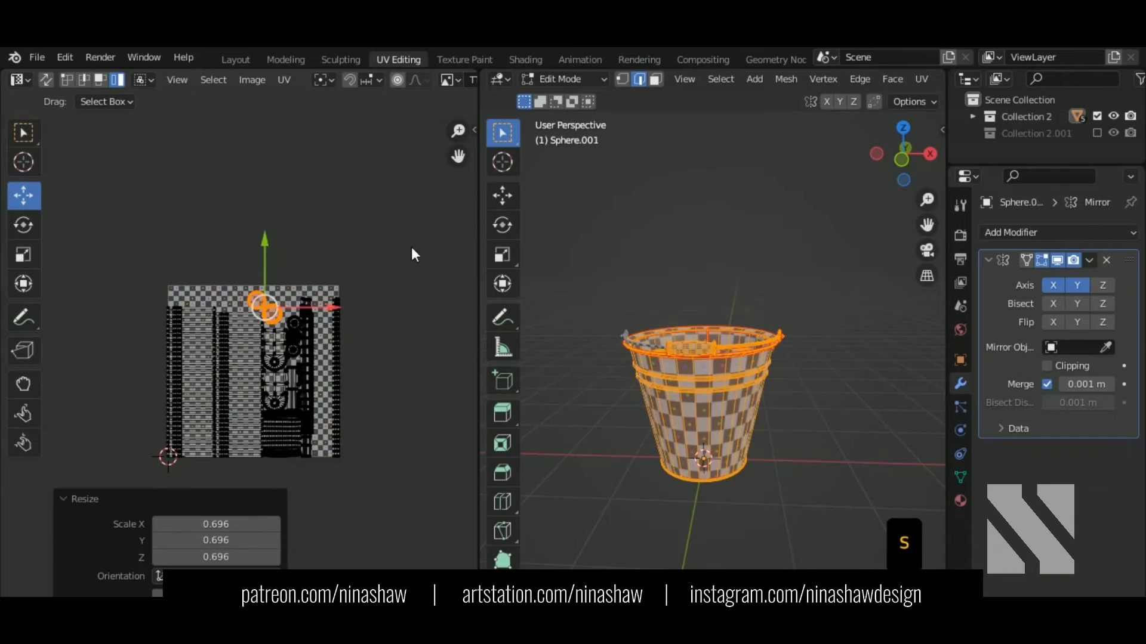
Step: Repack all UV islands into the square
key(a)
click(285, 79)
click(353, 371)
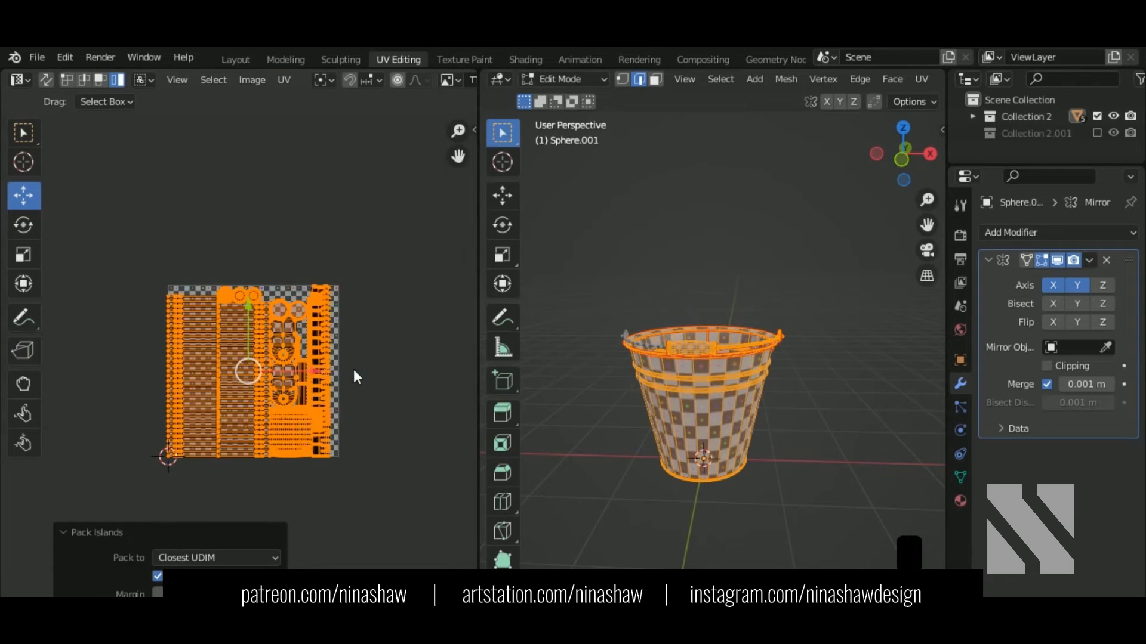
scroll(291, 358, up, 2)
middle_drag(286, 255, 307, 183)
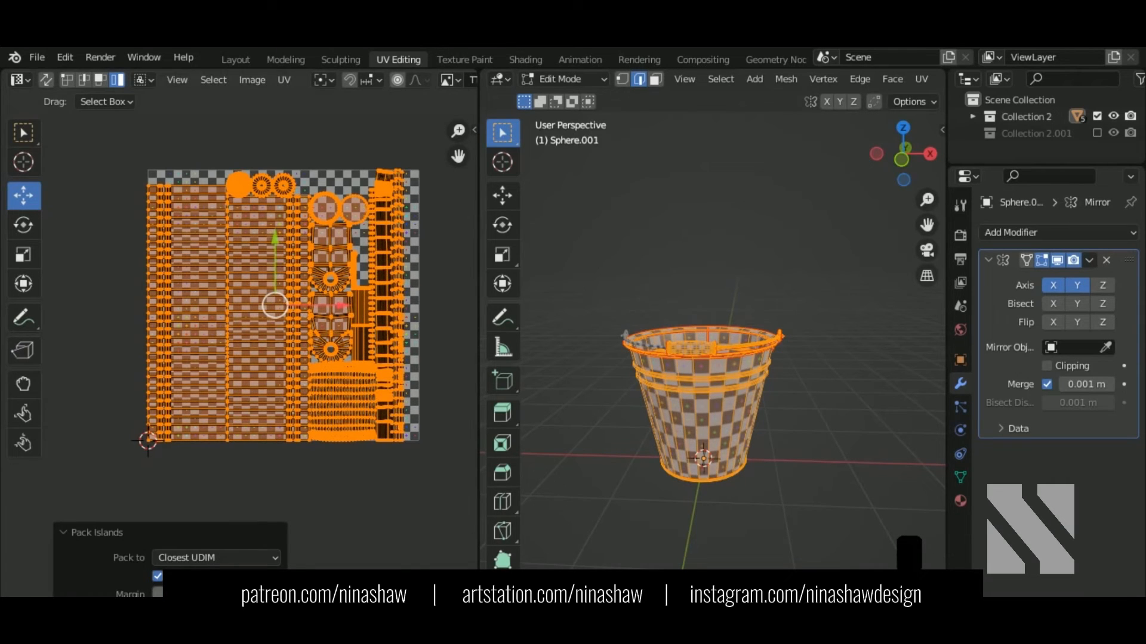
key(BackSpace)
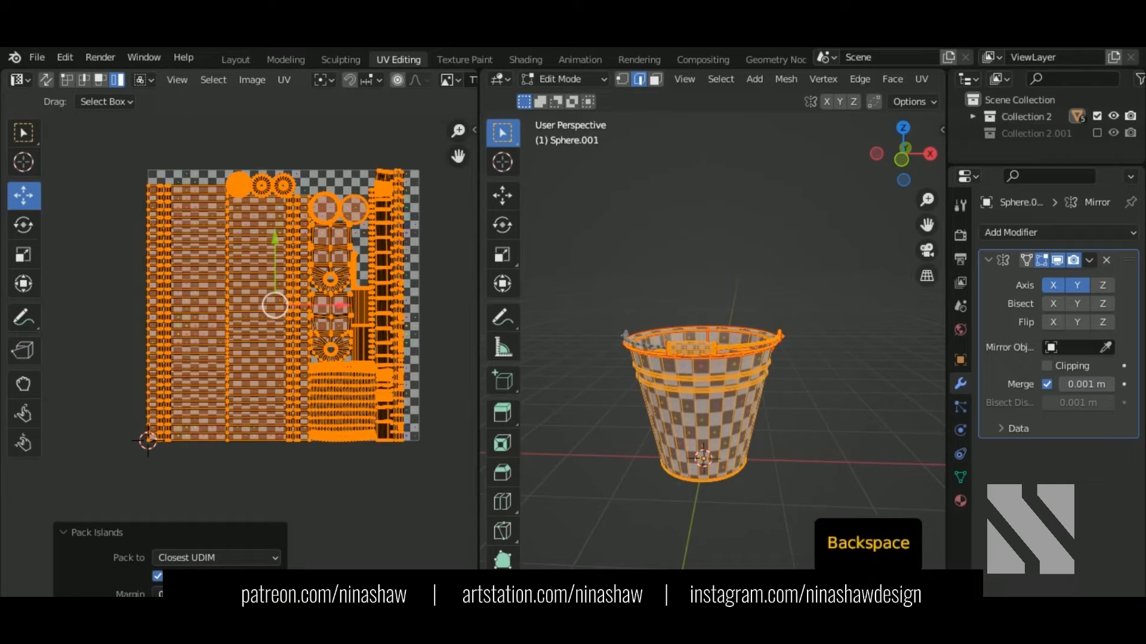
Step: Select the long strip islands and shrink them to 0.877
scroll(404, 218, up, 2)
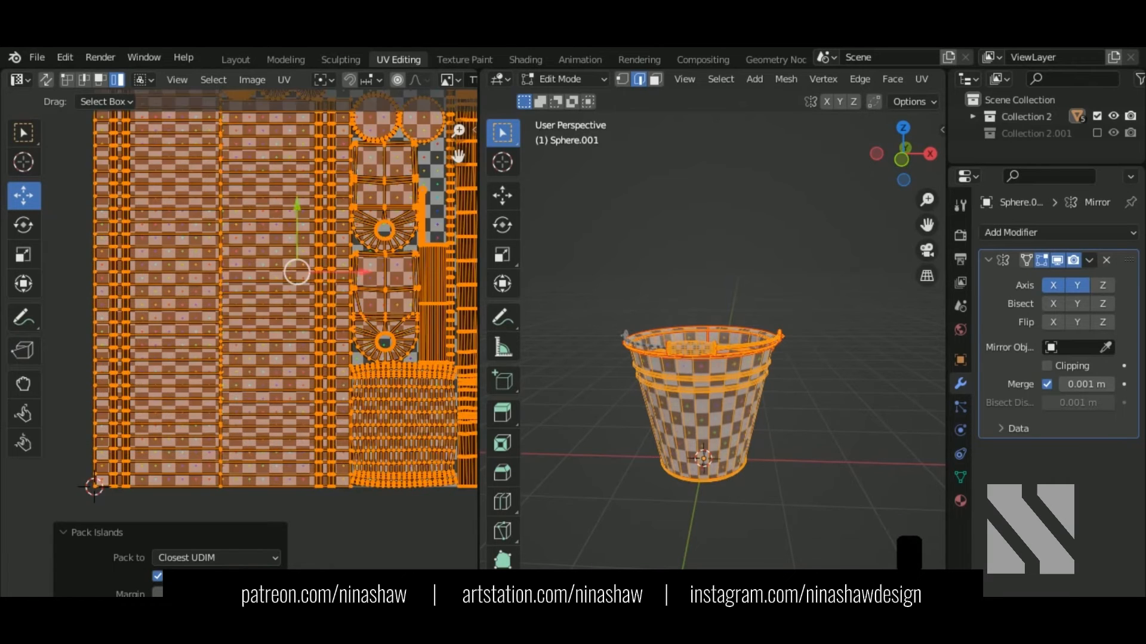
middle_drag(391, 221, 261, 283)
click(332, 333)
shift+click(356, 361)
shift+click(363, 369)
shift+click(372, 380)
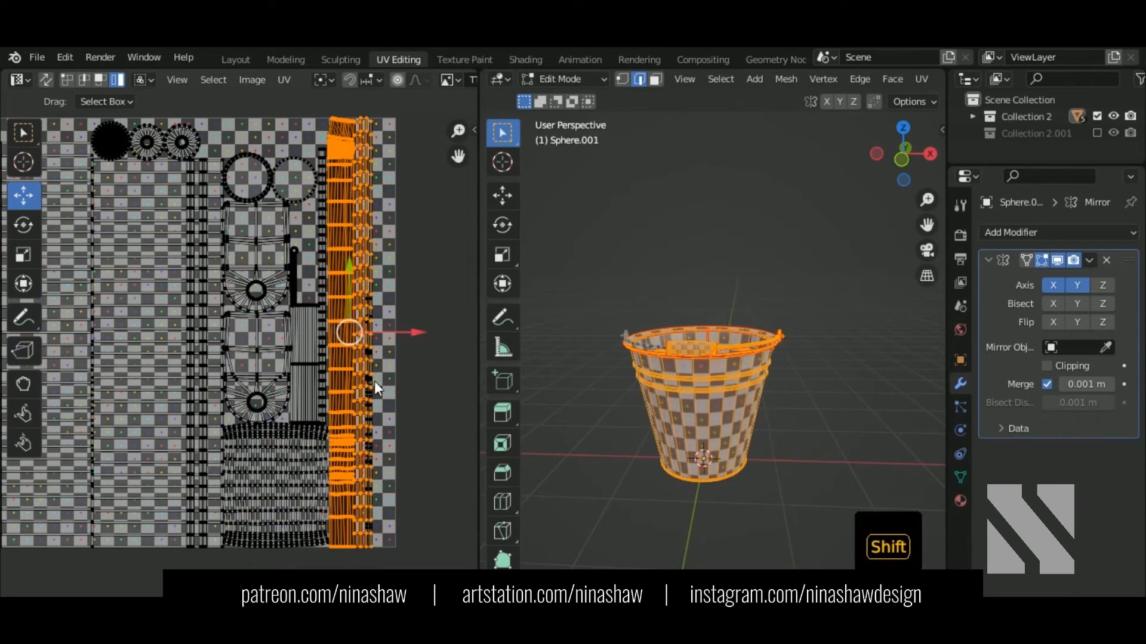
shift+click(368, 387)
key(ctrl+z)
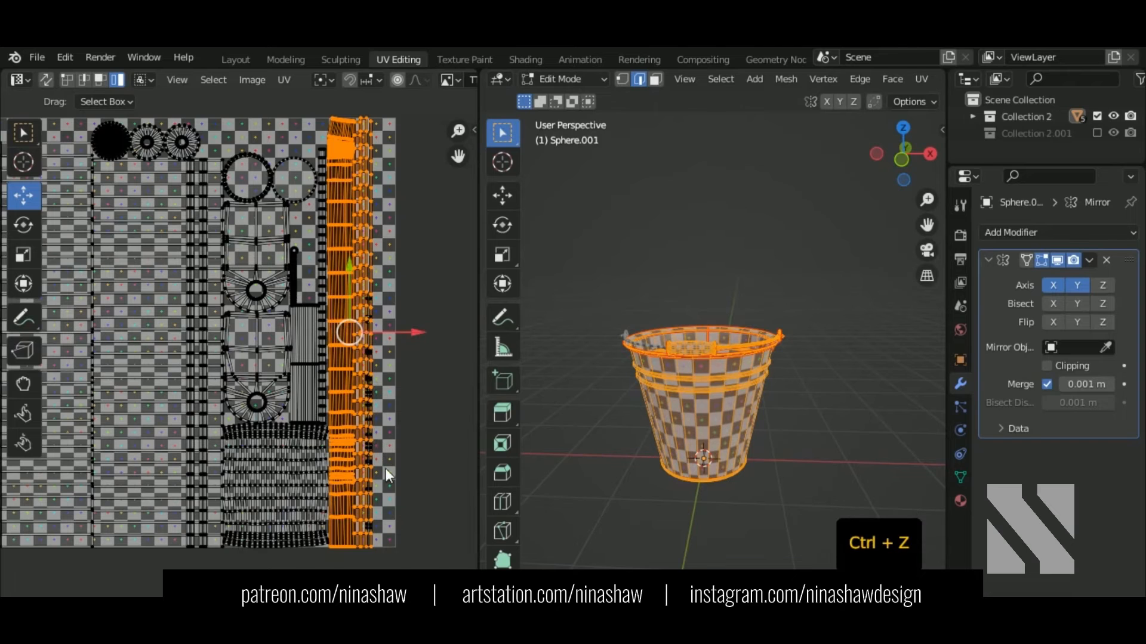
scroll(385, 467, up, 5)
middle_drag(393, 474, 179, 346)
scroll(206, 367, down, 5)
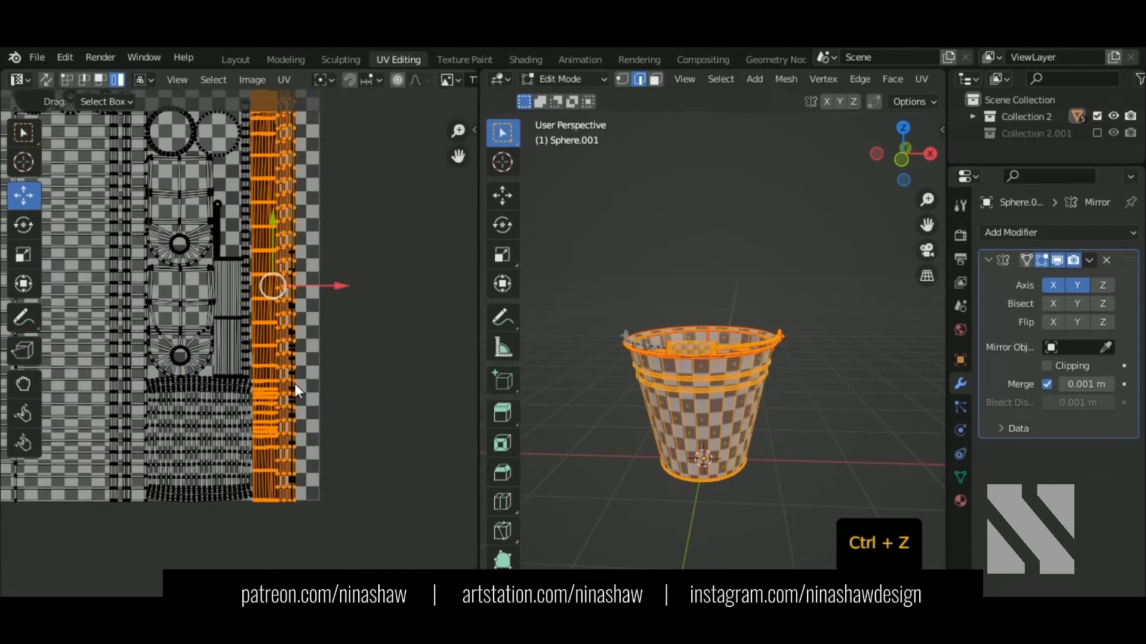
key(s)
click(337, 399)
Step: Box-select the whole UV layout and pack the islands again
scroll(342, 404, down, 5)
drag(331, 210, 86, 444)
click(293, 79)
click(341, 349)
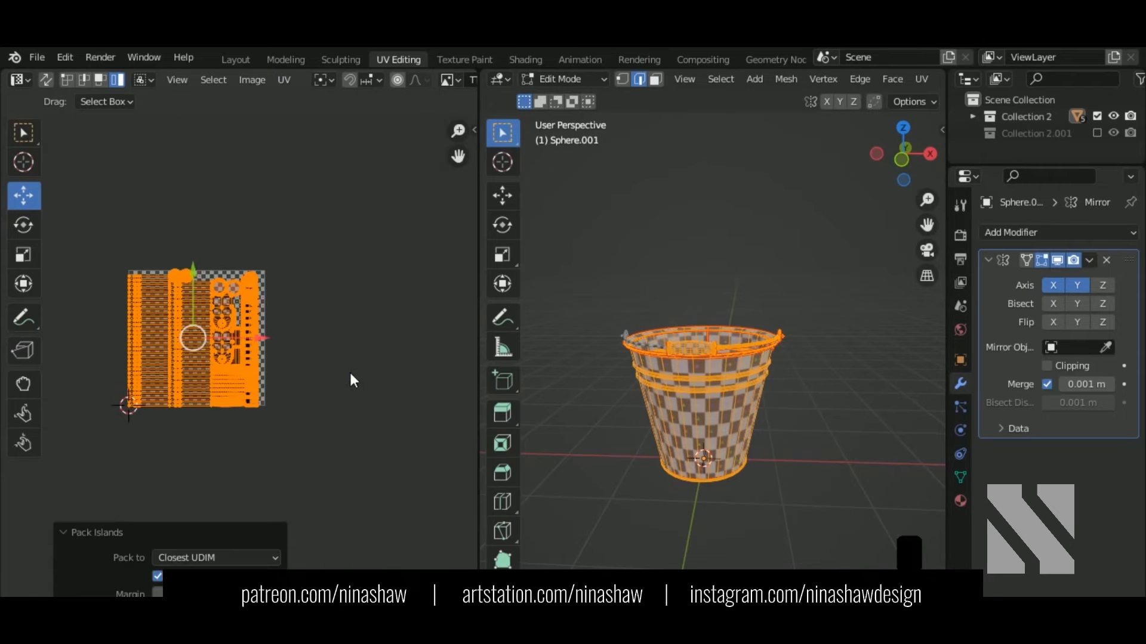
scroll(301, 417, up, 3)
scroll(324, 290, up, 1)
middle_drag(332, 302, 252, 340)
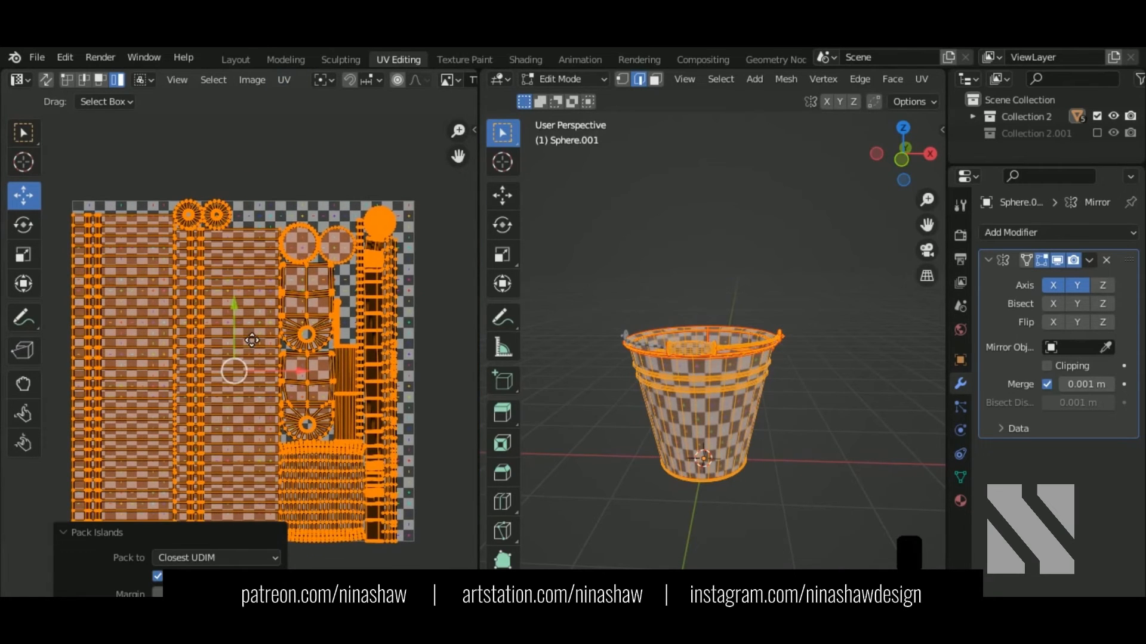
middle_drag(391, 364, 357, 370)
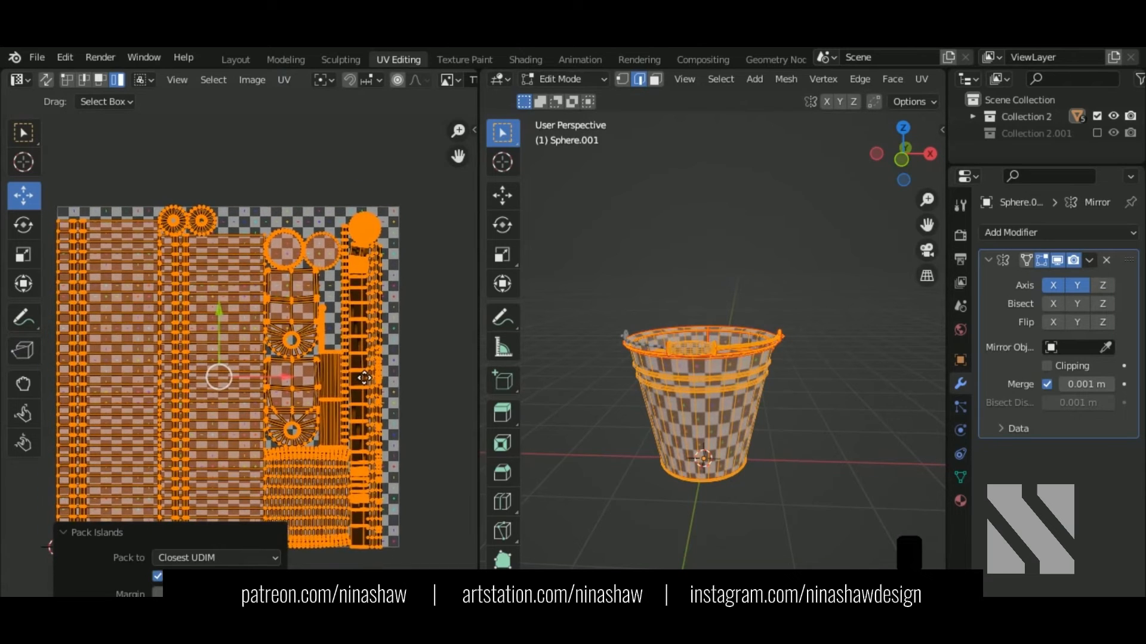
Step: Shrink the filled circle island to 0.702 and move it into a gap in the layout
scroll(357, 370, down, 1)
click(338, 255)
scroll(339, 255, up, 2)
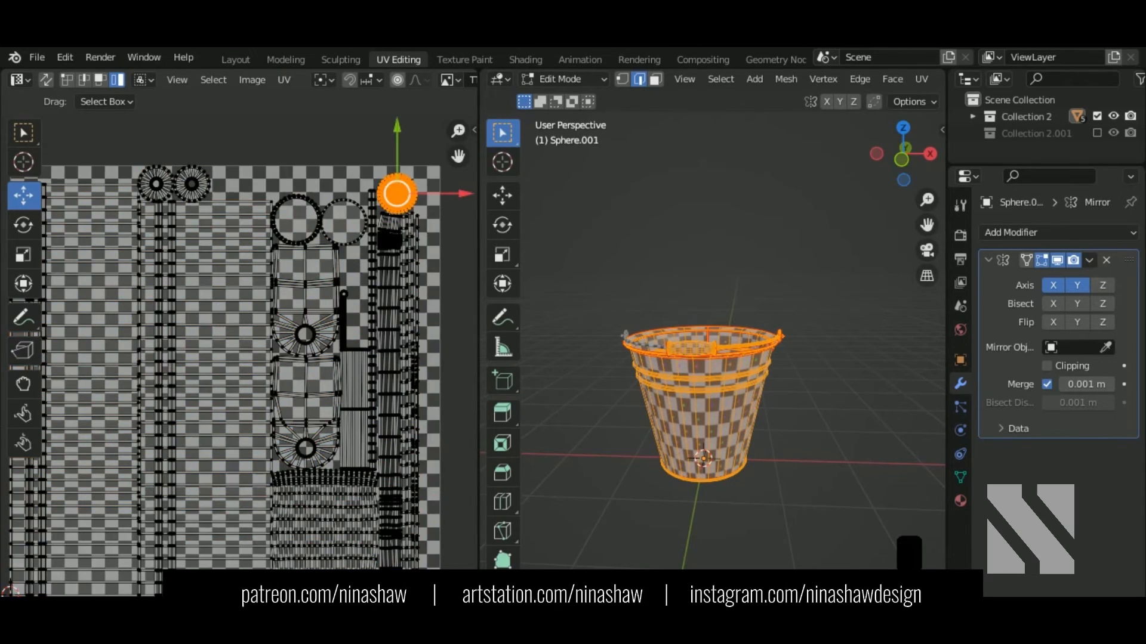
middle_drag(710, 401, 563, 399)
scroll(564, 400, up, 5)
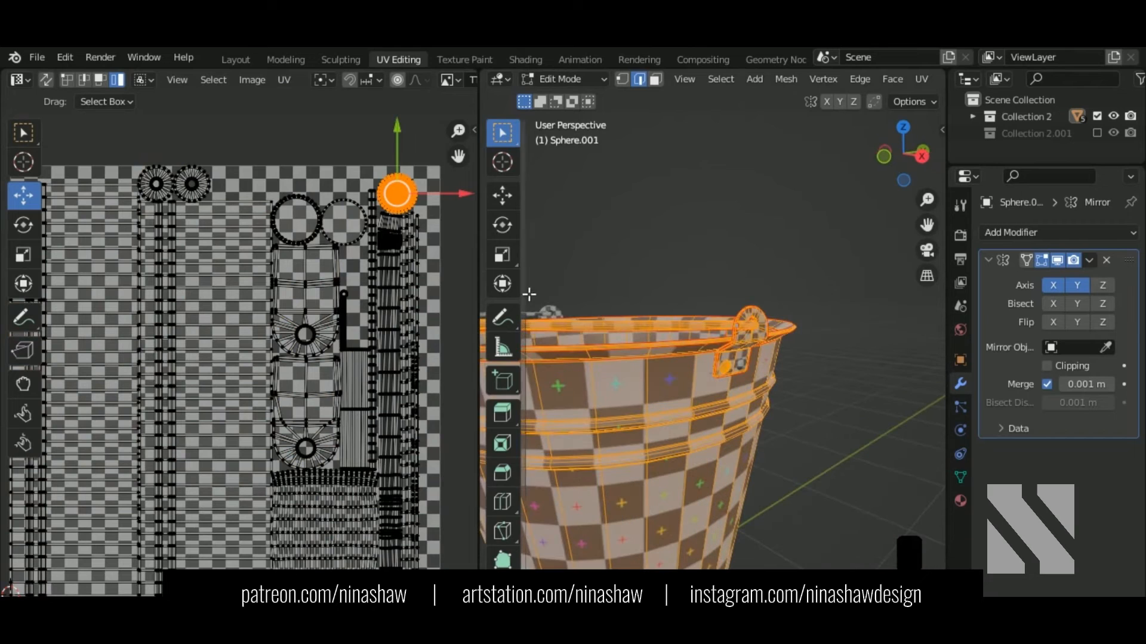
middle_drag(334, 281, 299, 332)
scroll(395, 235, up, 1)
key(s)
click(394, 228)
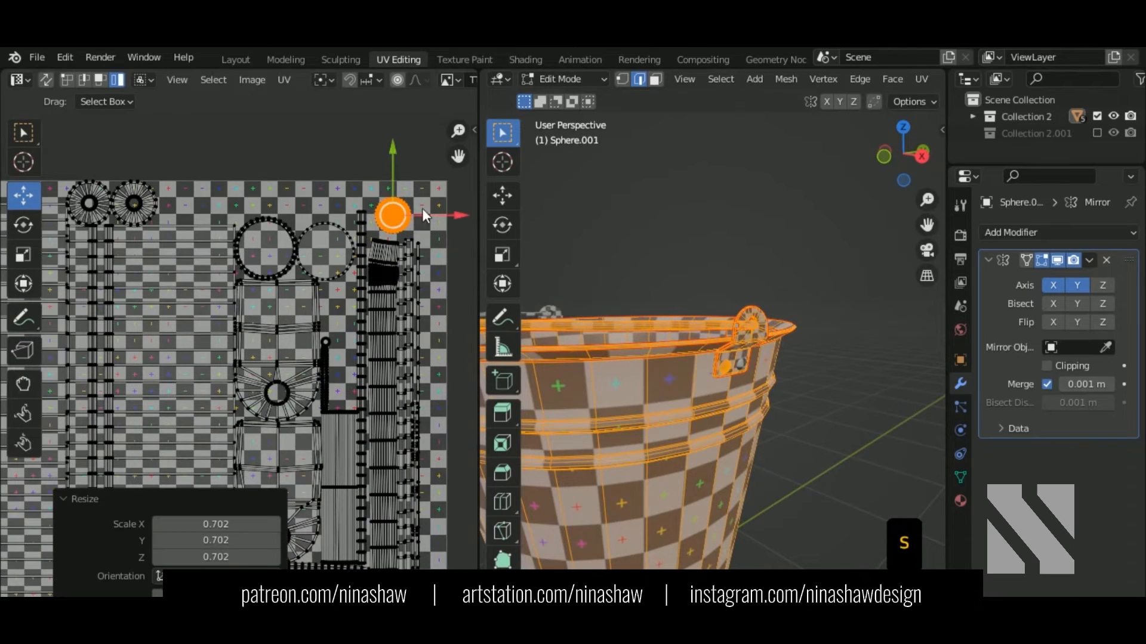
drag(392, 216, 347, 322)
Step: Move the two small gear islands outside the square, checking them with UV Sync Selection in wireframe
scroll(320, 346, down, 3)
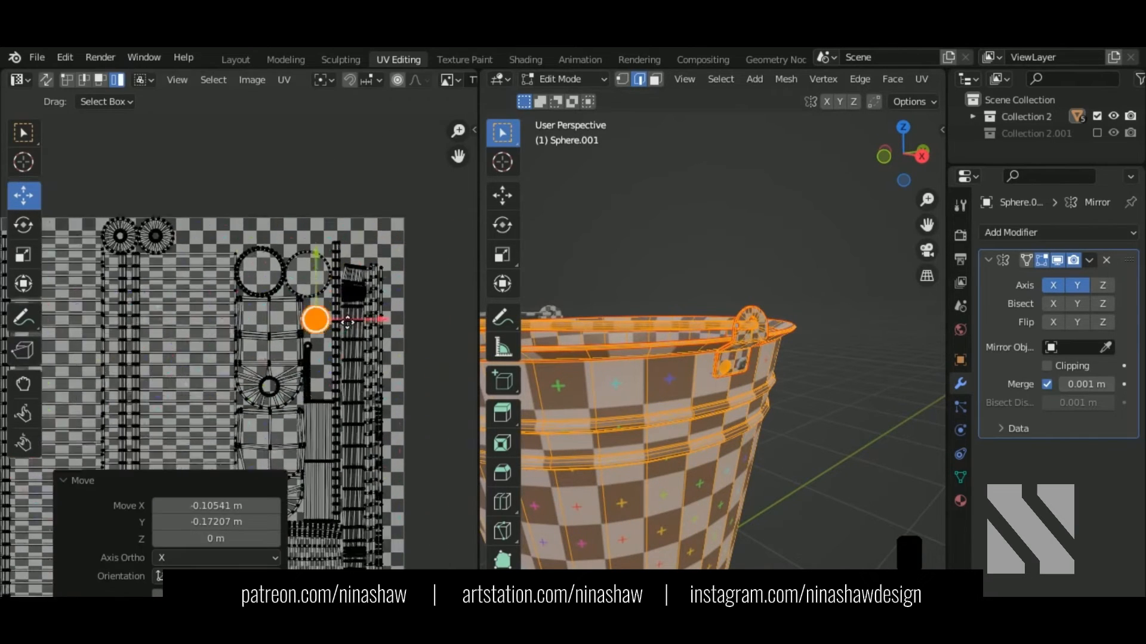
drag(156, 291, 325, 287)
click(47, 80)
scroll(797, 386, down, 2)
key(shift+z)
scroll(770, 351, down, 3)
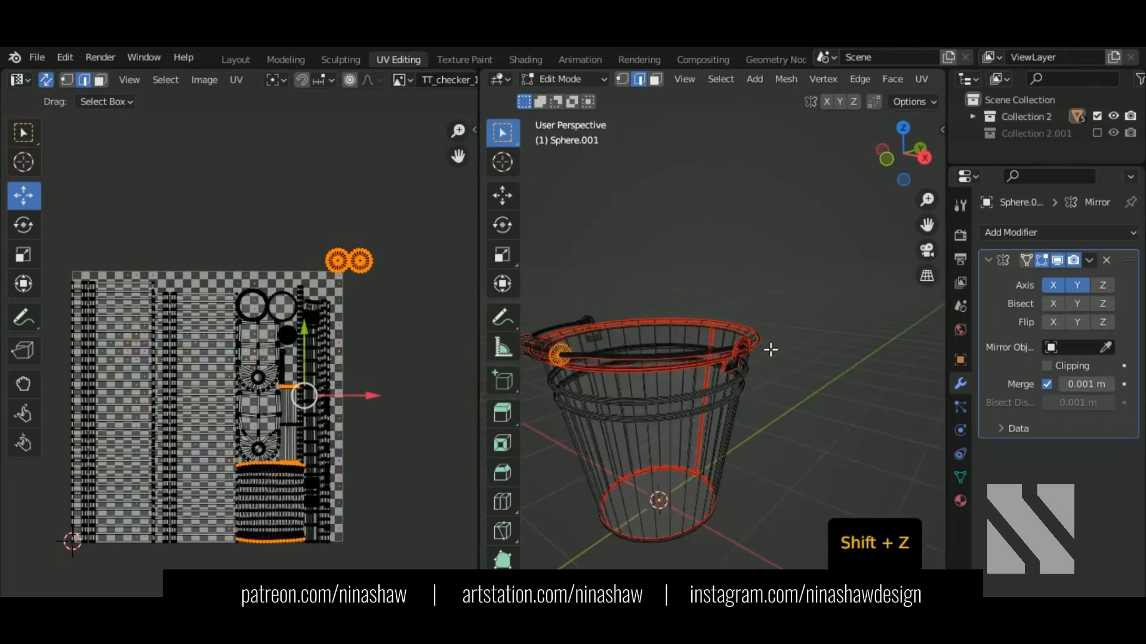
middle_drag(622, 374, 637, 384)
scroll(337, 263, up, 3)
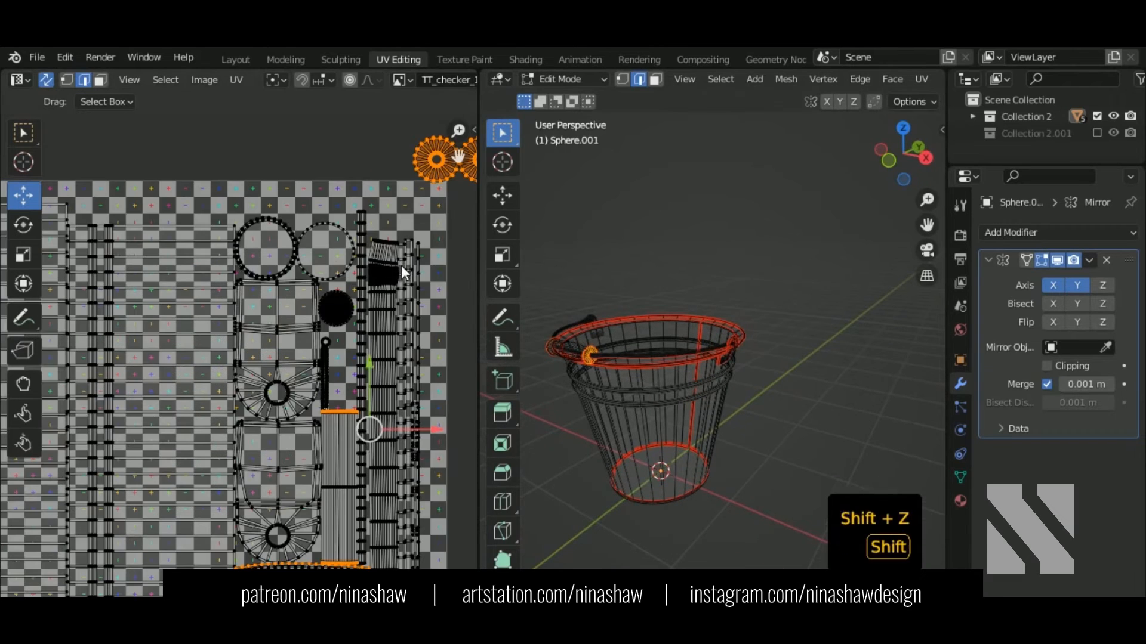
shift+middle_drag(403, 276, 398, 300)
scroll(281, 388, up, 2)
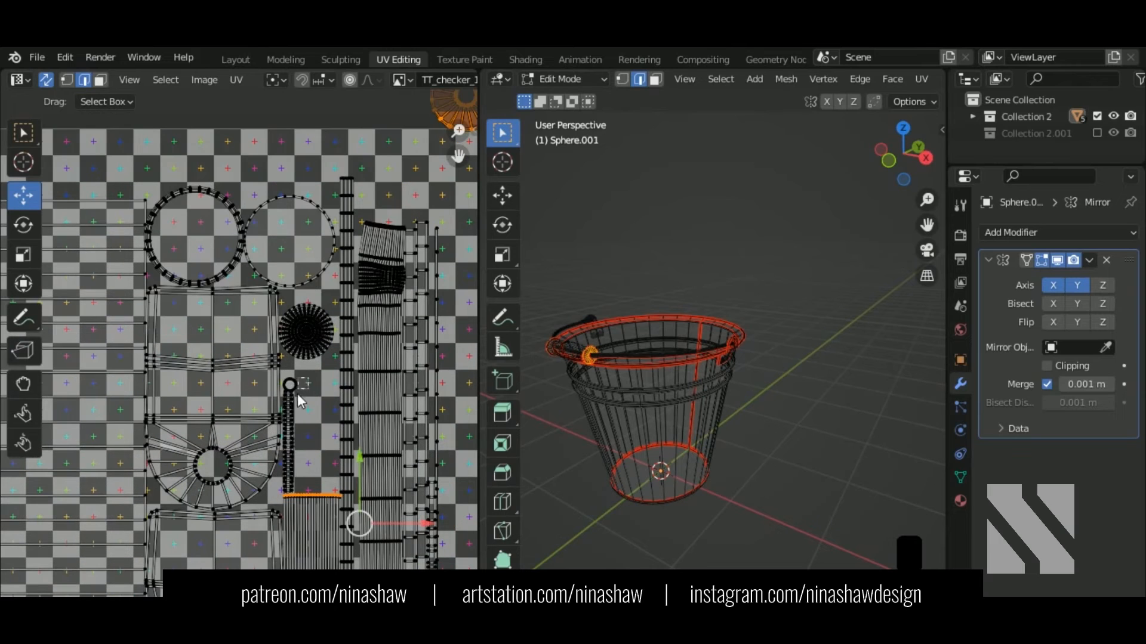
click(46, 79)
Step: Select all and shift the small selected UV island to the right
key(a)
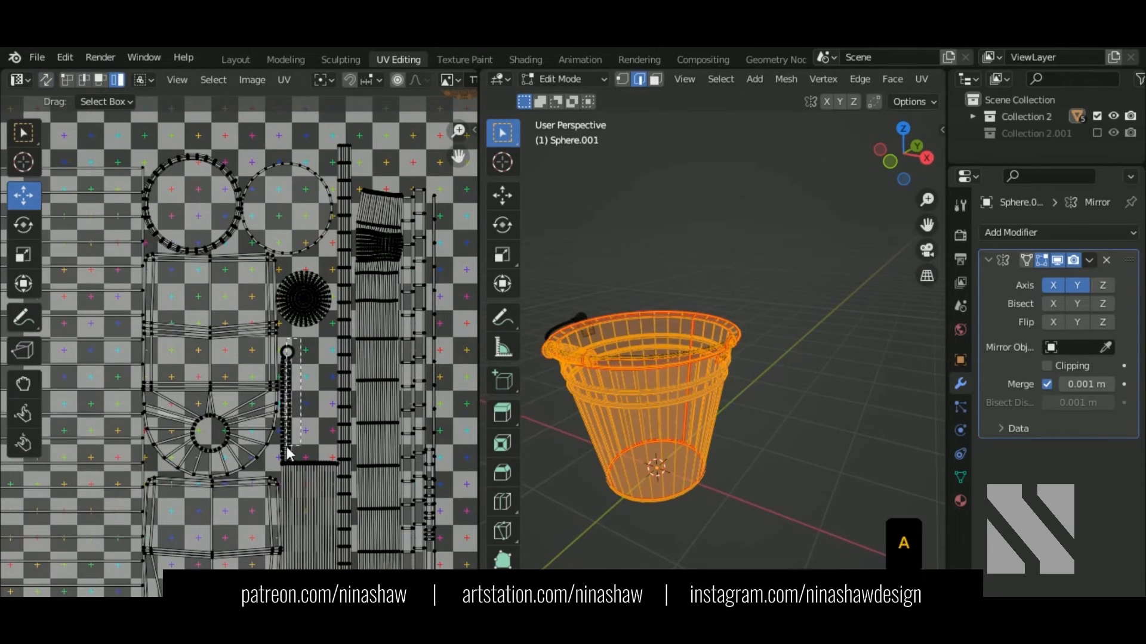
scroll(288, 460, down, 3)
drag(275, 390, 354, 414)
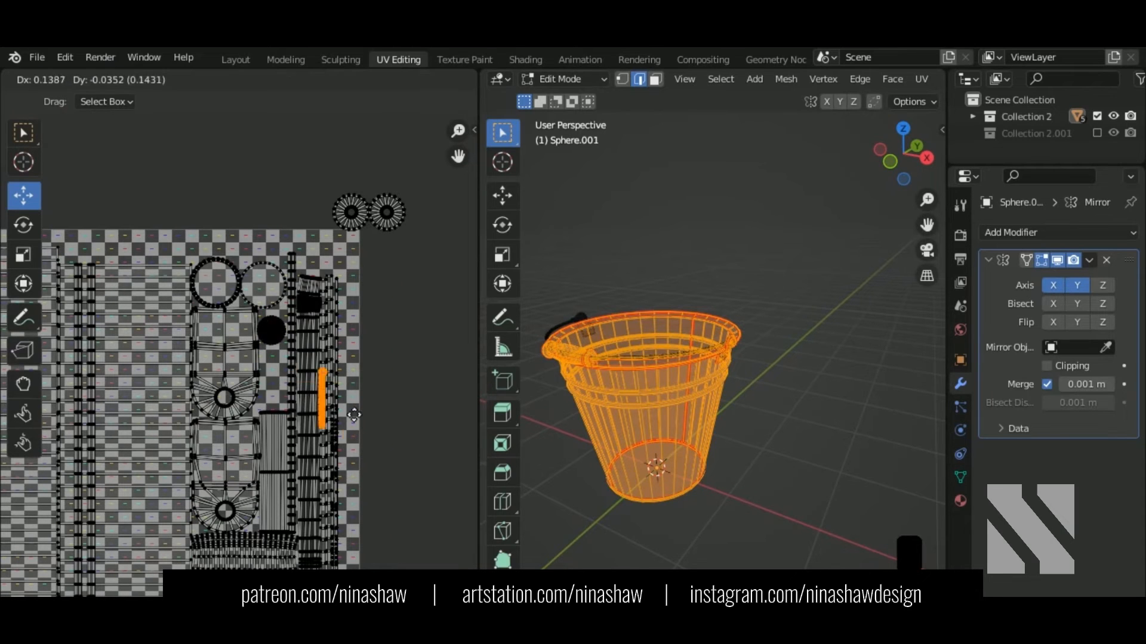
drag(366, 497, 366, 495)
Step: Bring the two gear islands down onto the checker, shrink them to 0.752 and place them in the gap
drag(339, 235, 303, 374)
scroll(302, 374, up, 6)
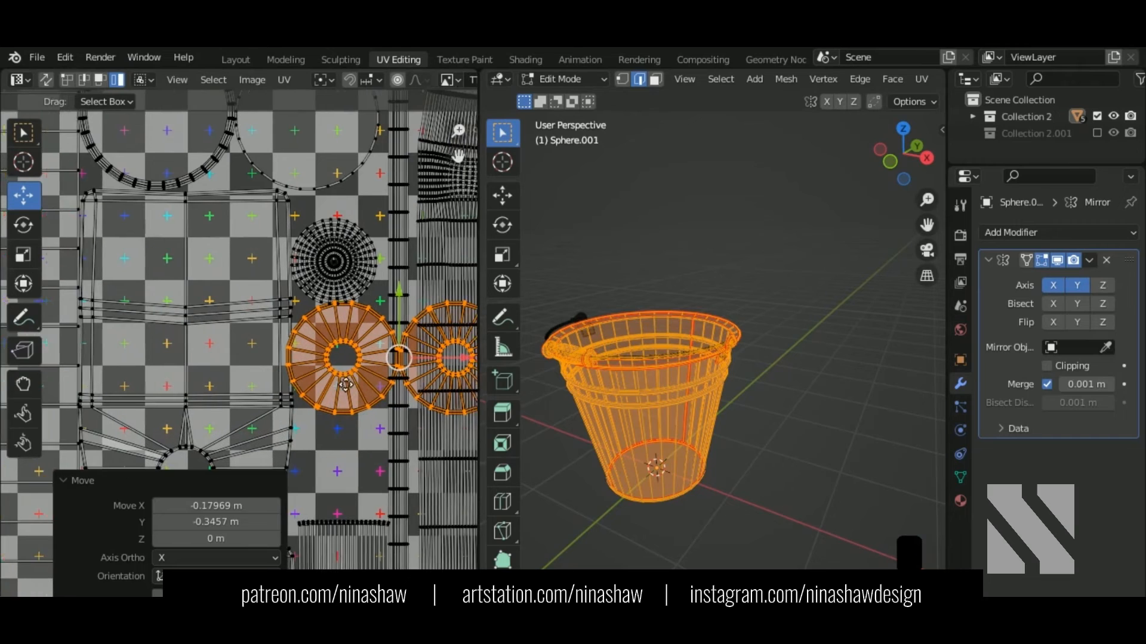
key(s)
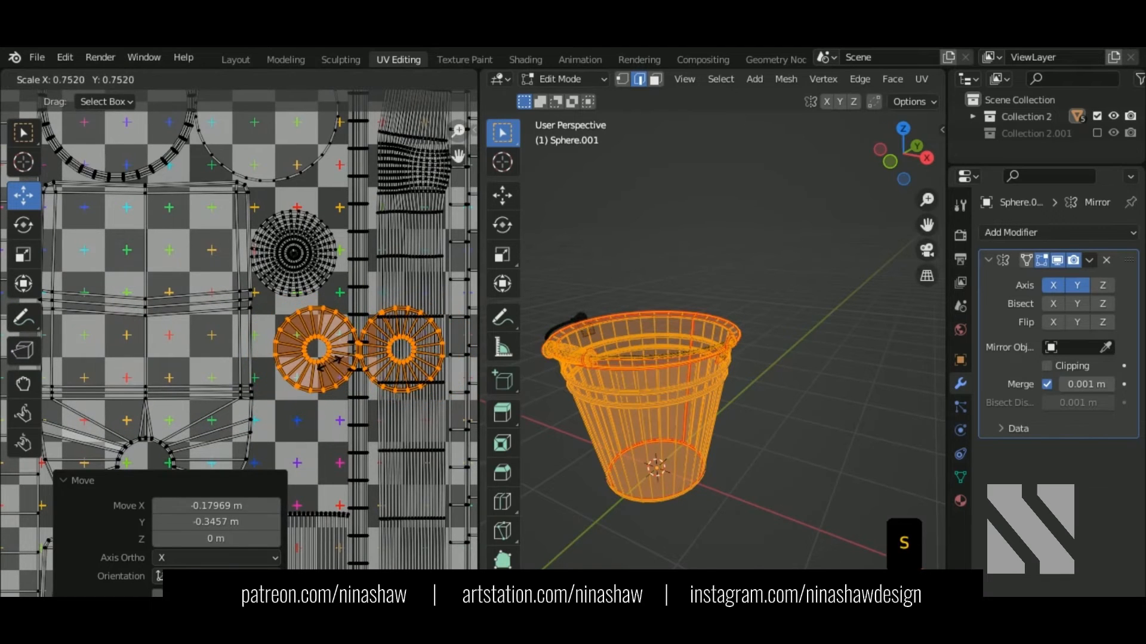
click(350, 342)
key(g)
drag(352, 341, 347, 339)
Step: Reposition the right gear island lower left and slide it further down below the rings
click(368, 361)
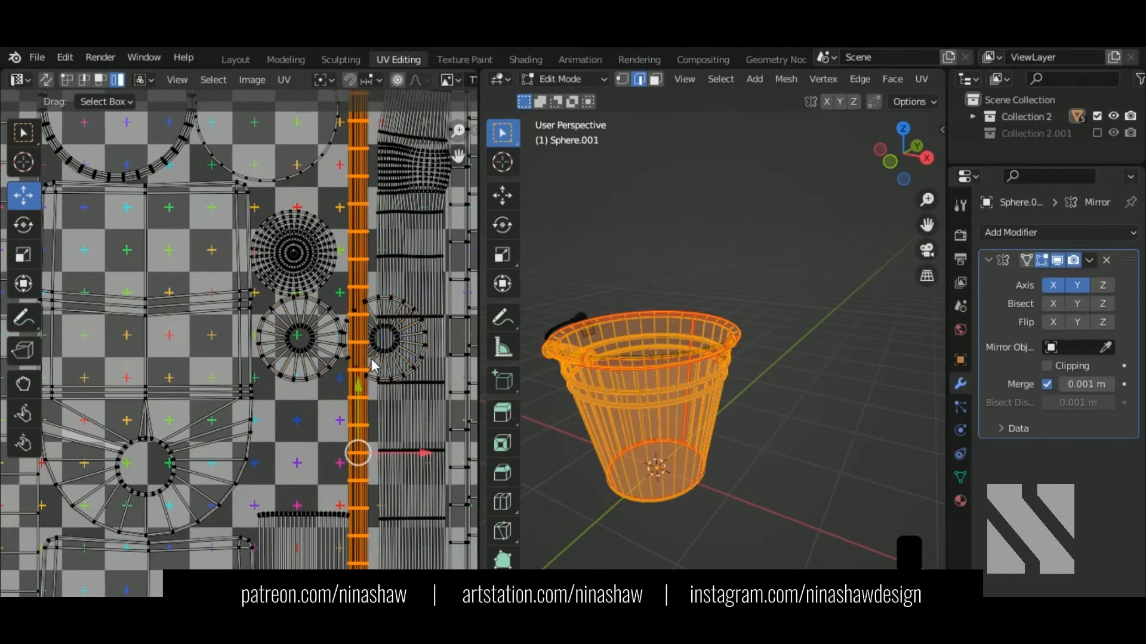
click(391, 342)
click(348, 345)
key(g)
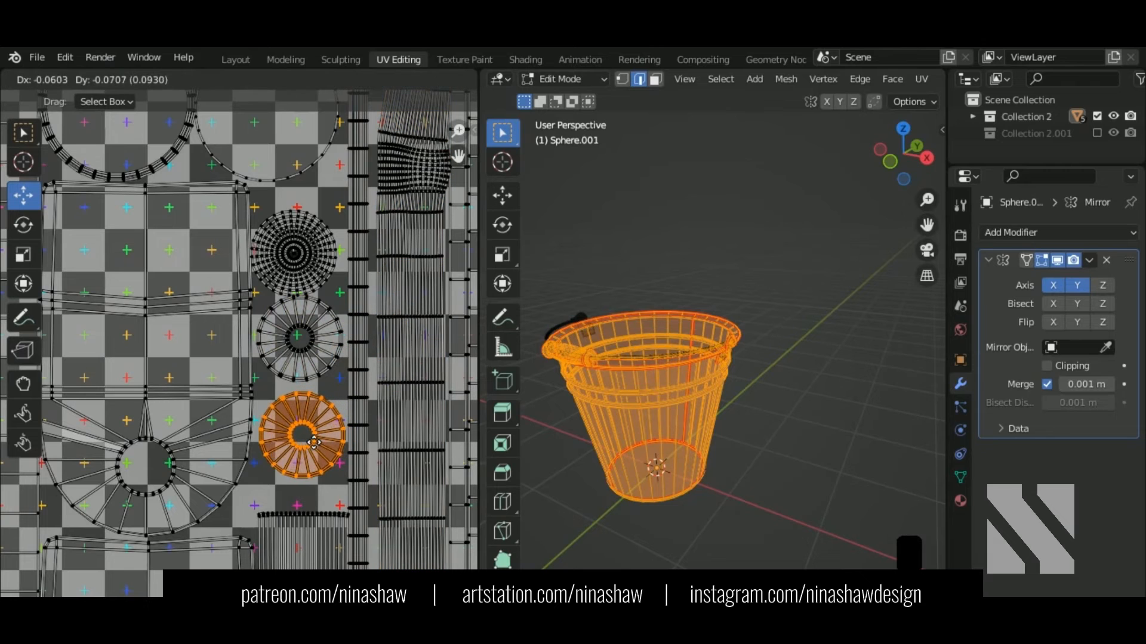
click(312, 456)
scroll(313, 457, up, 2)
middle_drag(319, 442, 322, 333)
click(327, 253)
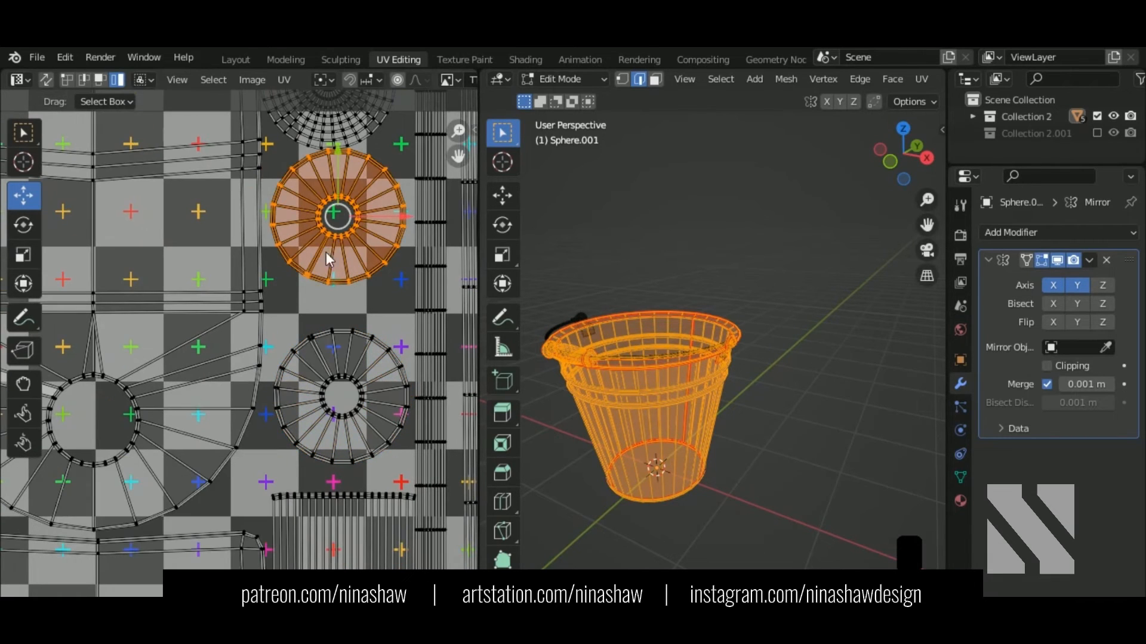
drag(352, 216, 355, 258)
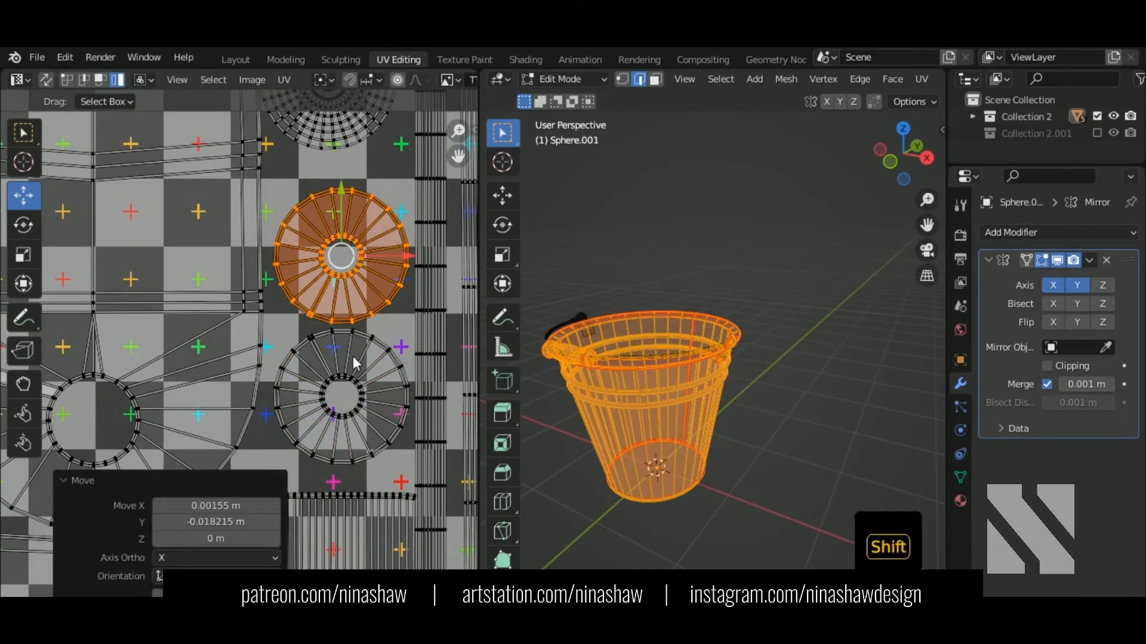
Step: Enlarge the two ring islands to 1.094 and slide them sideways along X
shift+click(389, 434)
key(s)
click(386, 392)
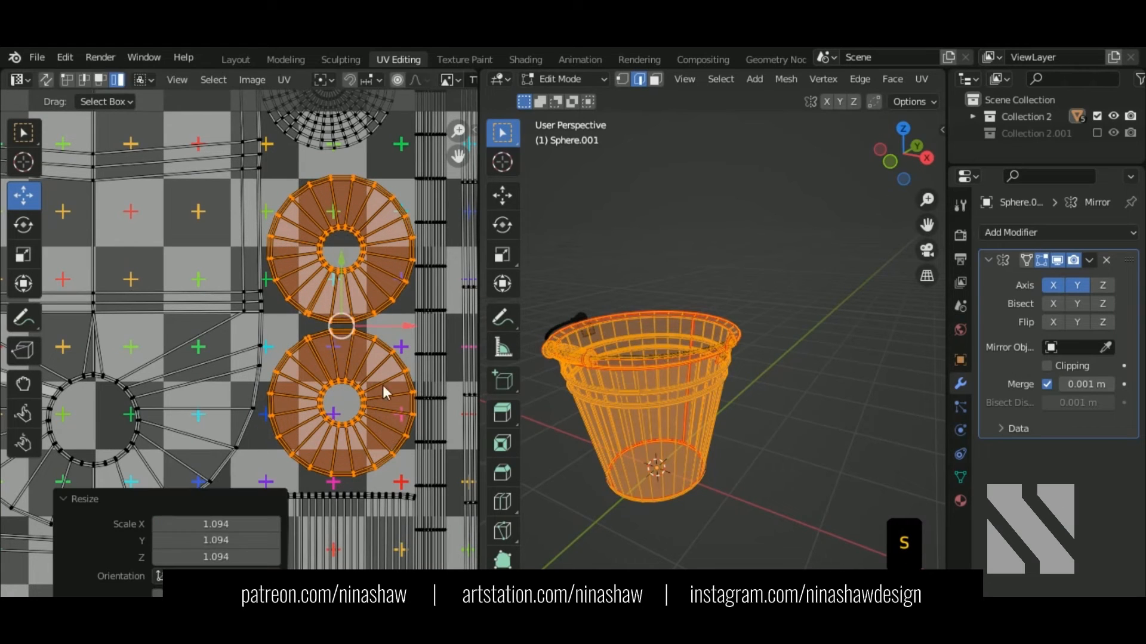
mouse_move(381, 328)
mouse_down()
mouse_move(375, 342)
mouse_move(402, 334)
mouse_up()
click(386, 320)
key(ctrl+z)
Step: Nudge the dark sphere island into place, then select the bucket-body island
scroll(387, 418, down, 5)
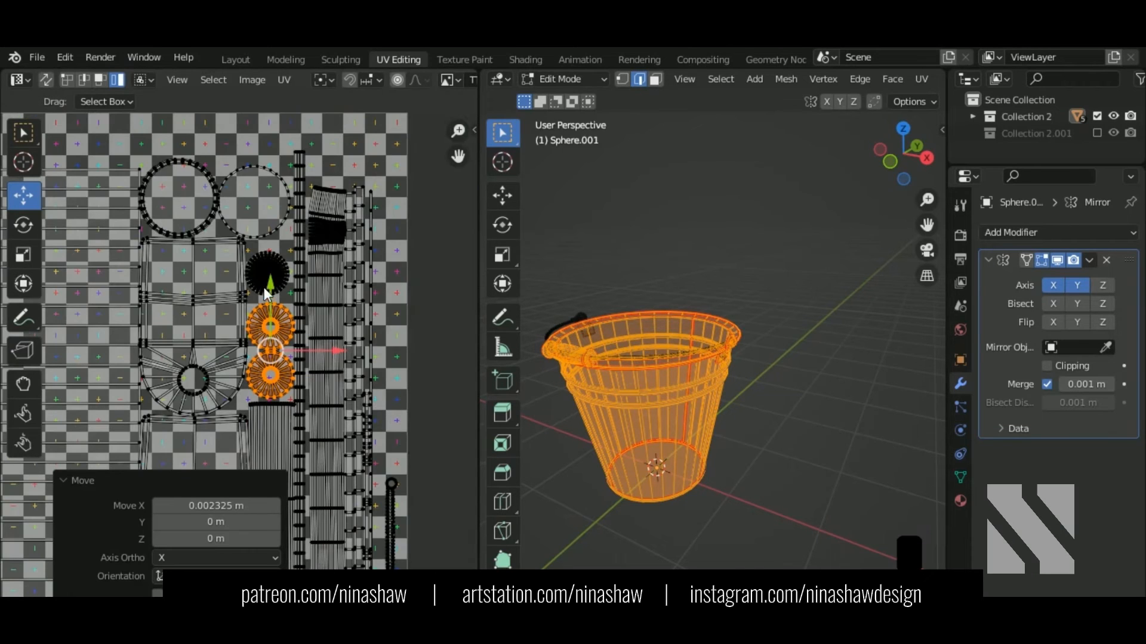
click(265, 294)
scroll(285, 239, up, 2)
drag(301, 226, 305, 234)
scroll(360, 417, down, 3)
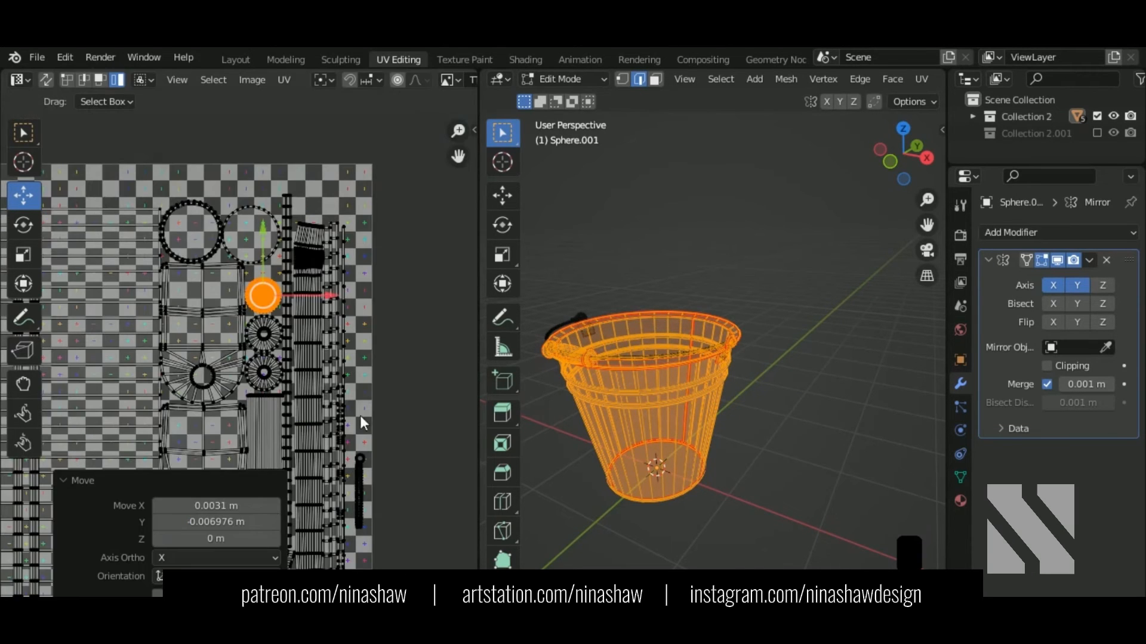
middle_drag(362, 422, 399, 325)
scroll(400, 325, down, 2)
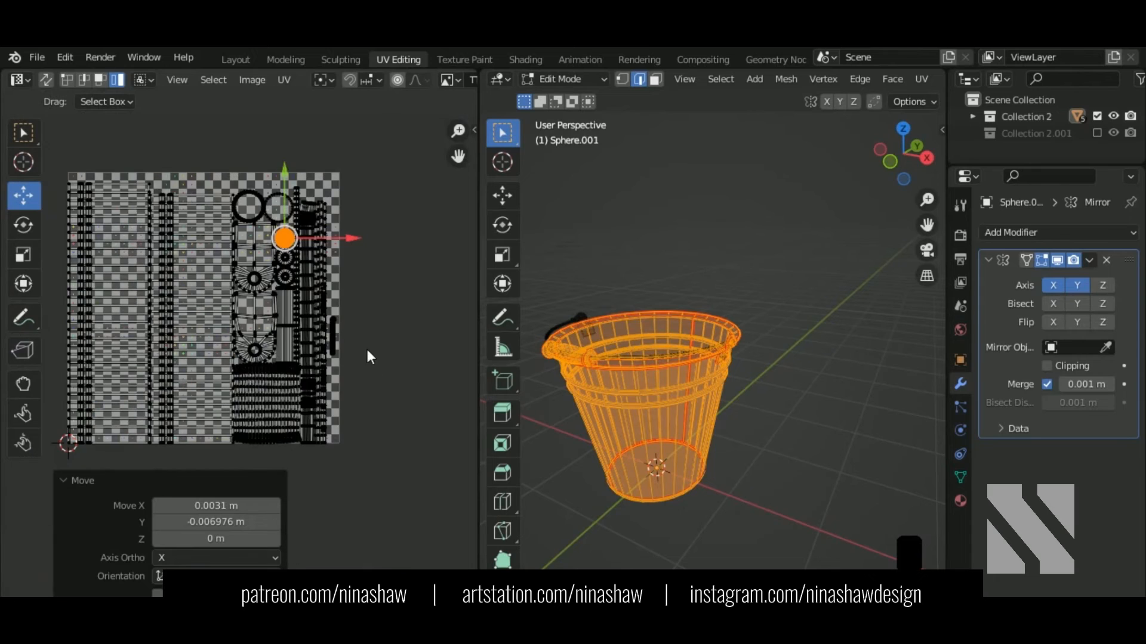
scroll(274, 421, up, 1)
click(283, 426)
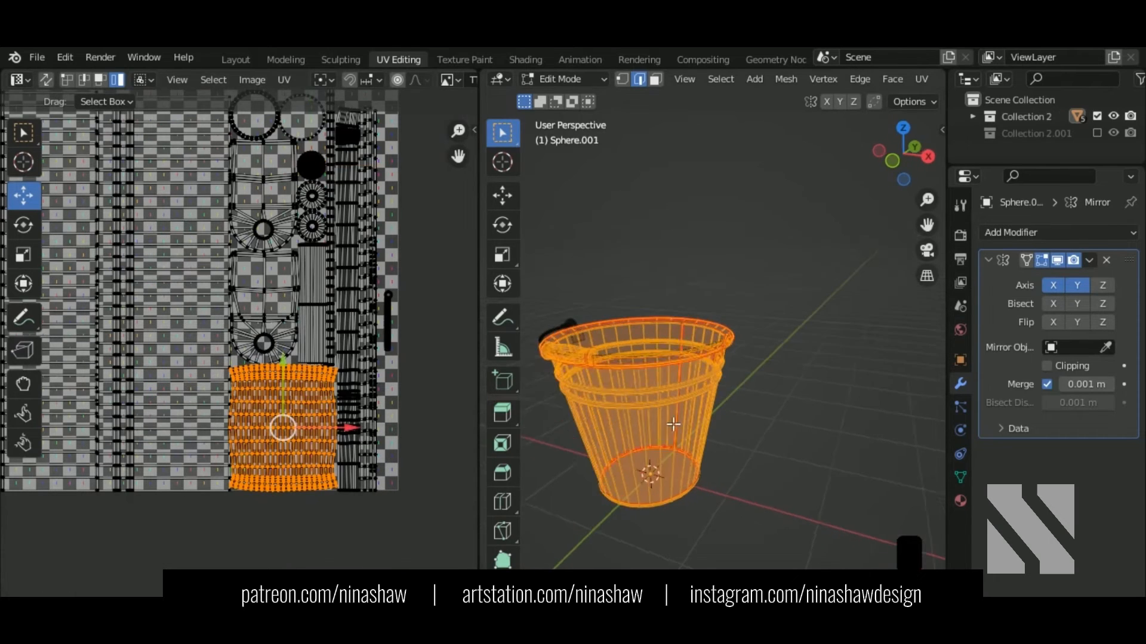
Step: Return to checker shading and trial-move the selected island, undoing the move
key(shift+z)
drag(345, 434, 417, 429)
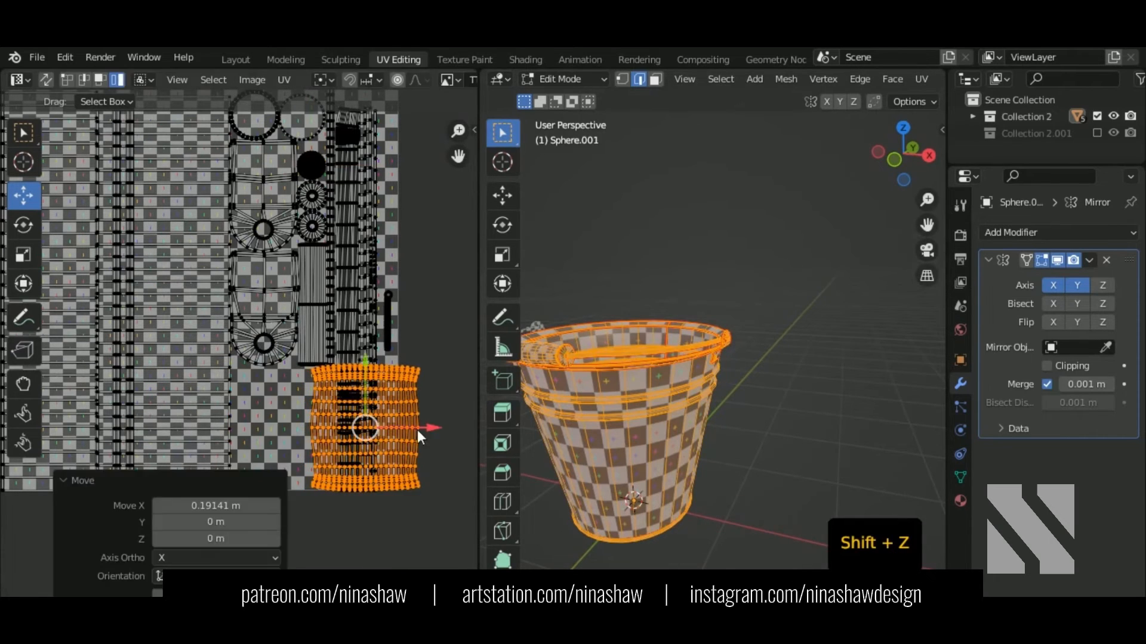
key(ctrl+z)
middle_drag(423, 441, 409, 429)
key(n)
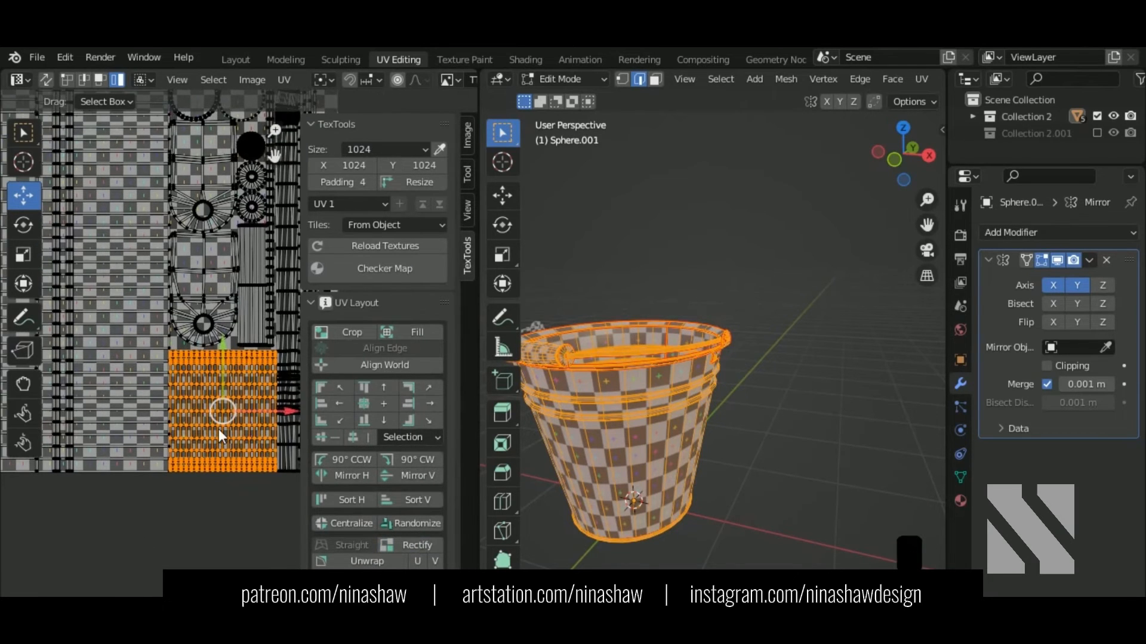
key(n)
scroll(219, 428, down, 5)
Step: Select all UV islands and pack them into the UV square
drag(322, 214, 73, 465)
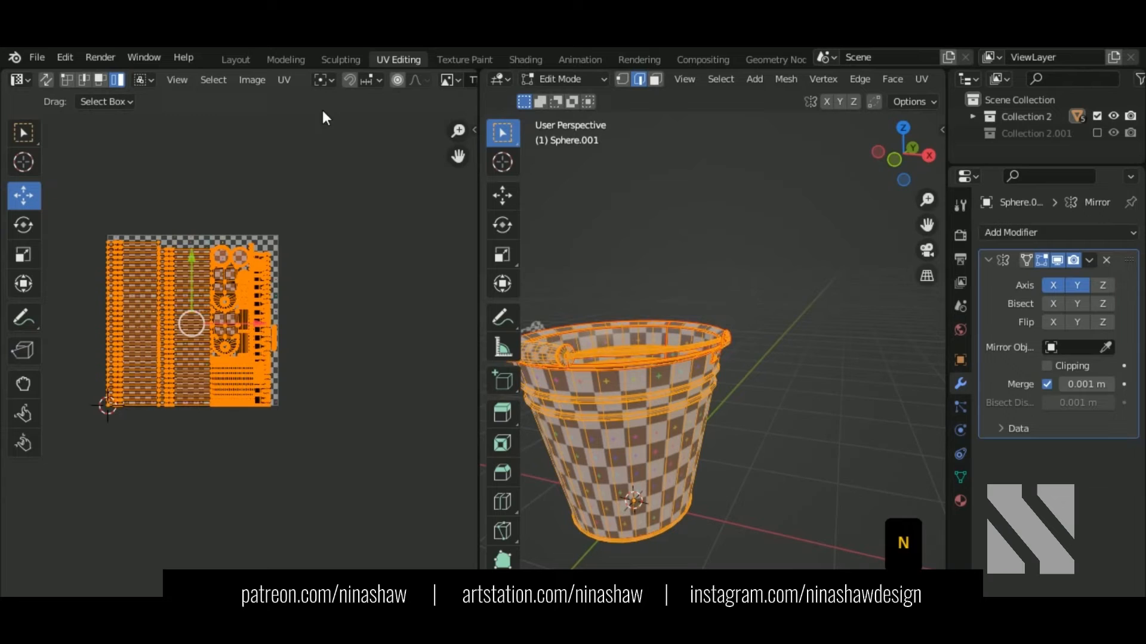
click(284, 79)
click(357, 371)
scroll(232, 298, up, 2)
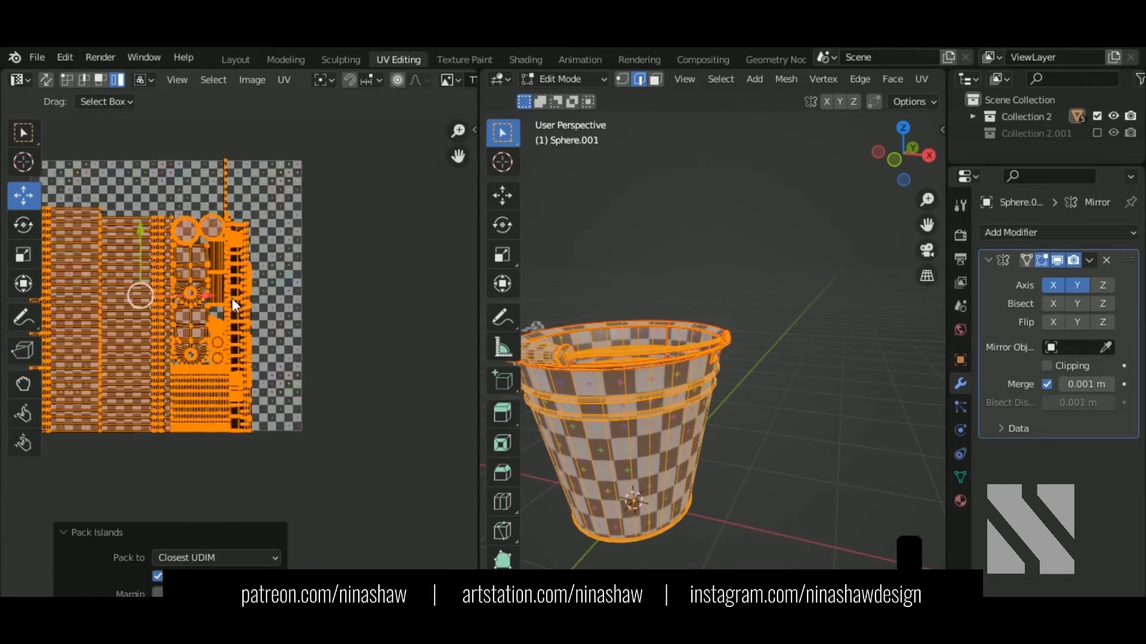
scroll(231, 299, up, 1)
Step: Move the thin vertical strip island right and down, then resize and shift it slightly left
click(225, 155)
drag(240, 253, 279, 327)
scroll(309, 308, up, 4)
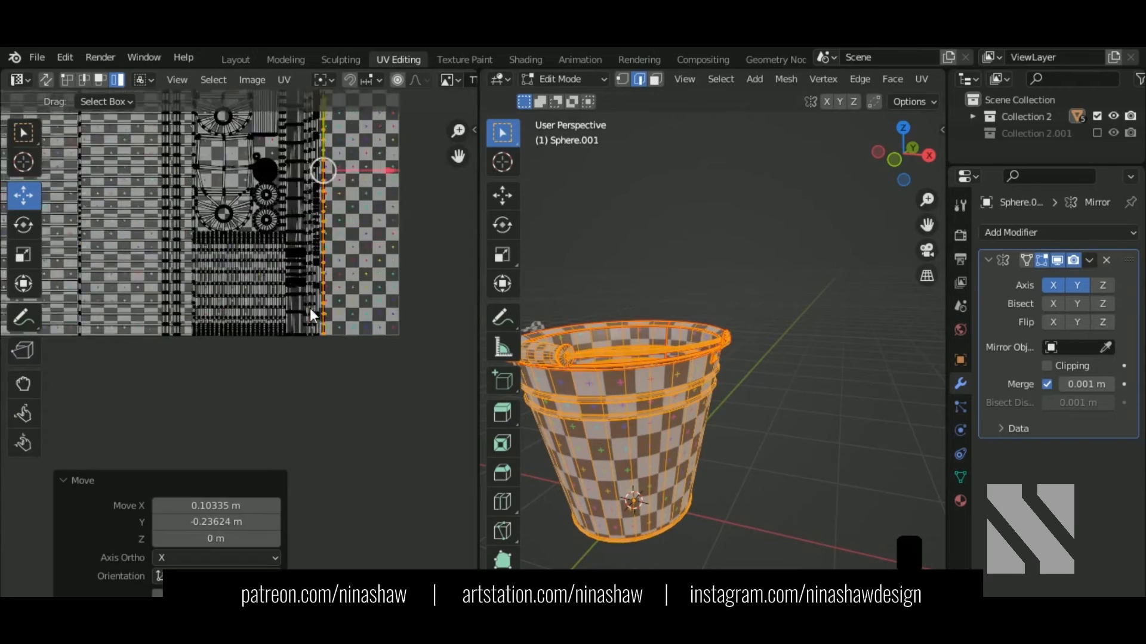
scroll(267, 409, up, 4)
key(s)
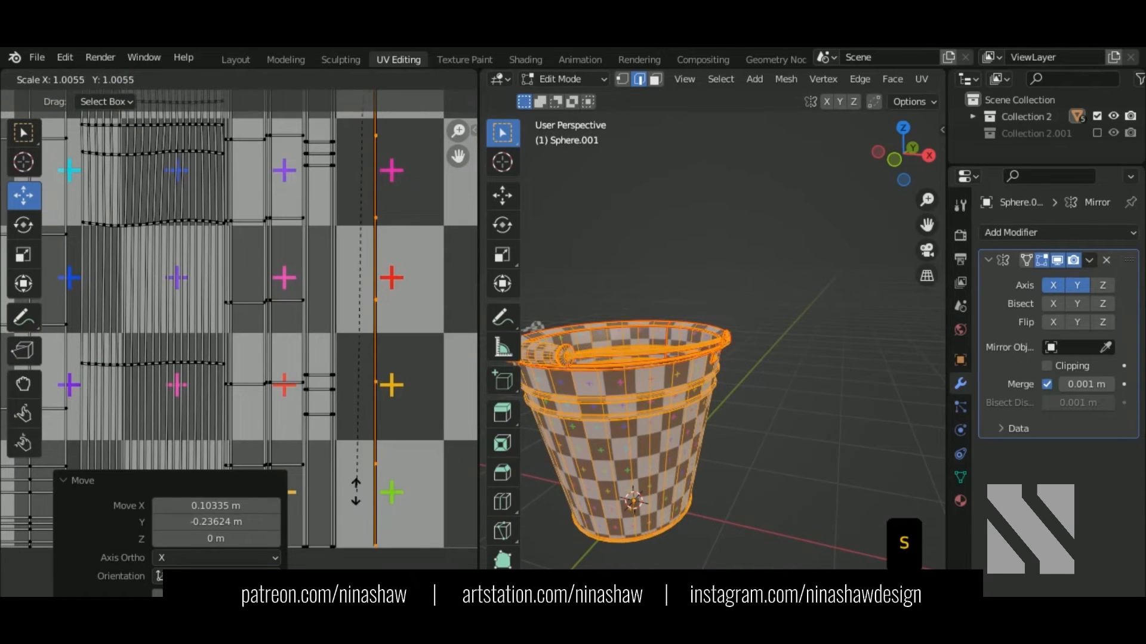
key(g)
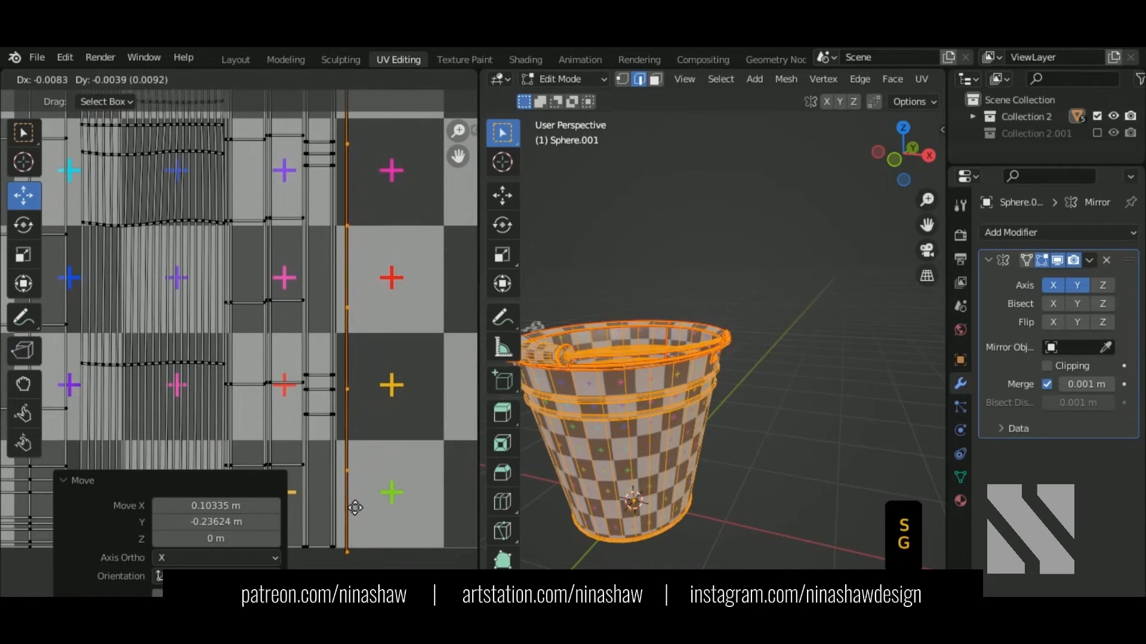
scroll(346, 496, down, 5)
scroll(366, 397, up, 3)
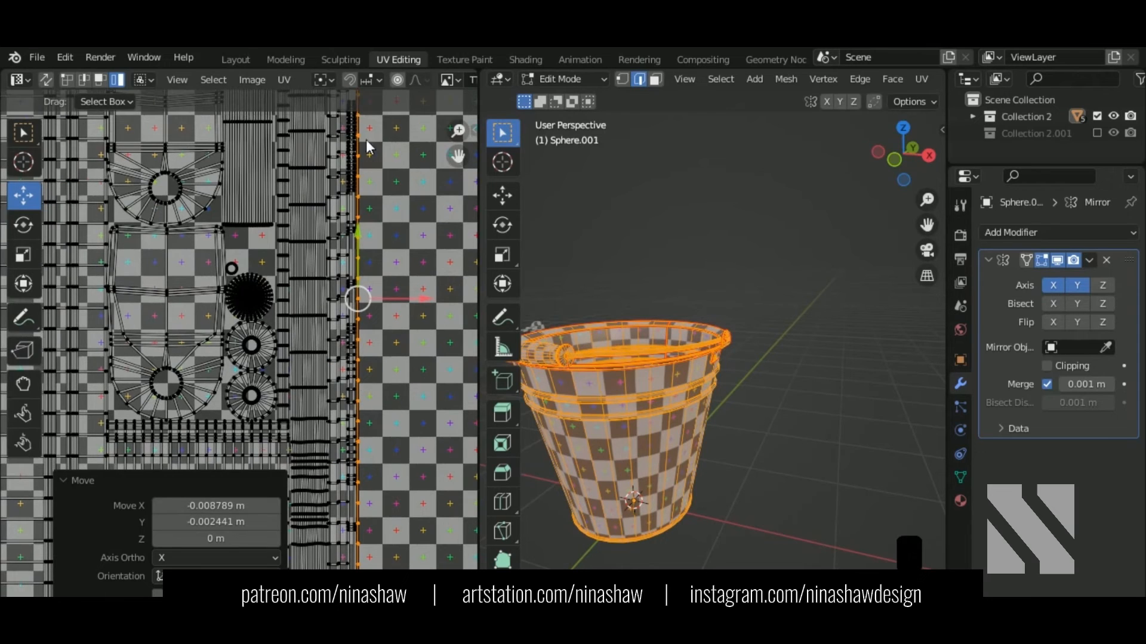
Step: Move all islands up and right and scale them up to 1.190
middle_drag(367, 139, 360, 268)
scroll(360, 267, up, 3)
scroll(359, 267, down, 7)
middle_drag(339, 317, 391, 246)
scroll(379, 227, down, 2)
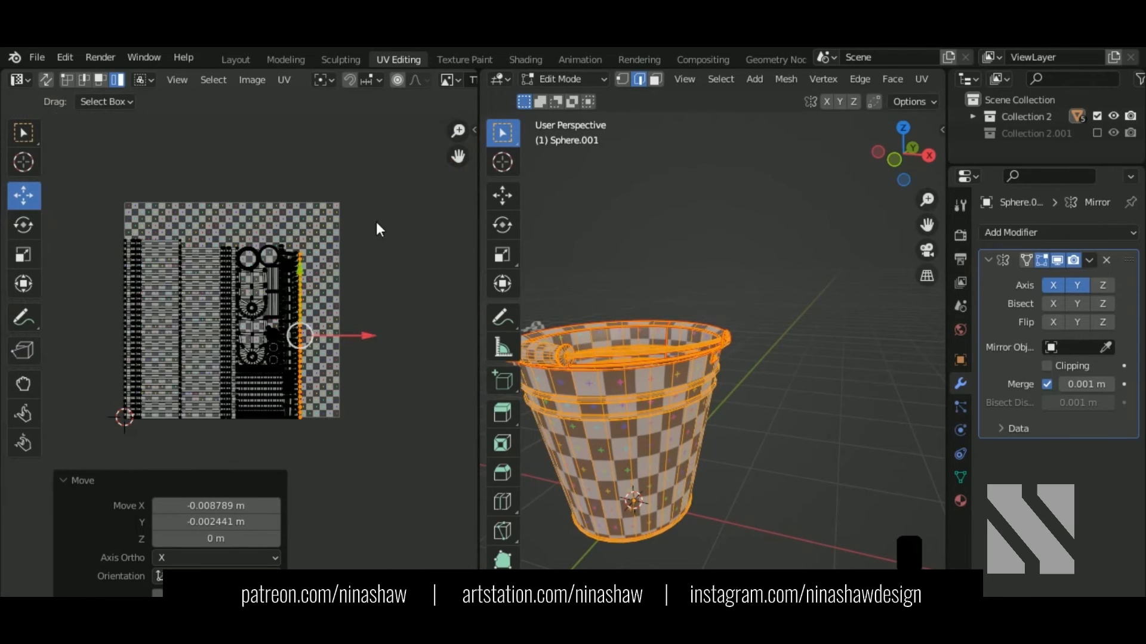
drag(376, 229, 105, 485)
key(g)
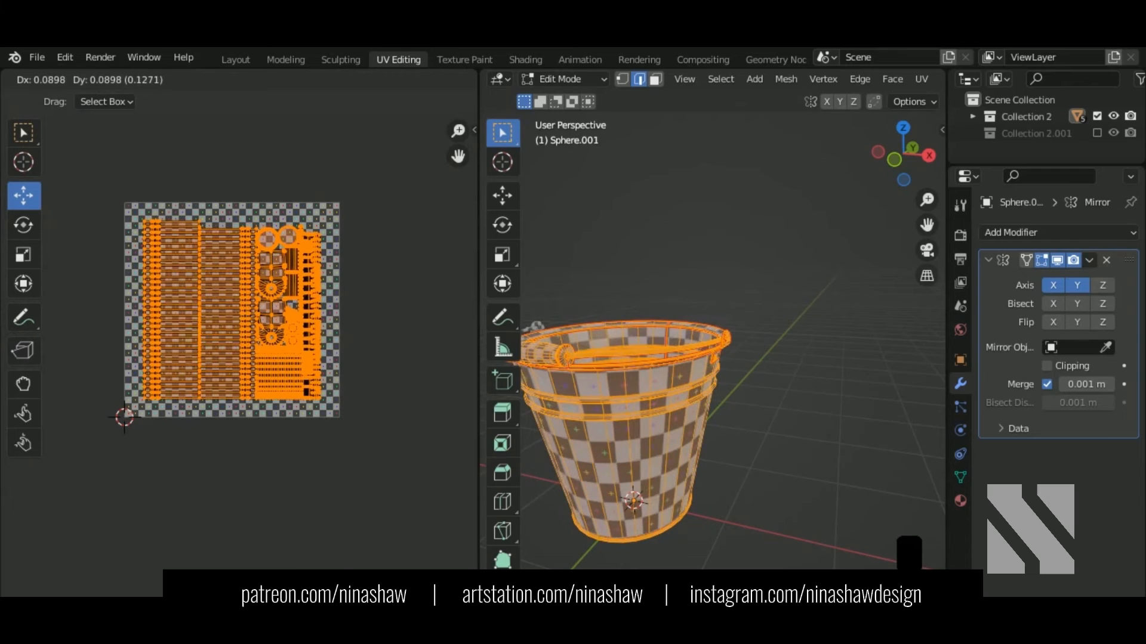
key(Return)
key(s)
click(285, 374)
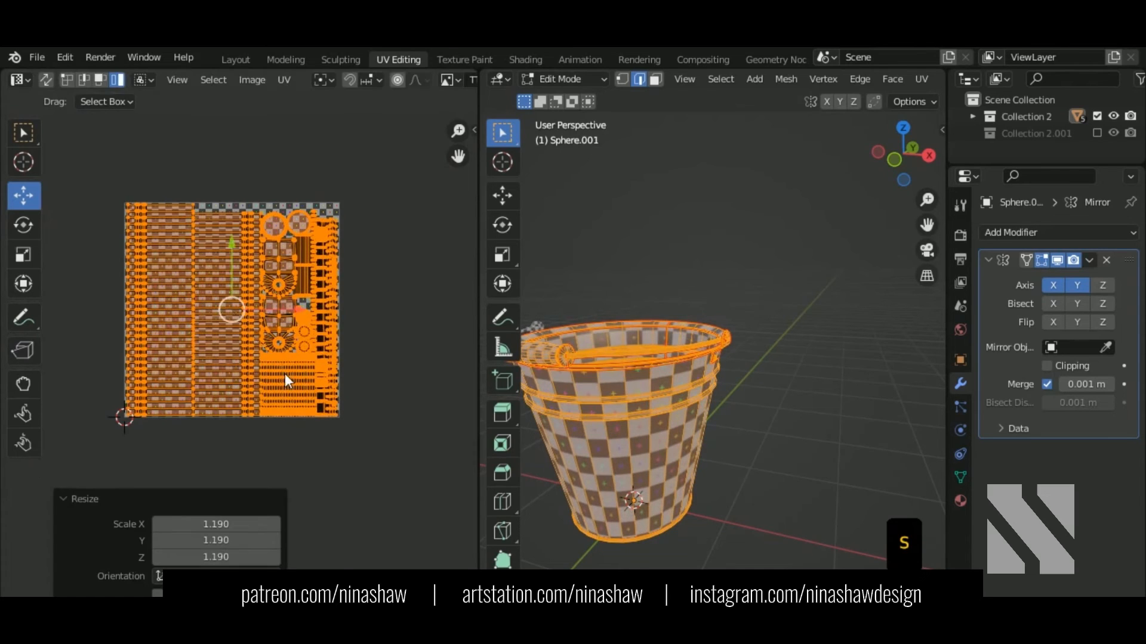
Step: Fine-tune the whole layout's scale to 1.012 and go back to Object Mode
scroll(240, 361, up, 3)
middle_drag(230, 417, 274, 320)
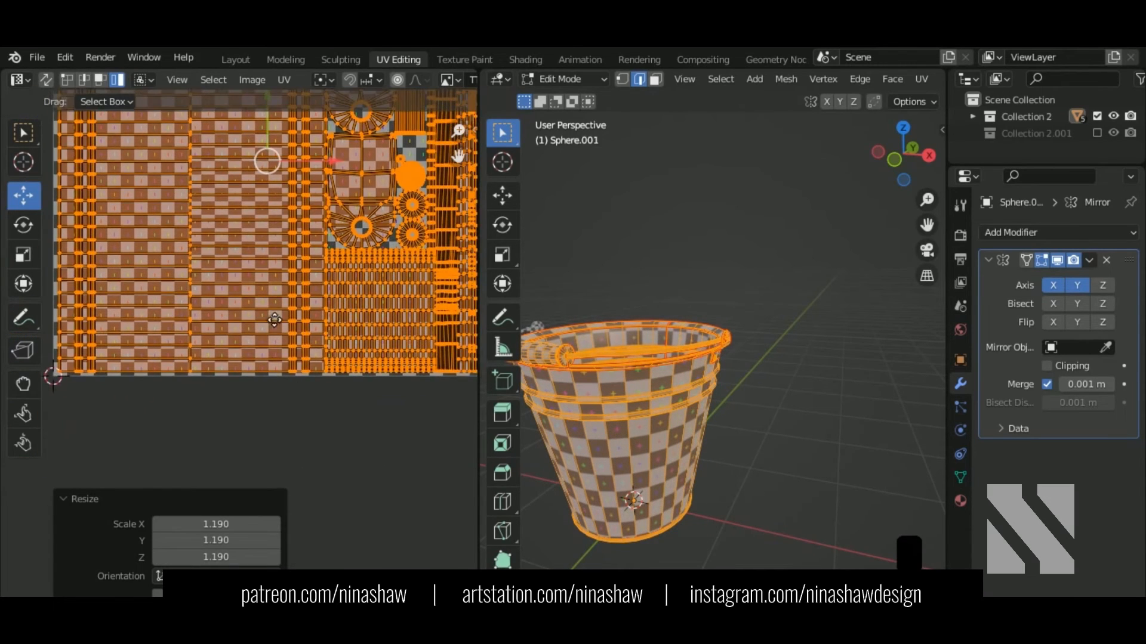
middle_drag(298, 374, 248, 373)
key(s)
click(382, 393)
scroll(382, 392, down, 3)
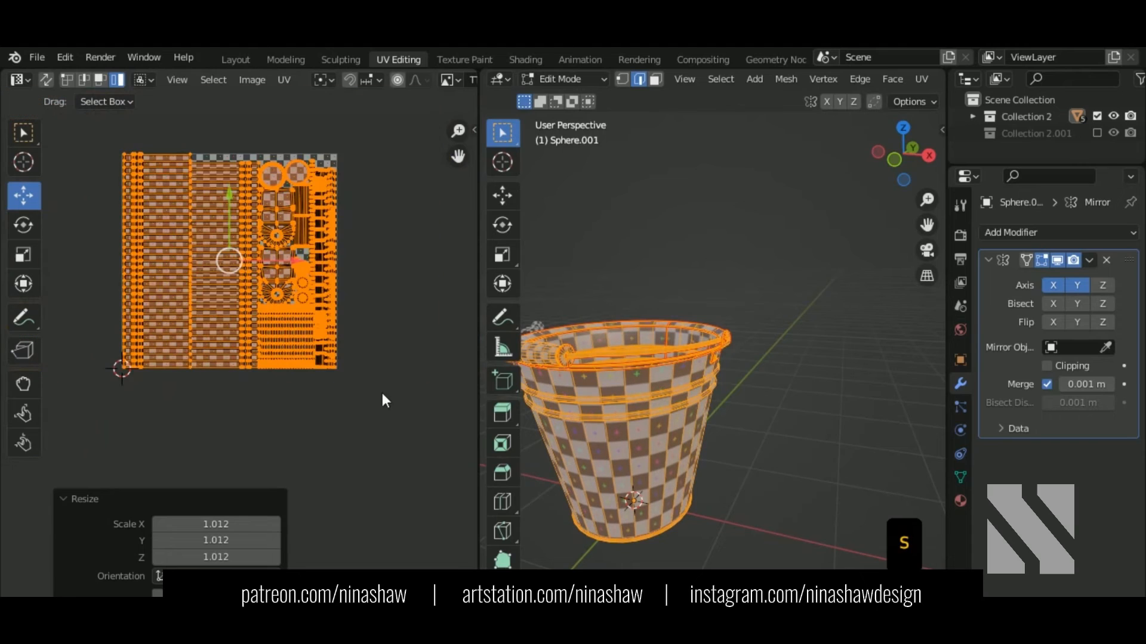
scroll(158, 209, up, 6)
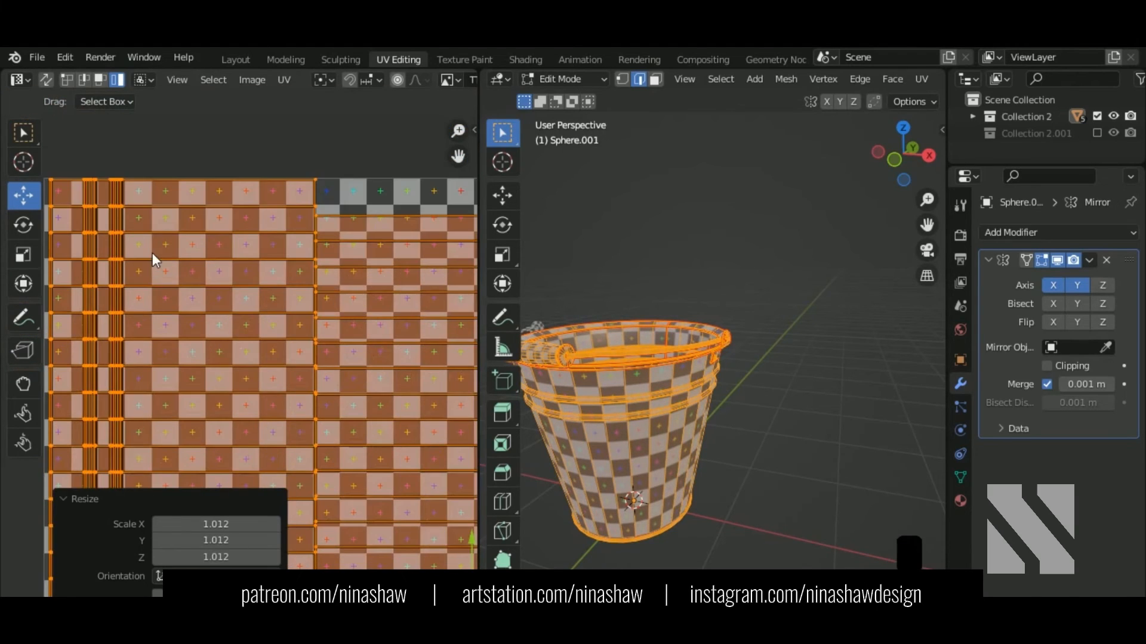
scroll(143, 215, down, 6)
key(Tab)
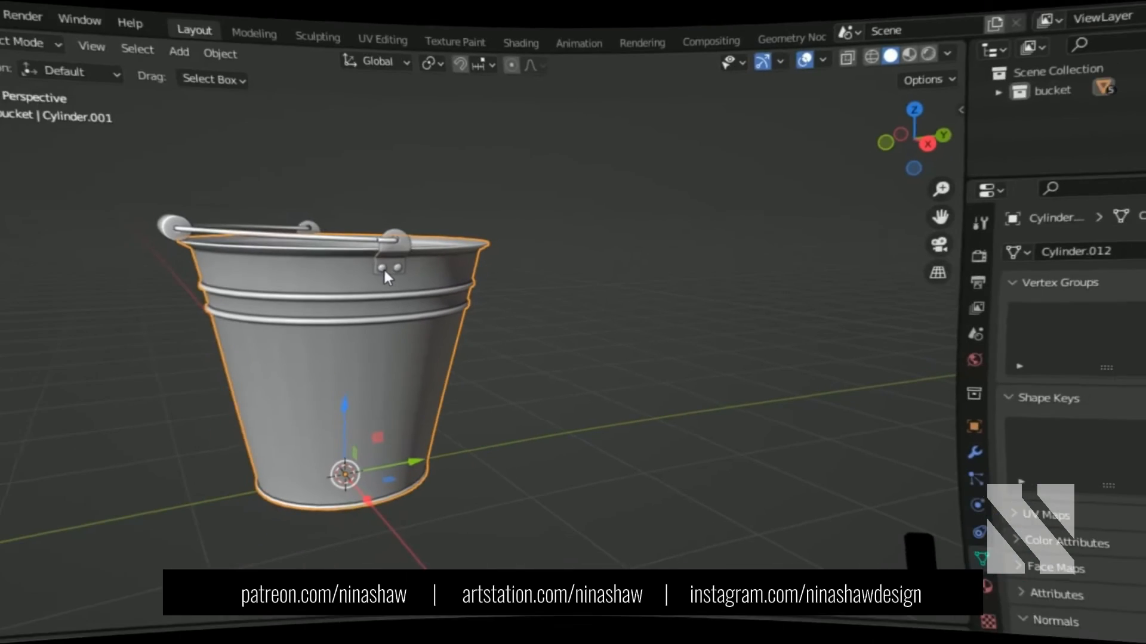
Step: Duplicate the handle-bracket rivets in place and view the bucket from the top
click(383, 268)
middle_drag(395, 277, 425, 299)
key(shift+d)
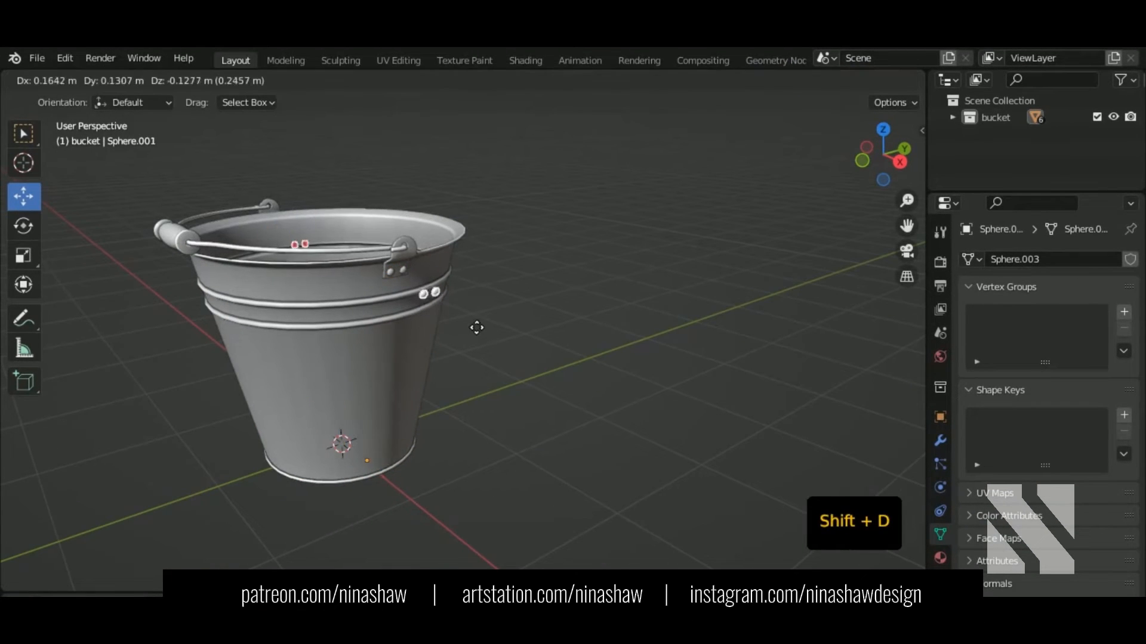
right_click(472, 321)
key(KP_7)
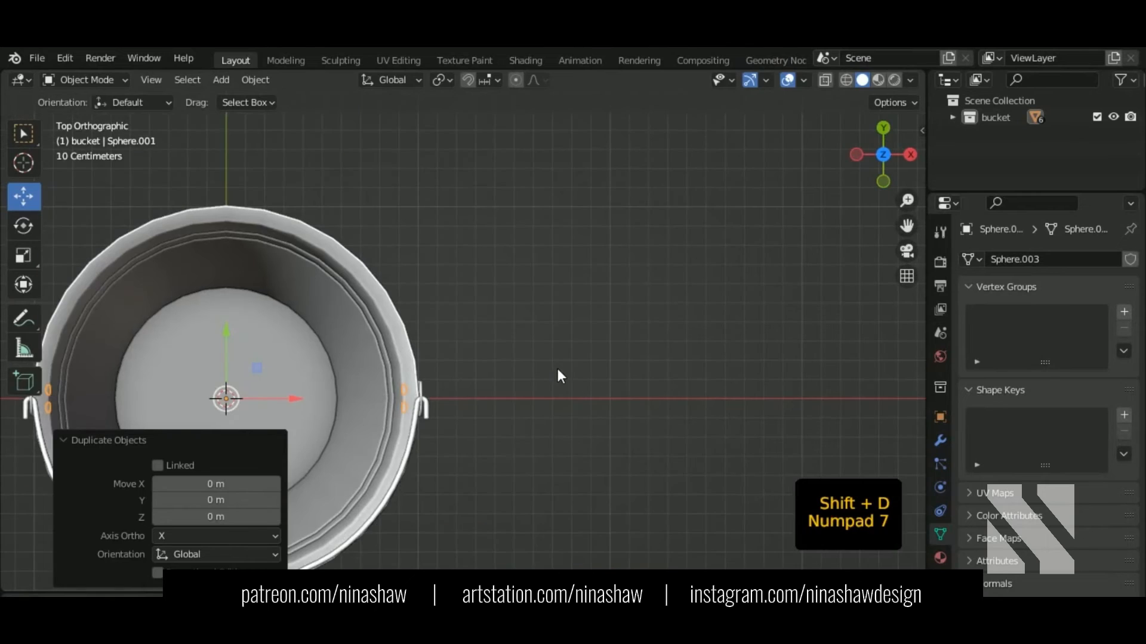
shift+middle_drag(558, 369, 717, 336)
scroll(698, 331, up, 2)
Step: In Edit Mode, move all the duplicated rivet geometry inward along X
key(Tab)
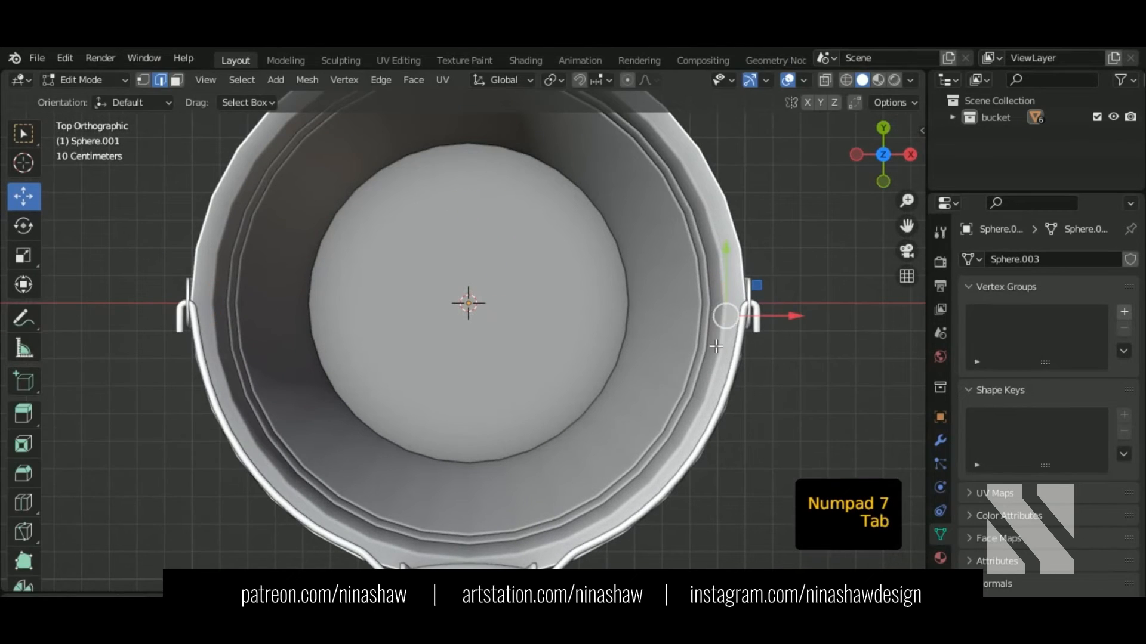
key(a)
key(shift+z)
shift+middle_drag(716, 346, 555, 378)
drag(597, 335, 576, 345)
scroll(464, 346, up, 5)
key(shift+z)
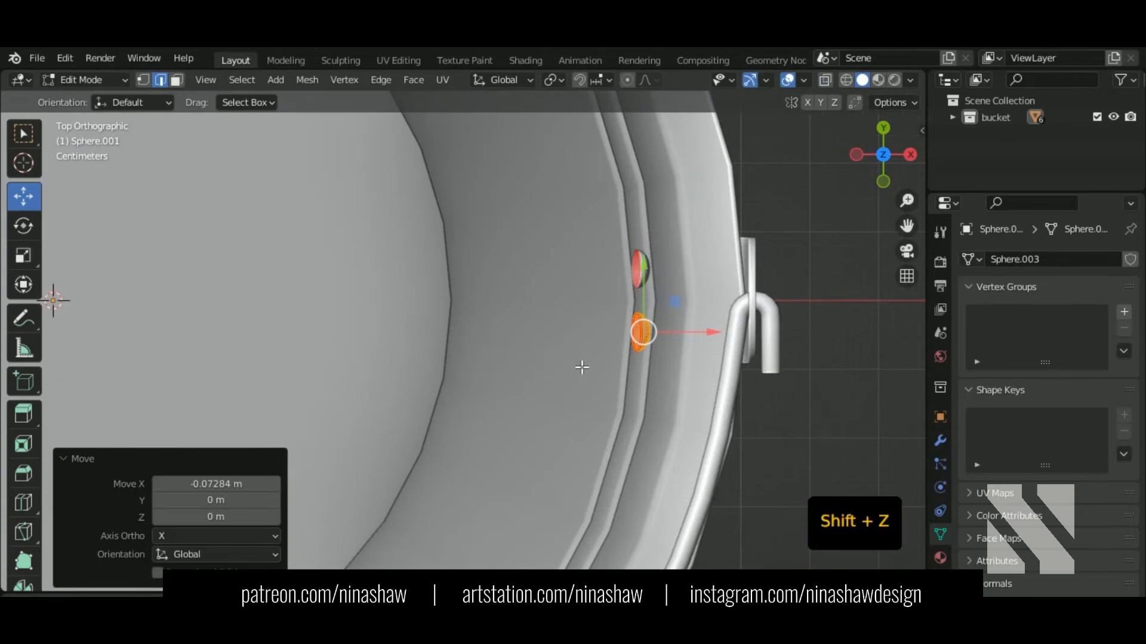
scroll(582, 367, down, 3)
Step: Mirror the rivet copies across X and flip their normals
key(ctrl+m)
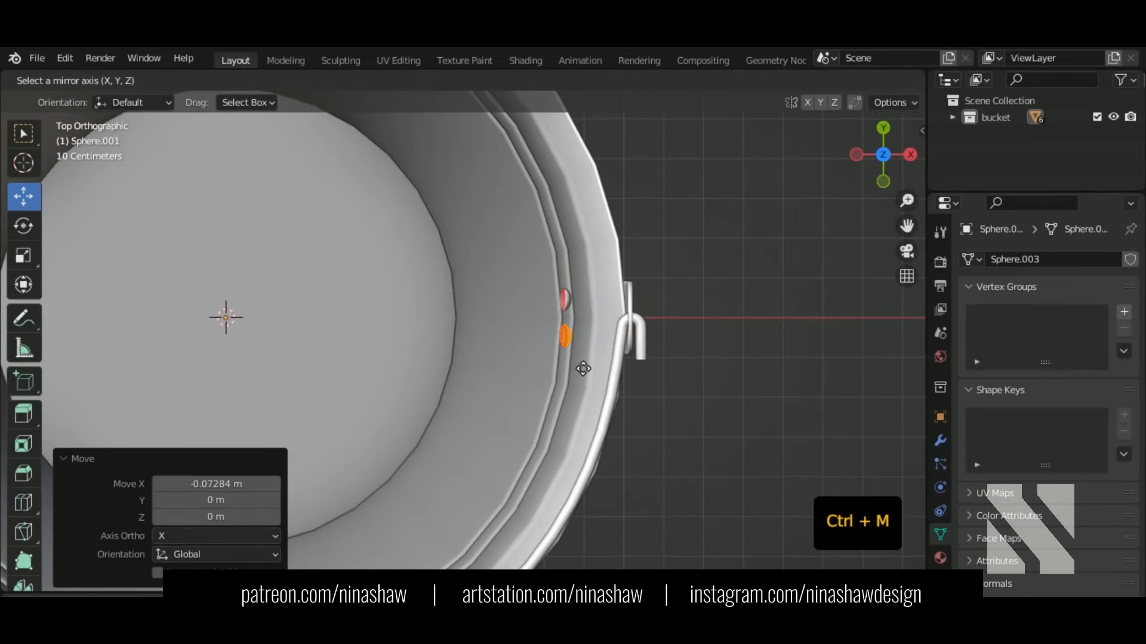
click(583, 368)
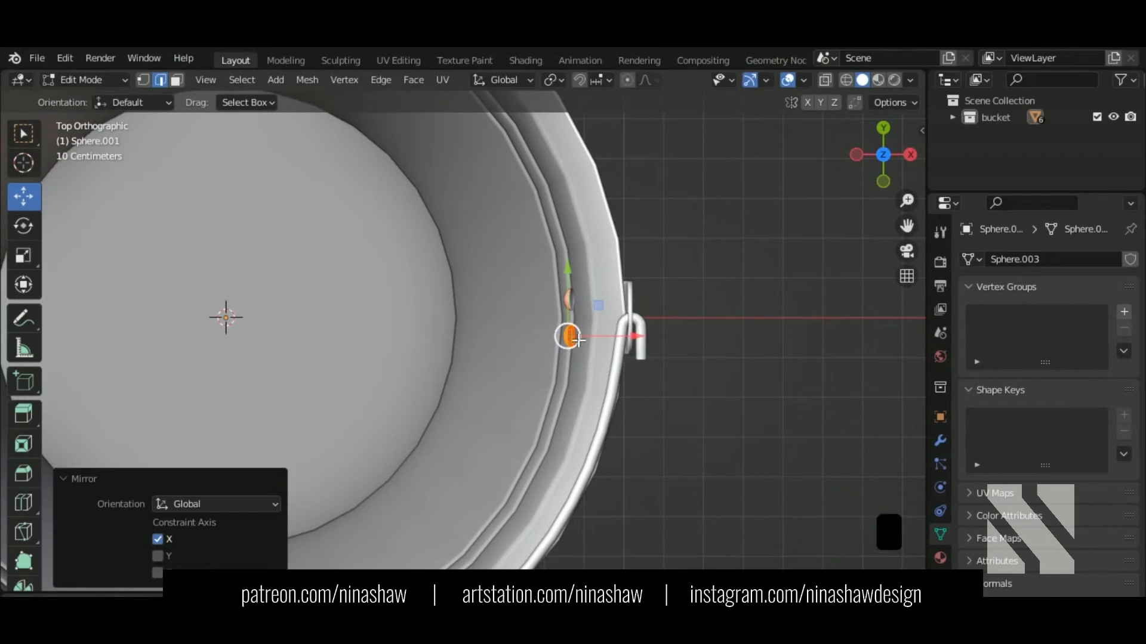
scroll(587, 364, up, 3)
key(alt+n)
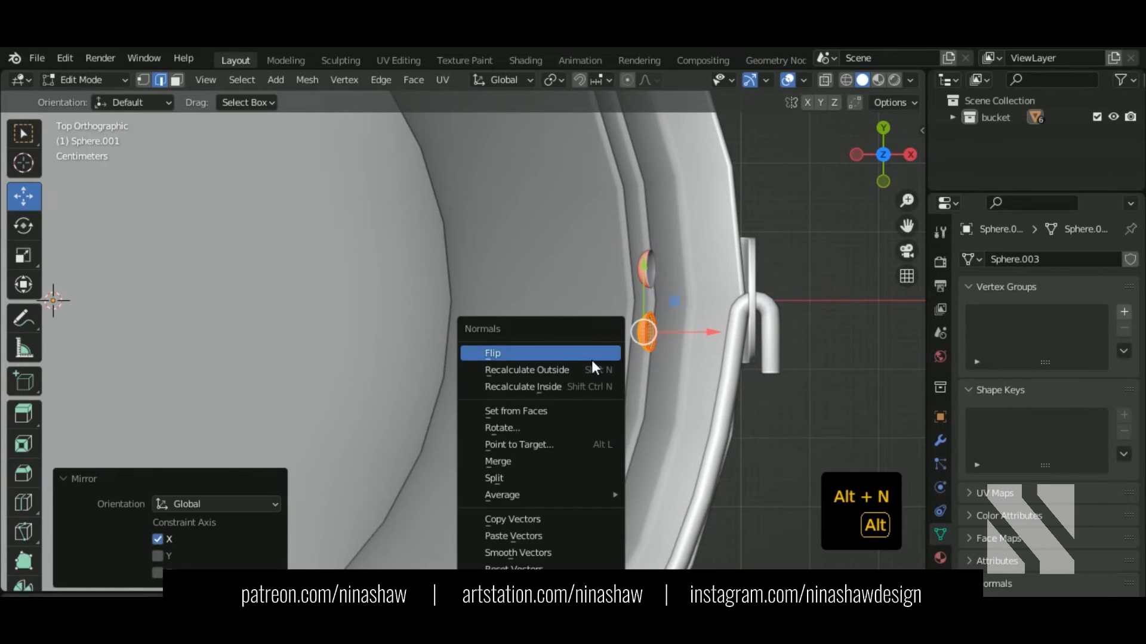
click(586, 355)
scroll(715, 332, up, 2)
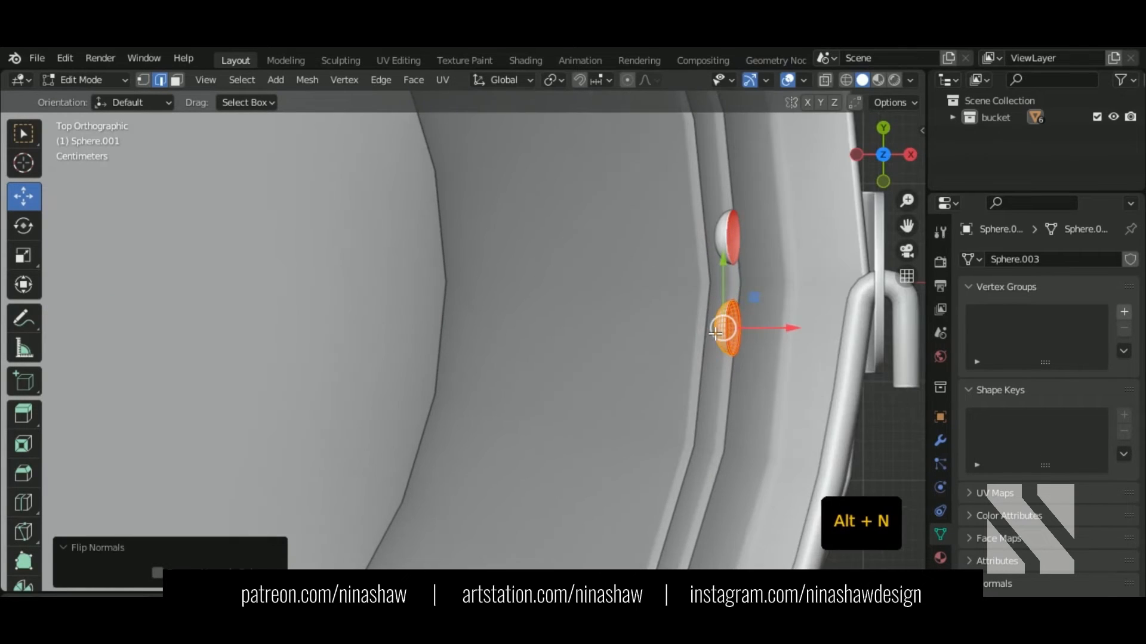
Step: From the front view, tilt the rivet 28° to match the wall and shift it along X
key(KP_1)
key(shift+z)
shift+middle_drag(716, 332, 583, 345)
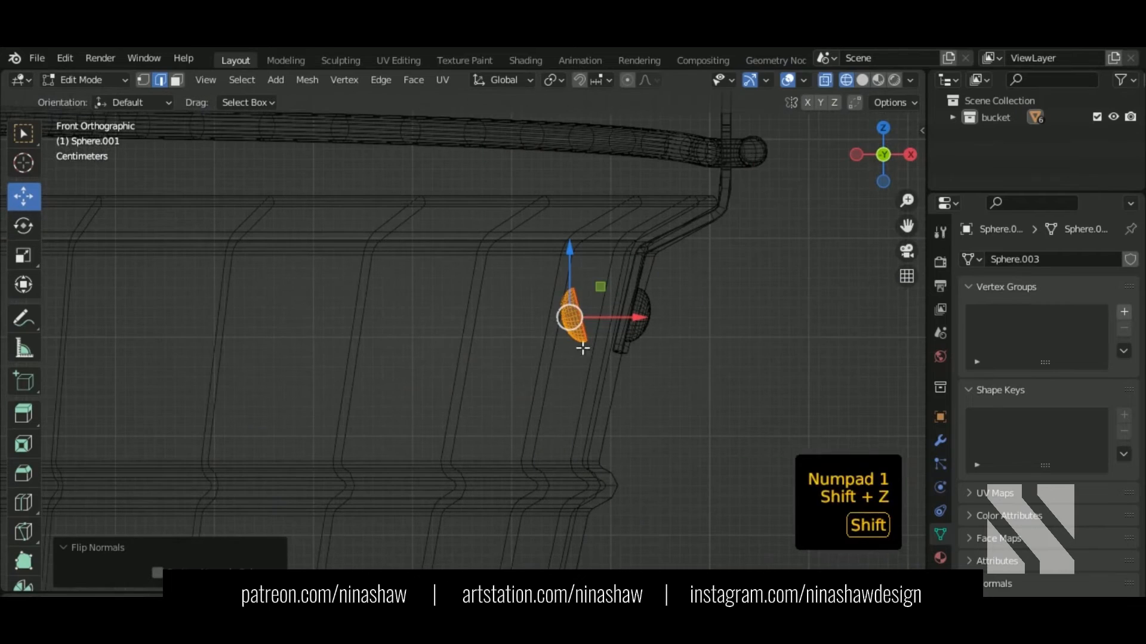
key(r)
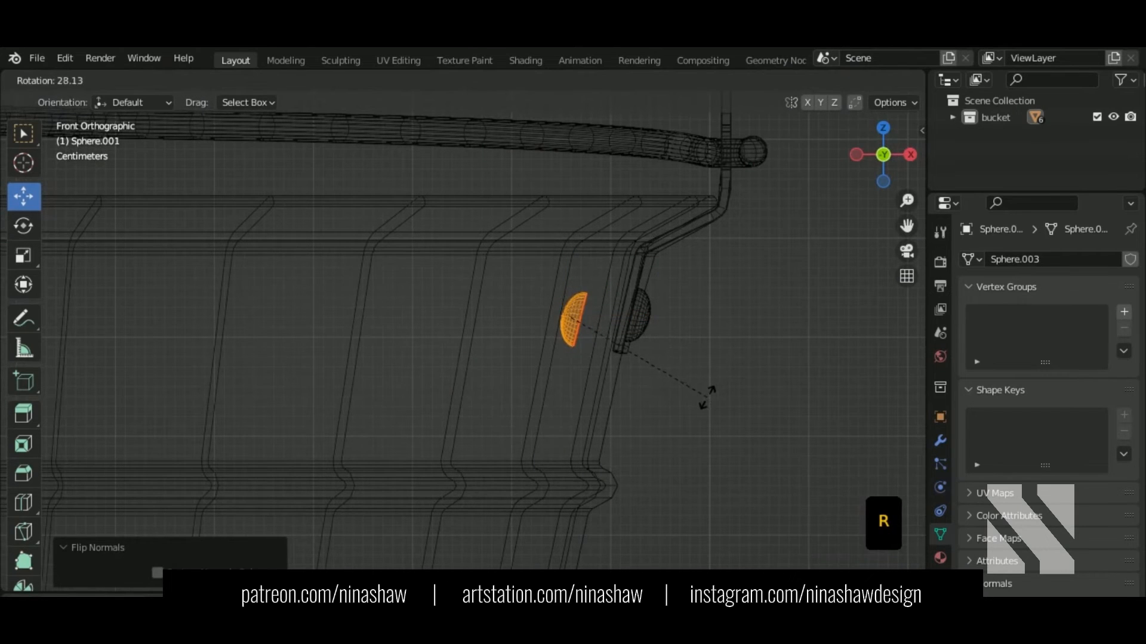
click(708, 396)
key(g)
key(x)
click(668, 330)
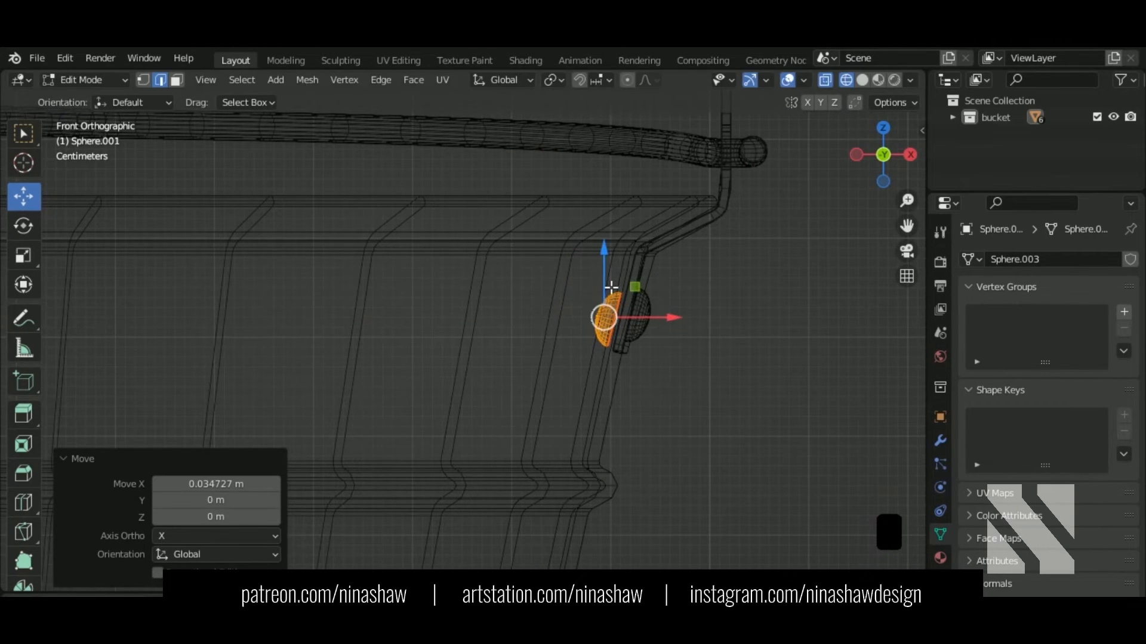
Step: Adjust the rivet's height and X position to seat it against the inner wall
key(g)
key(z)
click(657, 317)
key(g)
key(x)
click(657, 321)
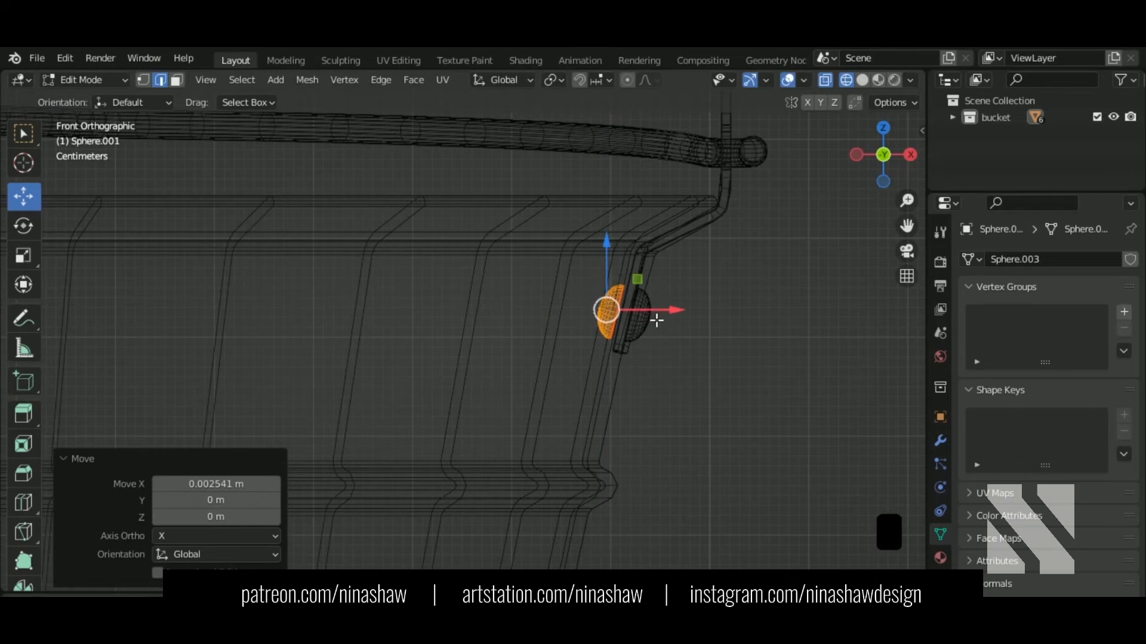
mouse_move(620, 305)
middle_down()
mouse_move(686, 409)
mouse_move(650, 383)
mouse_move(822, 339)
mouse_move(663, 399)
mouse_move(625, 351)
middle_up()
key(shift+z)
Step: From the top view, turn the rivet 4.17° around Z and nudge it along X
key(KP_7)
scroll(601, 394, up, 2)
key(r)
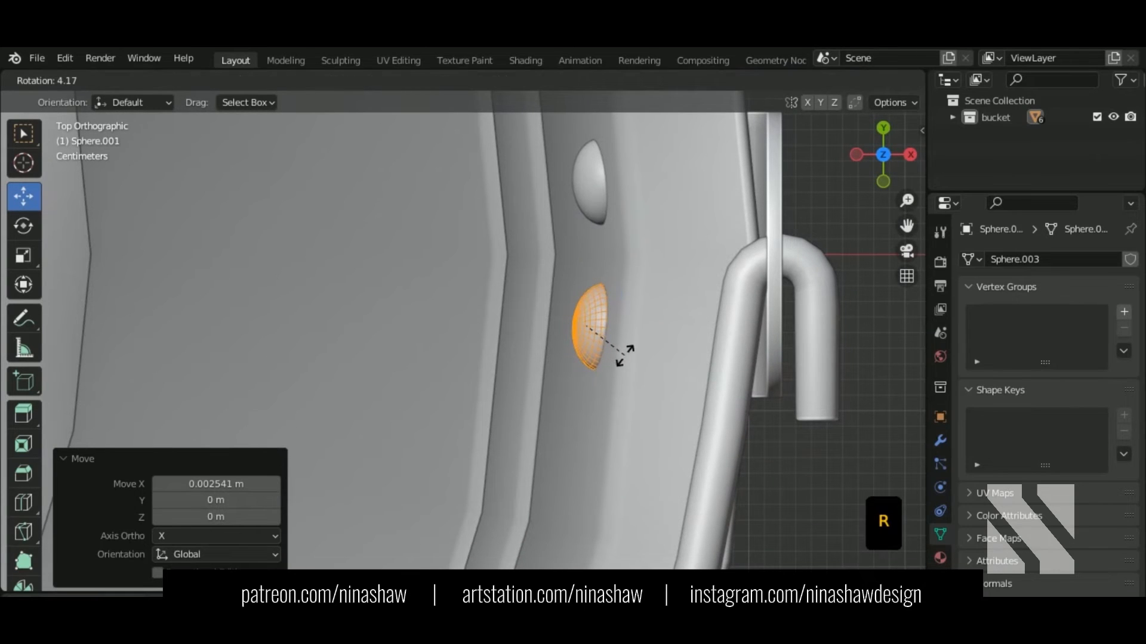
click(625, 356)
key(g)
key(x)
click(634, 330)
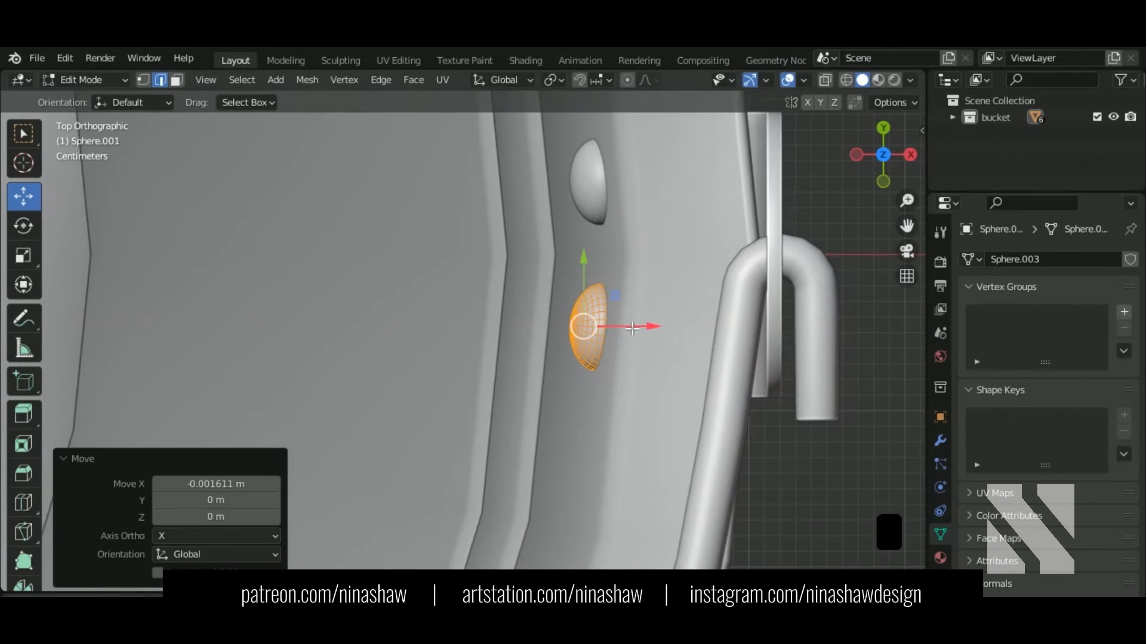
Step: From the right side view, lower the rivet slightly and return to Object Mode
key(KP_3)
key(shift+z)
drag(483, 407, 487, 411)
key(shift+z)
scroll(512, 370, down, 8)
middle_drag(503, 351, 651, 355)
key(Tab)
Step: Select the bucket body Cylinder.001 and enter its Edit Mode
scroll(648, 348, down, 2)
shift+middle_drag(646, 300, 661, 227)
click(537, 335)
middle_drag(711, 406, 525, 322)
key(Tab)
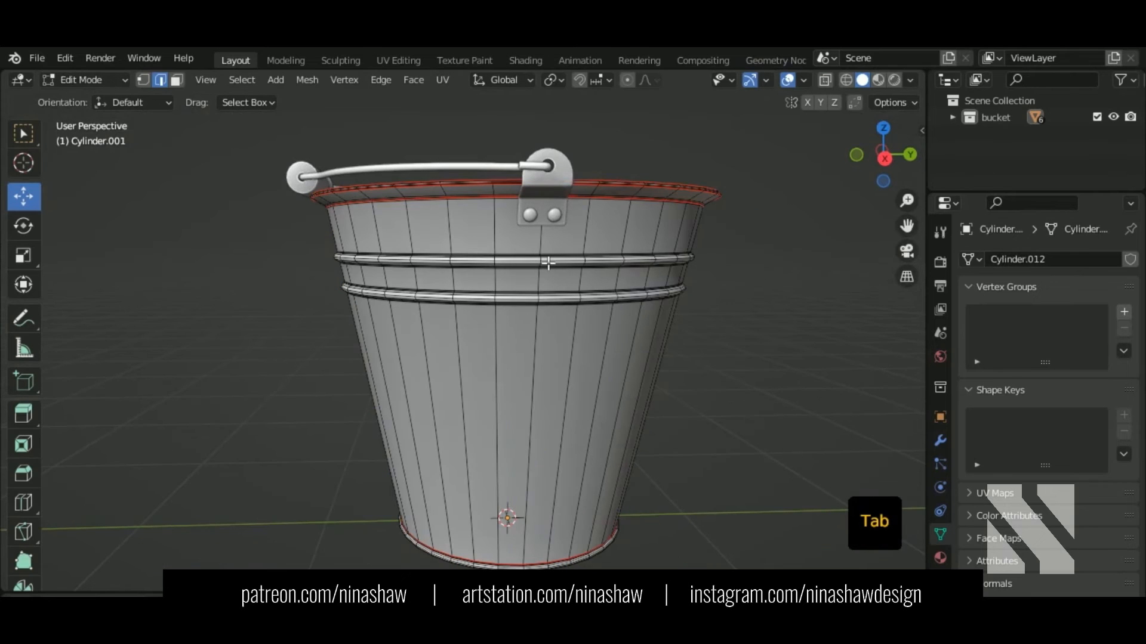
Step: Duplicate a vertical strip of wall faces in place and separate it into its own object, Cylinder.002
key(3)
ctrl+click(528, 388)
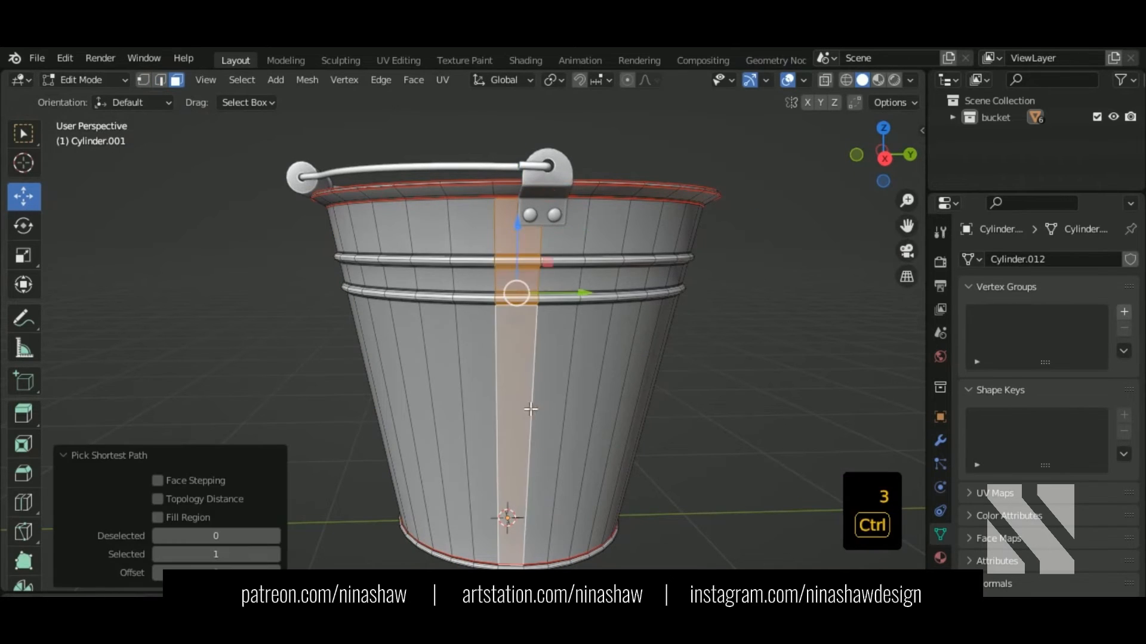
scroll(567, 289, up, 3)
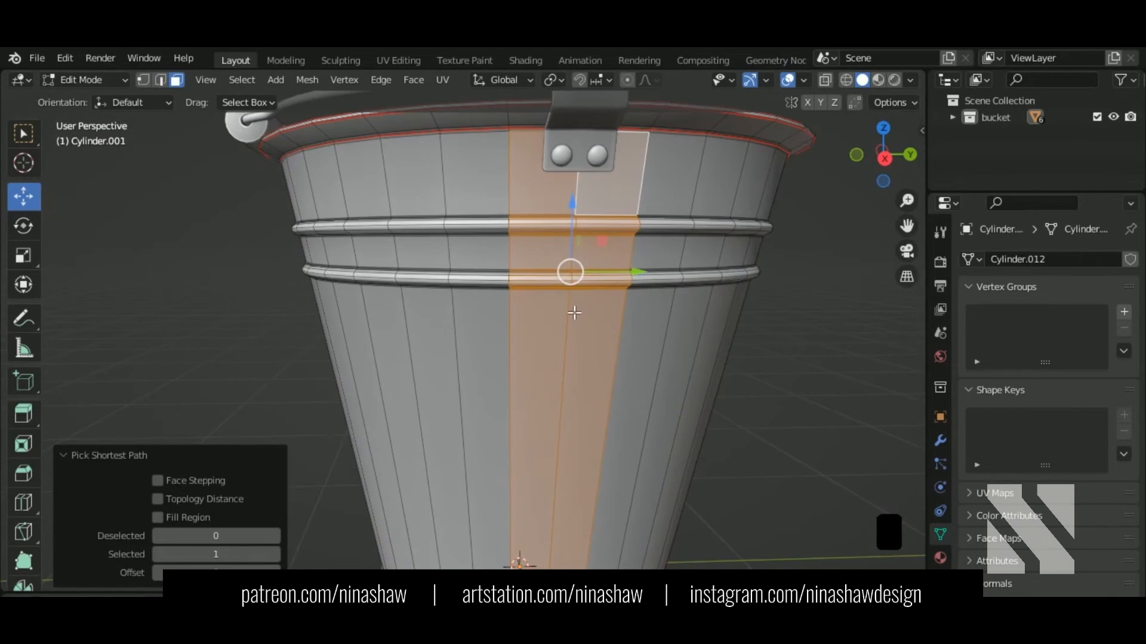
key(shift+d)
right_click(600, 356)
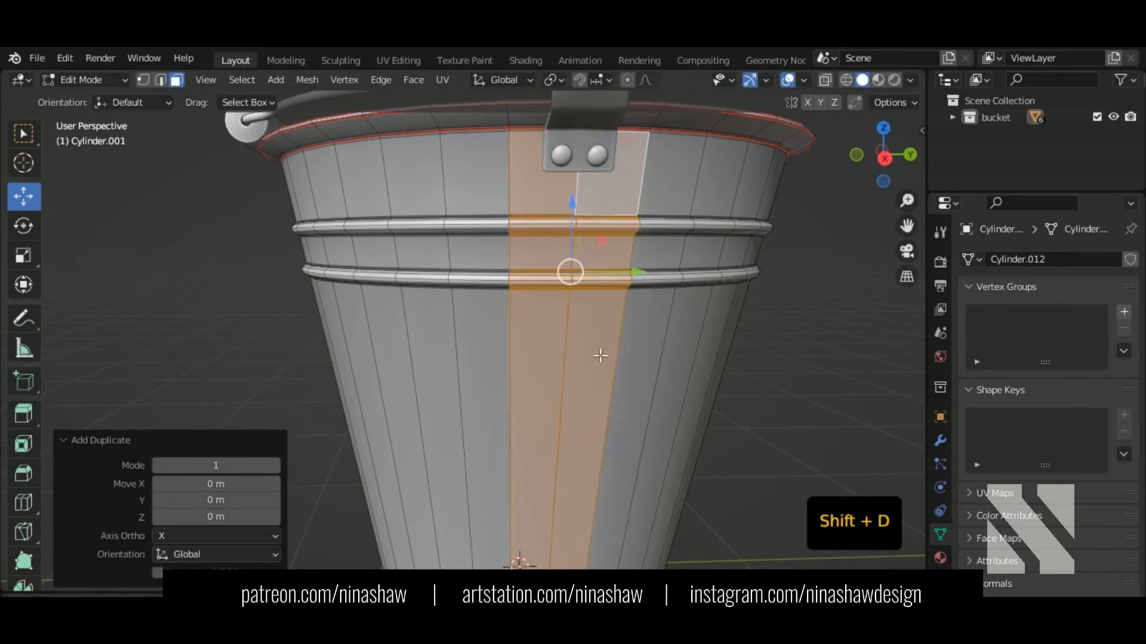
key(p)
click(590, 298)
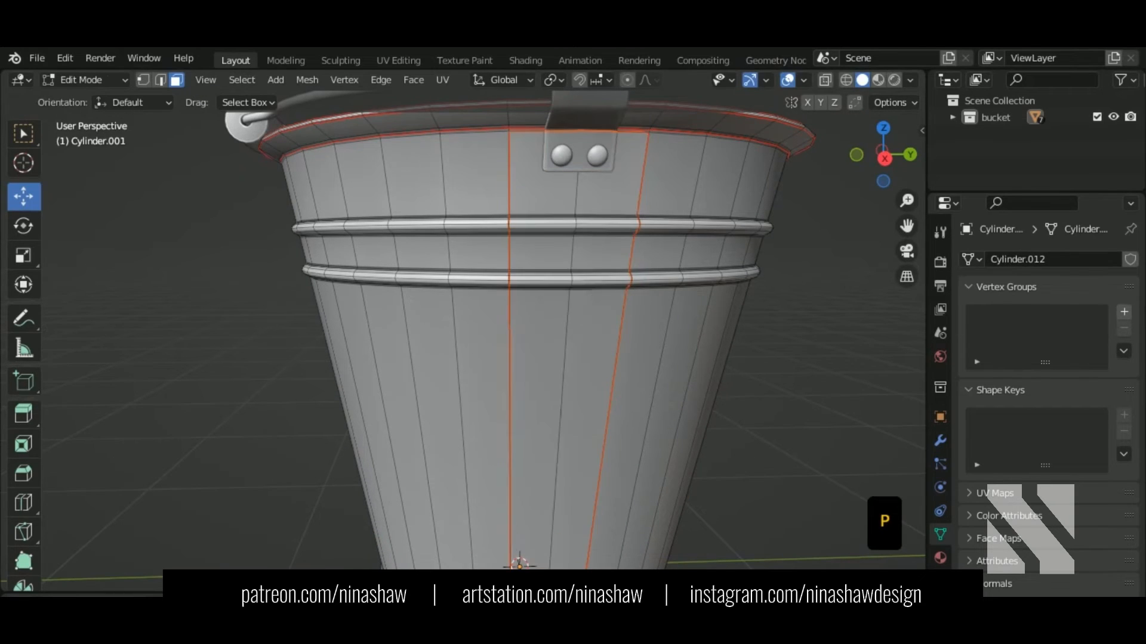
key(Tab)
click(583, 331)
key(Tab)
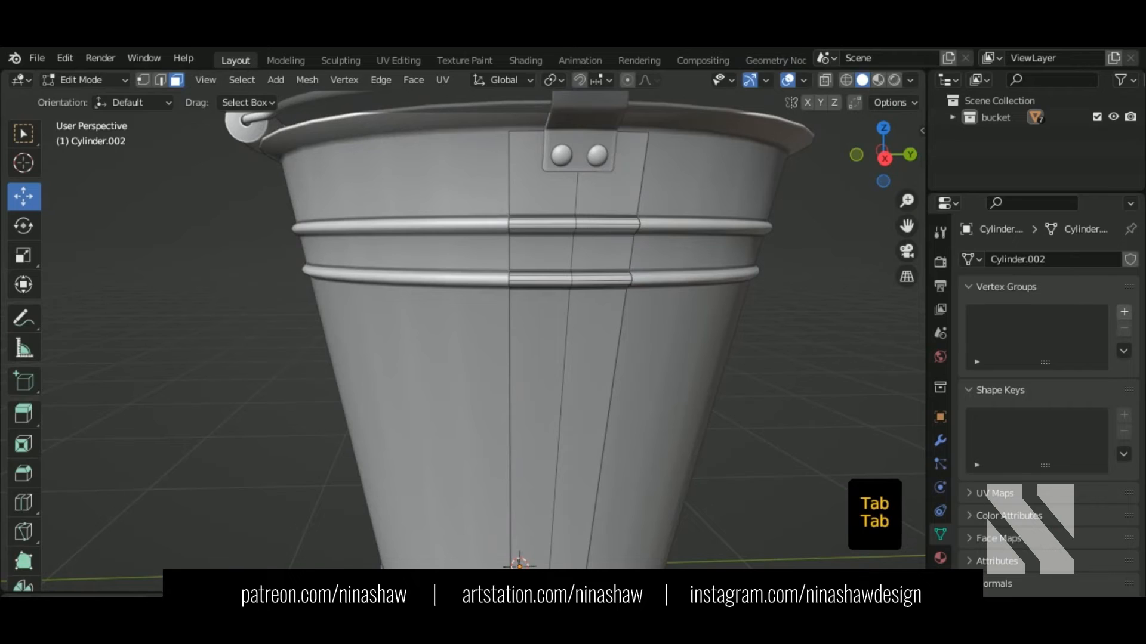
Step: Bevel the strip's vertical centre edge loop to 0.0184 m width with 2 segments
click(160, 79)
alt+shift+click(583, 280)
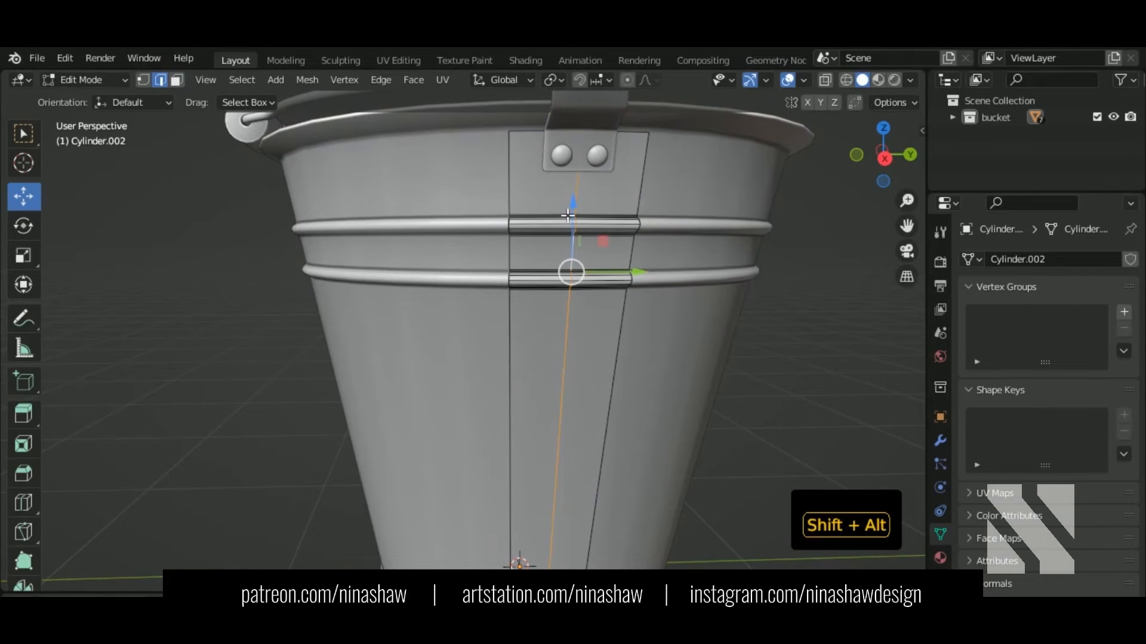
shift+middle_drag(567, 216, 552, 166)
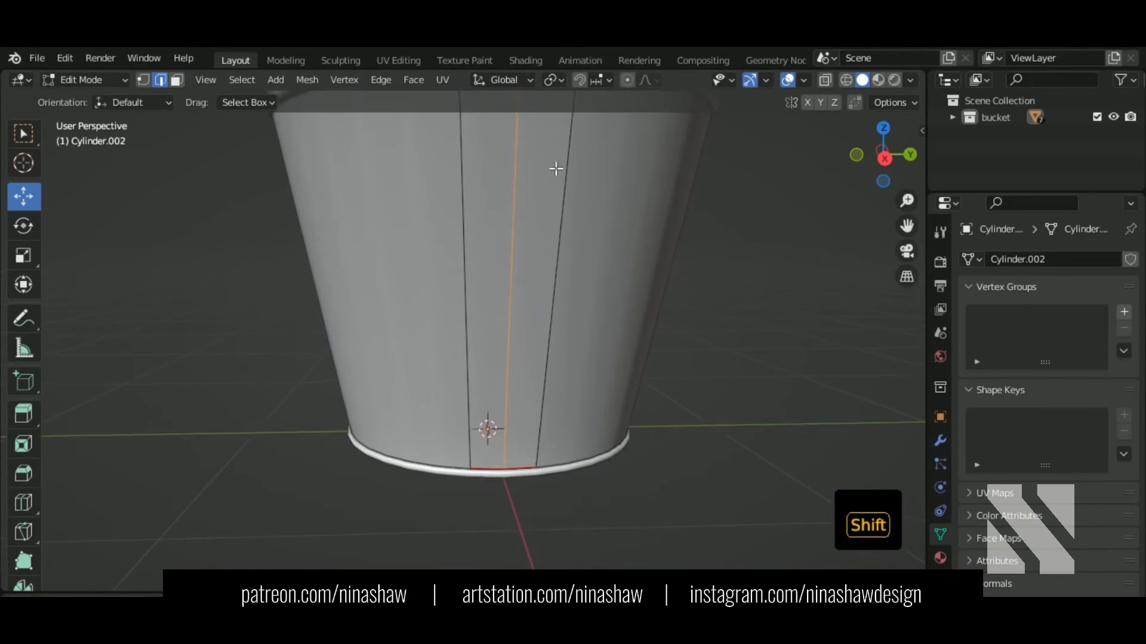
click(560, 436)
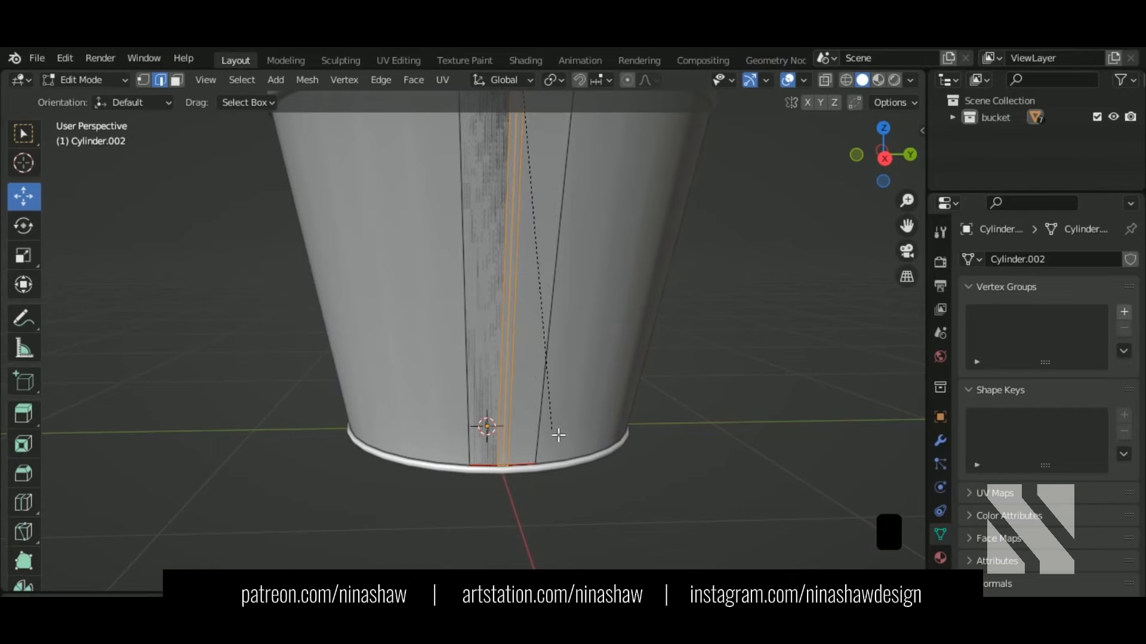
click(558, 436)
shift+middle_drag(531, 128, 503, 478)
scroll(501, 331, up, 2)
scroll(501, 330, down, 2)
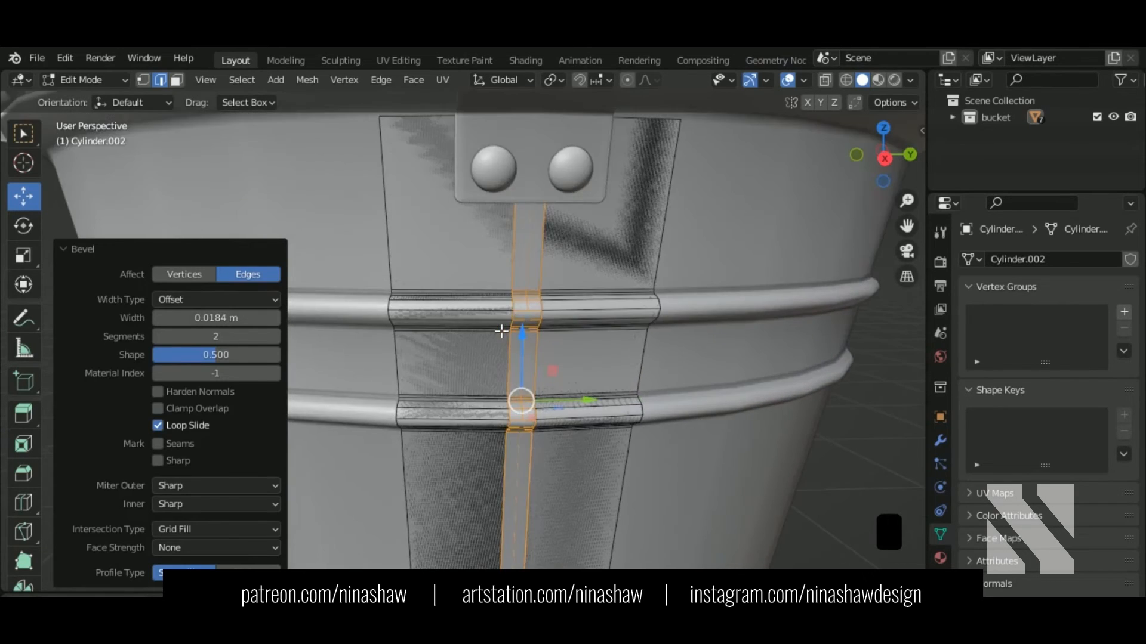
Step: Delete one extra column of vertices from the strip using wireframe view
click(143, 80)
key(shift+z)
scroll(531, 230, down, 3)
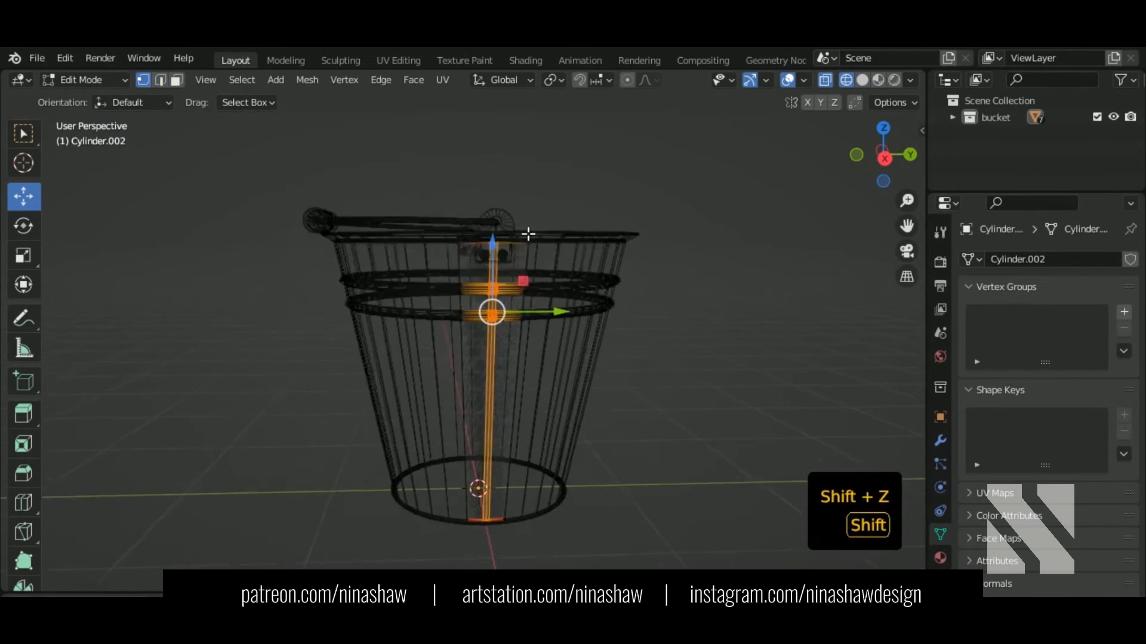
drag(429, 163, 478, 509)
key(Delete)
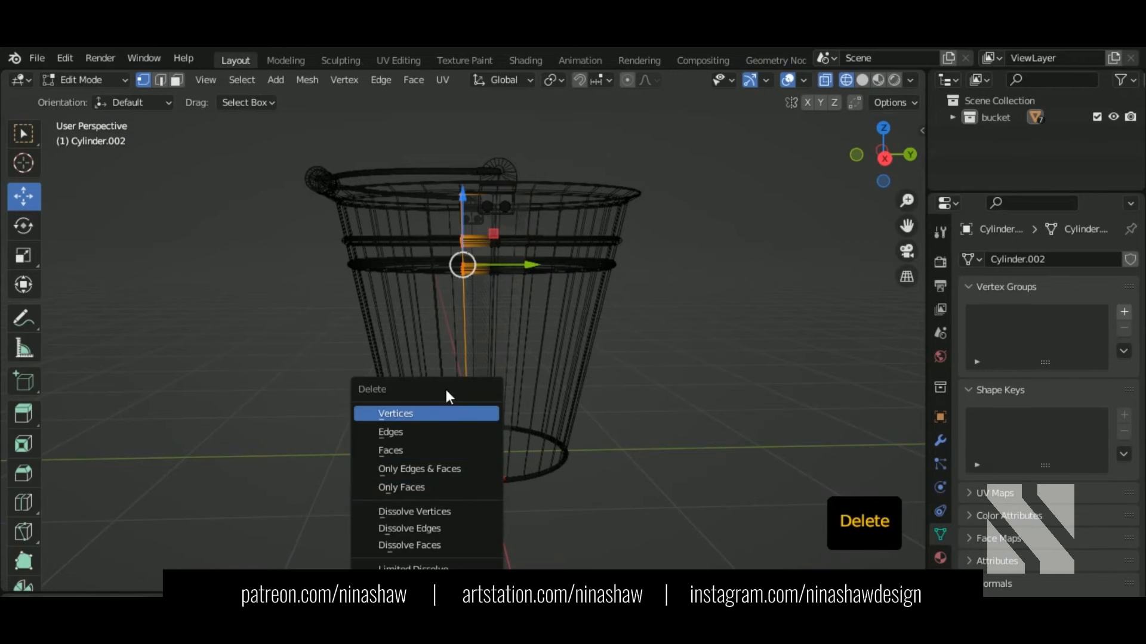
click(453, 413)
key(shift+z)
Step: Delete the remaining unwanted vertex column, leaving a narrow band, and select the whole strip
drag(609, 178, 521, 363)
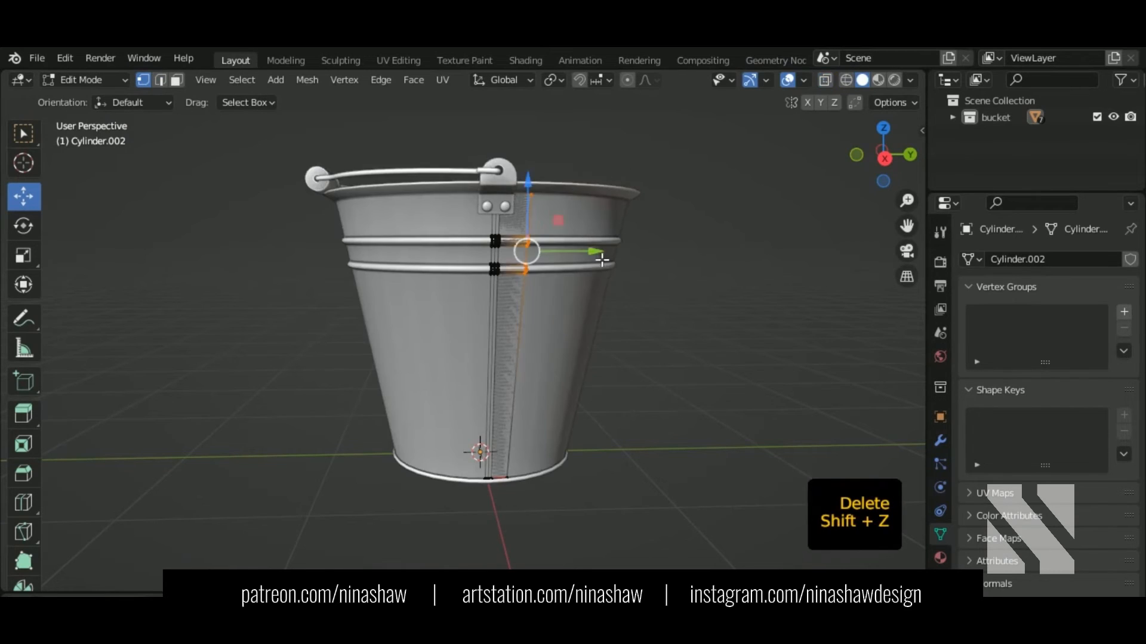
key(shift+z)
drag(629, 157, 504, 511)
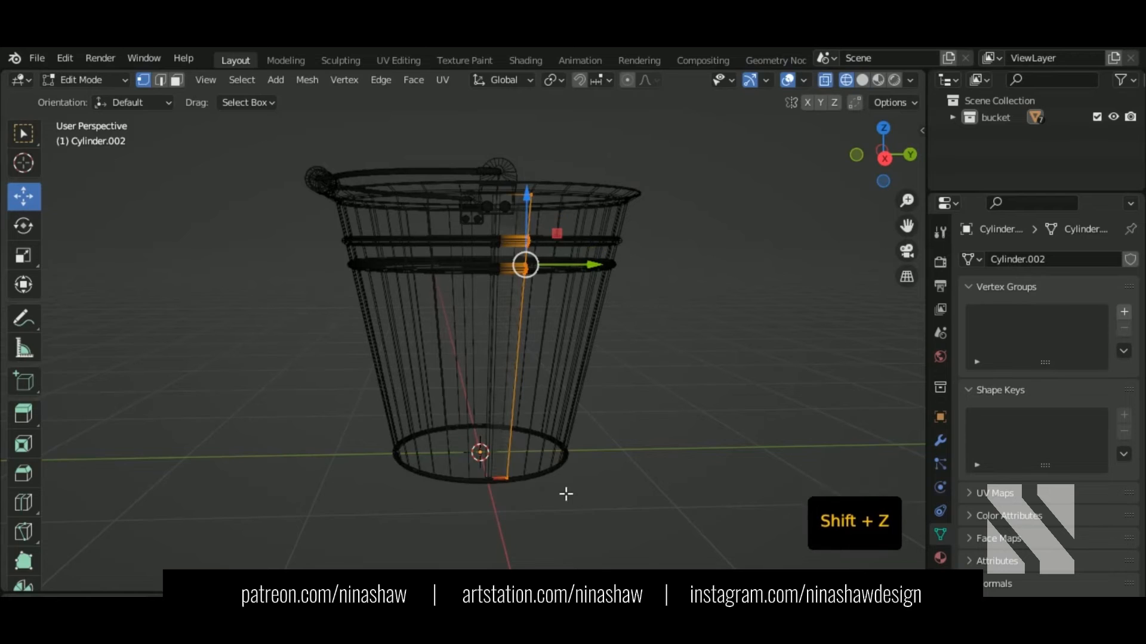
key(Delete)
click(534, 413)
key(shift+z)
scroll(524, 388, up, 4)
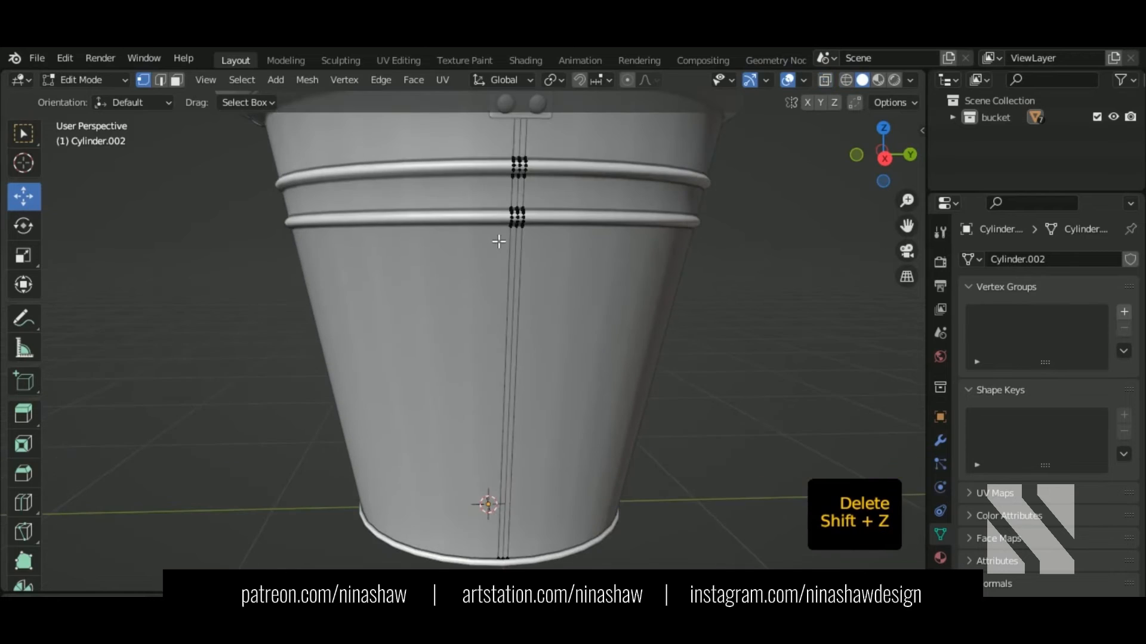
mouse_move(499, 238)
shift+middle_down()
mouse_move(505, 388)
mouse_move(530, 344)
mouse_move(505, 394)
shift+middle_up()
scroll(519, 322, up, 2)
key(a)
key(3)
scroll(493, 332, up, 4)
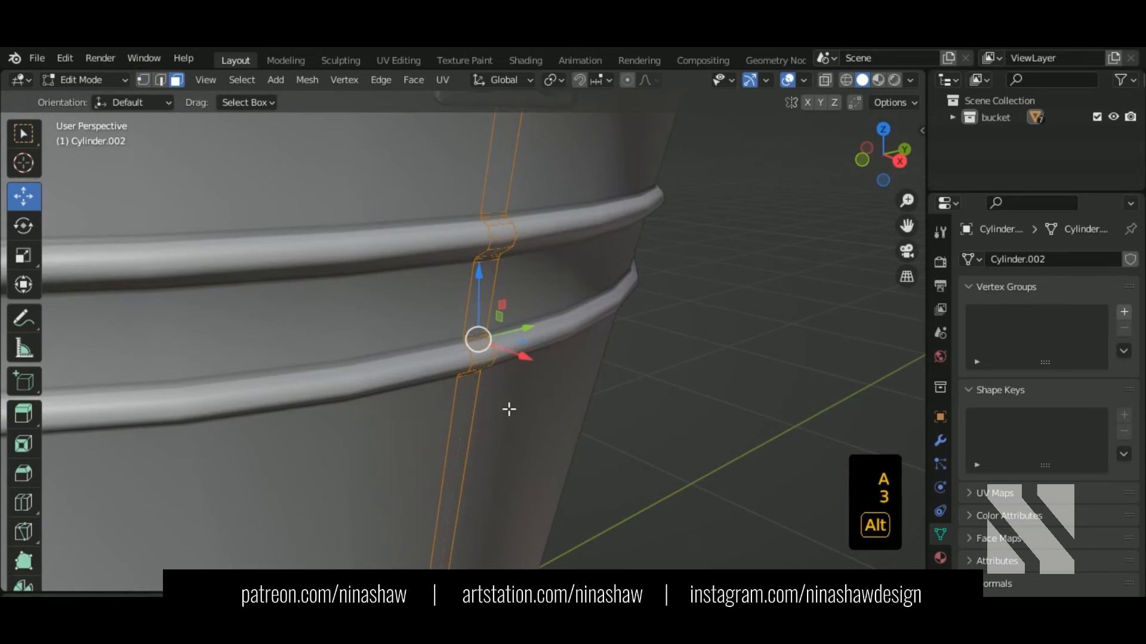
Step: Thicken the strip by extruding its faces along normals, redoing it with a thinner depth
key(alt+e)
click(504, 403)
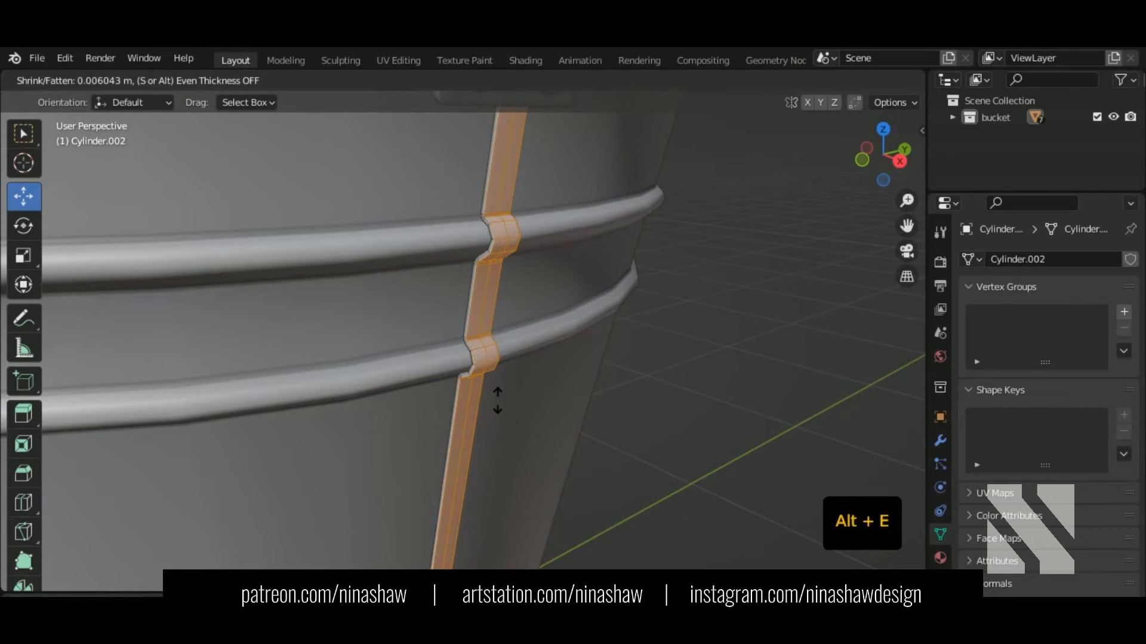
click(497, 401)
mouse_move(539, 243)
middle_down()
mouse_move(585, 227)
mouse_move(514, 238)
mouse_move(483, 422)
mouse_move(541, 237)
mouse_move(531, 243)
middle_up()
key(2)
key(ctrl+z)
key(ctrl+z)
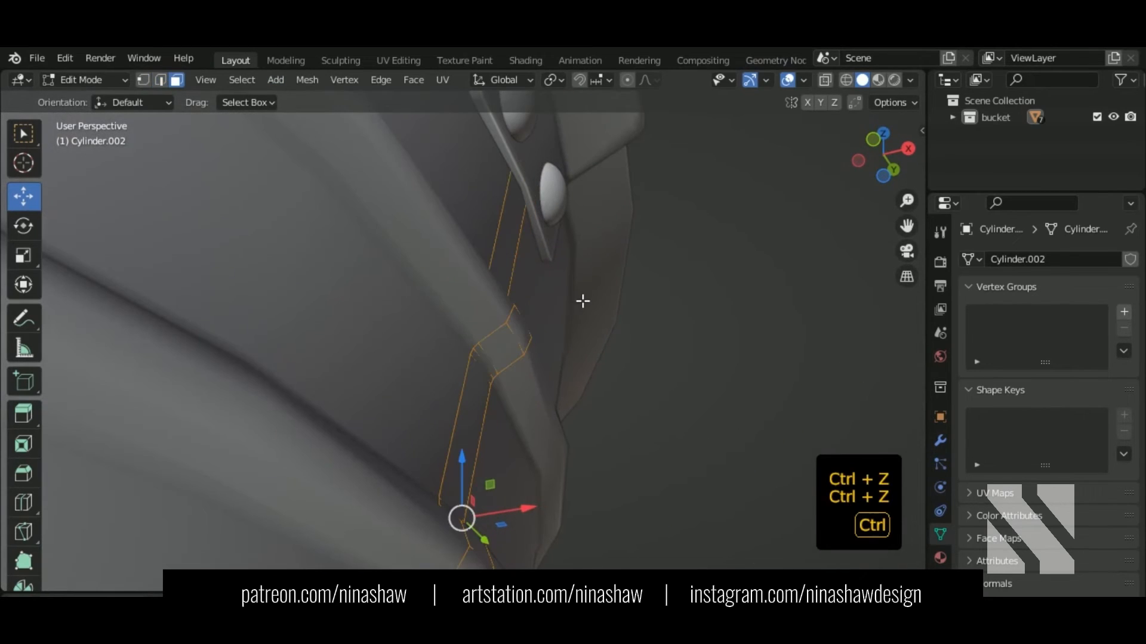
key(alt+e)
click(573, 357)
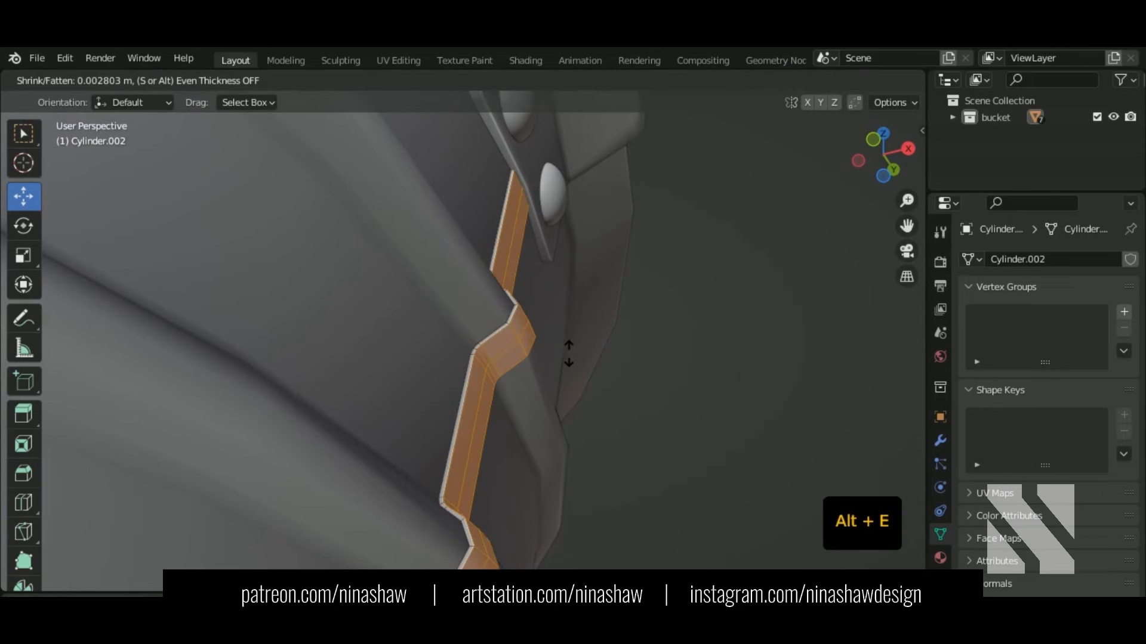
click(567, 352)
middle_drag(568, 353, 673, 400)
Step: Bevel the edge loops where the strip bends over the ring (0.00785 m, 2 segments)
key(2)
alt+shift+click(524, 441)
alt+shift+click(515, 443)
alt+shift+click(530, 318)
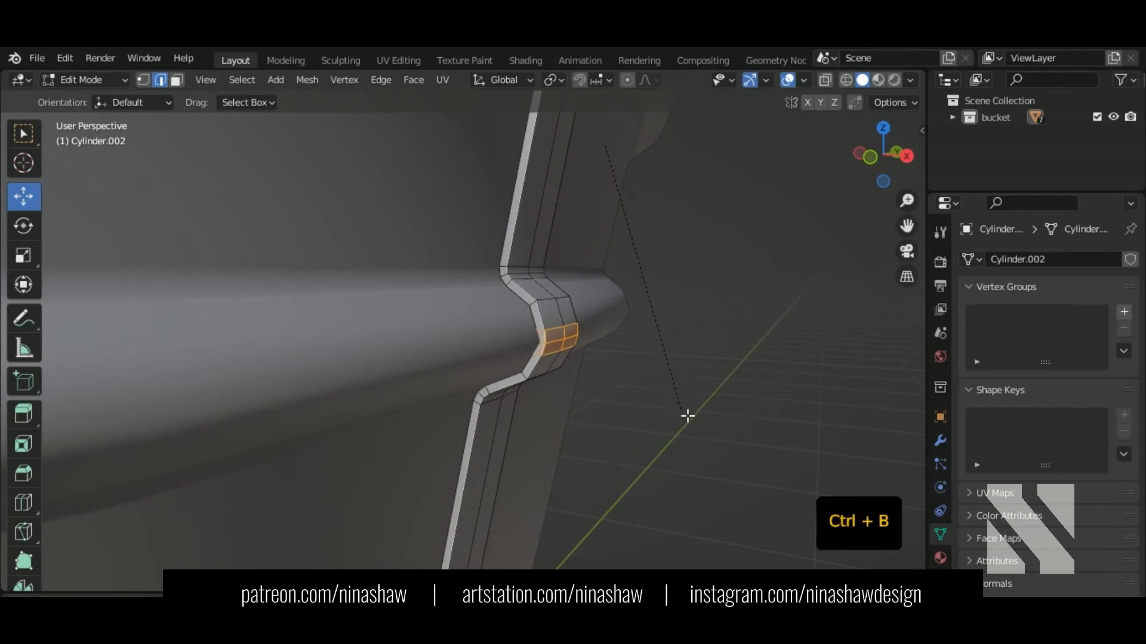
click(690, 421)
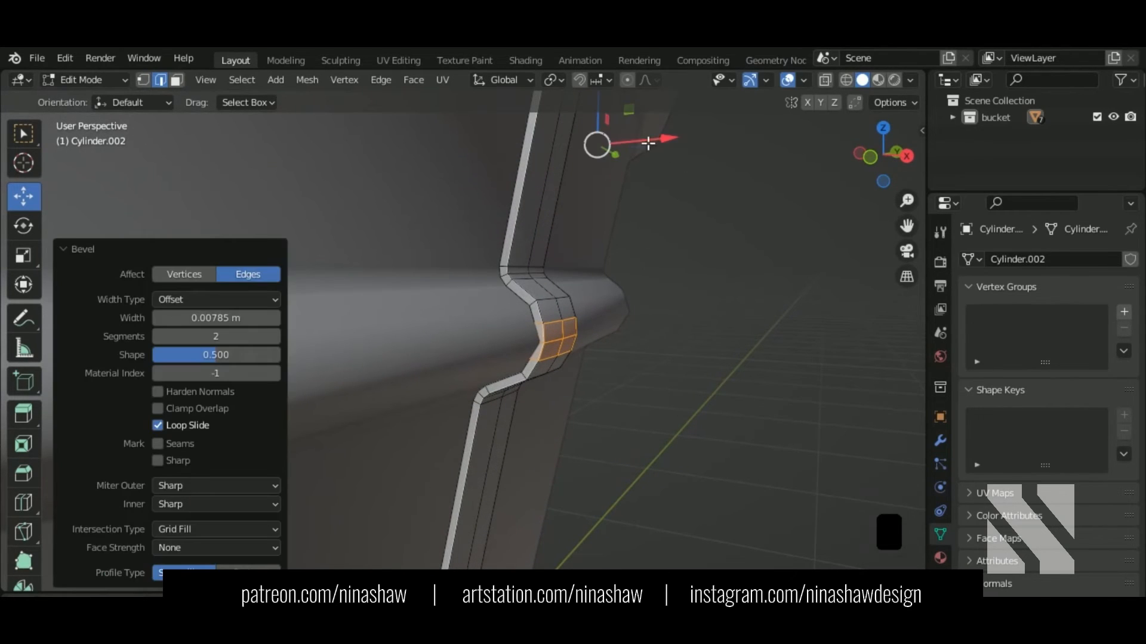
Step: Nudge the beveled bend edges slightly along X and isolate the strip in local view
drag(656, 148, 656, 143)
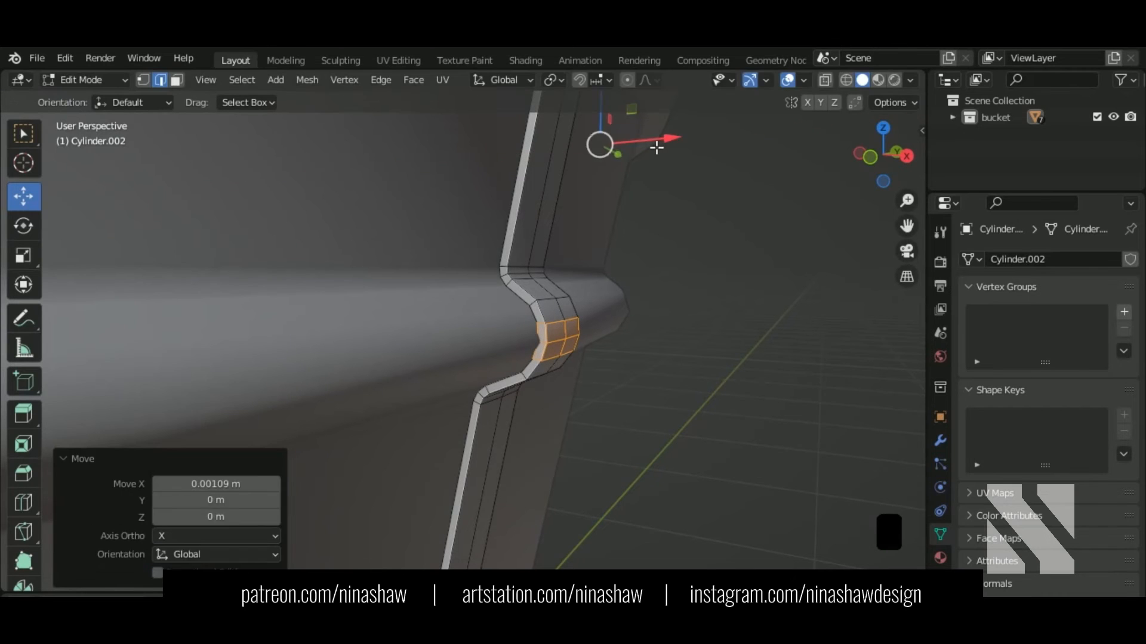
key(ctrl+KP_Subtract)
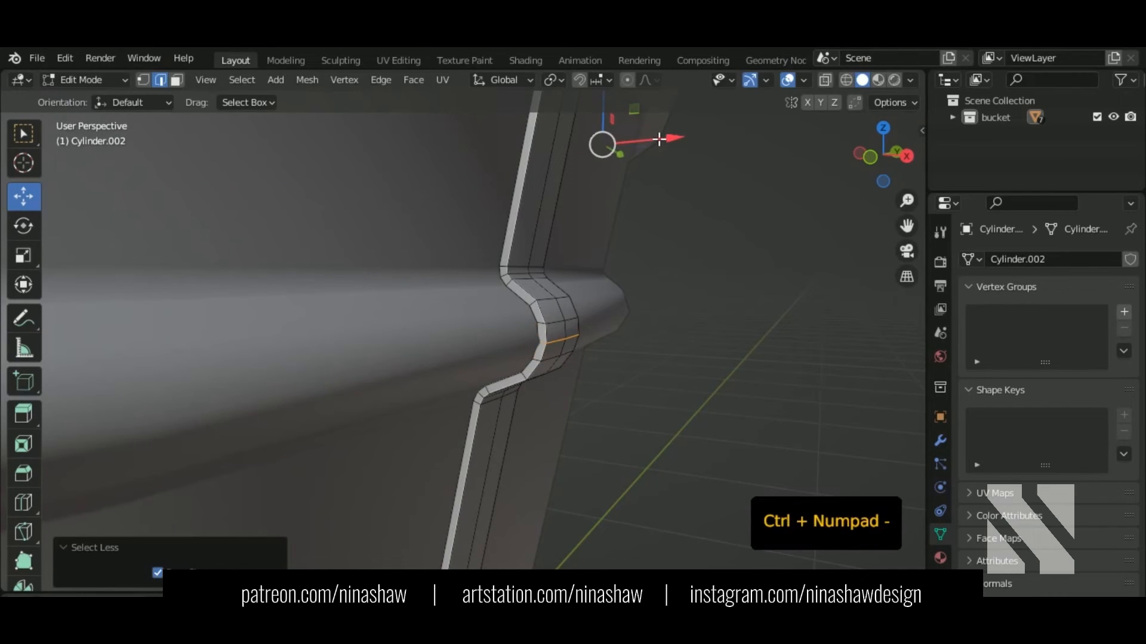
drag(659, 138, 662, 139)
scroll(603, 307, down, 3)
middle_drag(603, 306, 456, 329)
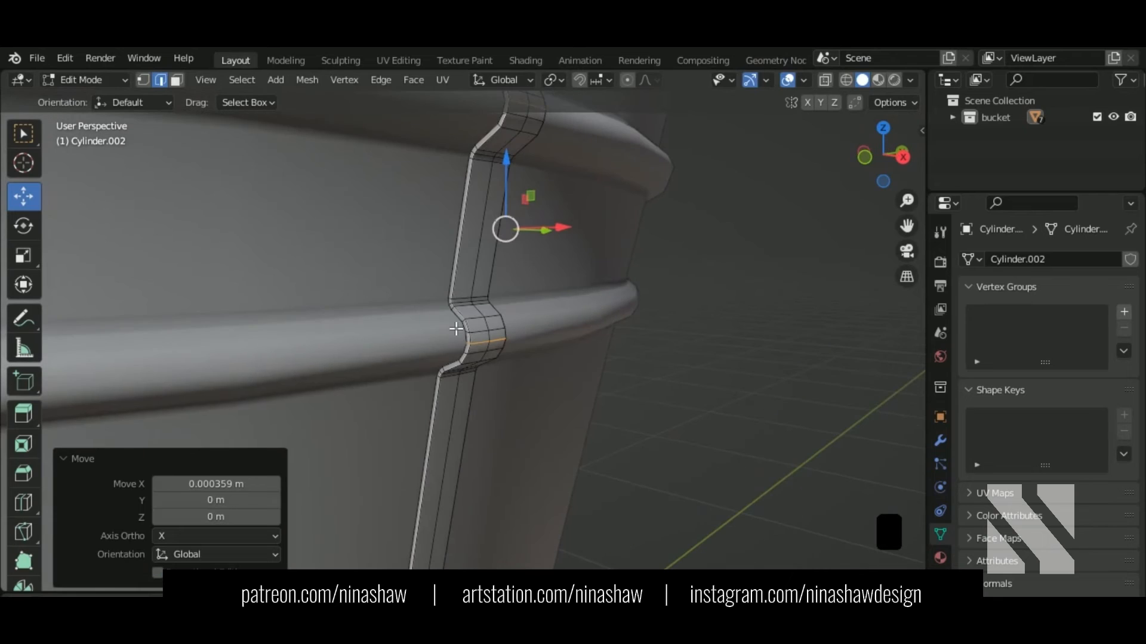
alt+shift+click(463, 314)
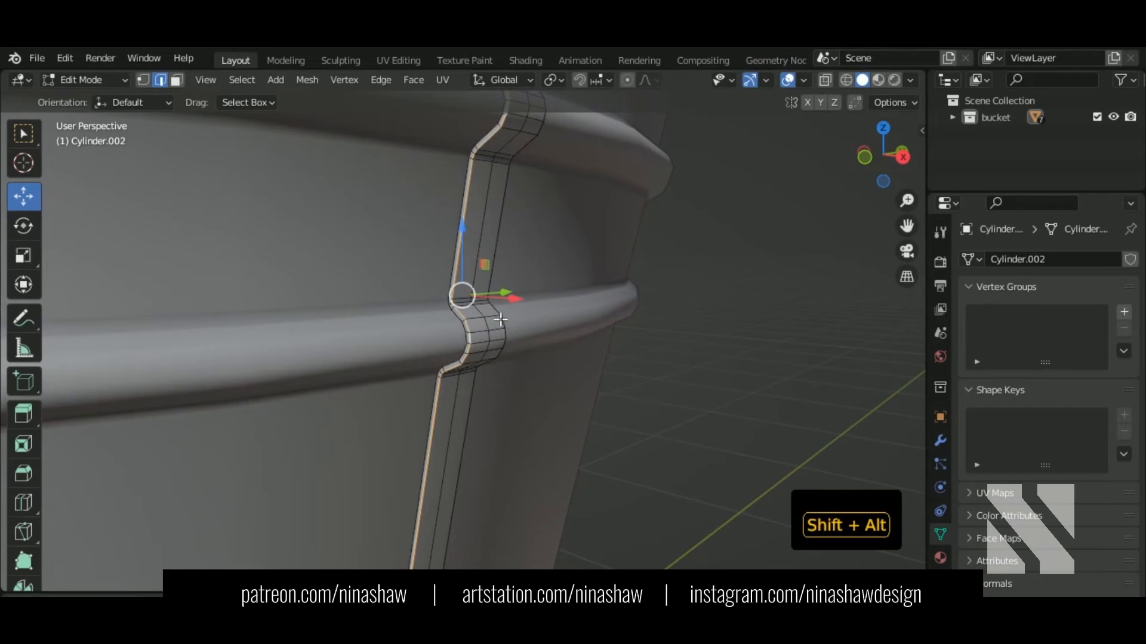
scroll(524, 343, down, 4)
key(KP_Divide)
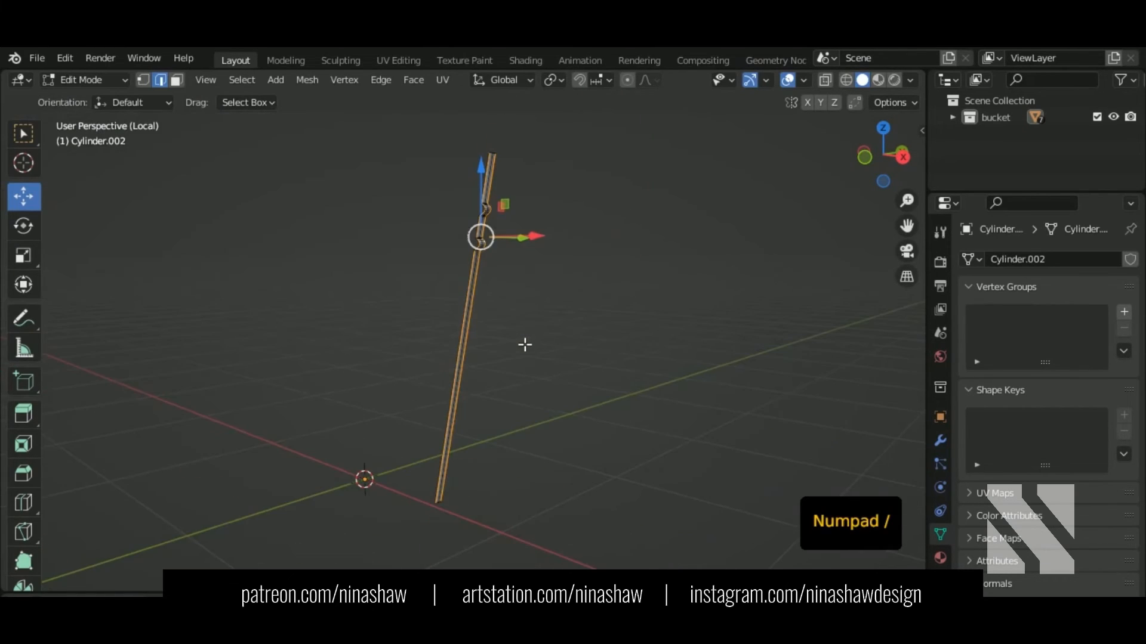
Step: Finish the bevel along the strip's long edges with a finely adjusted width
scroll(533, 186, up, 2)
shift+middle_drag(522, 234, 463, 333)
scroll(442, 322, up, 6)
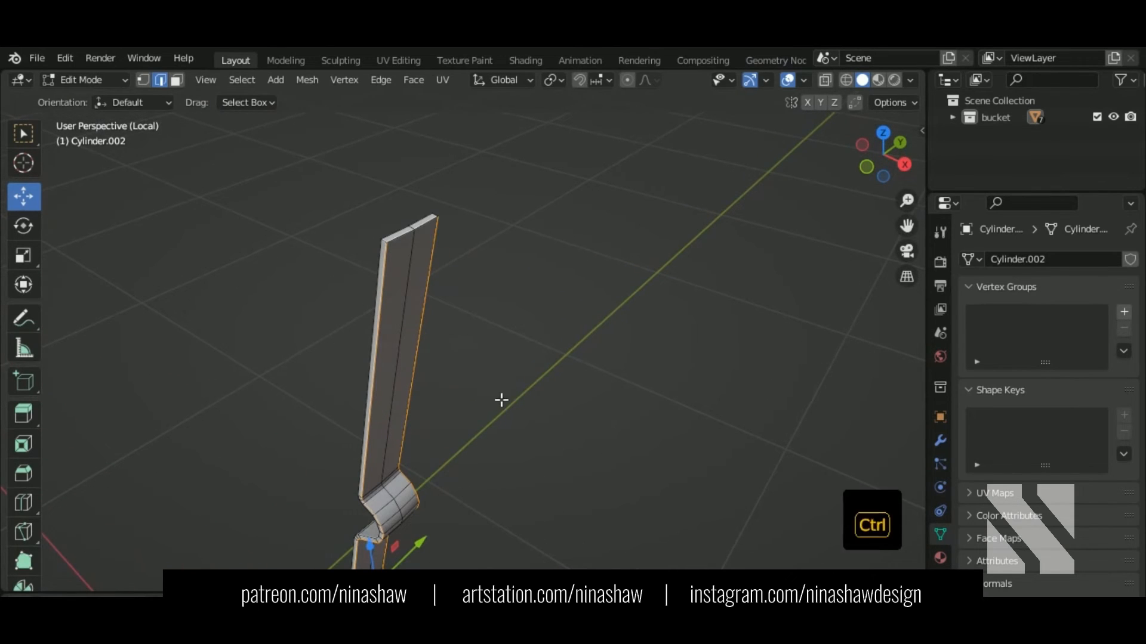
key(shift)
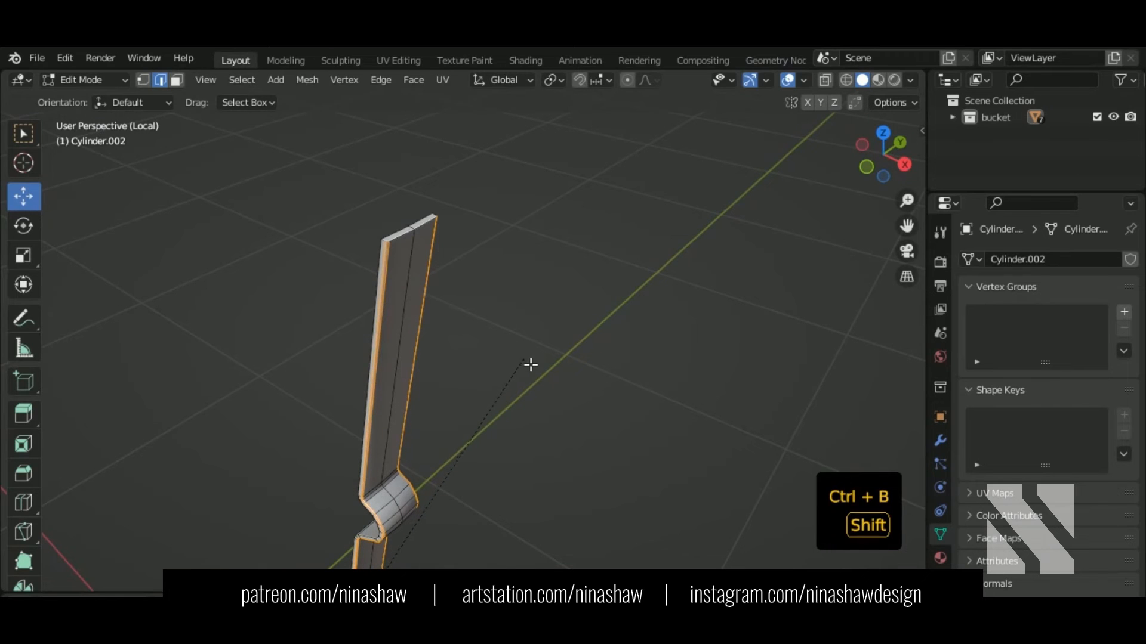
click(534, 362)
scroll(442, 303, up, 4)
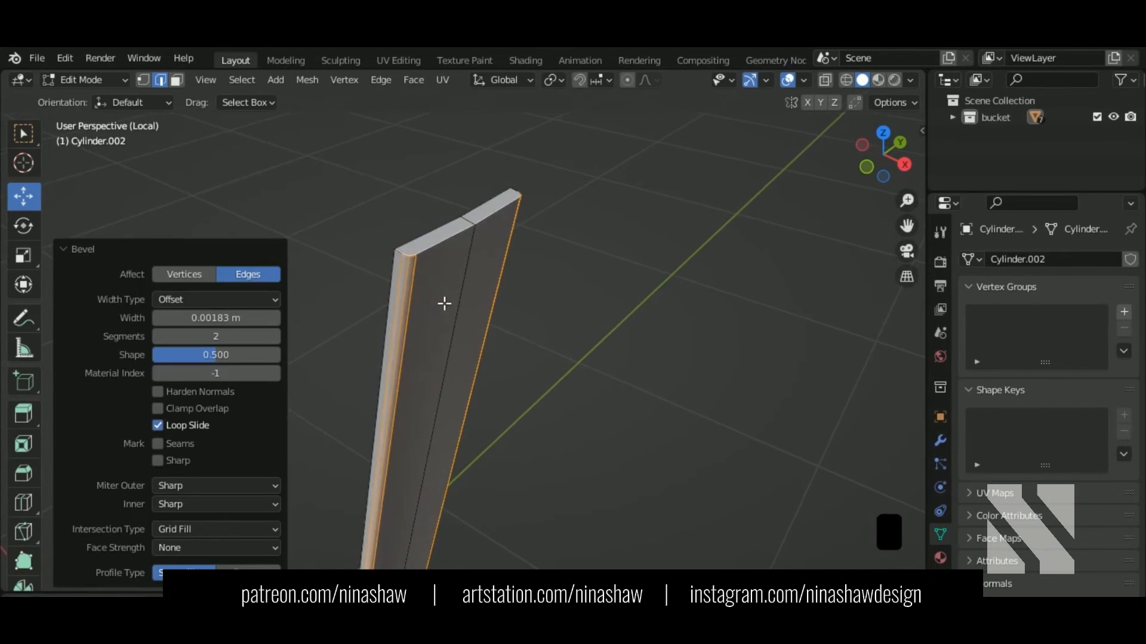
scroll(442, 301, down, 4)
Step: Return to object mode, leave local view and select all parts of the bucket
key(Tab)
scroll(442, 299, down, 4)
shift+middle_drag(477, 507, 452, 277)
key(KP_Divide)
scroll(453, 277, up, 2)
scroll(452, 277, down, 3)
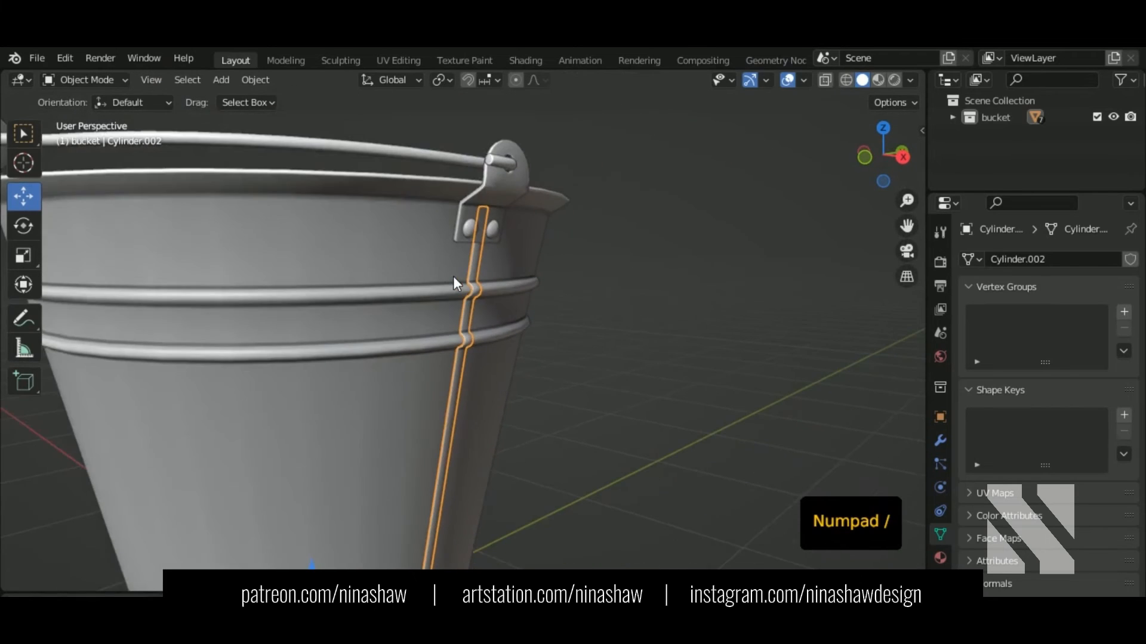
click(609, 399)
middle_drag(610, 399, 549, 382)
scroll(598, 371, down, 4)
shift+middle_drag(549, 382, 575, 408)
scroll(628, 351, down, 3)
drag(692, 183, 322, 530)
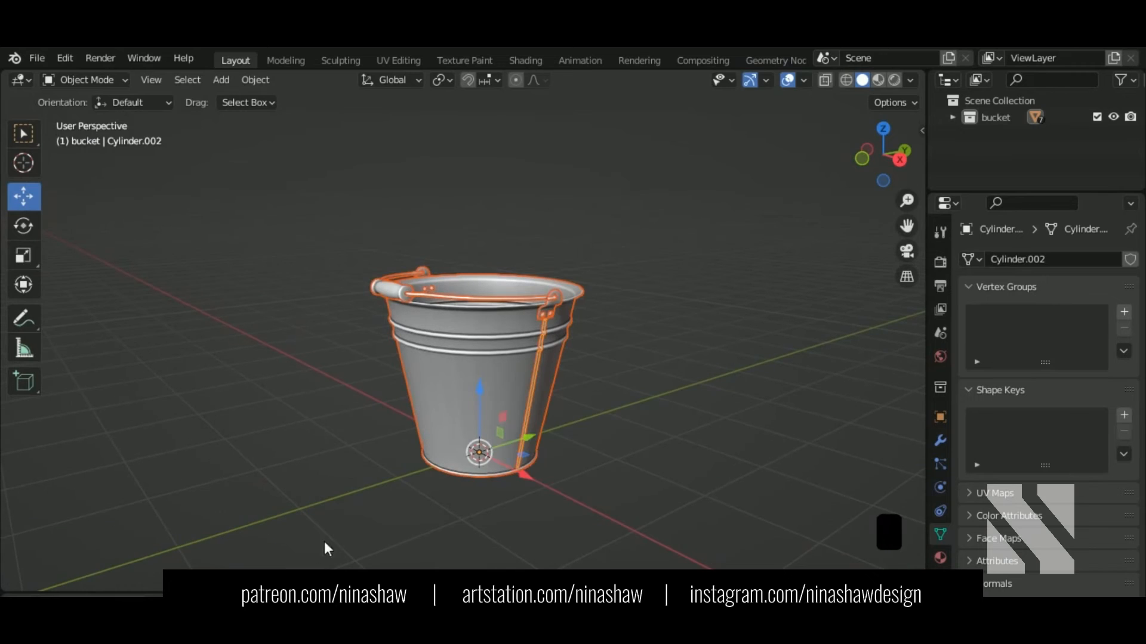
Step: In the UV Editing layout, apply the TexTools checker map to Cylinder.002 and isolate it
click(416, 59)
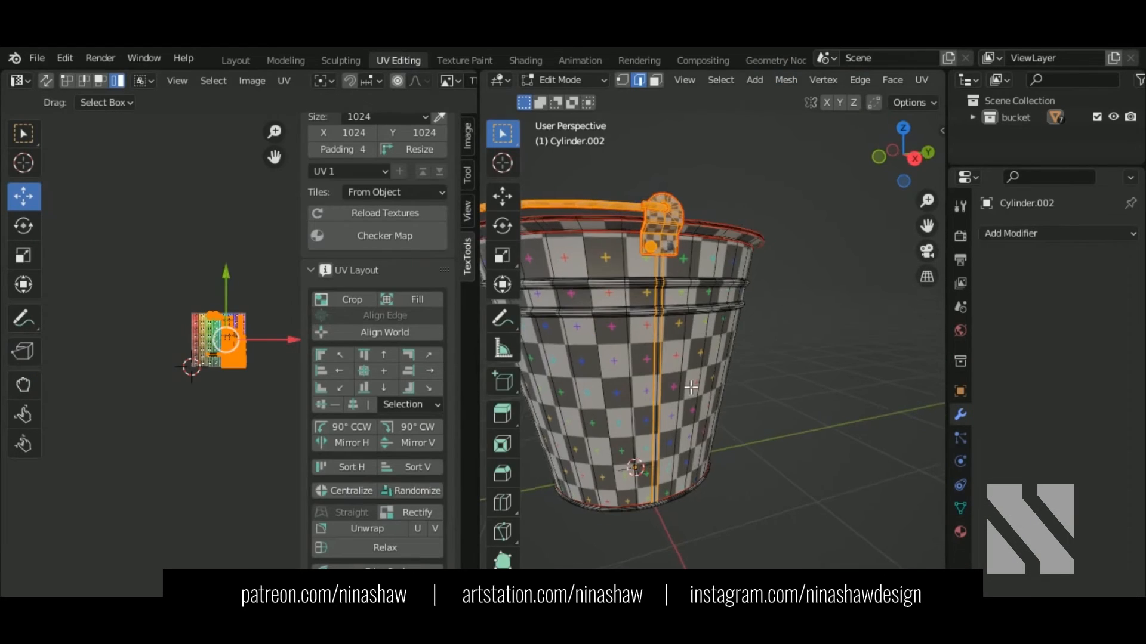
middle_drag(645, 358, 672, 364)
scroll(657, 362, down, 2)
click(657, 363)
key(Tab)
scroll(668, 301, up, 3)
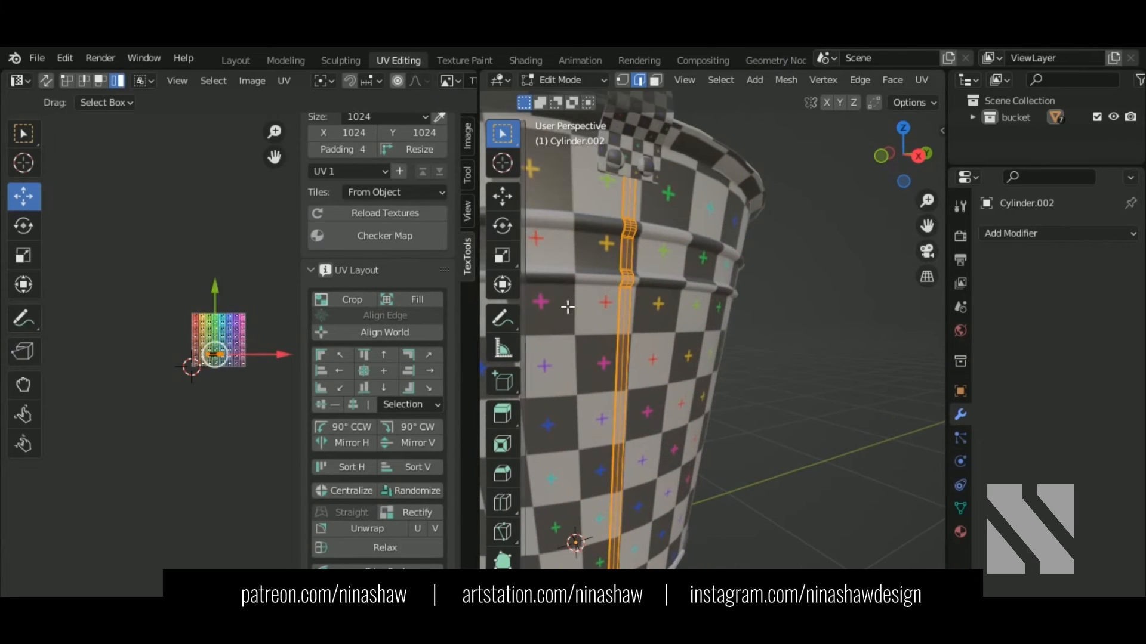
click(396, 240)
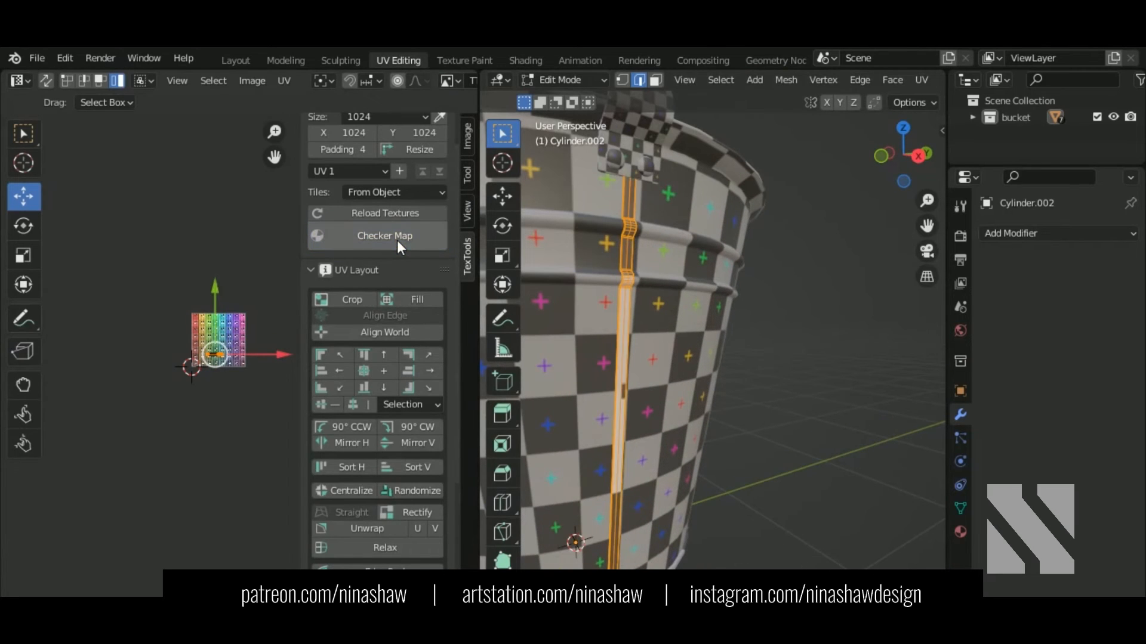
key(KP_Divide)
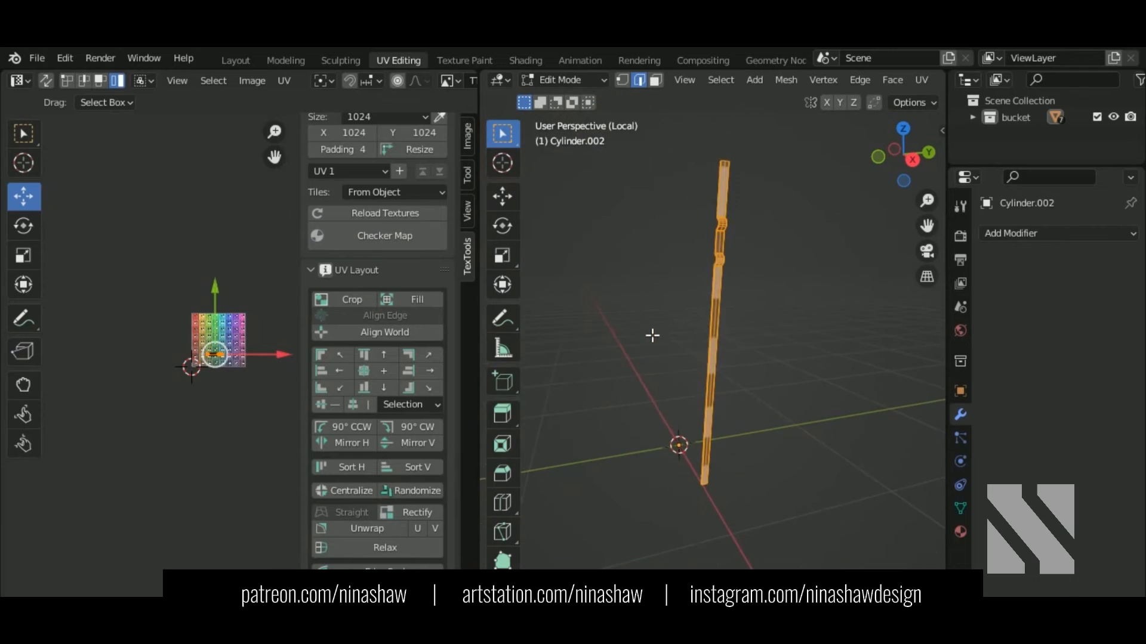
Step: Select one long edge of the isolated strip
shift+middle_drag(752, 285, 729, 374)
scroll(715, 321, up, 7)
shift+middle_drag(677, 272, 703, 427)
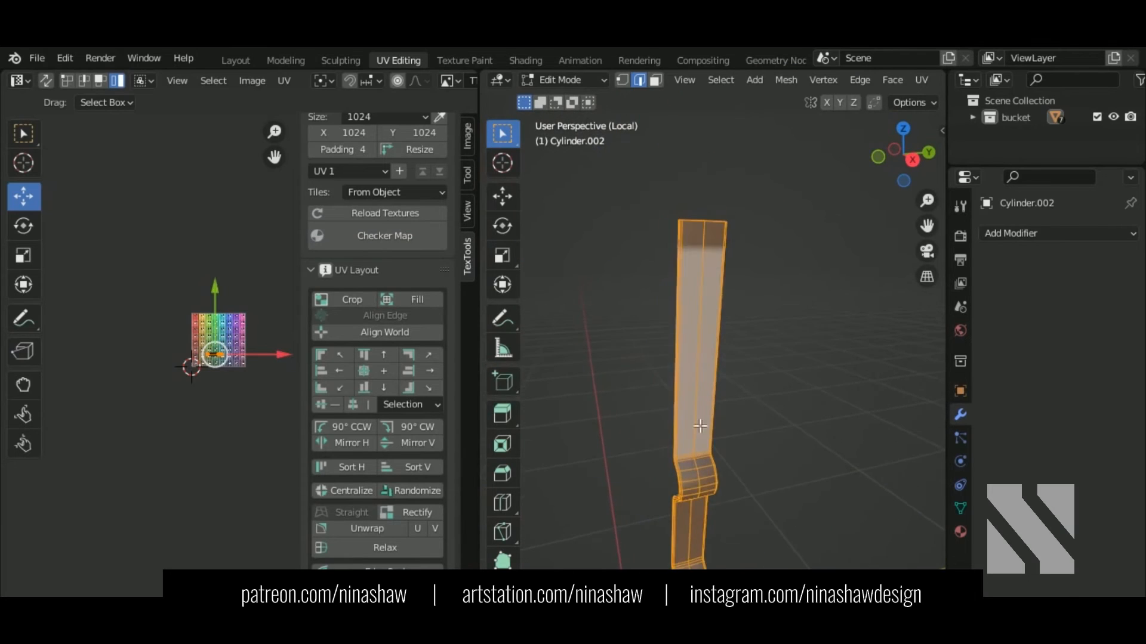
middle_drag(663, 209, 722, 379)
scroll(707, 232, up, 2)
scroll(720, 378, up, 2)
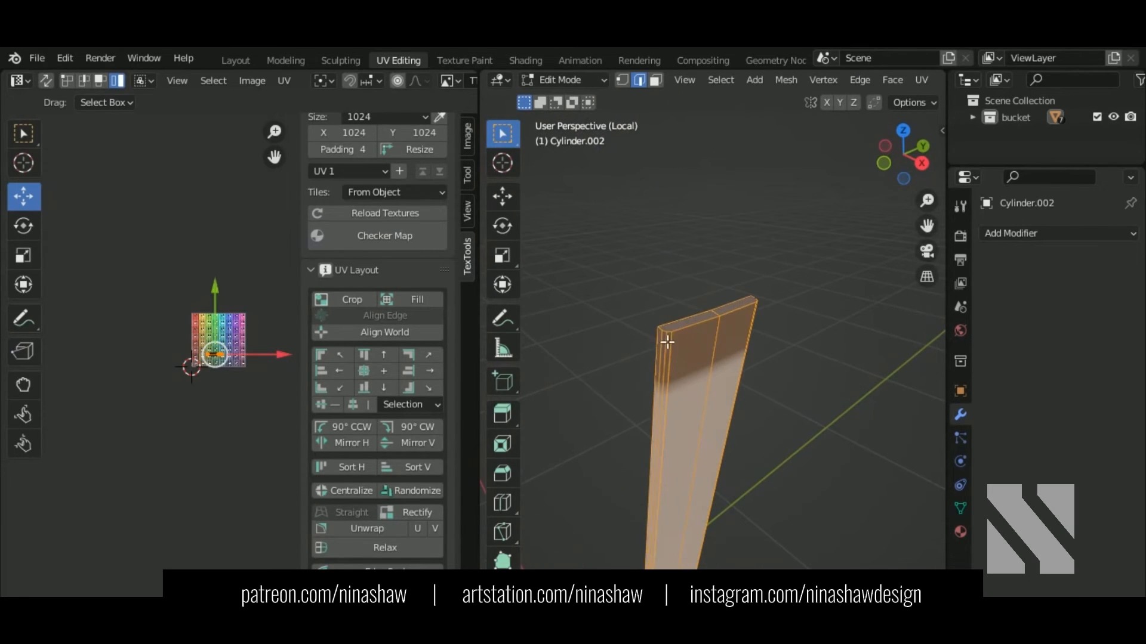
click(668, 343)
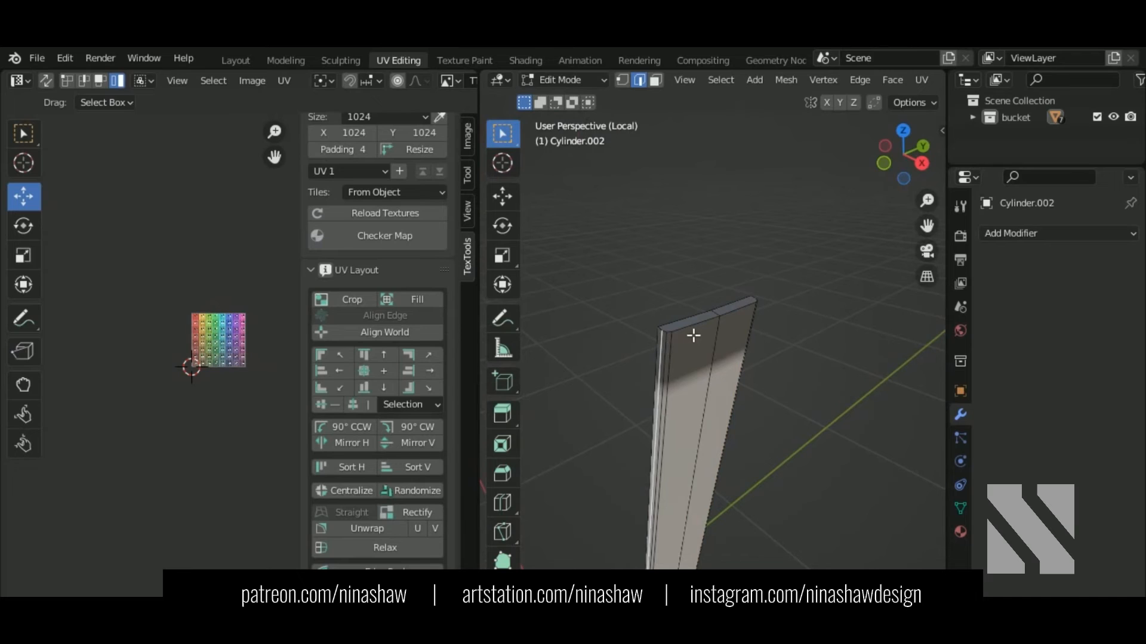
middle_drag(769, 352, 544, 353)
shift+middle_drag(845, 408, 694, 366)
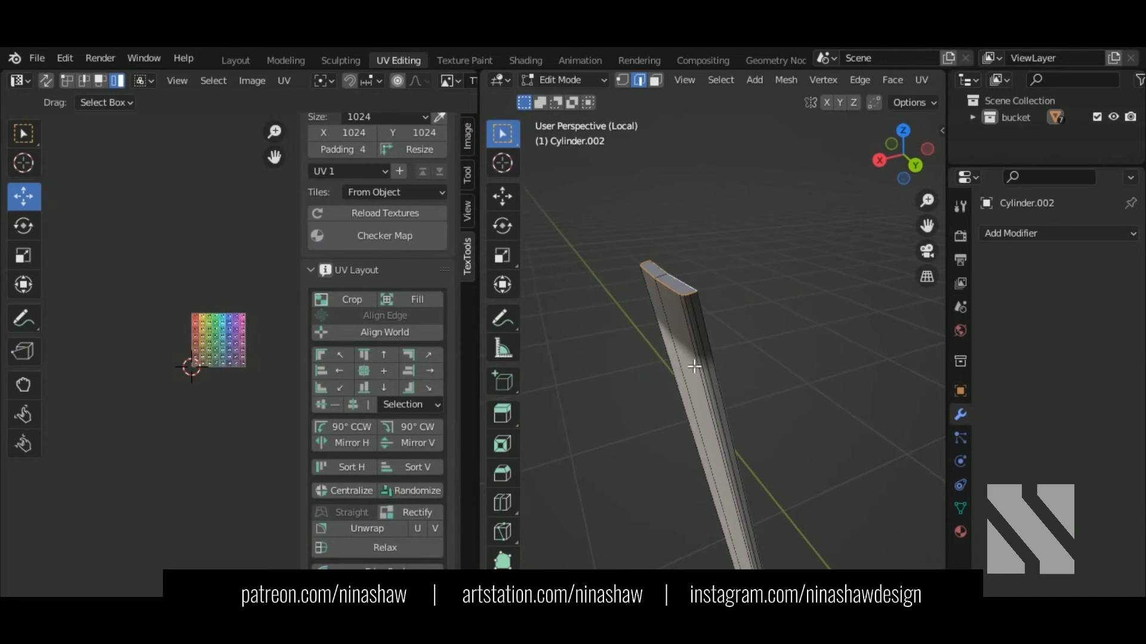
scroll(707, 337, down, 9)
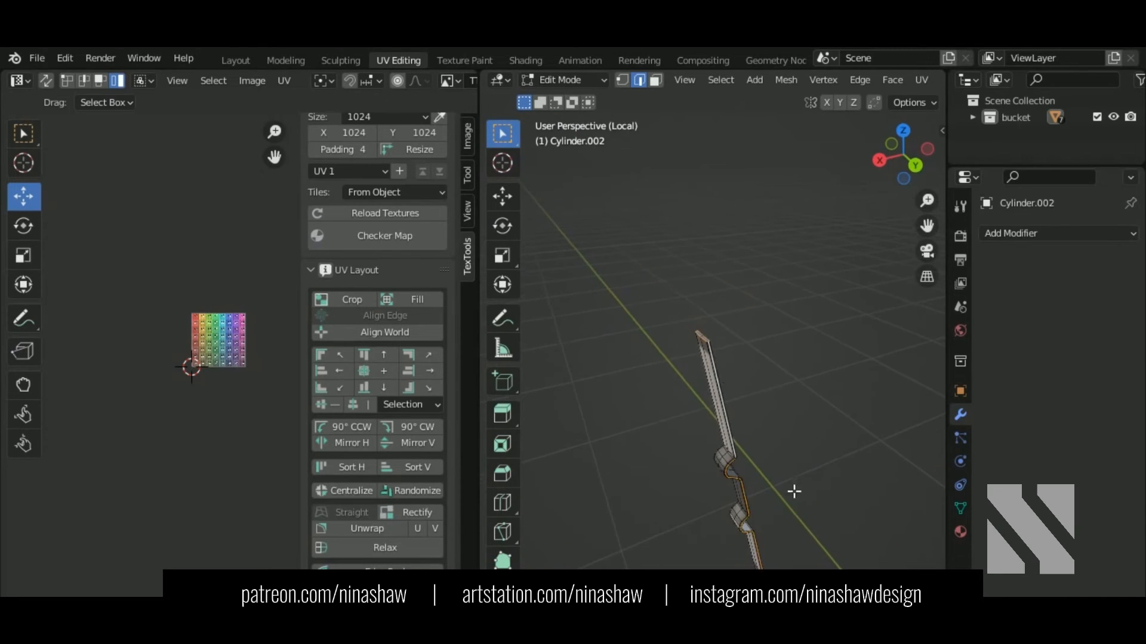
shift+middle_drag(793, 491, 760, 168)
shift+middle_drag(787, 469, 726, 375)
scroll(757, 322, up, 4)
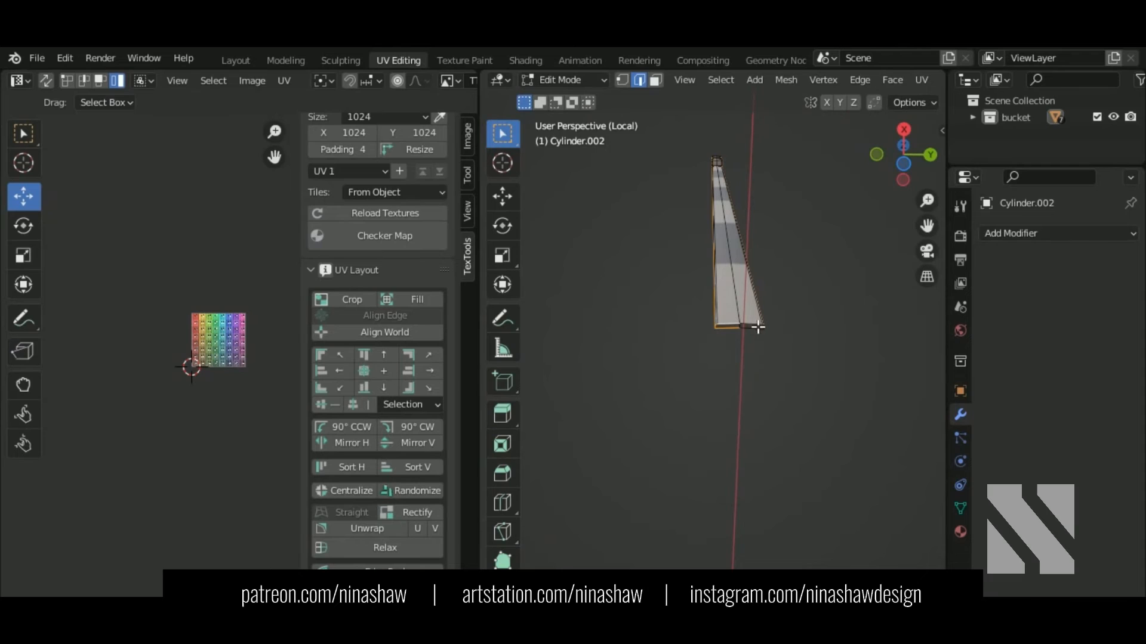
middle_drag(758, 327, 826, 340)
Step: Mark the selected long edge of the strip as a seam
right_click(794, 338)
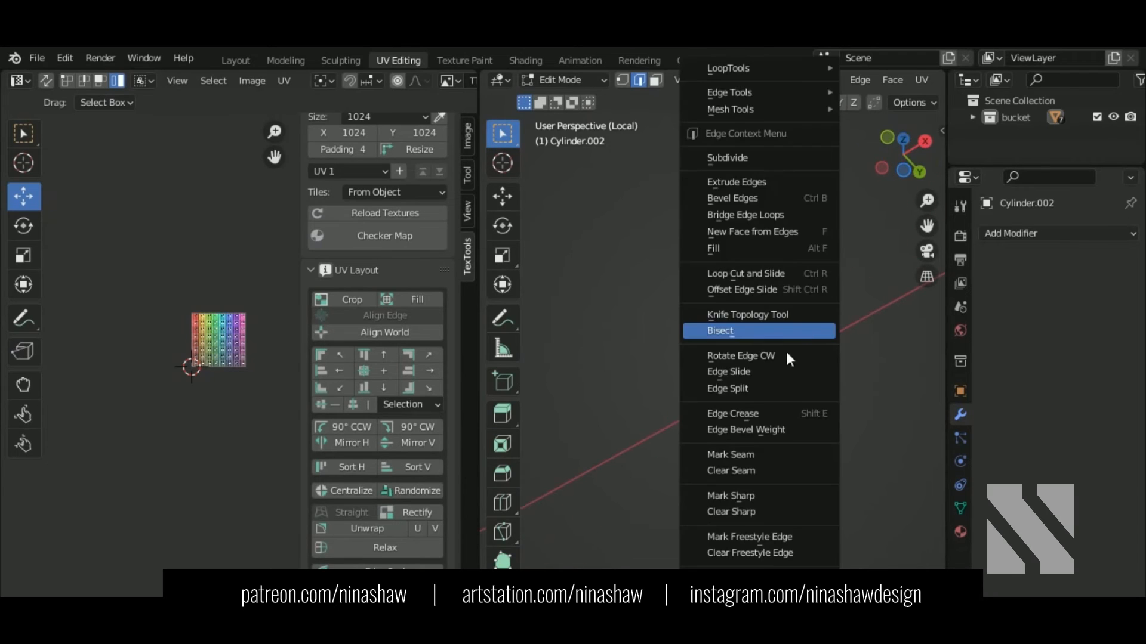
click(746, 456)
middle_drag(762, 450, 779, 433)
Step: Unwrap the whole strip's UVs and pack the islands into the tile
key(a)
middle_drag(216, 390, 190, 415)
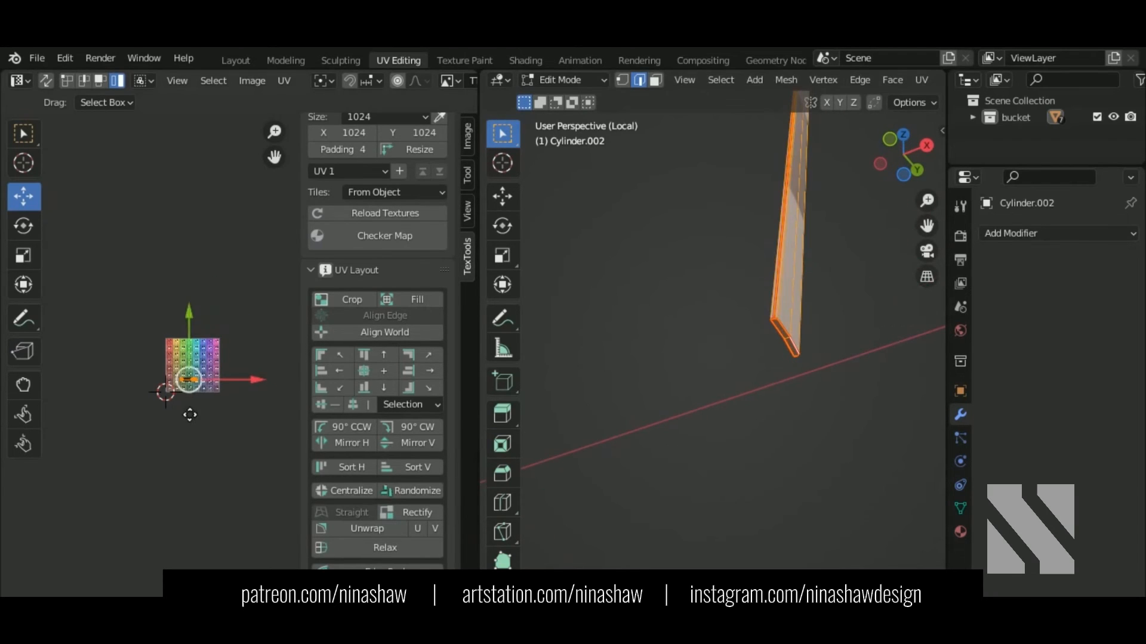
key(u)
click(182, 407)
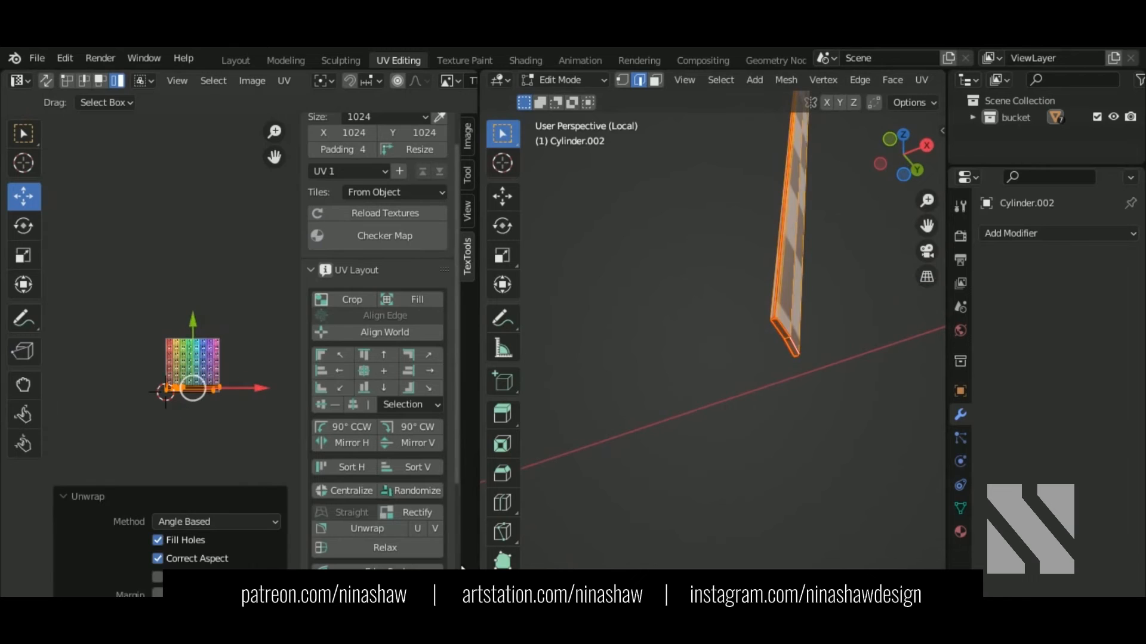
middle_drag(537, 555, 549, 563)
middle_drag(277, 403, 302, 418)
click(284, 81)
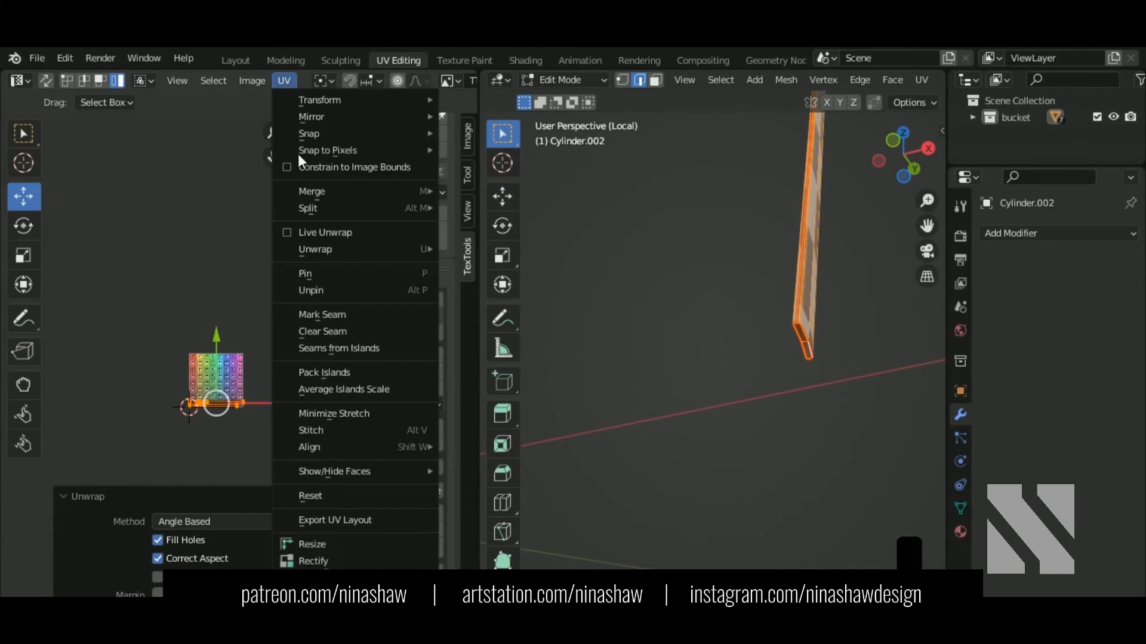
click(328, 315)
key(ctrl+z)
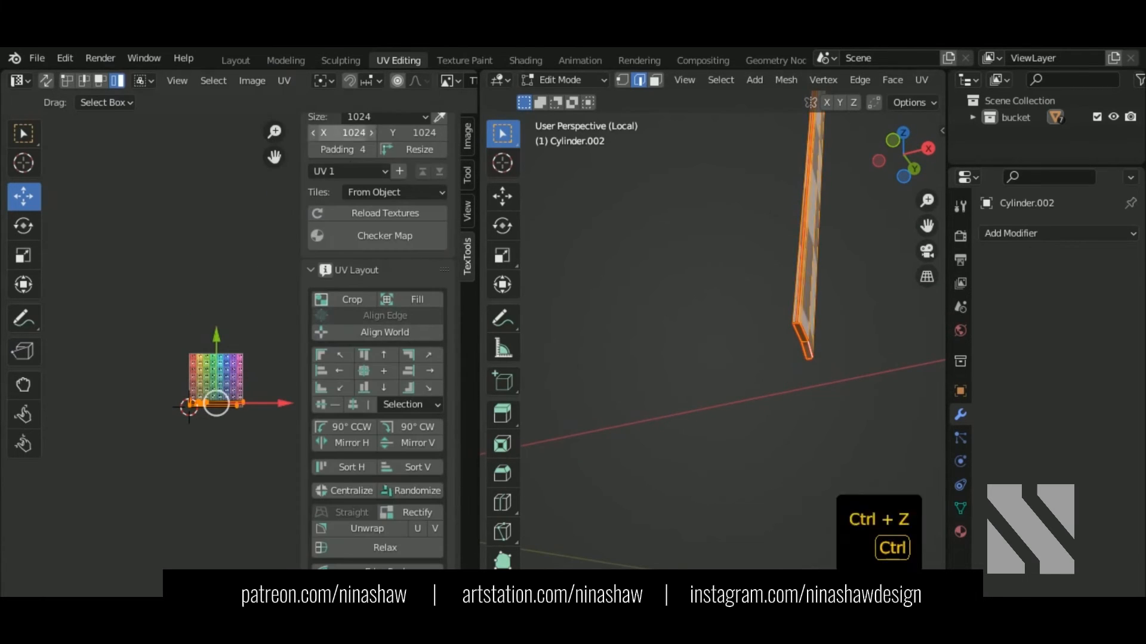
click(284, 80)
click(330, 372)
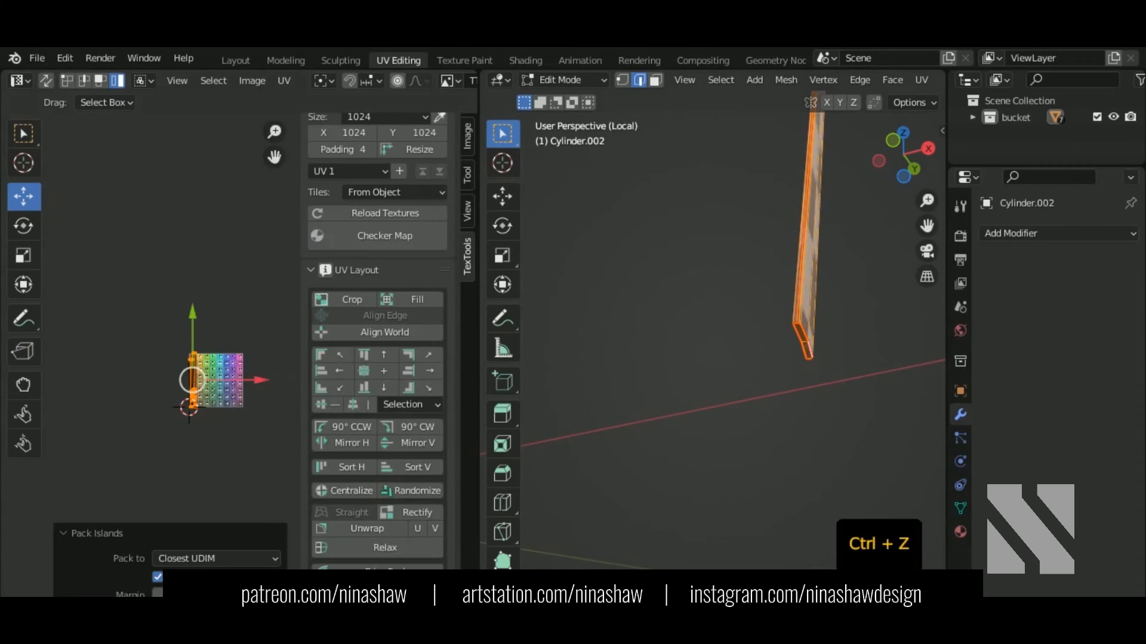
Step: Scale the UV strips up by 2.678
middle_drag(761, 371, 669, 425)
middle_drag(181, 396, 235, 306)
scroll(235, 306, up, 1)
scroll(235, 307, up, 4)
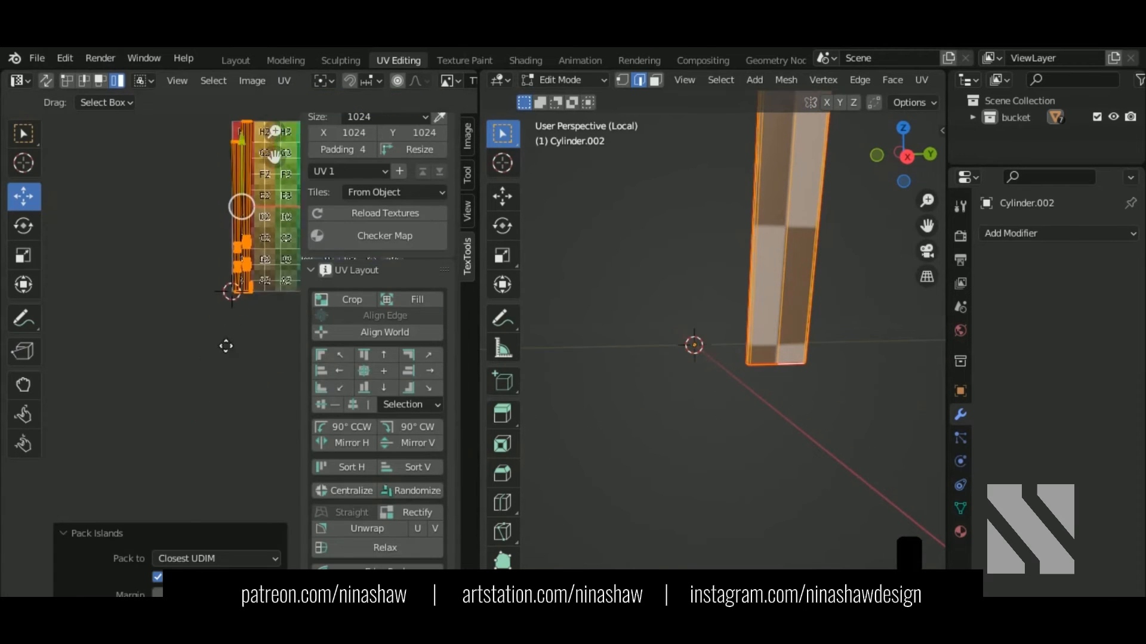
key(s)
click(292, 544)
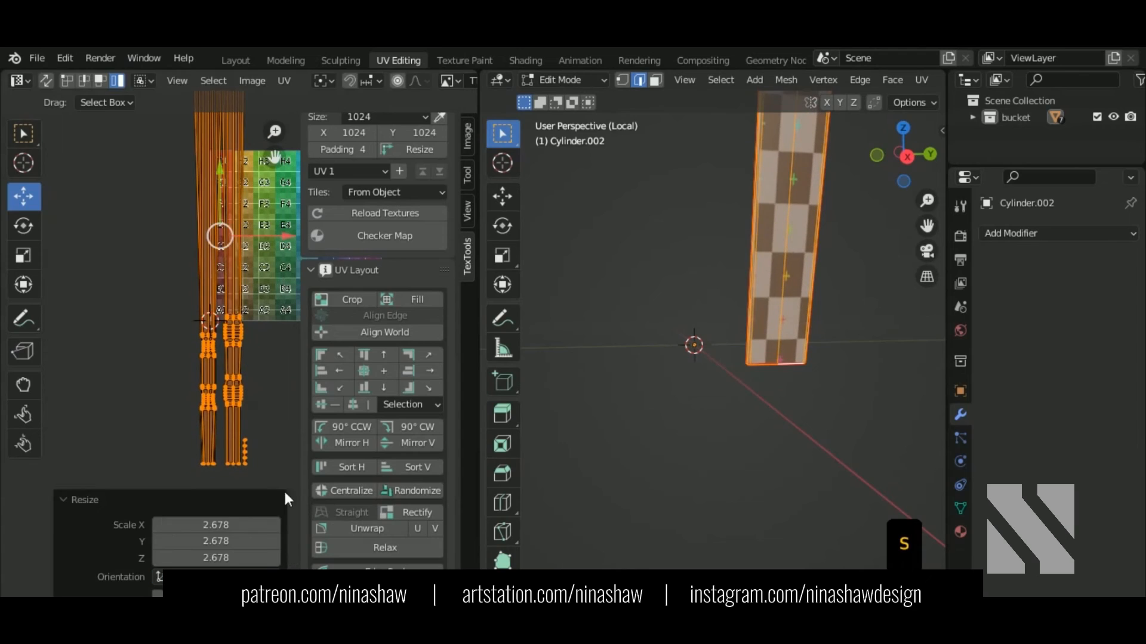
Step: Rectify the left and right UV strips into straight rectangles, then select both
click(209, 395)
middle_drag(734, 390, 758, 382)
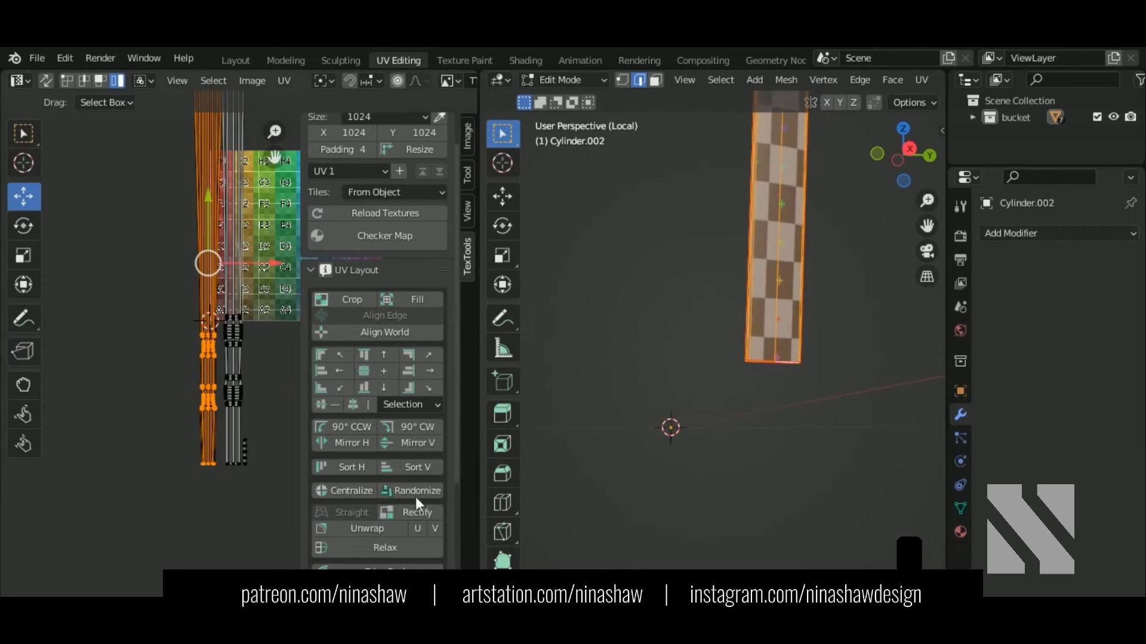
click(417, 511)
click(233, 394)
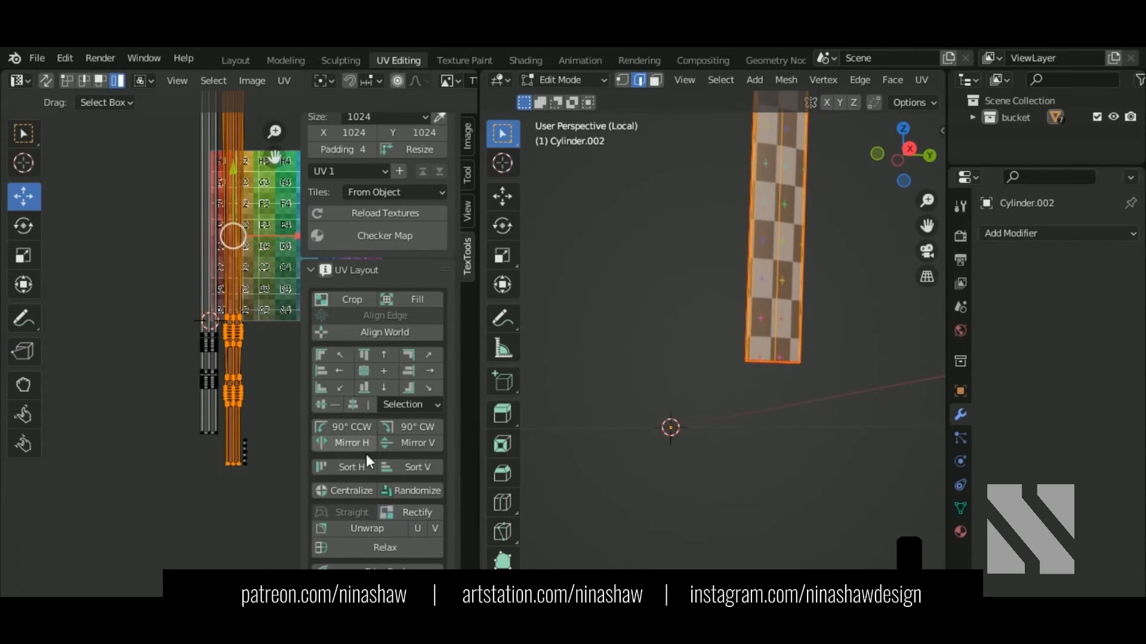
click(420, 508)
scroll(188, 351, down, 5)
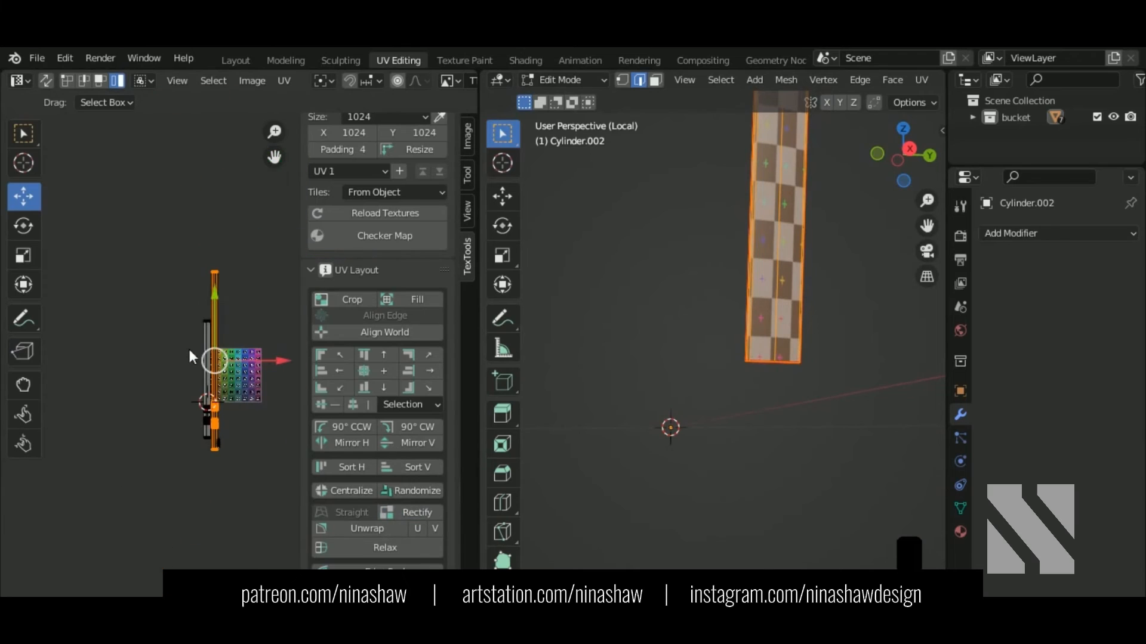
drag(146, 239, 264, 533)
click(284, 81)
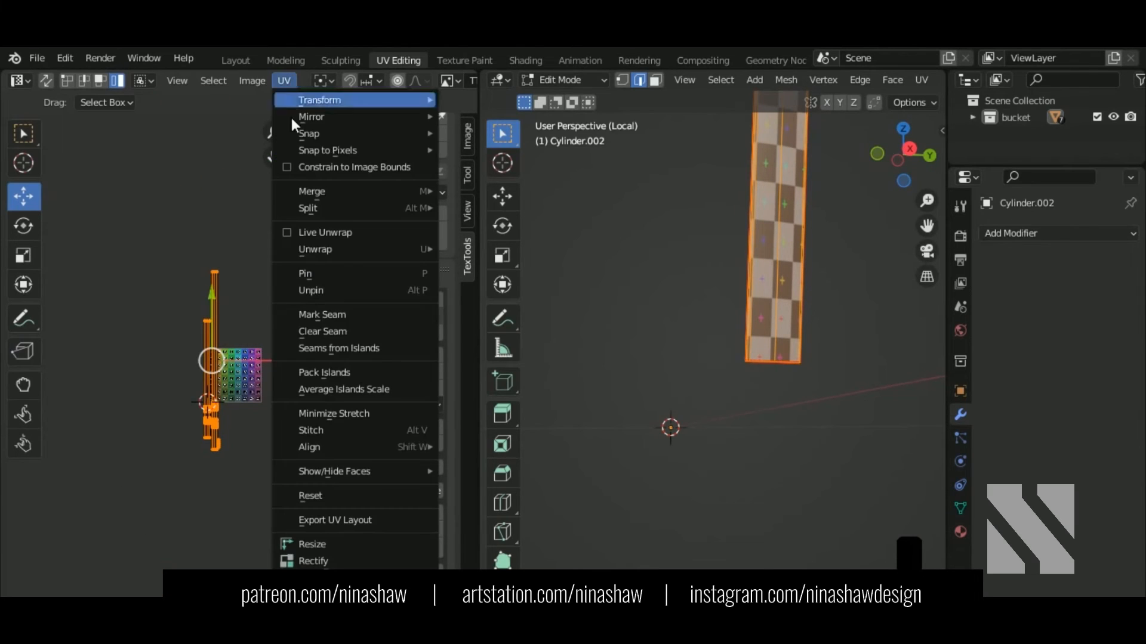
Step: Repack the UV islands, then select the entire handle strip
click(322, 371)
middle_drag(769, 335, 864, 360)
scroll(793, 356, up, 2)
shift+middle_drag(793, 356, 658, 356)
scroll(660, 388, down, 3)
scroll(736, 385, up, 2)
alt+click(664, 343)
scroll(666, 358, down, 2)
alt+shift+click(667, 373)
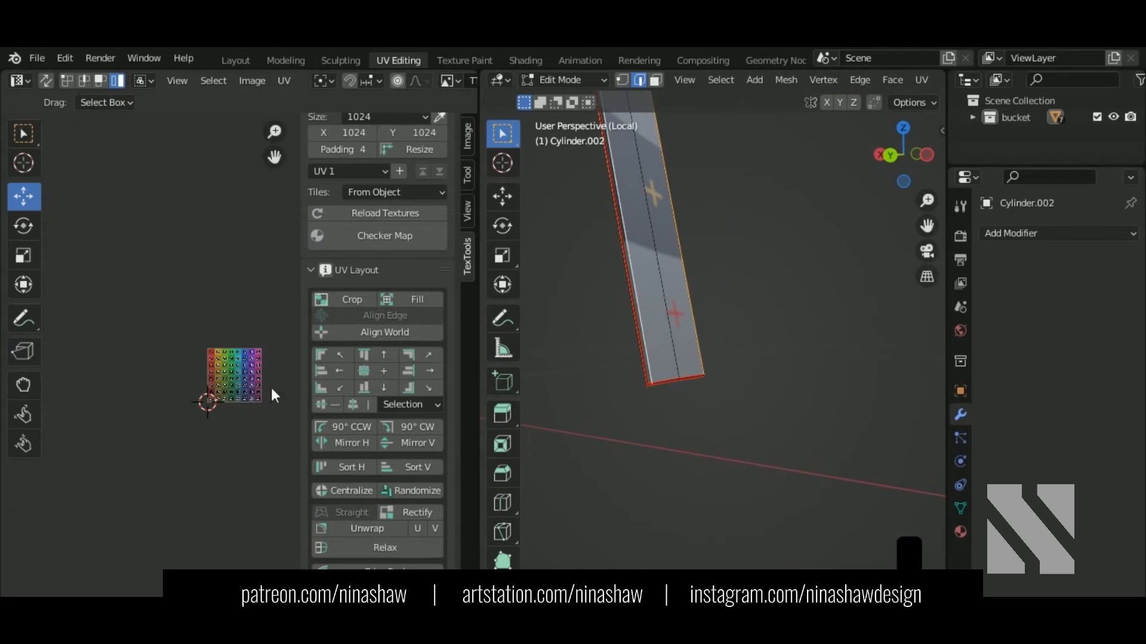
key(a)
scroll(202, 399, up, 5)
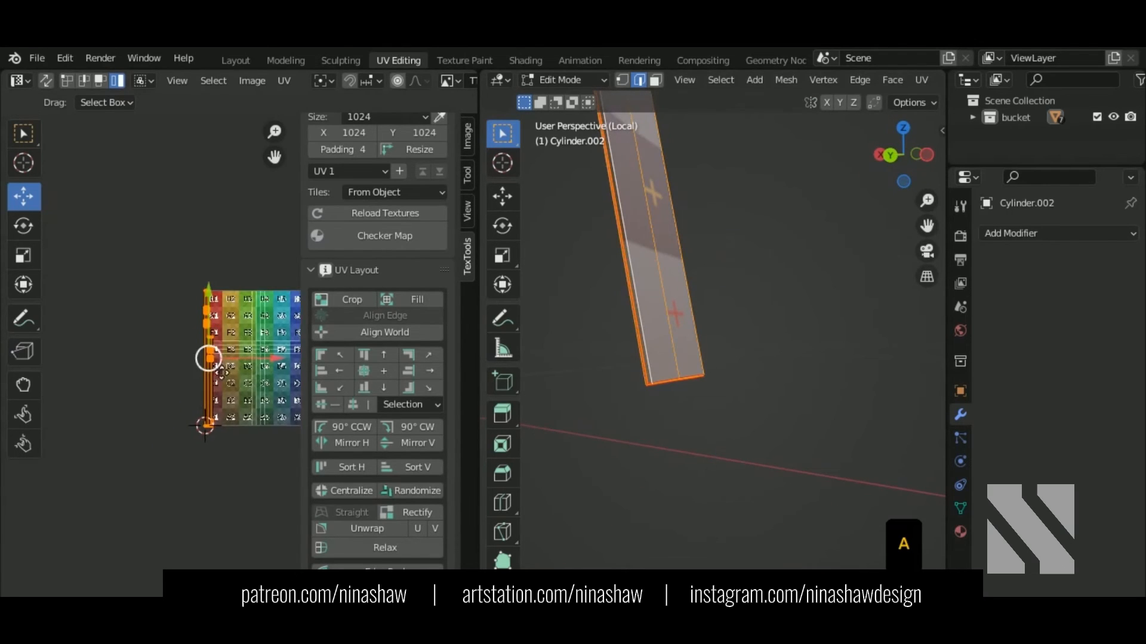
middle_drag(676, 373, 634, 359)
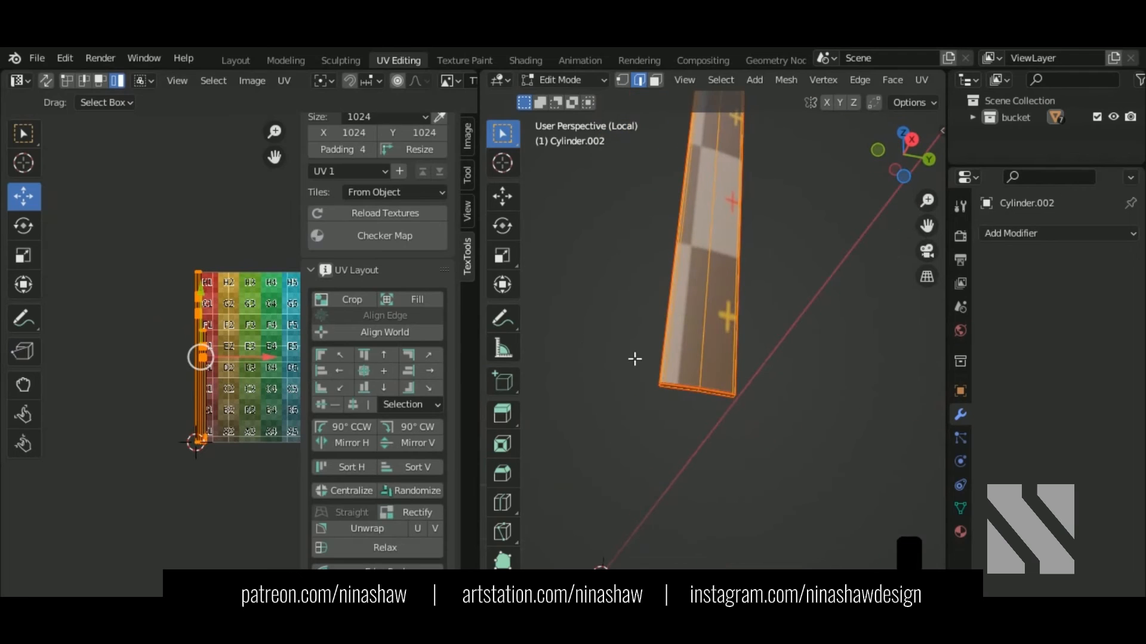
scroll(213, 414, down, 4)
Step: Scale the strip's selected UVs up by 5.911
key(s)
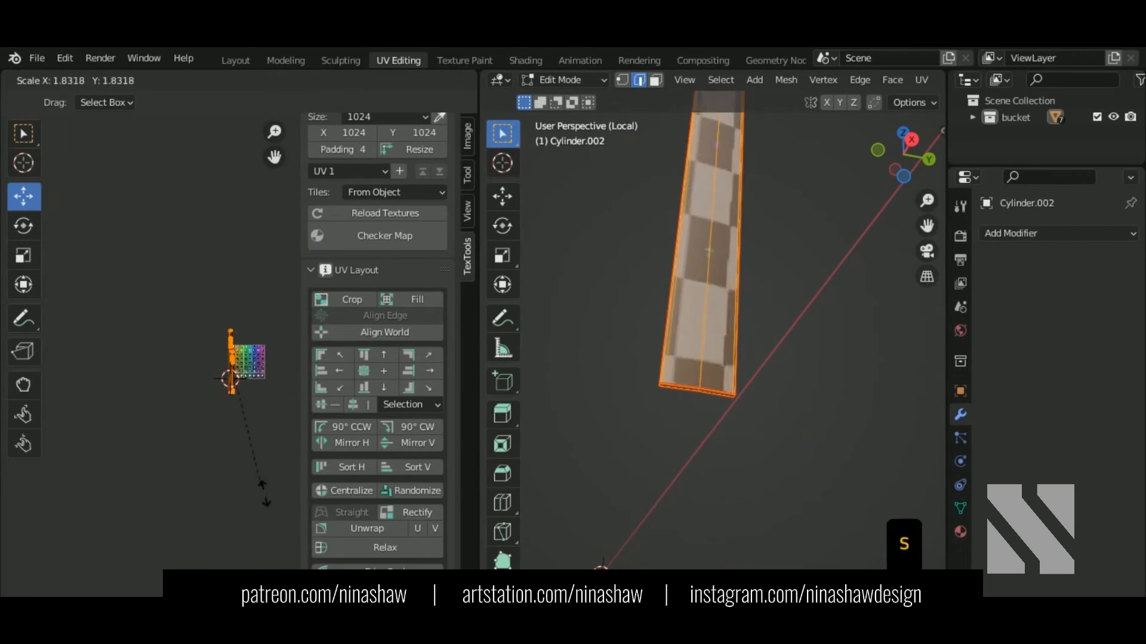
click(458, 196)
middle_drag(732, 281, 711, 365)
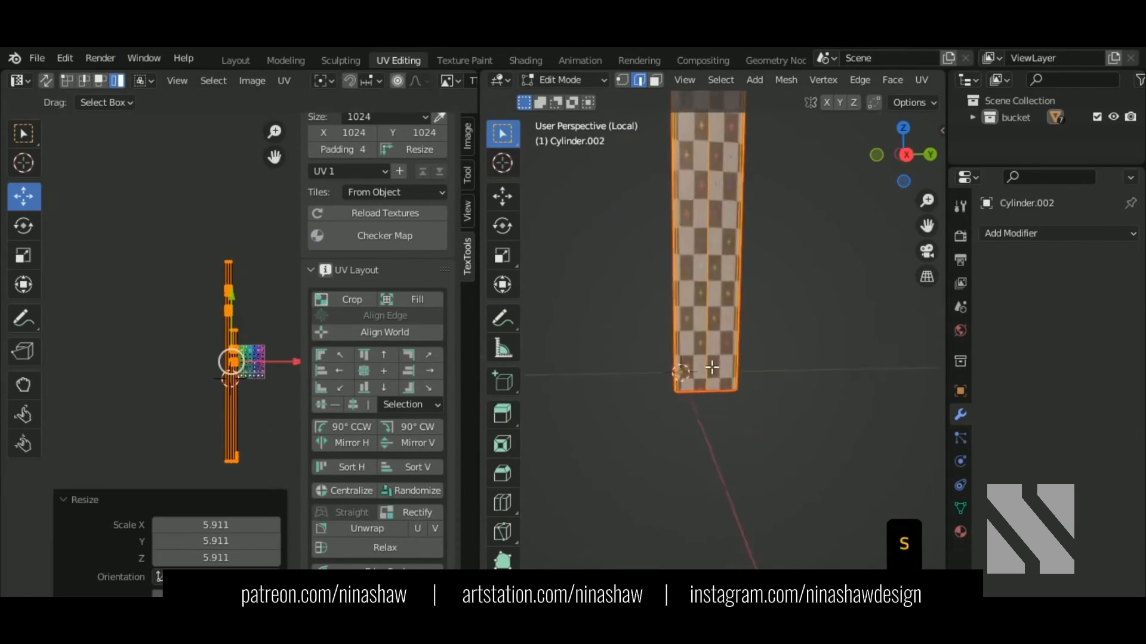
scroll(711, 366, down, 2)
shift+middle_drag(767, 299, 746, 440)
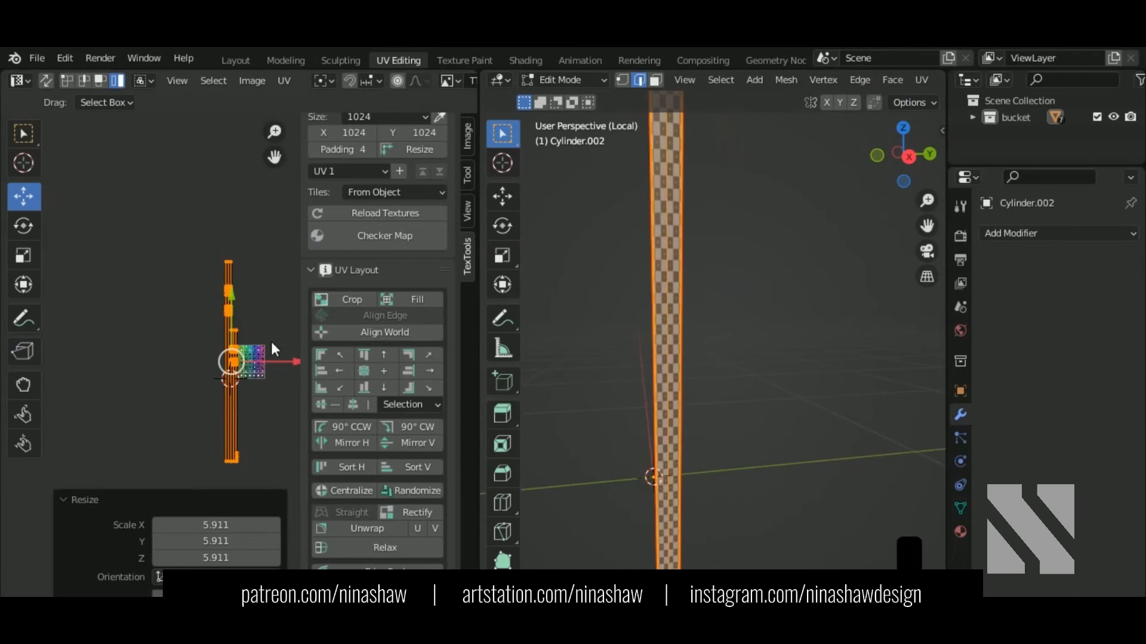
scroll(271, 342, up, 1)
middle_drag(617, 340, 573, 301)
Step: Move the left UV strip further left and stretch the right UV strip taller
click(219, 276)
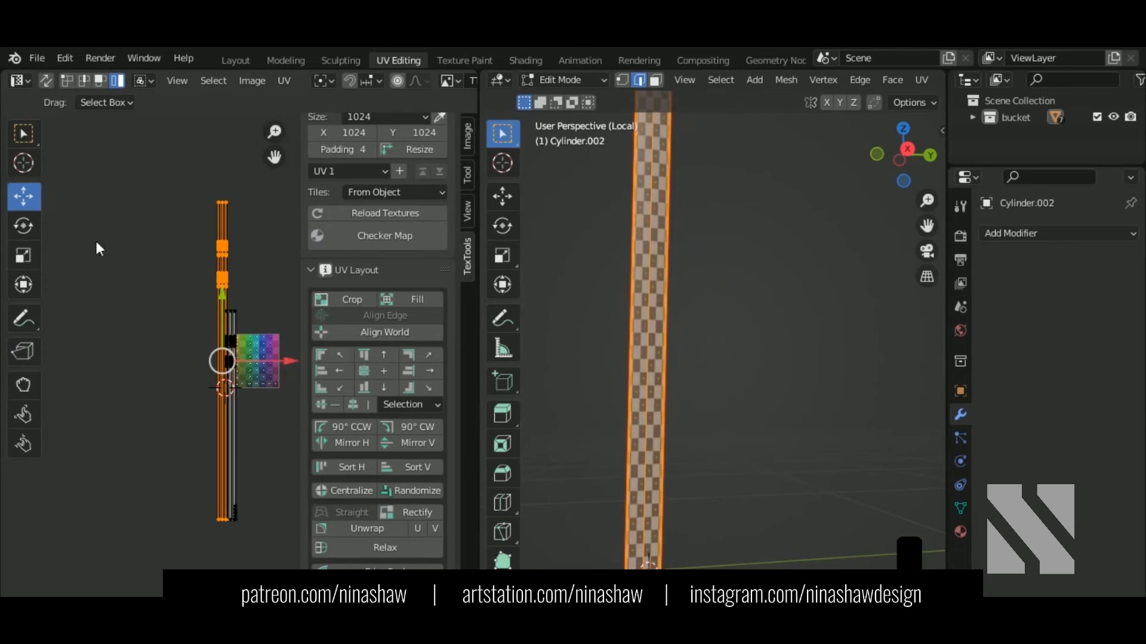
drag(268, 358, 257, 358)
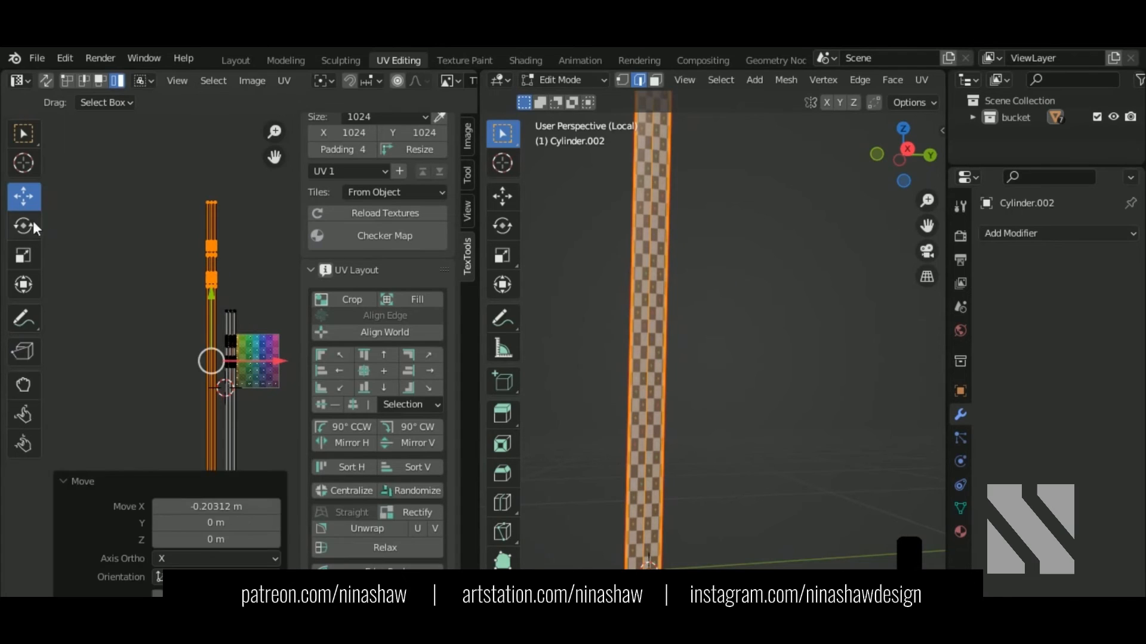
click(22, 255)
click(228, 331)
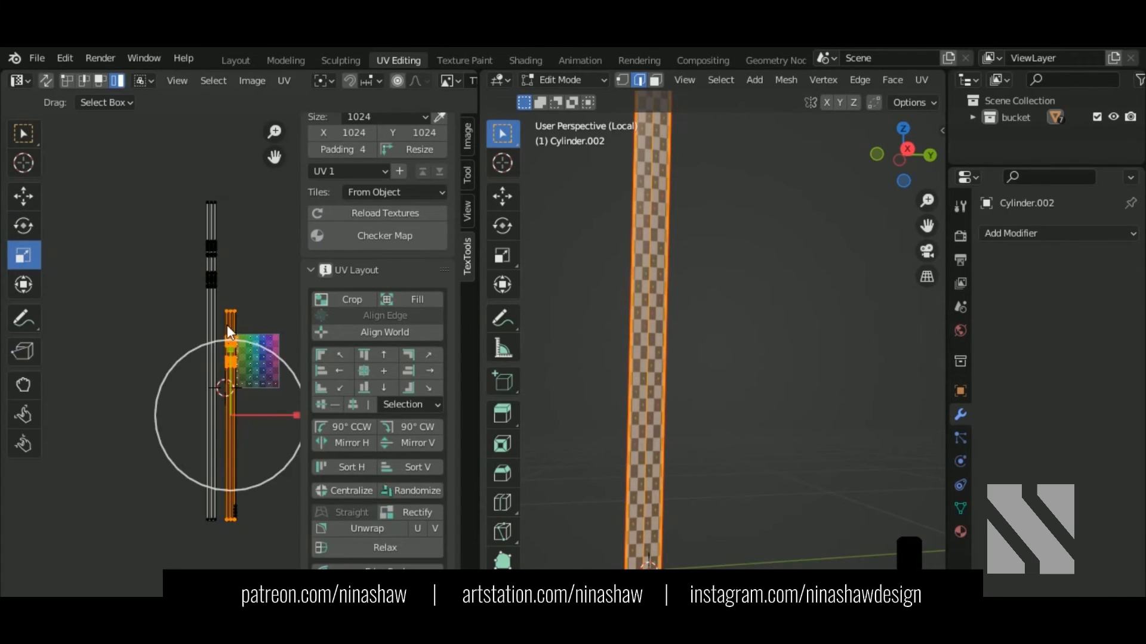
drag(232, 349, 233, 308)
Step: Pack both UV strips and return to Object Mode with the whole bucket visible
drag(158, 177, 294, 593)
scroll(242, 363, down, 2)
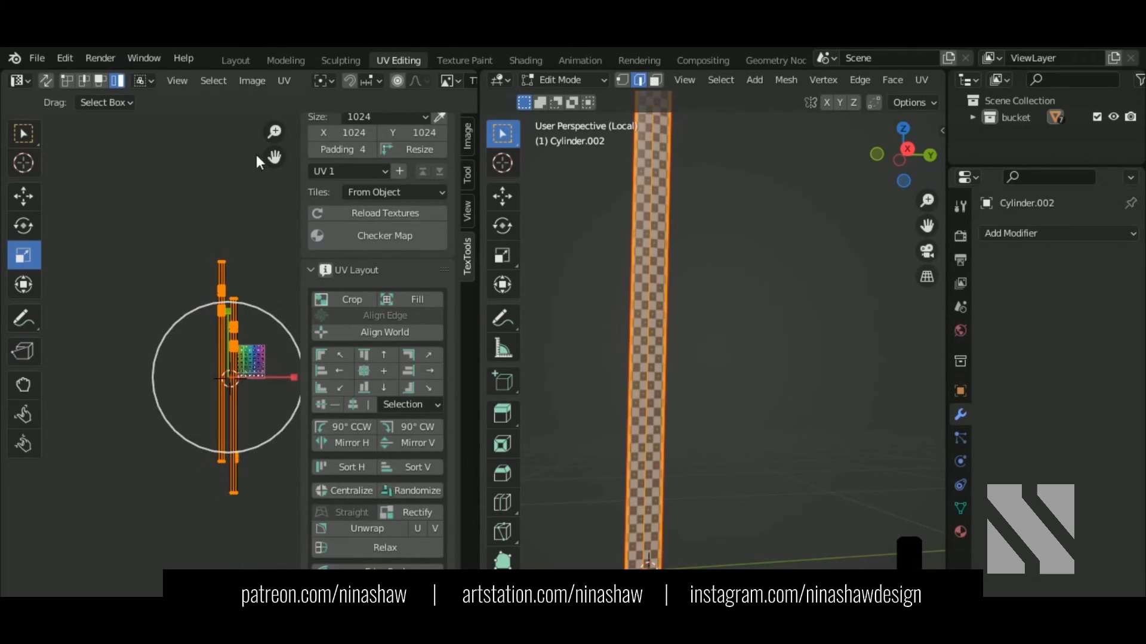
click(284, 81)
click(339, 371)
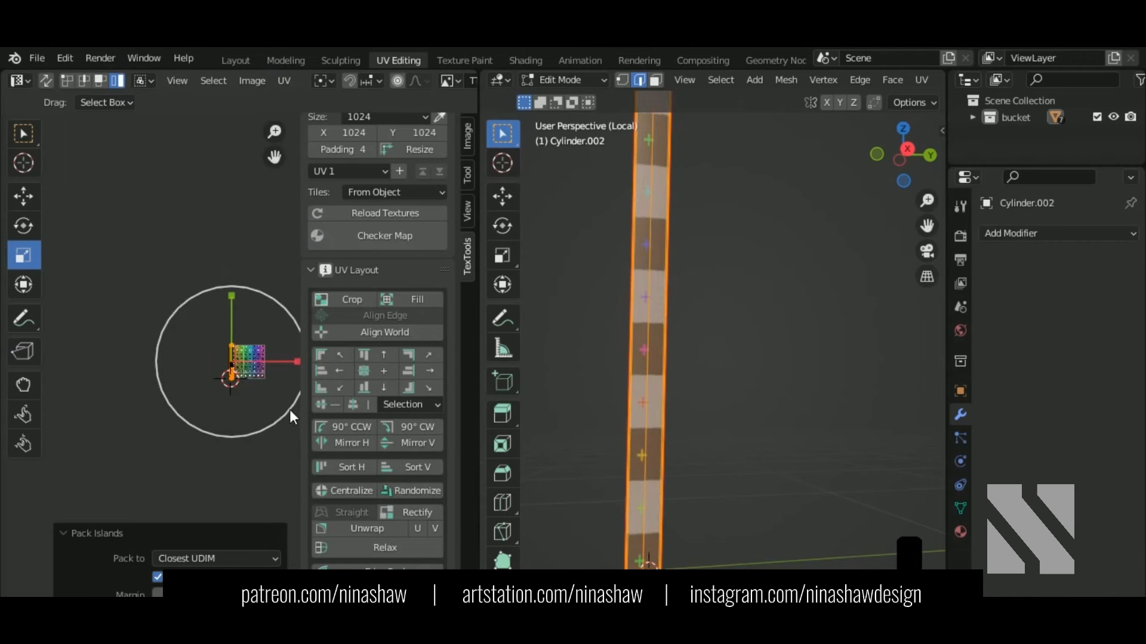
key(Tab)
key(KP_Divide)
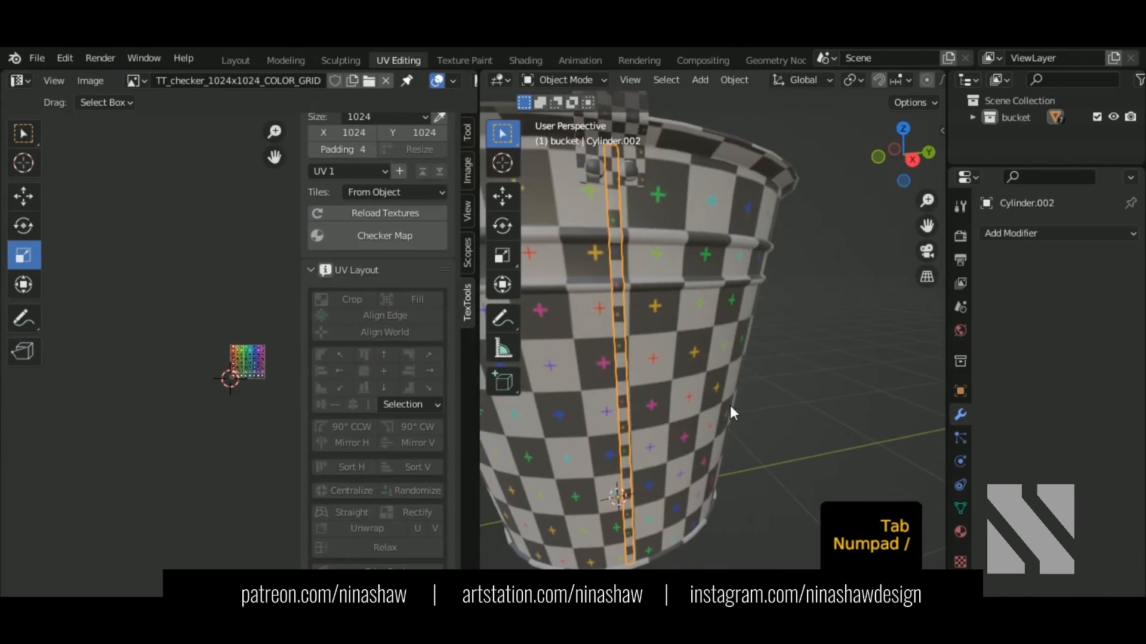
Step: Select the Cylinder.002 strip and enter Edit Mode with the whole mesh selected
scroll(729, 406, down, 3)
middle_drag(730, 406, 732, 336)
scroll(732, 336, down, 2)
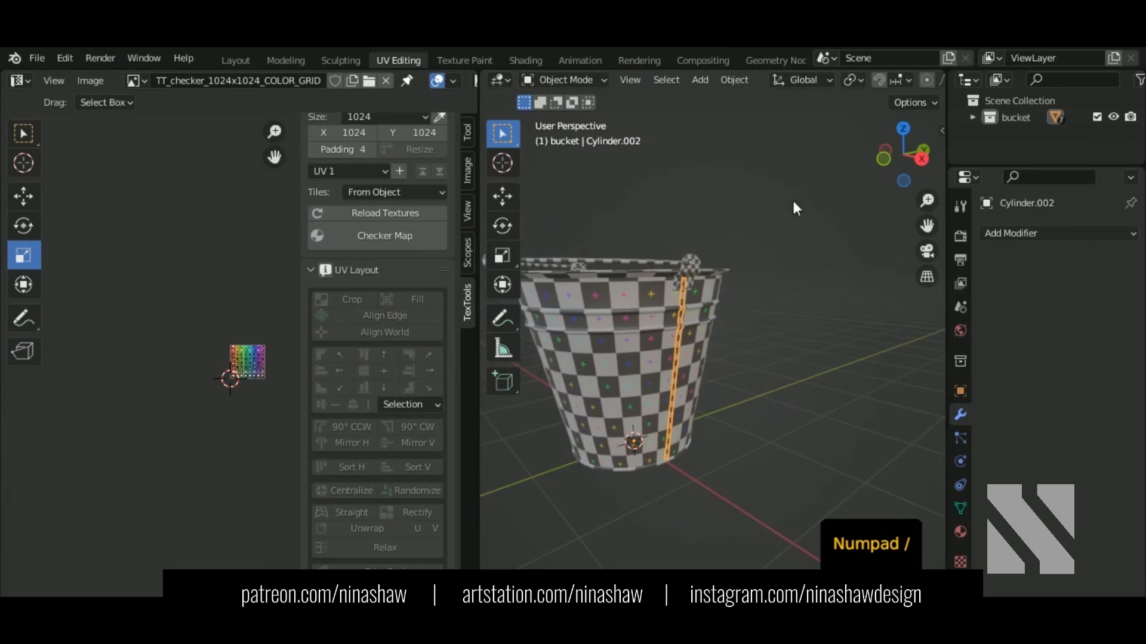
drag(791, 188, 503, 515)
shift+middle_drag(600, 461, 678, 455)
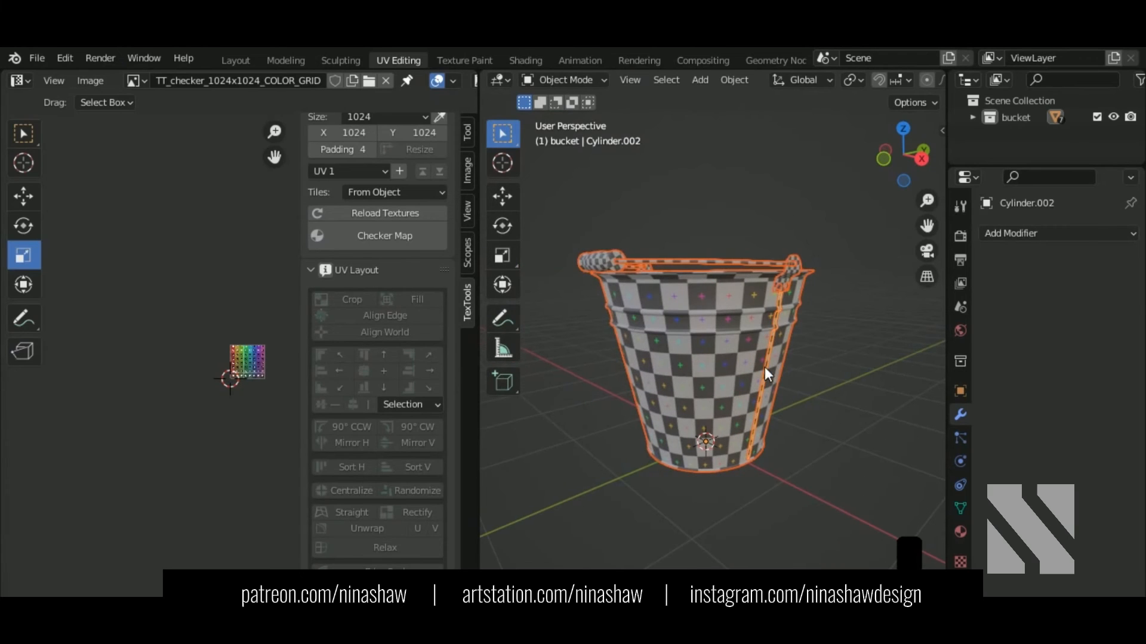
click(768, 365)
key(Tab)
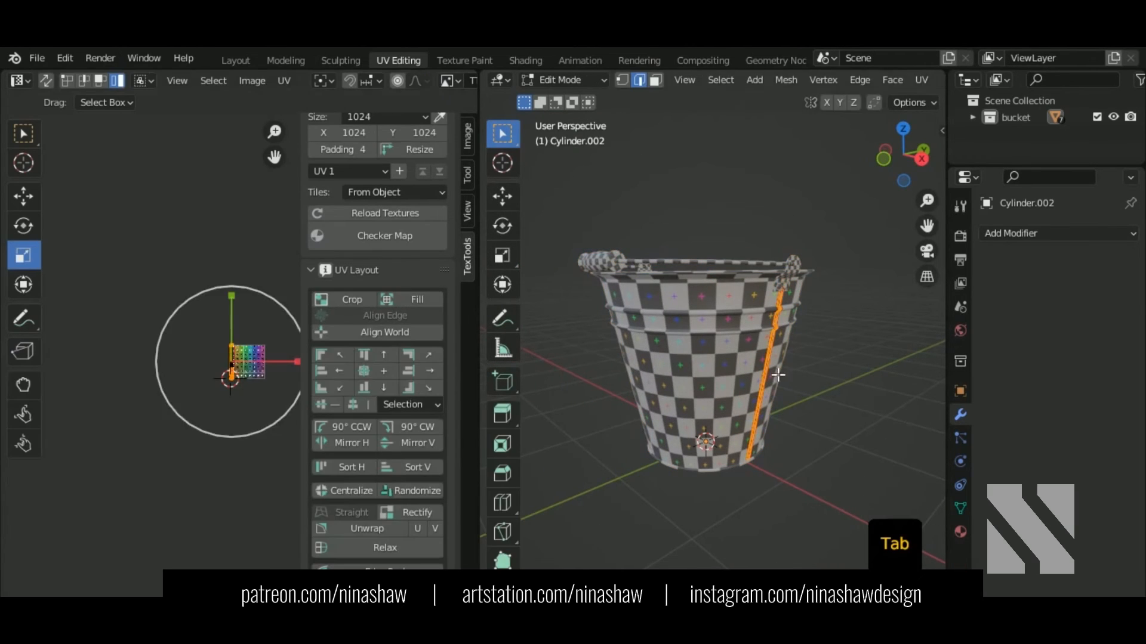
click(23, 190)
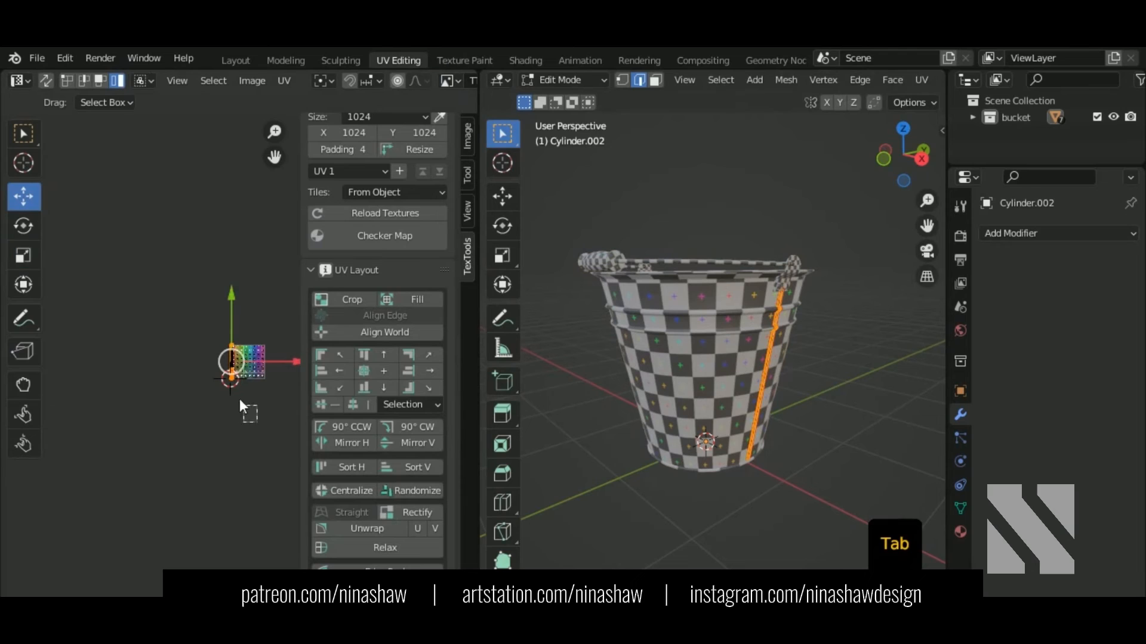
click(261, 370)
key(Tab)
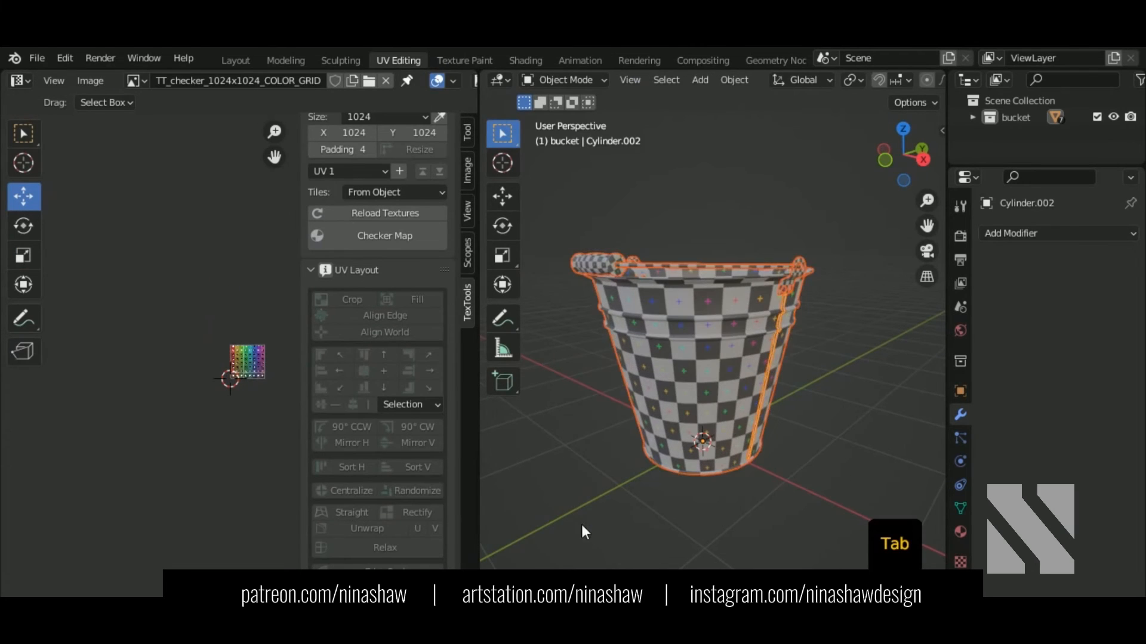
key(Tab)
key(a)
Step: Move the strip's UV islands beside the main UV layout
scroll(227, 382, up, 5)
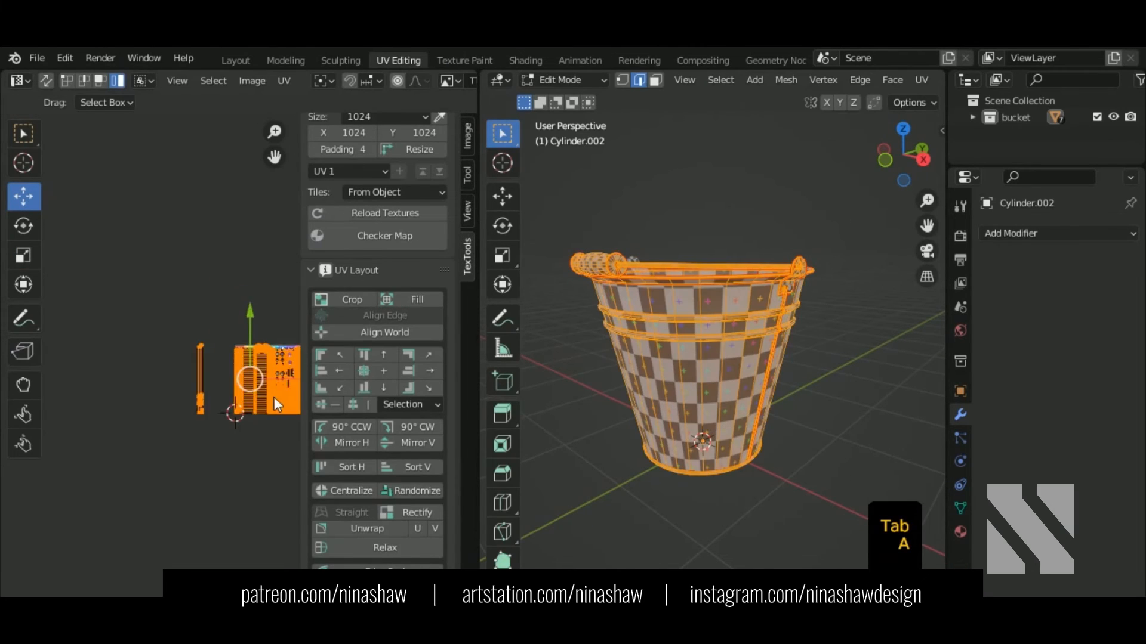
key(n)
scroll(272, 345, up, 2)
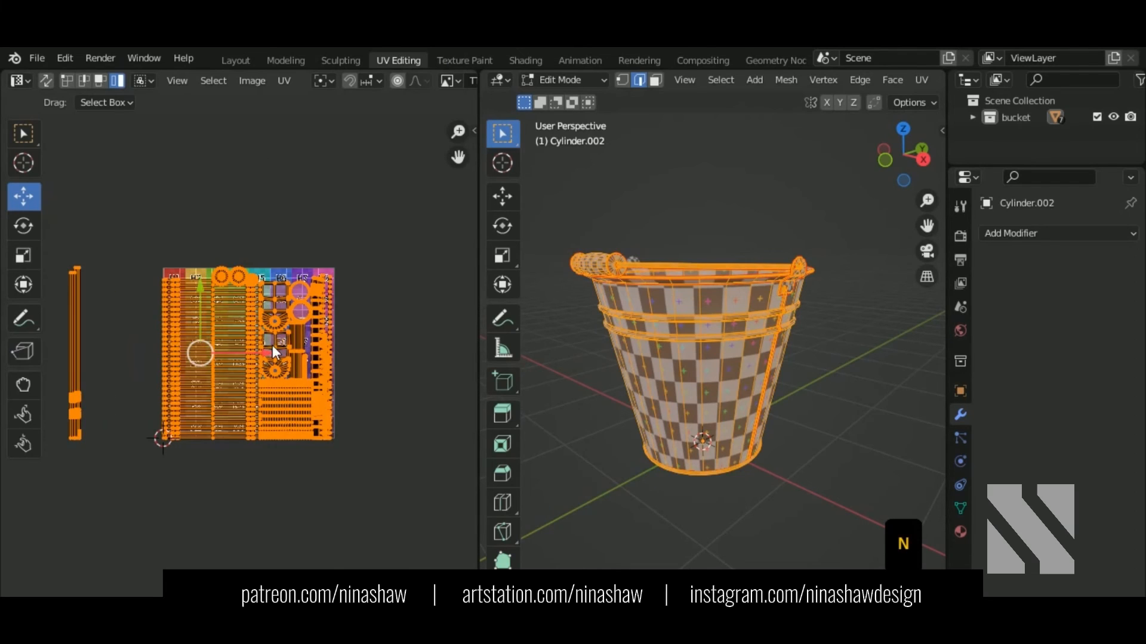
scroll(213, 363, down, 2)
drag(152, 222, 84, 472)
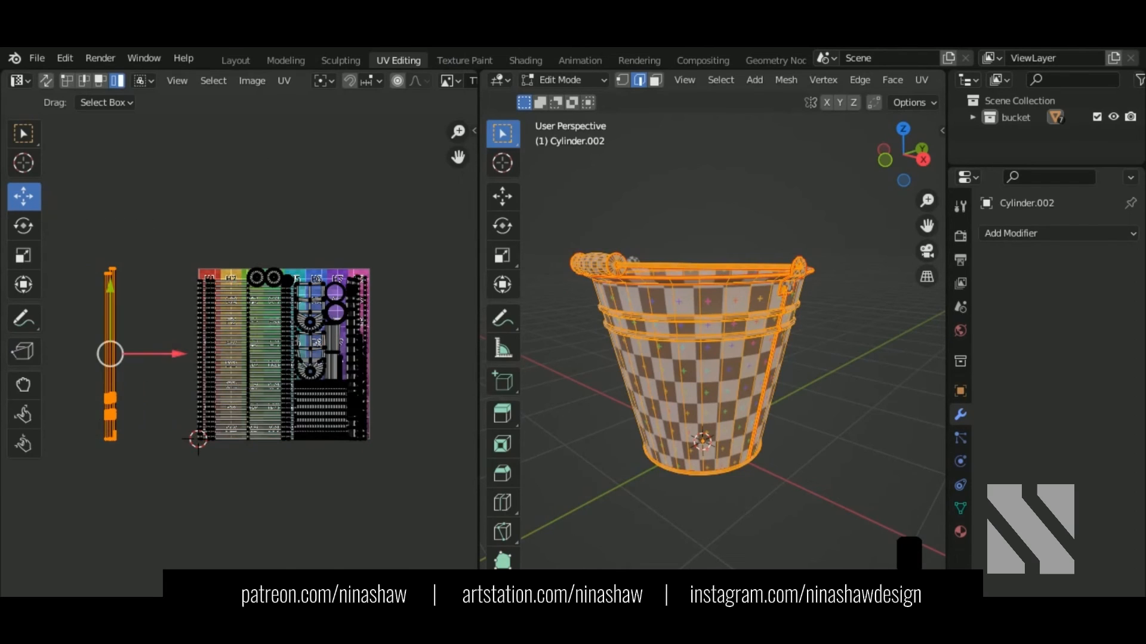
drag(141, 354, 408, 353)
Step: Pack all UV islands into the tile and return to Object Mode
drag(410, 245, 123, 479)
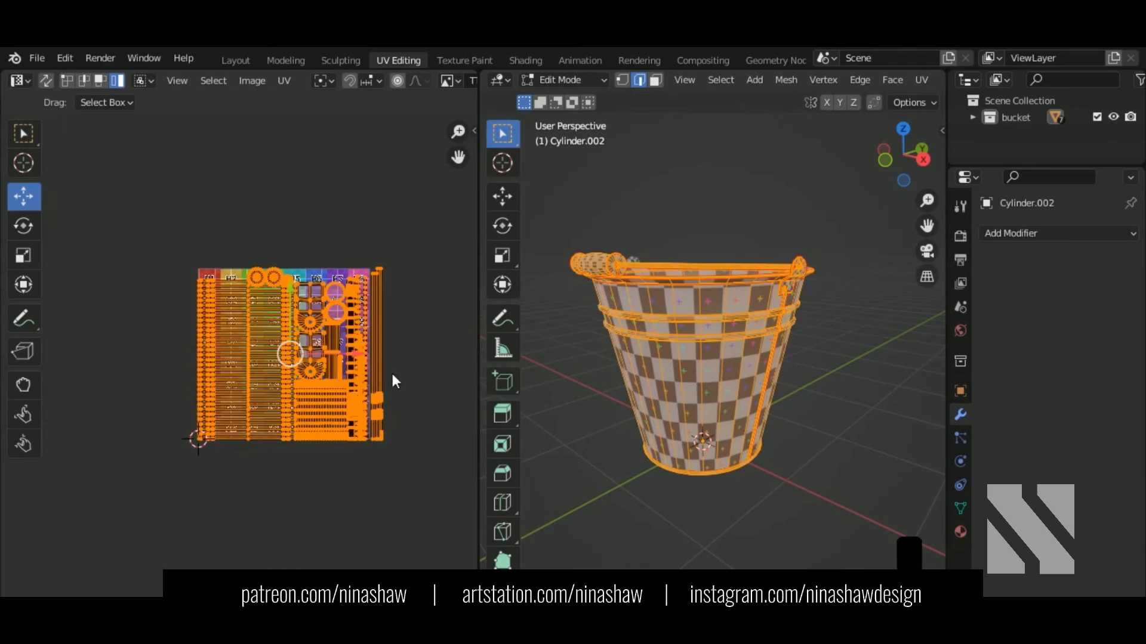
scroll(391, 371, up, 2)
middle_drag(355, 400, 248, 385)
scroll(321, 360, down, 3)
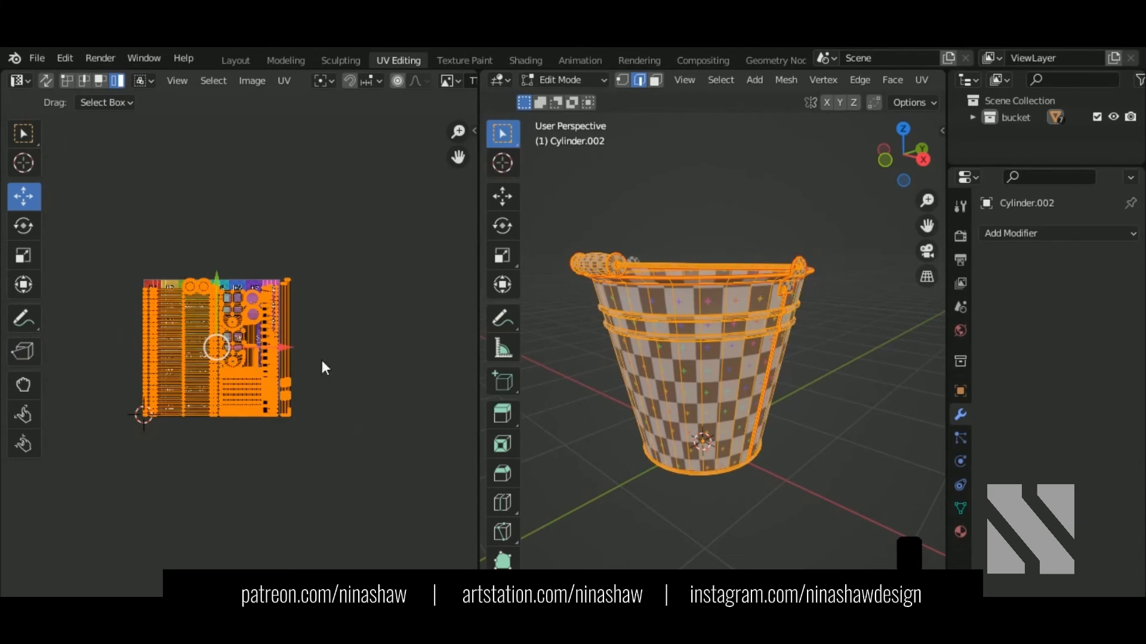
click(284, 81)
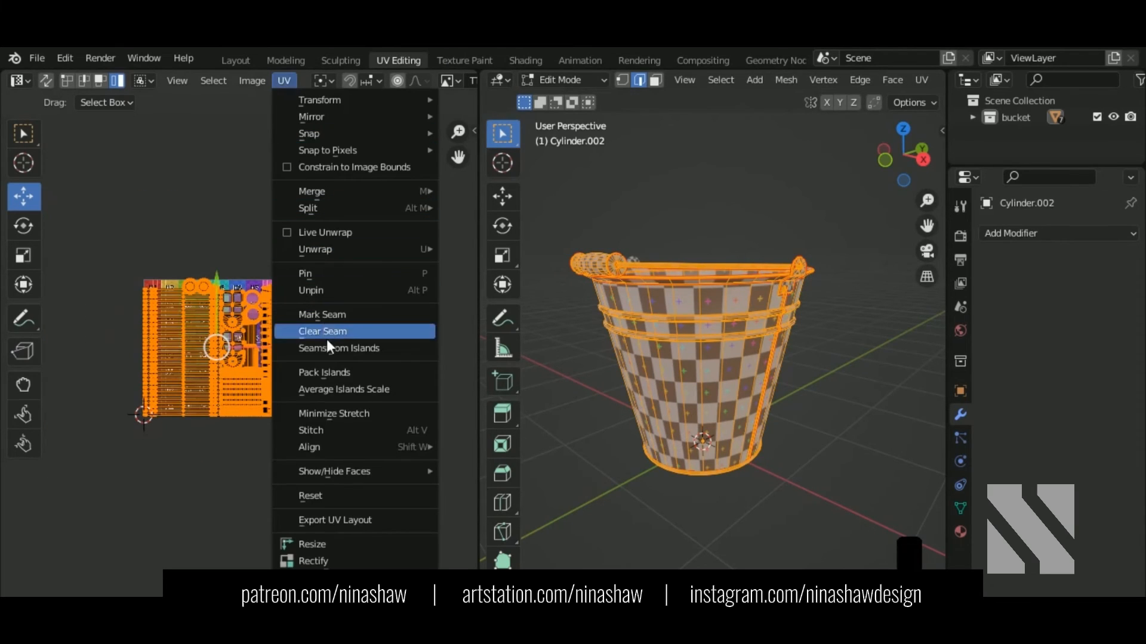
click(331, 372)
scroll(271, 352, up, 3)
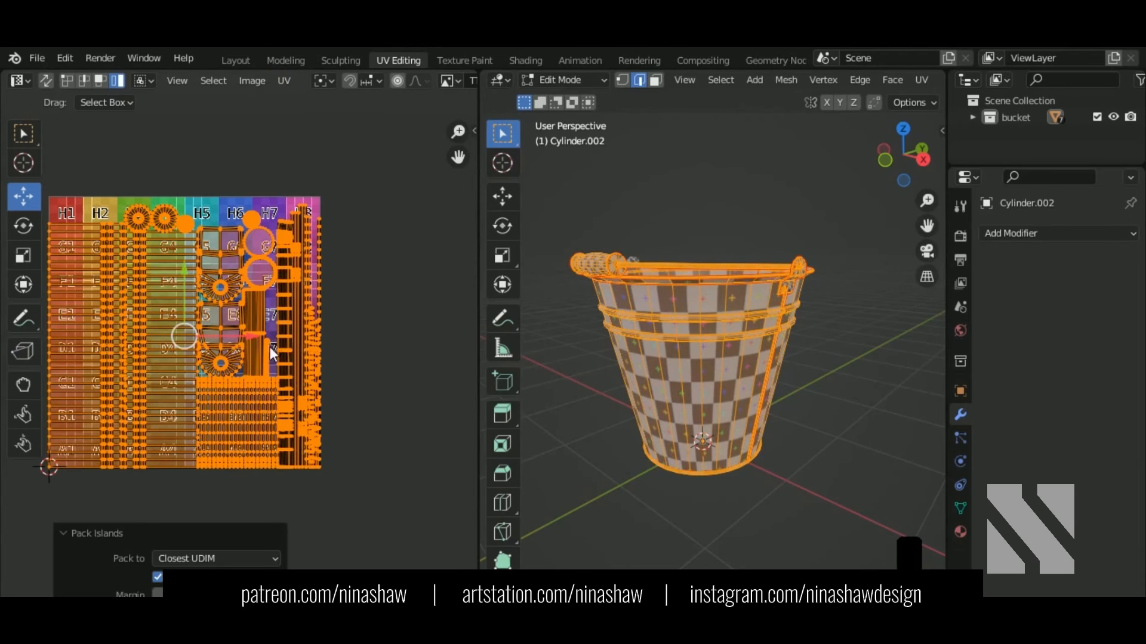
key(Tab)
Step: Export the bucket from the Layout workspace as the Wavefront OBJ file bucket.obj
middle_drag(721, 400, 657, 376)
click(233, 60)
middle_drag(573, 298, 604, 389)
click(36, 58)
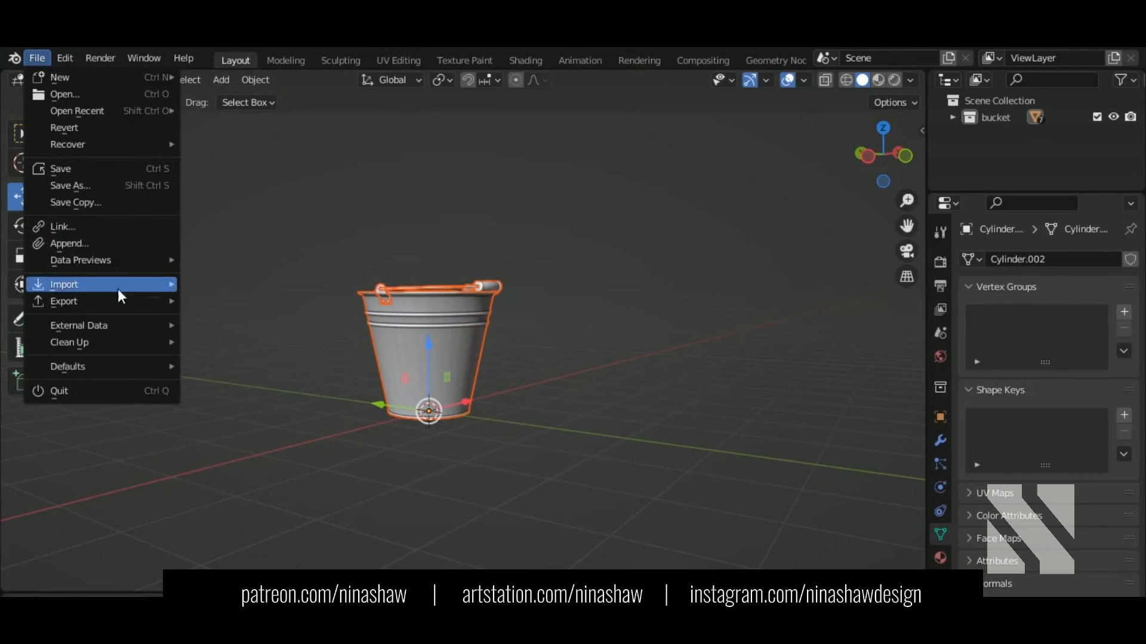
mouse_move(90, 299)
click(328, 432)
click(517, 257)
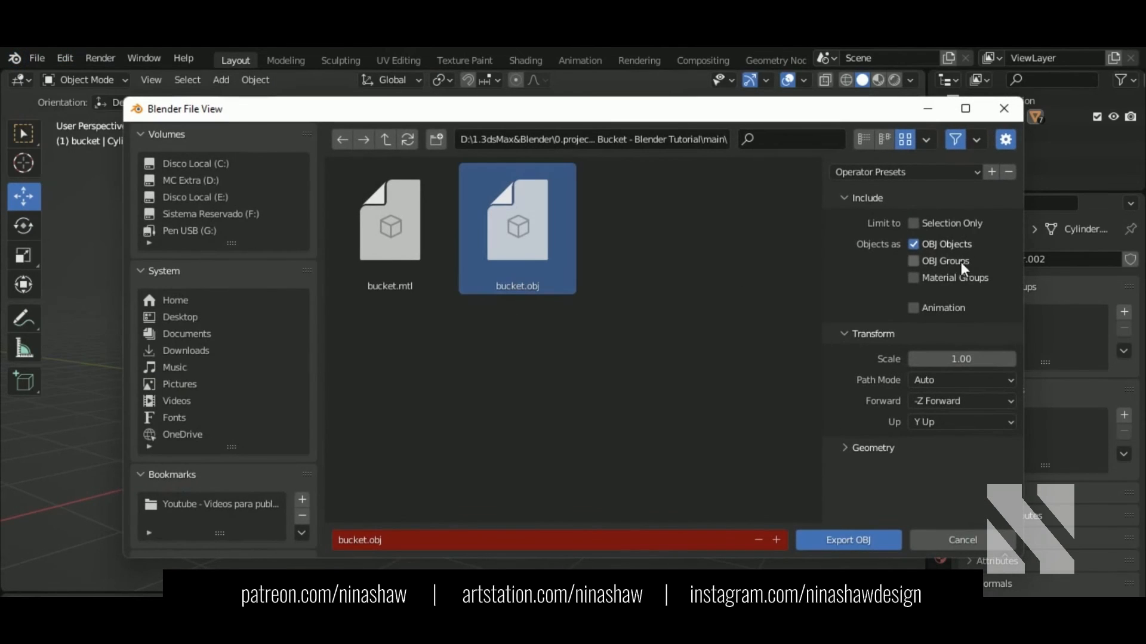
click(854, 541)
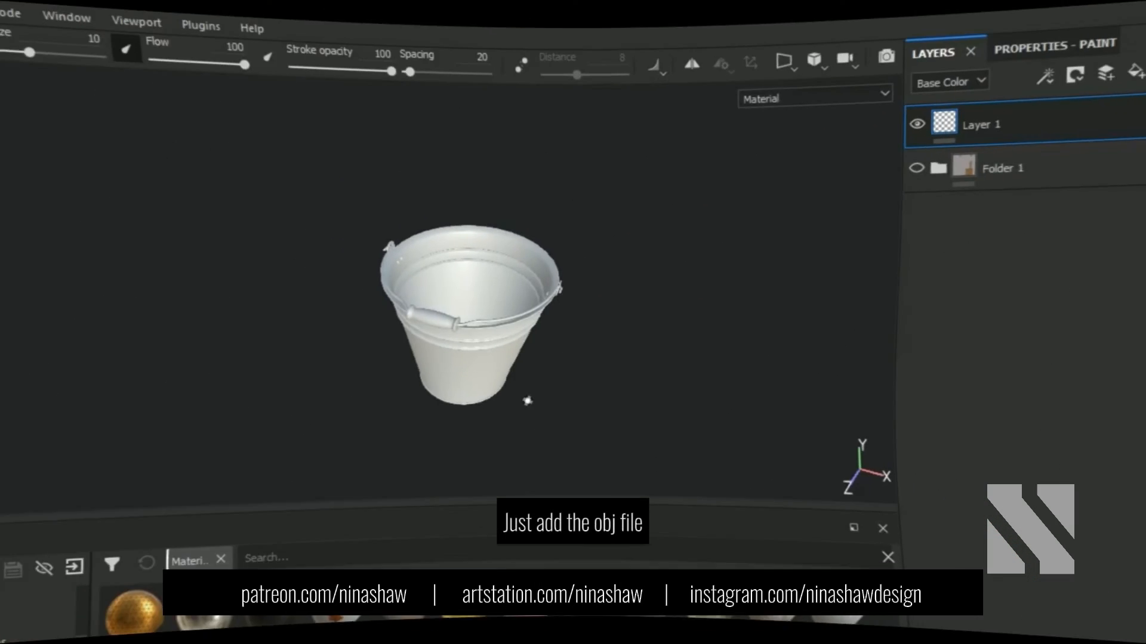
Step: Create a new Substance Painter project using the bucket.obj mesh
click(14, 56)
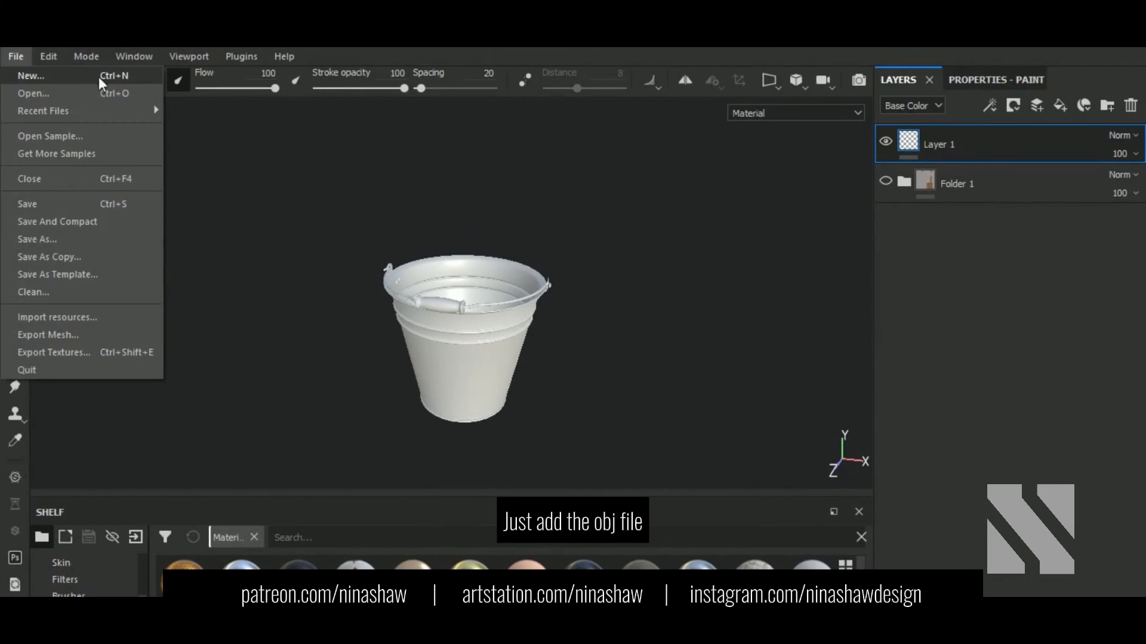
click(85, 77)
click(734, 184)
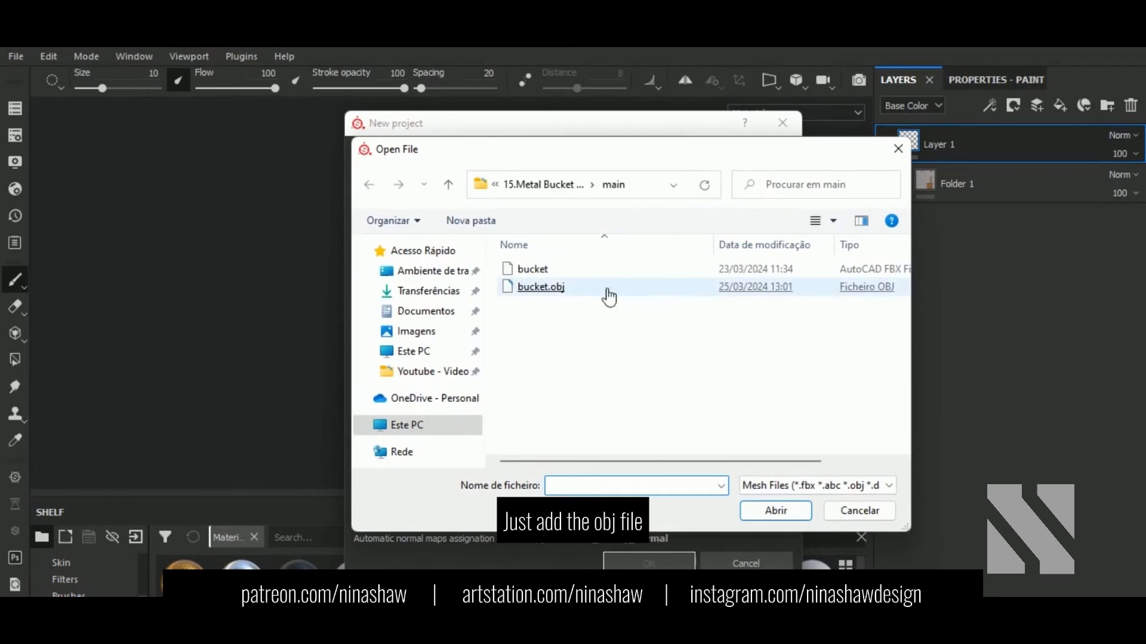
click(834, 511)
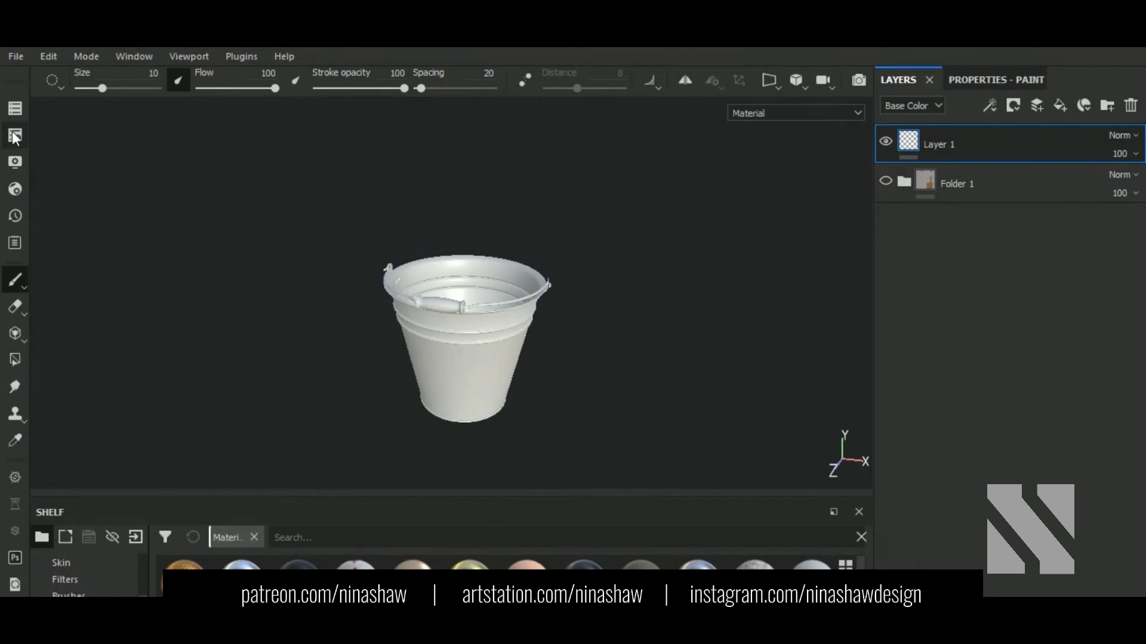
Step: Bake the bucket's mesh maps at 2048 output size
click(14, 134)
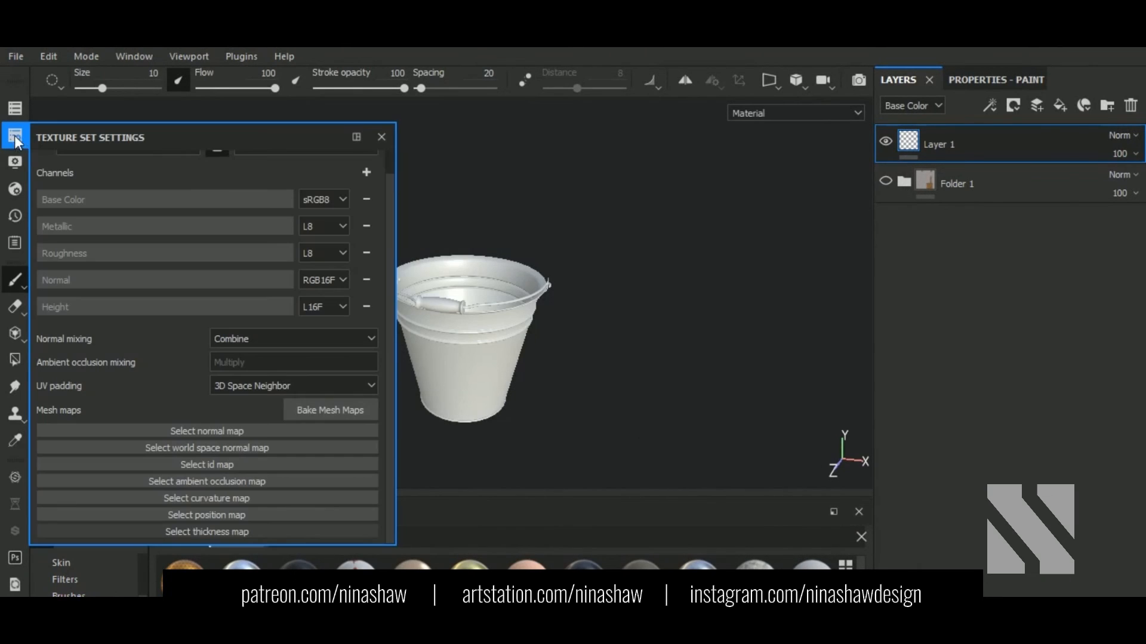
click(353, 415)
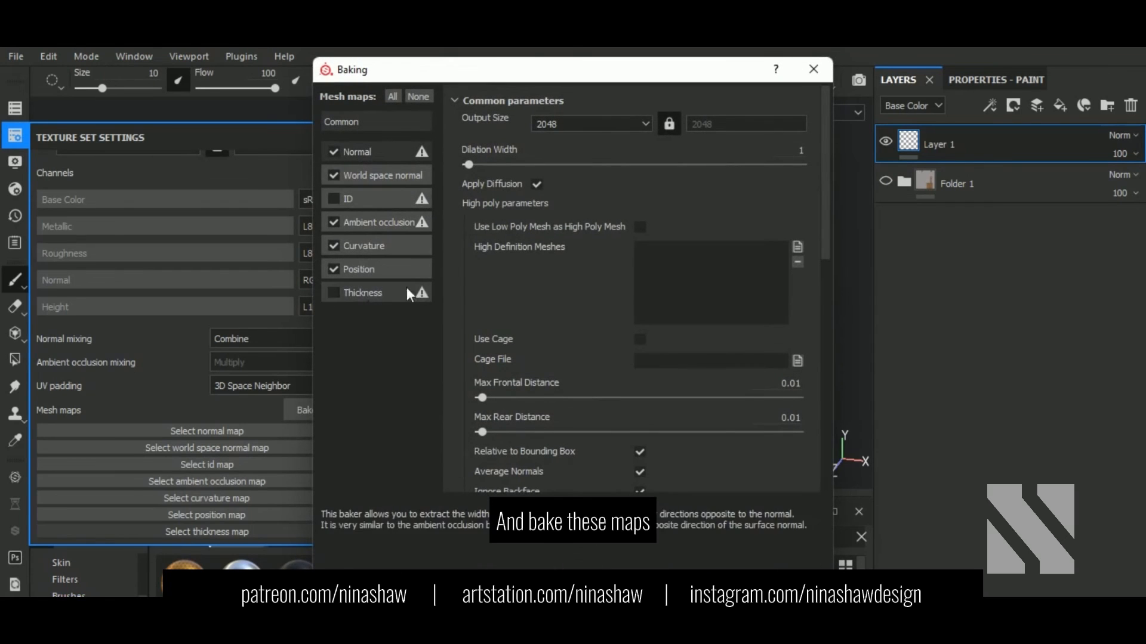
click(610, 126)
click(609, 127)
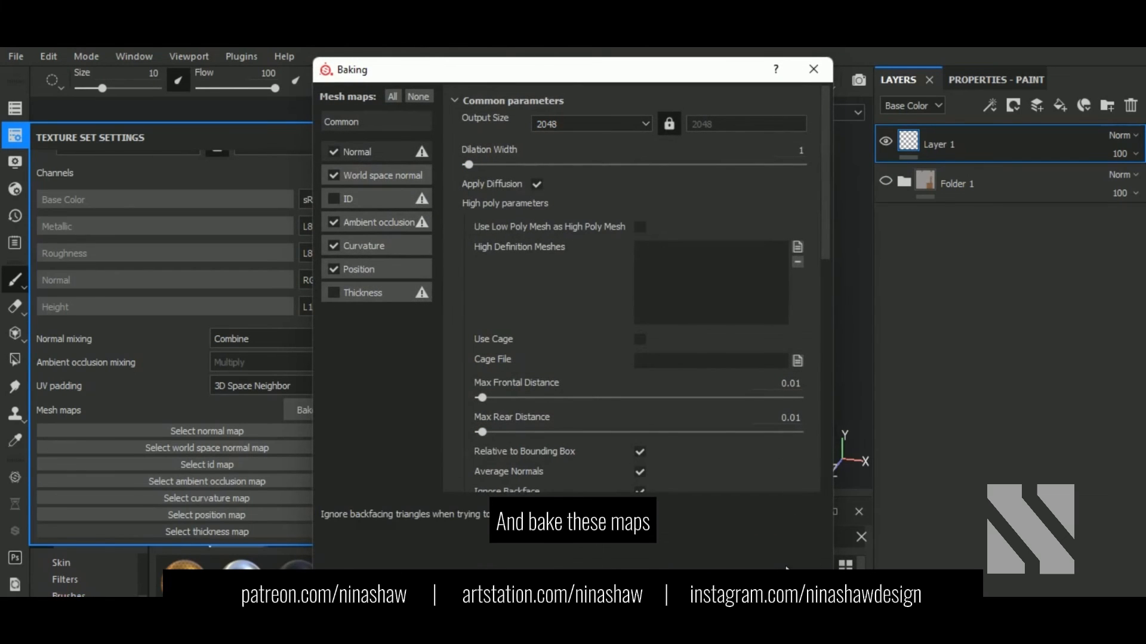
drag(689, 71, 689, 89)
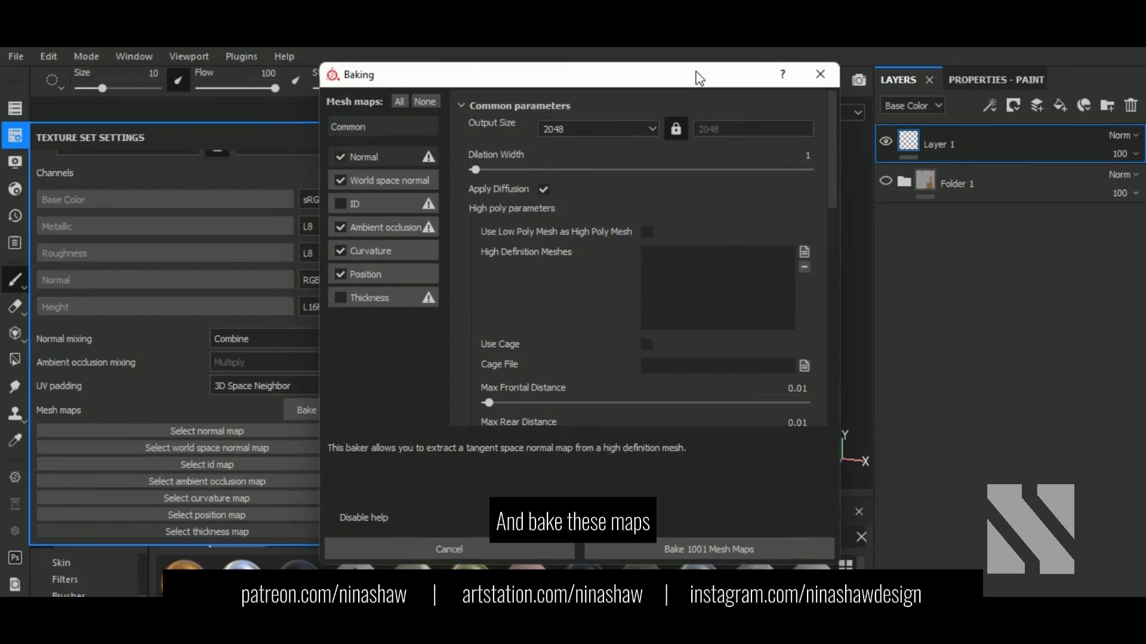
click(748, 547)
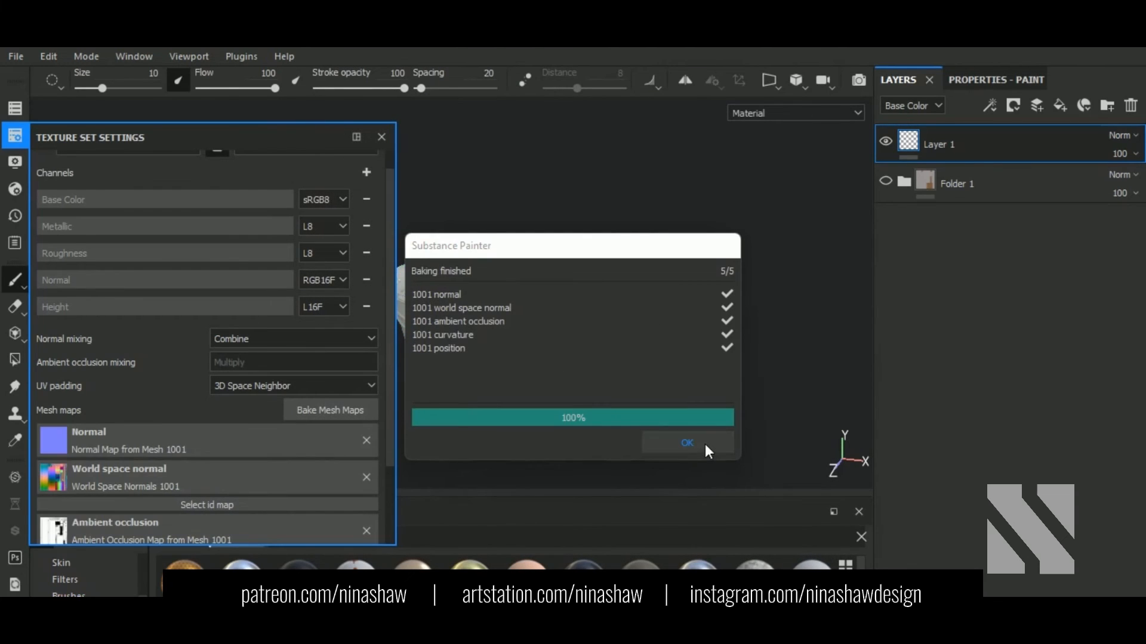
click(704, 445)
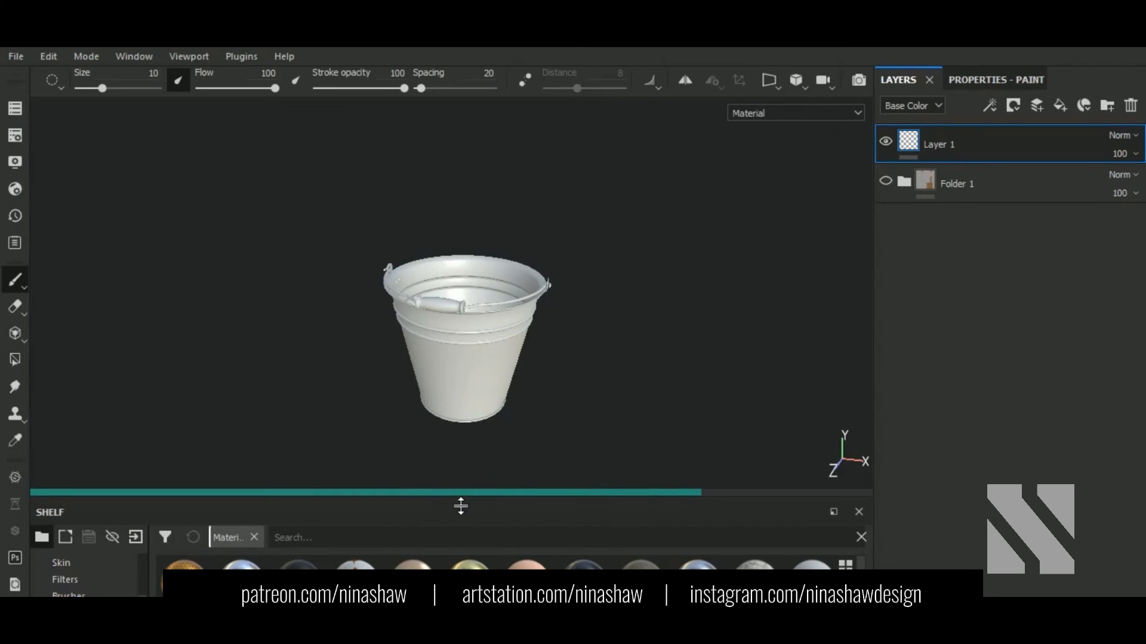
Step: Search smart materials for 'metal', apply Iron Forged Old to the layers, and hide its Dirt layer
drag(461, 488, 467, 455)
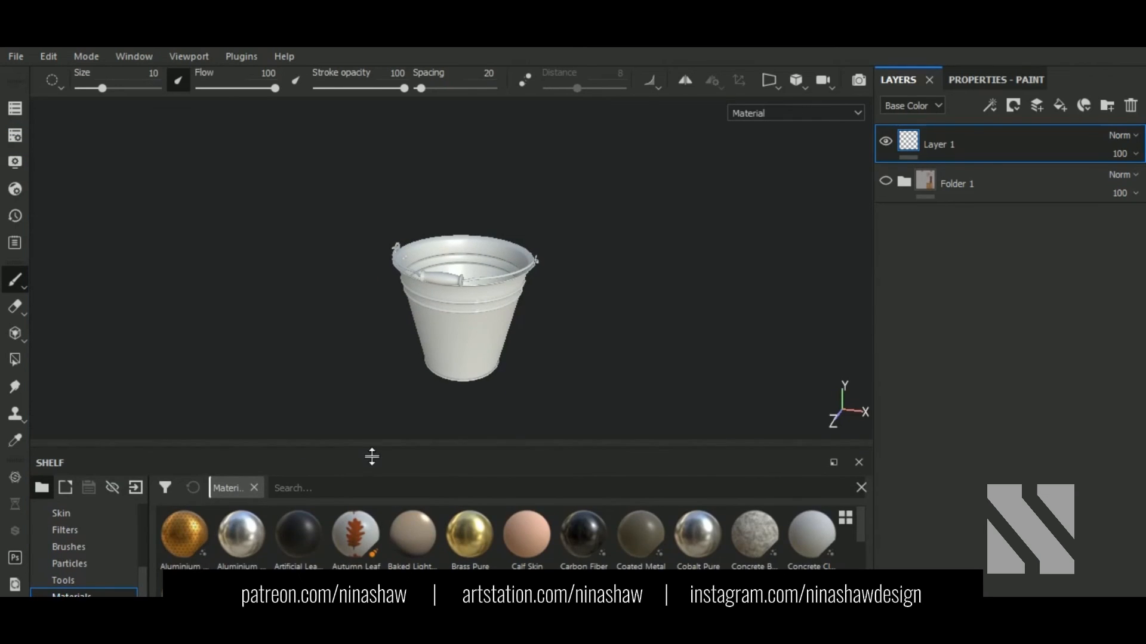
drag(372, 457, 372, 402)
click(85, 592)
click(334, 437)
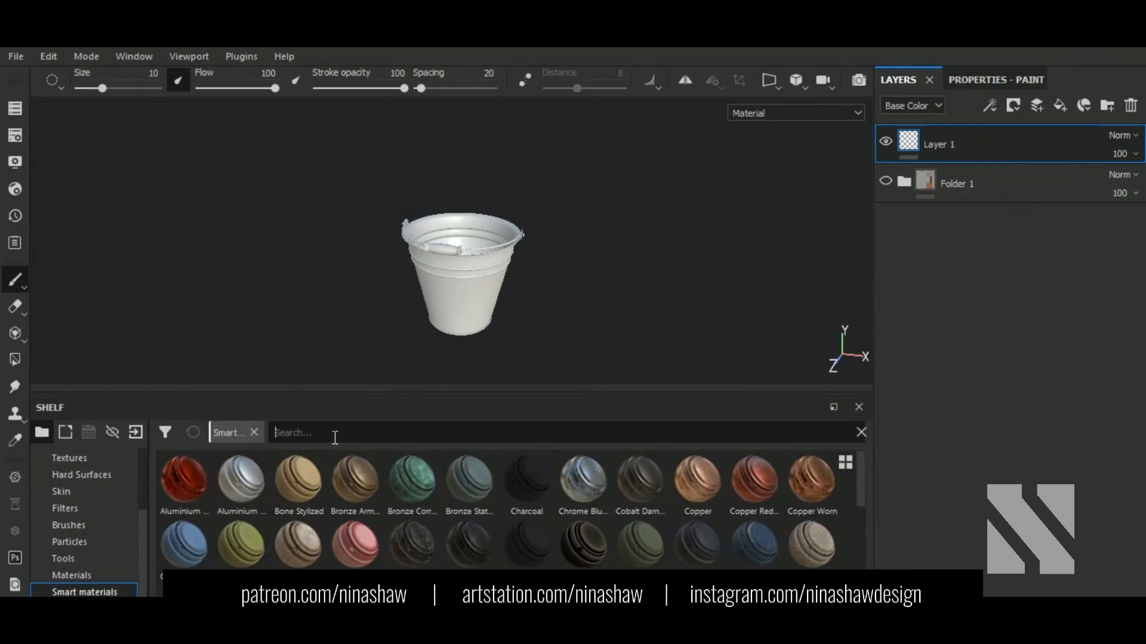
text(metal)
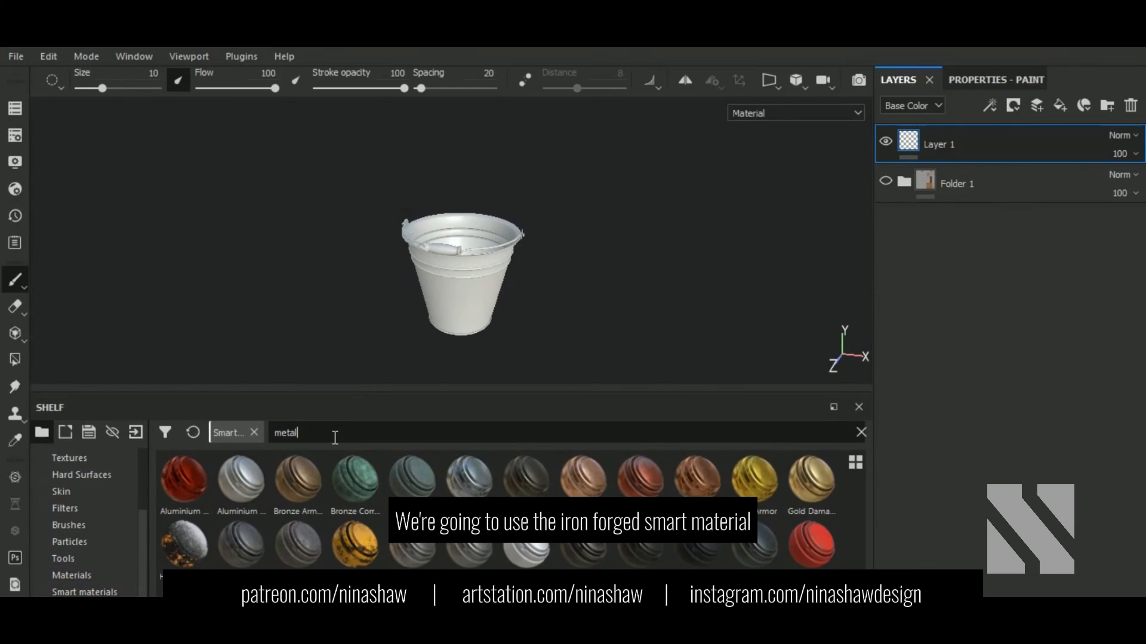
drag(253, 534, 1020, 164)
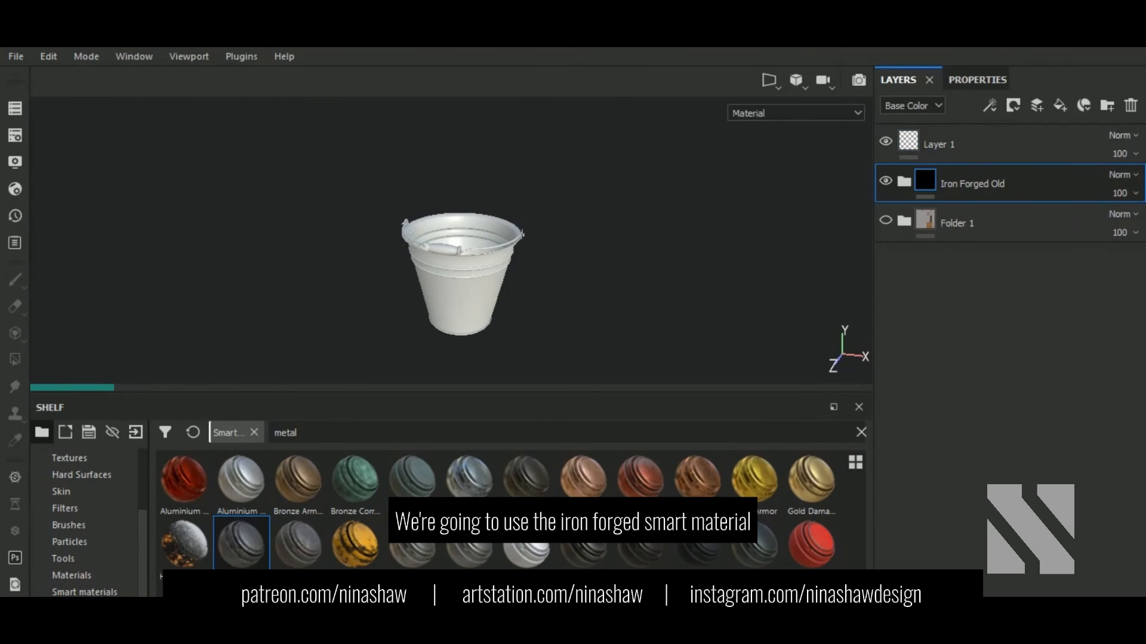
click(902, 183)
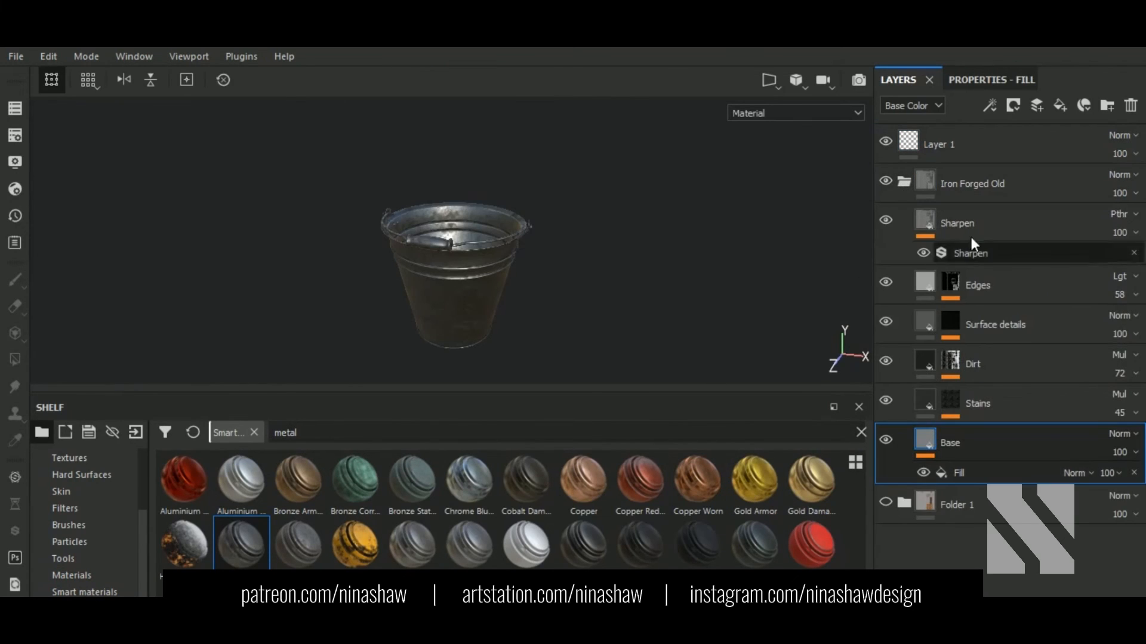
click(887, 360)
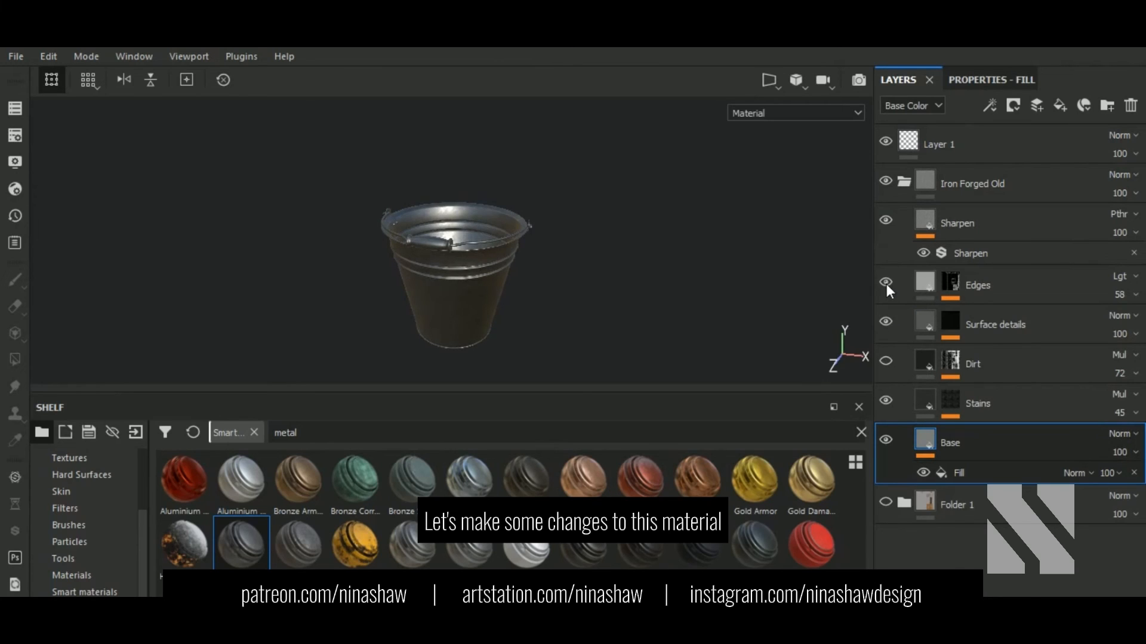
Step: Give the Base fill a lighter grey base colour
scroll(447, 256, up, 3)
alt+drag(446, 256, 450, 206)
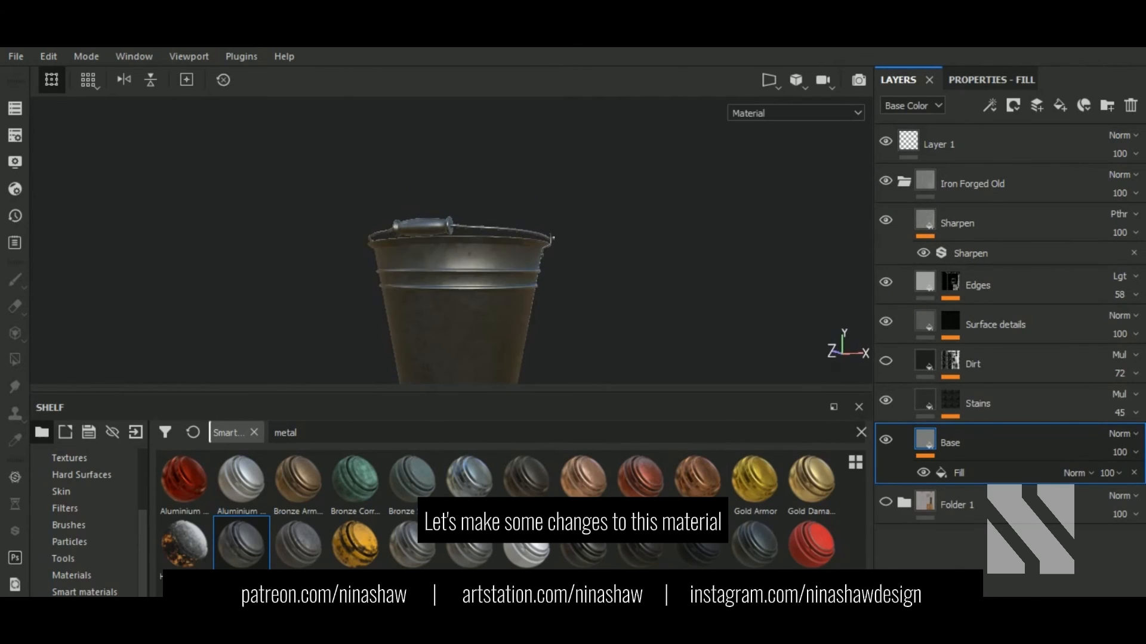
click(997, 80)
click(996, 353)
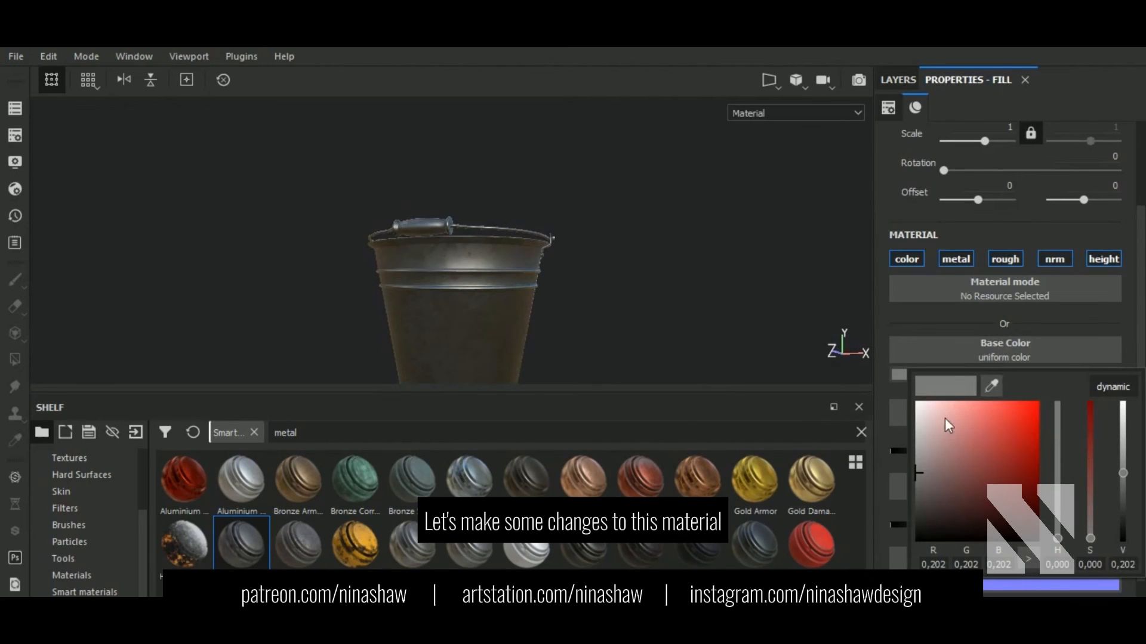
click(917, 450)
alt+drag(637, 334, 511, 315)
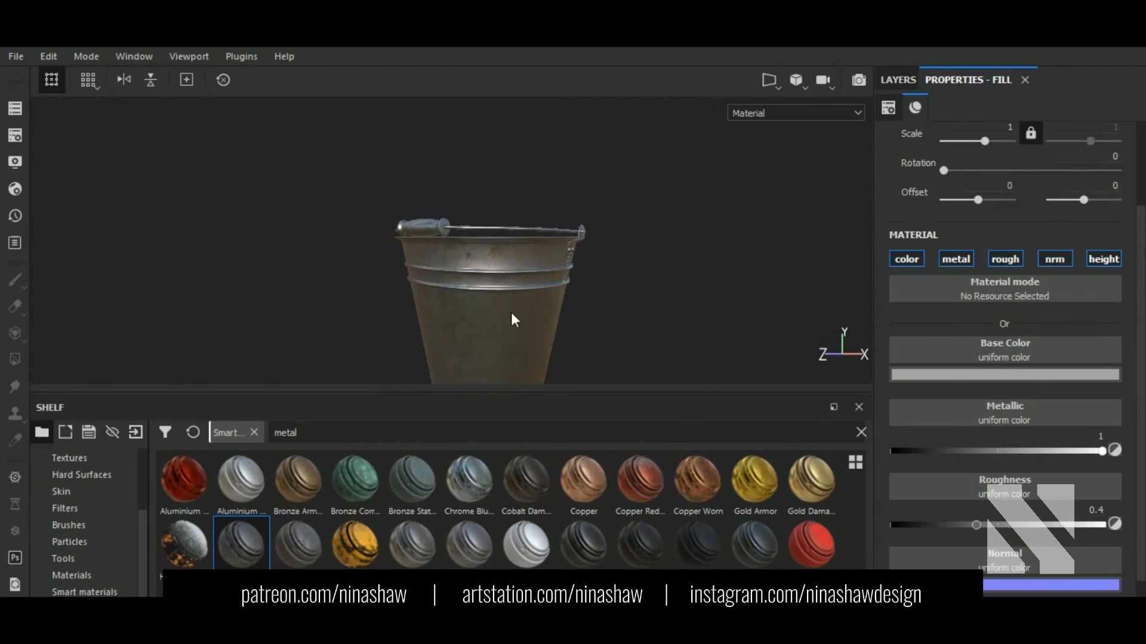
scroll(510, 315, up, 3)
click(898, 75)
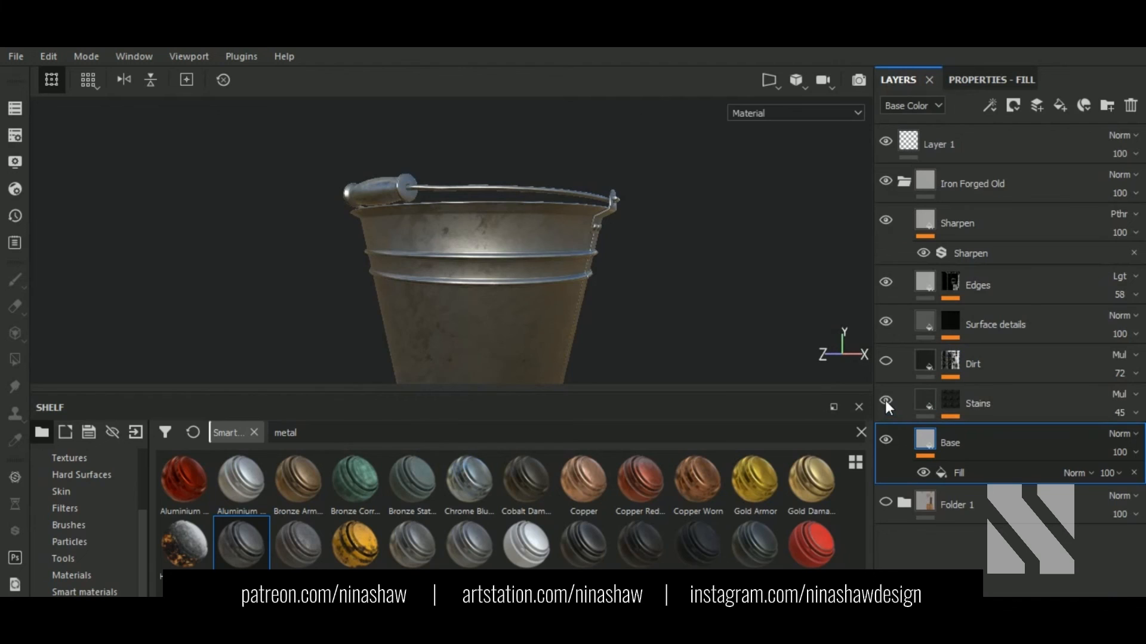
Step: Show the Dirt layer and swap its mask generator for Dirt at level 0.55
click(887, 361)
click(950, 364)
click(998, 394)
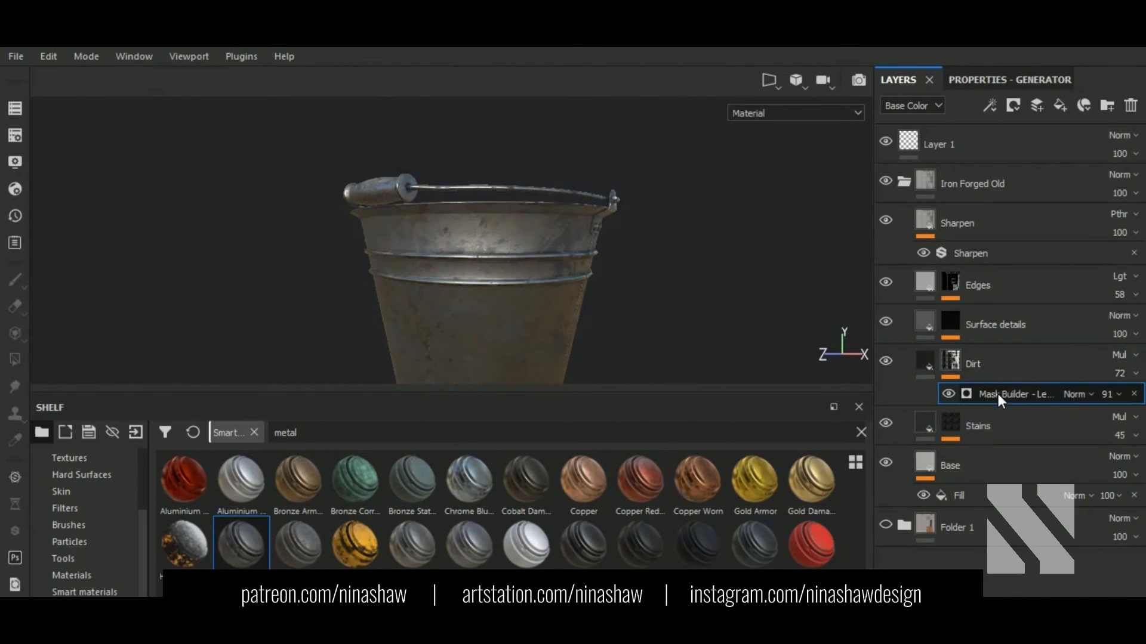
click(1015, 83)
click(1023, 134)
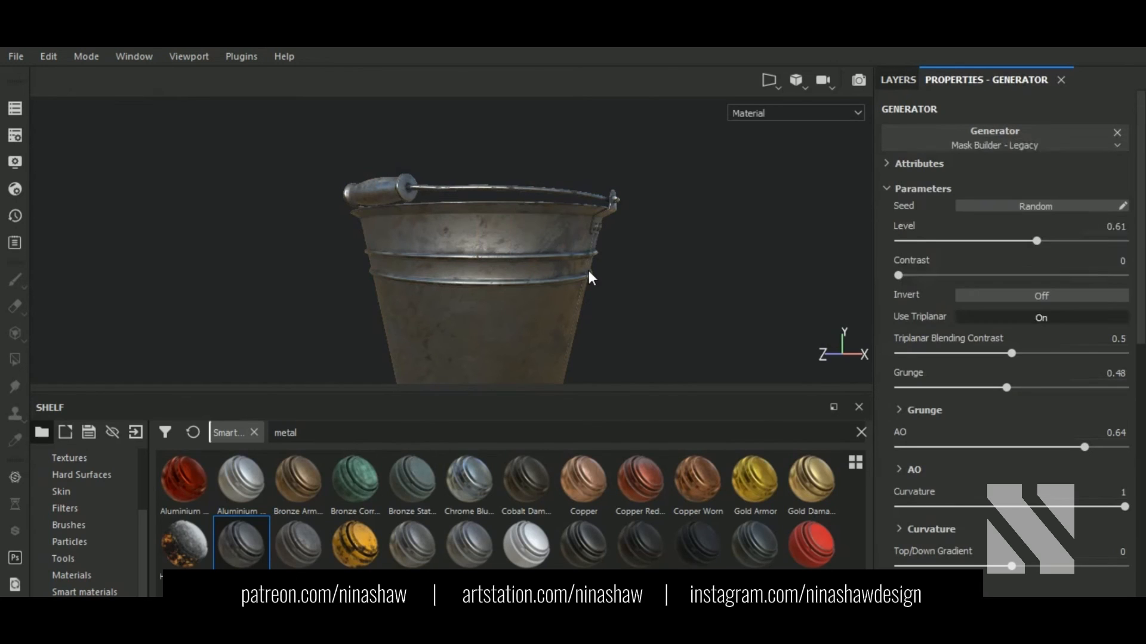
scroll(544, 265, up, 1)
click(1023, 262)
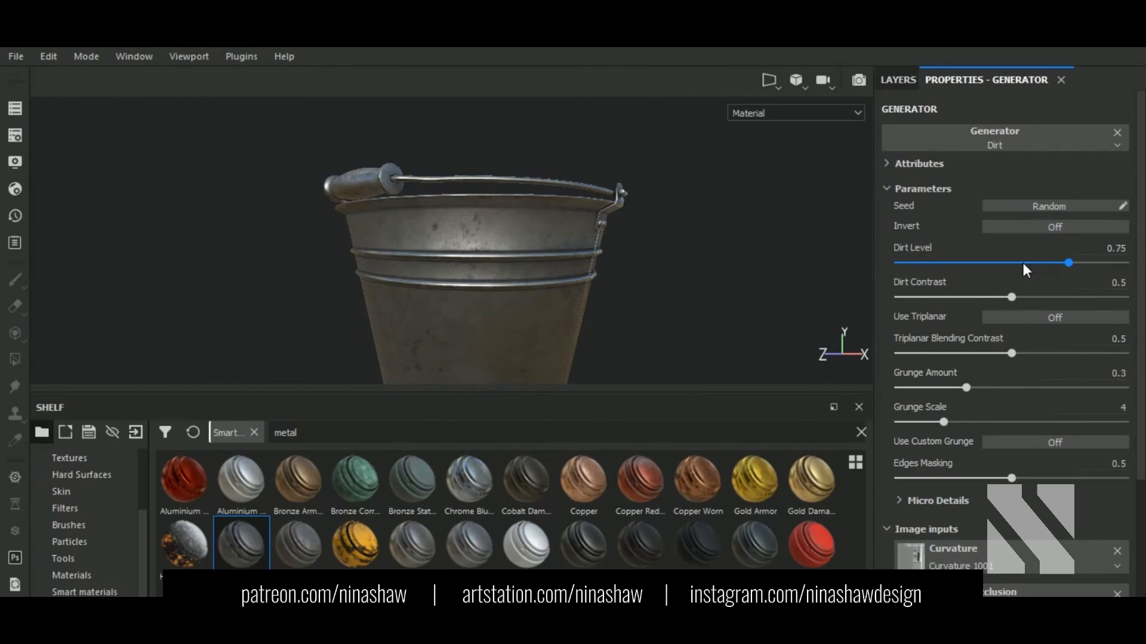
Step: Set the Dirt fill's colour to a dark grey
click(913, 83)
click(930, 358)
click(992, 81)
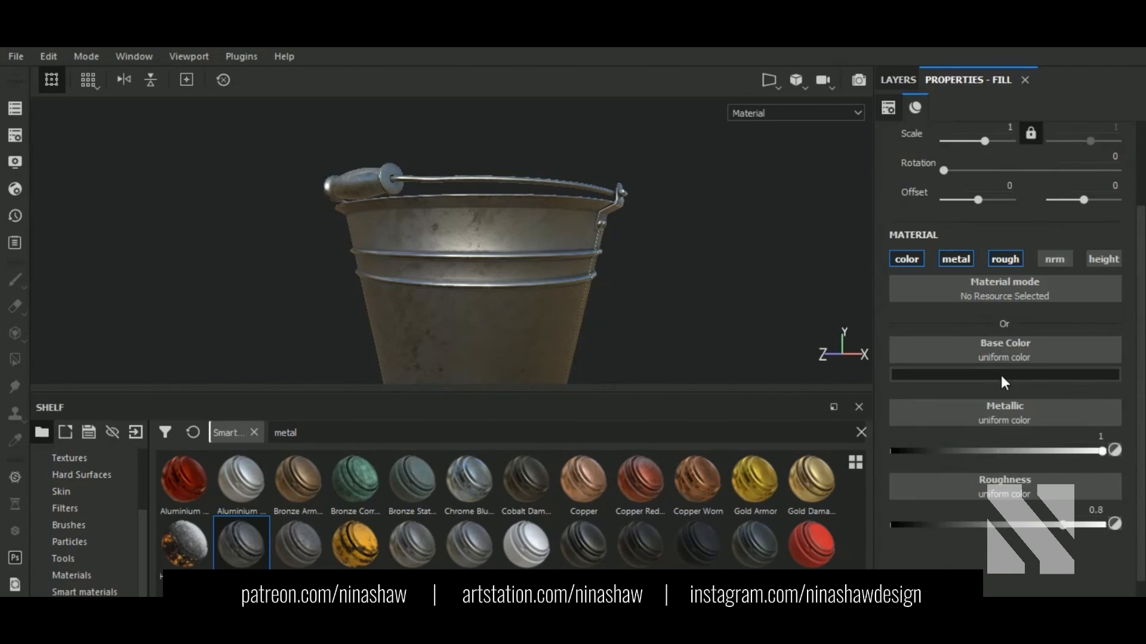
click(1002, 376)
click(917, 500)
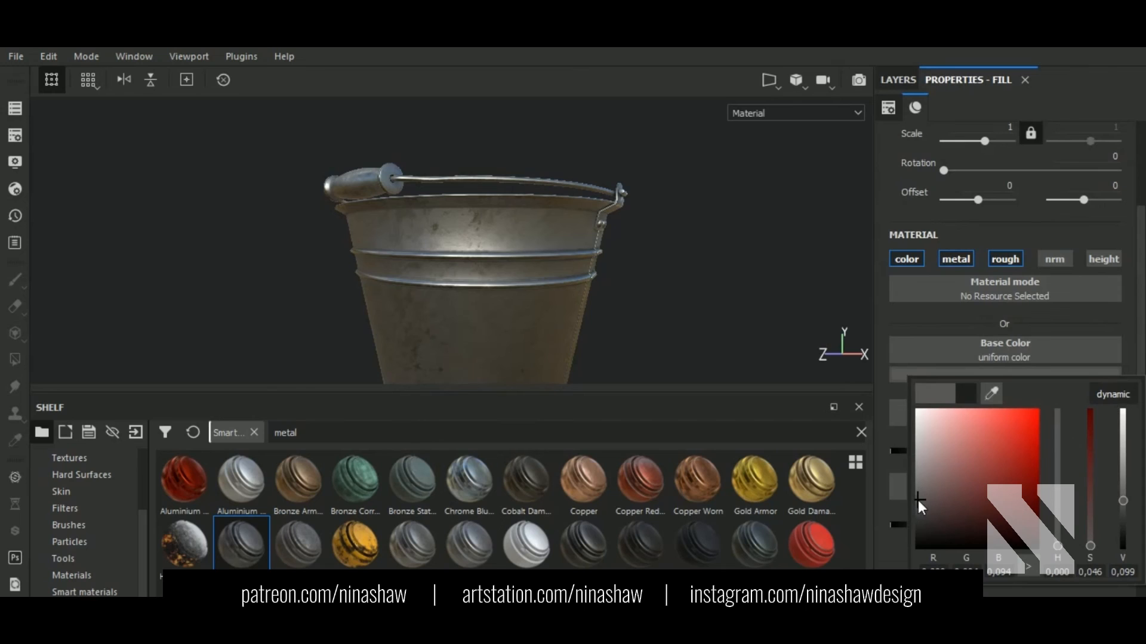
mouse_move(921, 496)
mouse_down()
mouse_move(907, 431)
mouse_move(901, 494)
mouse_up()
Step: Set the Dirt generator's Dirt Level to 0.6
click(895, 81)
click(983, 389)
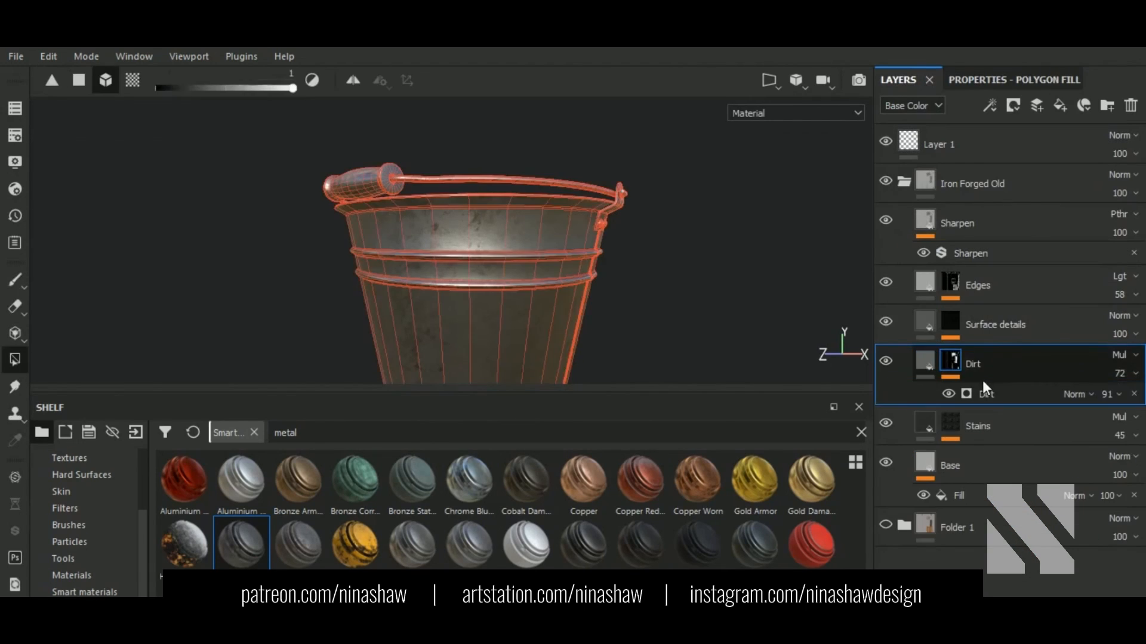
click(995, 83)
drag(1044, 262, 1054, 262)
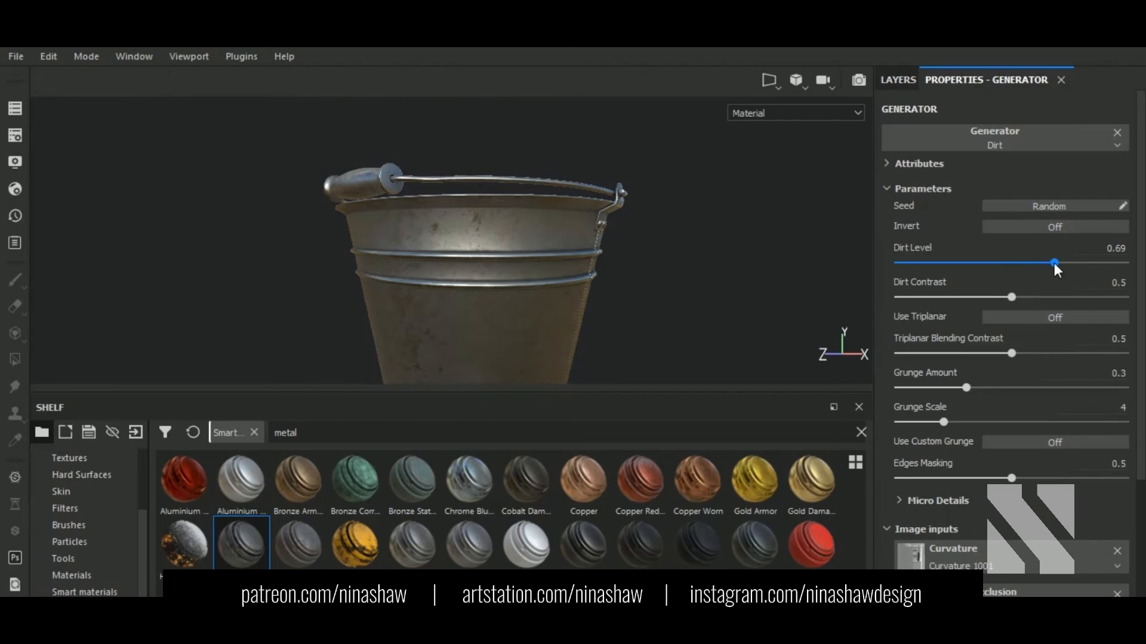
alt+drag(668, 259, 576, 259)
scroll(547, 263, up, 3)
click(1034, 263)
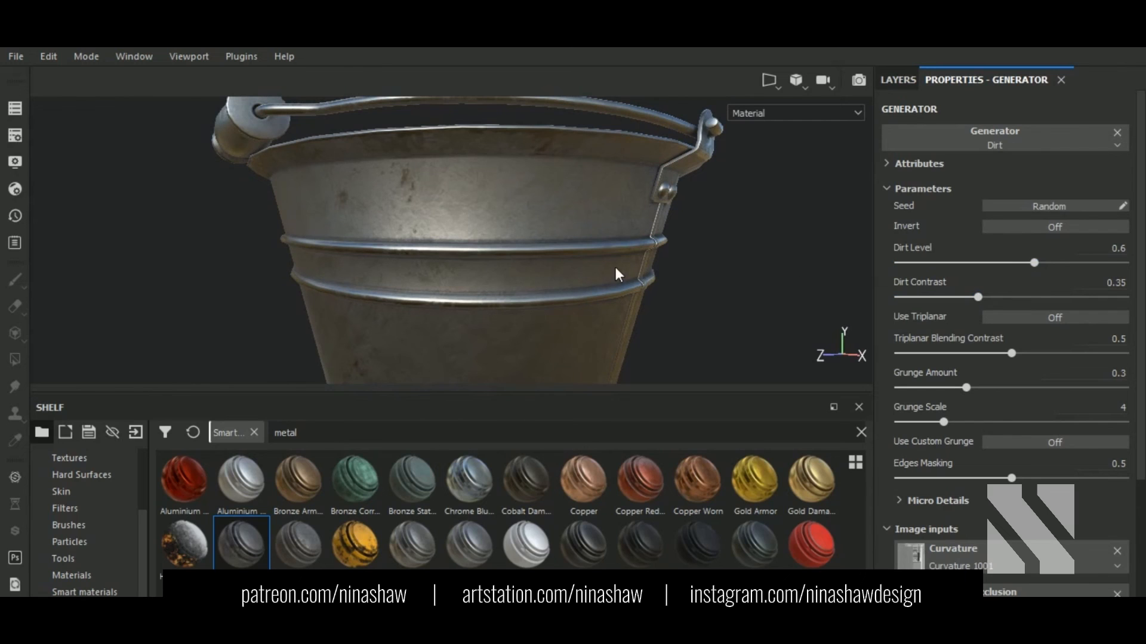
Step: Orbit around and down into the bucket to inspect the lighter dirt
scroll(616, 274, down, 4)
alt+drag(616, 274, 708, 272)
shift+right_drag(687, 283, 642, 283)
scroll(642, 281, down, 3)
alt+middle_drag(678, 279, 652, 241)
alt+drag(648, 242, 614, 246)
alt+middle_drag(614, 246, 590, 253)
click(900, 80)
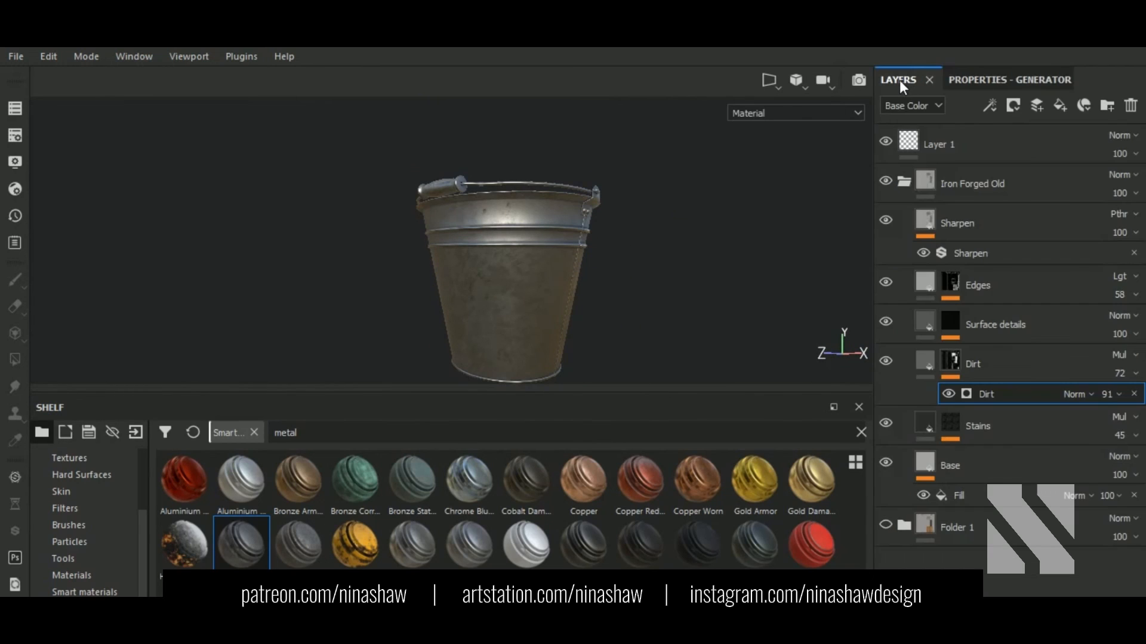
click(979, 77)
click(898, 79)
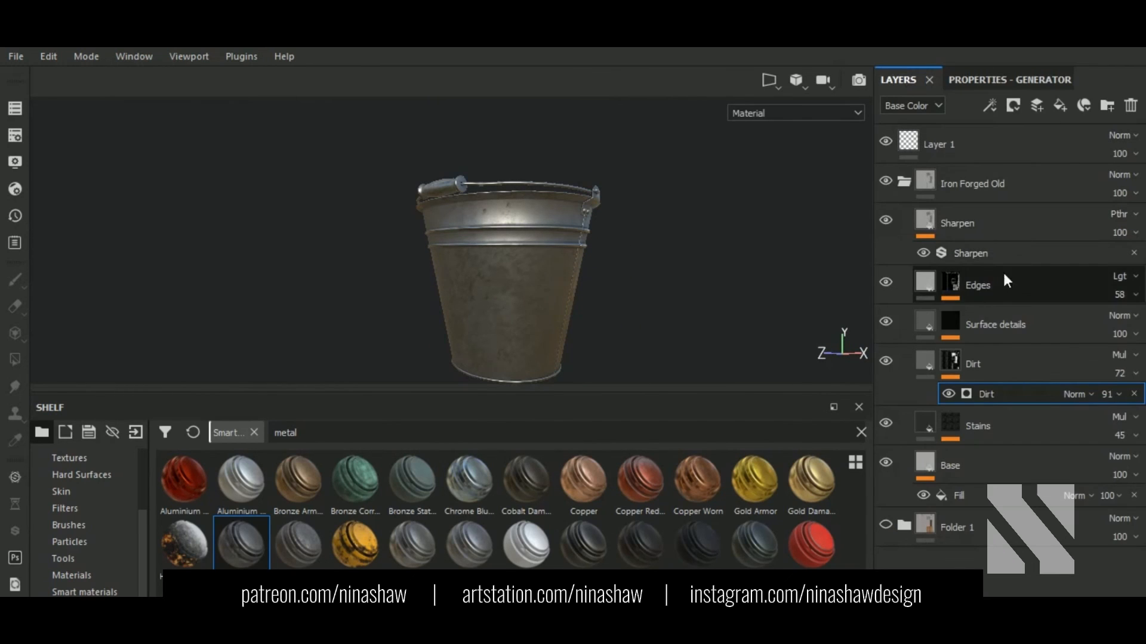
scroll(578, 234, up, 3)
alt+drag(579, 235, 576, 266)
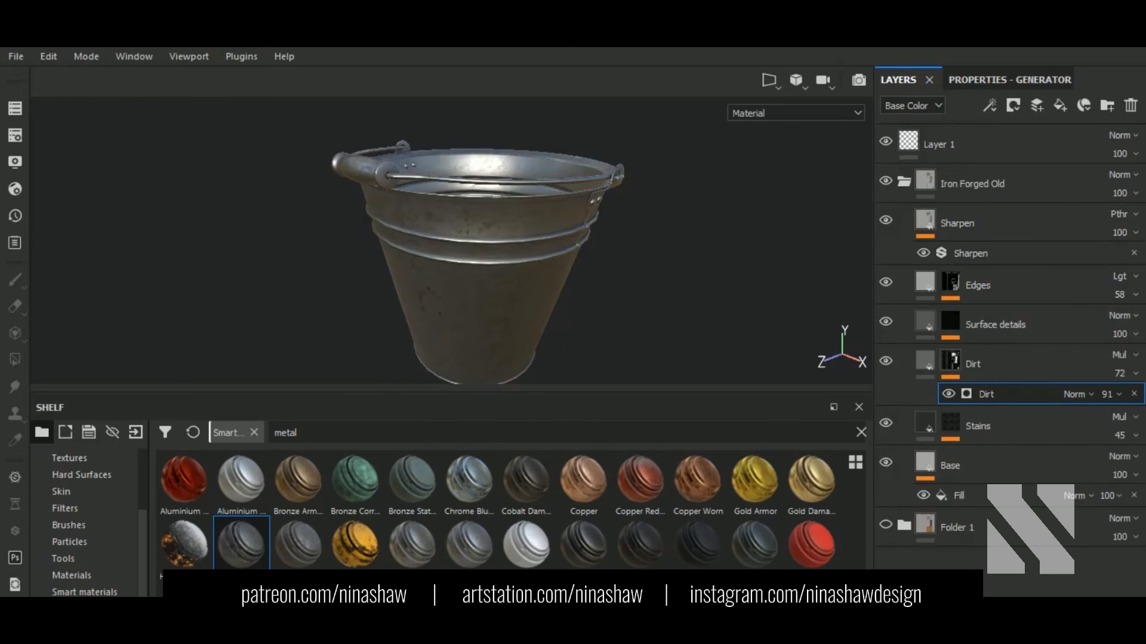
alt+drag(578, 224, 578, 249)
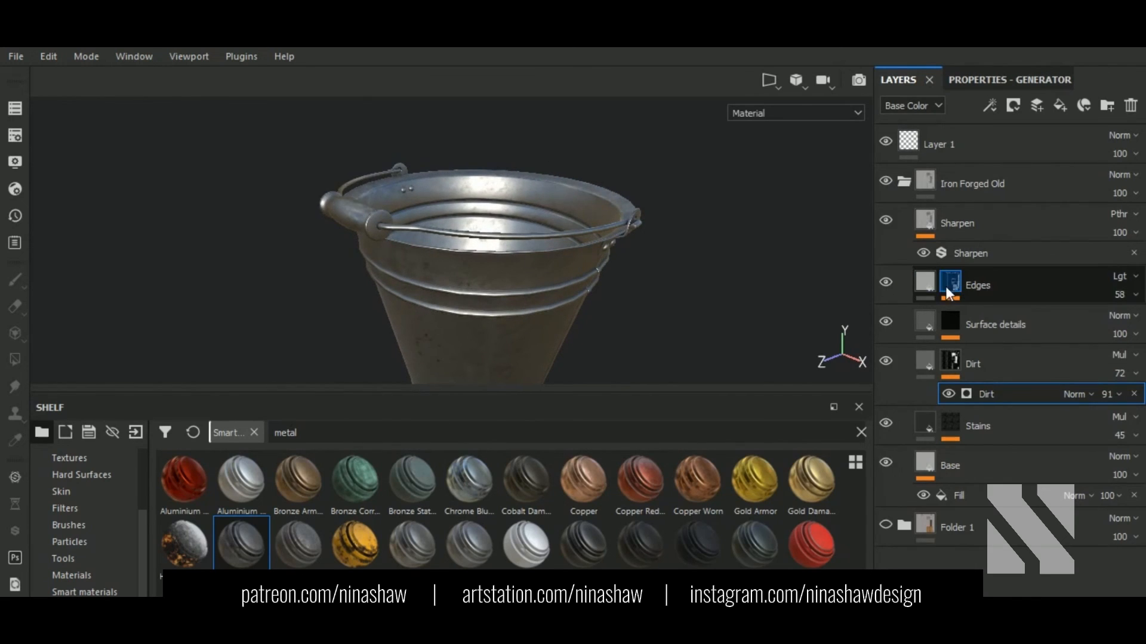
Step: Set the Metal Edge Wear generator's Wear Level to 0.57
click(968, 291)
click(1001, 338)
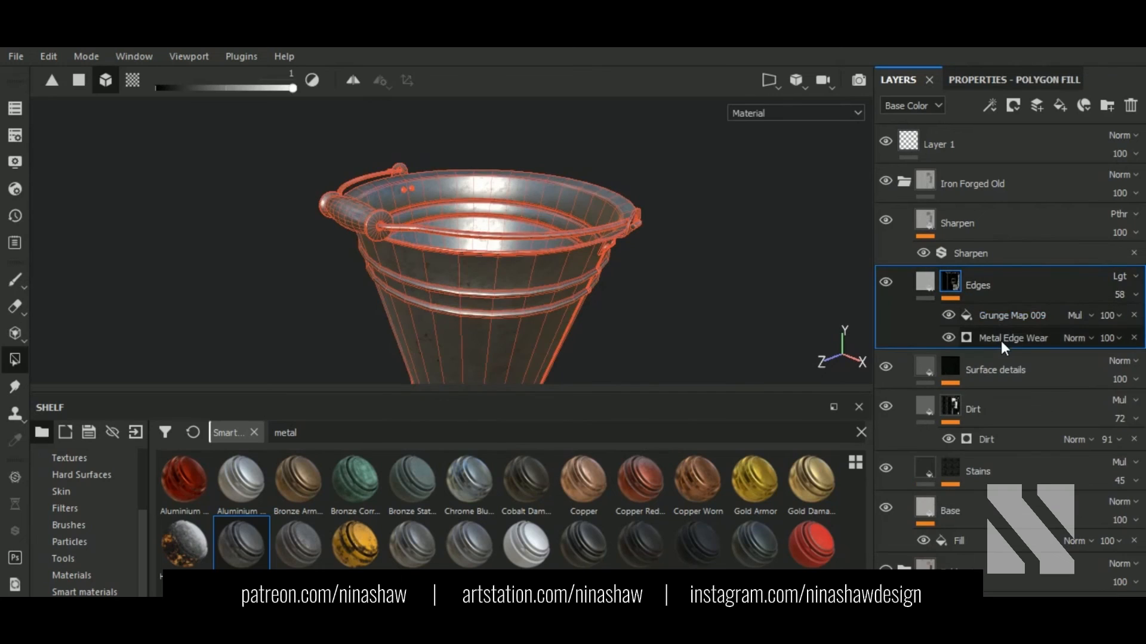
click(992, 75)
drag(1000, 262, 1026, 261)
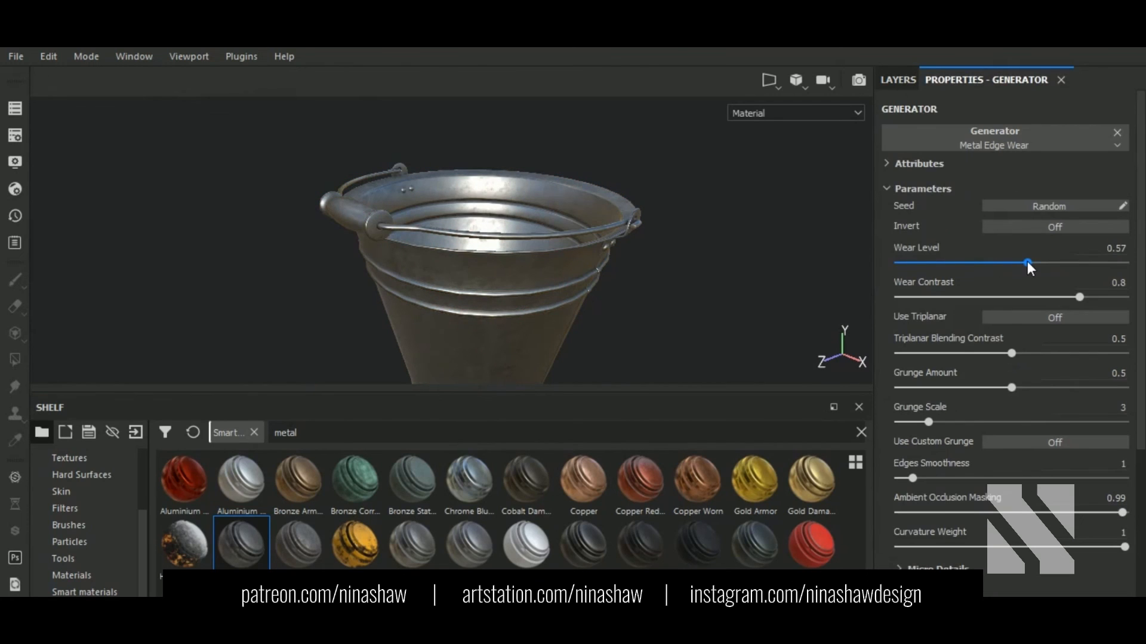
alt+drag(668, 322, 682, 256)
Step: Lower the Base fill's roughness to about 0.46
click(898, 81)
click(956, 541)
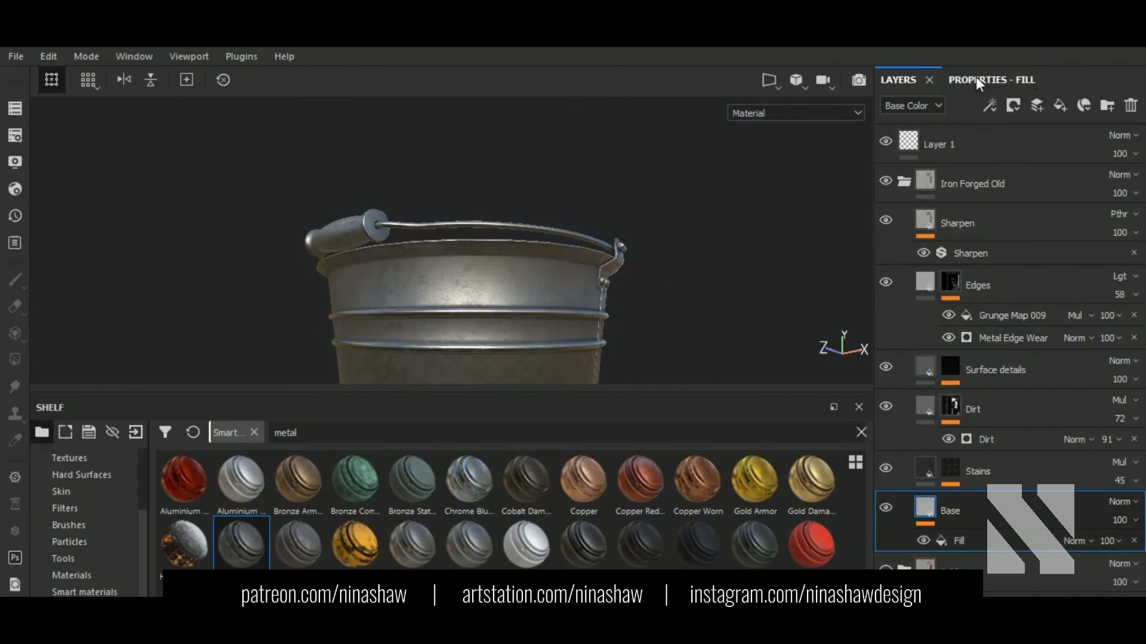
click(979, 80)
click(996, 542)
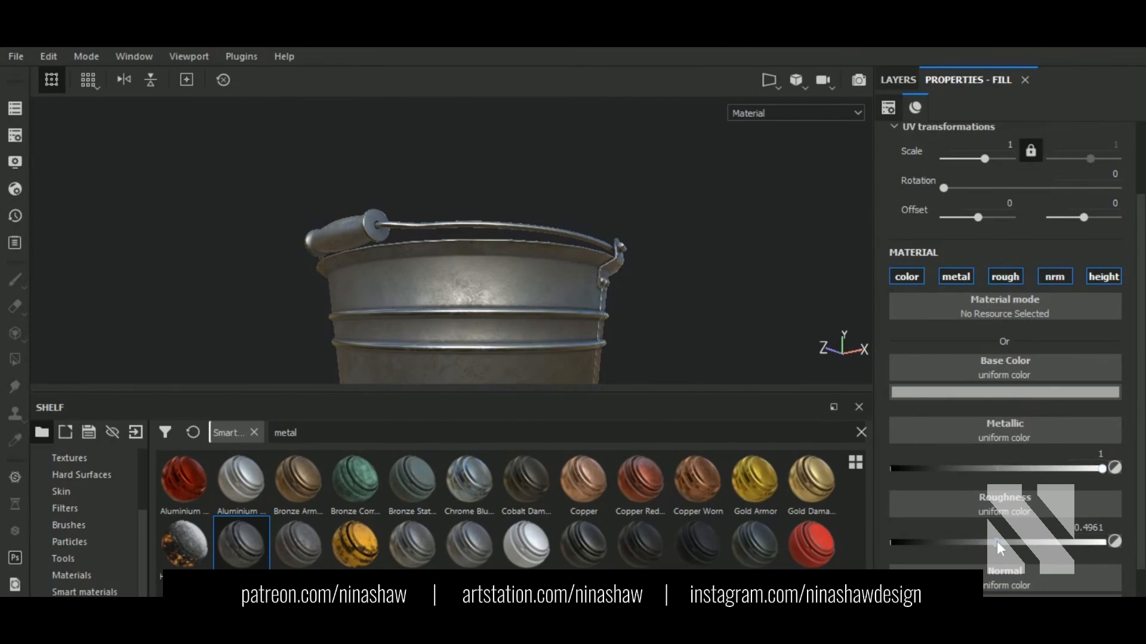
drag(997, 541, 989, 542)
alt+drag(674, 316, 688, 361)
Step: Collapse and select the Iron Forged Old folder
click(898, 79)
click(993, 181)
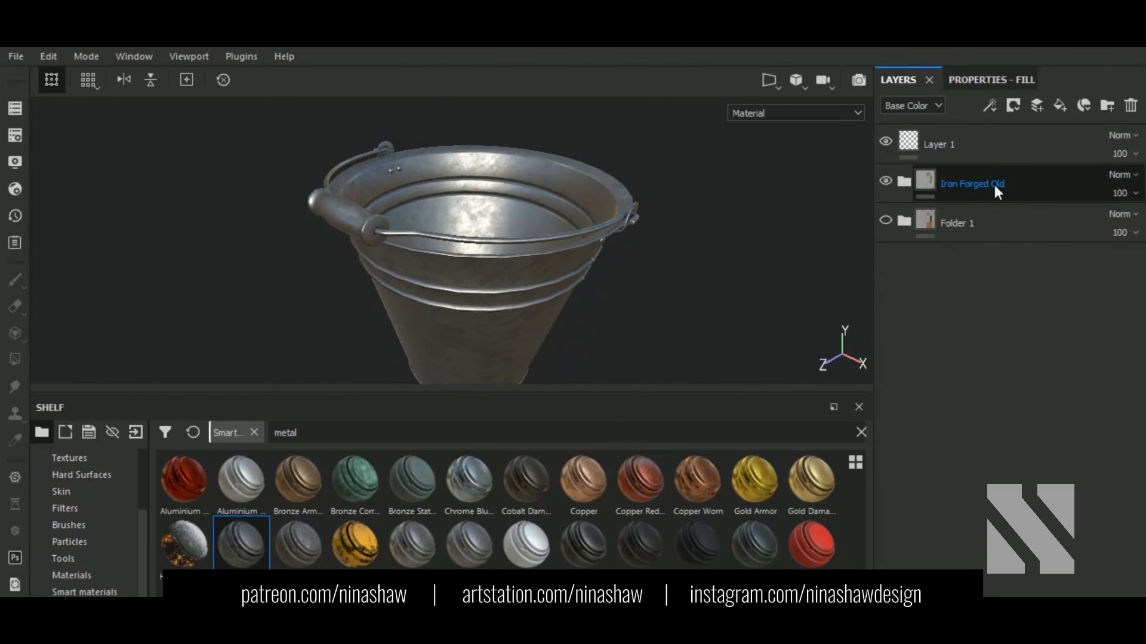
click(1008, 185)
drag(302, 433, 223, 430)
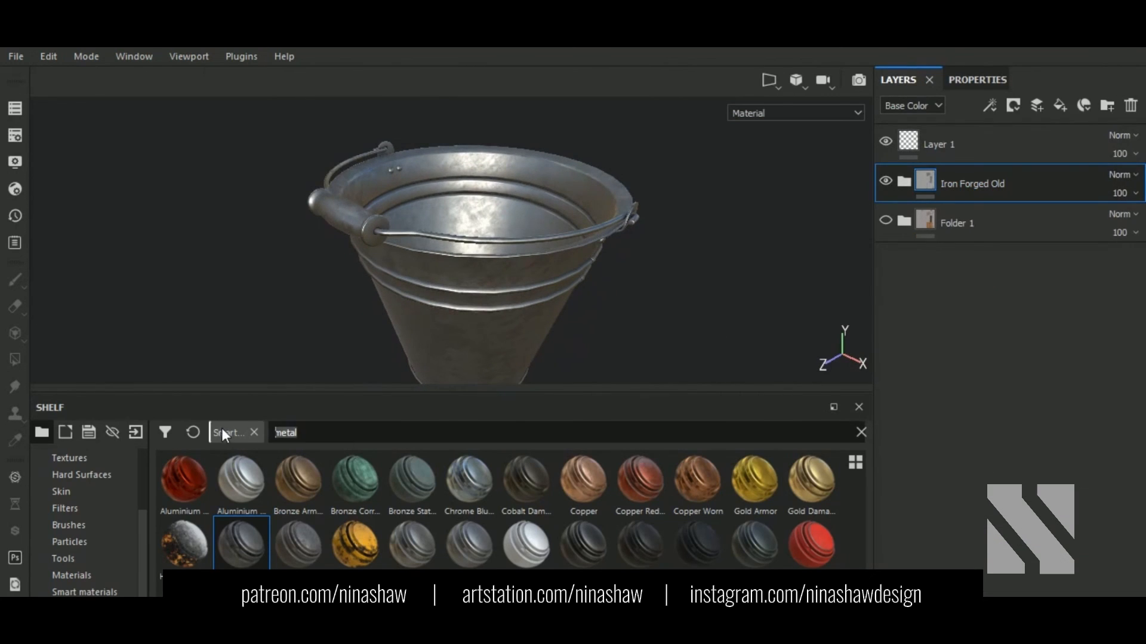
Step: Find Wood Ship Hull Nordic in the shelf and add it as a layer
text(wood)
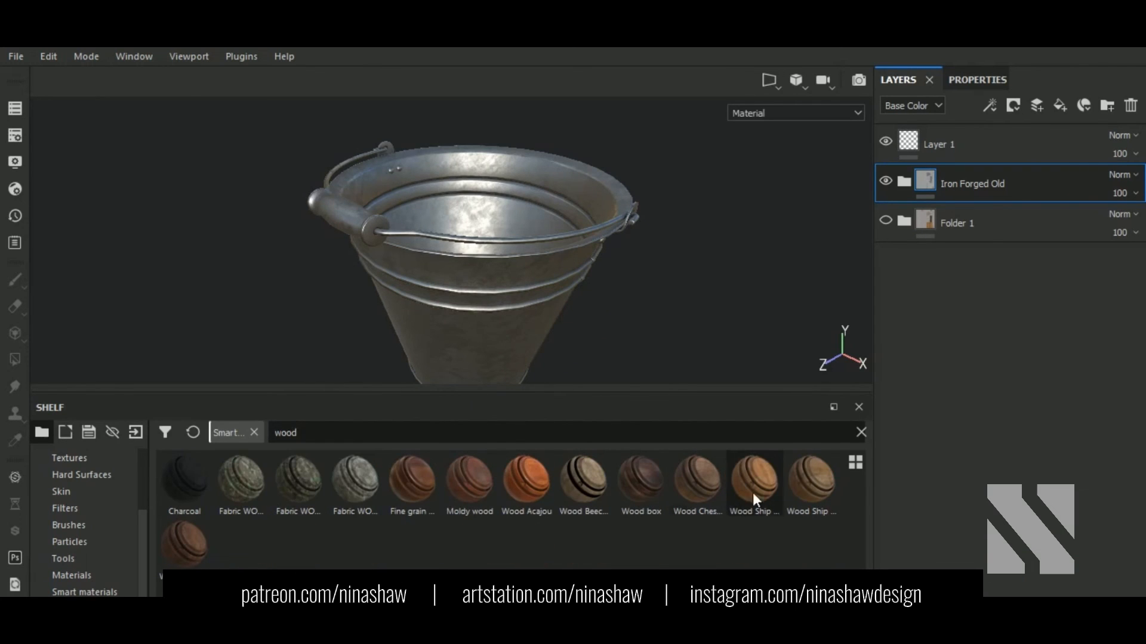
mouse_move(788, 502)
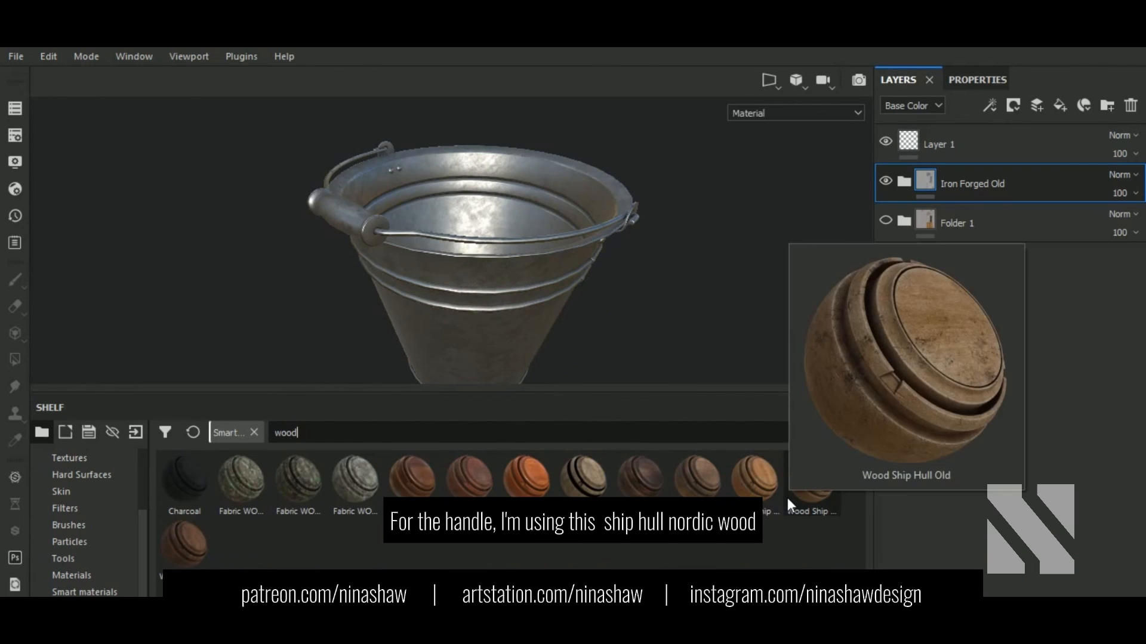
mouse_move(736, 496)
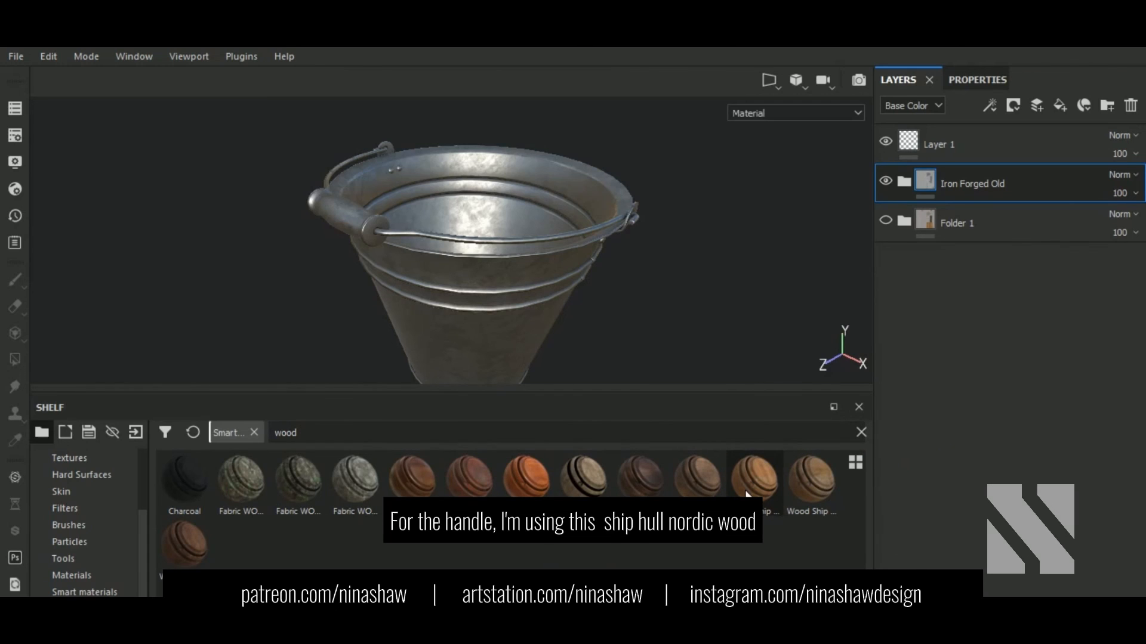
drag(746, 494, 1040, 201)
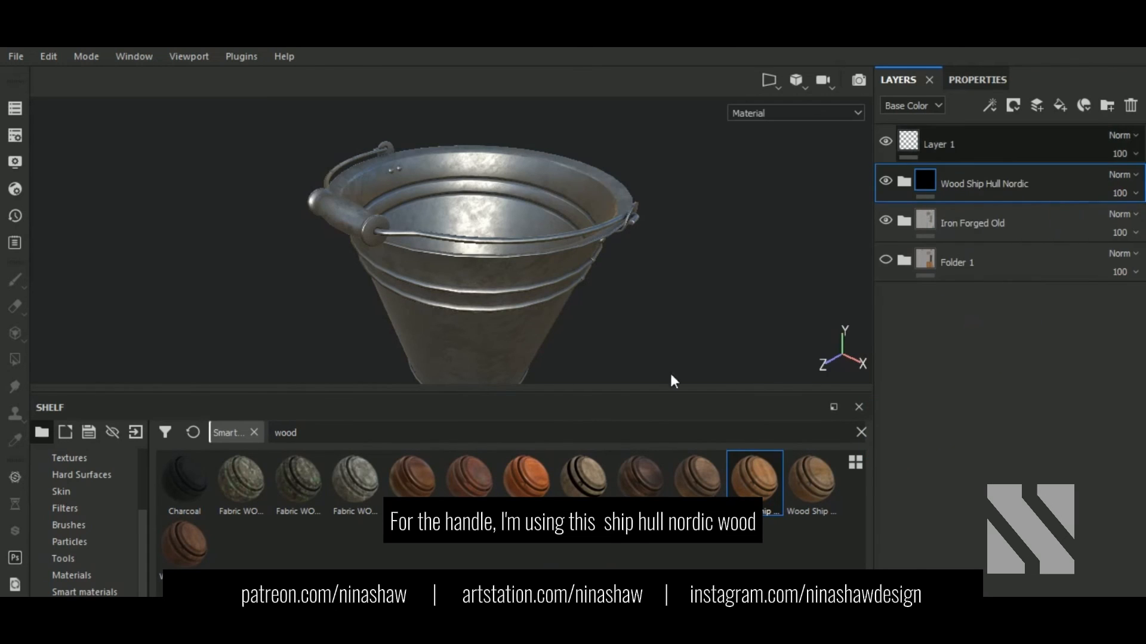
Step: Give the wood layer a black mask and polygon-fill the handle grip to reveal wood
click(1013, 105)
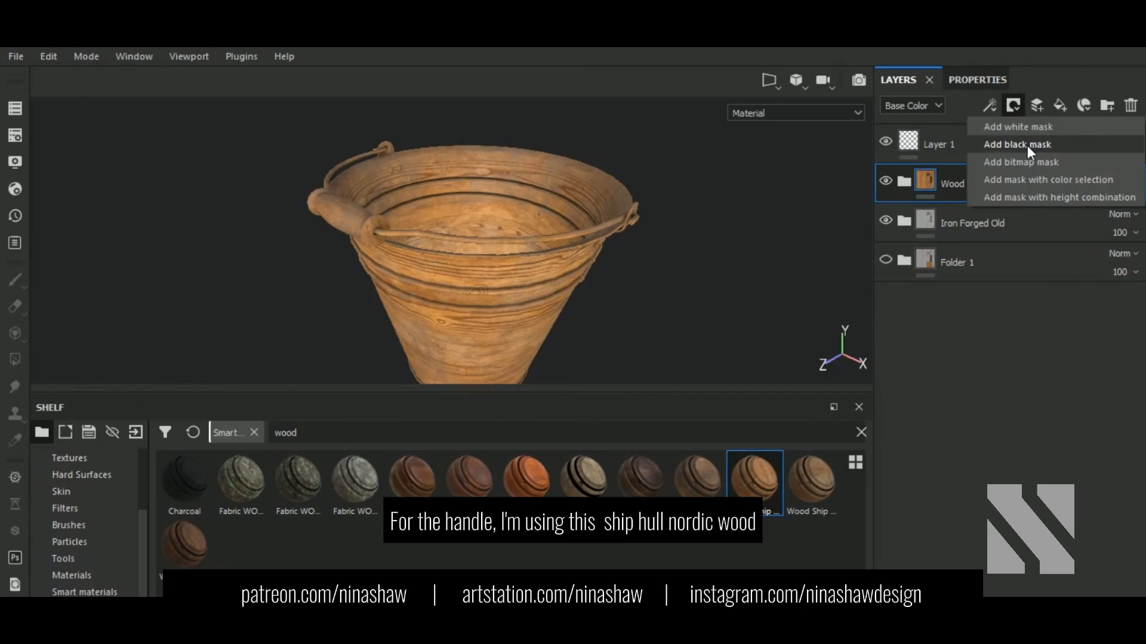
click(1026, 146)
click(973, 80)
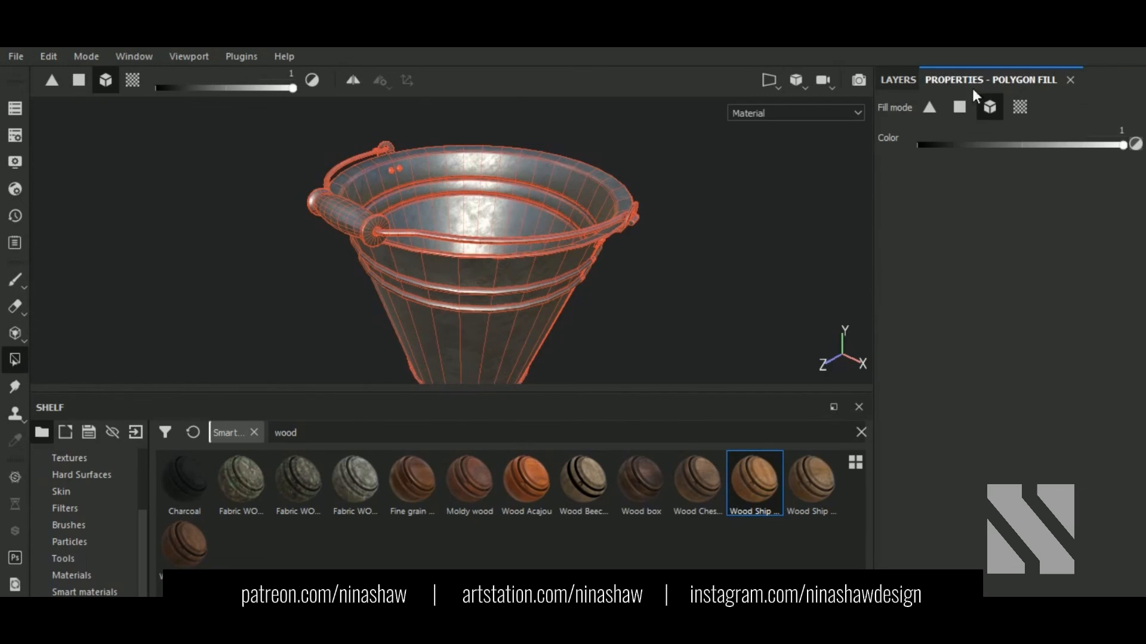
click(353, 228)
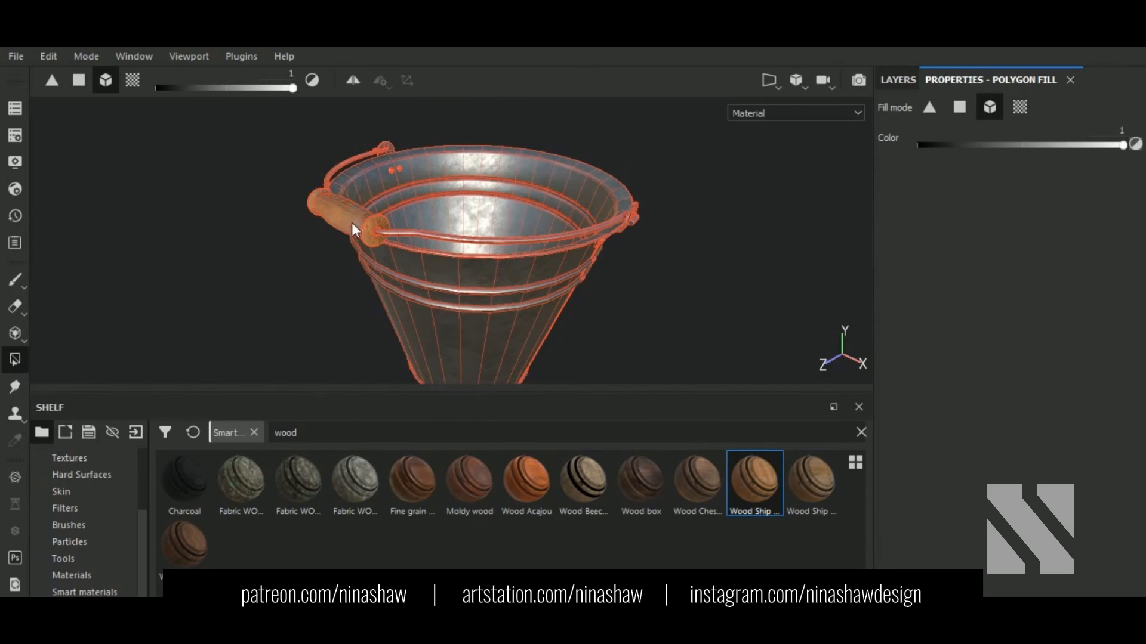
Step: Expand the wood folder's sublayers and zoom in on the wooden handle
click(905, 77)
click(904, 181)
alt+drag(473, 302, 495, 314)
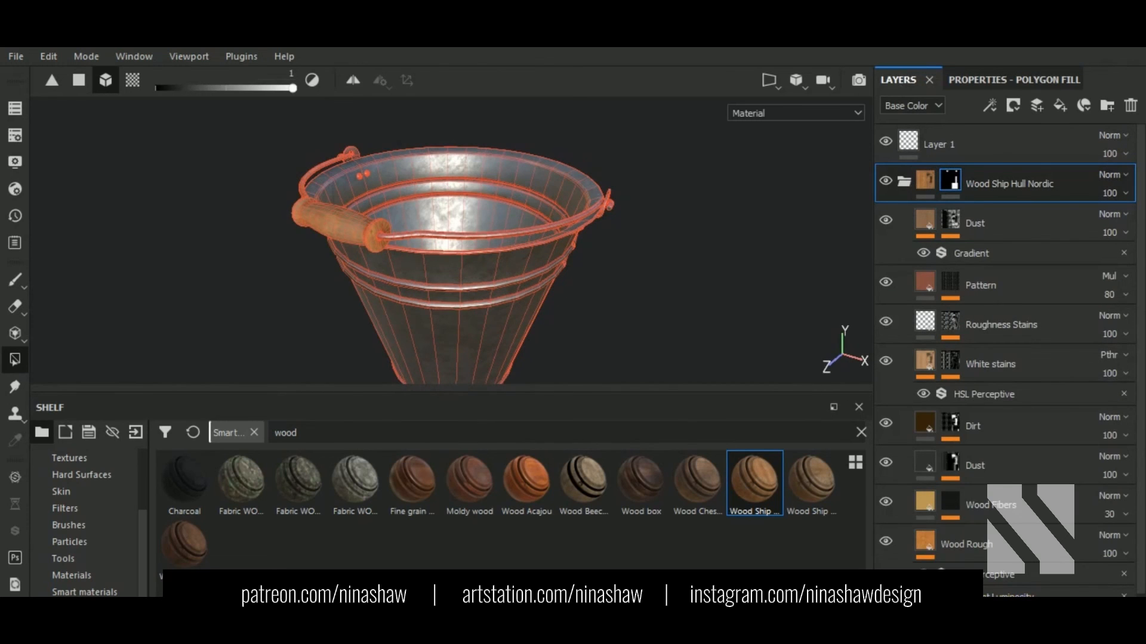
drag(517, 389, 531, 493)
alt+middle_drag(396, 349, 552, 340)
scroll(562, 275, up, 3)
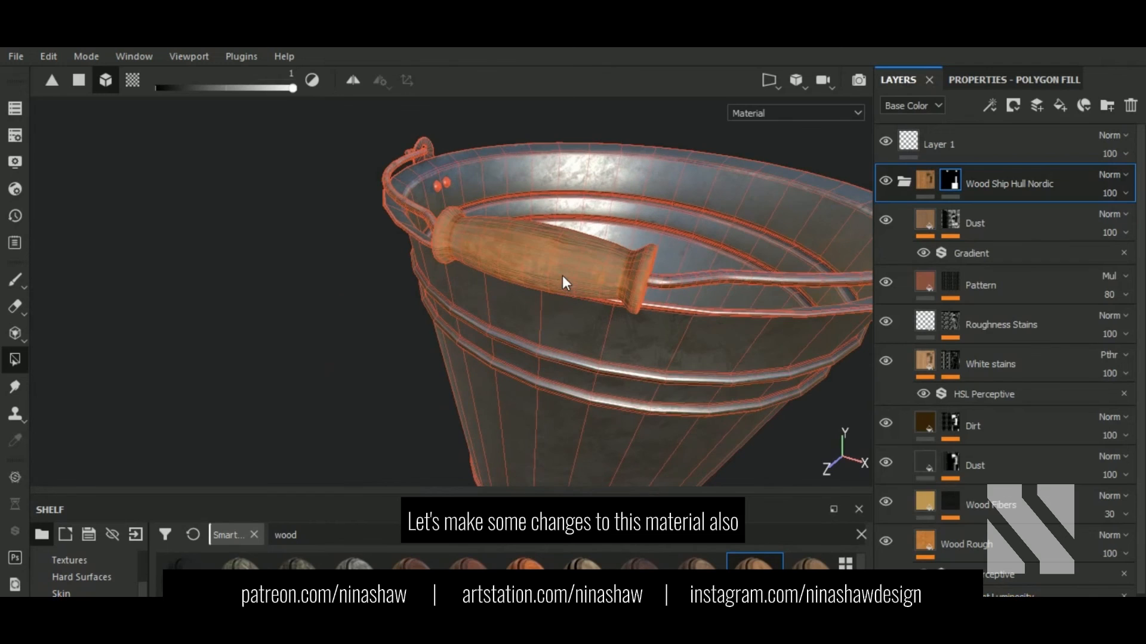
Step: Change the Wood Rough layer's colour to a darker, duller orange-brown
scroll(931, 481, down, 2)
click(930, 474)
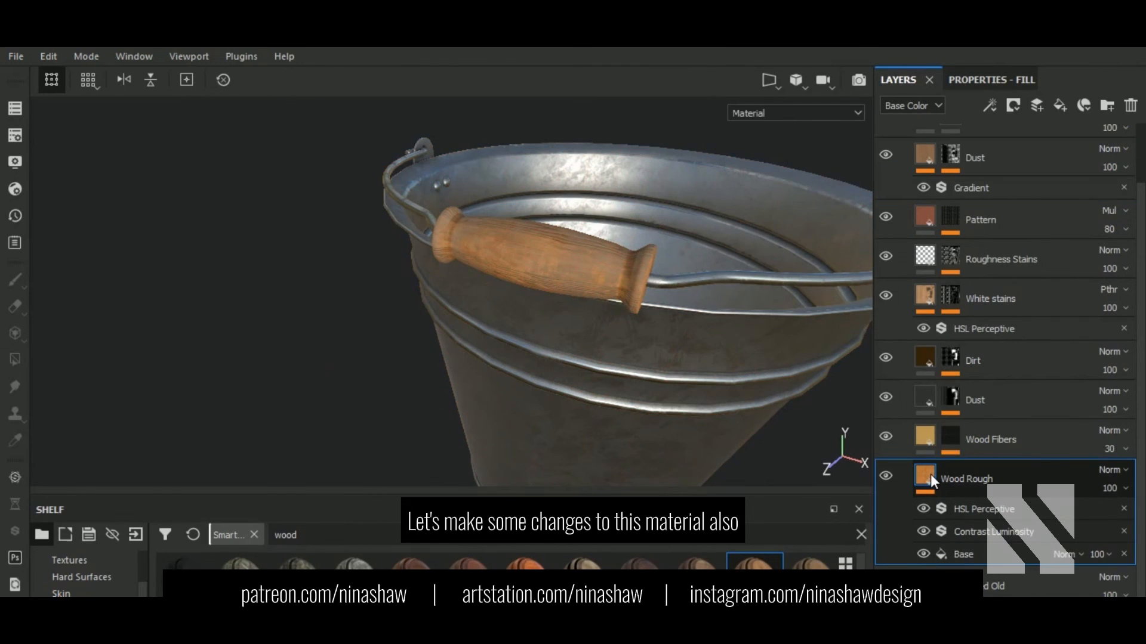
click(991, 79)
click(1023, 435)
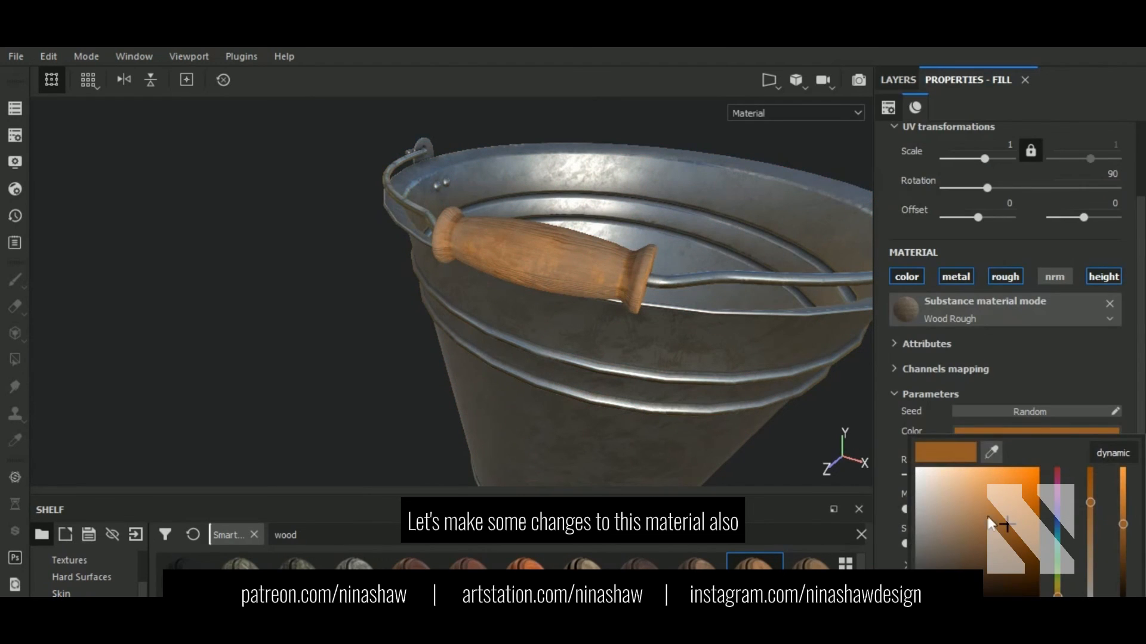
click(986, 525)
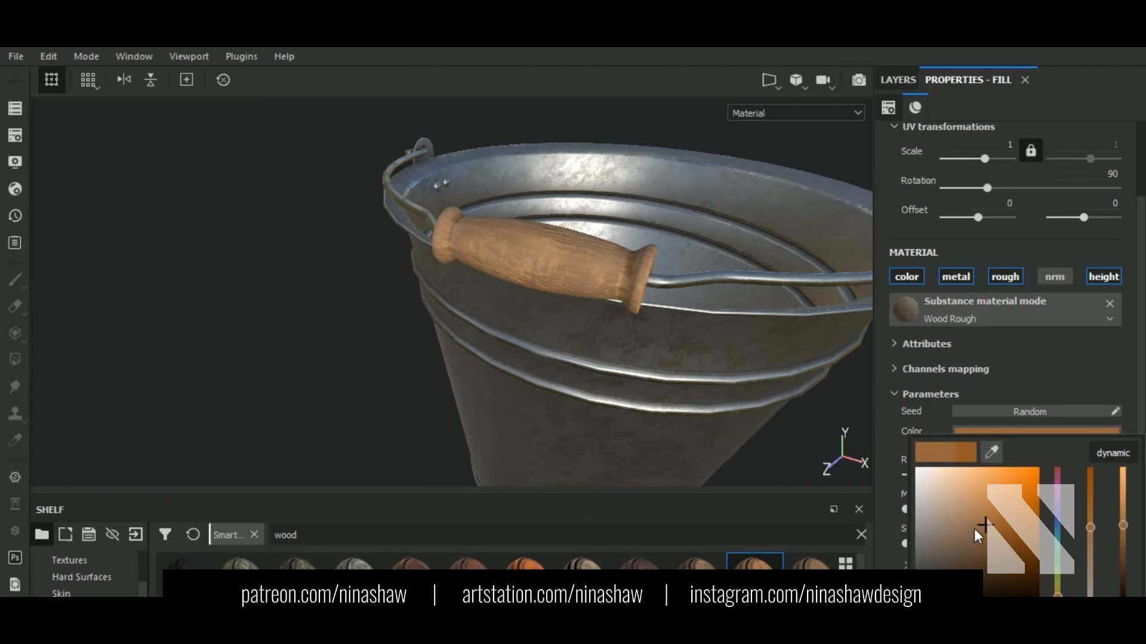
click(985, 542)
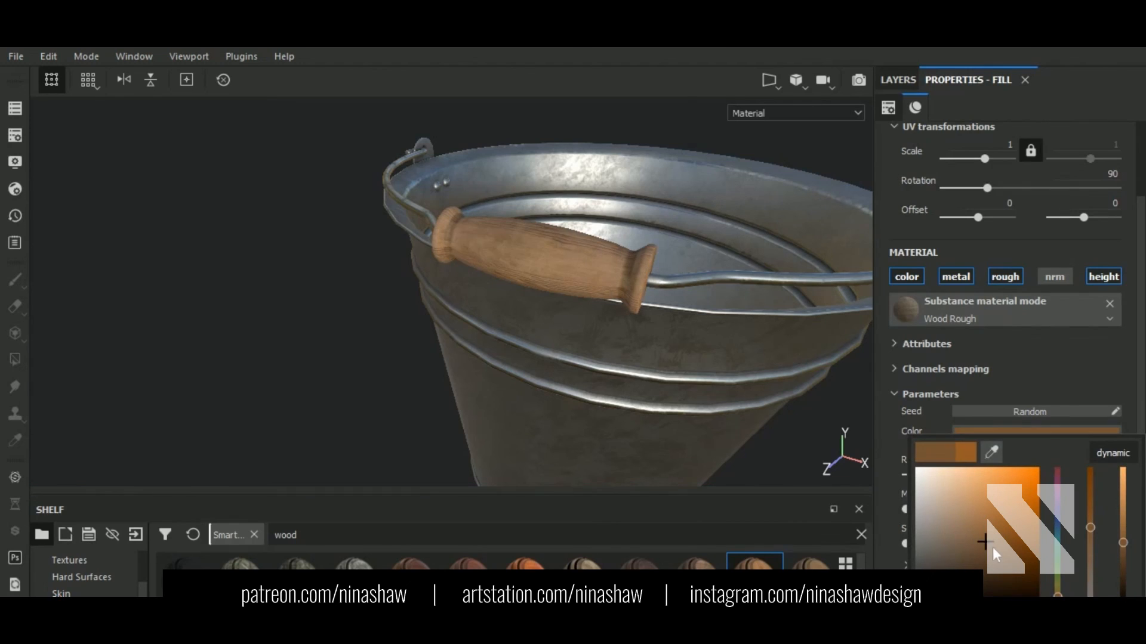
click(1000, 554)
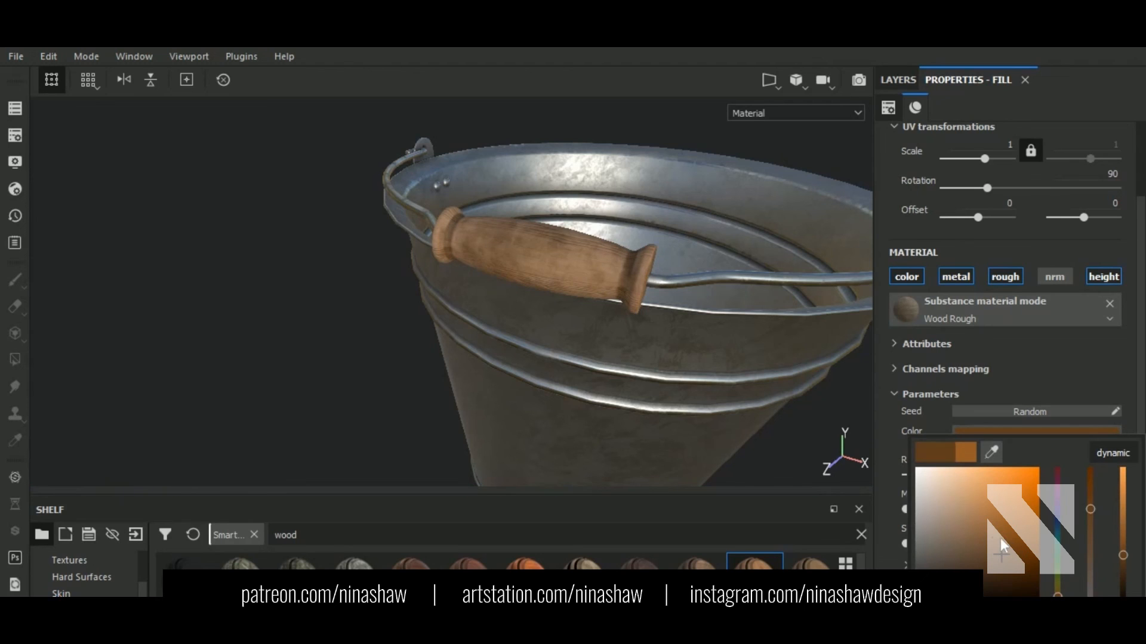
Step: Select the Pattern layer and show its fill settings
click(895, 79)
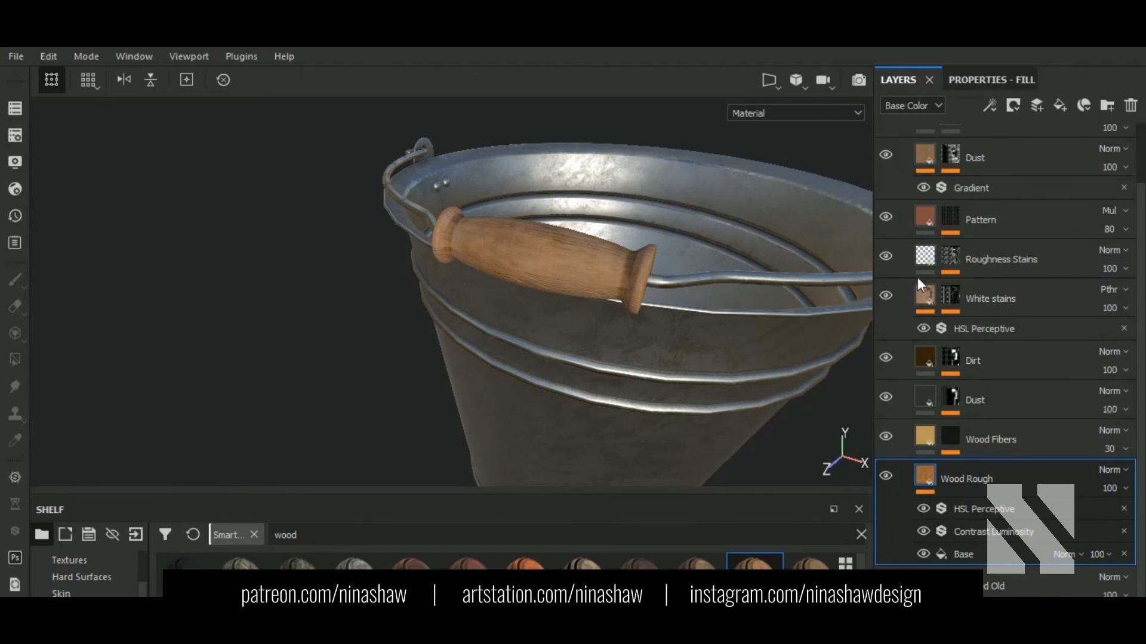
click(927, 217)
click(1008, 80)
Step: Make the Pattern layer's height slightly shallower, then select the Dust layer
alt+drag(587, 352, 567, 292)
scroll(562, 296, up, 4)
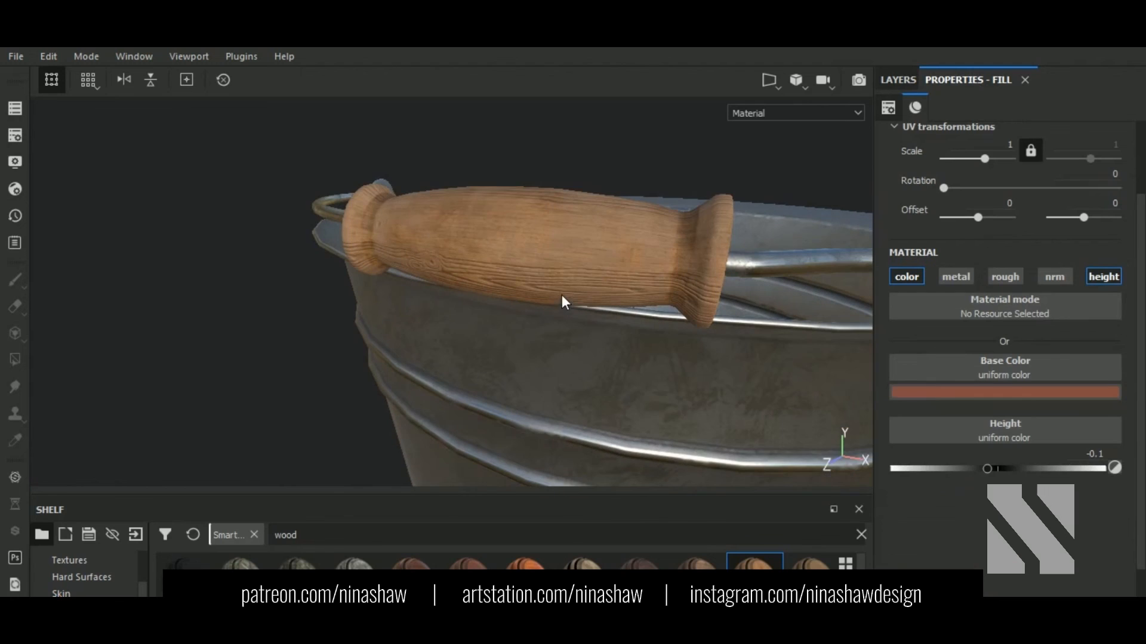
click(993, 471)
click(900, 79)
click(922, 166)
click(1015, 78)
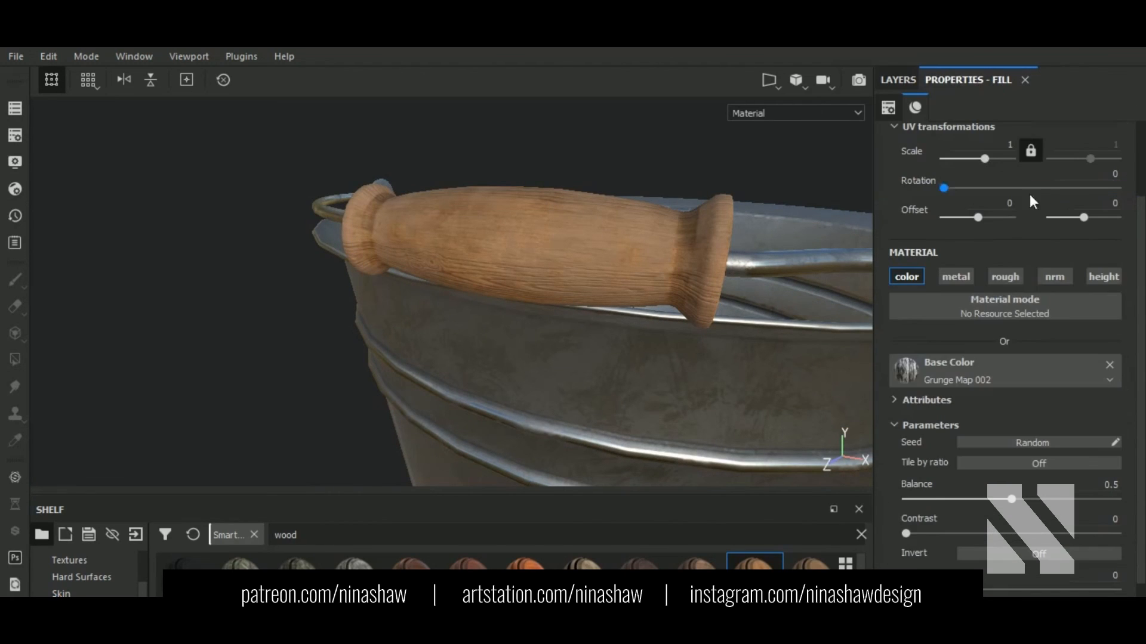
Step: Try various Grunge Map 002 balance and contrast values on the Dust layer
click(964, 499)
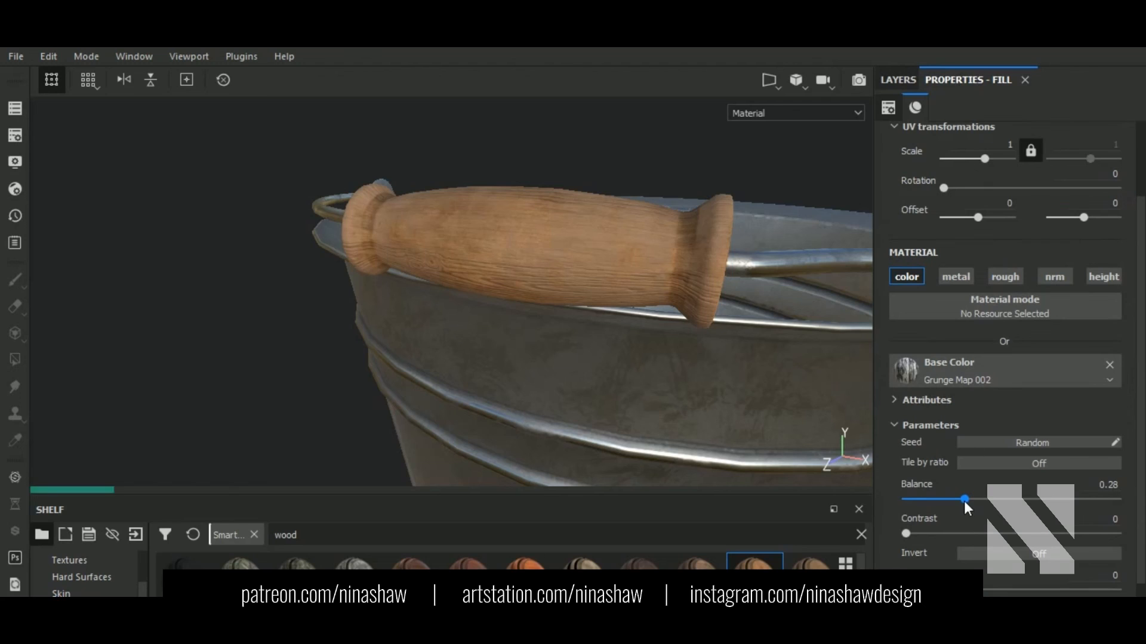
drag(964, 500, 947, 500)
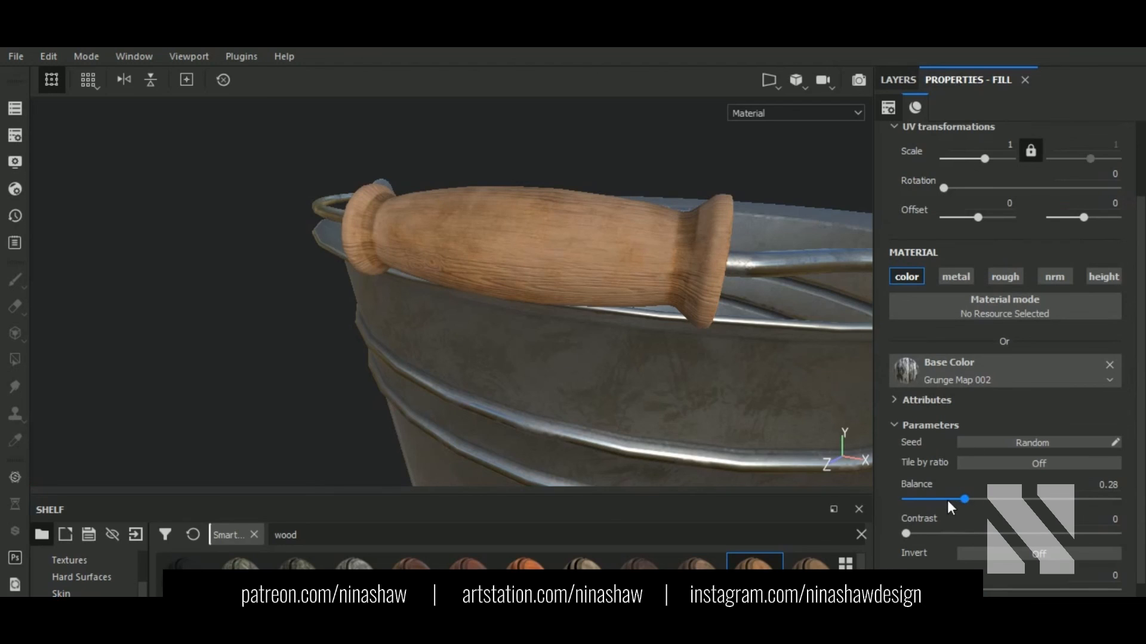
click(980, 532)
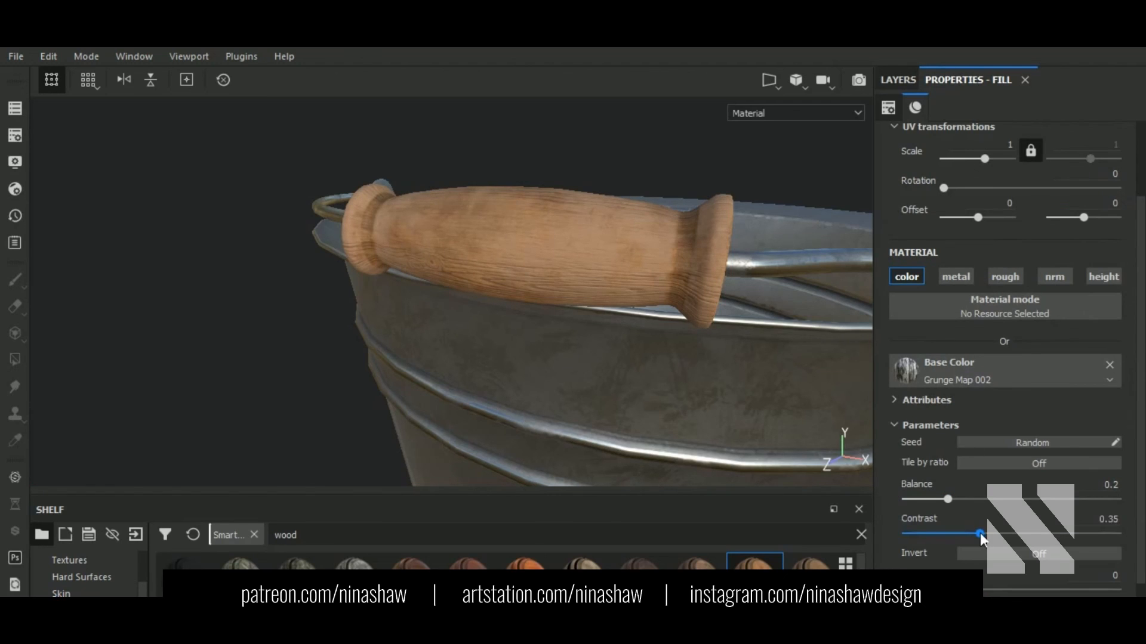
click(933, 499)
click(927, 500)
alt+drag(579, 310, 588, 370)
alt+middle_drag(674, 351, 543, 344)
scroll(622, 348, down, 2)
alt+drag(638, 357, 652, 323)
click(914, 499)
click(929, 532)
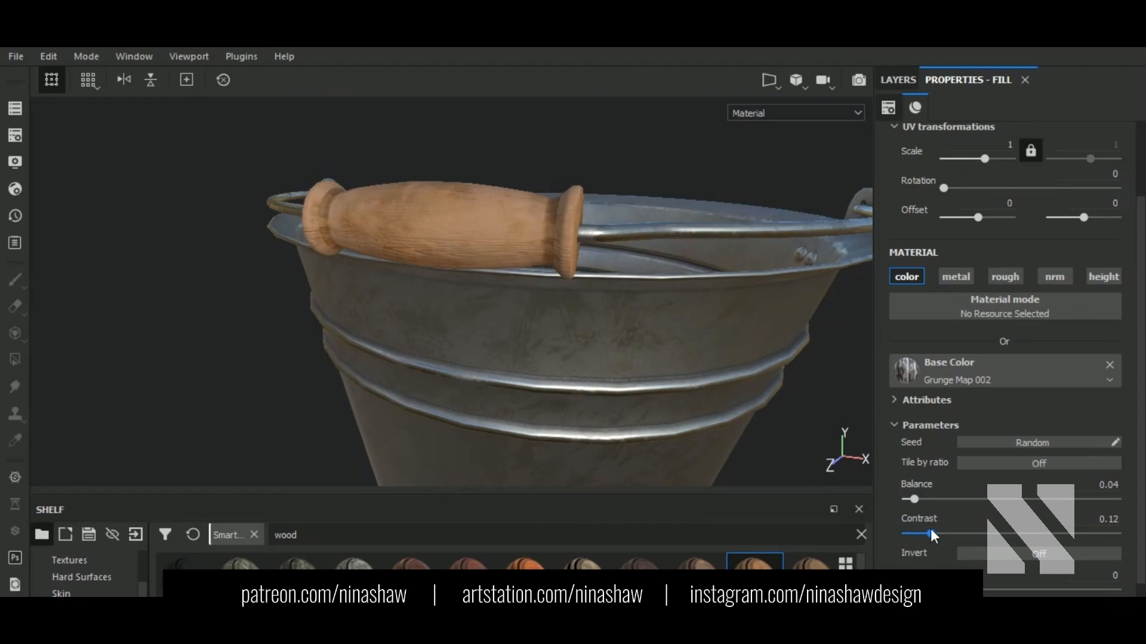
click(998, 500)
drag(993, 500, 1040, 531)
Step: Settle the Dust grunge at Balance 0.61 and Contrast 0.56
click(900, 78)
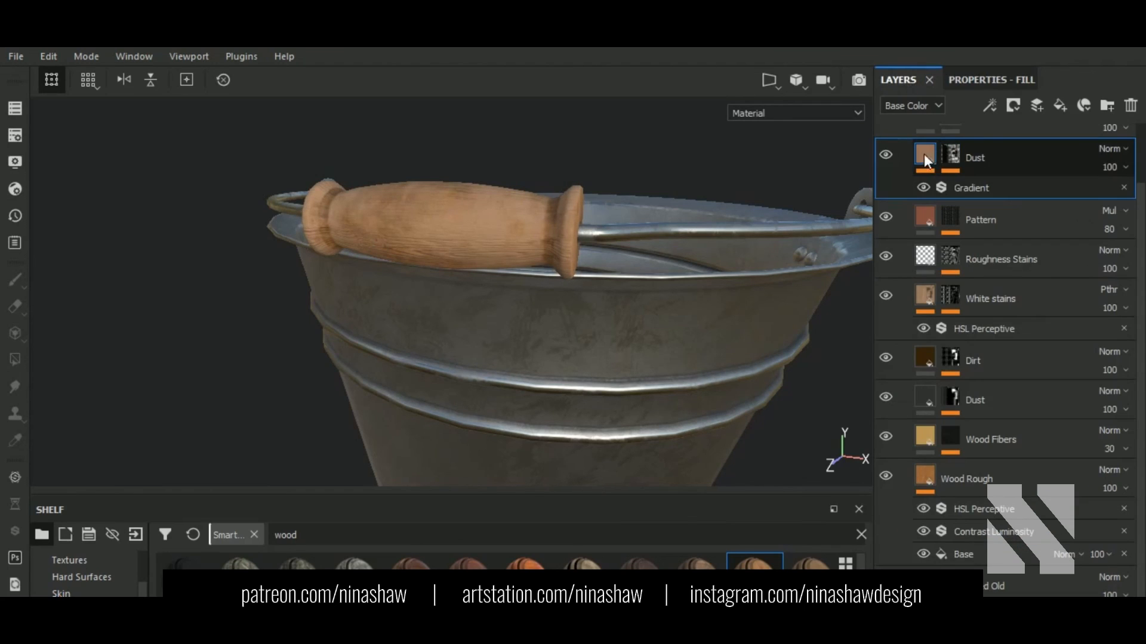
click(979, 81)
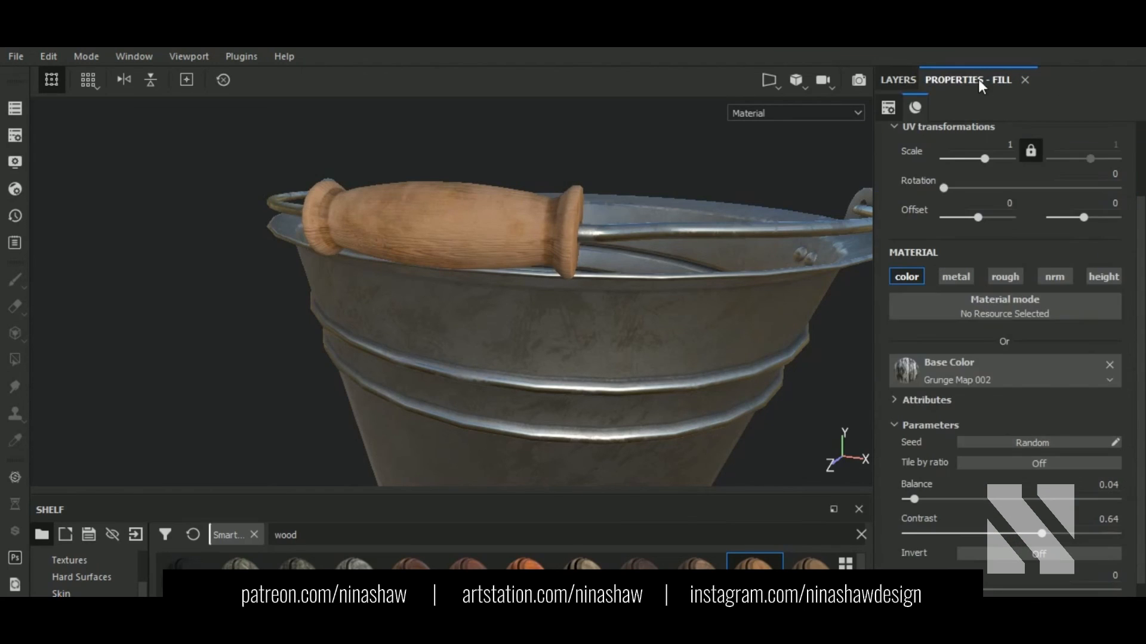
click(931, 500)
click(912, 499)
click(922, 531)
click(1040, 499)
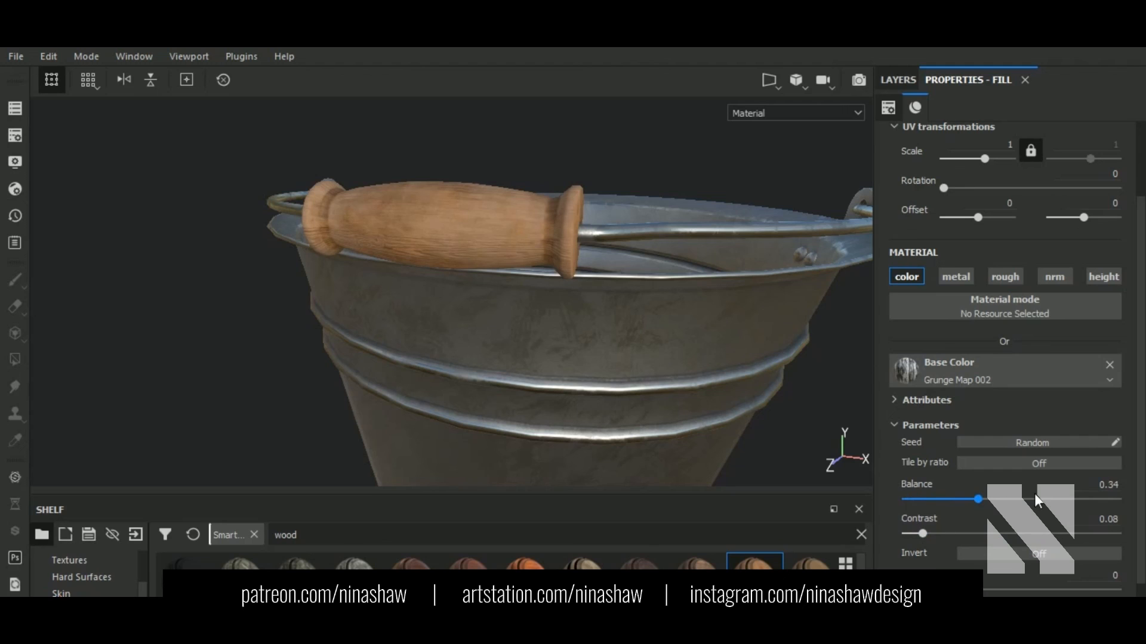
click(1035, 498)
click(1025, 532)
alt+drag(704, 365, 613, 338)
click(898, 80)
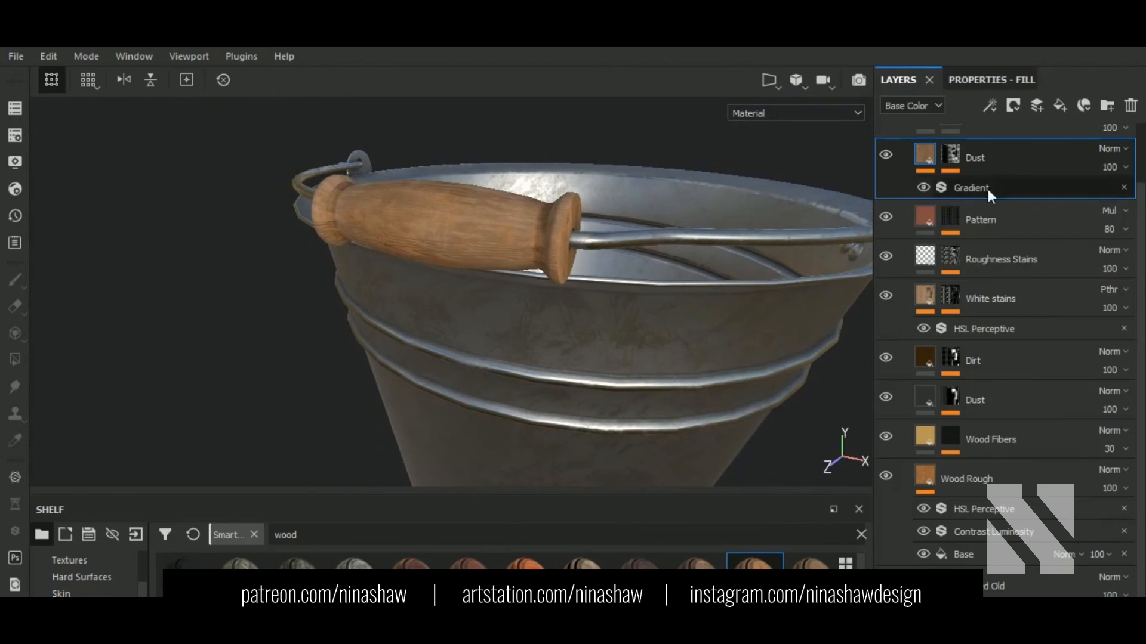
Step: Toggle the Gradient effect off and on to compare the look
click(924, 183)
click(924, 183)
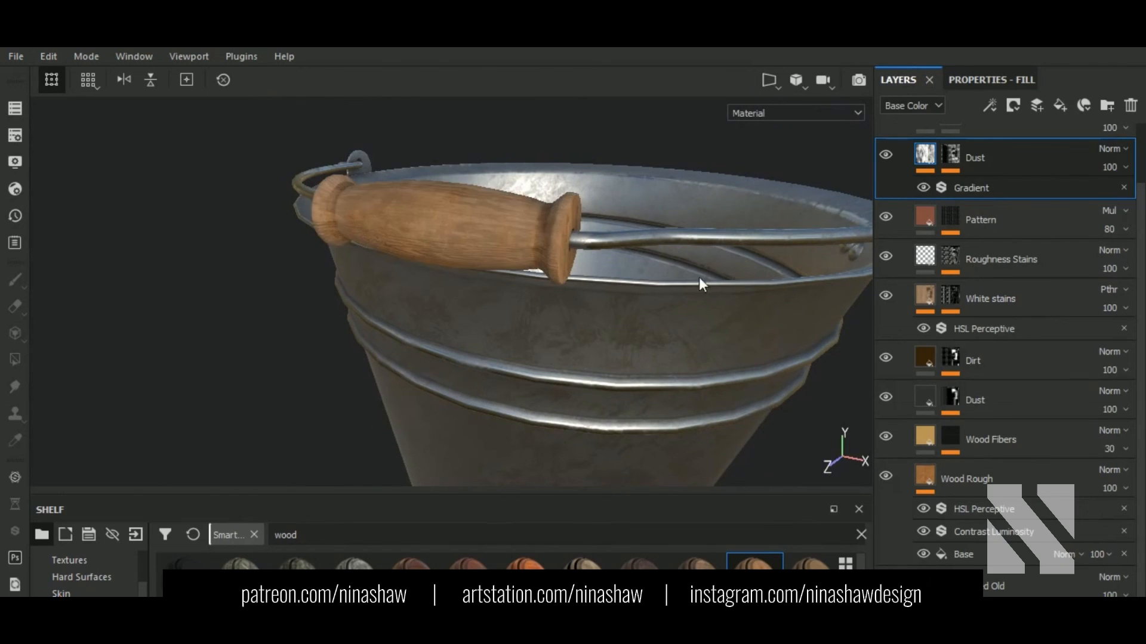
mouse_move(498, 292)
alt+mouse_down()
mouse_move(581, 271)
mouse_move(692, 289)
mouse_move(593, 289)
mouse_move(716, 268)
alt+mouse_up()
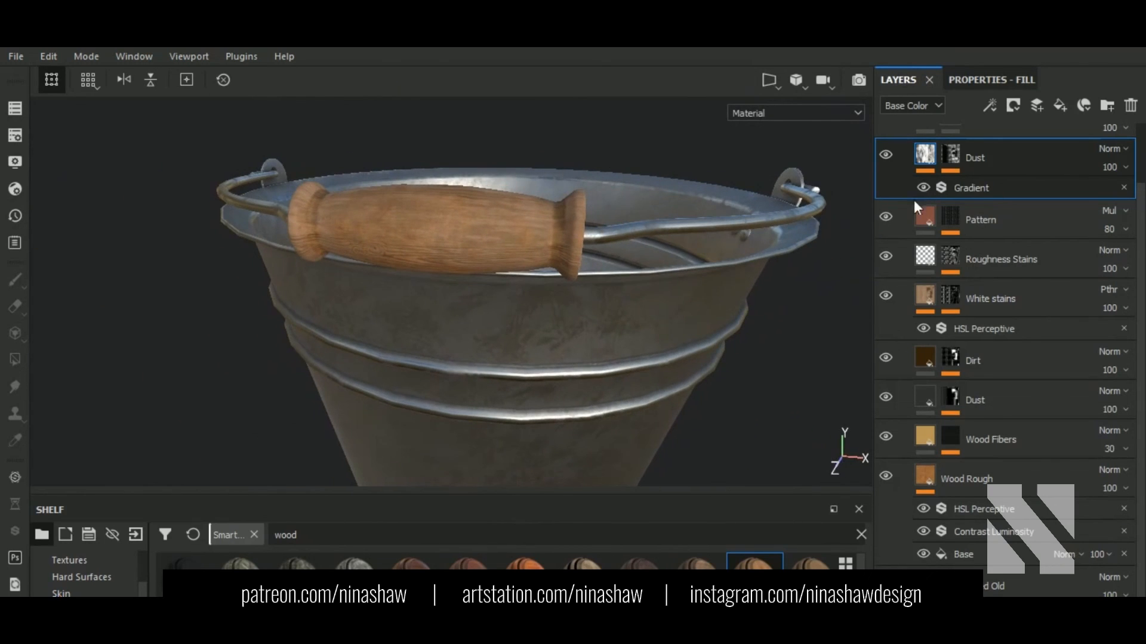
Step: Turn Tile by ratio off and try, then undo, inverting the grunge mask
click(993, 79)
drag(1035, 499, 955, 500)
drag(1024, 533, 930, 532)
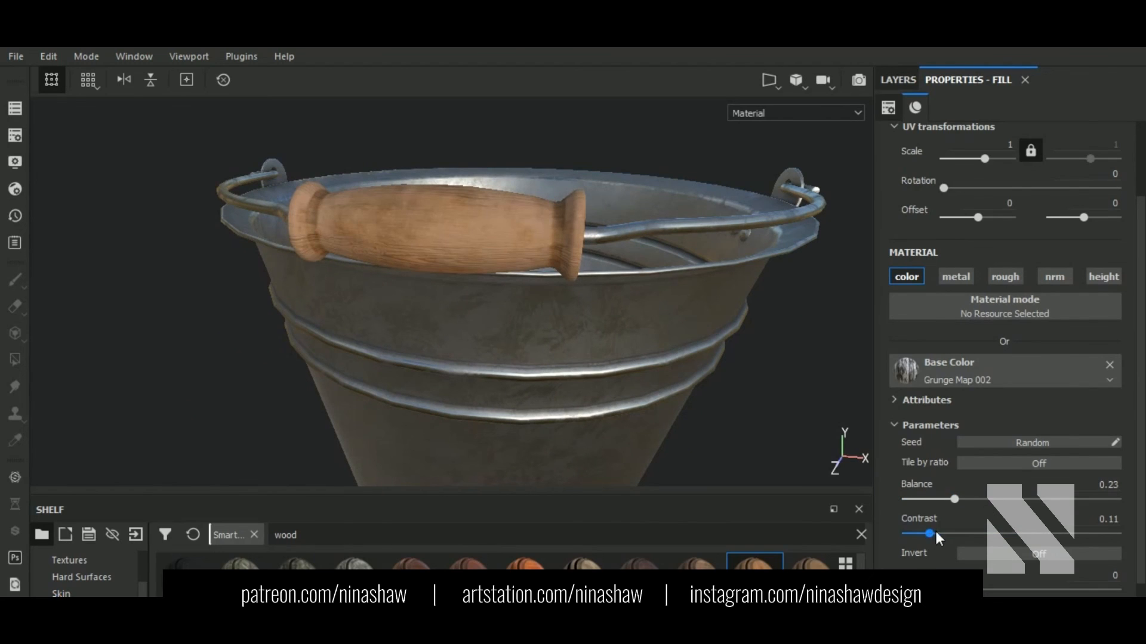
click(1055, 464)
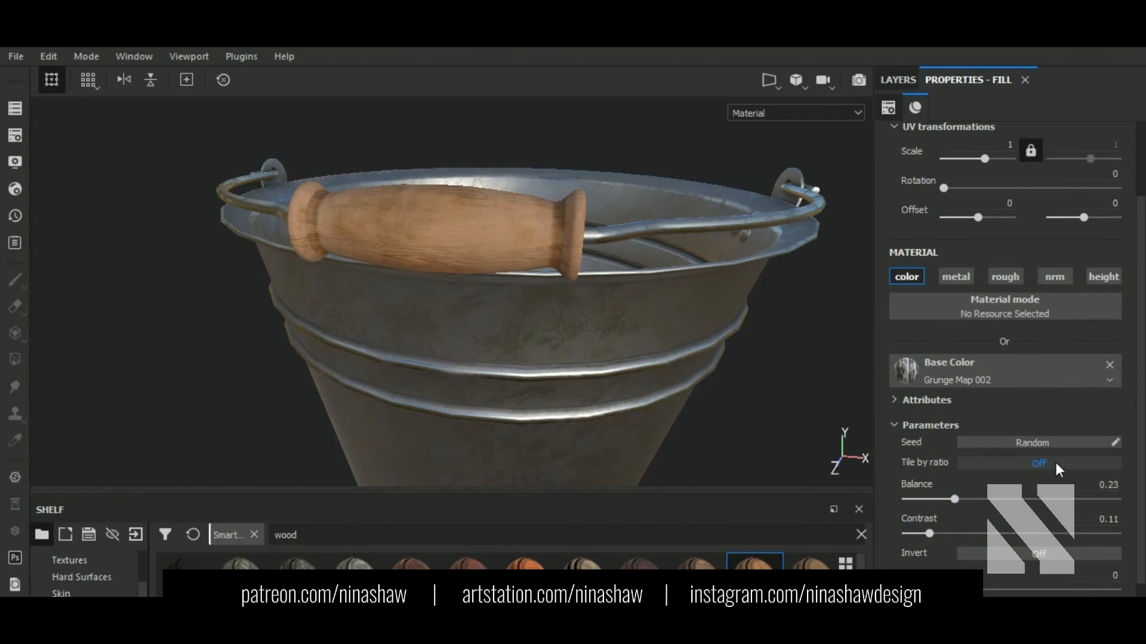
click(1036, 556)
click(1038, 555)
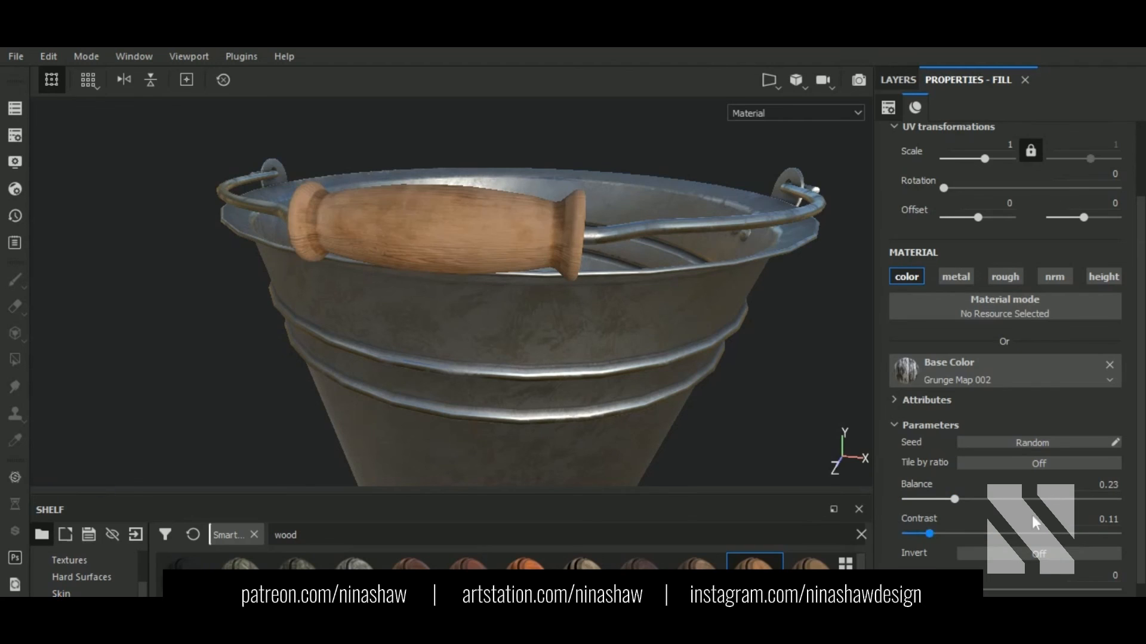
Step: Set the Dust grunge Balance to 0.61 and Contrast to 0.6
drag(1011, 500, 947, 505)
click(1033, 533)
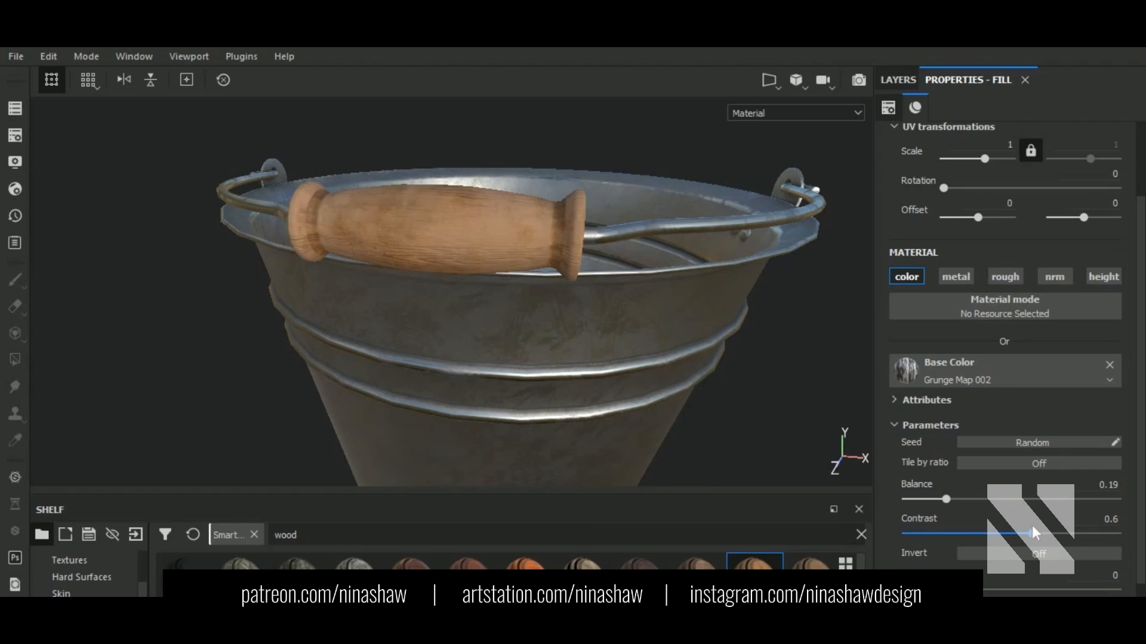
click(914, 499)
click(968, 498)
click(1035, 498)
alt+drag(762, 422, 609, 388)
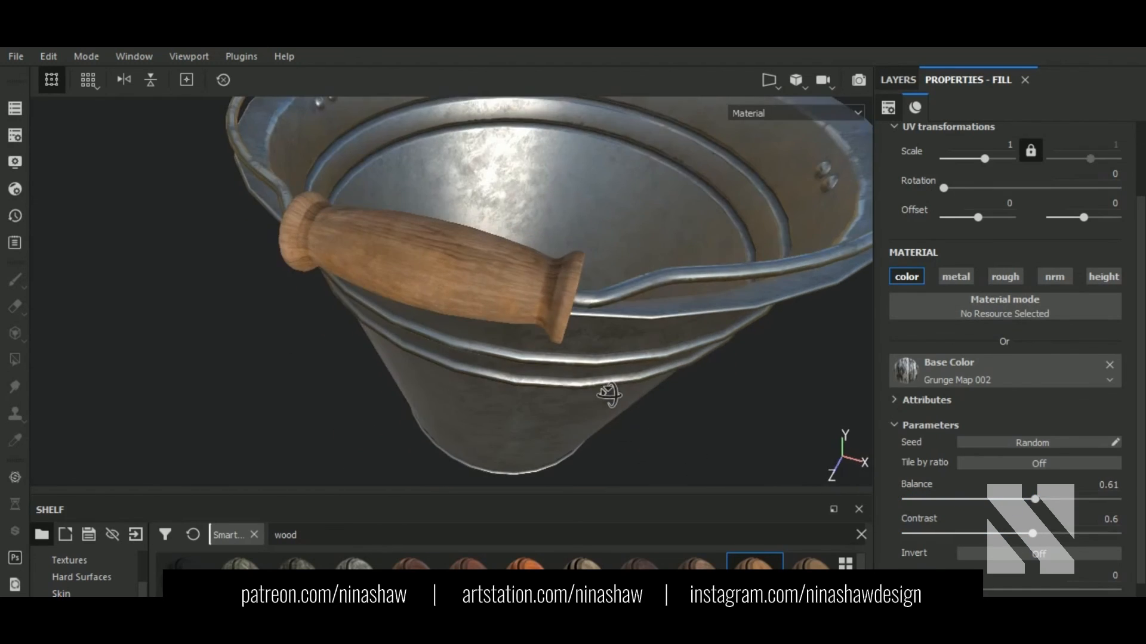
click(904, 80)
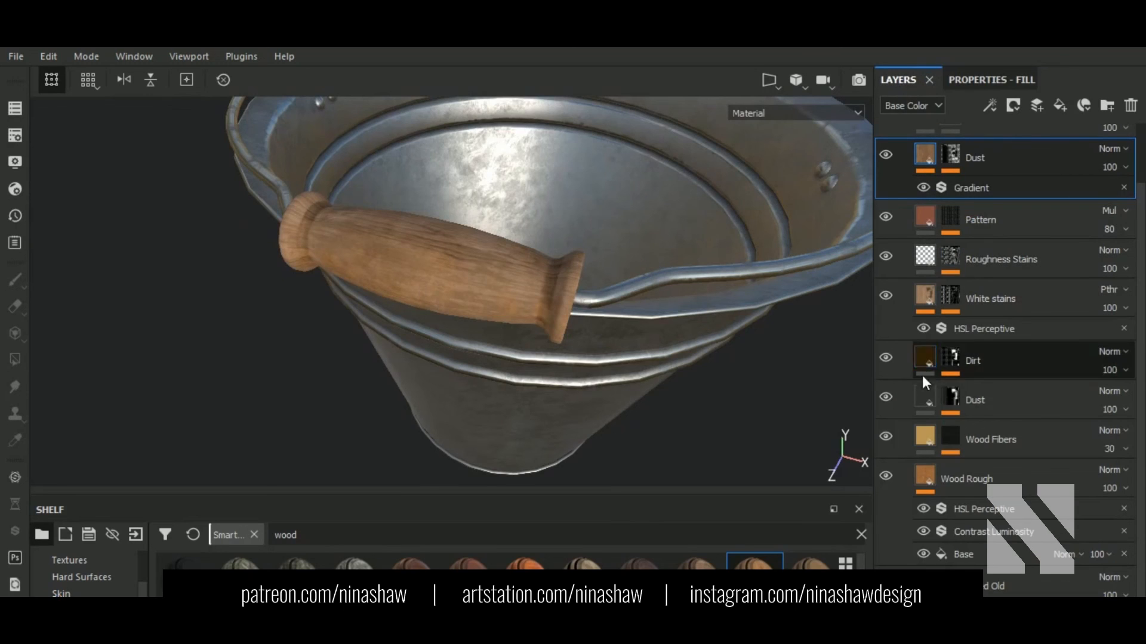
Step: Toggle the Dirt and Dust layers' visibility to compare their effect
click(885, 357)
click(885, 357)
click(885, 398)
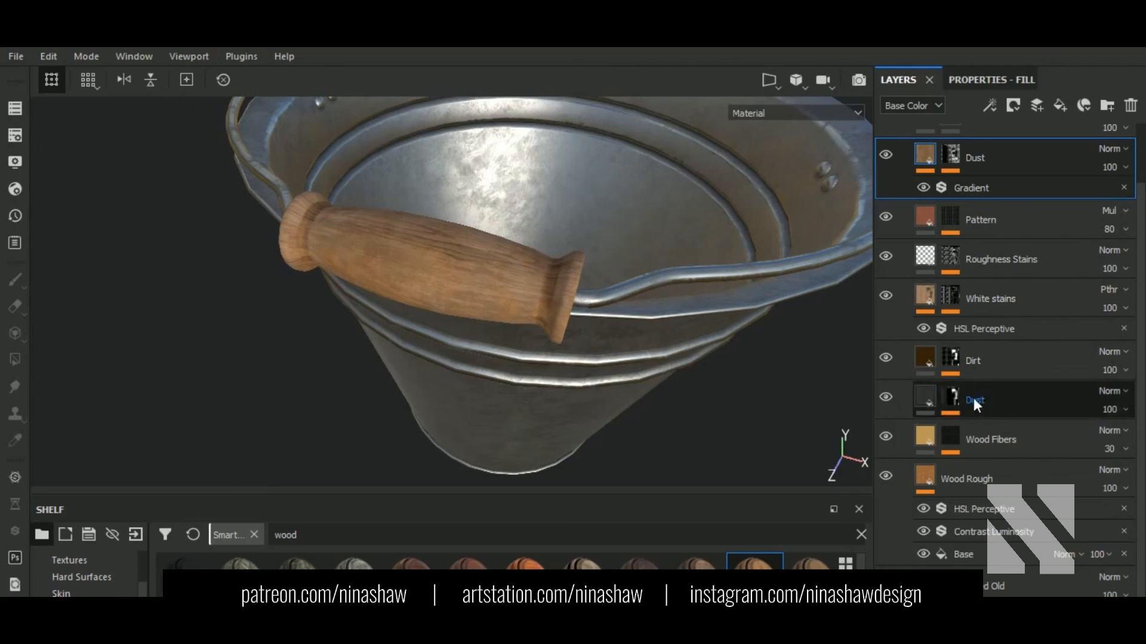
Step: Give the Wood Rough layer a lighter brown colour and frame the whole bucket
click(931, 482)
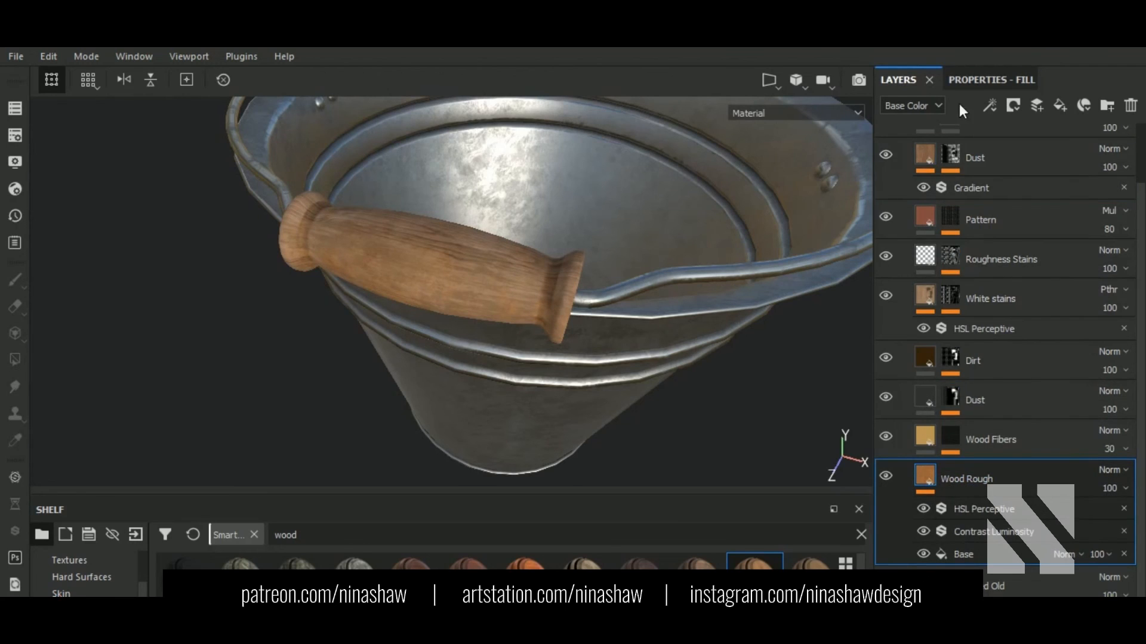
click(966, 80)
click(1019, 433)
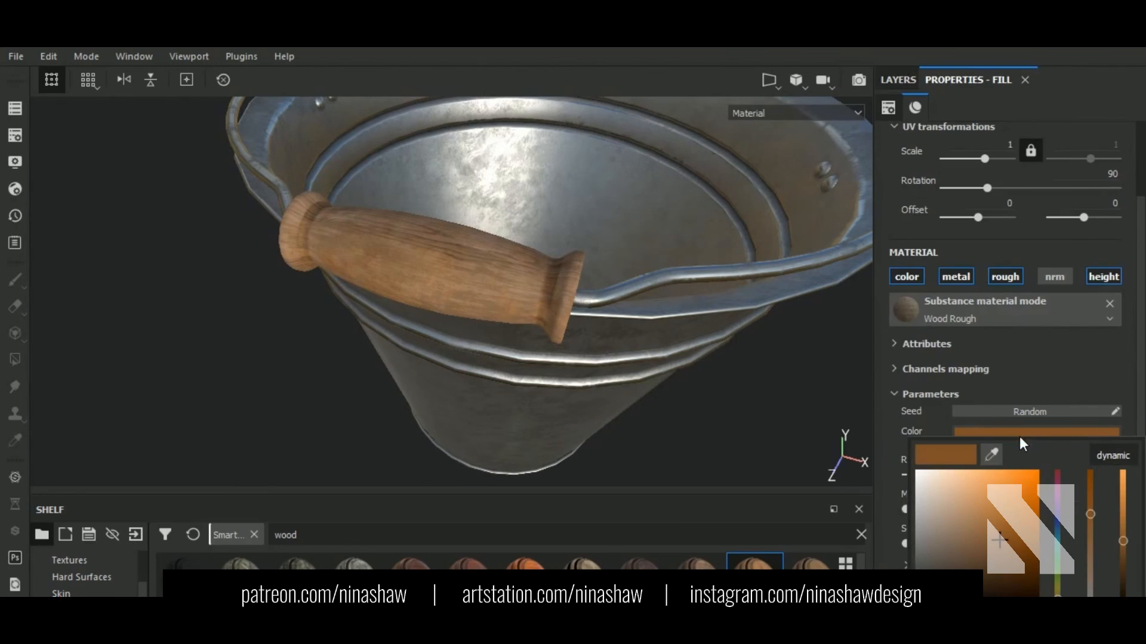
click(988, 532)
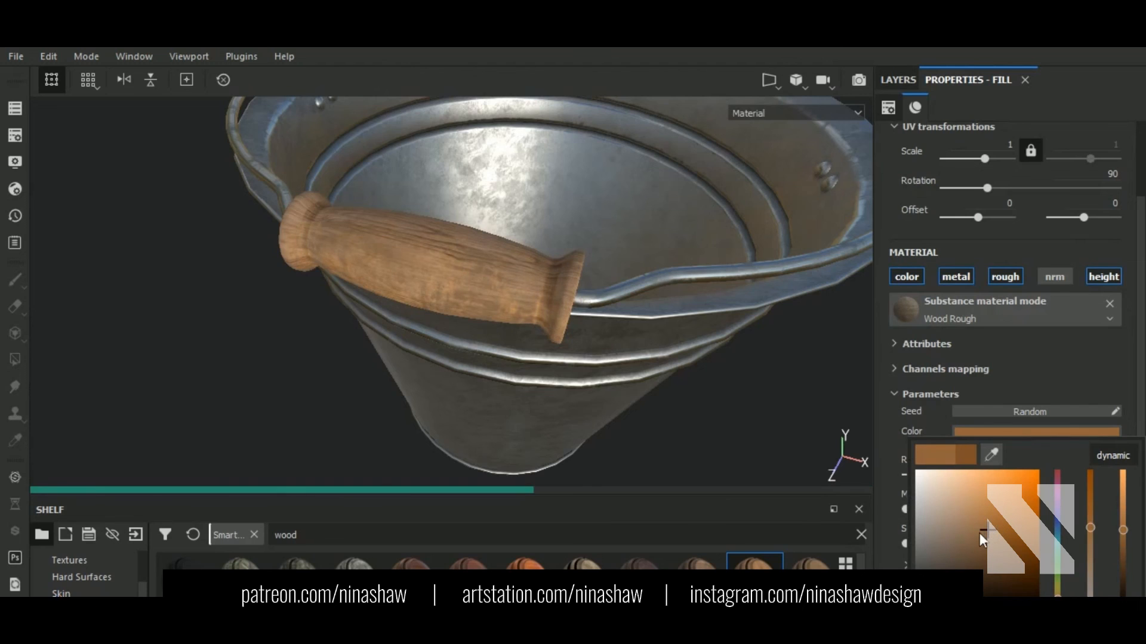
alt+drag(538, 349, 516, 288)
scroll(516, 288, down, 4)
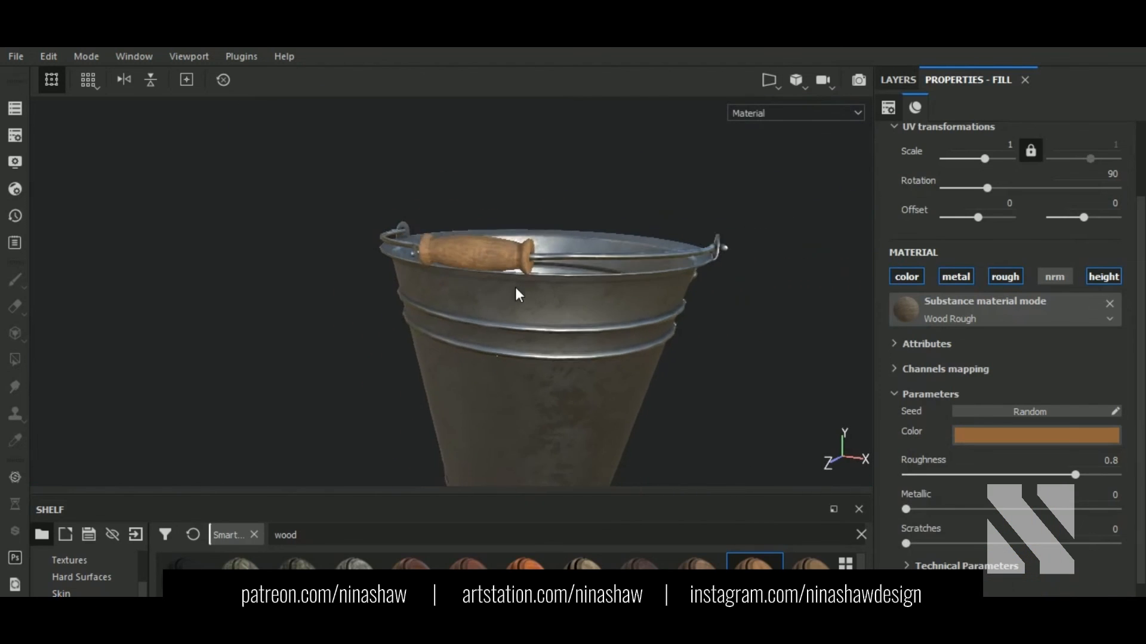
alt+middle_drag(634, 346, 572, 272)
scroll(572, 272, down, 2)
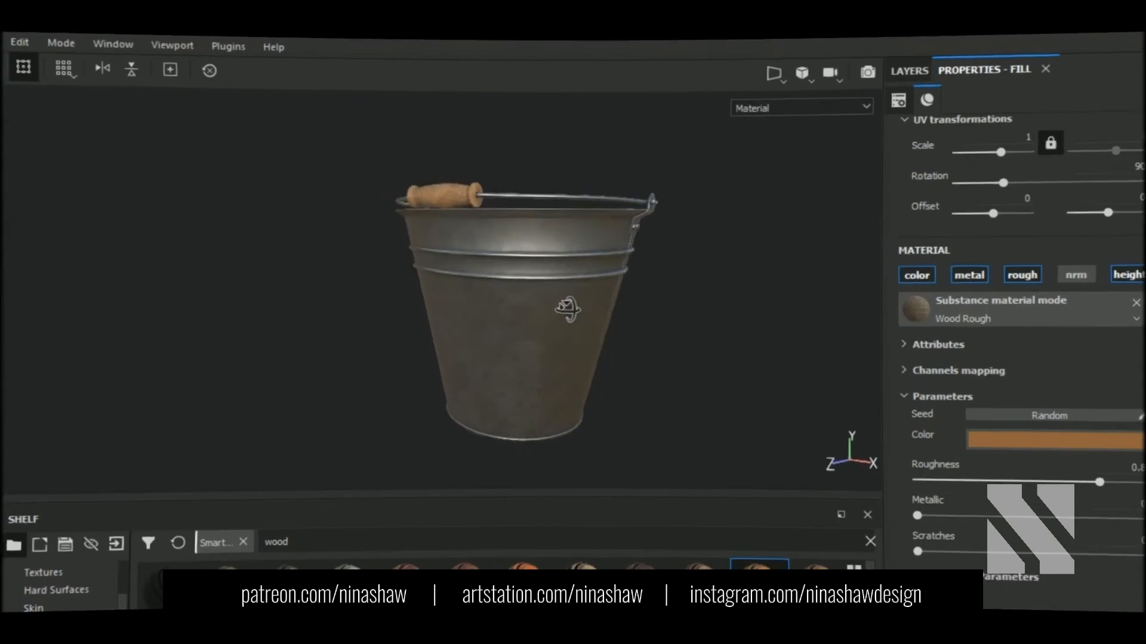